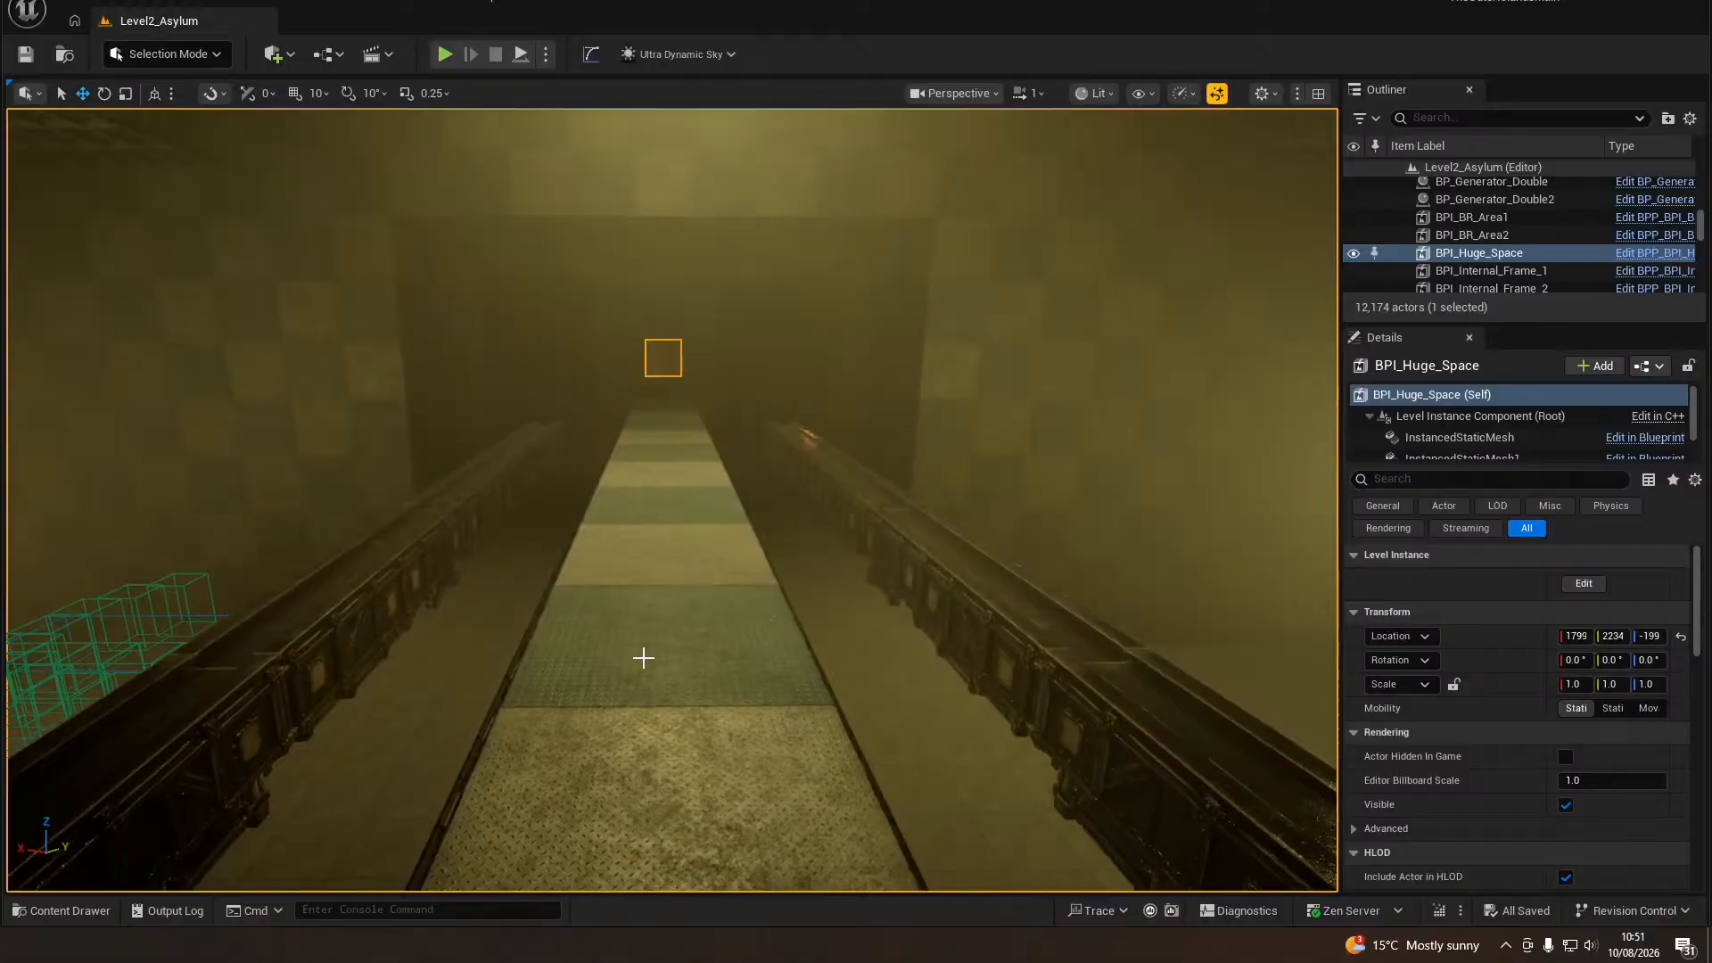
Start a play session of the level and walk along the tiled walkway into the orange-lit area beyond it.
{"action": "right_click_drag", "start_coordinate": [642, 657], "coordinate": [689, 657]}
{"action": "left_click", "coordinate": [733, 644]}
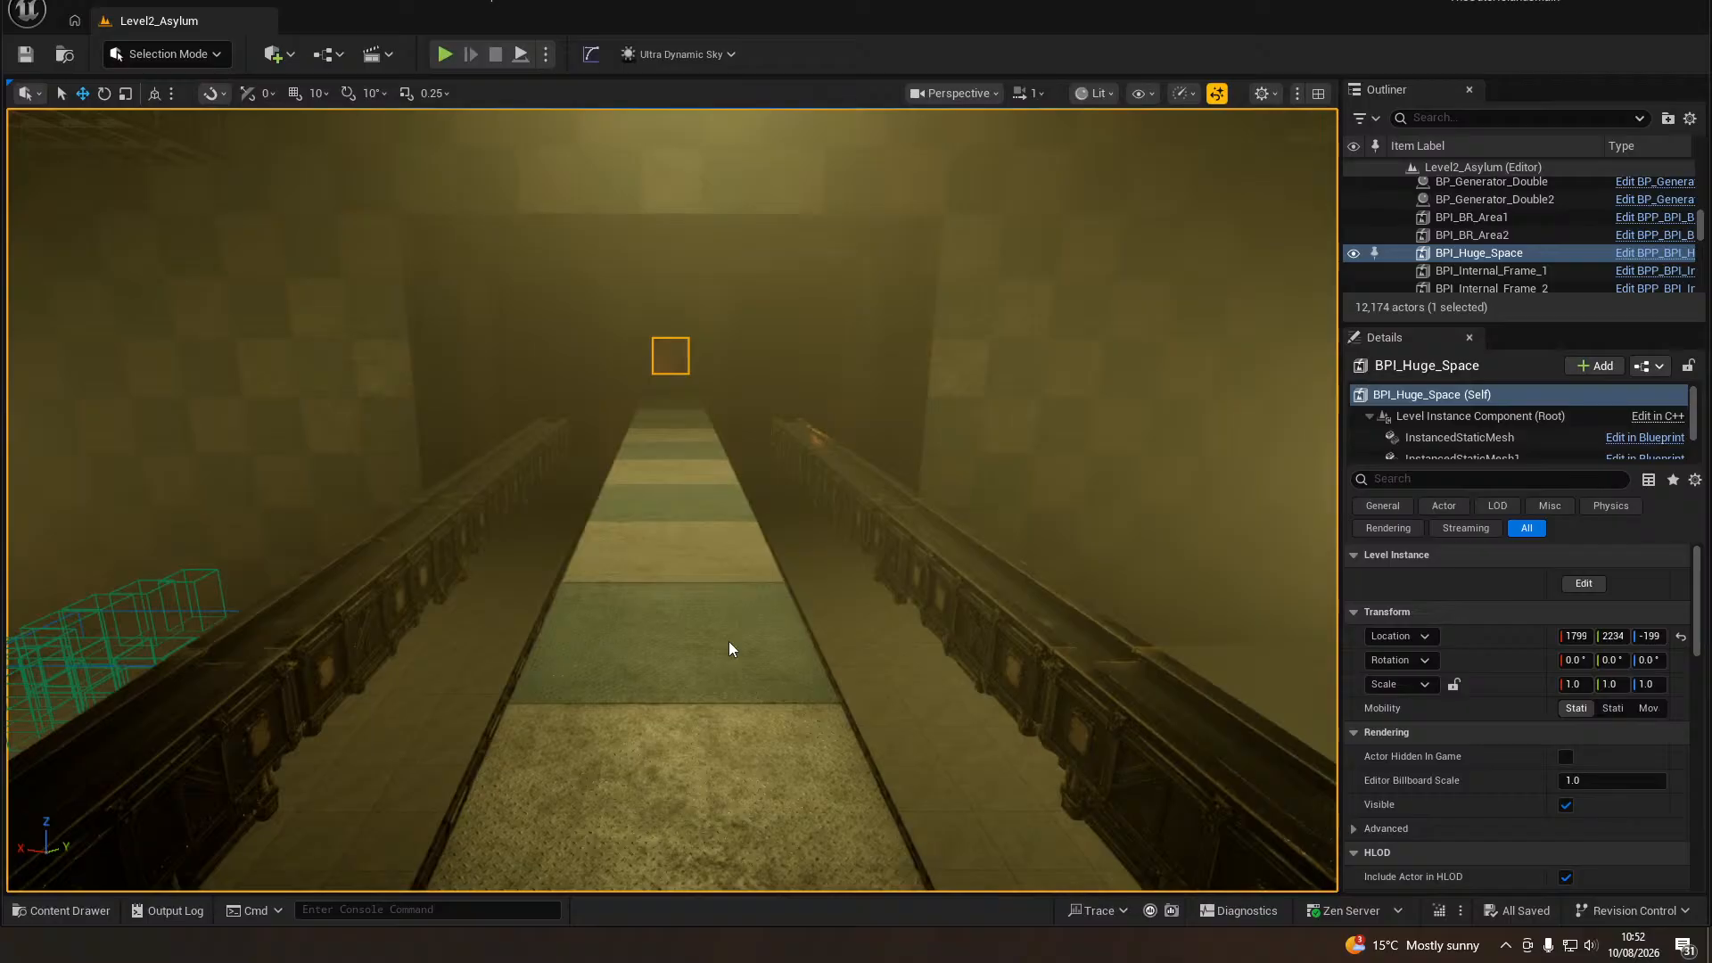
{"action": "key", "text": "alt+p"}
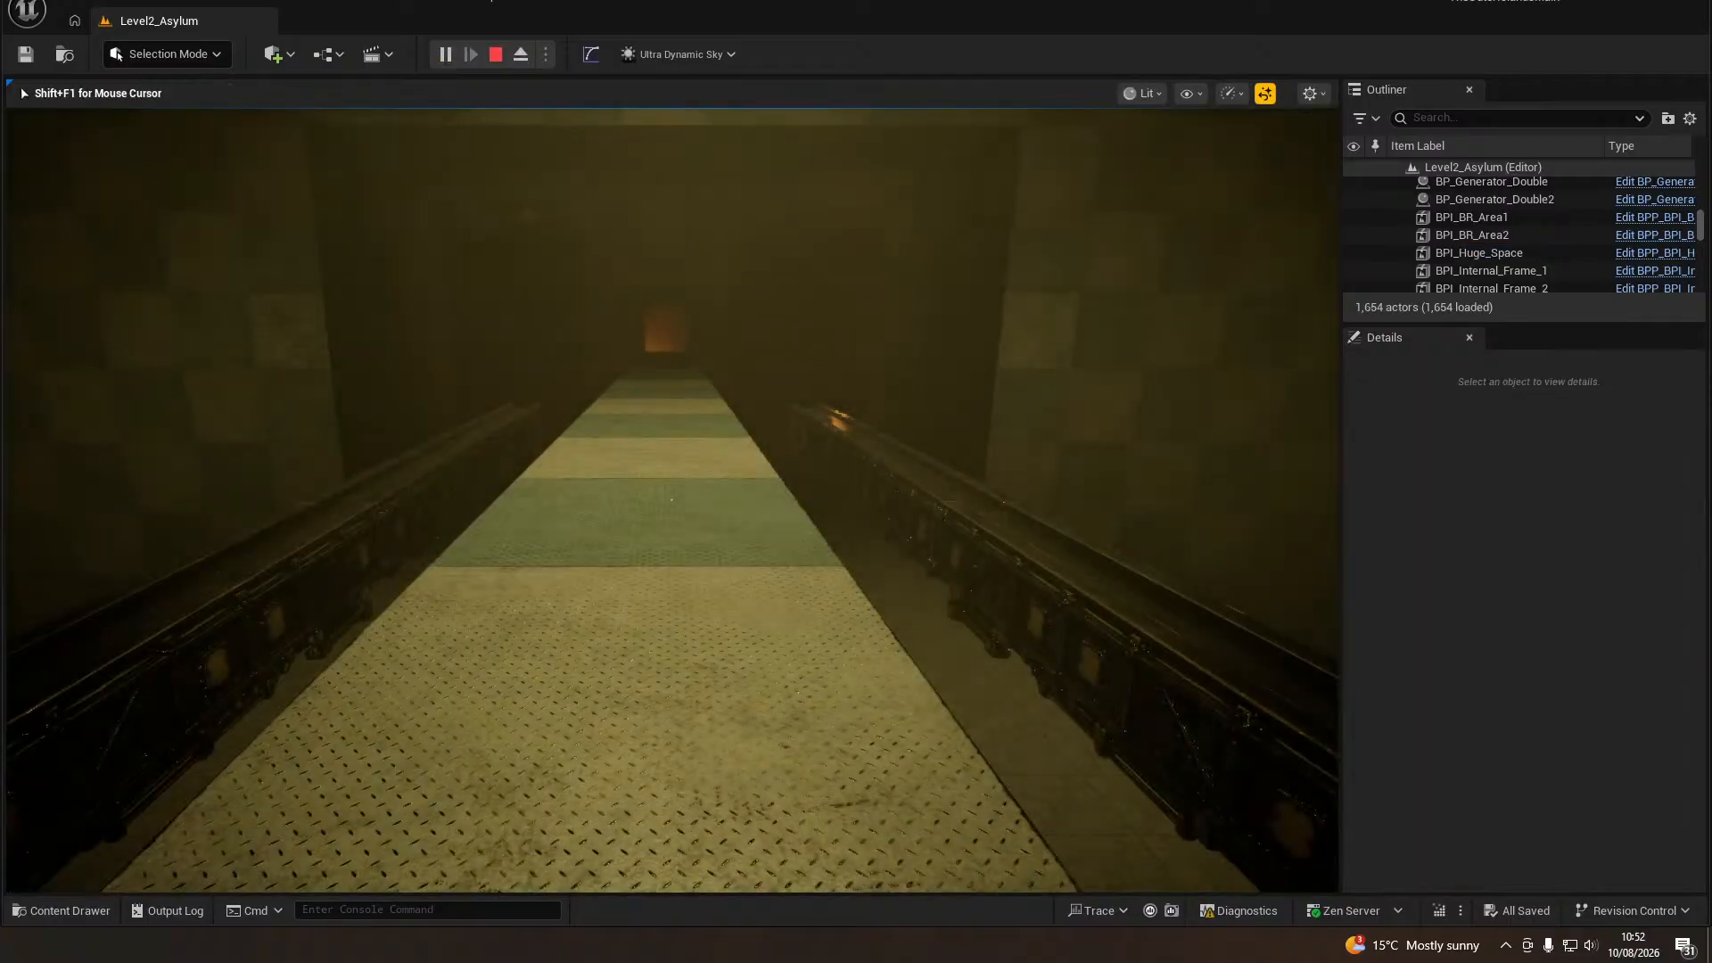
{"action": "key", "text": "w"}
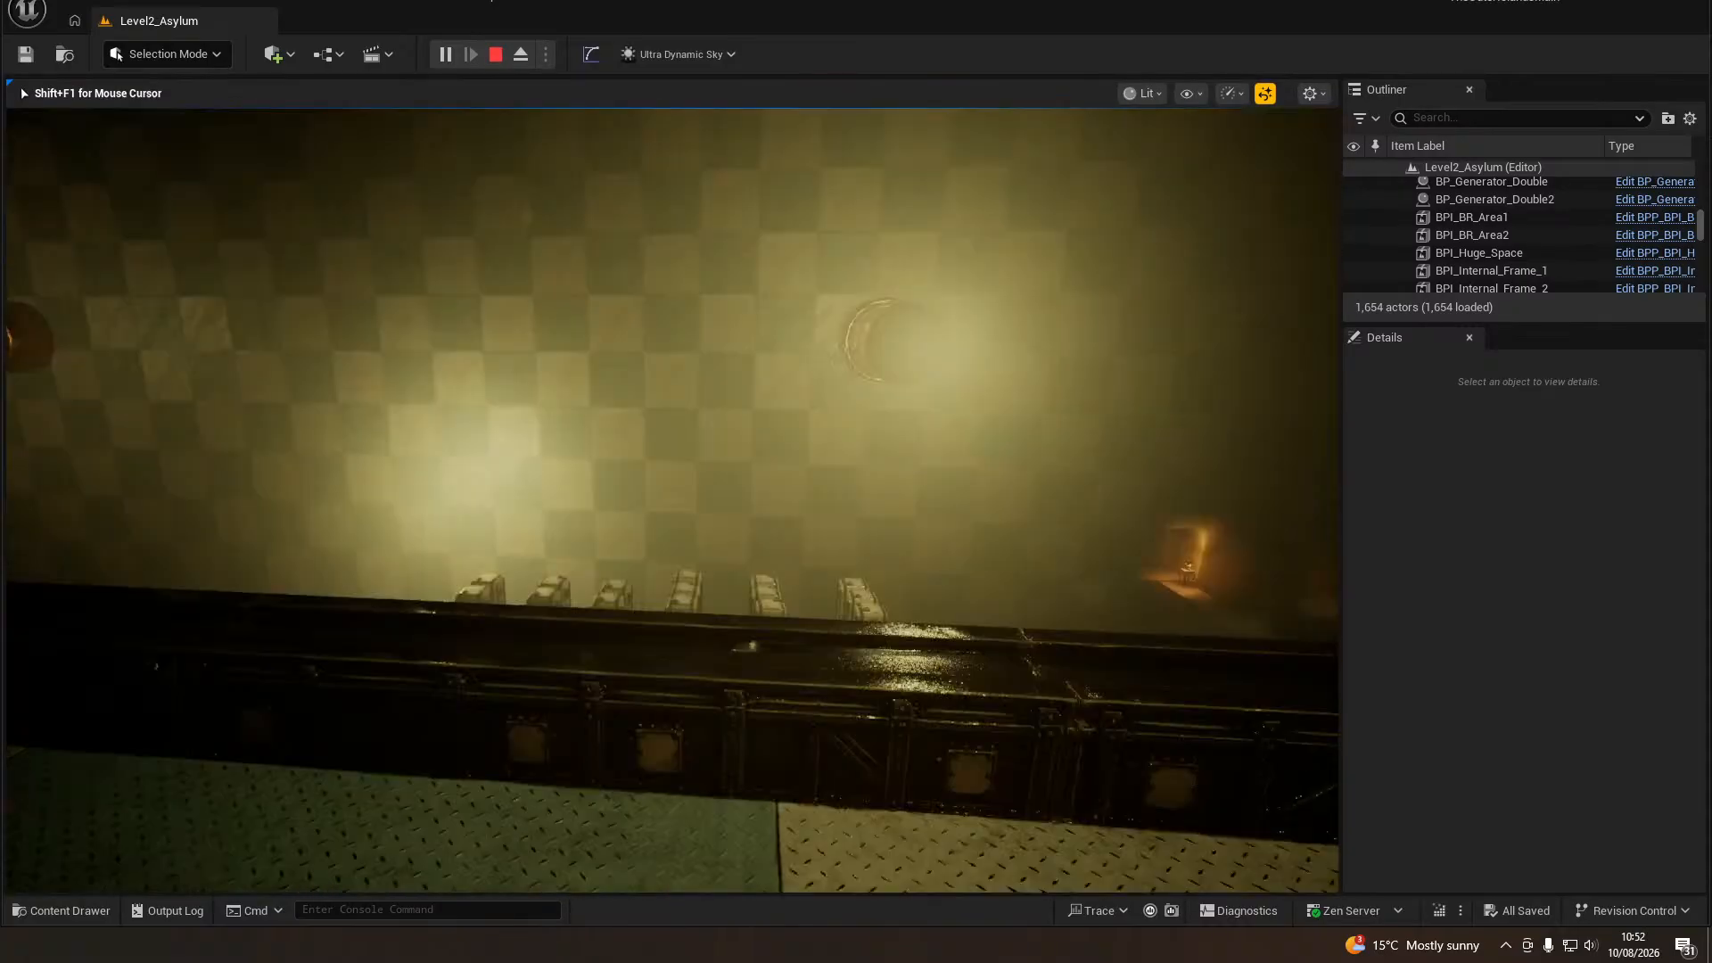
{"action": "key", "text": "w"}
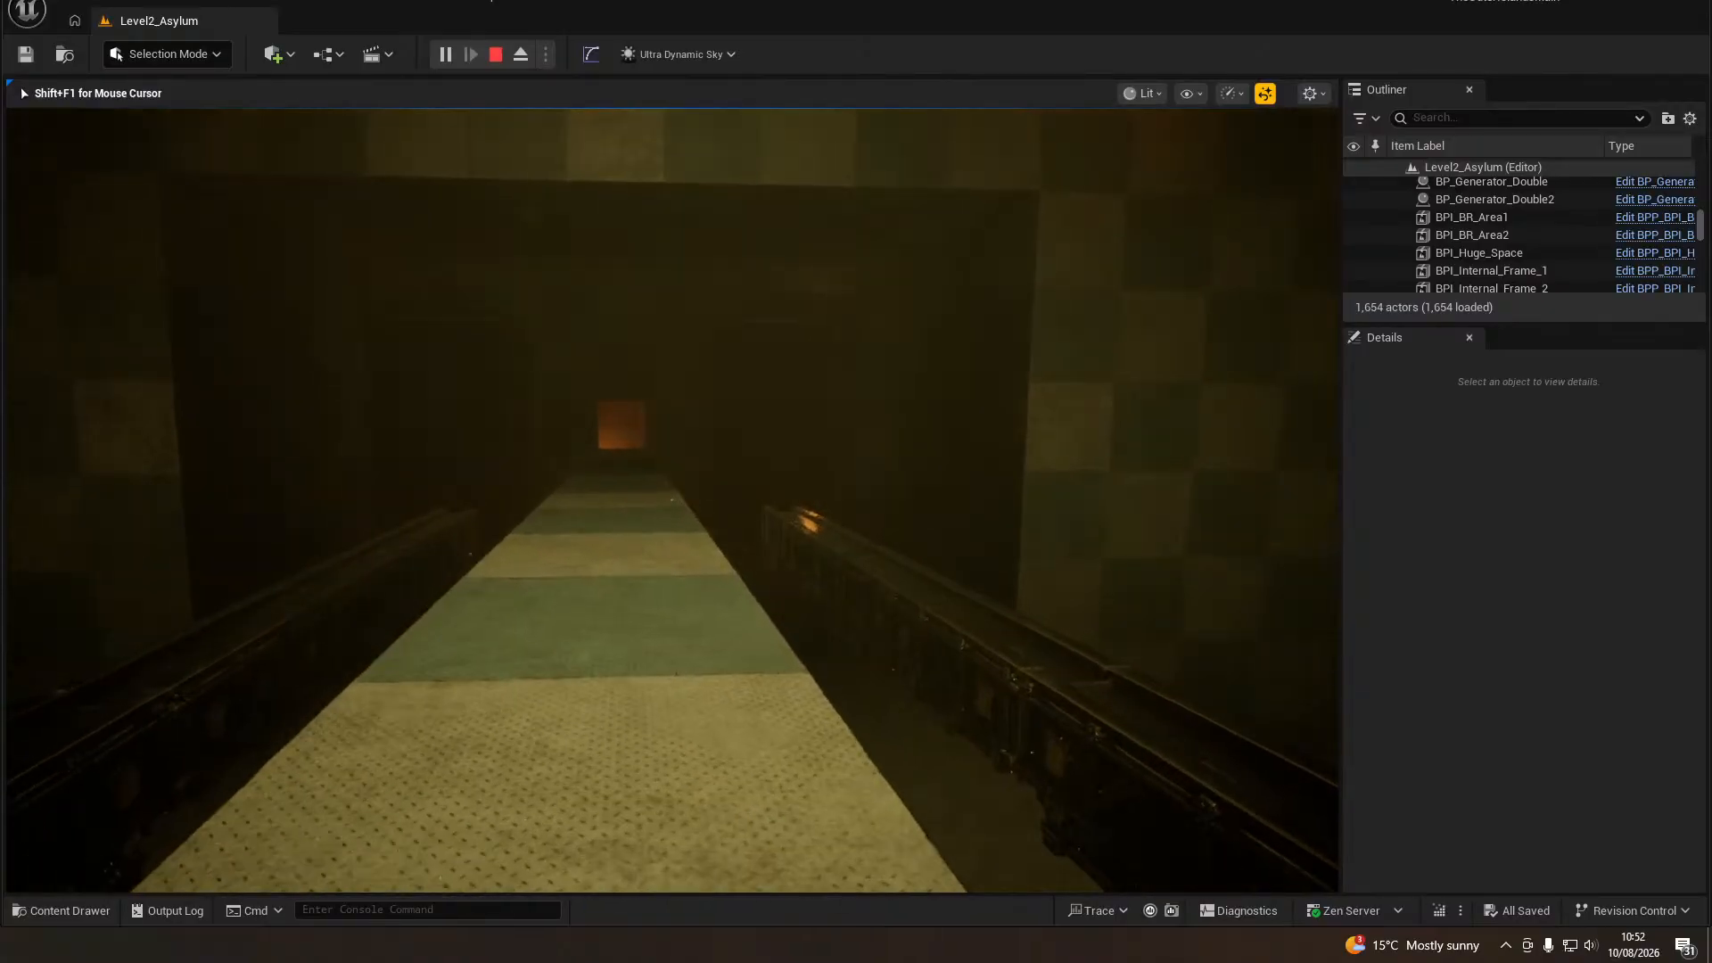
{"action": "key", "text": "w"}
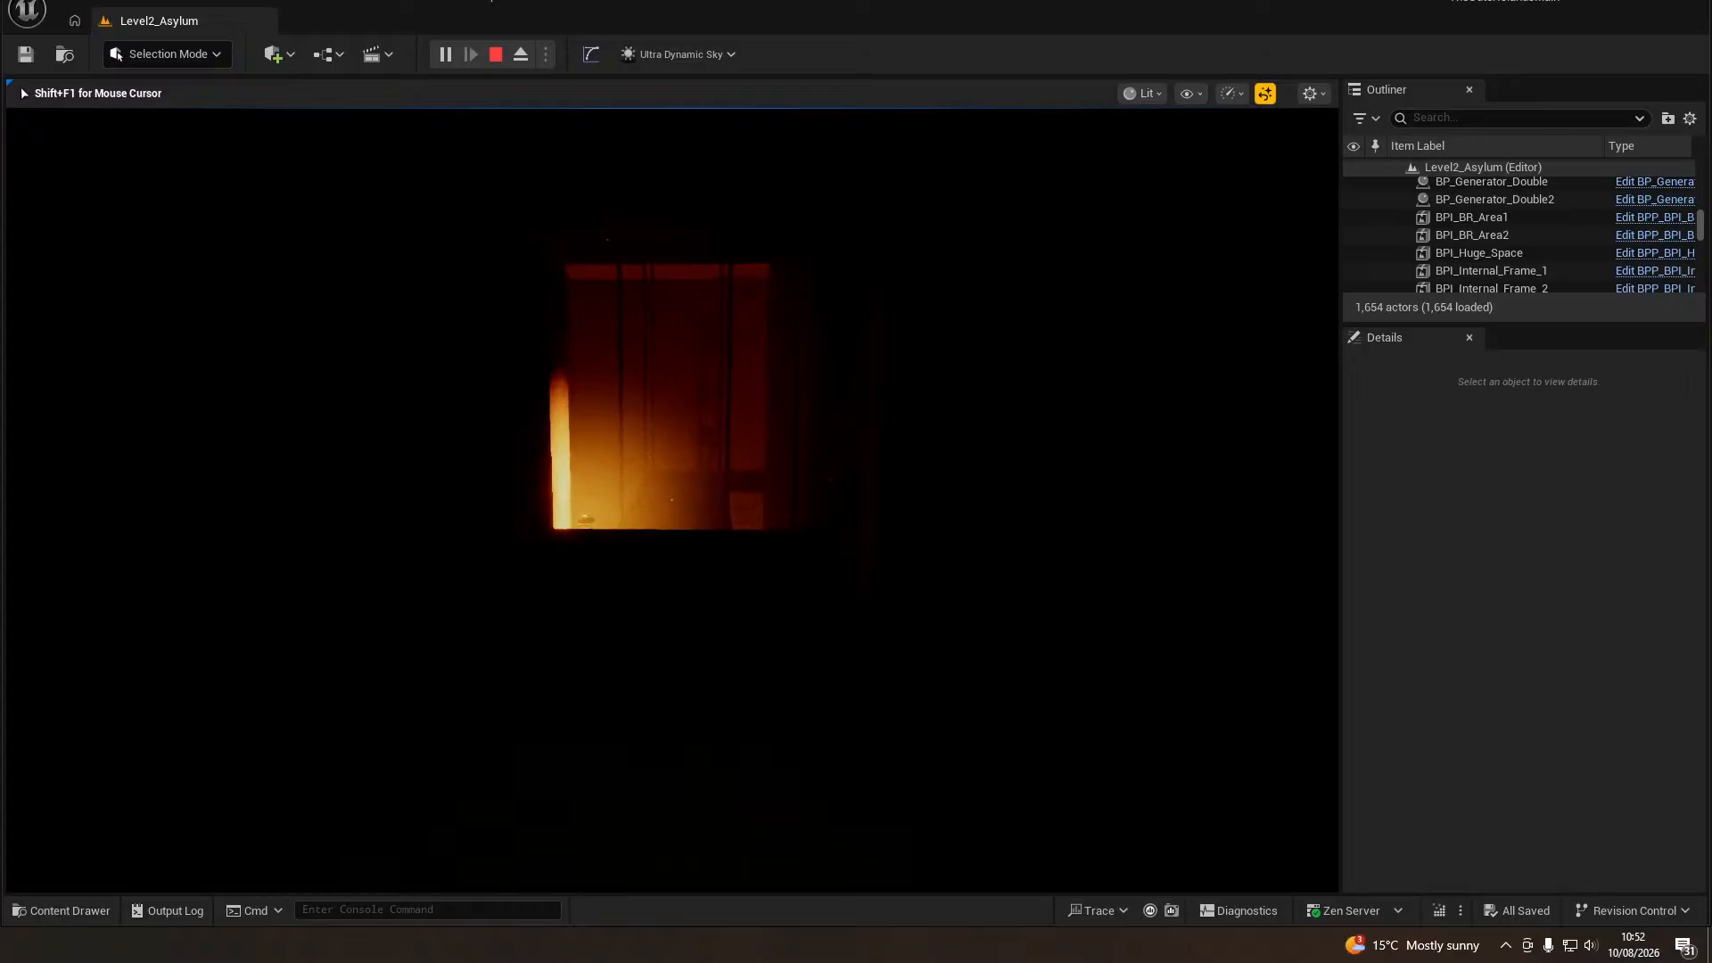
{"action": "key", "text": "w"}
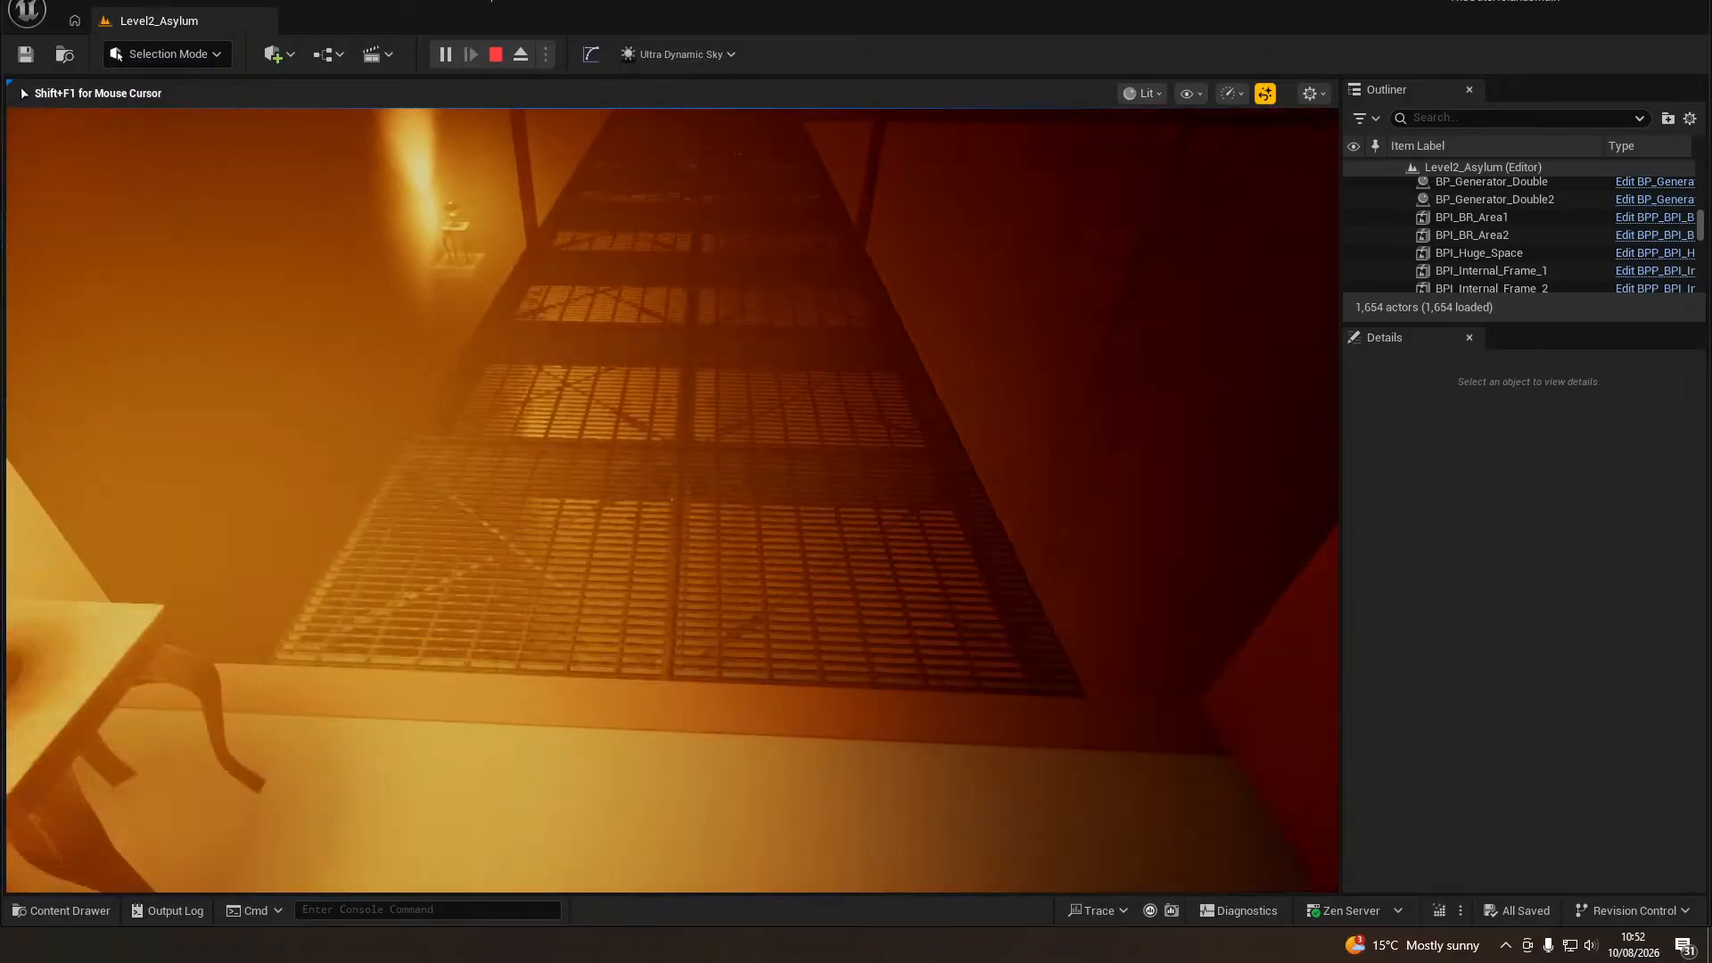
{"action": "key", "text": "w"}
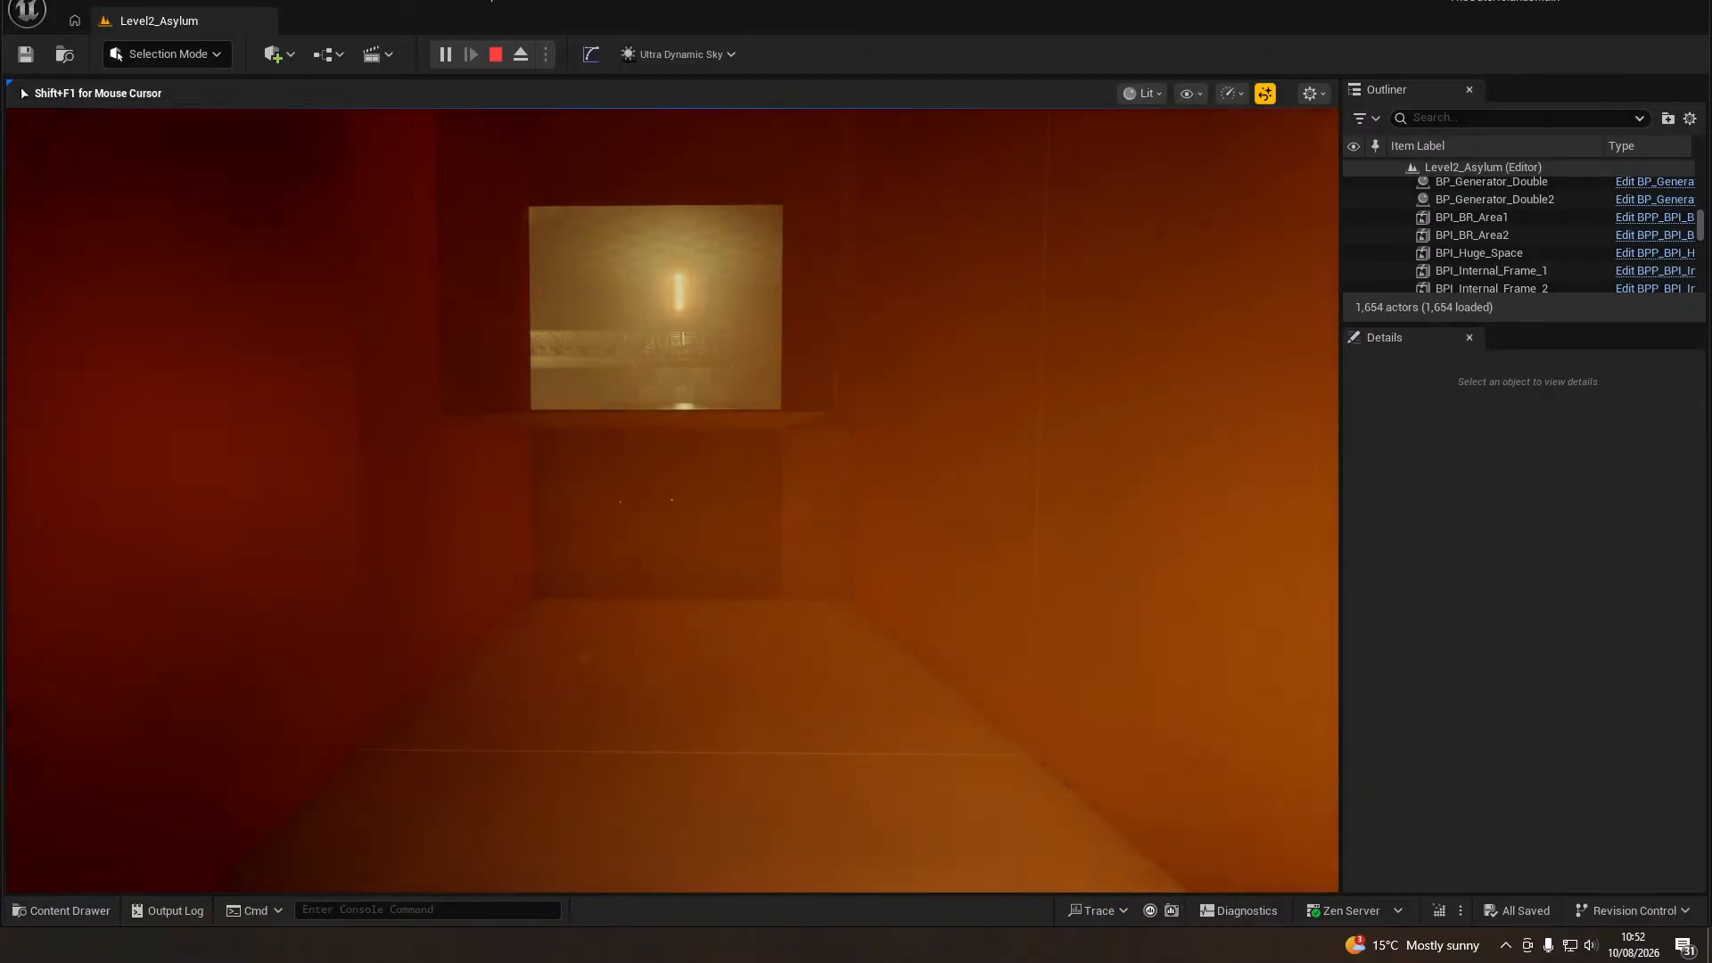
Check the in-game inventory and close it, and walk along the metal grating past the control box to the stairs.
{"action": "key", "text": "Tab"}
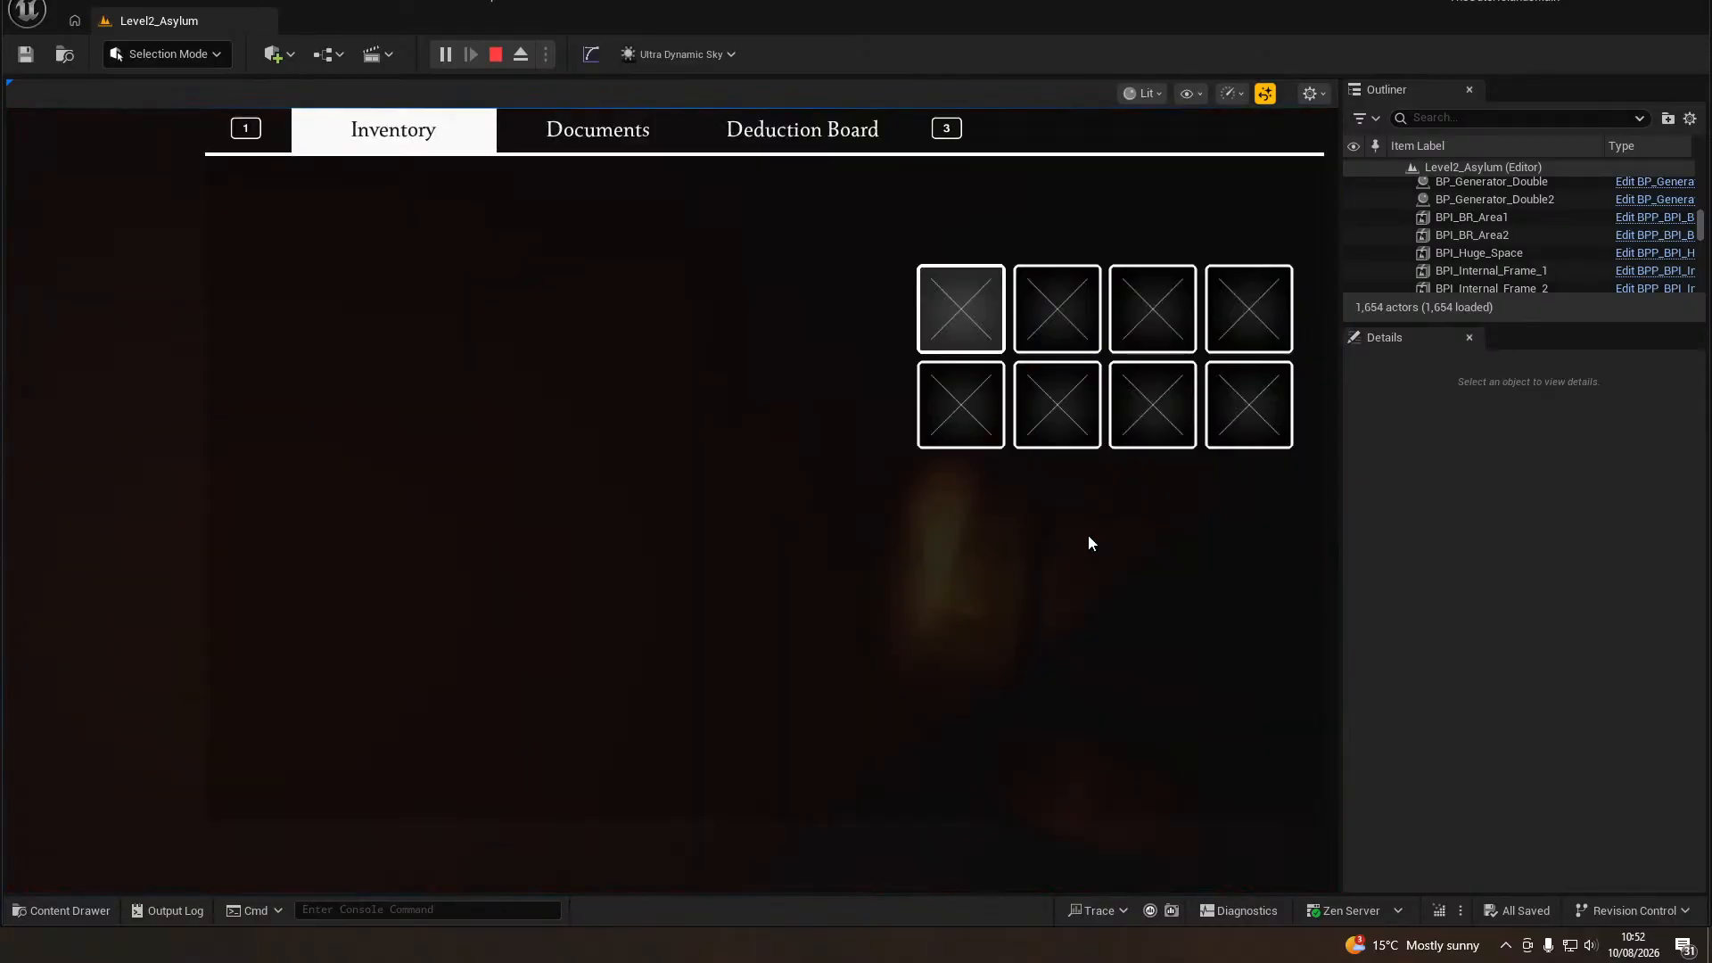
{"action": "key", "text": "Tab"}
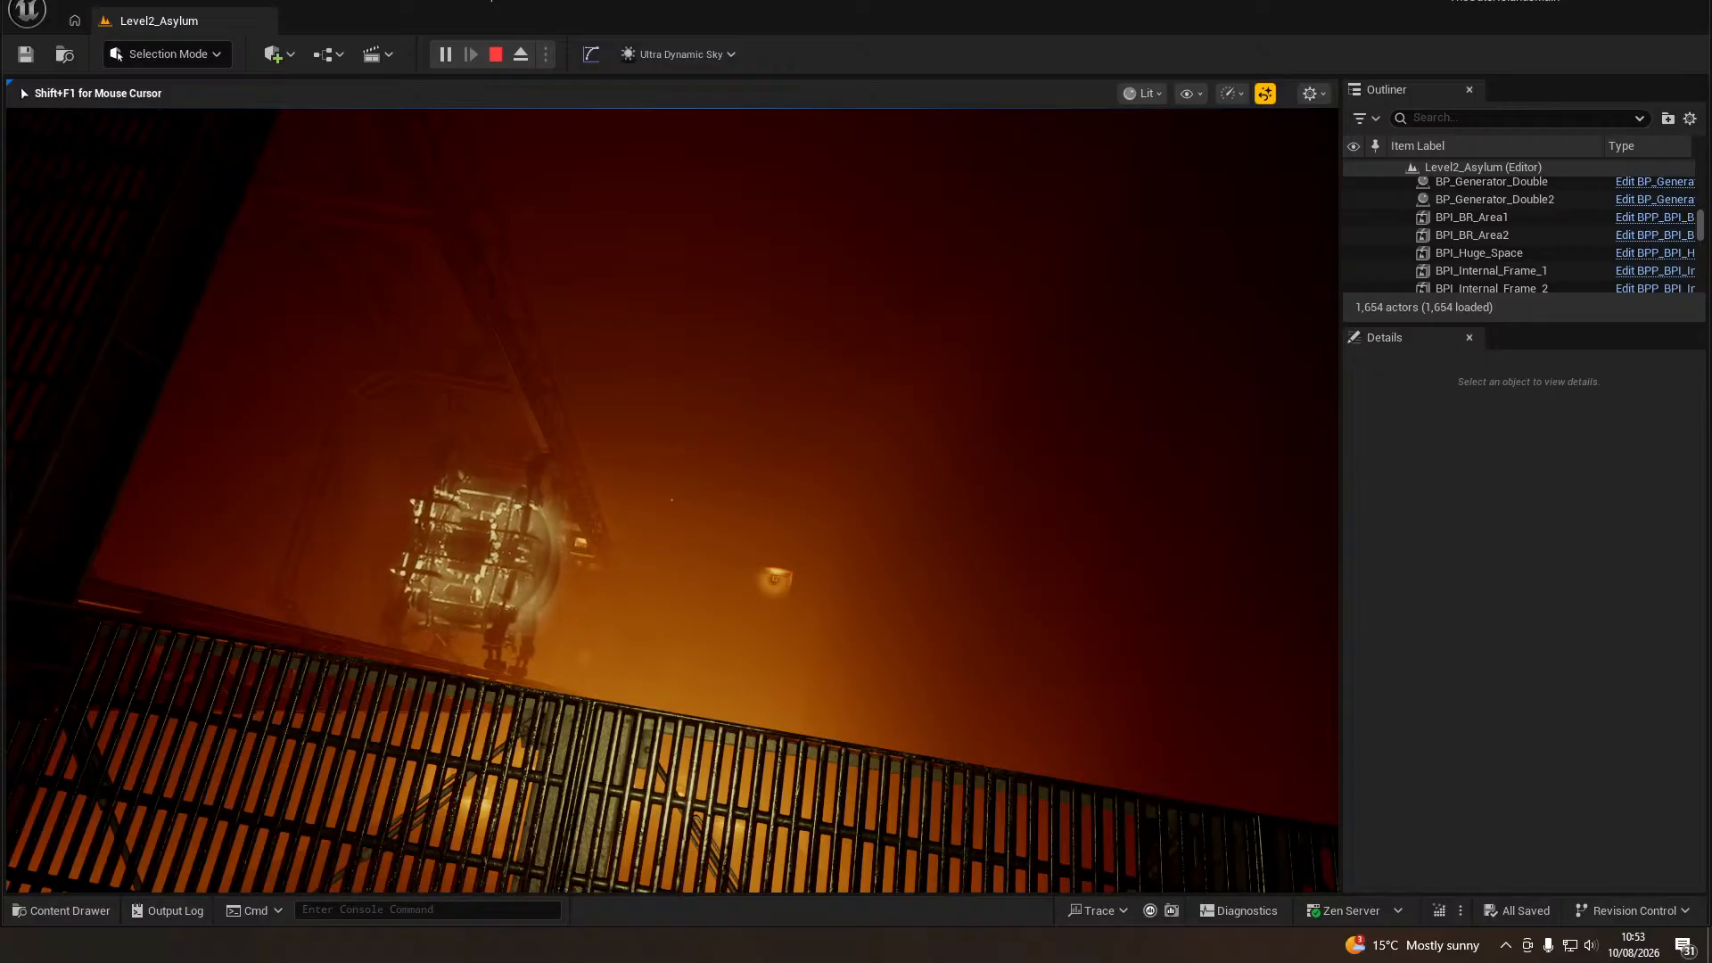
{"action": "key", "text": "s"}
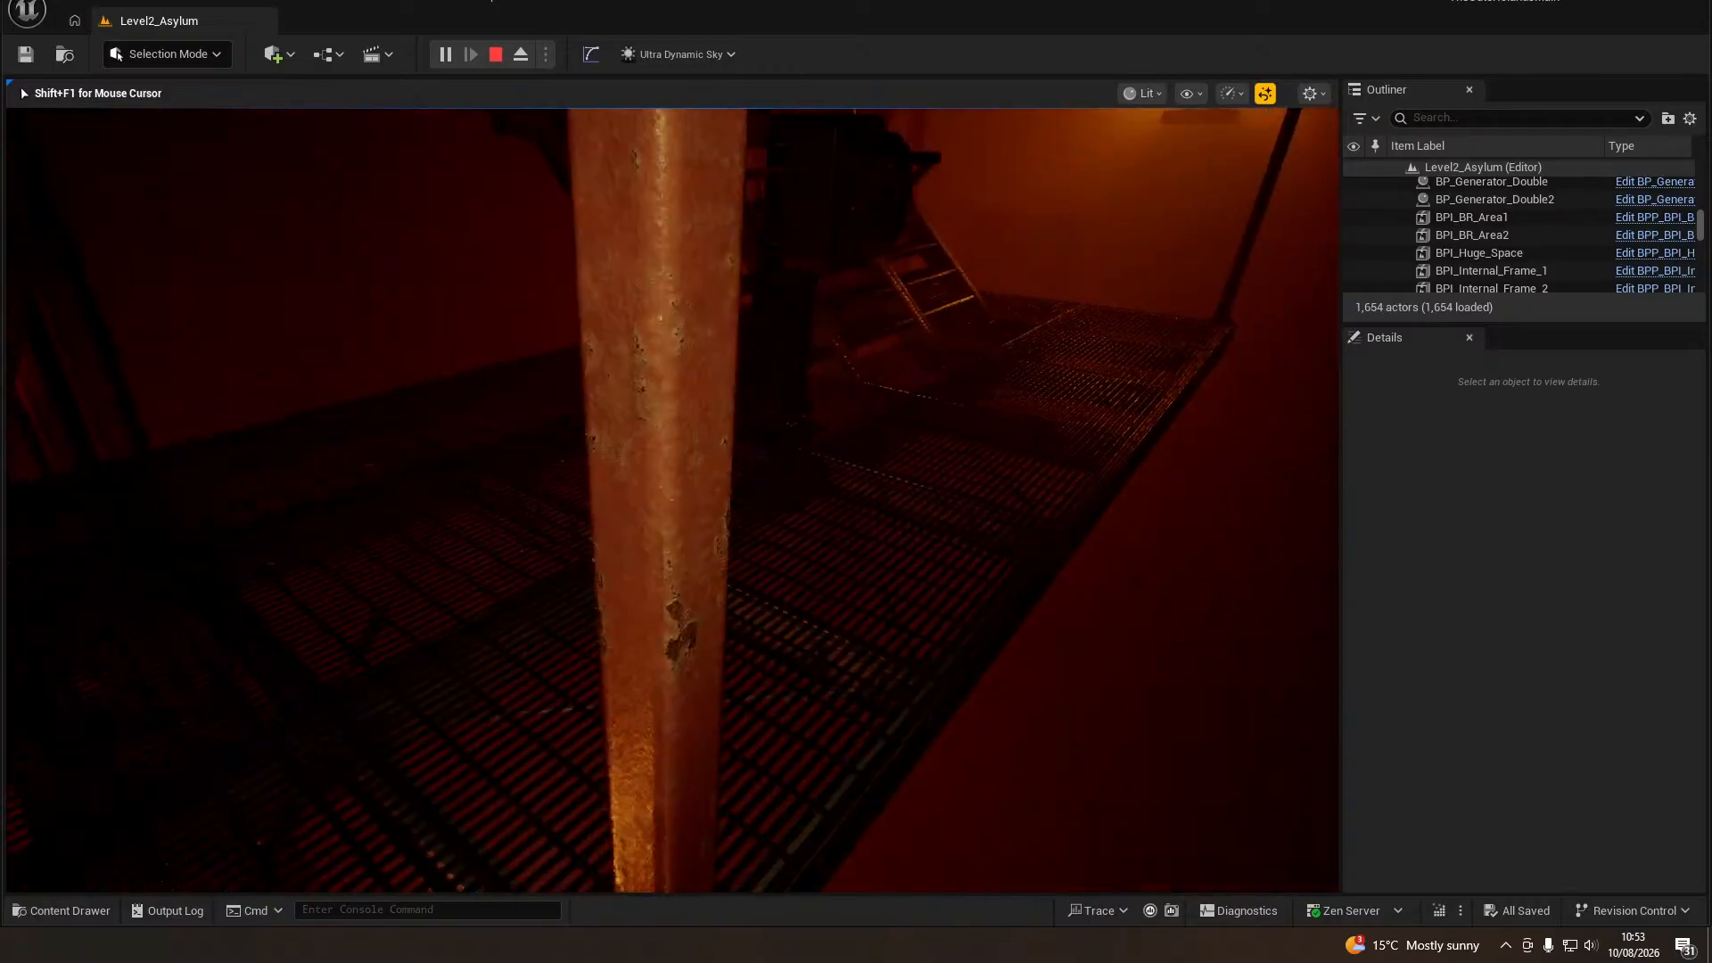
{"action": "key", "text": "w"}
{"action": "key", "text": "w"}
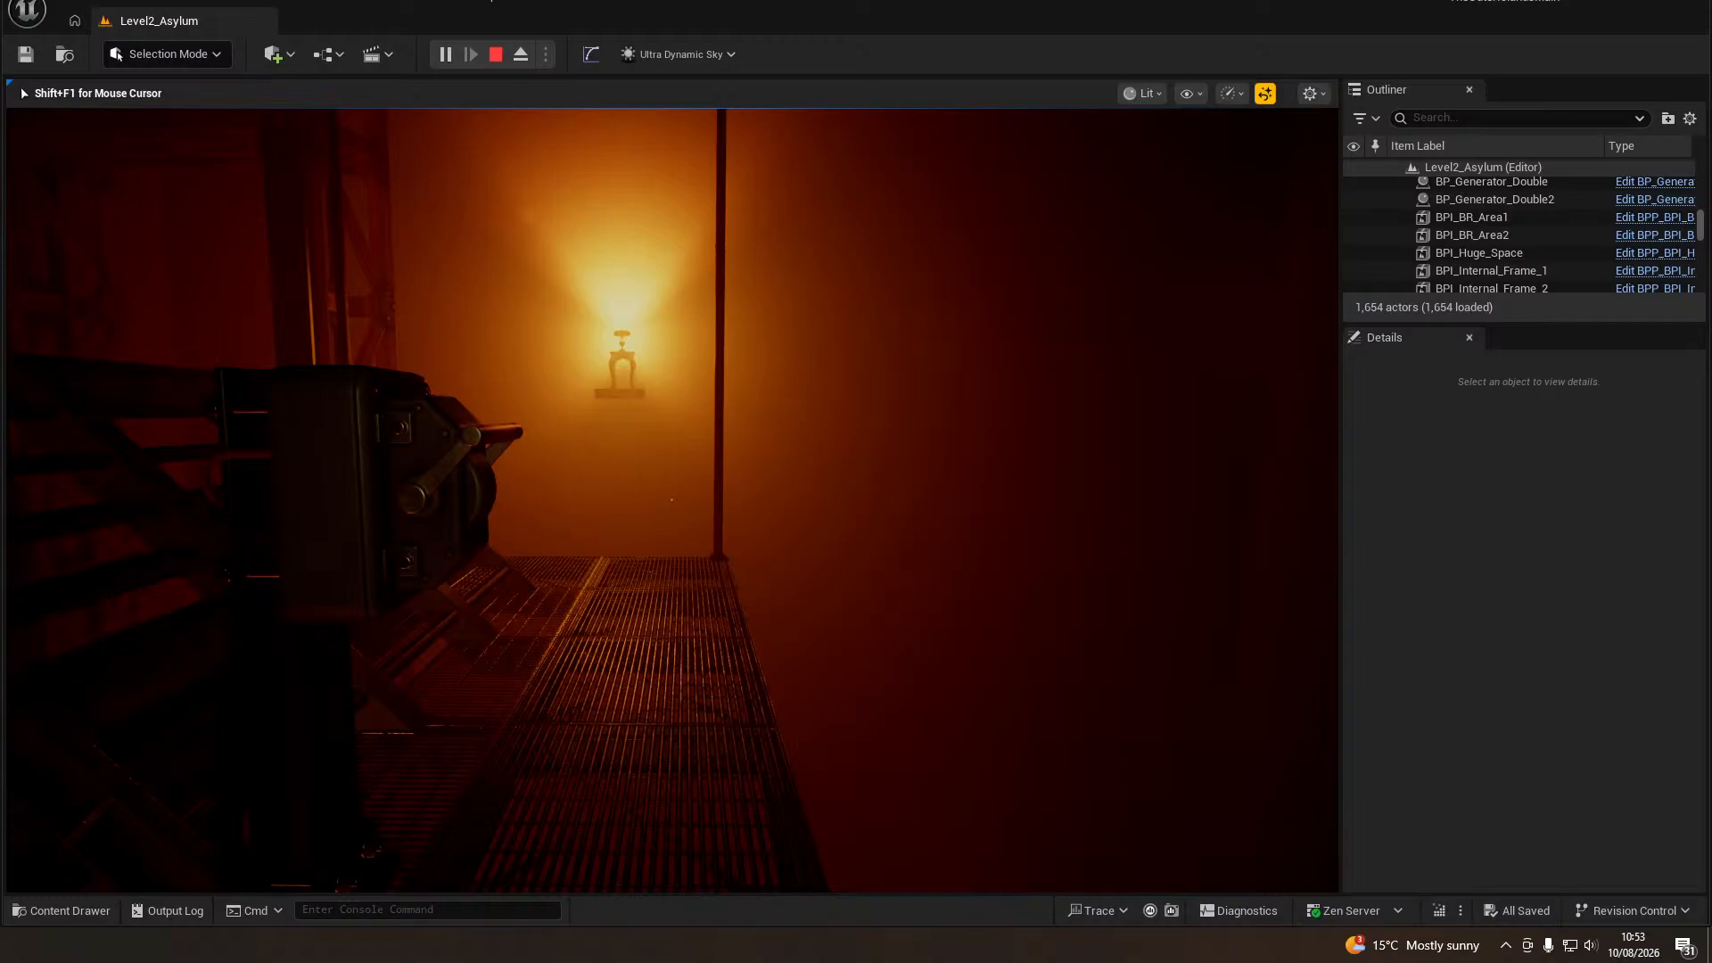
{"action": "key", "text": "w"}
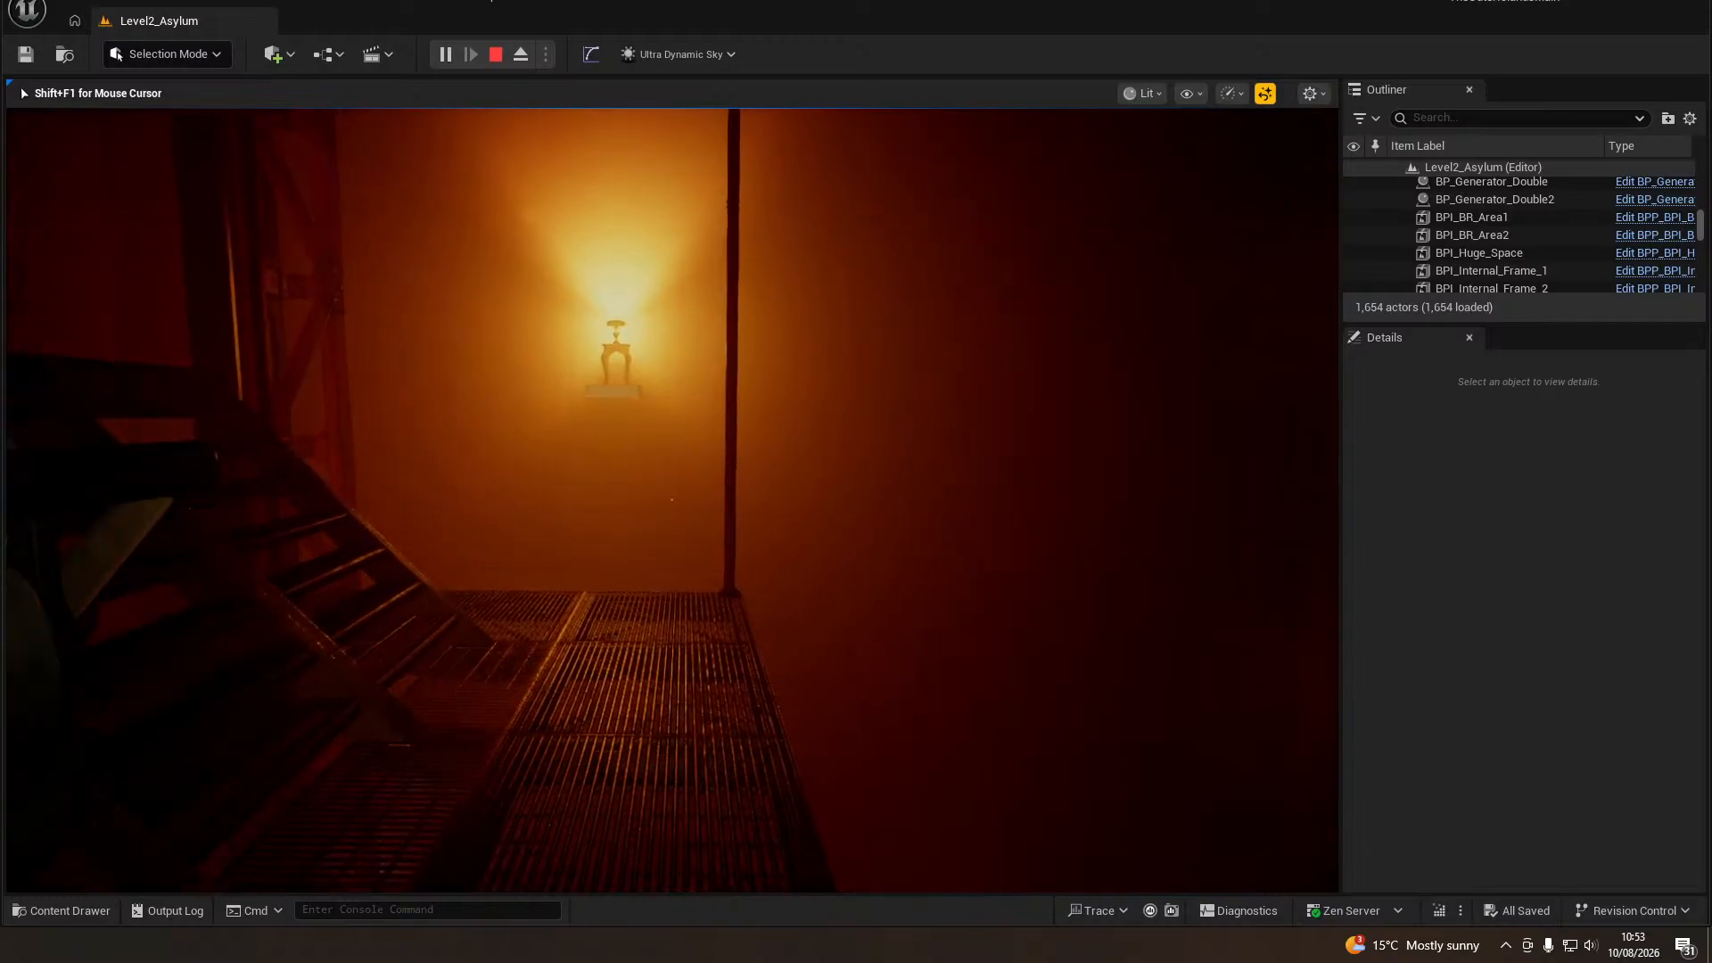
Climb the metal stairs into the round lift and operate the lever on its back wall.
{"action": "key", "text": "w"}
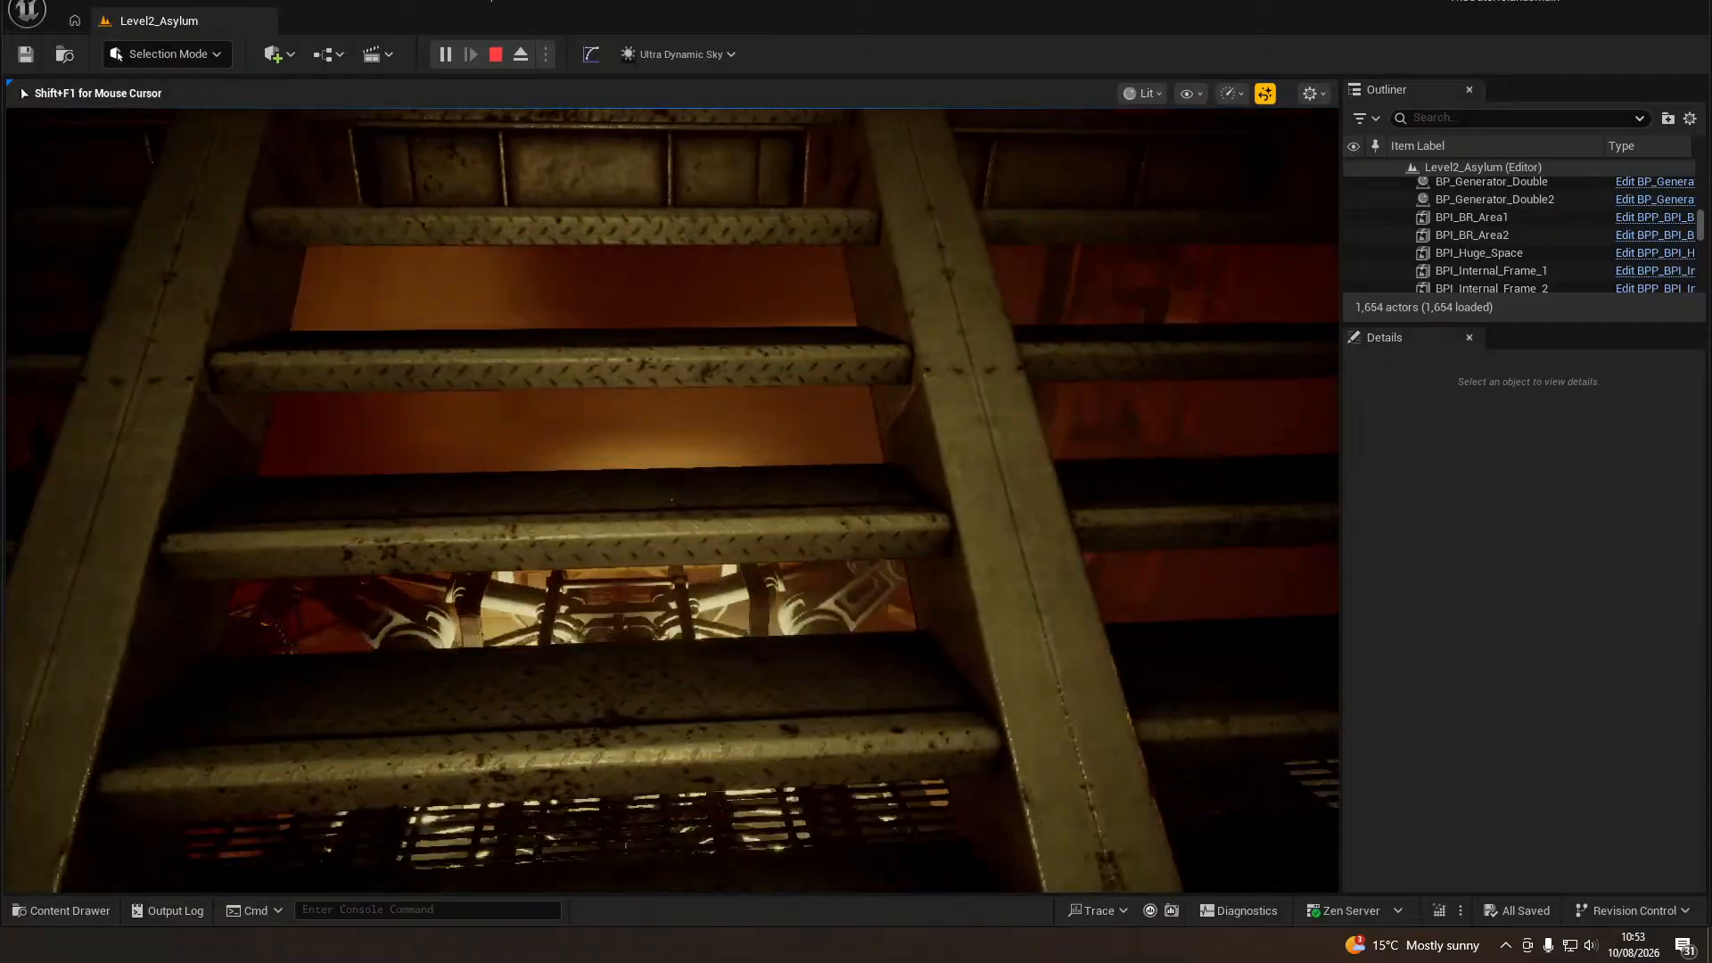
{"action": "key", "text": "w"}
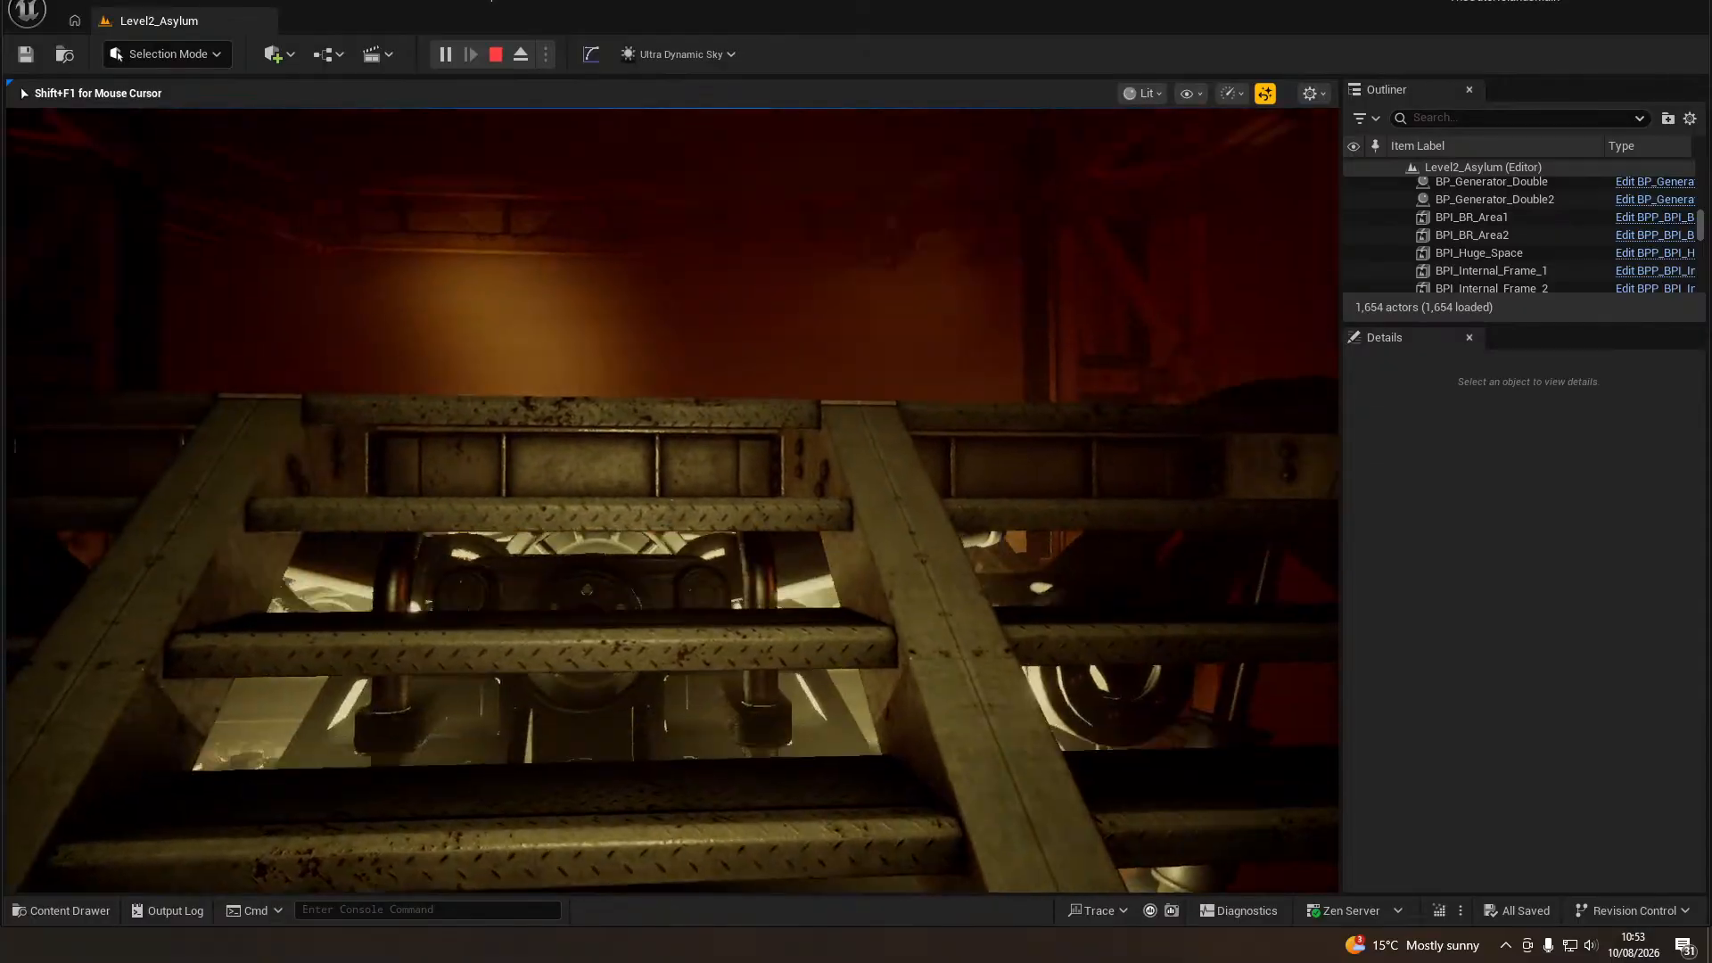
{"action": "key", "text": "w"}
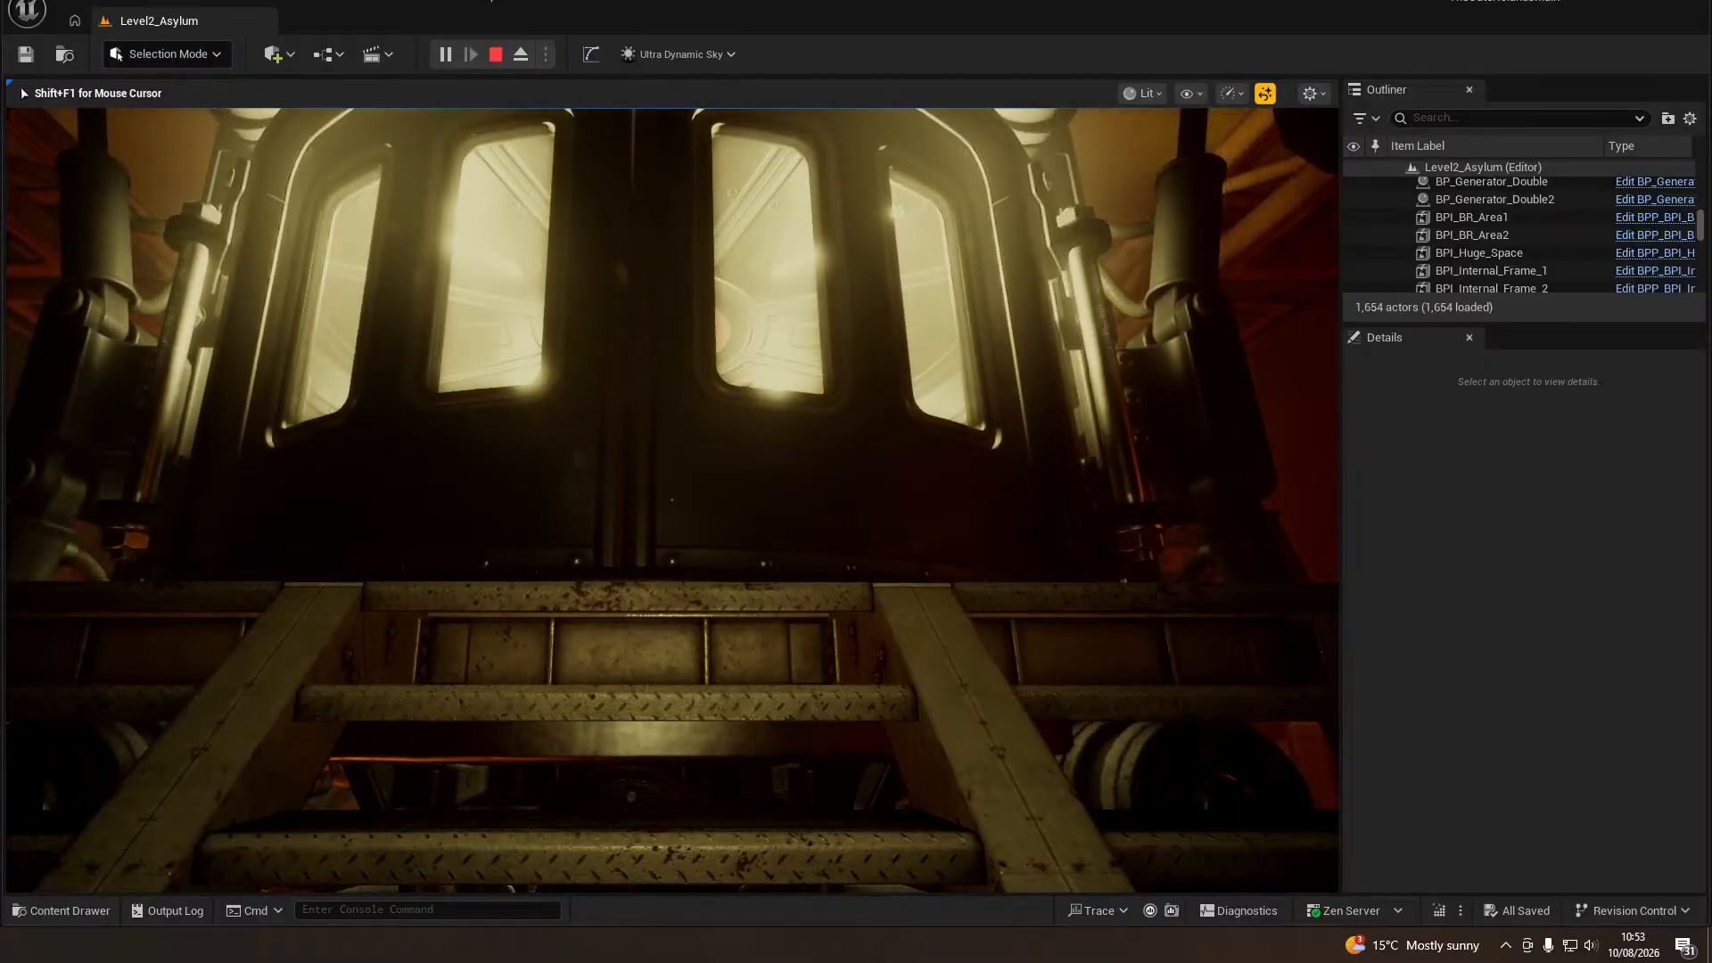
{"action": "key", "text": "w"}
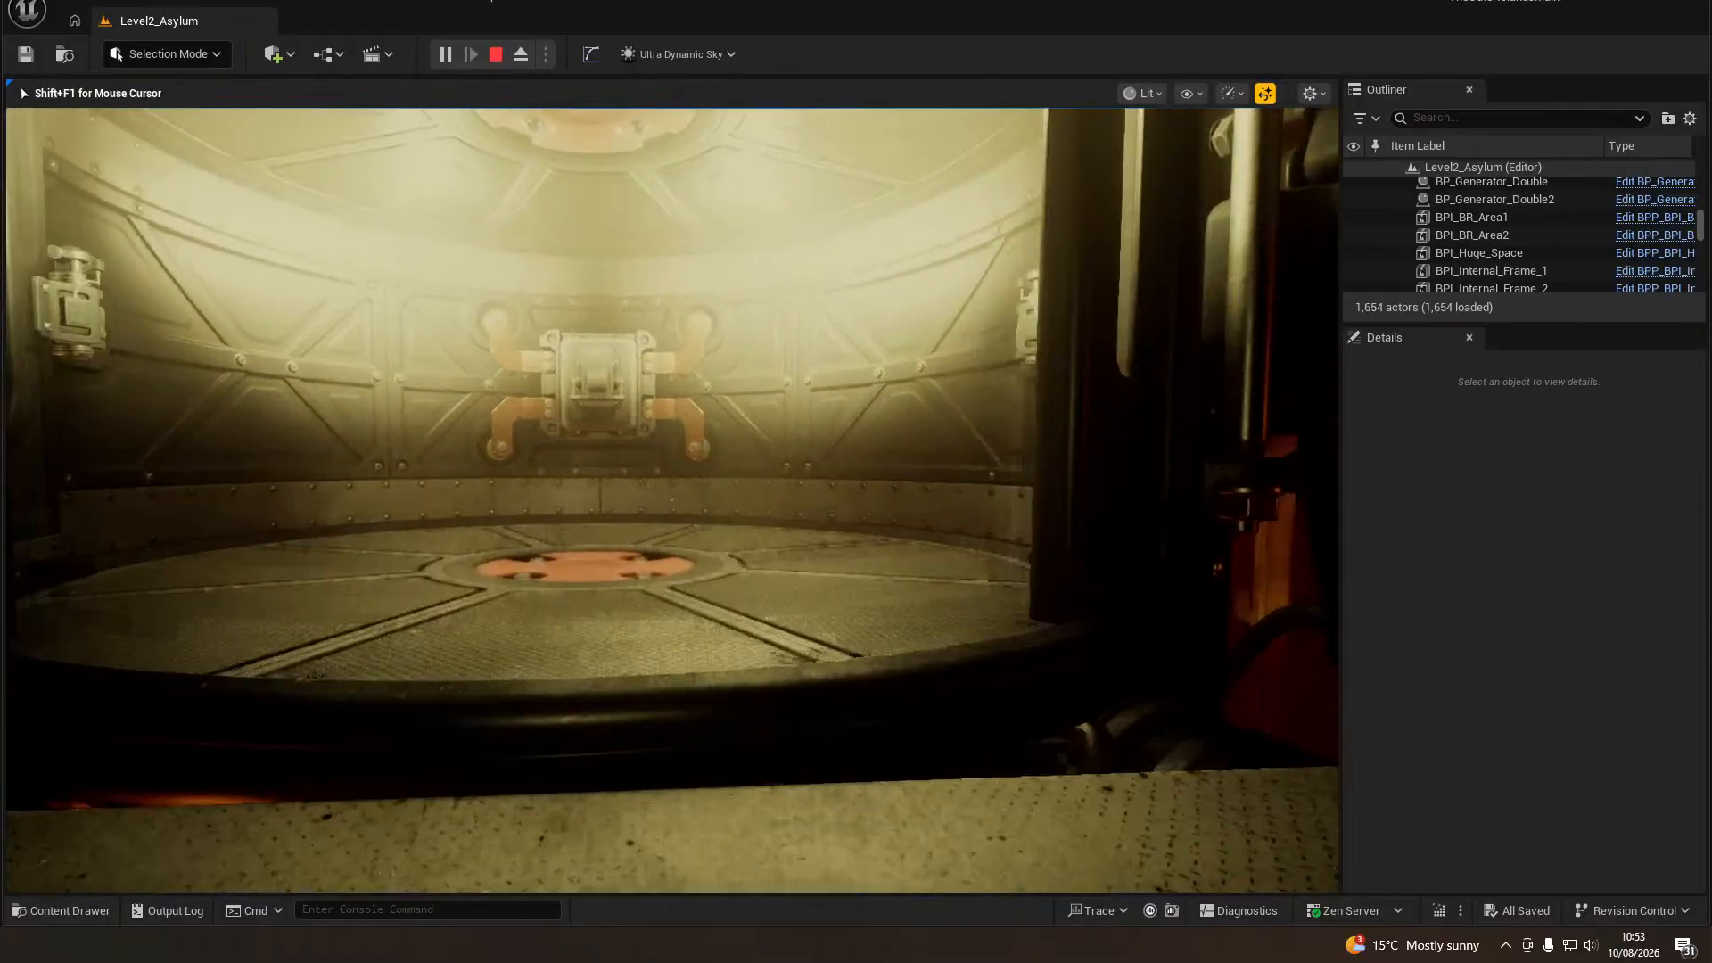
{"action": "key", "text": "w"}
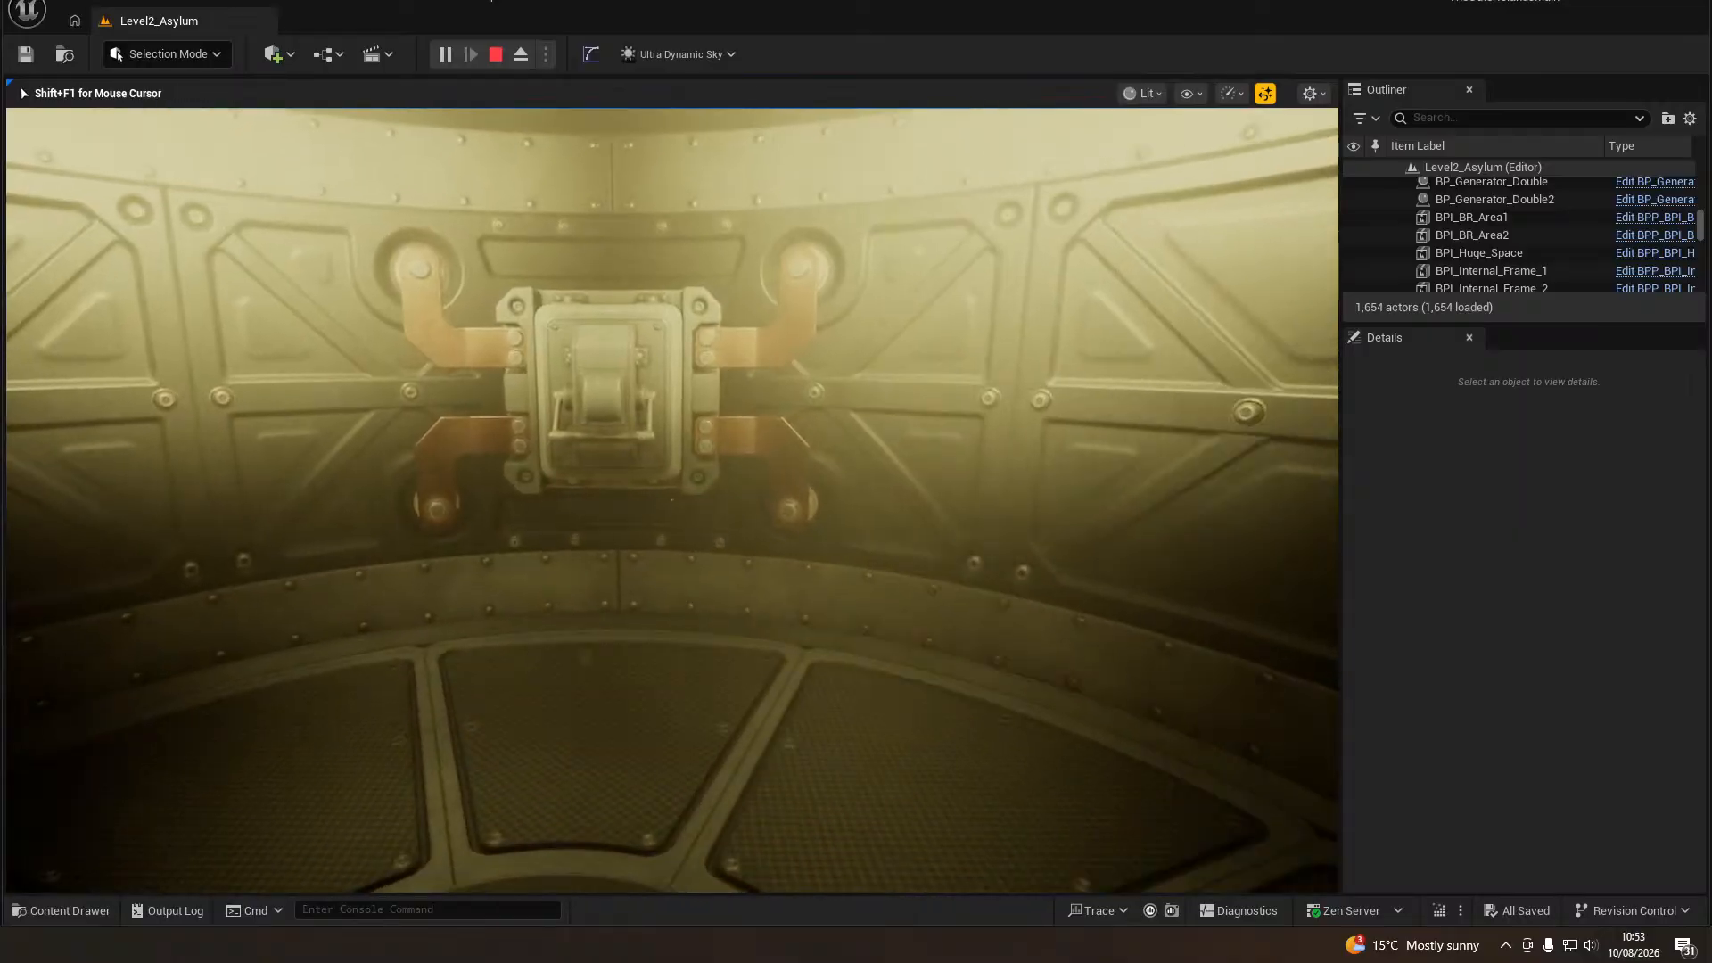
{"action": "key", "text": "w"}
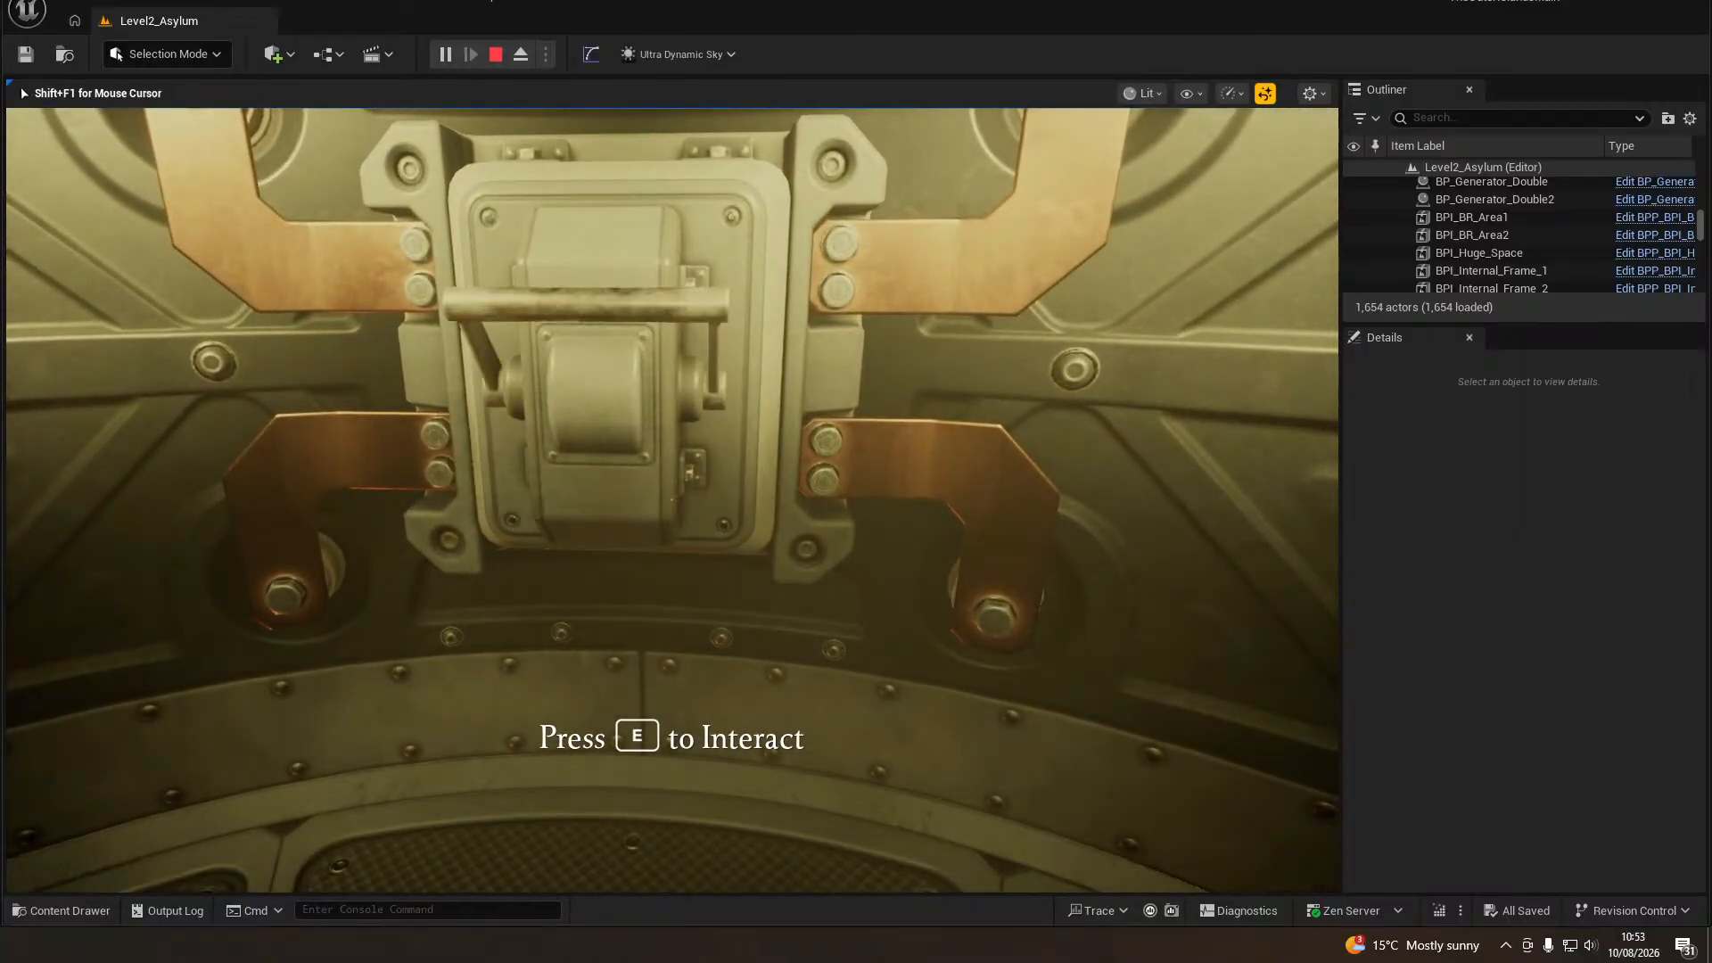
{"action": "key", "text": "e"}
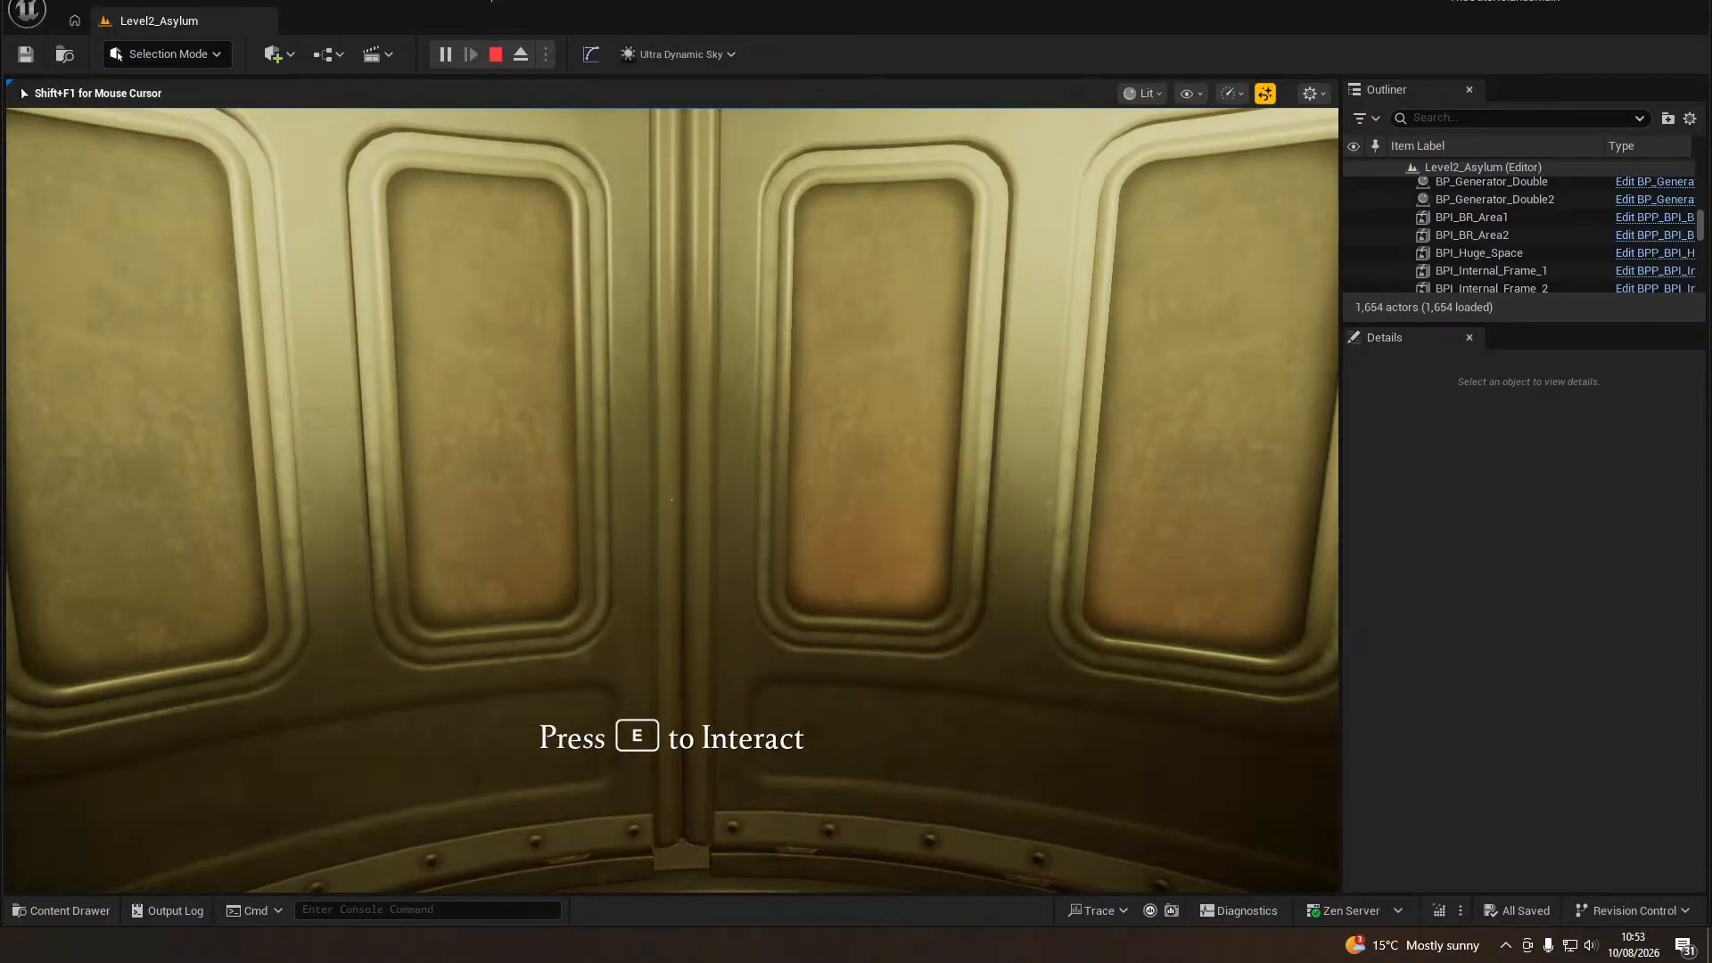
Examine the view through the windows of the closed lift doors from several spots inside the cabin.
{"action": "key", "text": "s"}
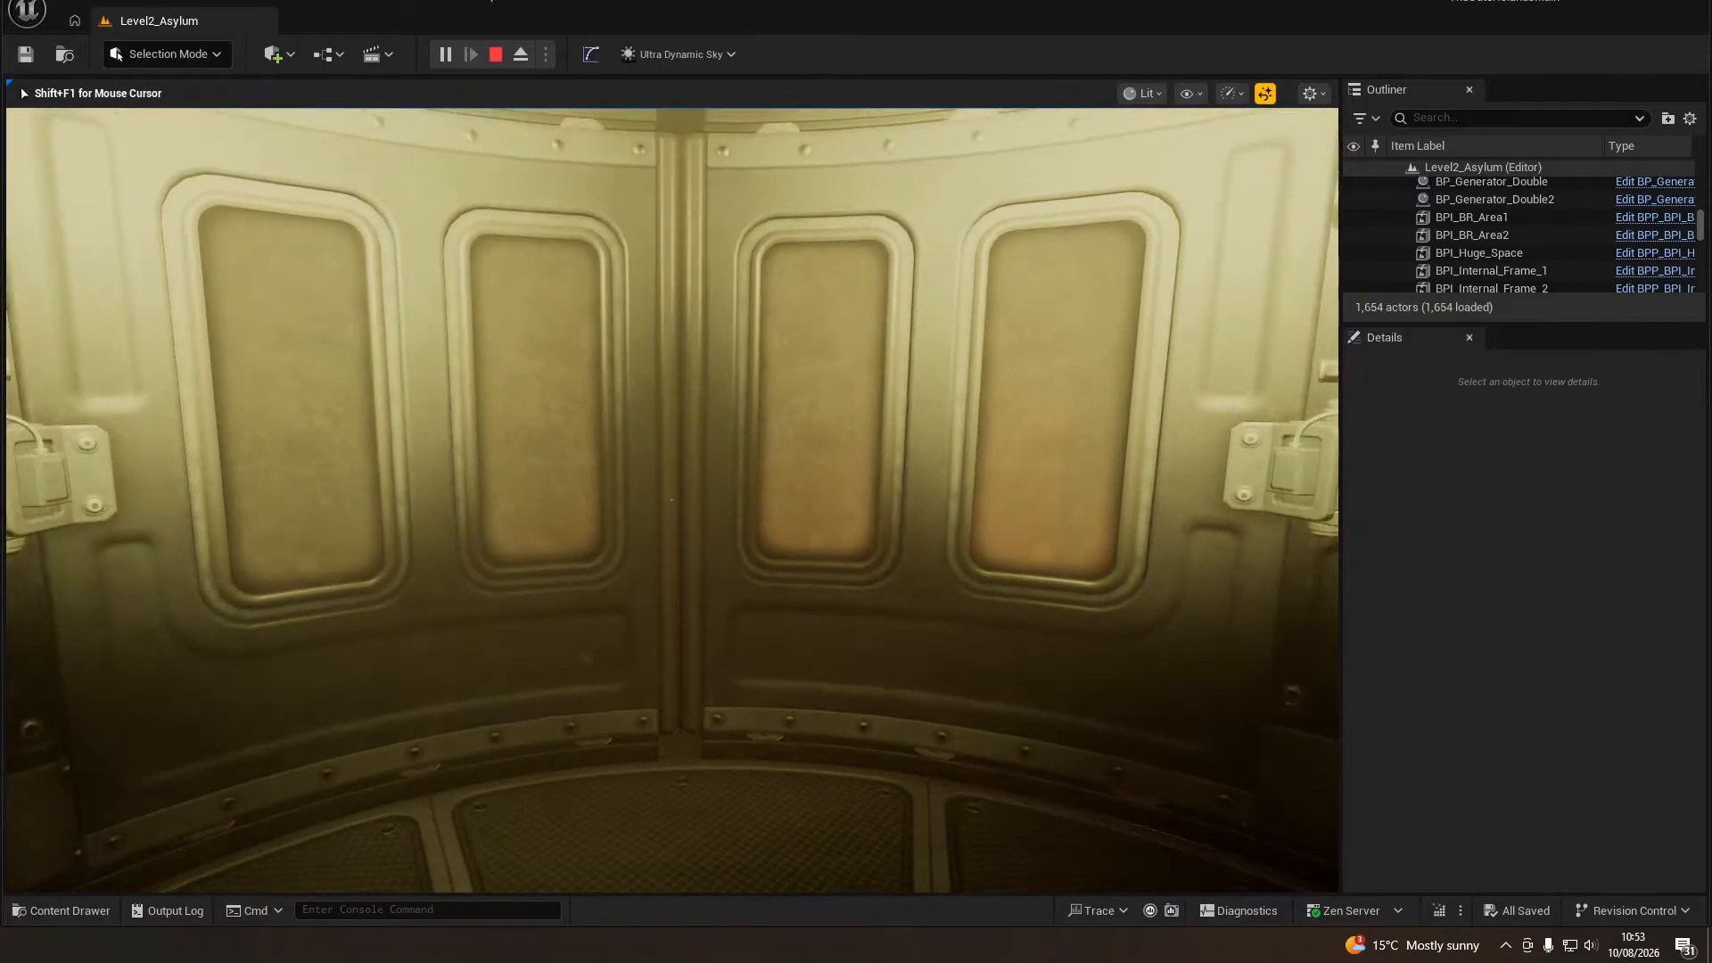
{"action": "key", "text": "w"}
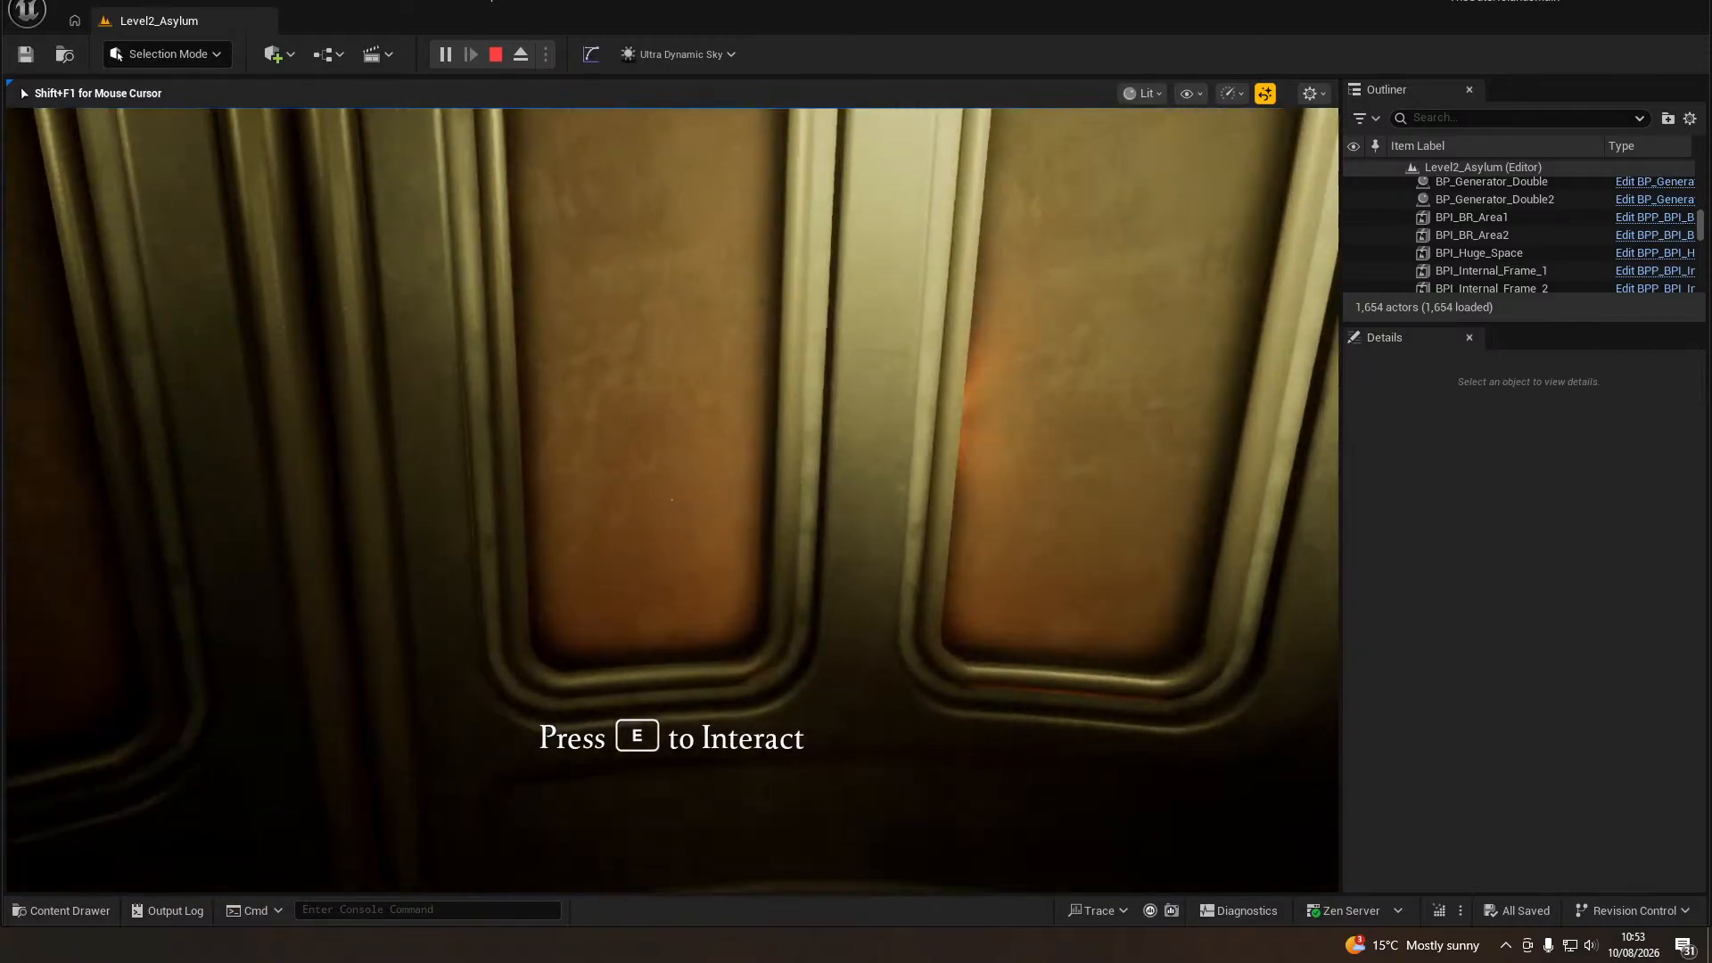
{"action": "key", "text": "d"}
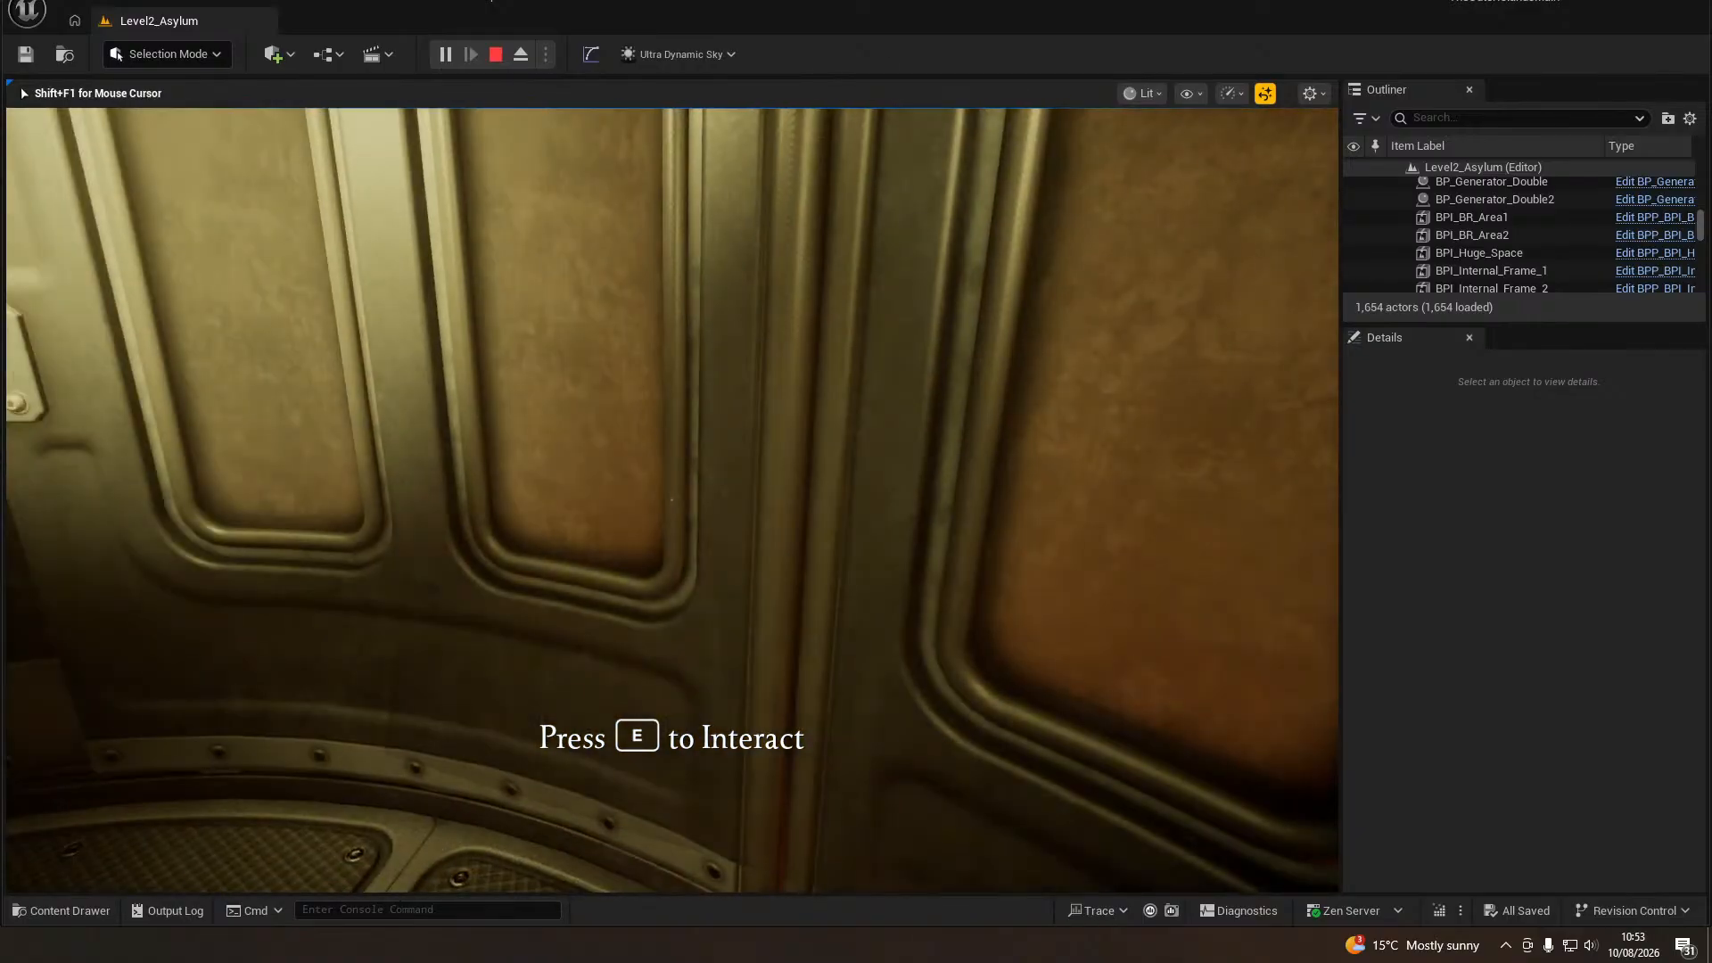
{"action": "key", "text": "w"}
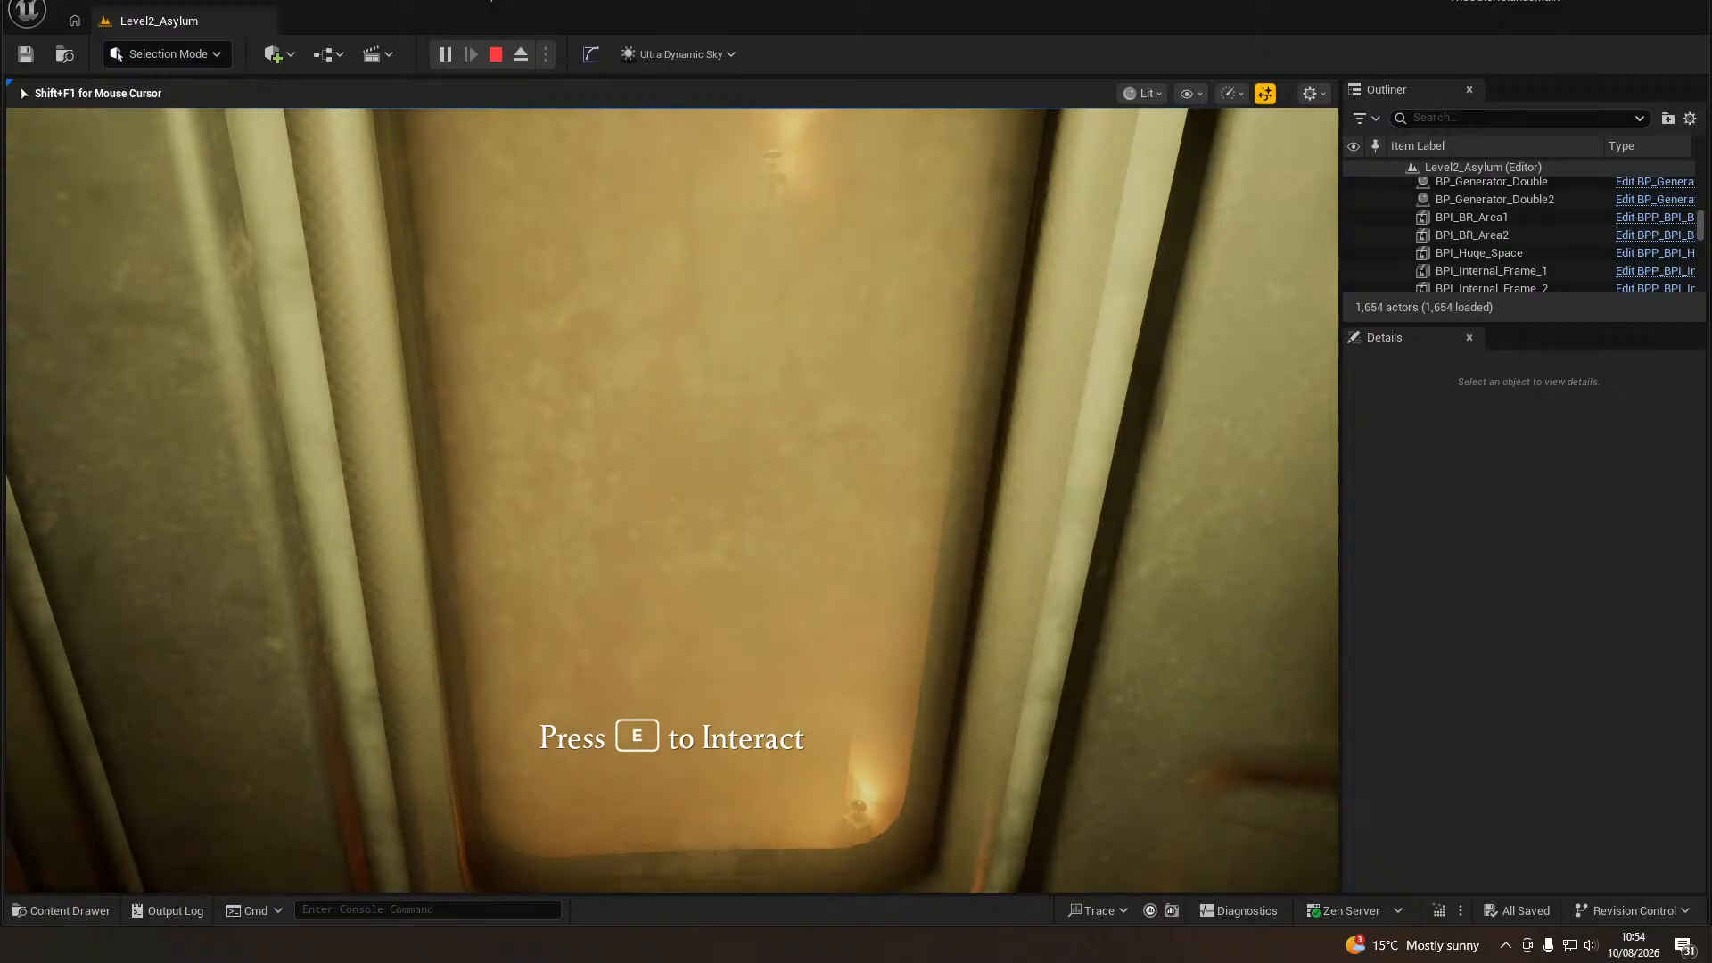
{"action": "key", "text": "s"}
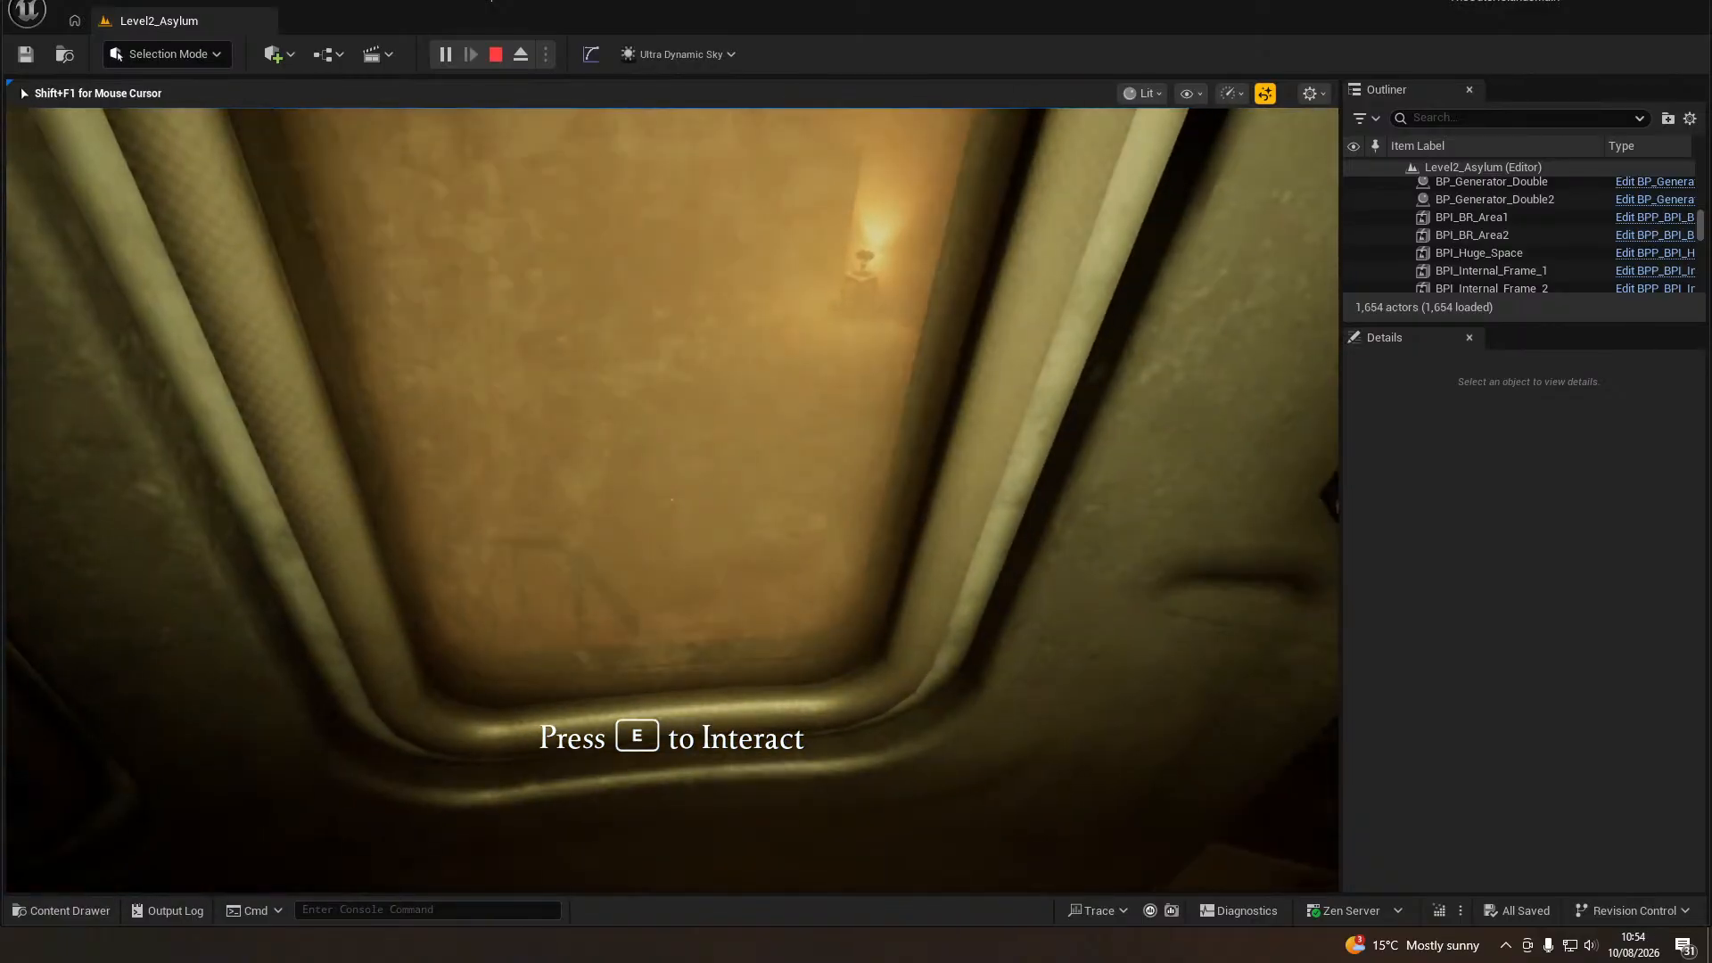
{"action": "key", "text": "a"}
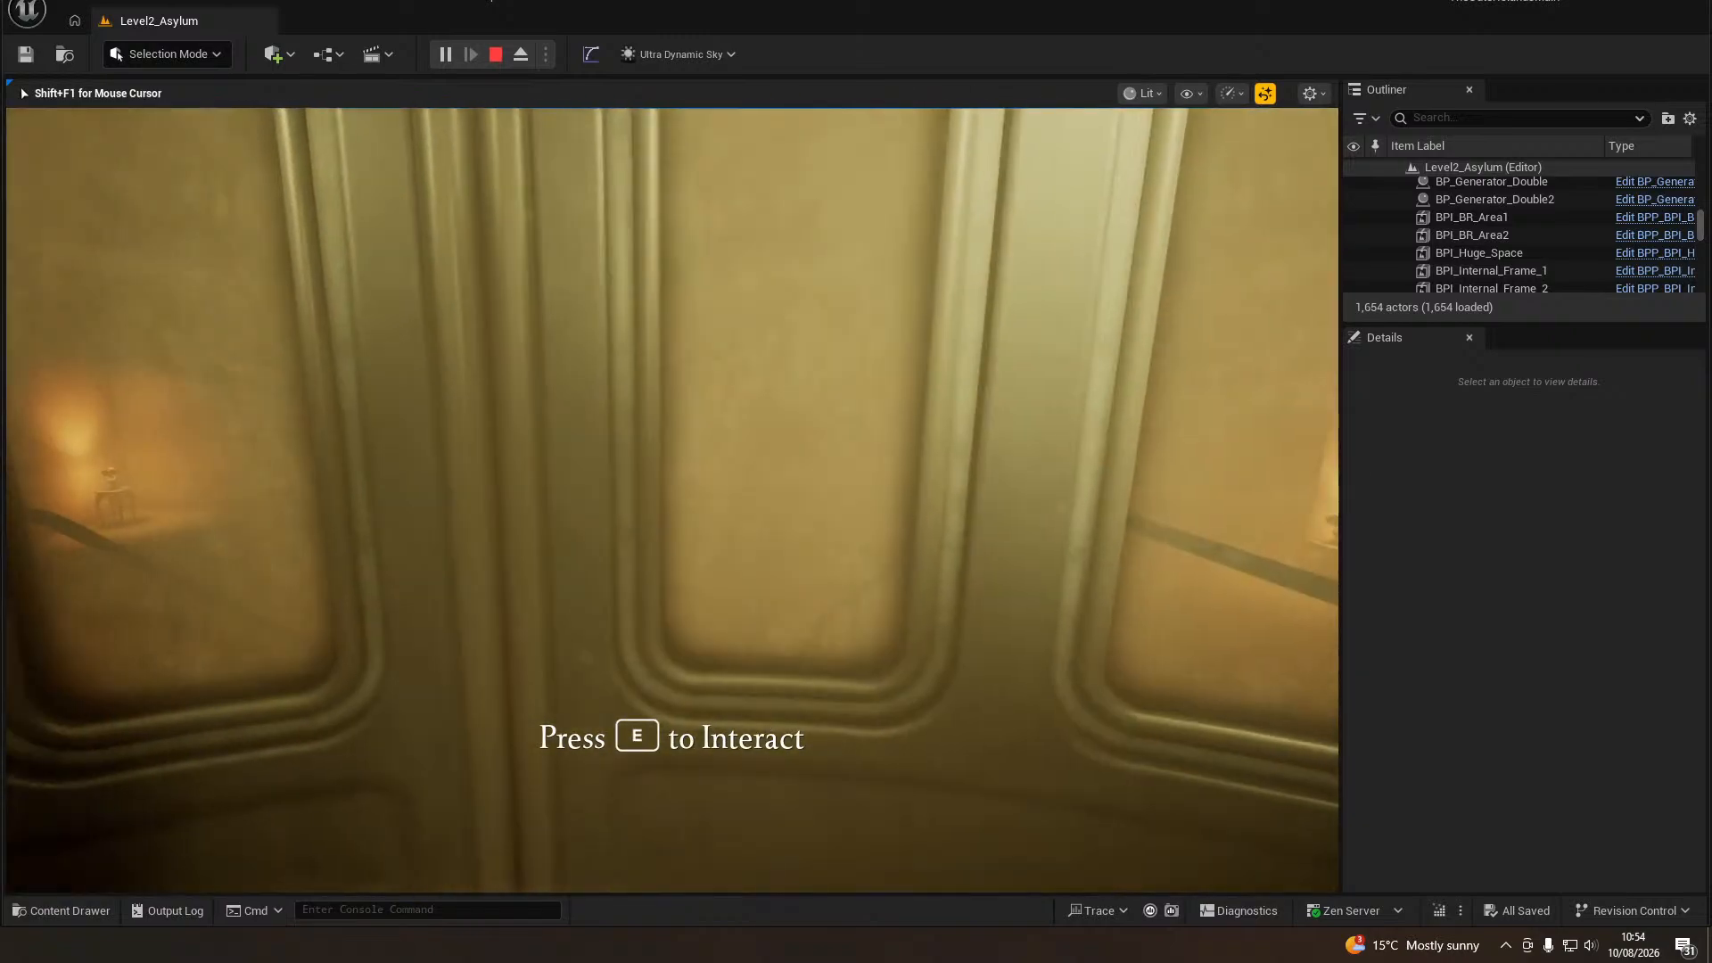
Open the lift doors and walk out past the staircase toward the lamp-lit opening in the wall.
{"action": "key", "text": "e"}
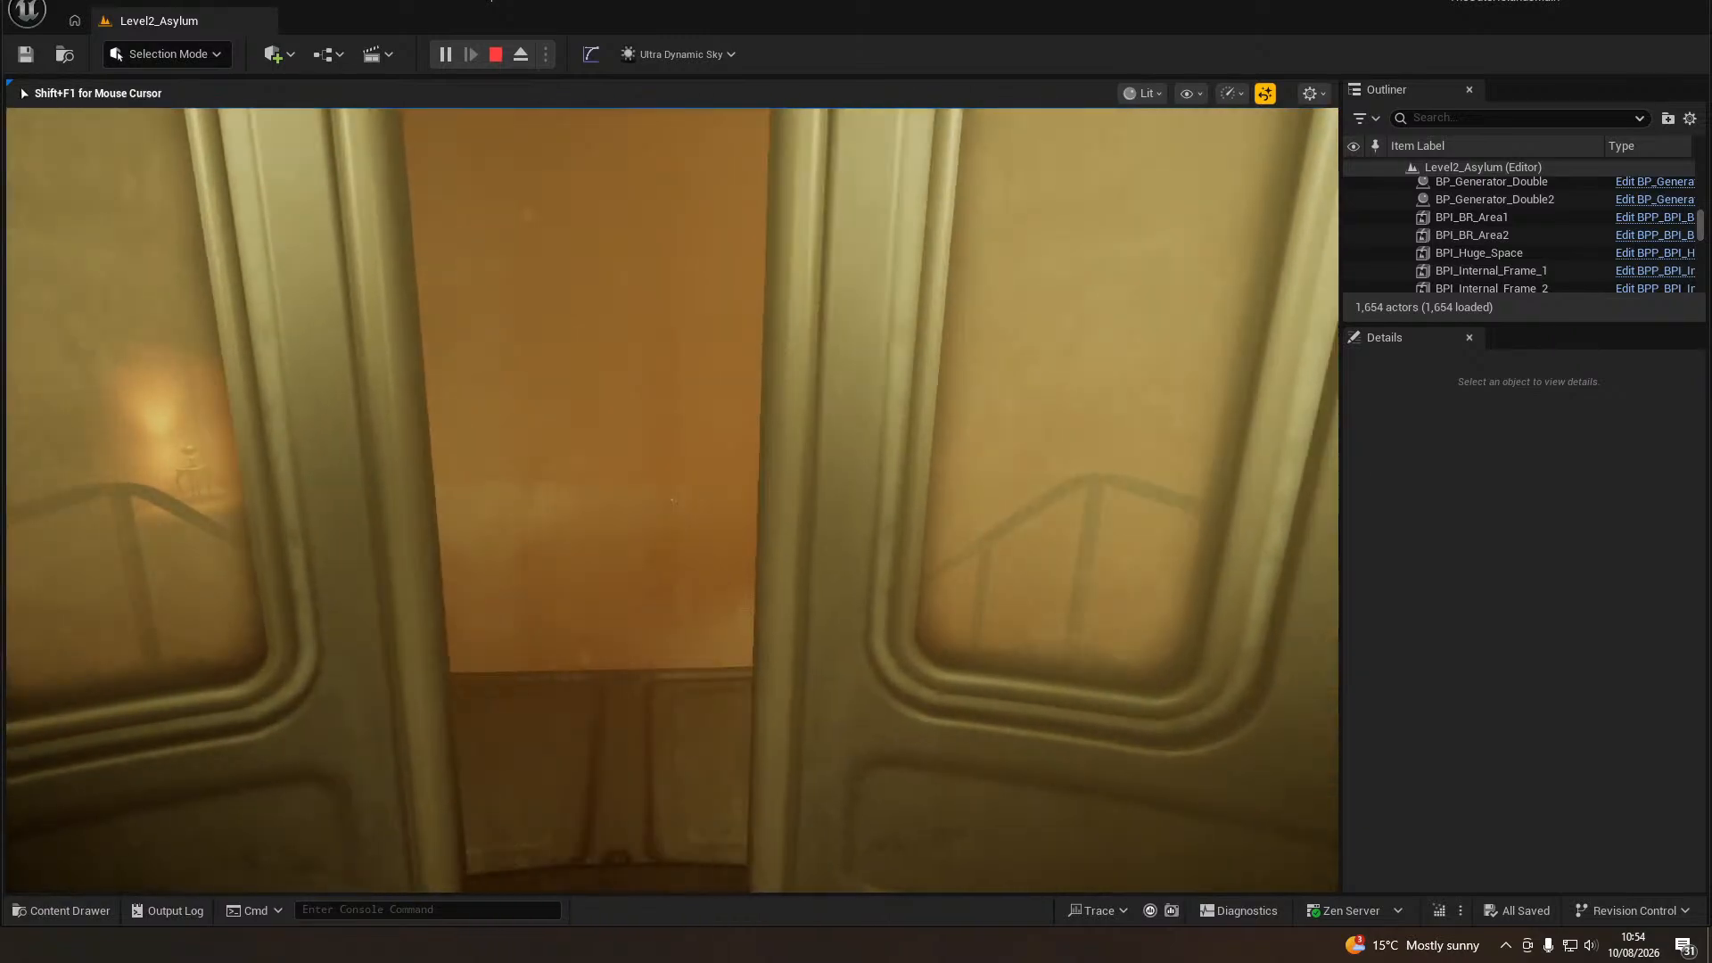
{"action": "key", "text": "w"}
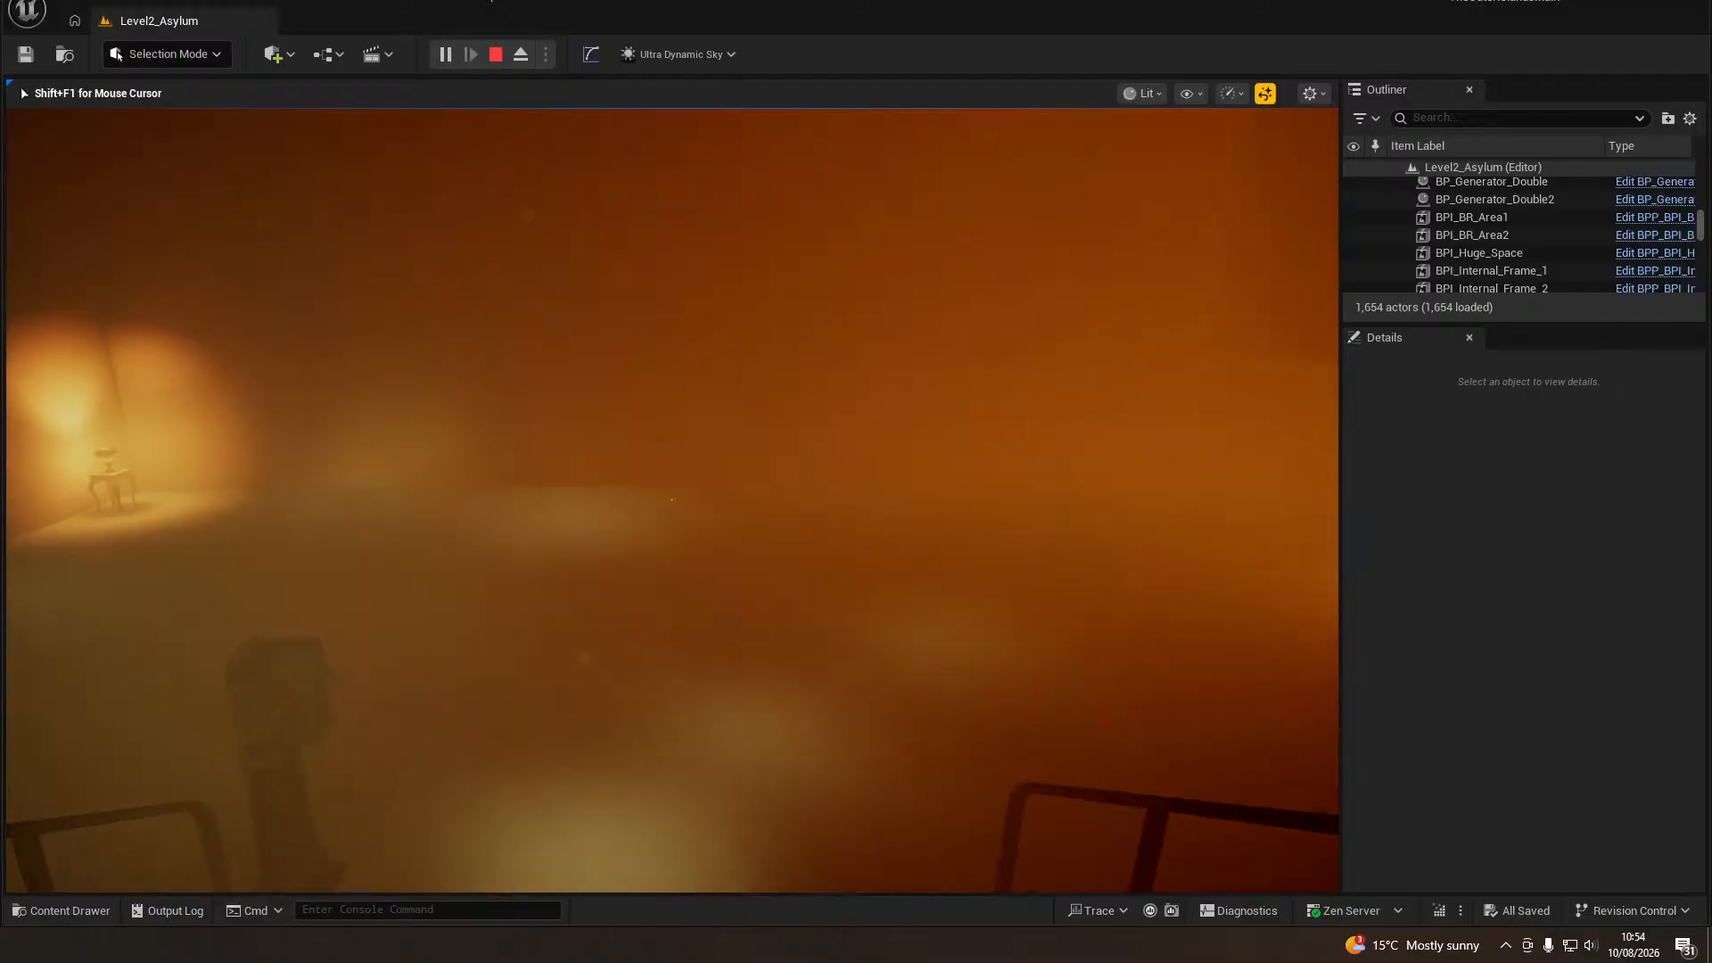
{"action": "key", "text": "w"}
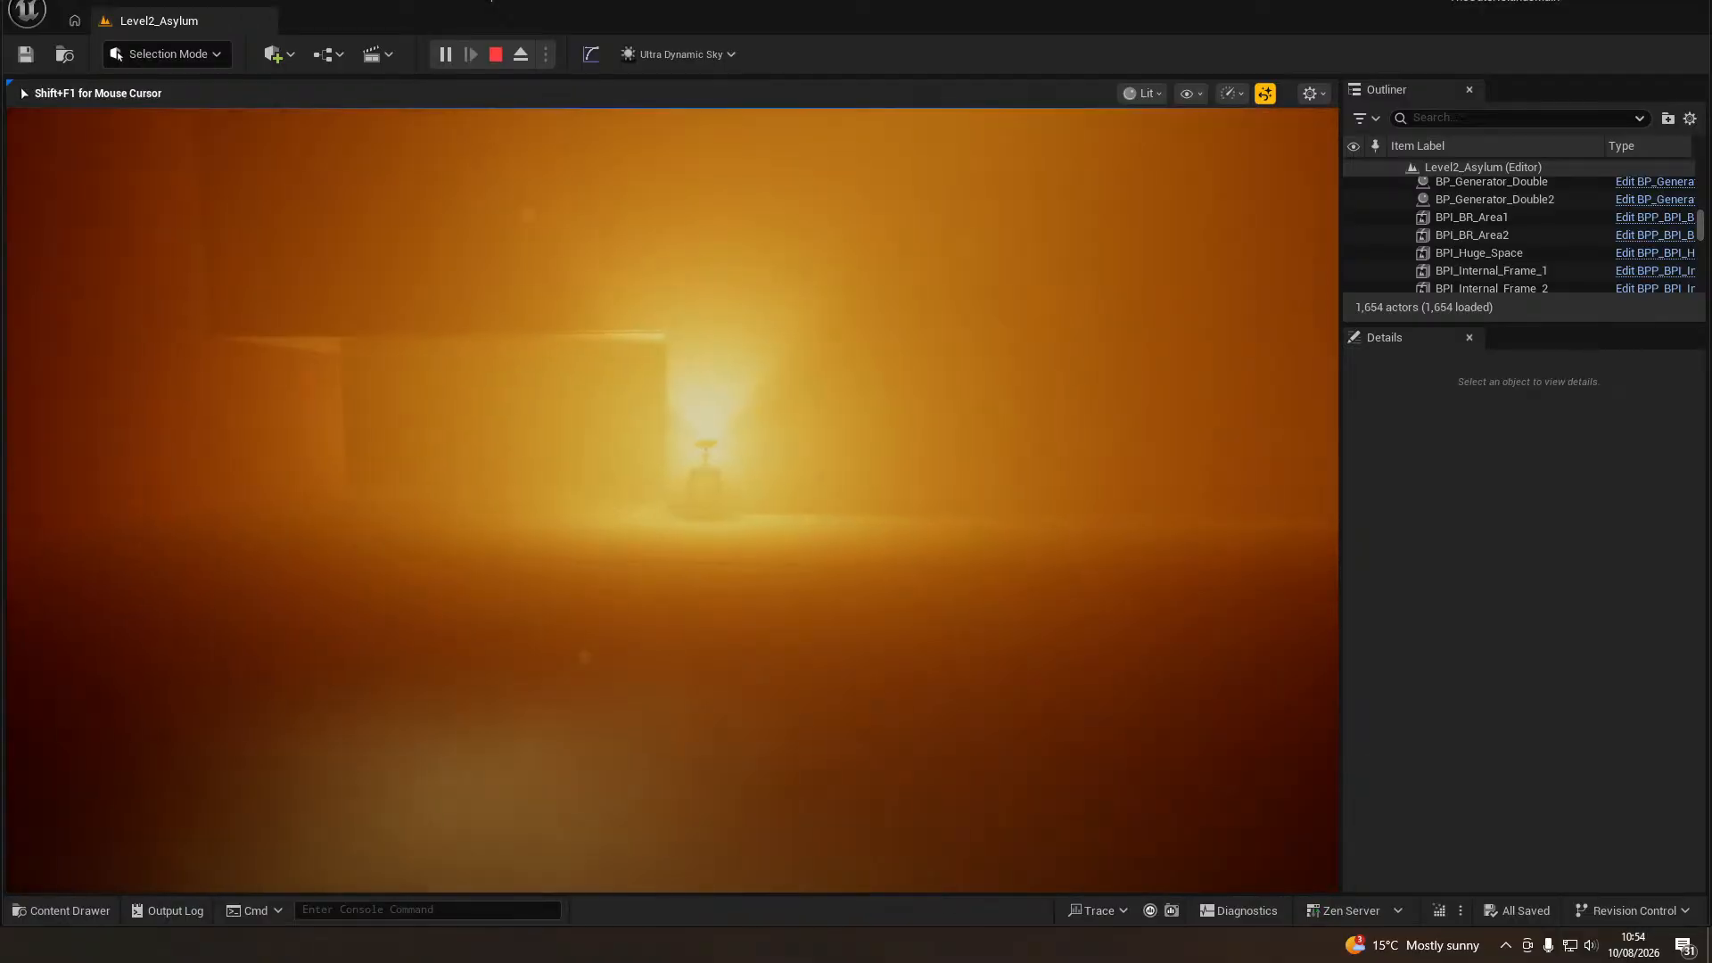
{"action": "key", "text": "w"}
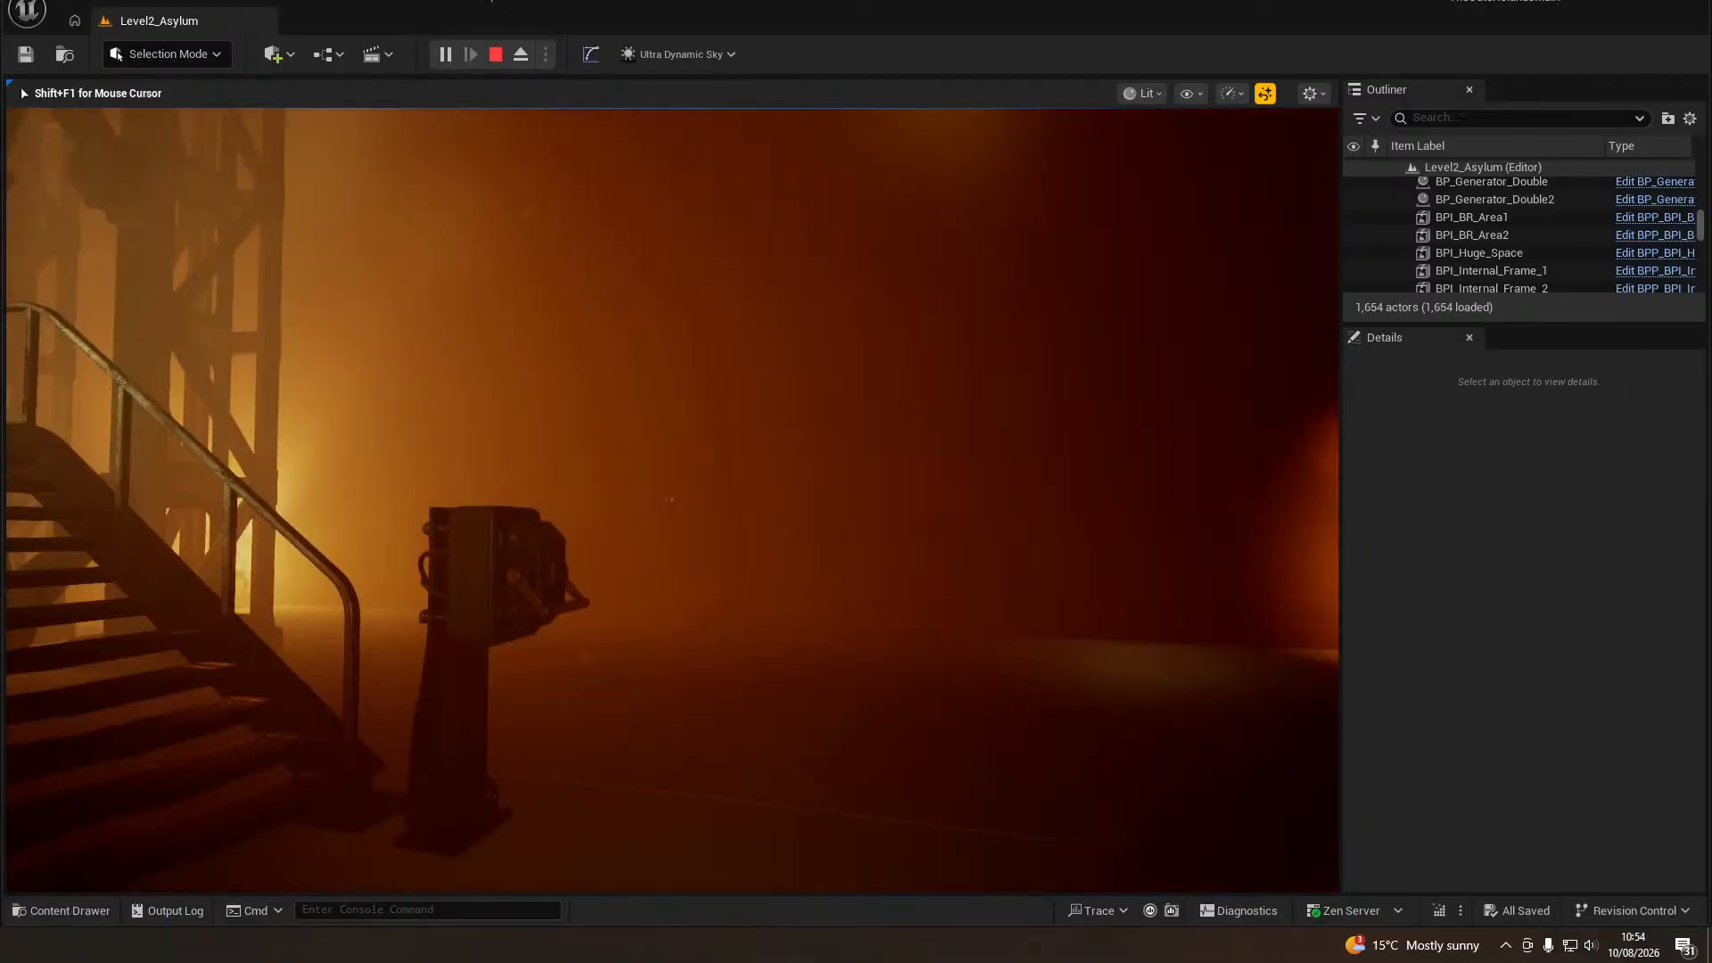
{"action": "key", "text": "w"}
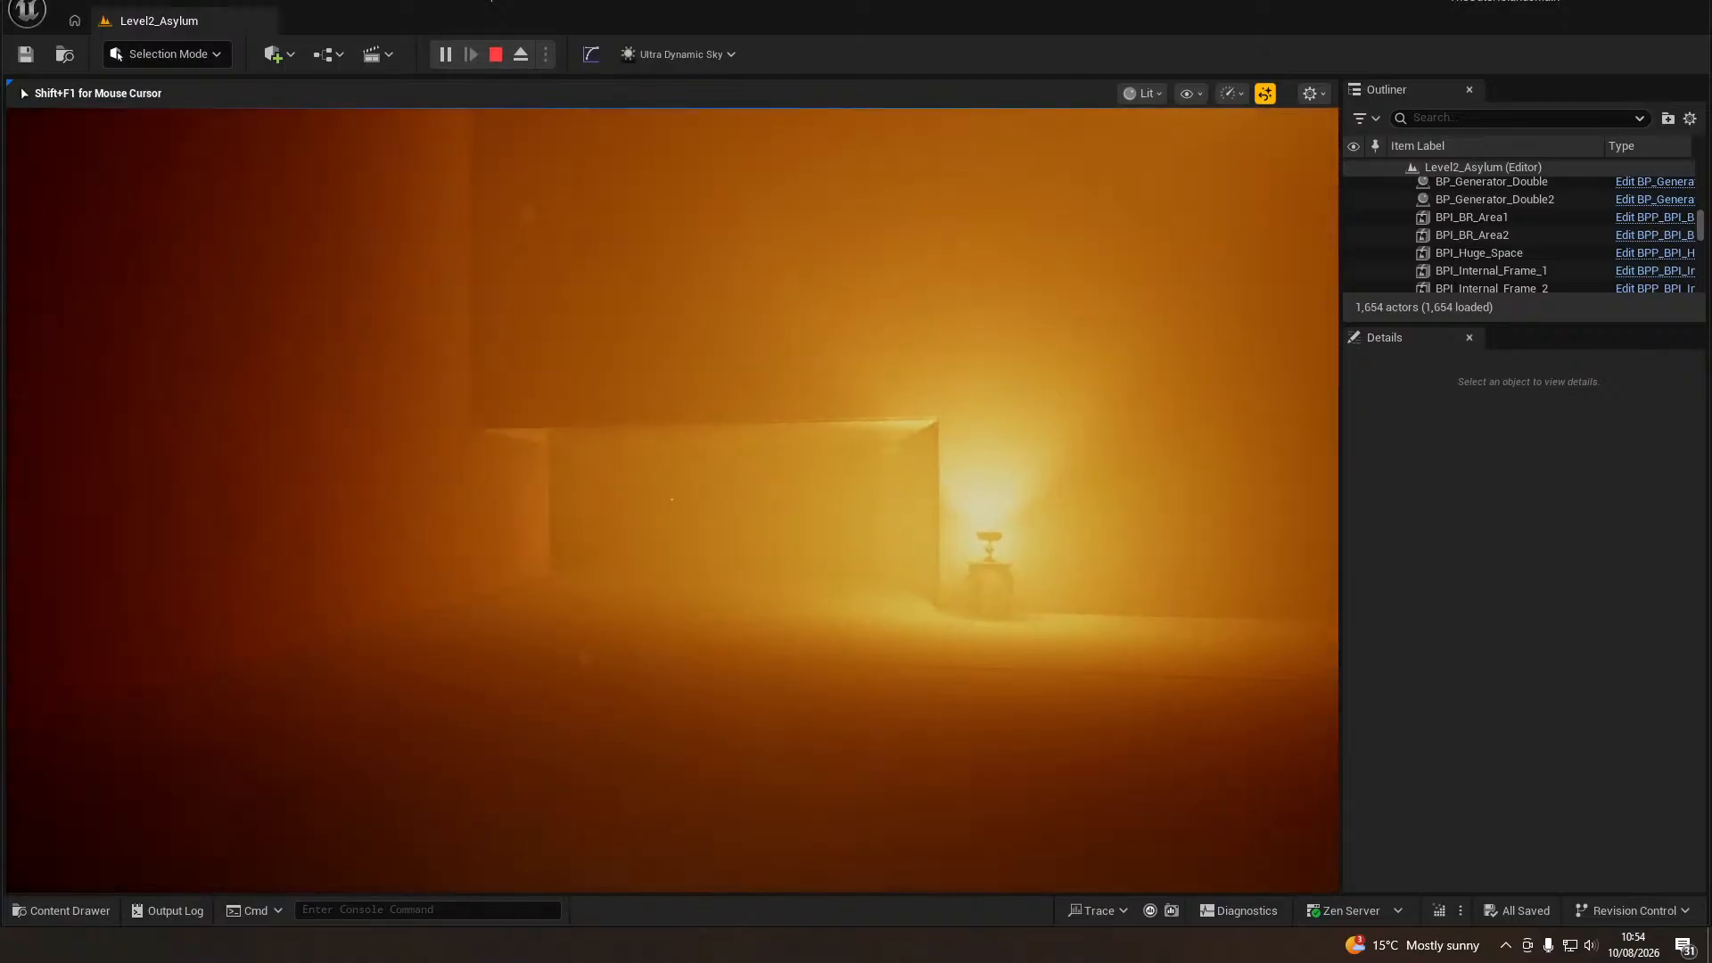
Walk through the wall opening into the orange corridor with the lamp table, and dismiss the WhatsApp notification.
{"action": "key", "text": "w"}
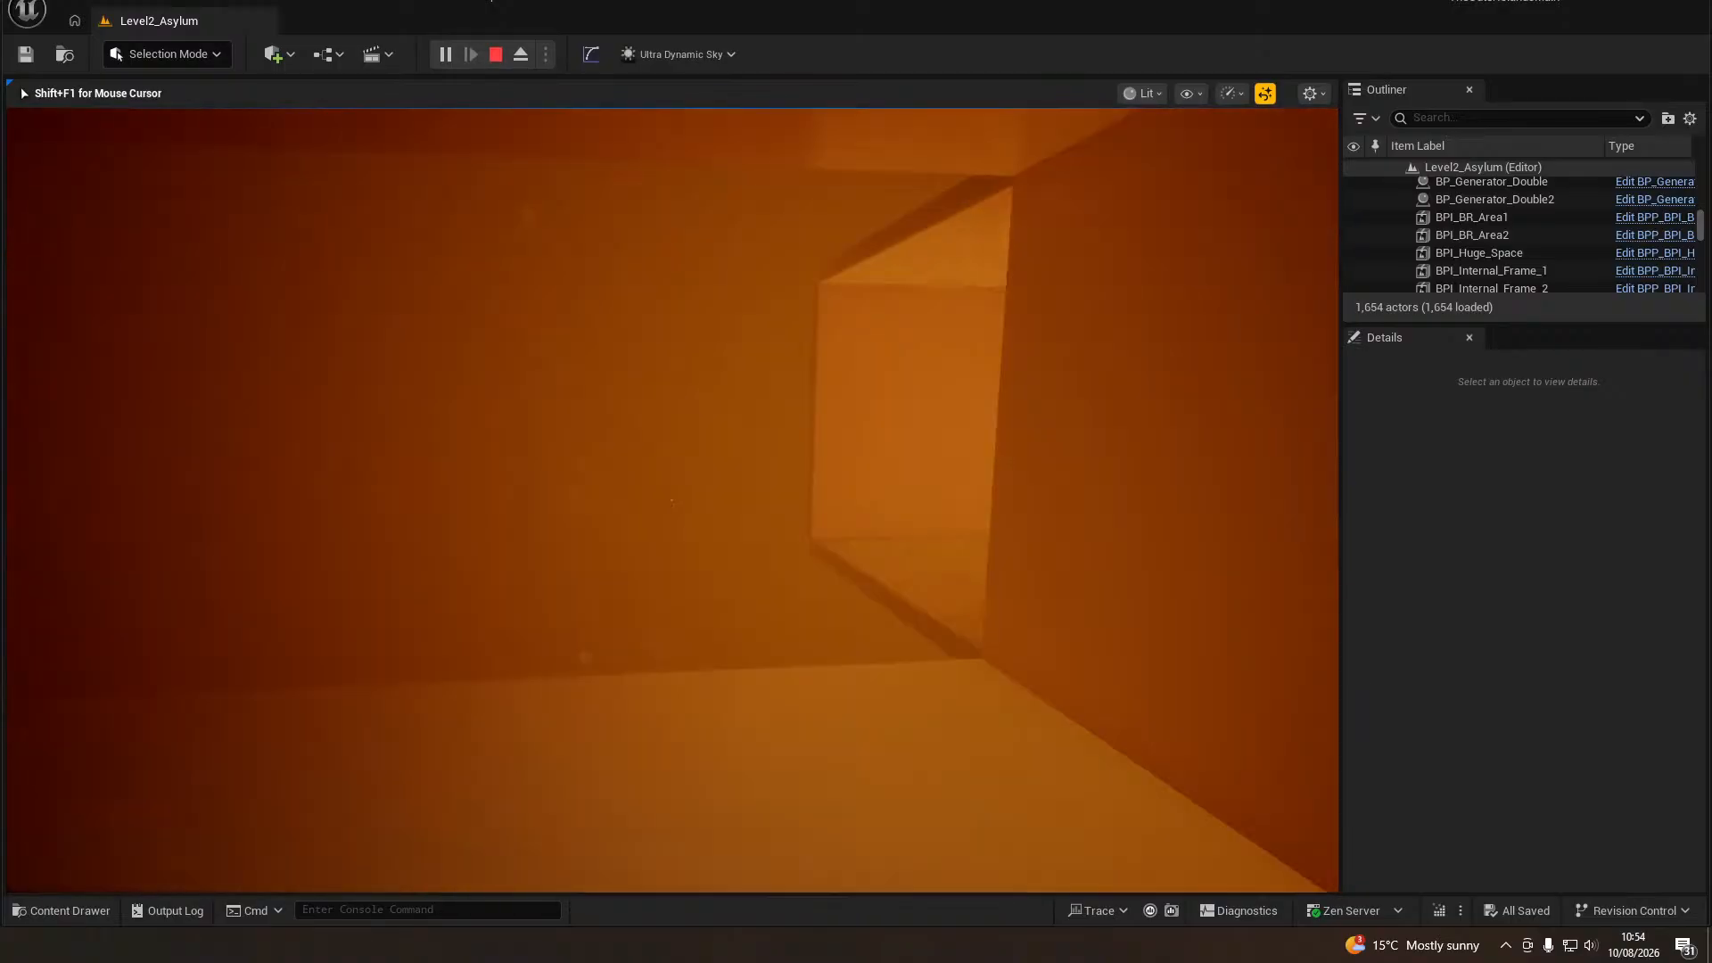
{"action": "key", "text": "w"}
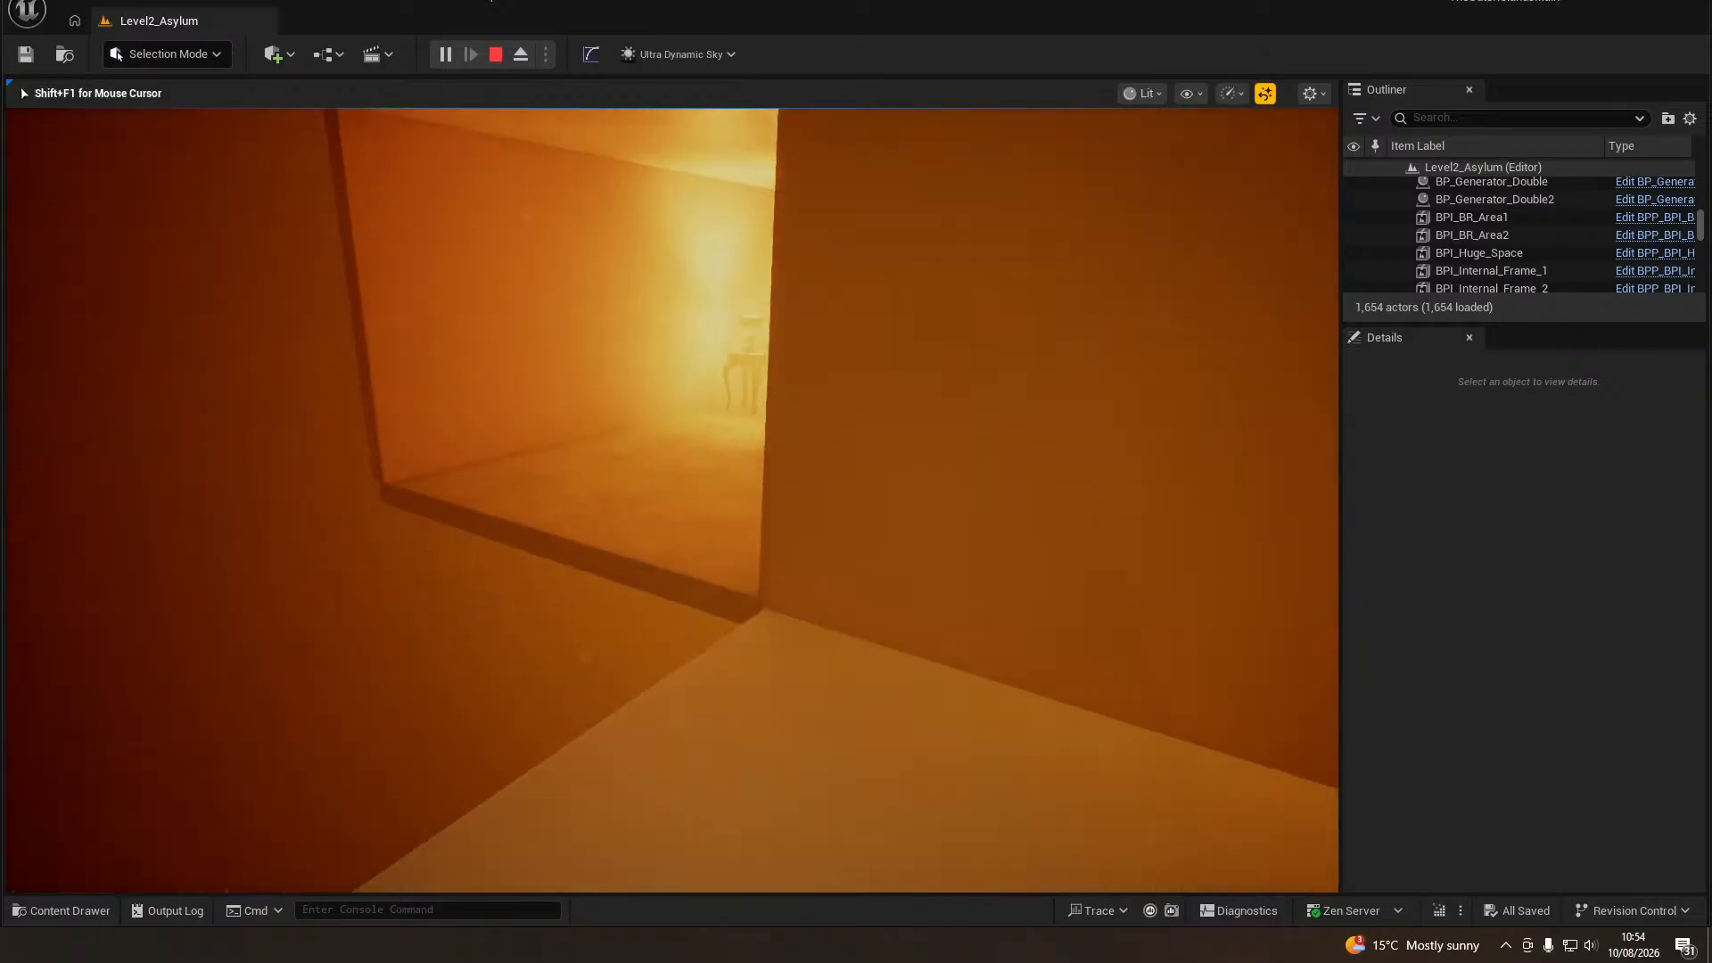
{"action": "key", "text": "w"}
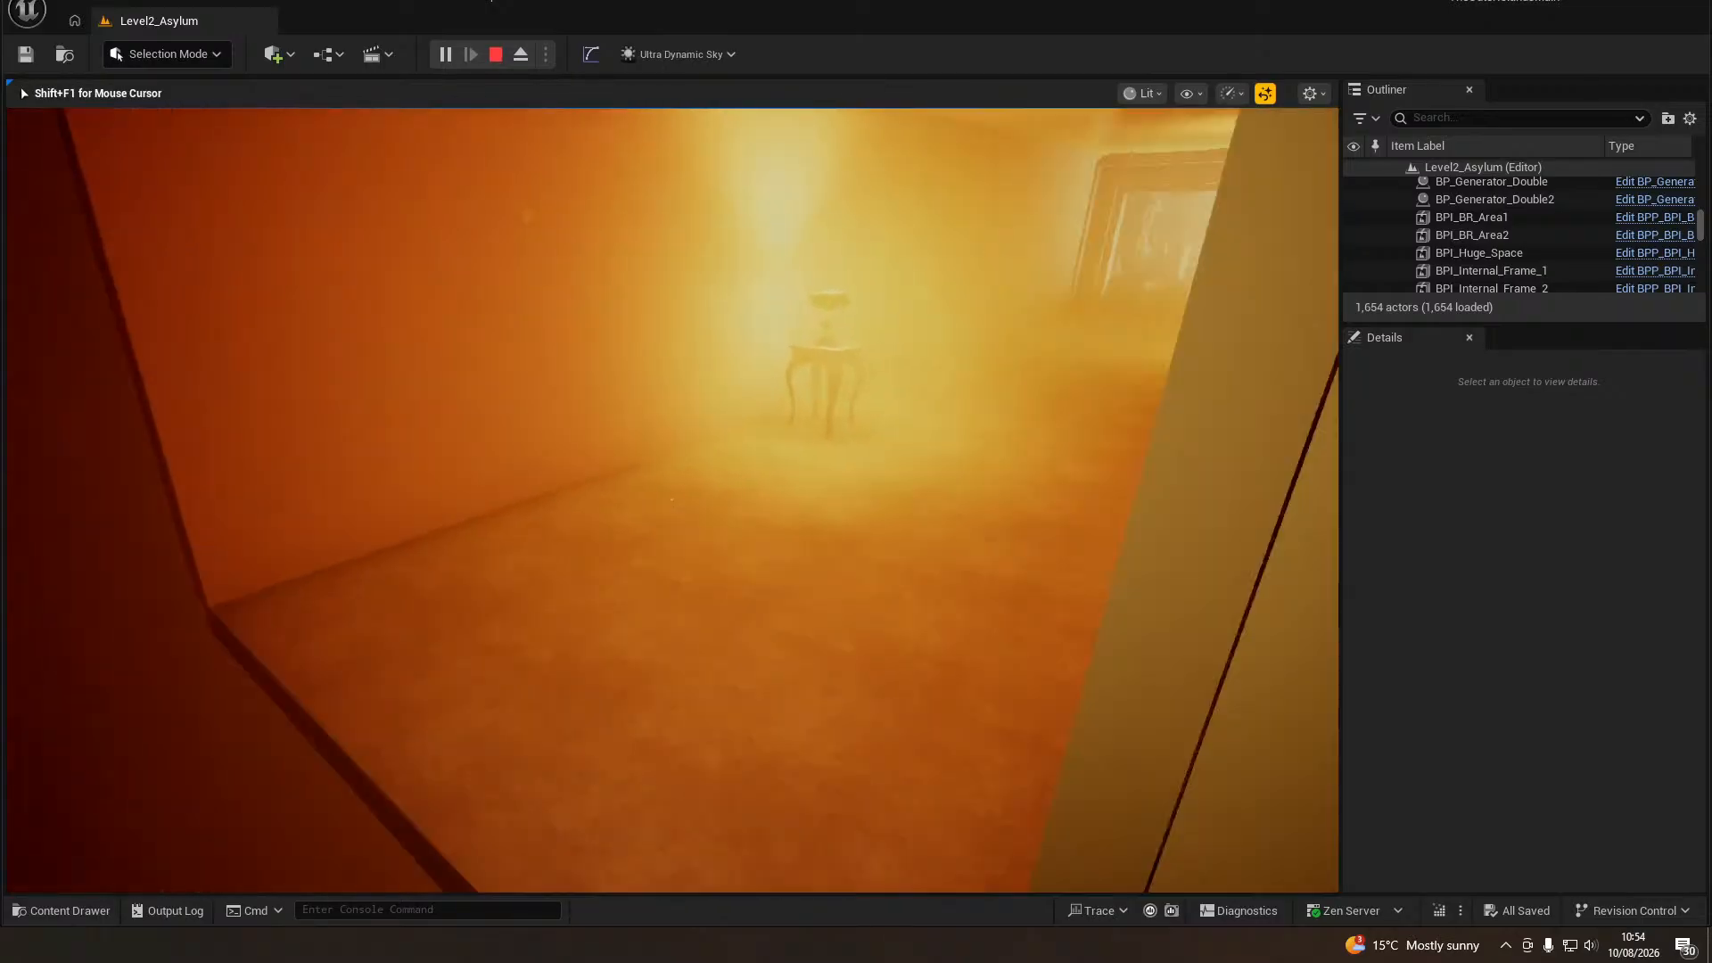
{"action": "key", "text": "w"}
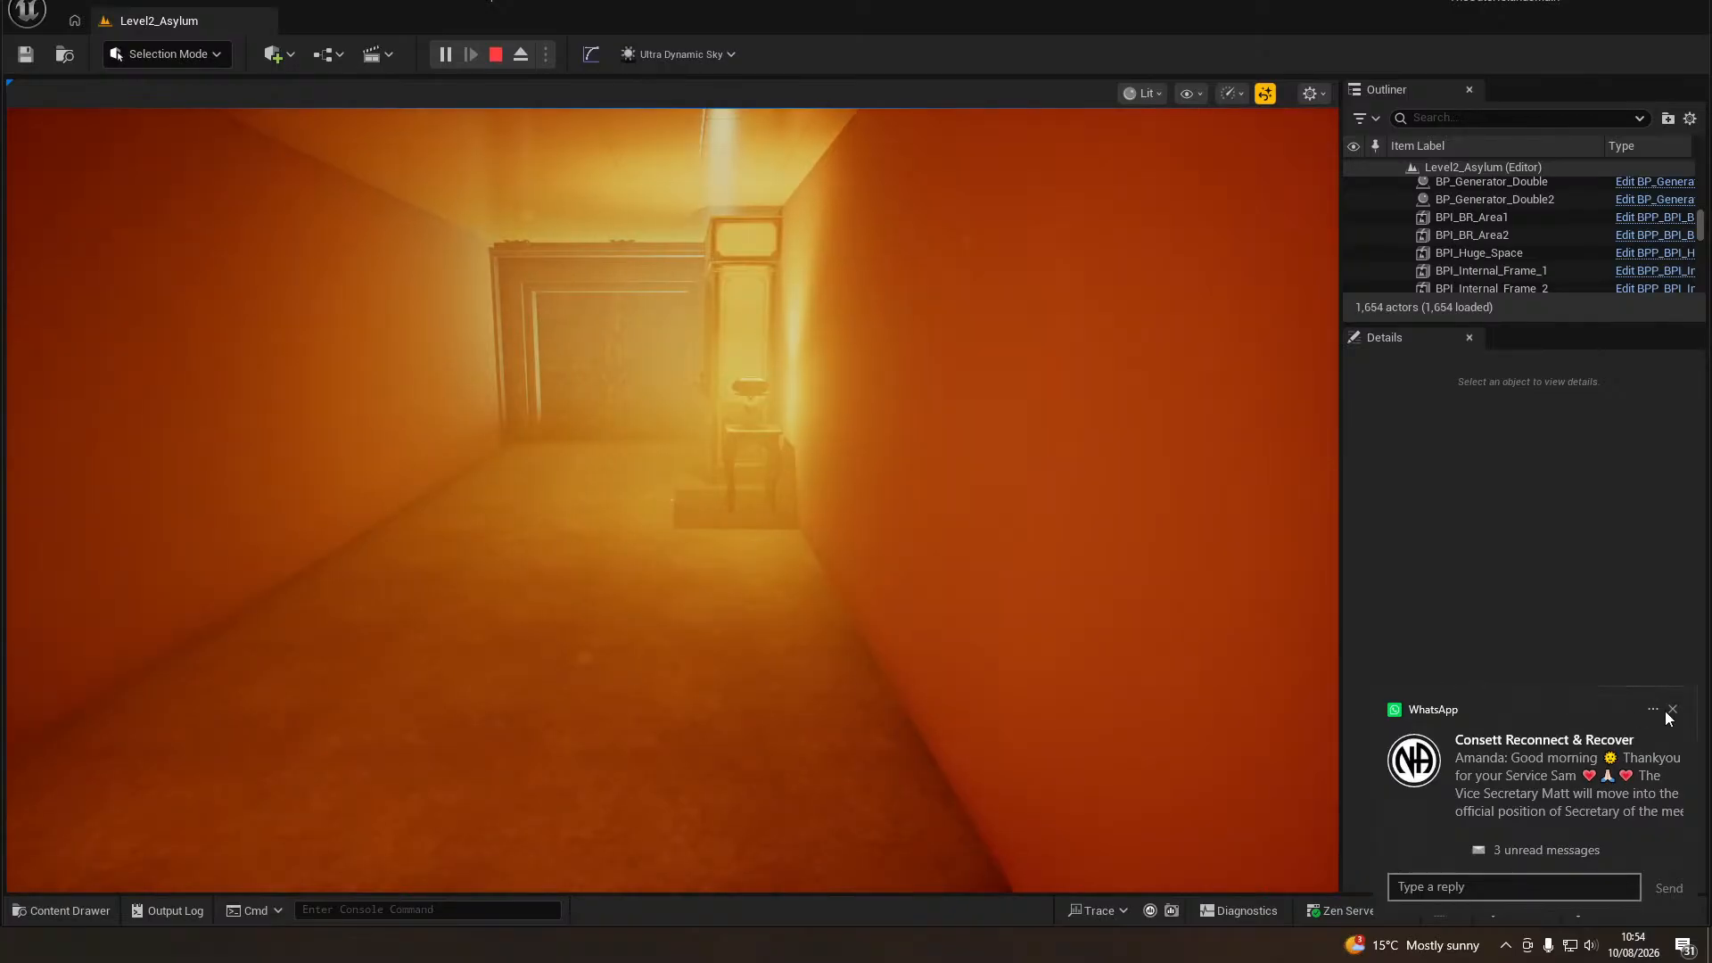
{"action": "left_click", "coordinate": [1668, 712]}
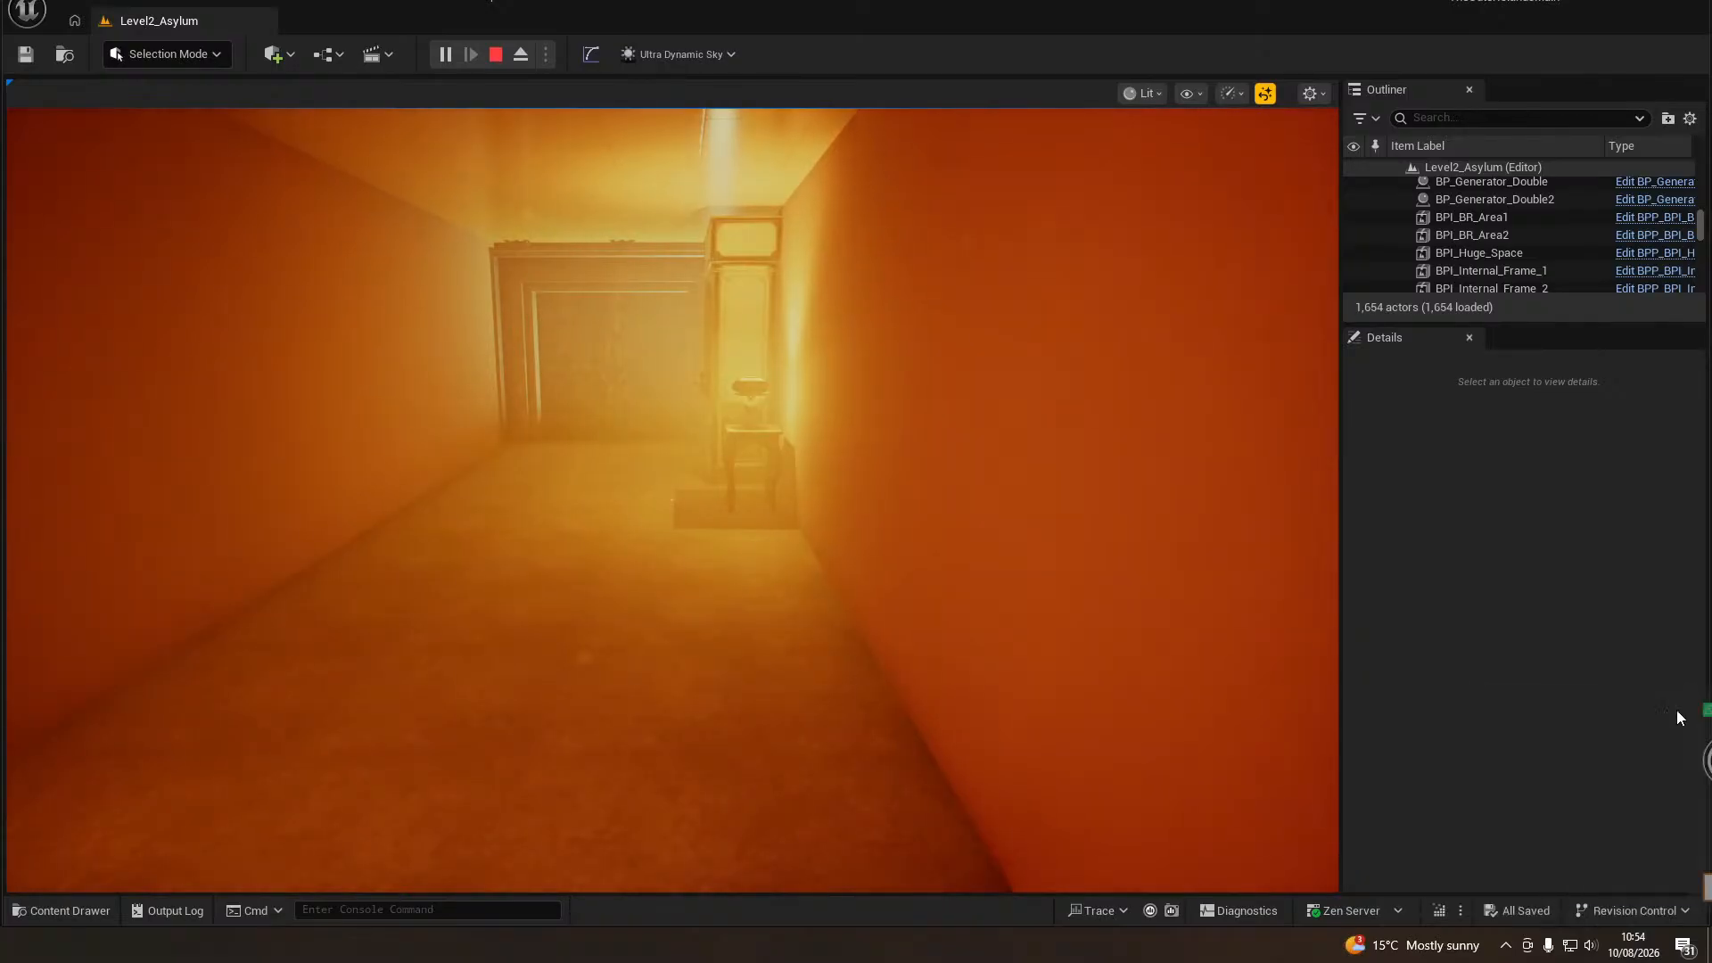
Resume control of the playtest and walk up the orange corridor to examine the talking-face cabinet beyond the lamp table.
{"action": "left_click", "coordinate": [774, 629]}
{"action": "key", "text": "w"}
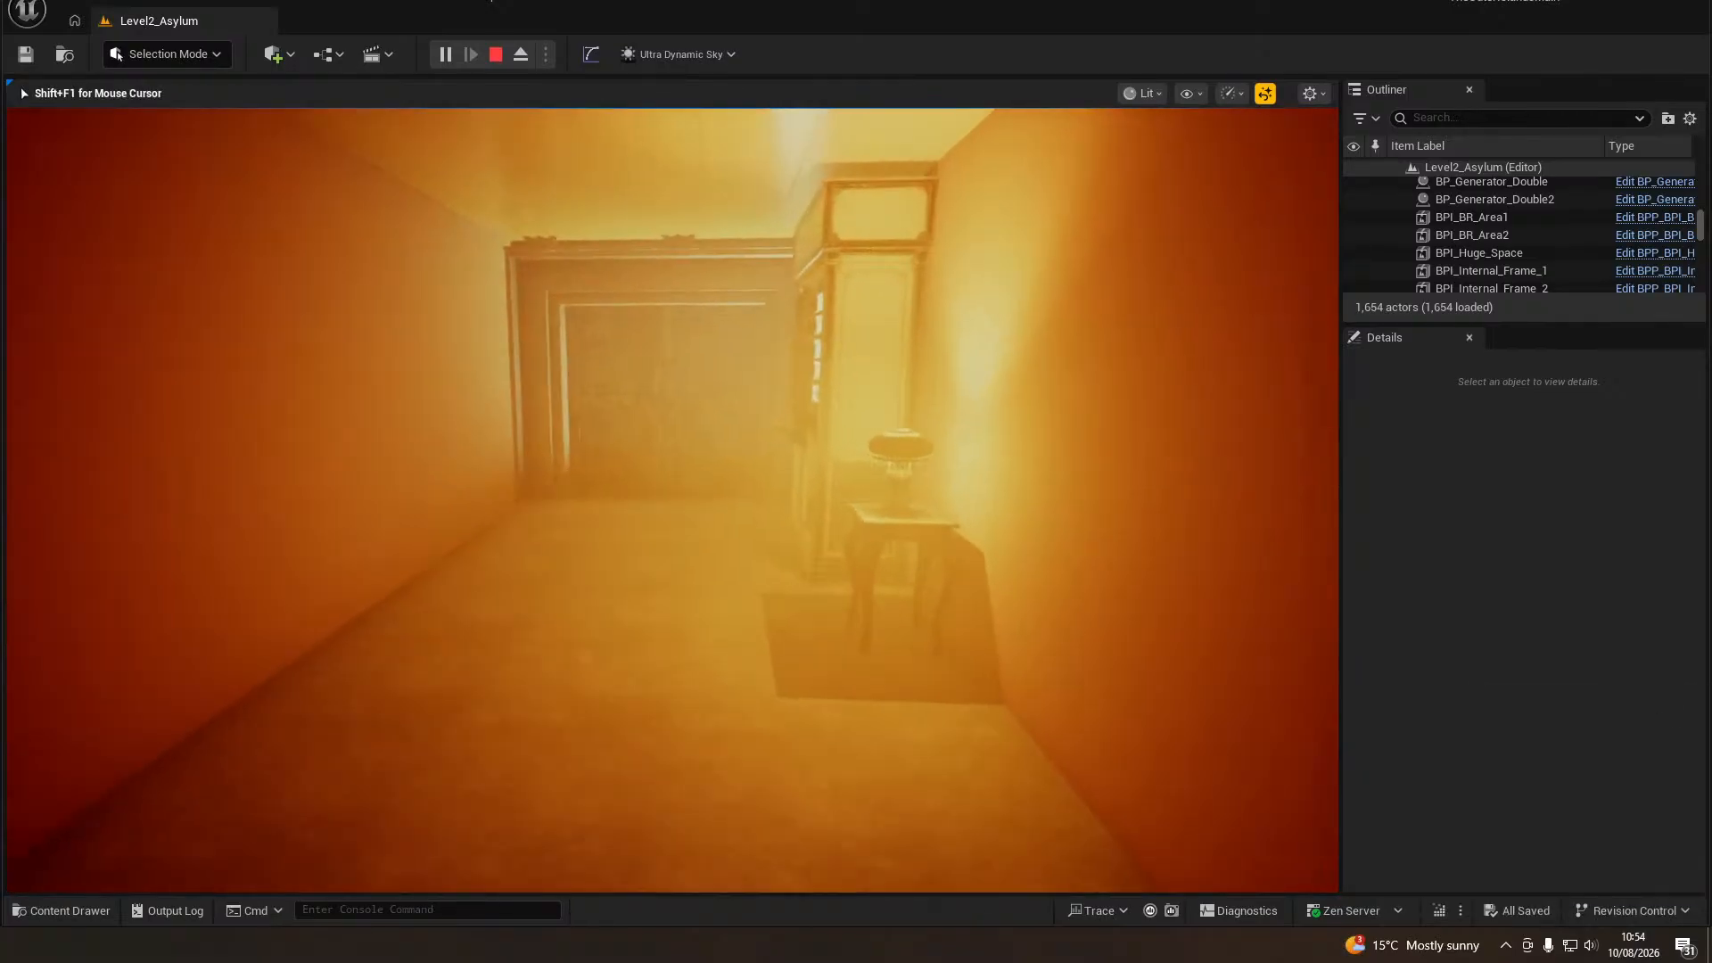
{"action": "key", "text": "w"}
{"action": "key", "text": "s"}
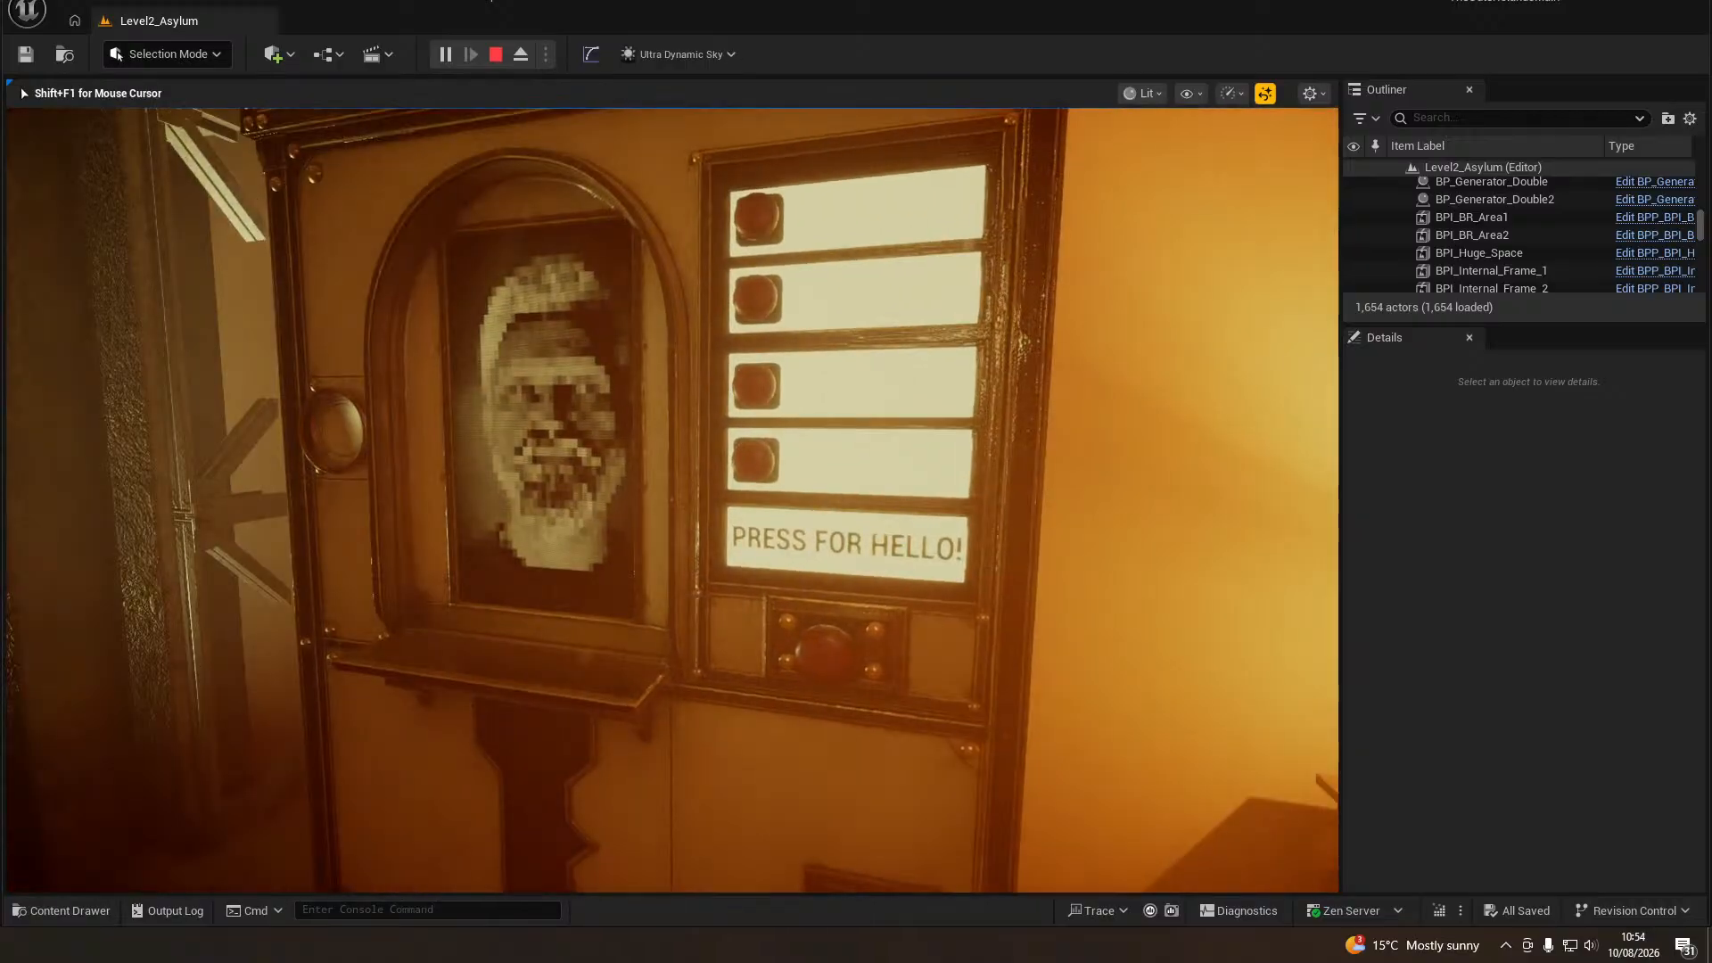
Open the weathered green double doors beyond the cabinet and walk through the mesh gates onto the foggy machinery platform.
{"action": "key", "text": "w"}
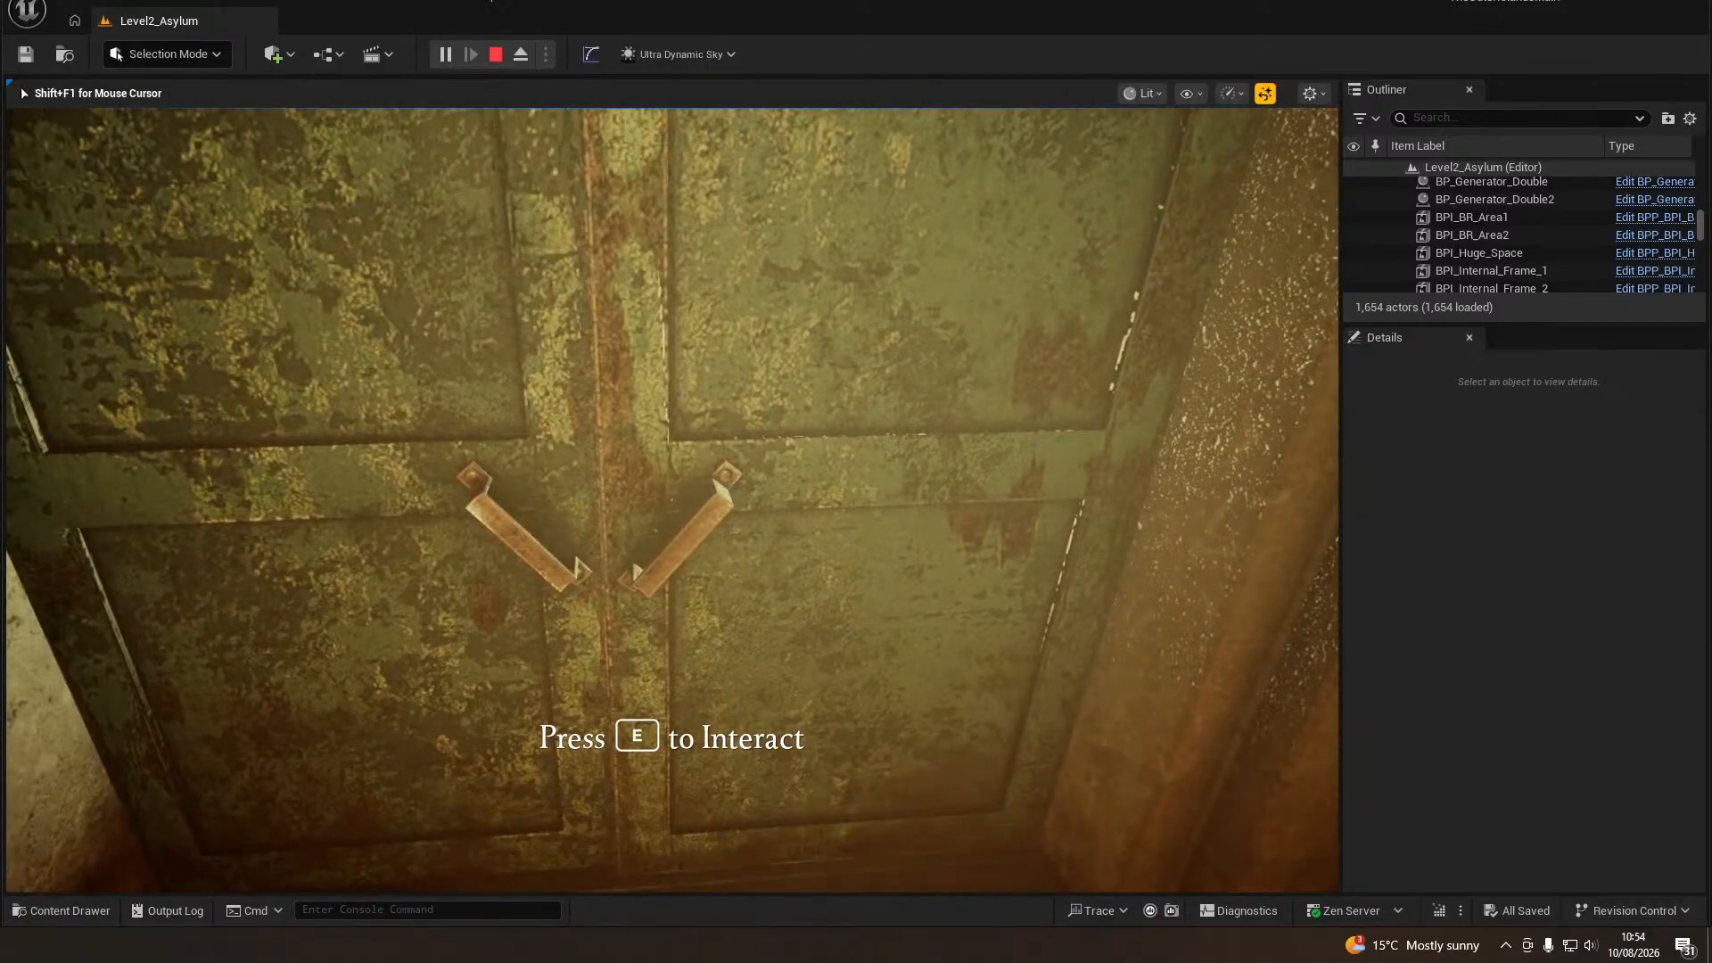
{"action": "key", "text": "e"}
{"action": "key", "text": "w"}
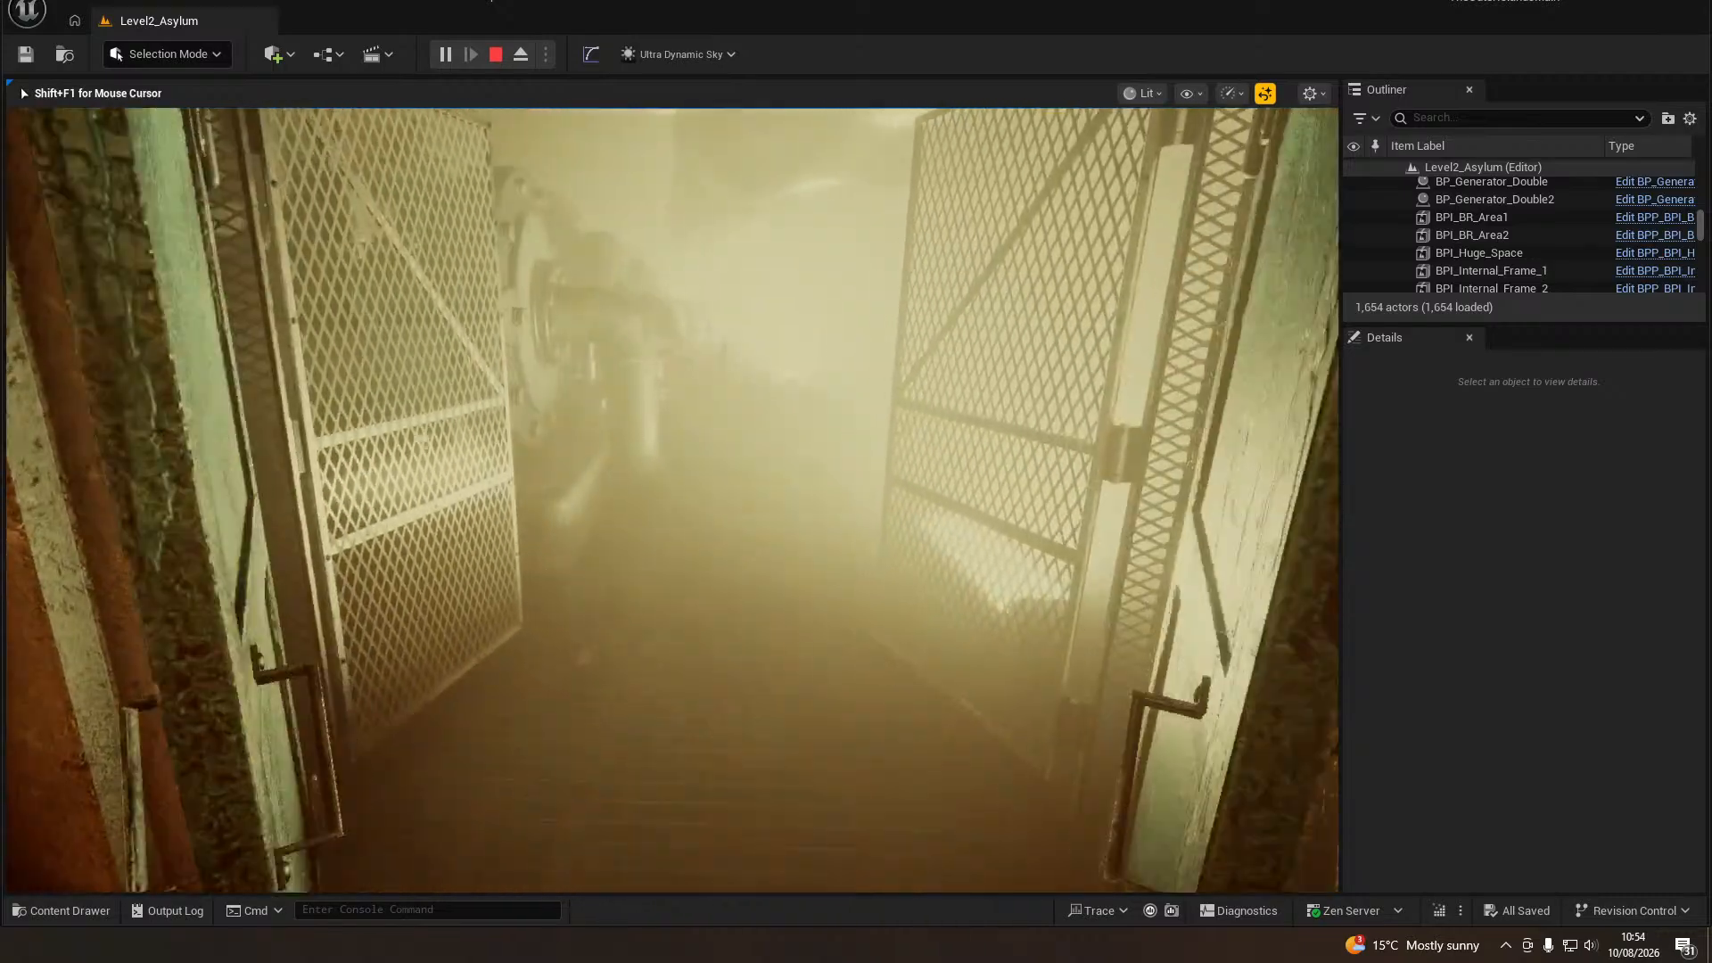
{"action": "key", "text": "w"}
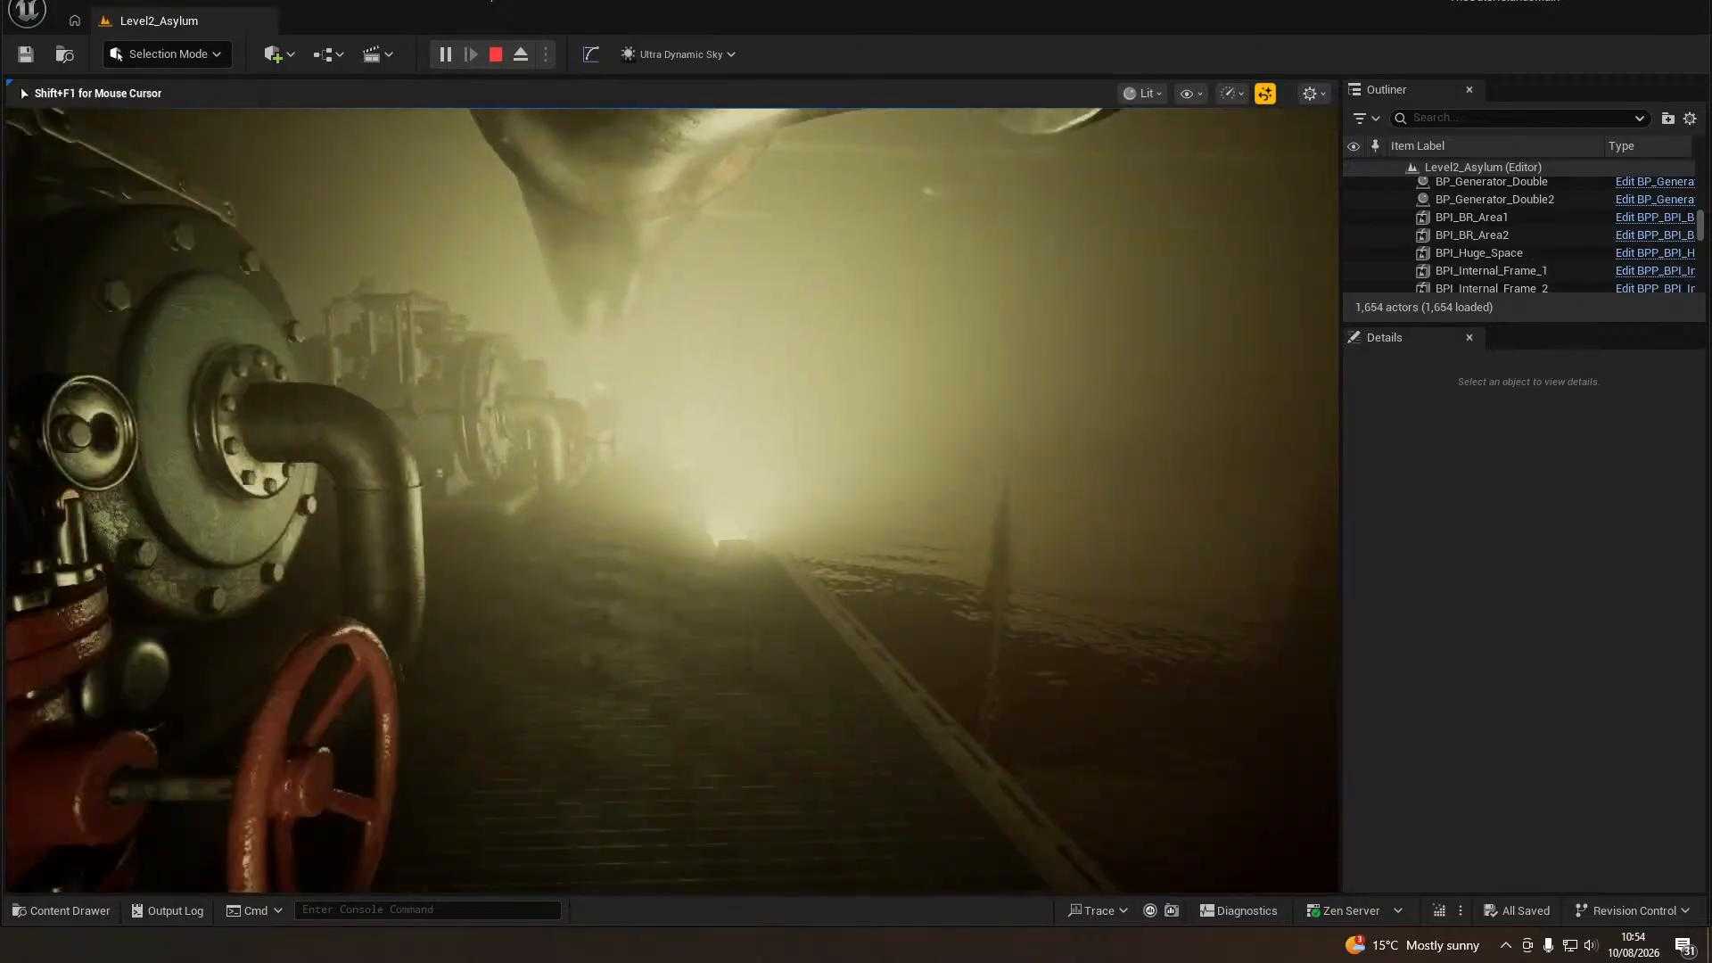
Walk along the pump machinery and throw the lever on the post-mounted switch box.
{"action": "key", "text": "w"}
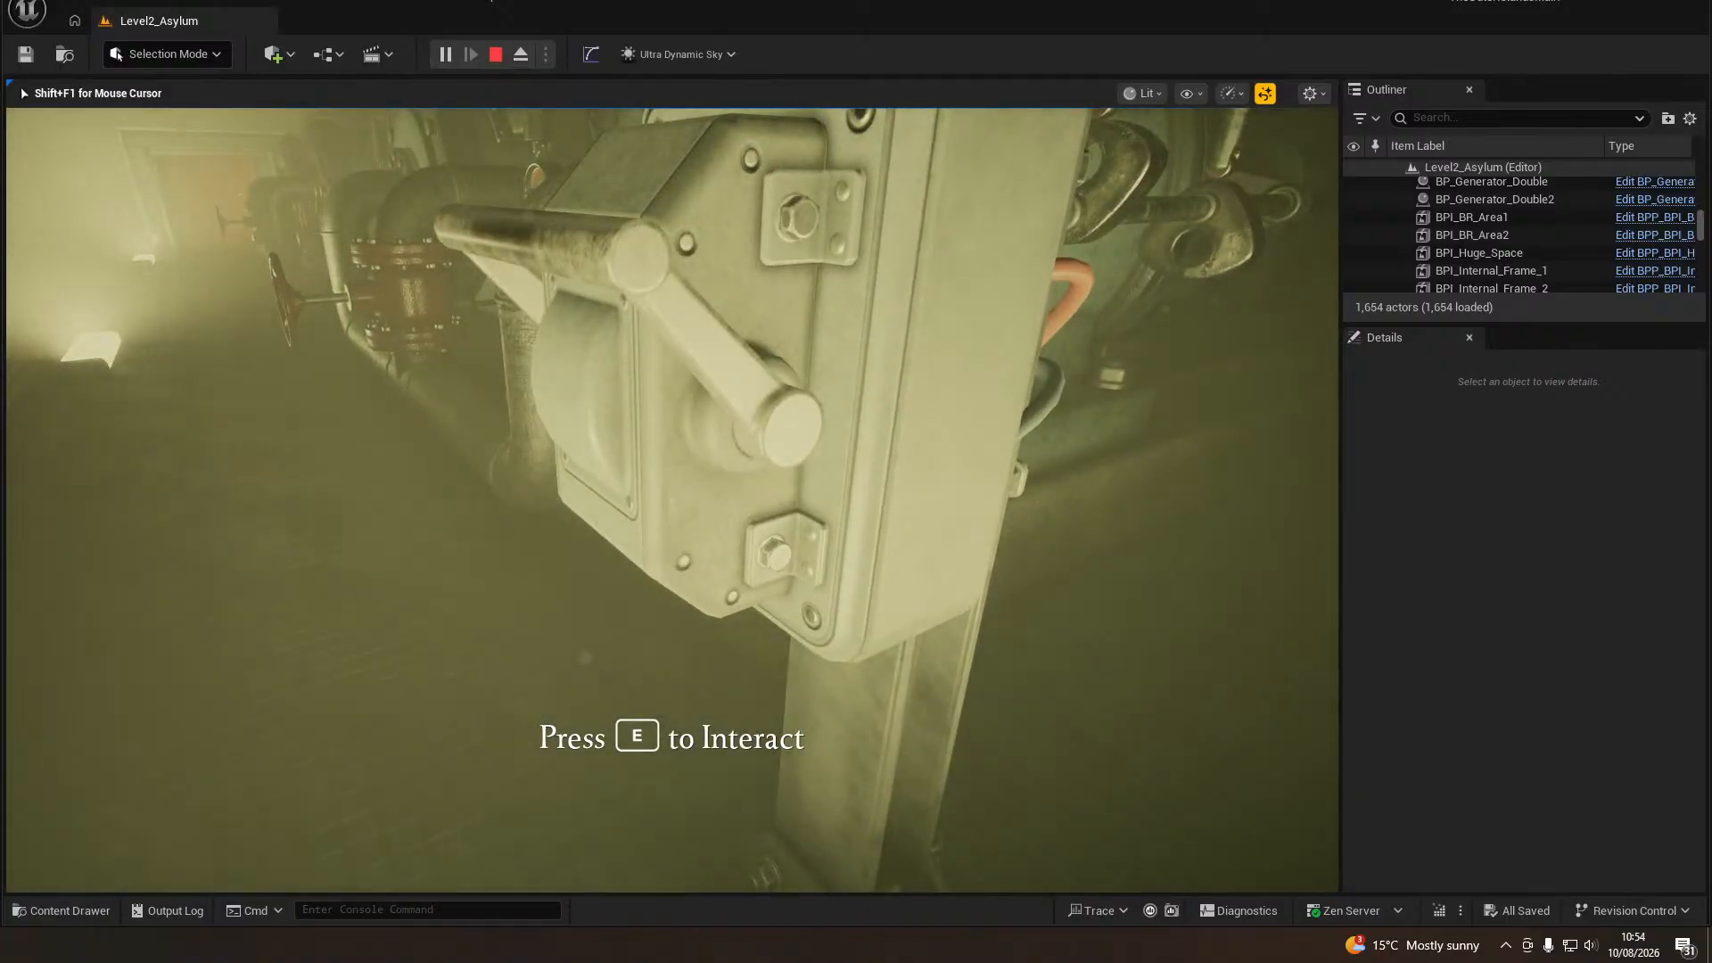
{"action": "key", "text": "e"}
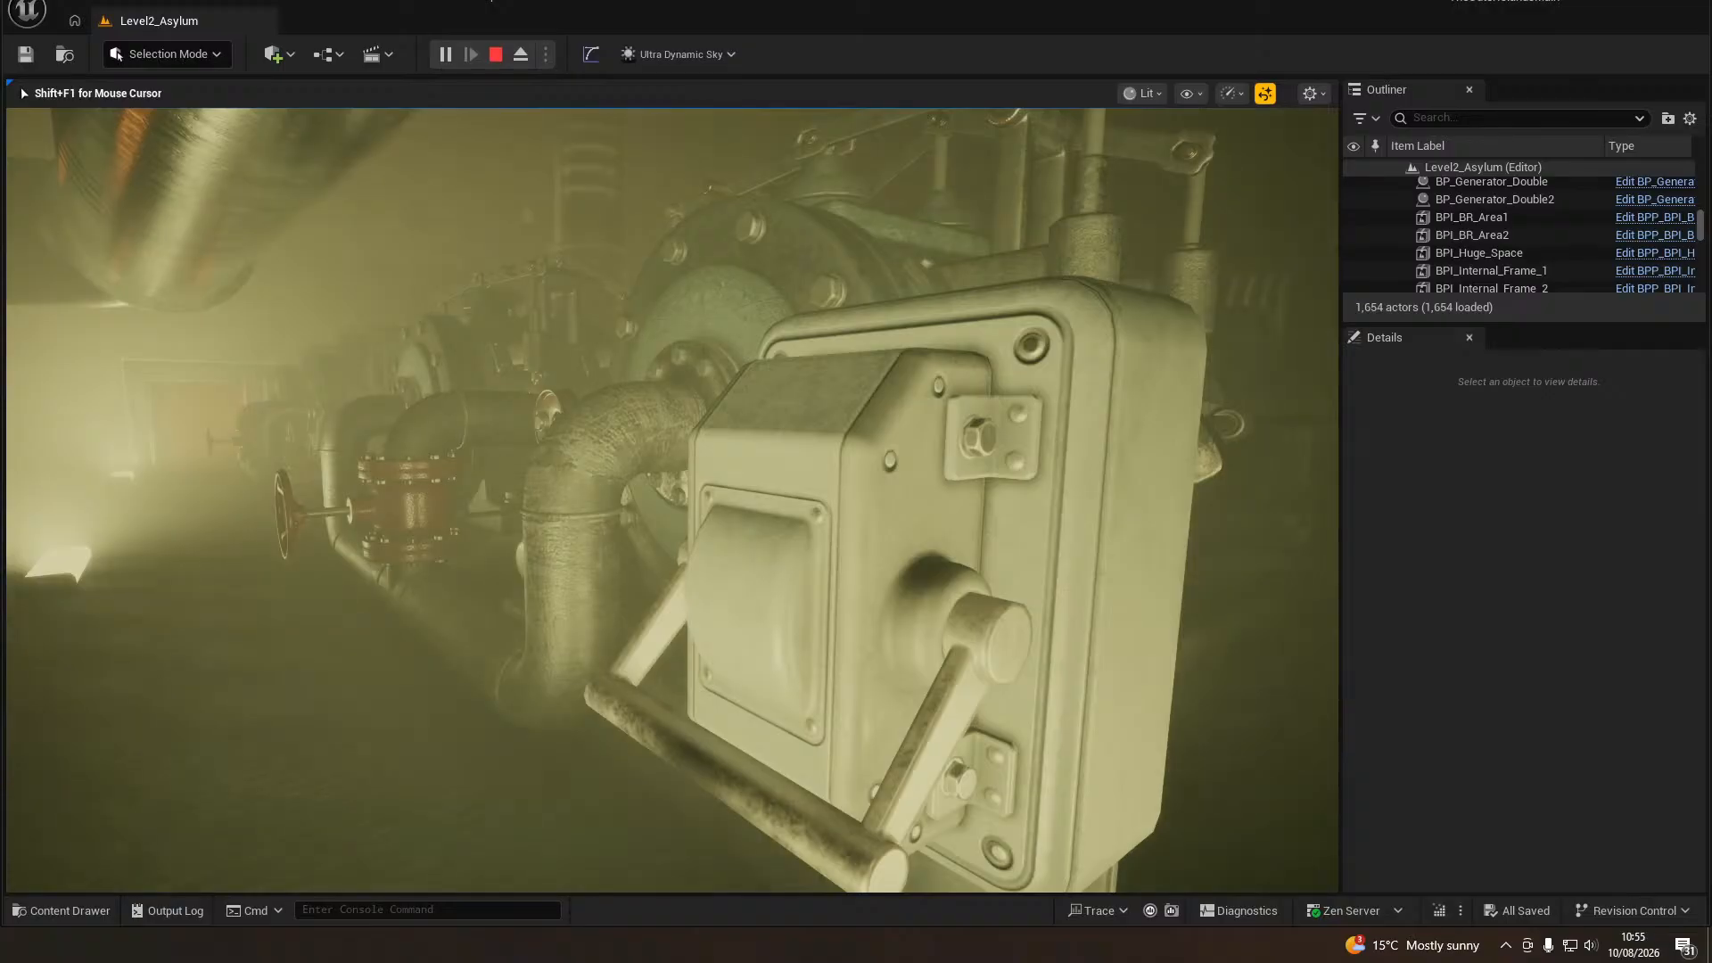
{"action": "key", "text": "w"}
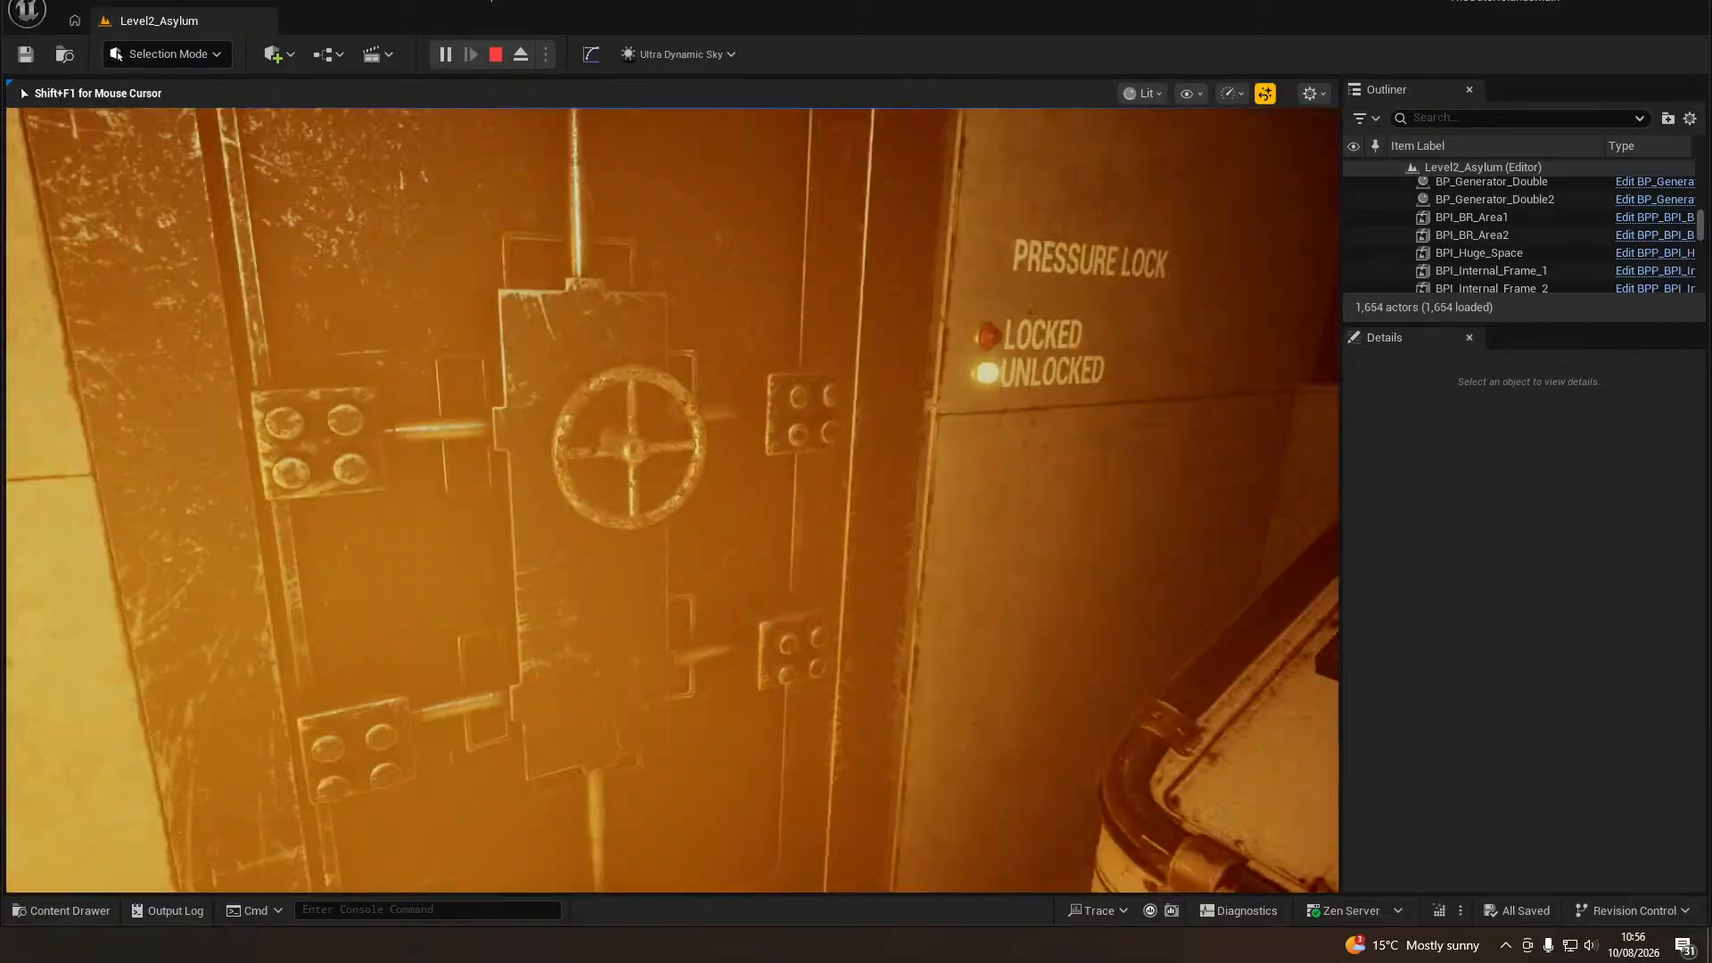
Open the pressure-lock door with the wheel handle and step out onto the metal-grated bridge.
{"action": "key", "text": "e"}
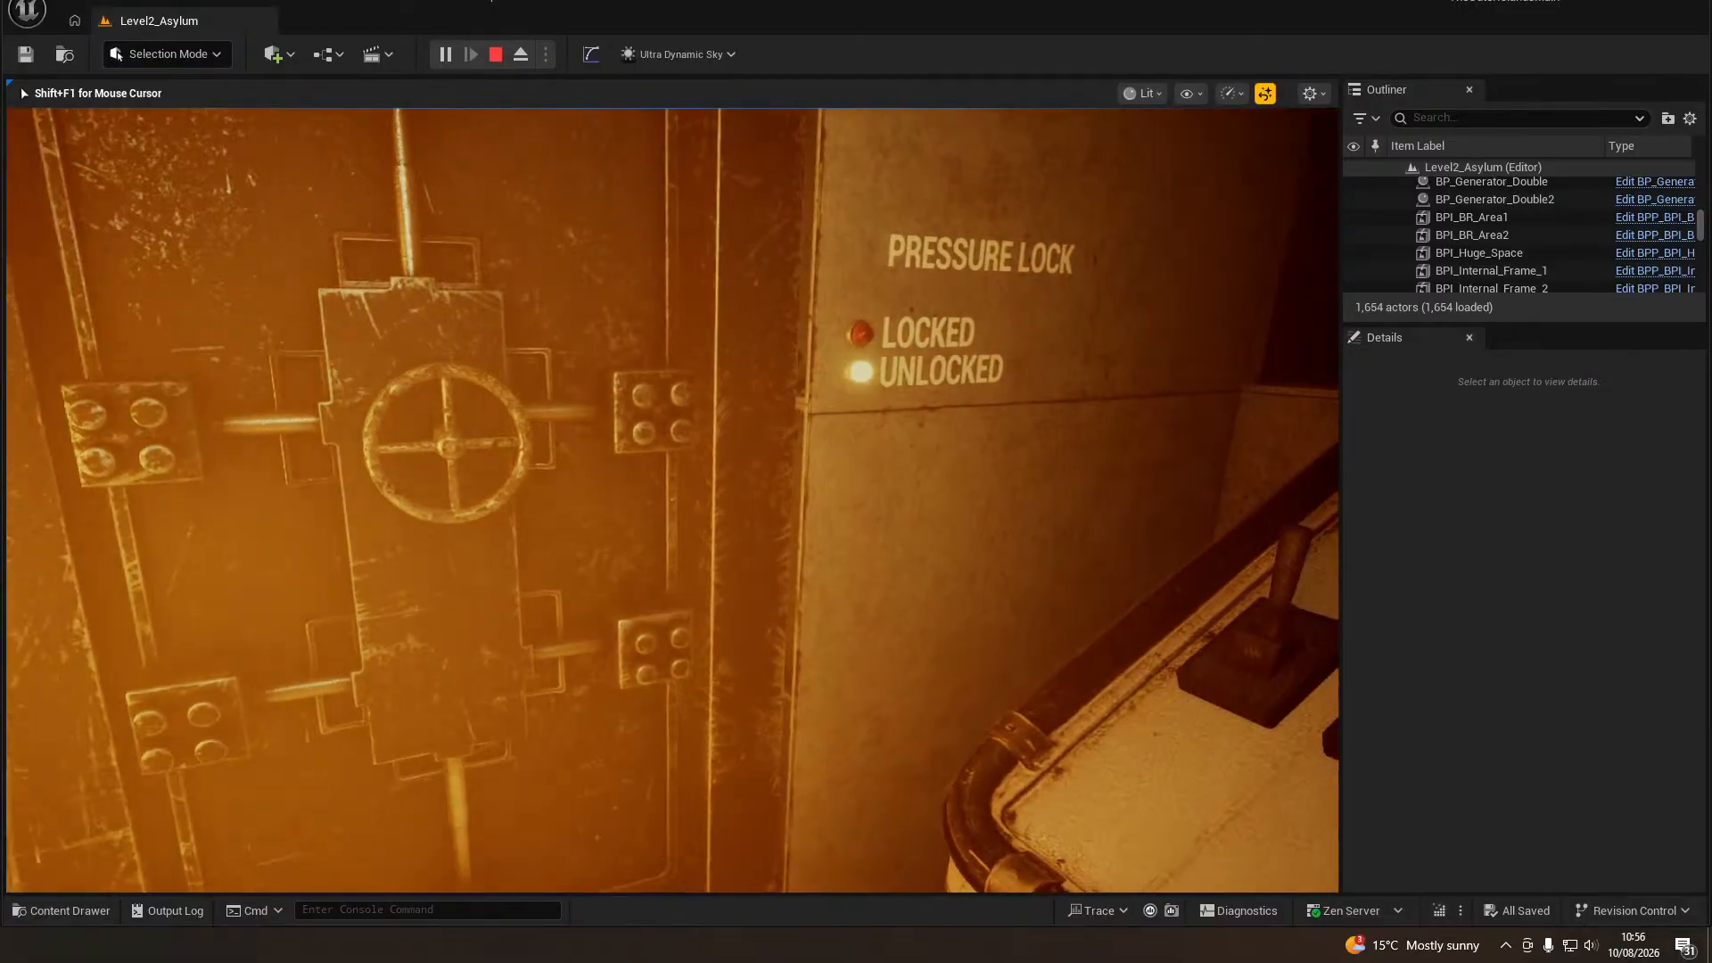
{"action": "key", "text": "w"}
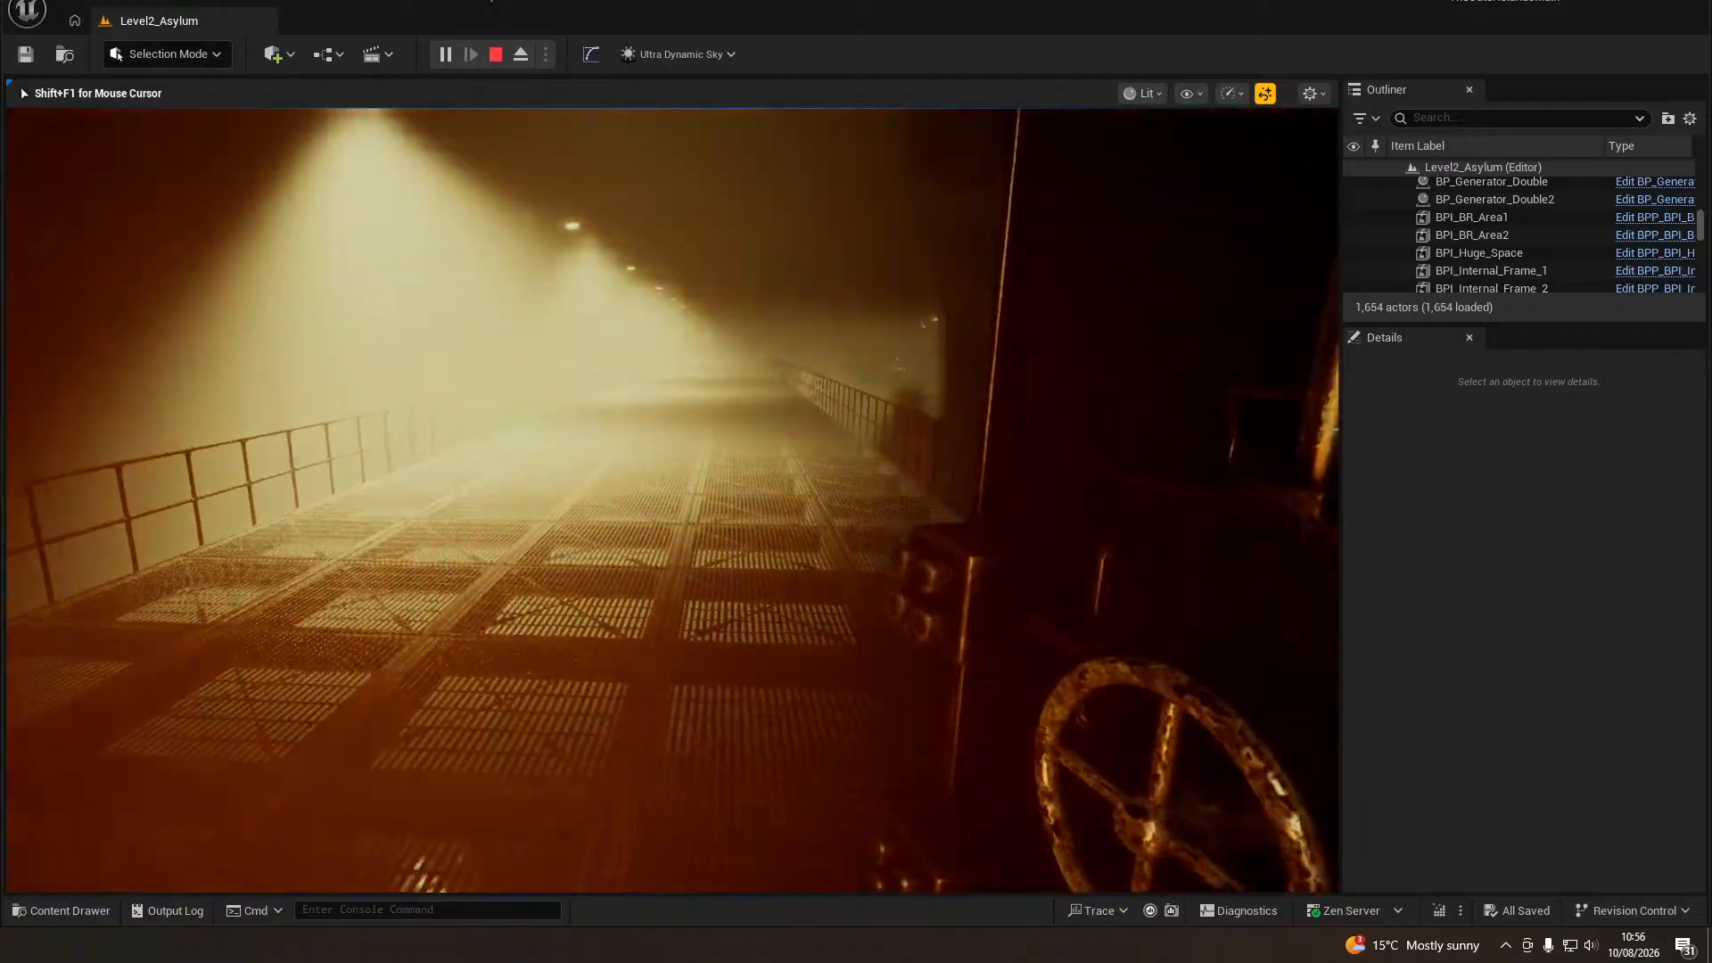
{"action": "key", "text": "w"}
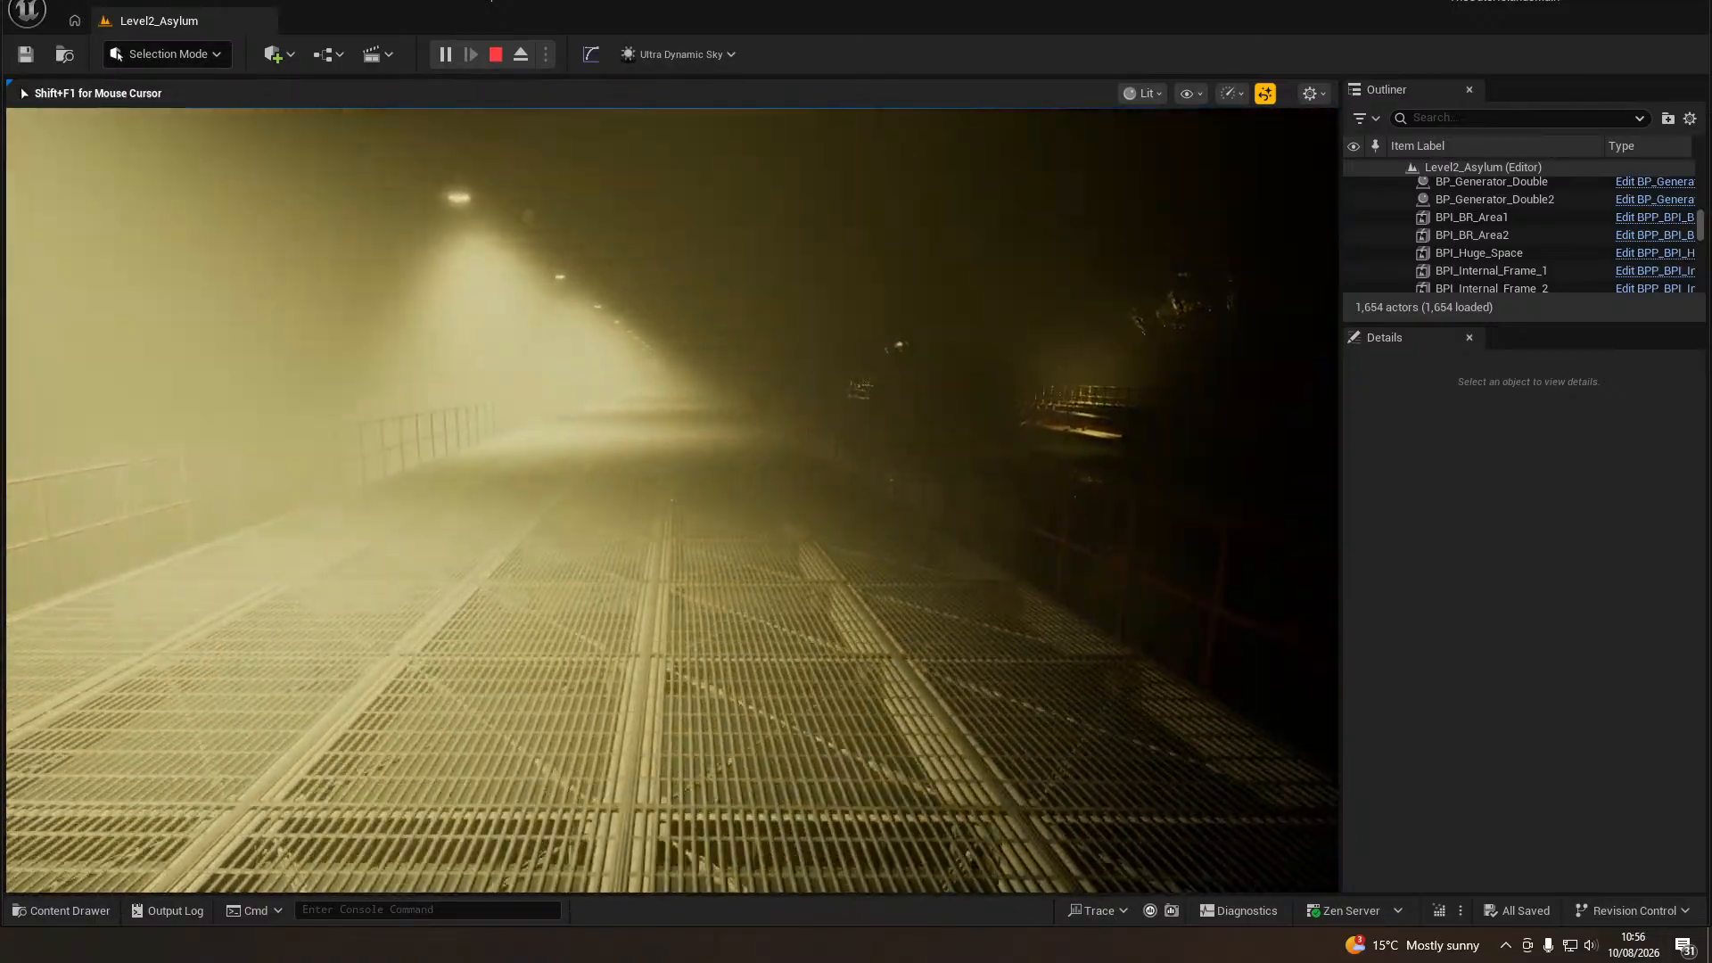
Walk the full length of the lamp-lit grated bridge to the dark double doors in the far wall.
{"action": "key", "text": "w"}
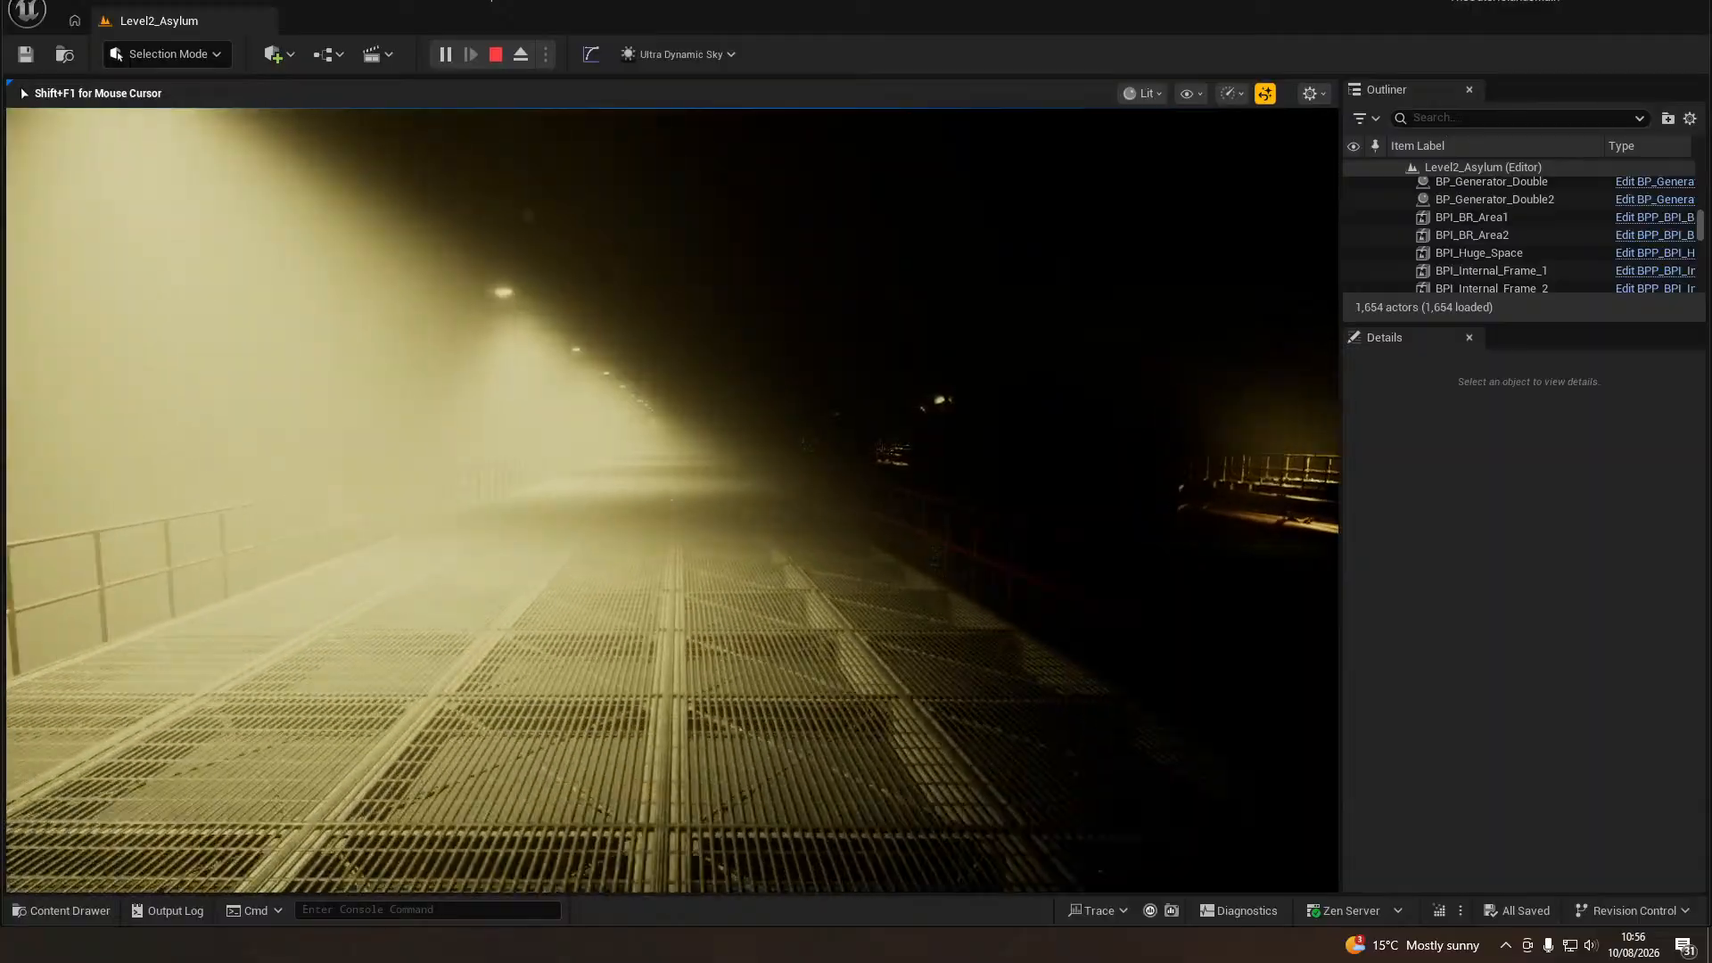
{"action": "key", "text": "w"}
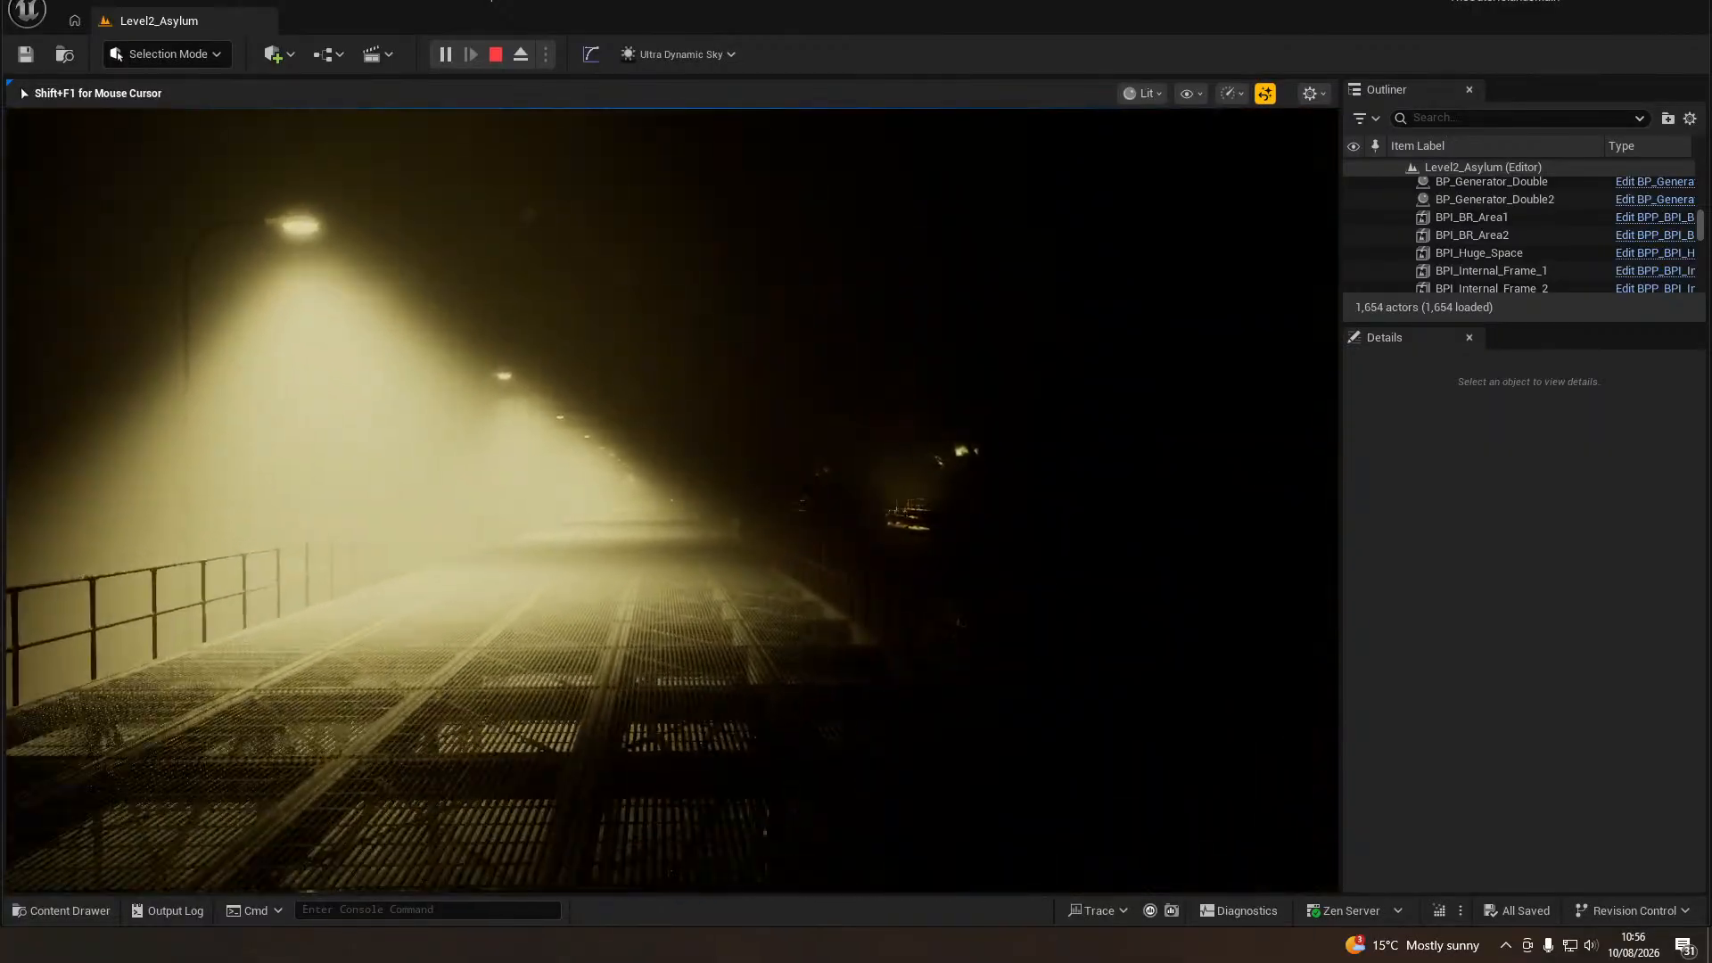
{"action": "key", "text": "w"}
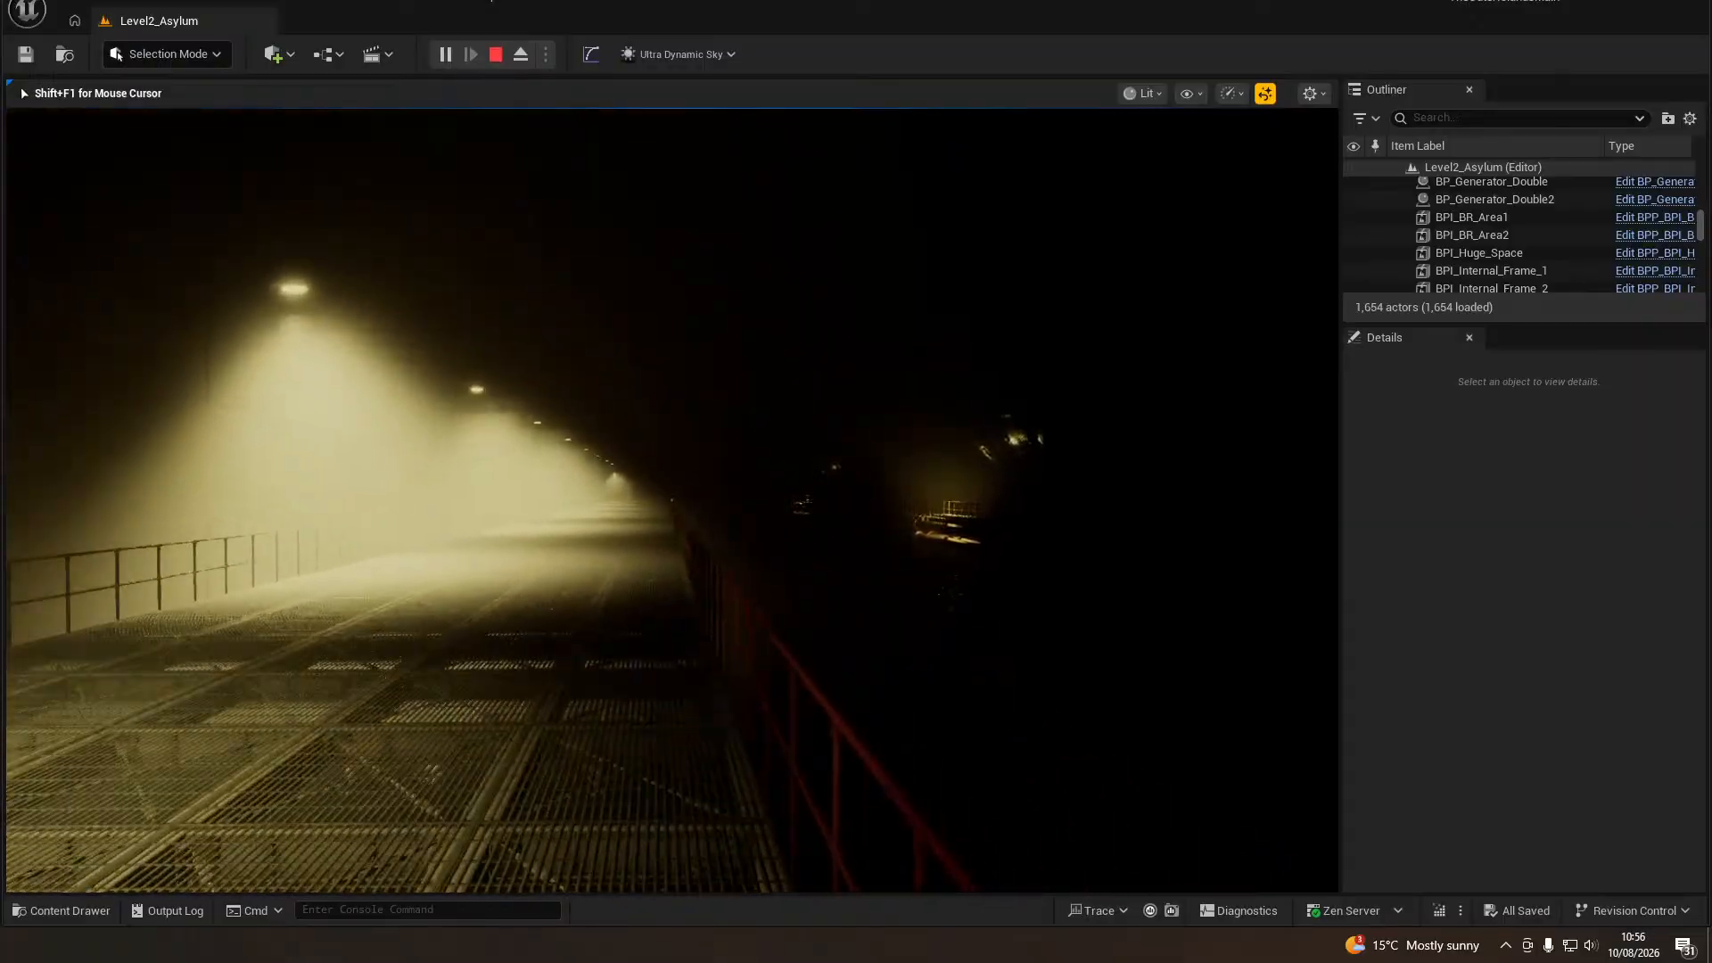
{"action": "key", "text": "w"}
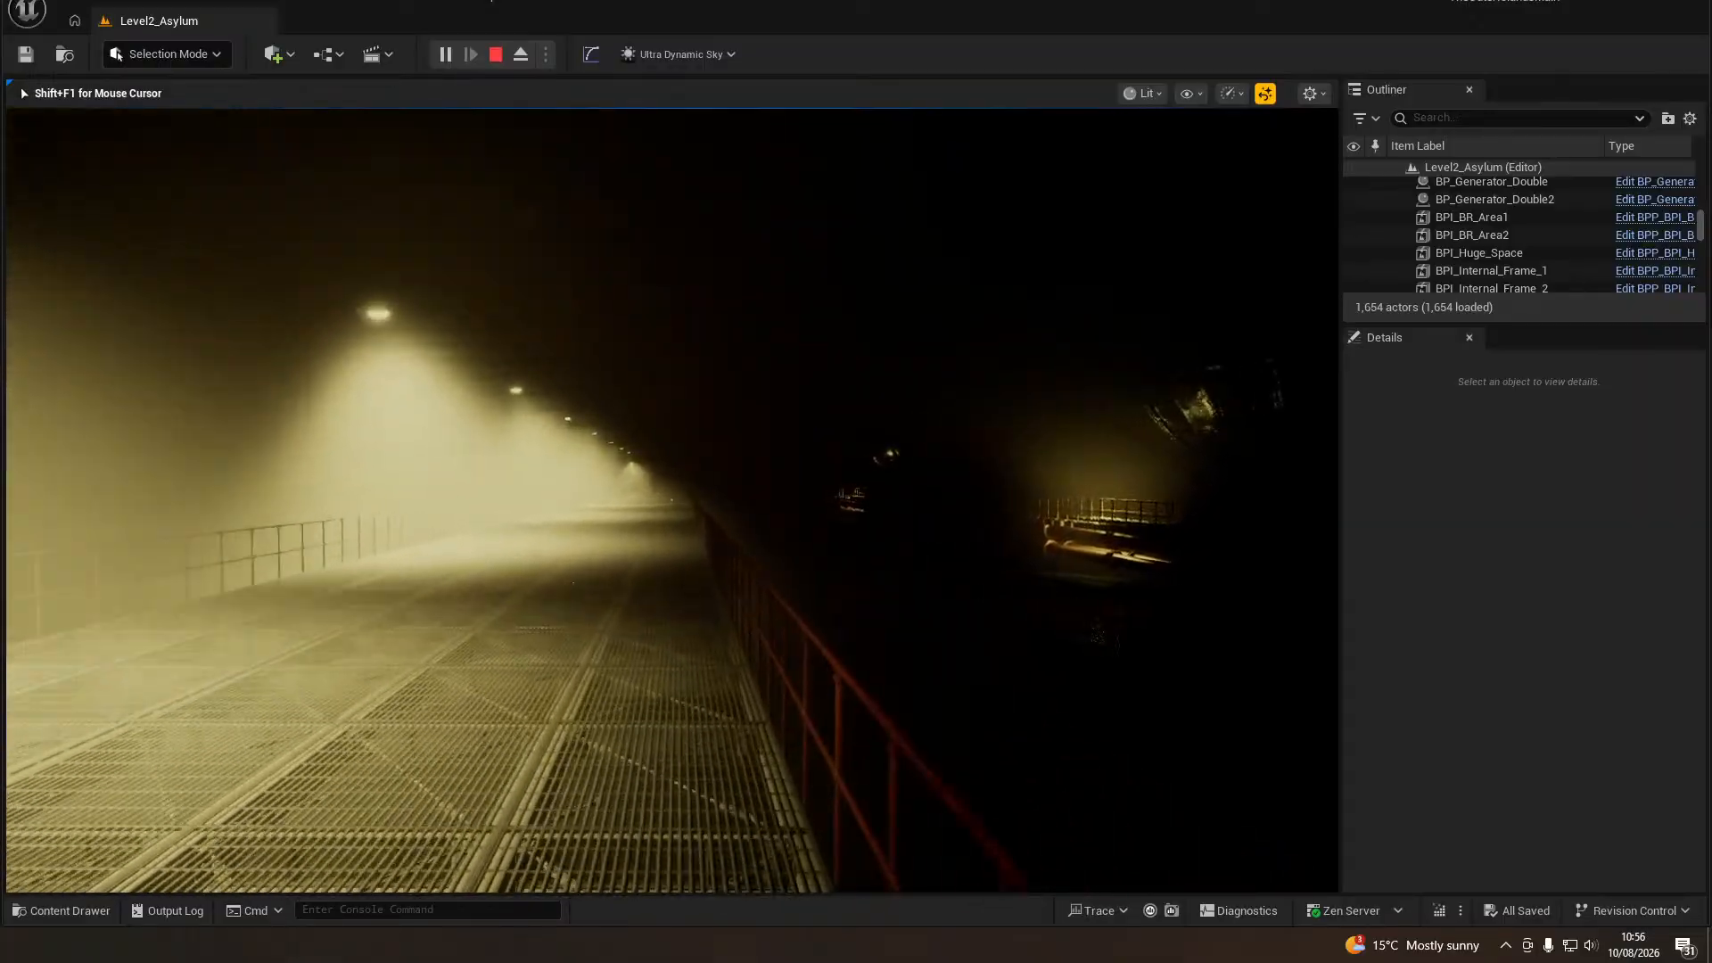
{"action": "key", "text": "w"}
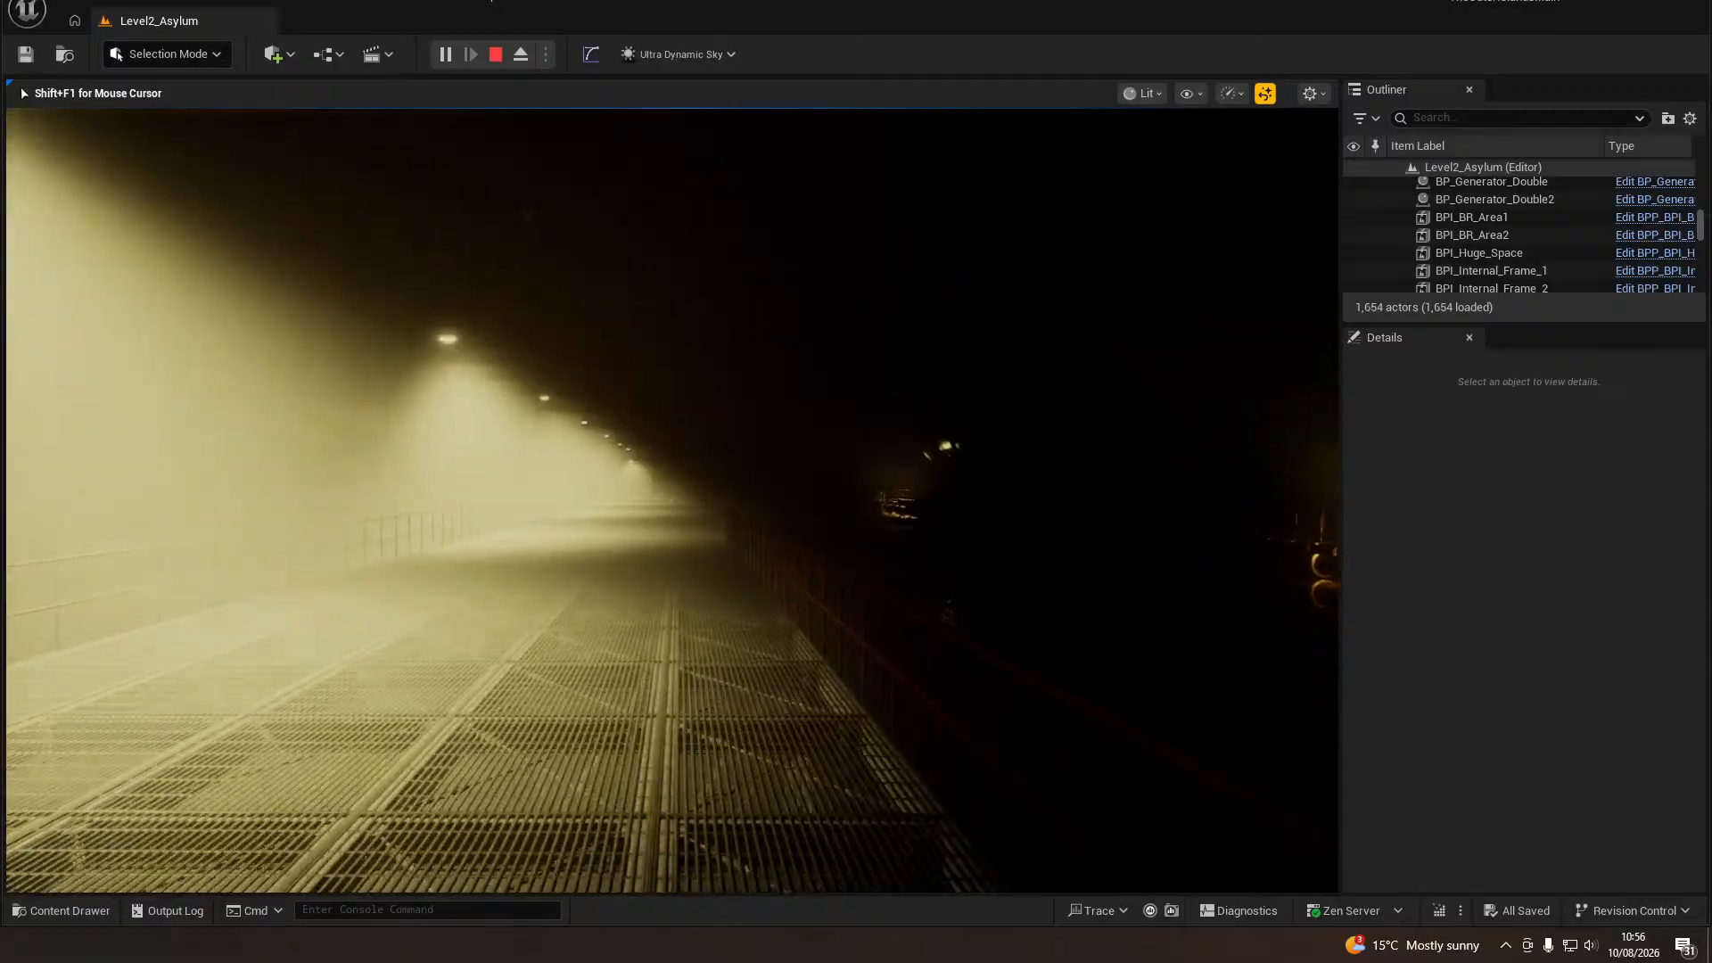
{"action": "key", "text": "w"}
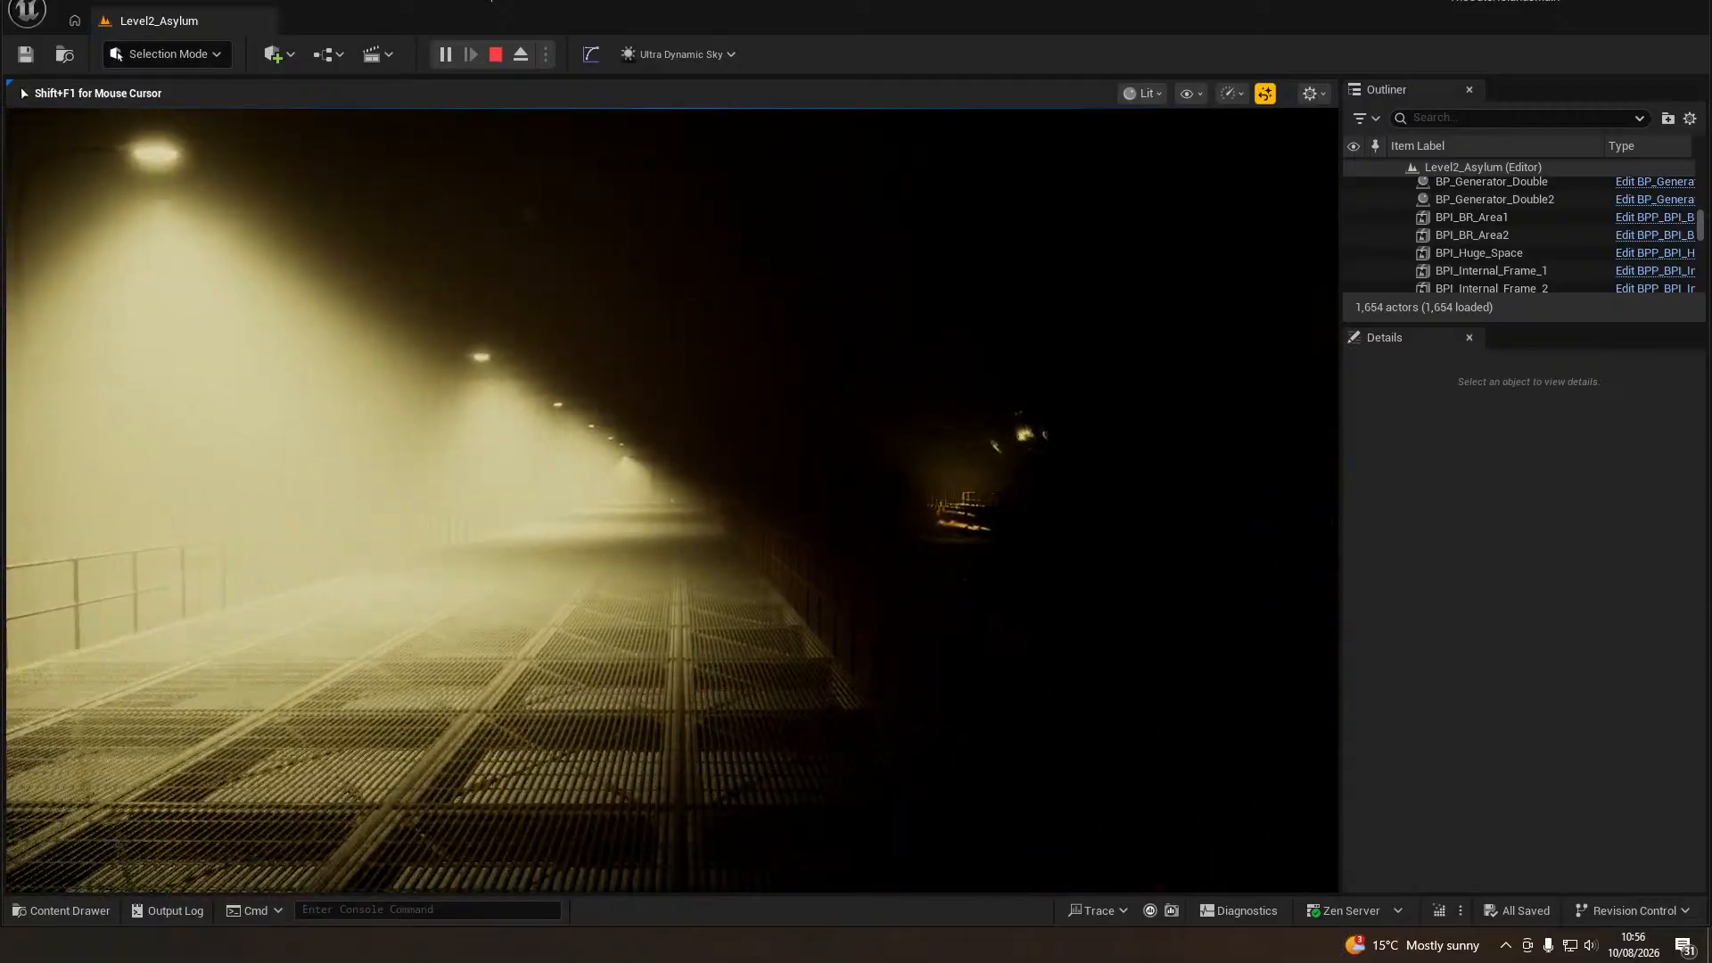
{"action": "key", "text": "w"}
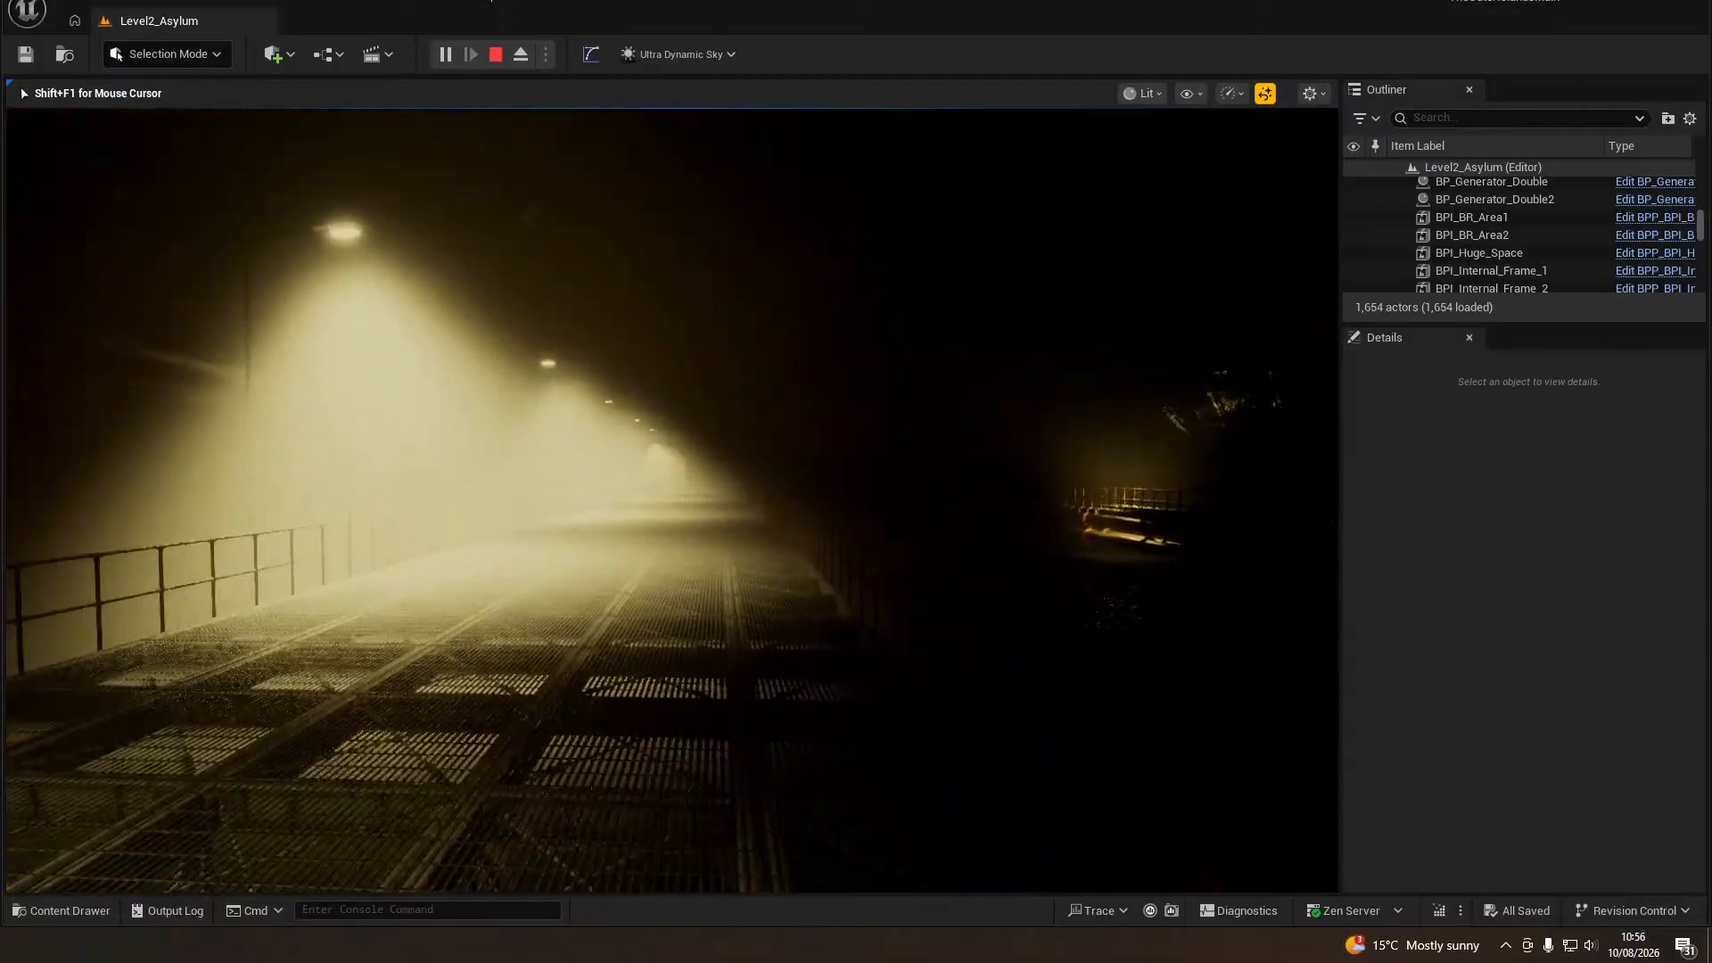
{"action": "key", "text": "w"}
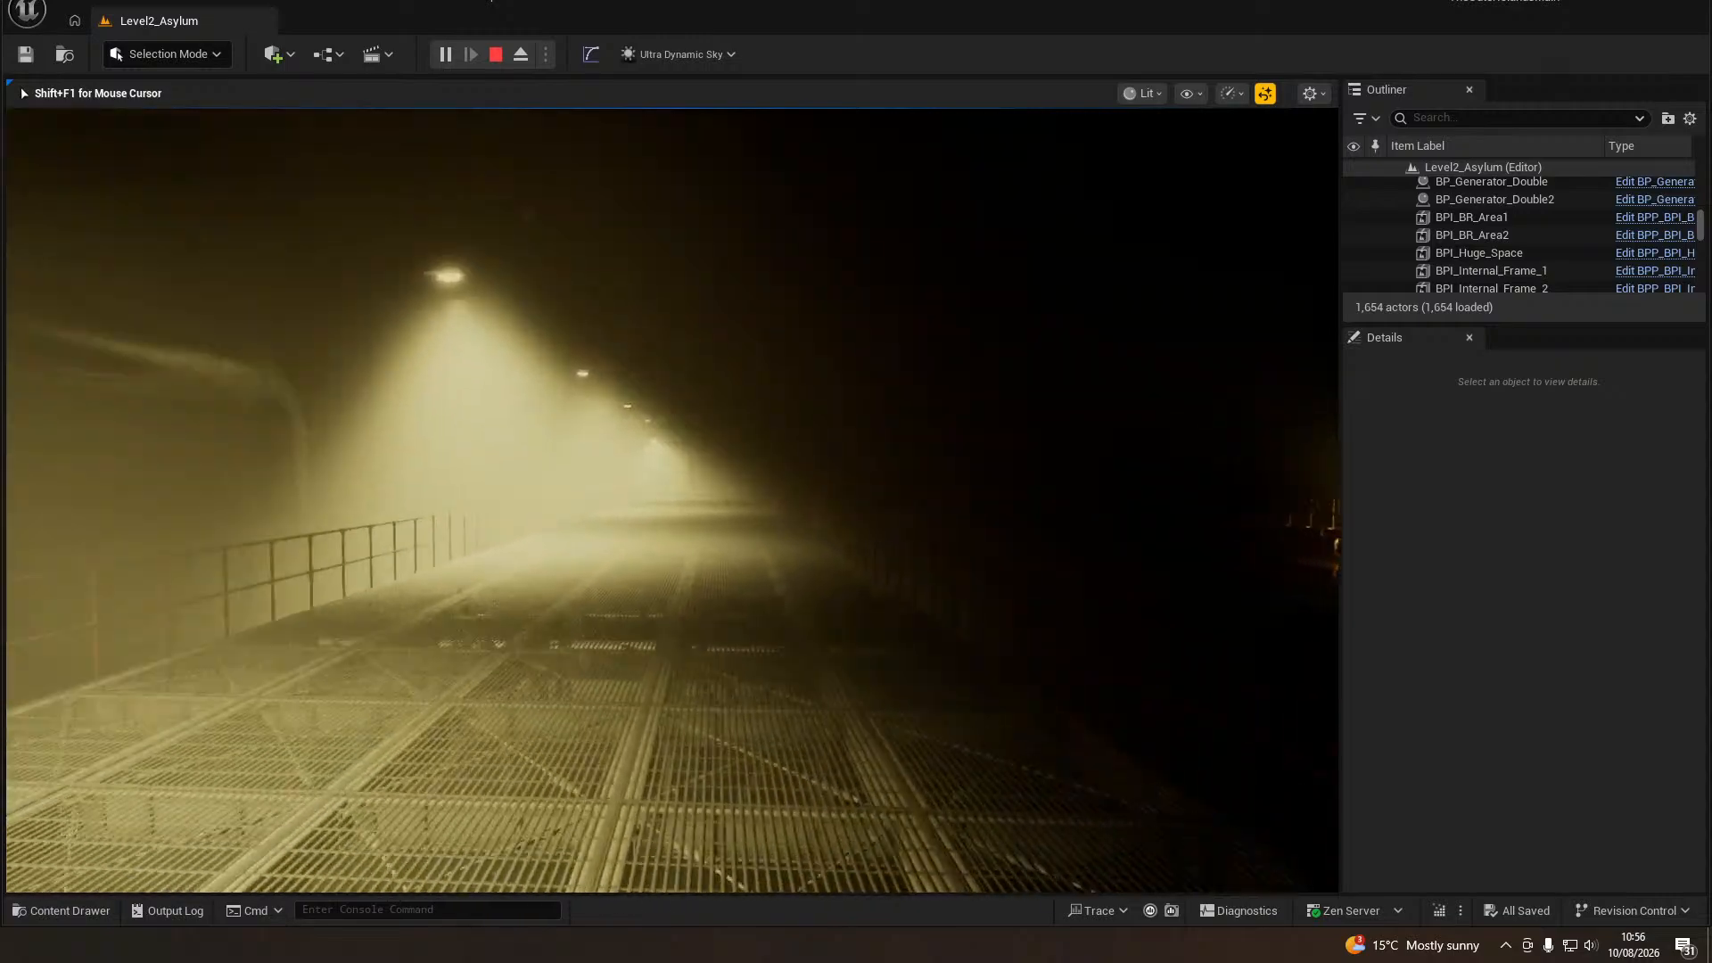
{"action": "key", "text": "w"}
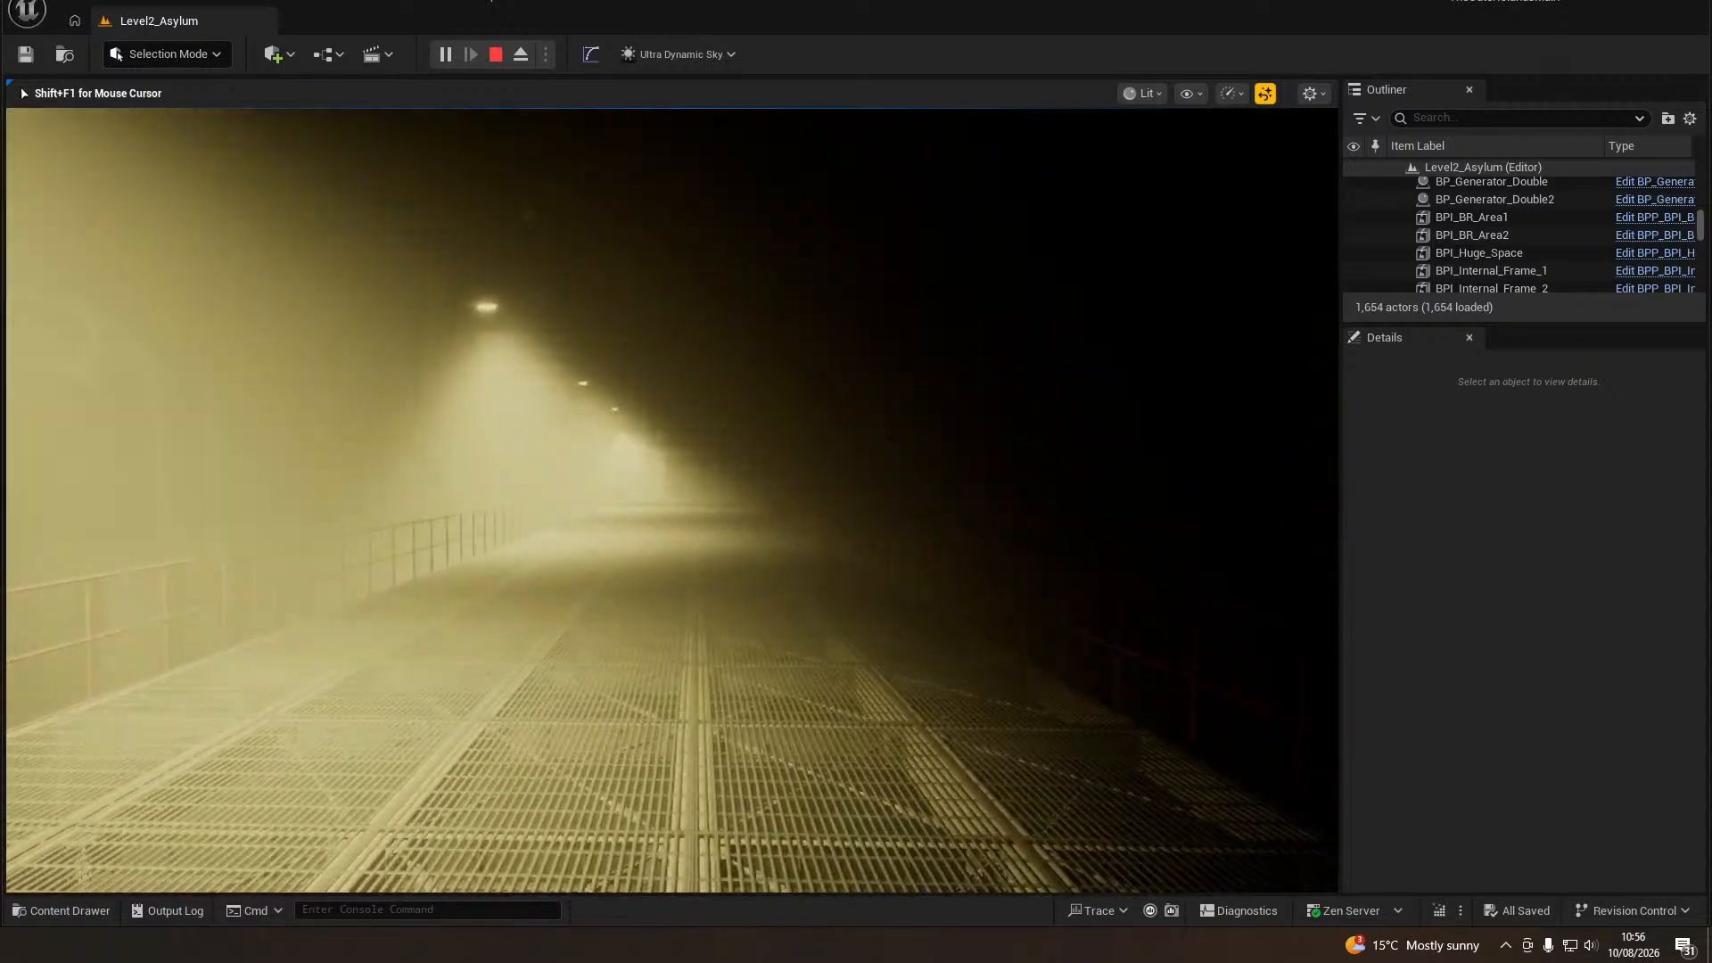
{"action": "key", "text": "w"}
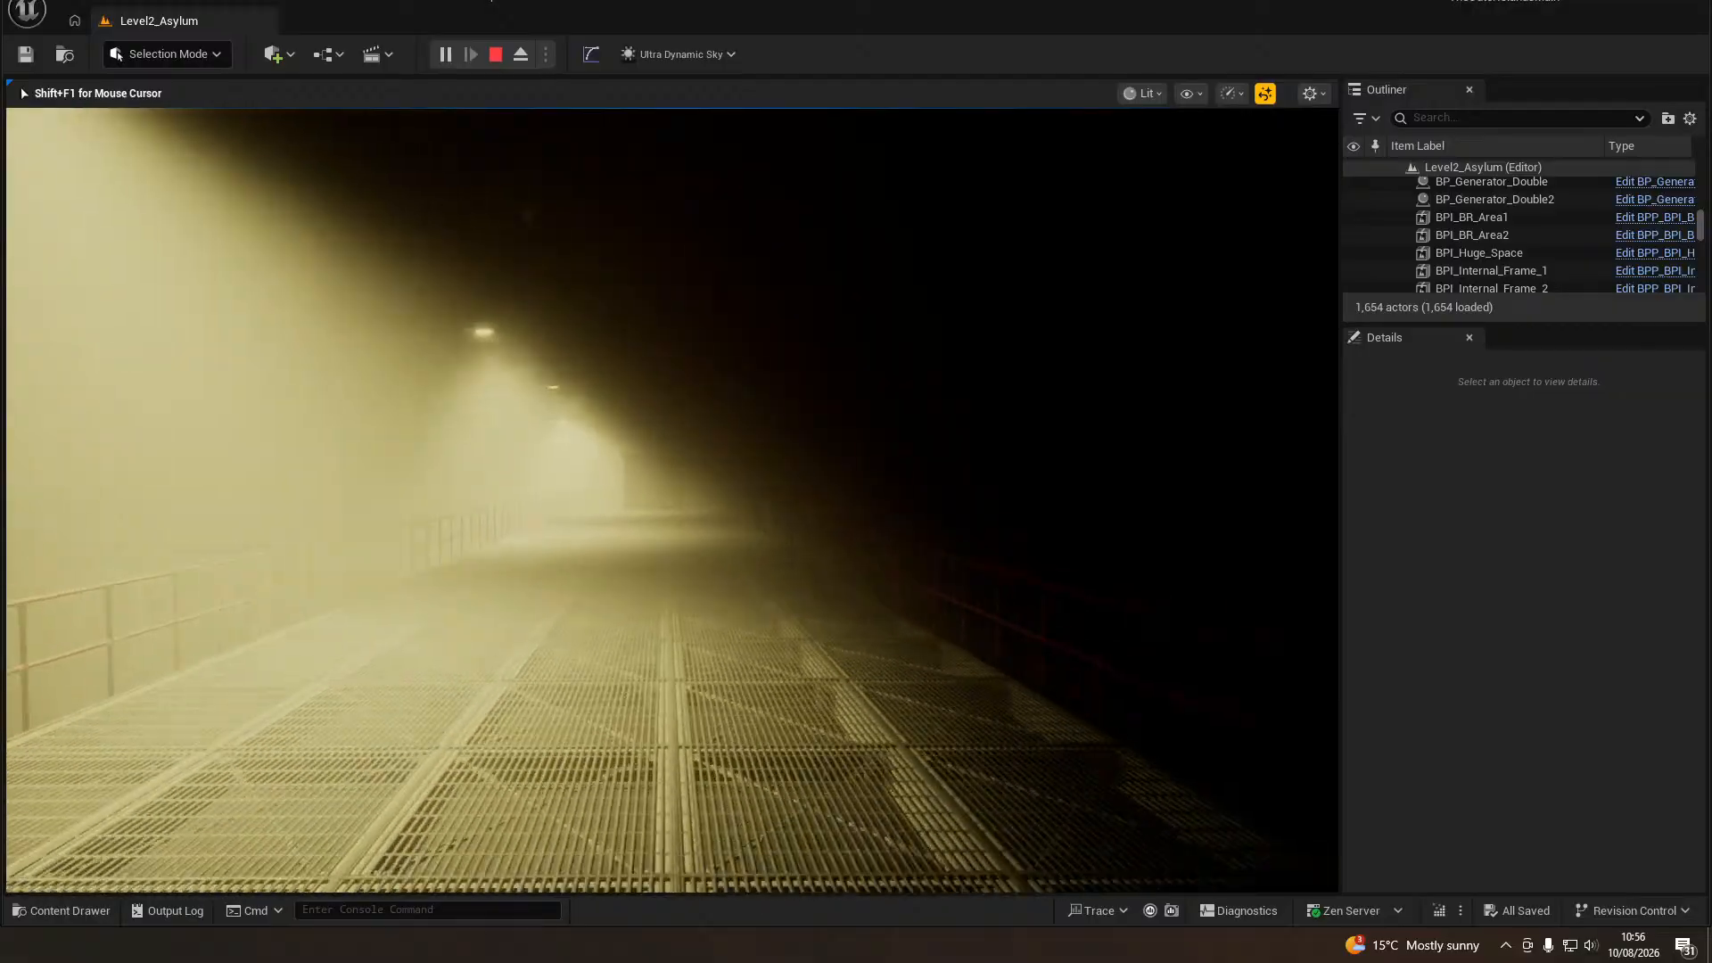
{"action": "key", "text": "w"}
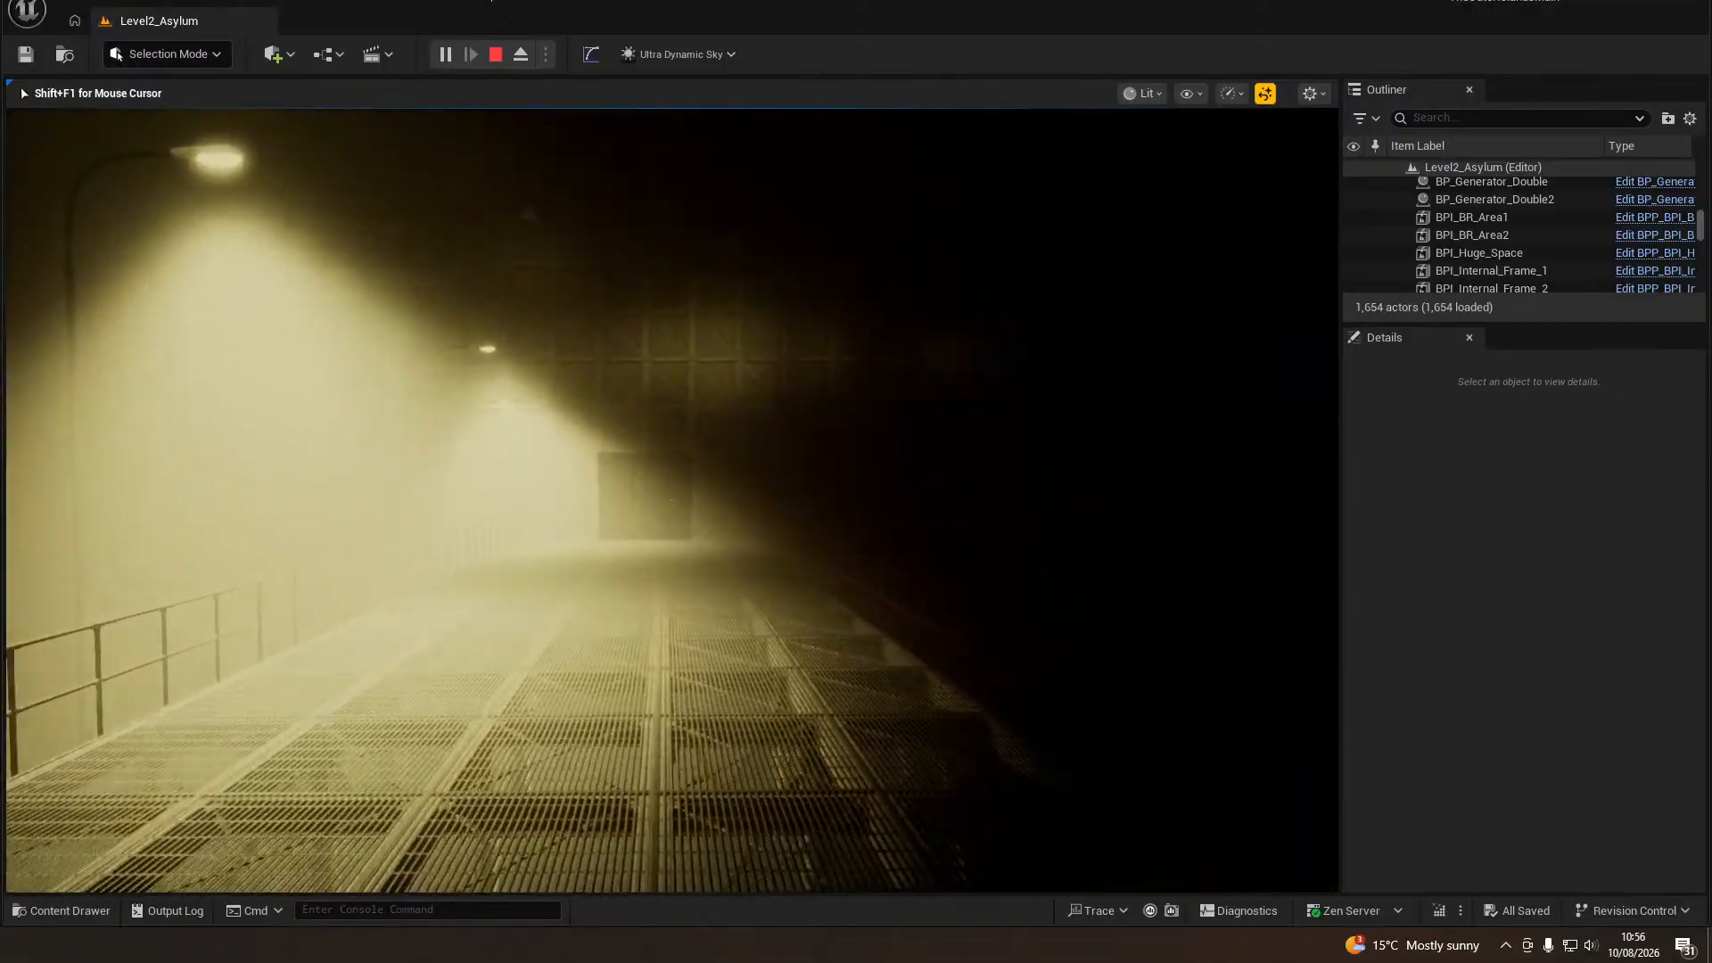
{"action": "key", "text": "w"}
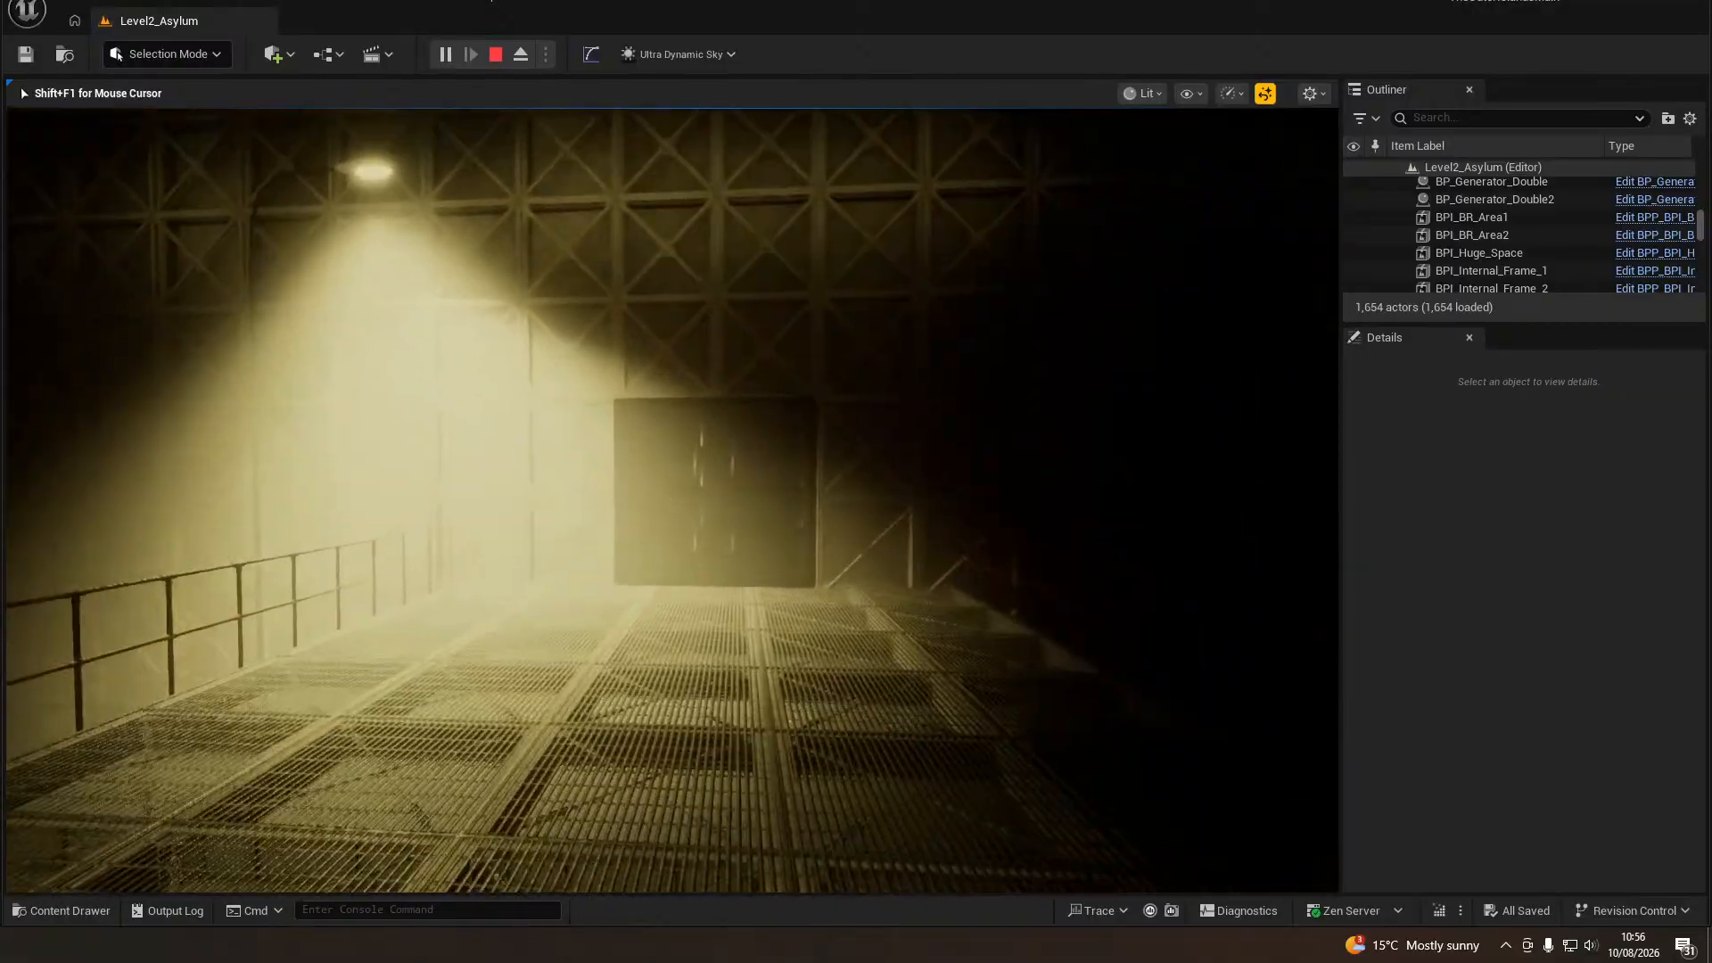
{"action": "key", "text": "w"}
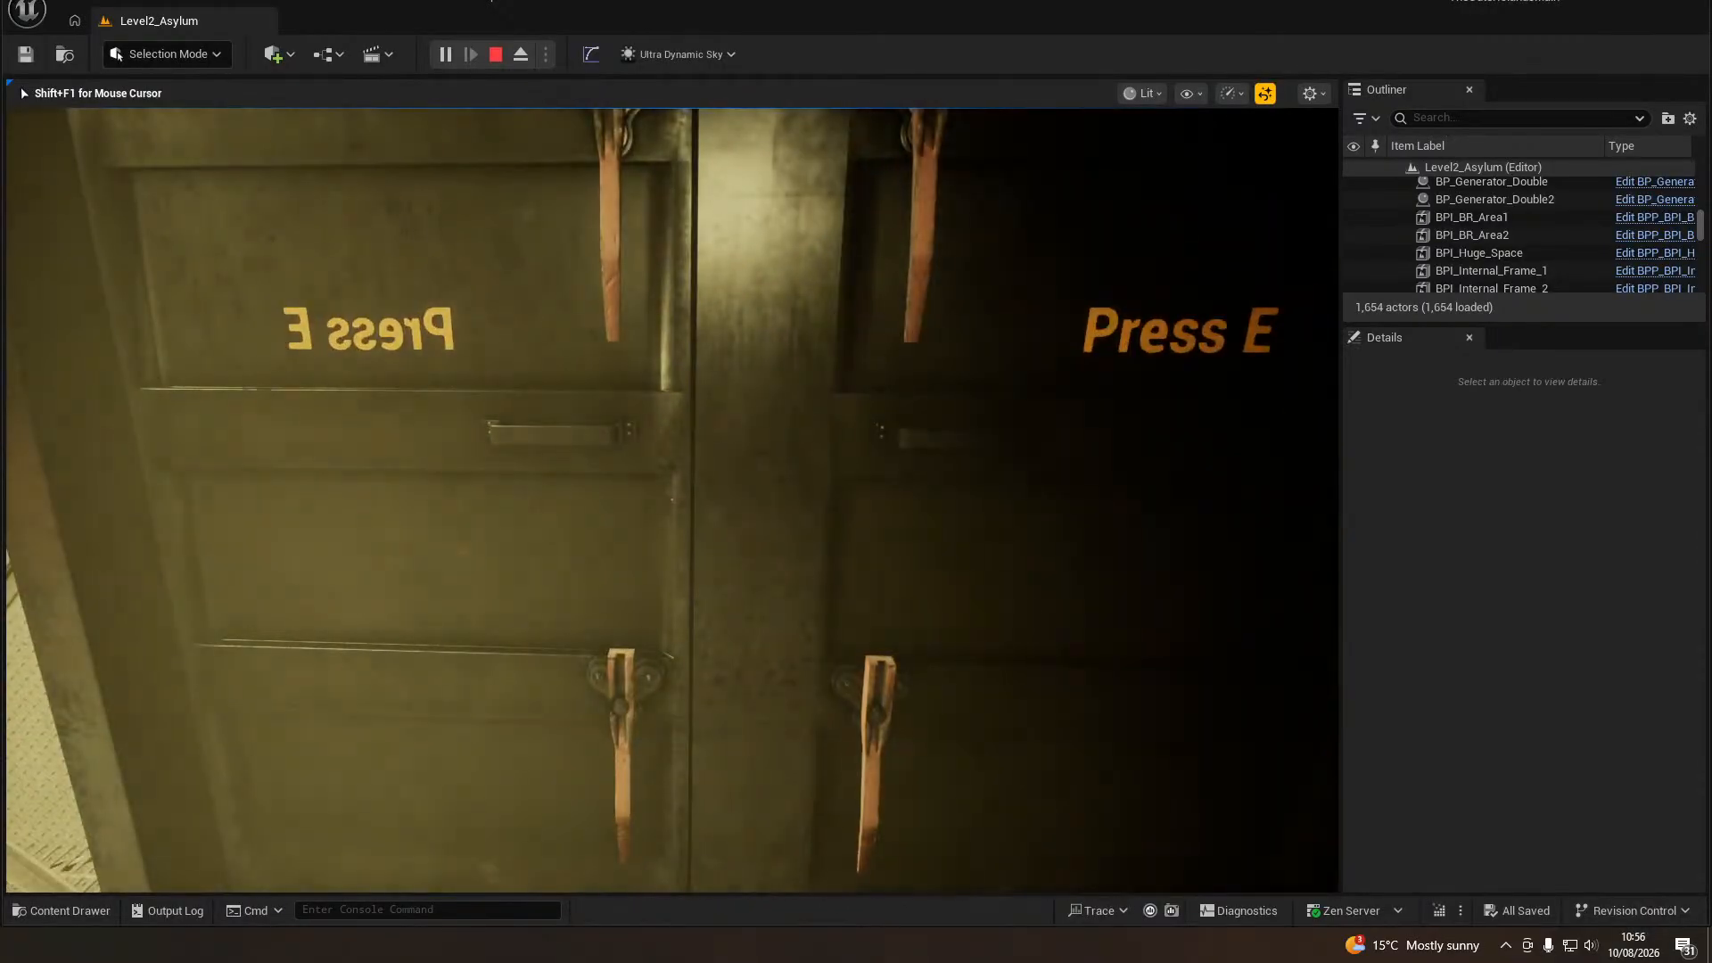
Open the right-hand door at the end of the bridge, back away from it, and end the play session.
{"action": "key", "text": "e"}
{"action": "key", "text": "s"}
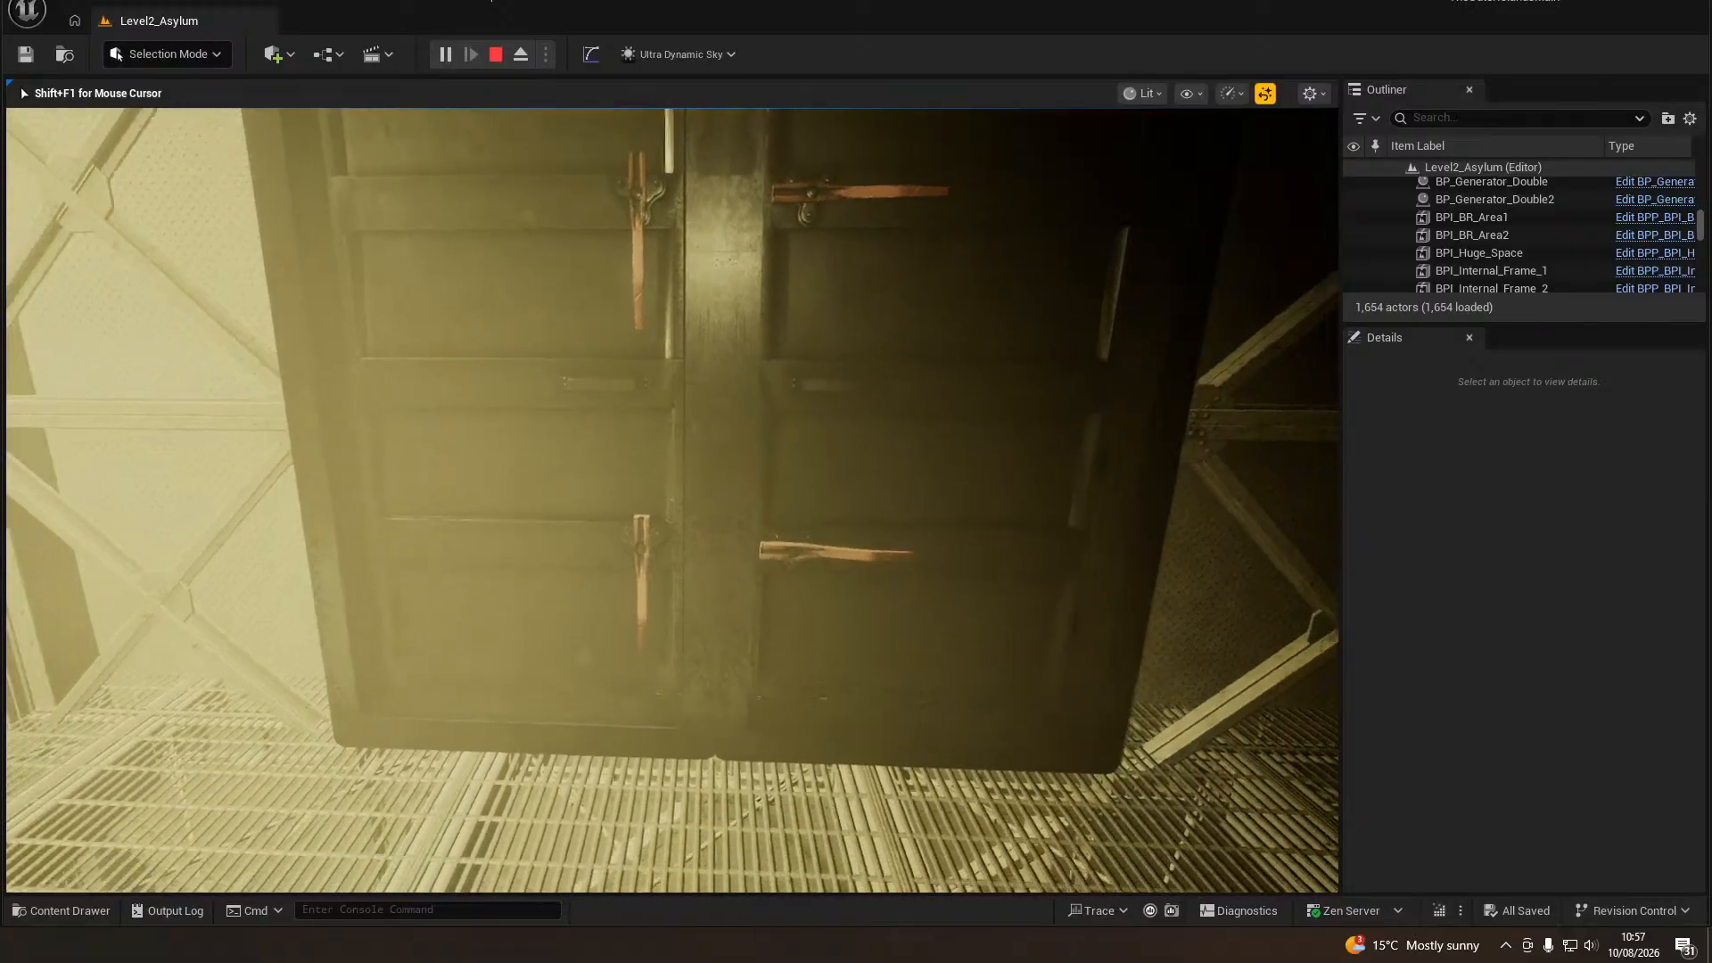
{"action": "key", "text": "d"}
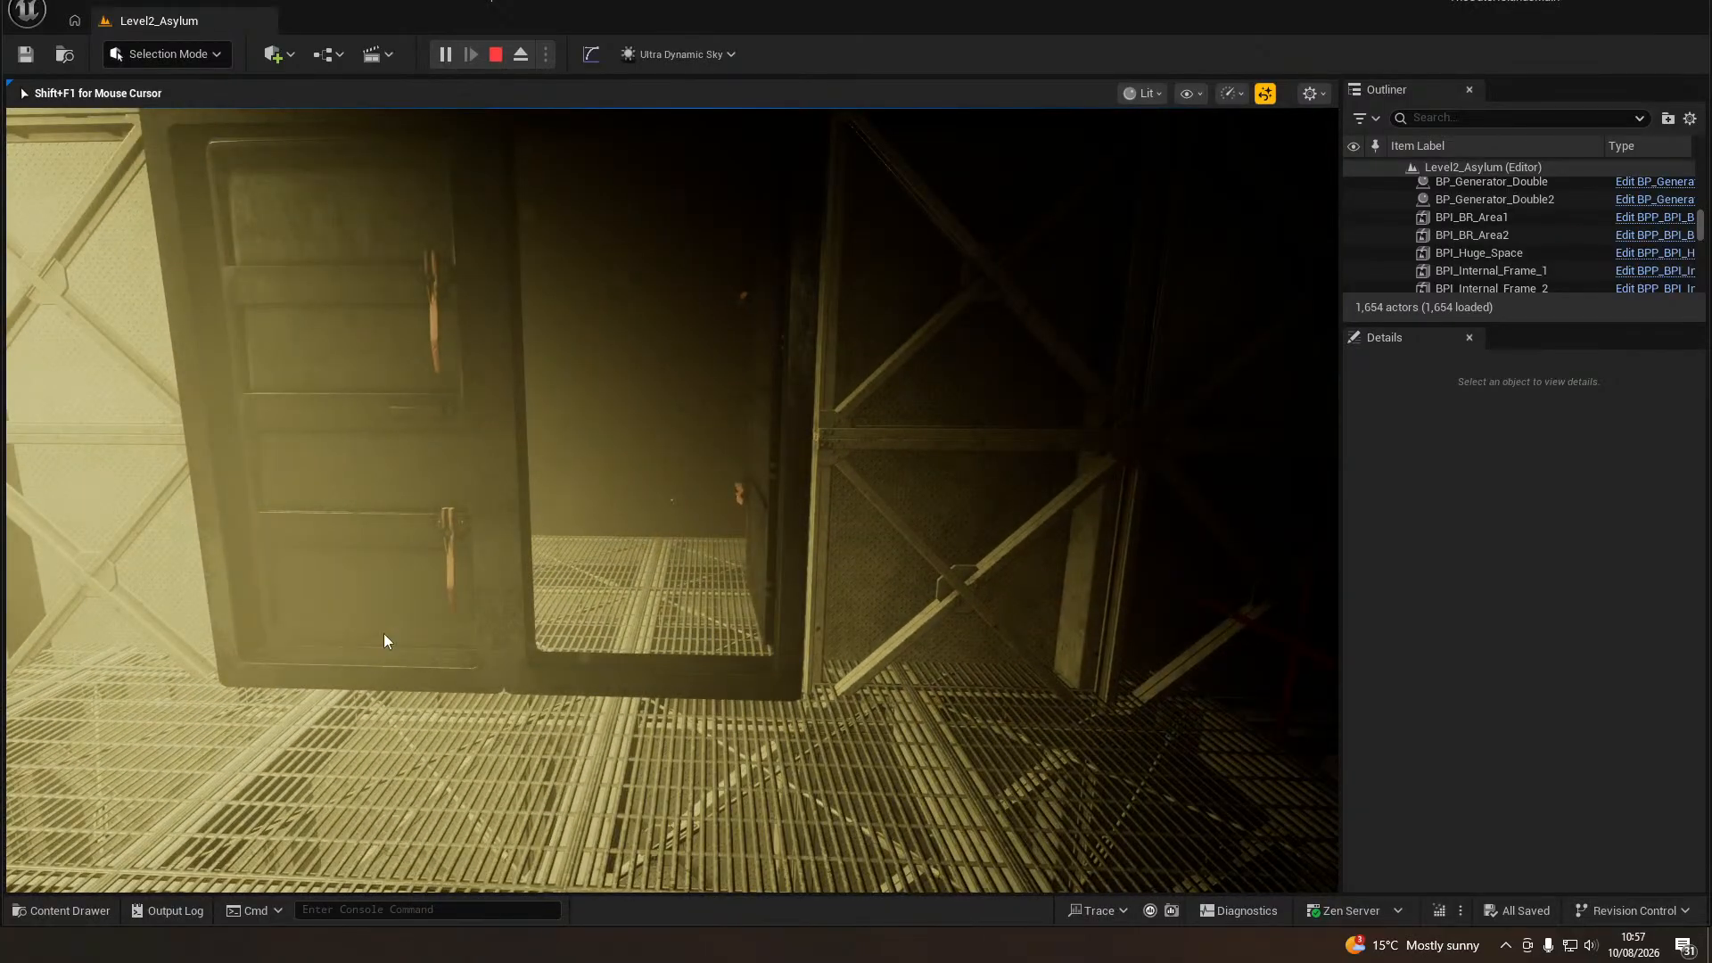
{"action": "key", "text": "Escape"}
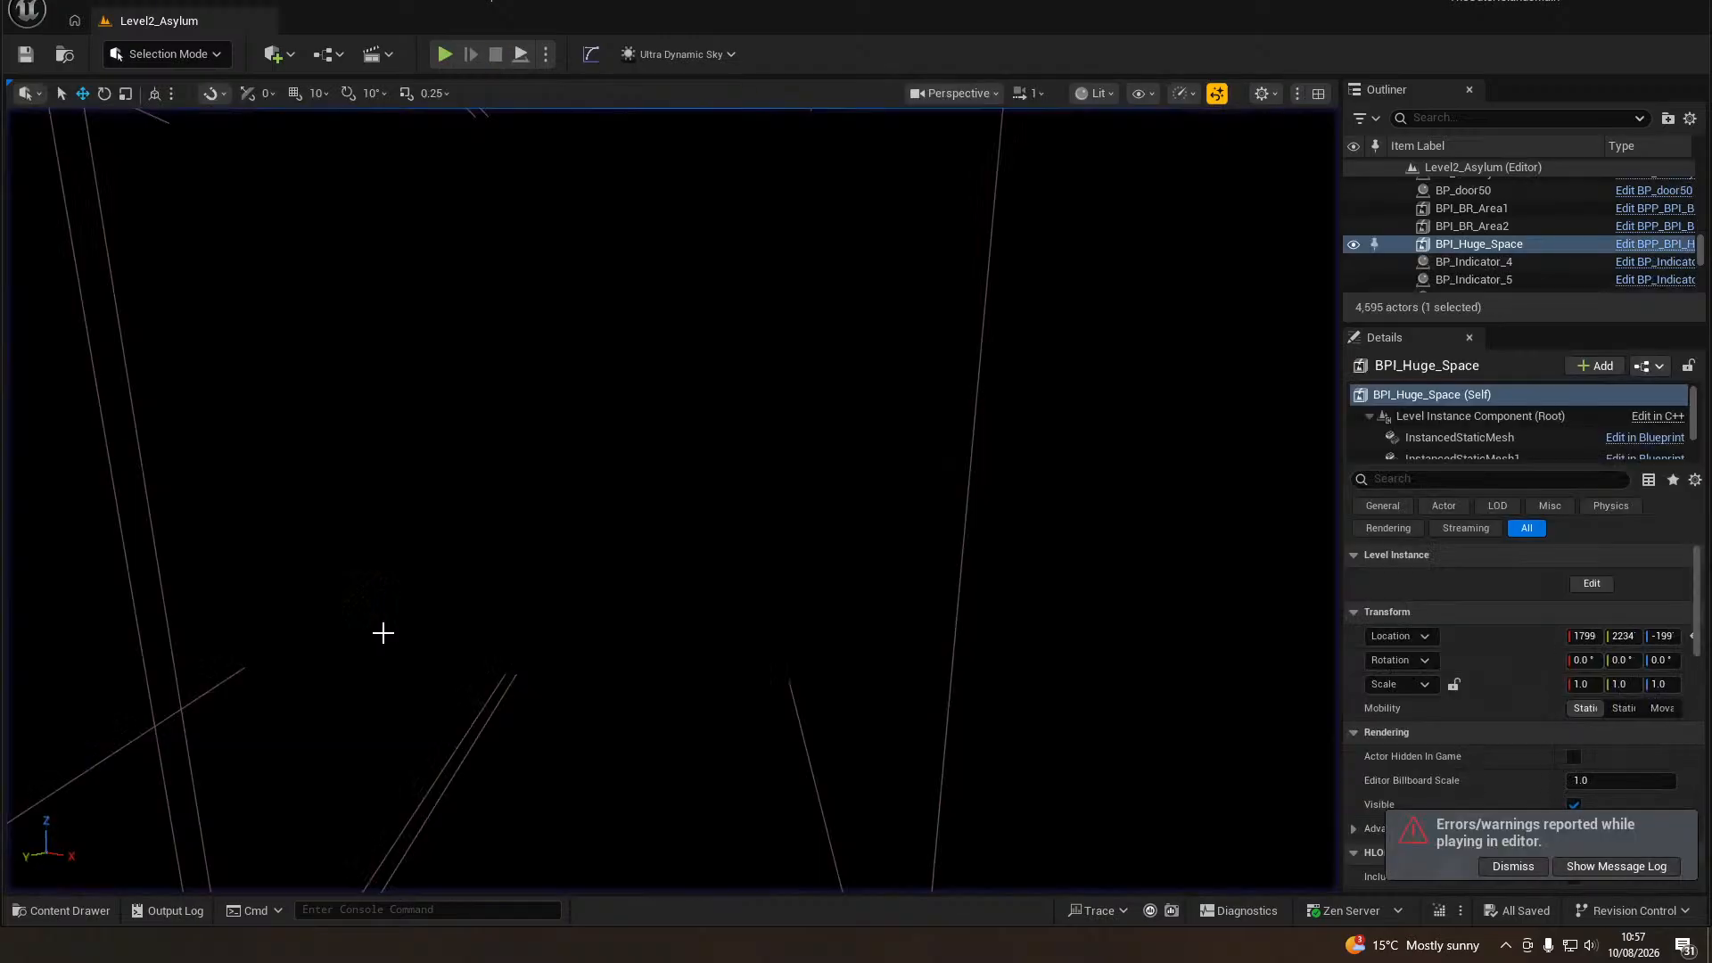
Show the level in Unlit shading and examine the bridge, tanks and large pipes of the huge space.
{"action": "right_click_drag", "start_coordinate": [490, 674], "coordinate": [98, 615]}
{"action": "key", "text": "alt+3"}
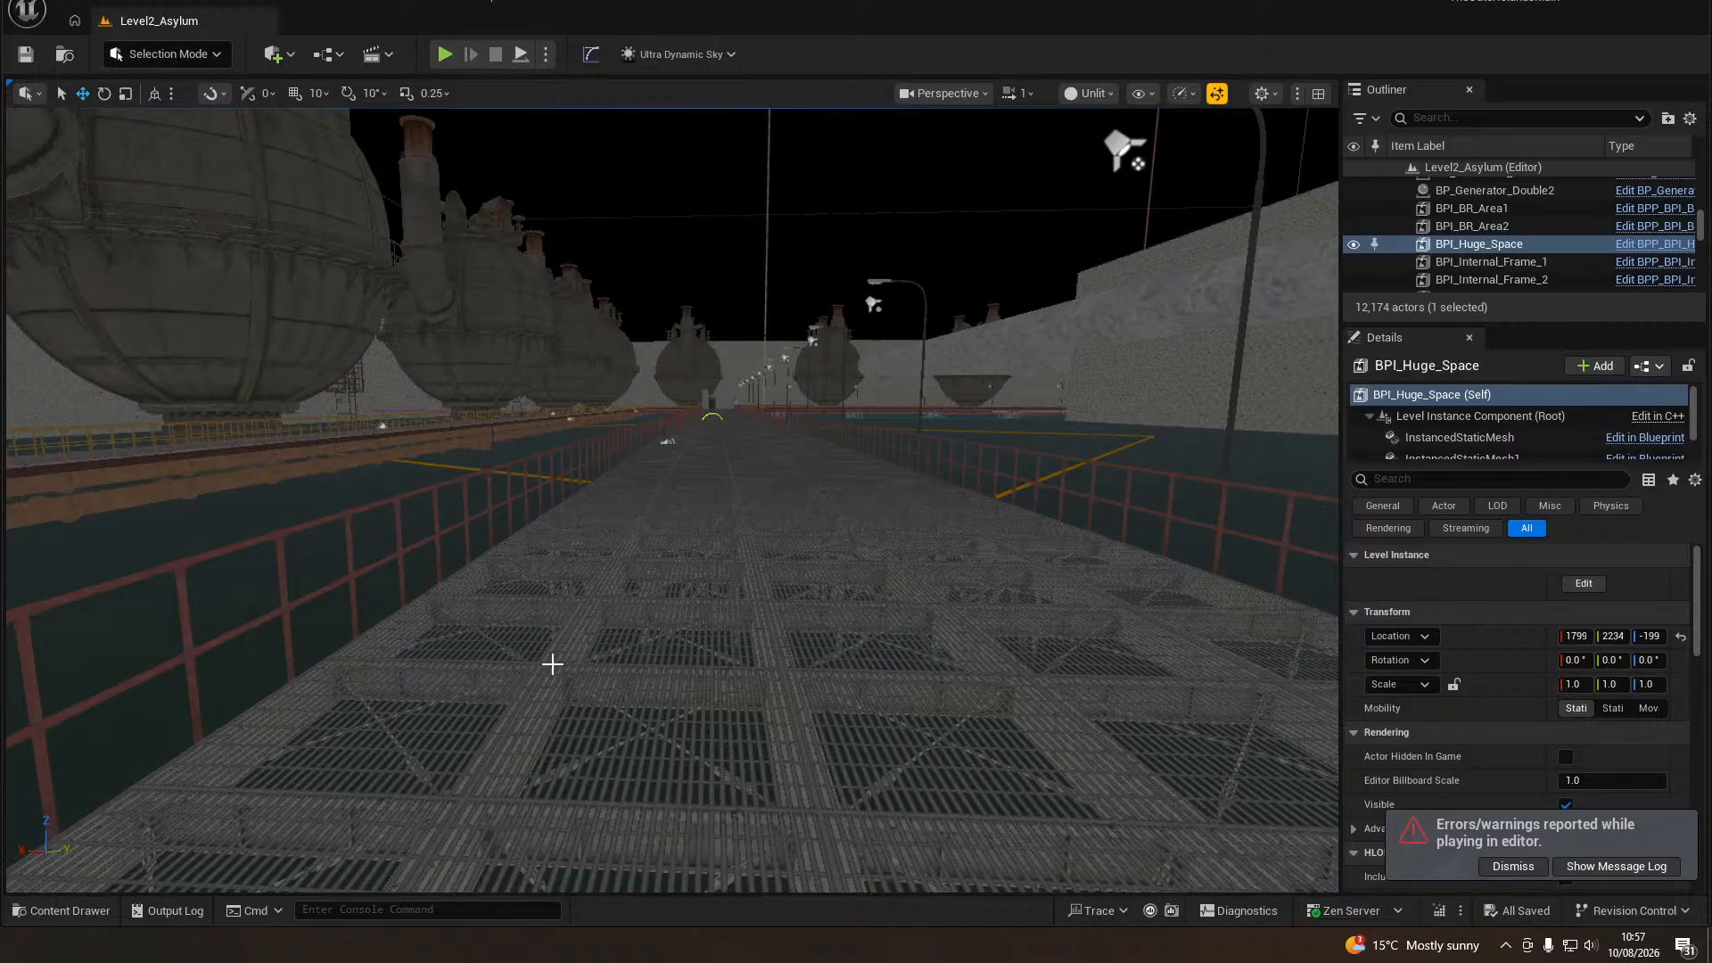
{"action": "key", "text": "e"}
{"action": "right_click_drag", "start_coordinate": [550, 664], "coordinate": [330, 712]}
{"action": "key", "text": "w"}
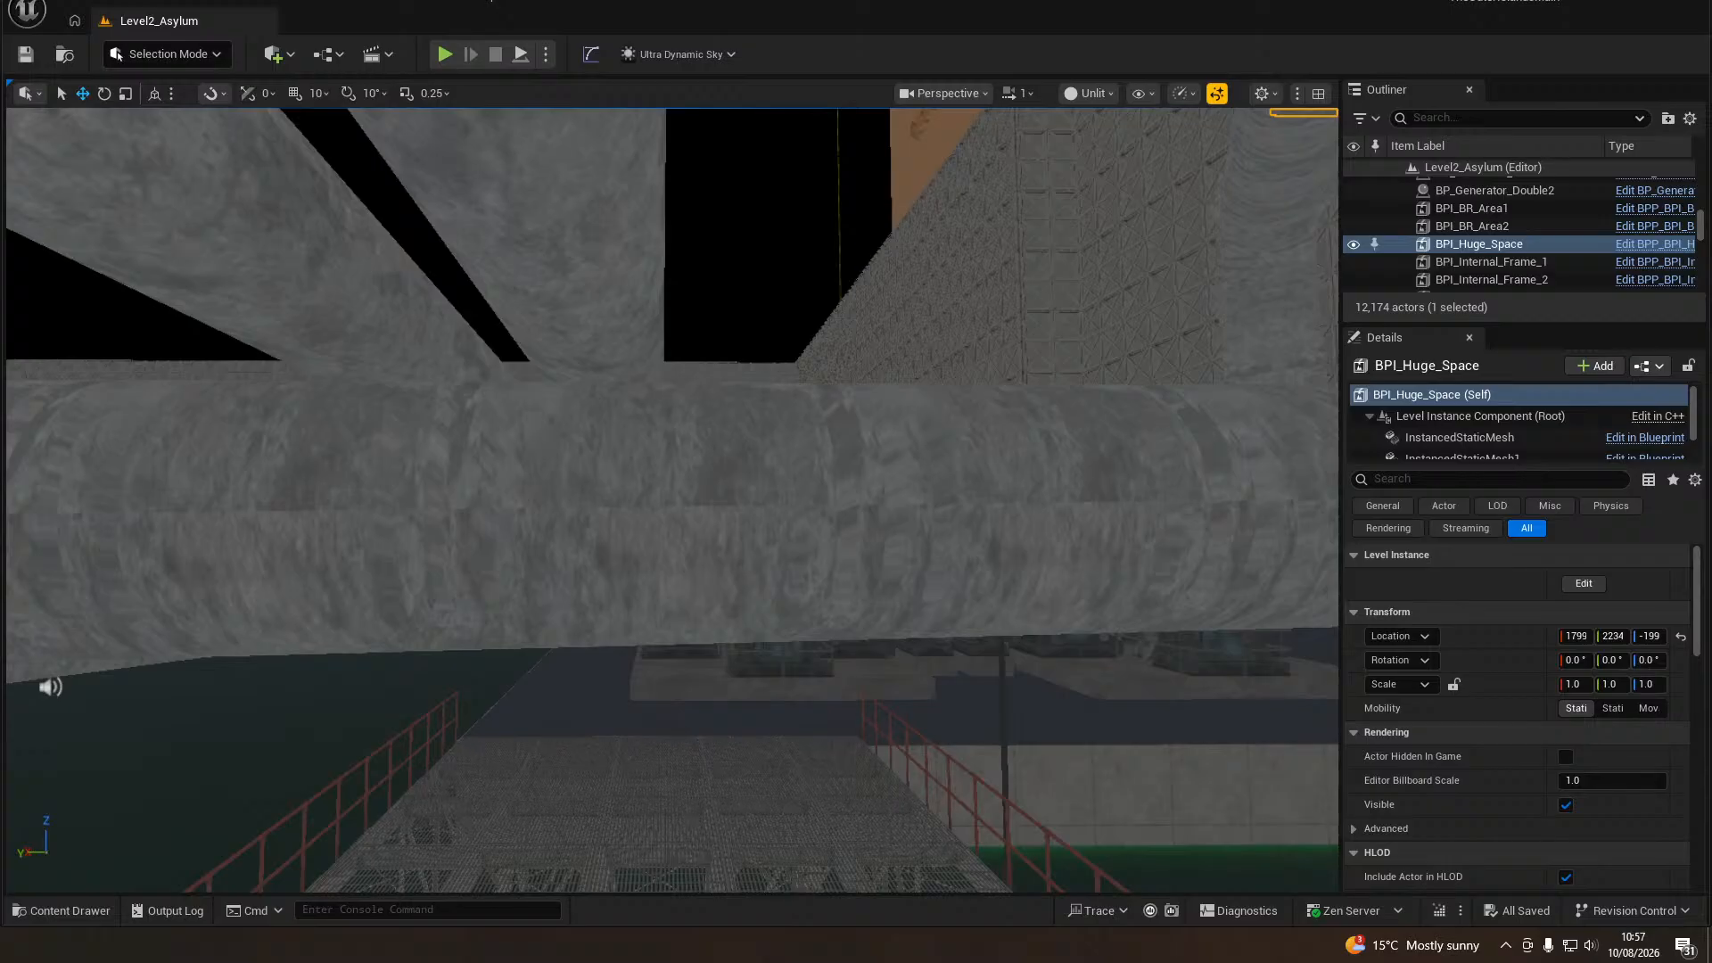
Return the viewport to Lit shading and examine the foggy platform beside the green pump and lever post.
{"action": "left_click_drag", "start_coordinate": [7, 65], "coordinate": [0, 55]}
{"action": "key", "text": "w"}
{"action": "right_click_drag", "start_coordinate": [308, 477], "coordinate": [253, 491]}
{"action": "key", "text": "alt+4"}
{"action": "key", "text": "w"}
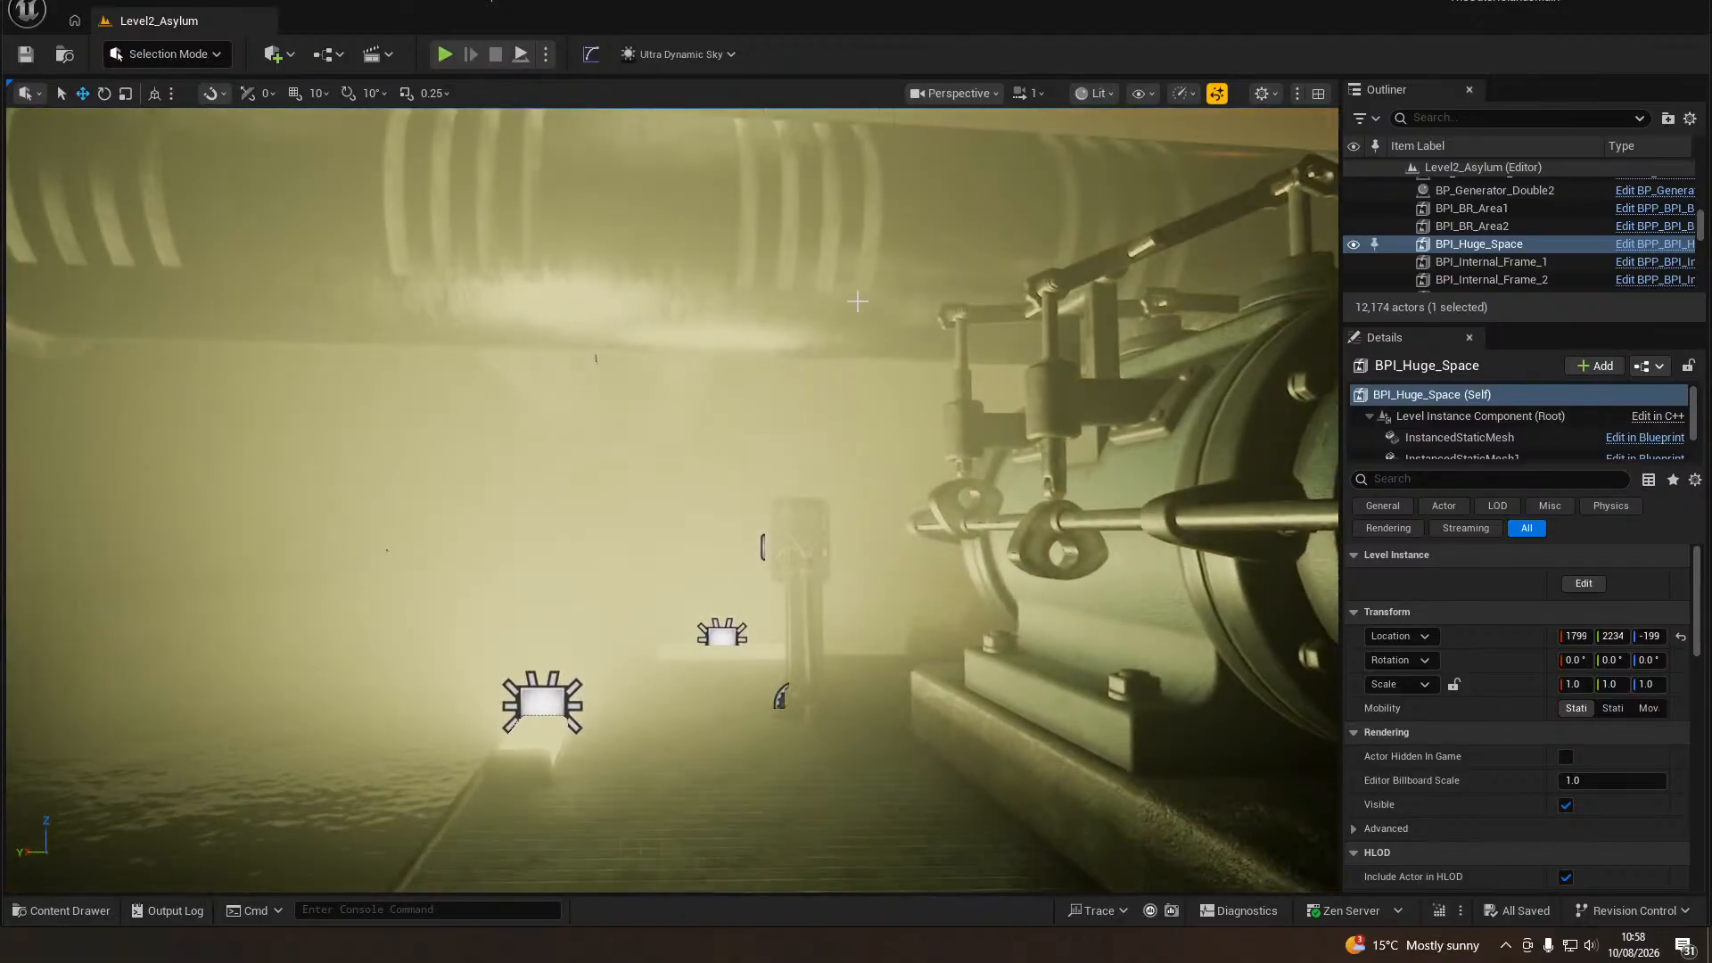
Find the ExponentialHeightFog actor by searching for "fog" and lower its Fog Density, trying 0.01 before settling on 0.005.
{"action": "left_click", "coordinate": [1441, 119]}
{"action": "type", "text": "fog"}
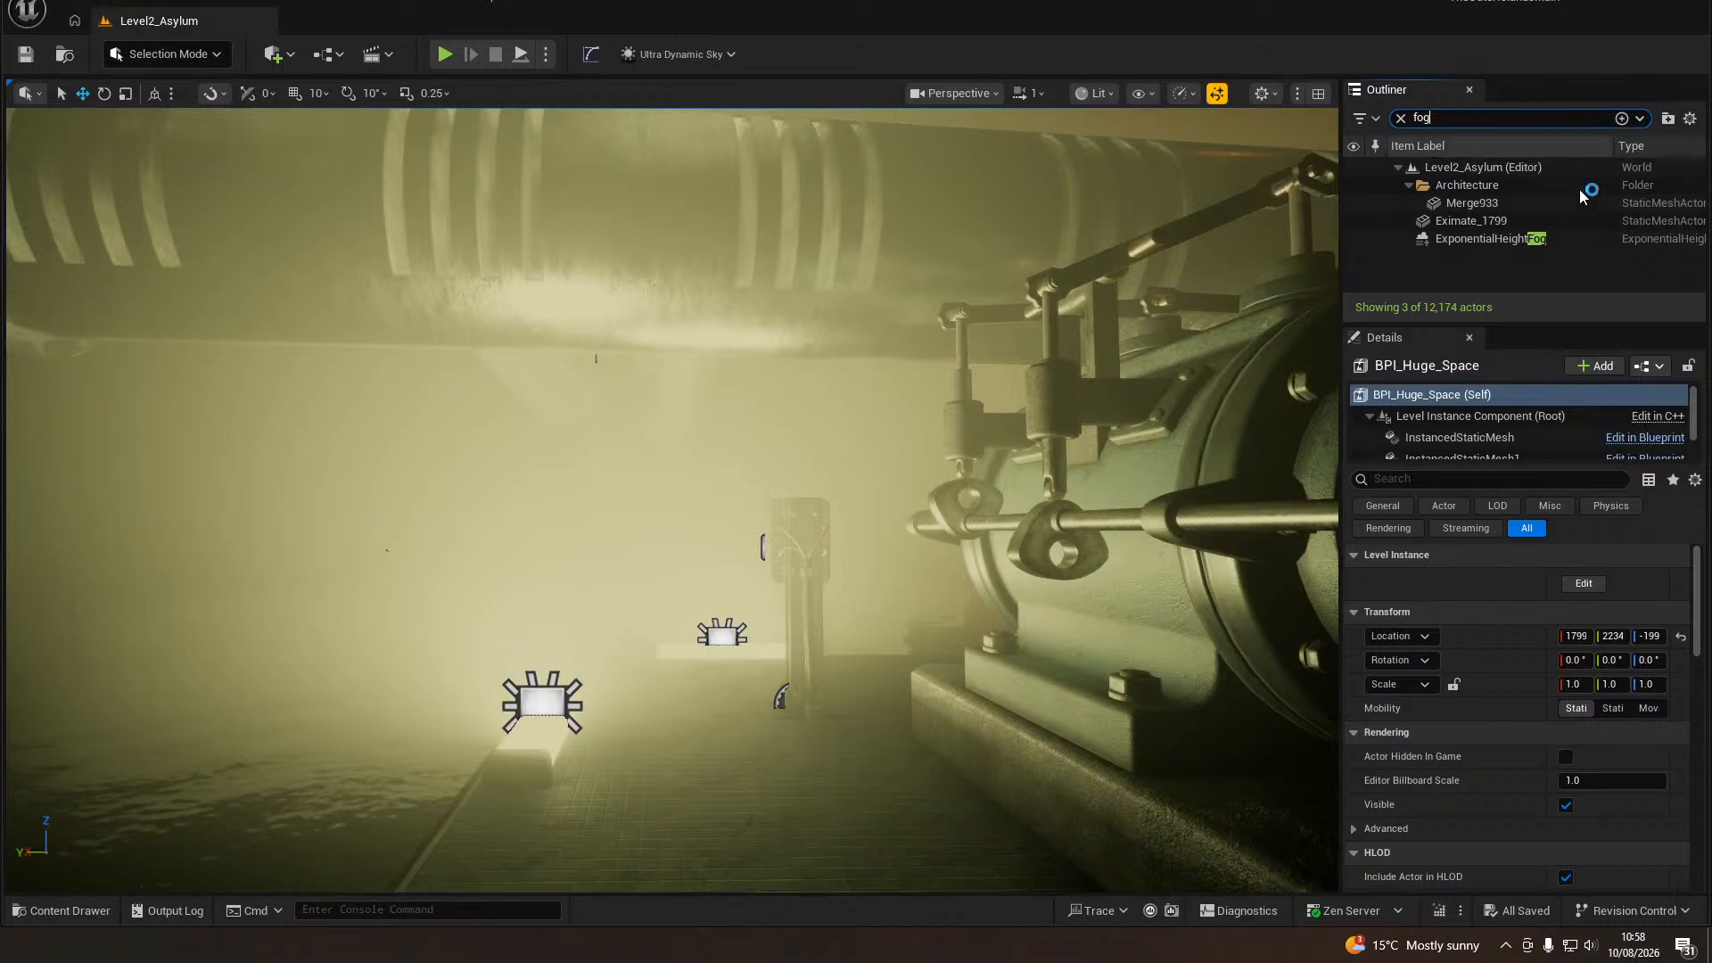
{"action": "left_click", "coordinate": [1507, 241]}
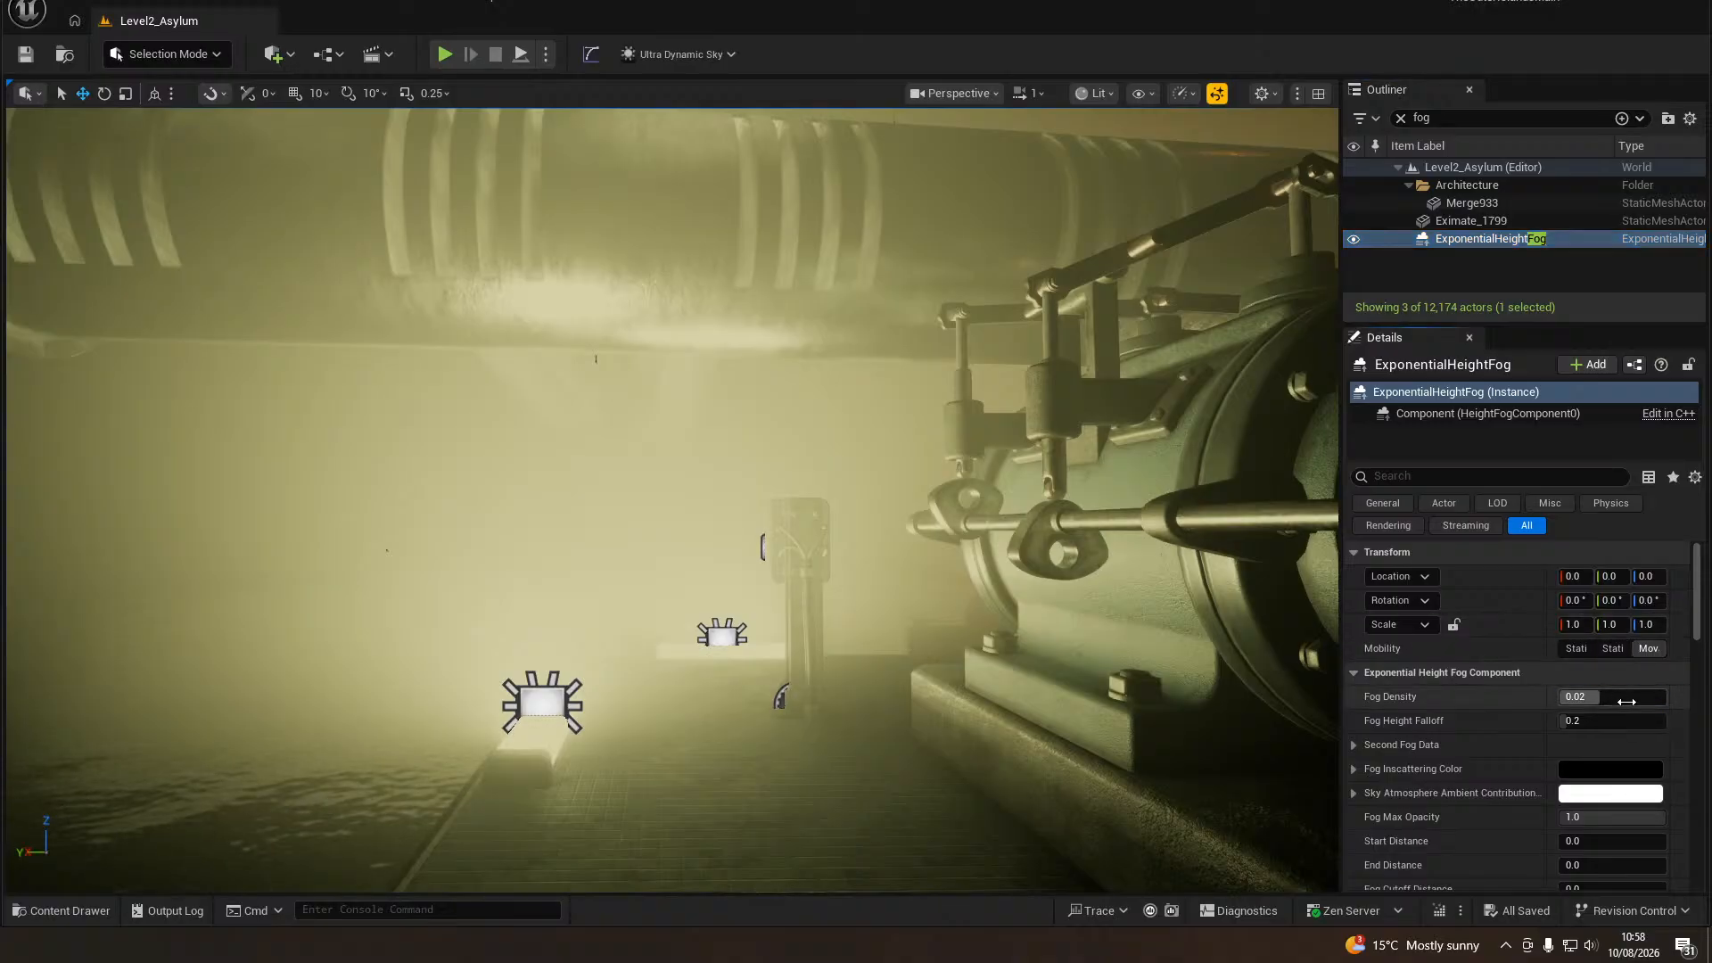
{"action": "type", "text": "0.01"}
{"action": "key", "text": "Return"}
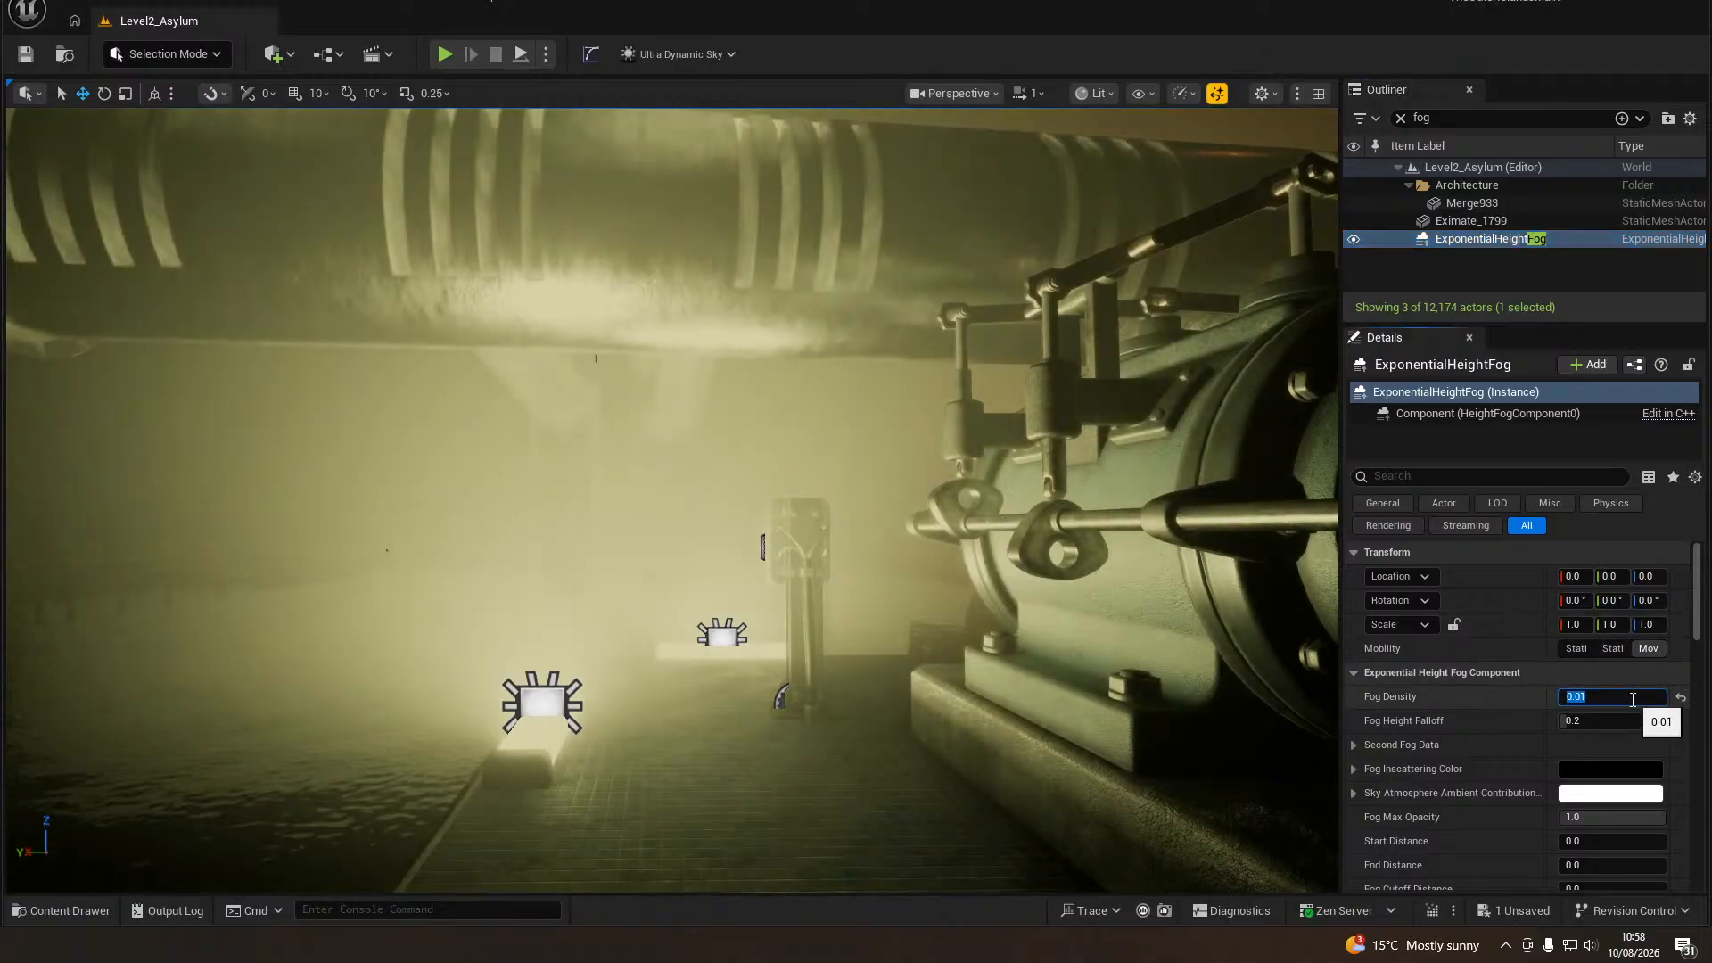
{"action": "type", "text": "0.005"}
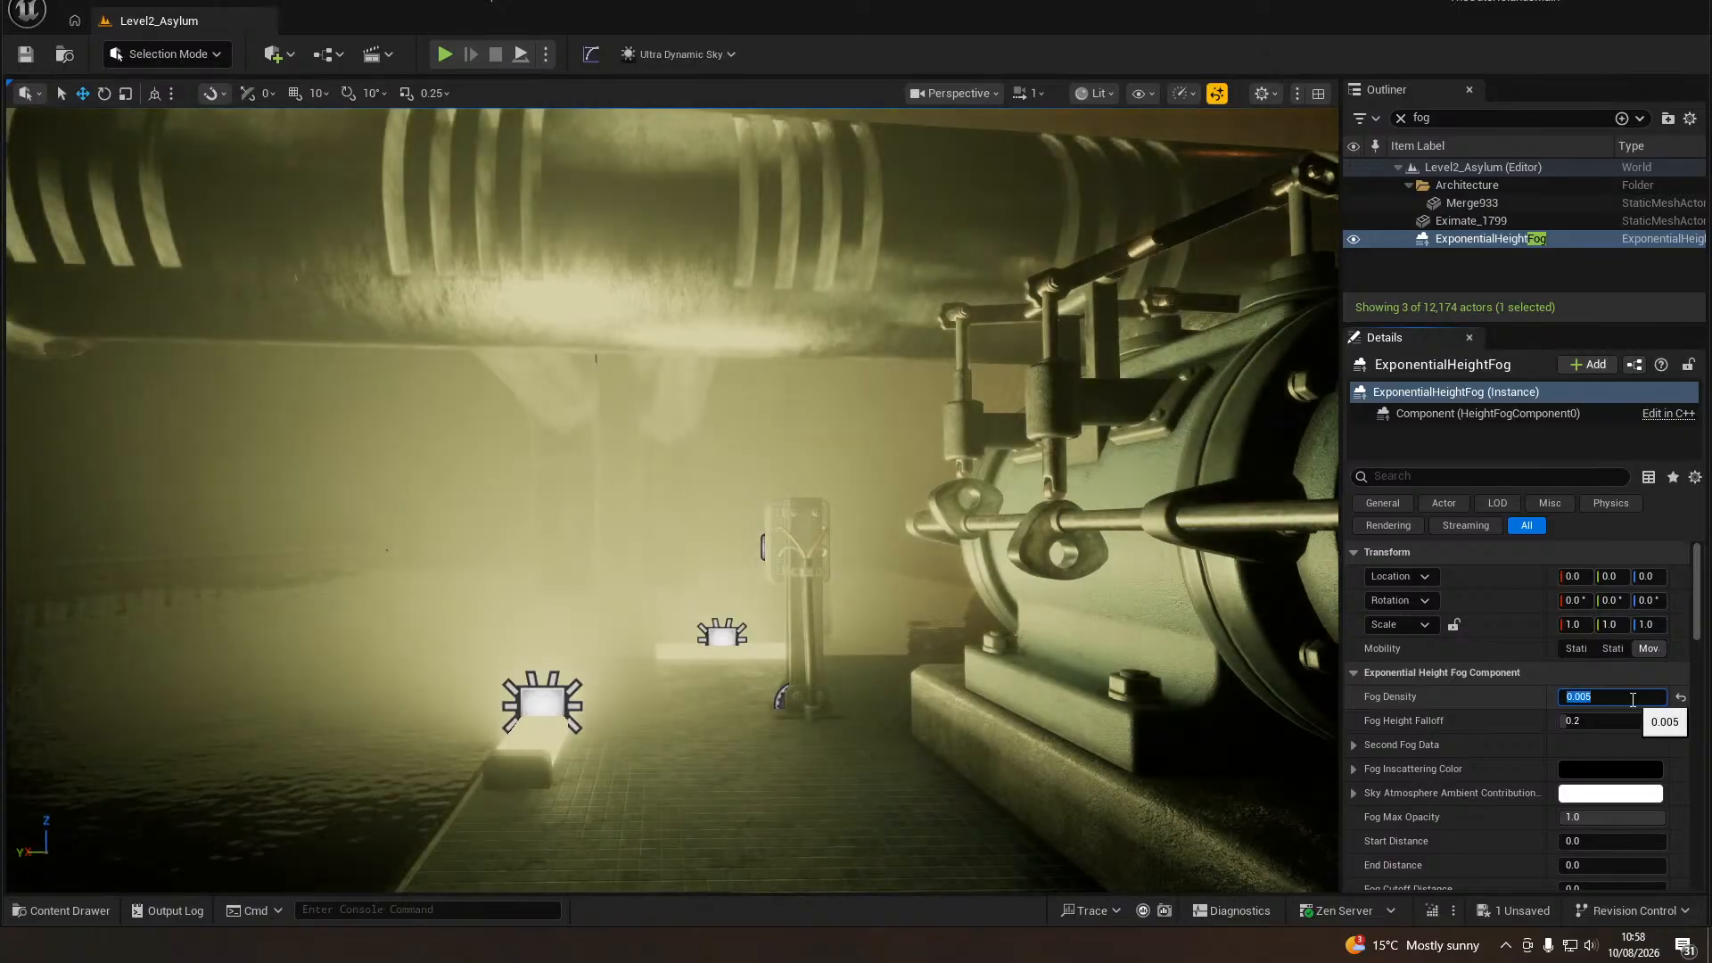
{"action": "key", "text": "Return"}
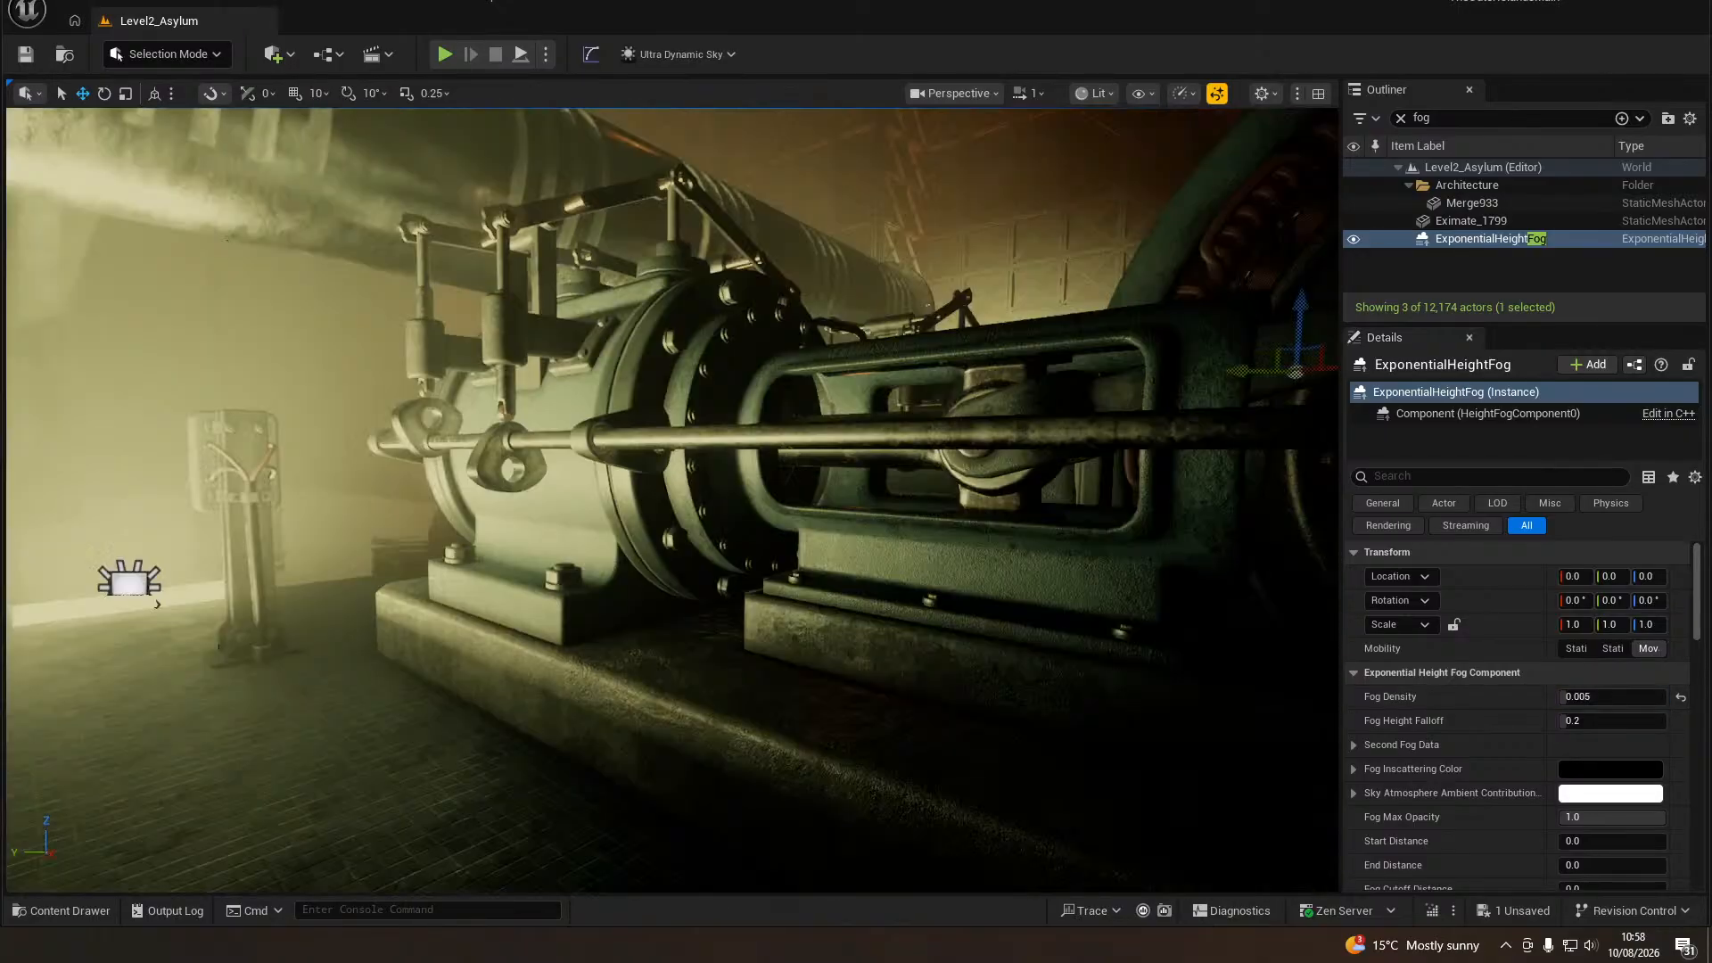
Reduce the ExponentialHeightFog actor's Fog Density to 0.00125 for the pump platform.
{"action": "right_click_drag", "start_coordinate": [672, 500], "coordinate": [1016, 506]}
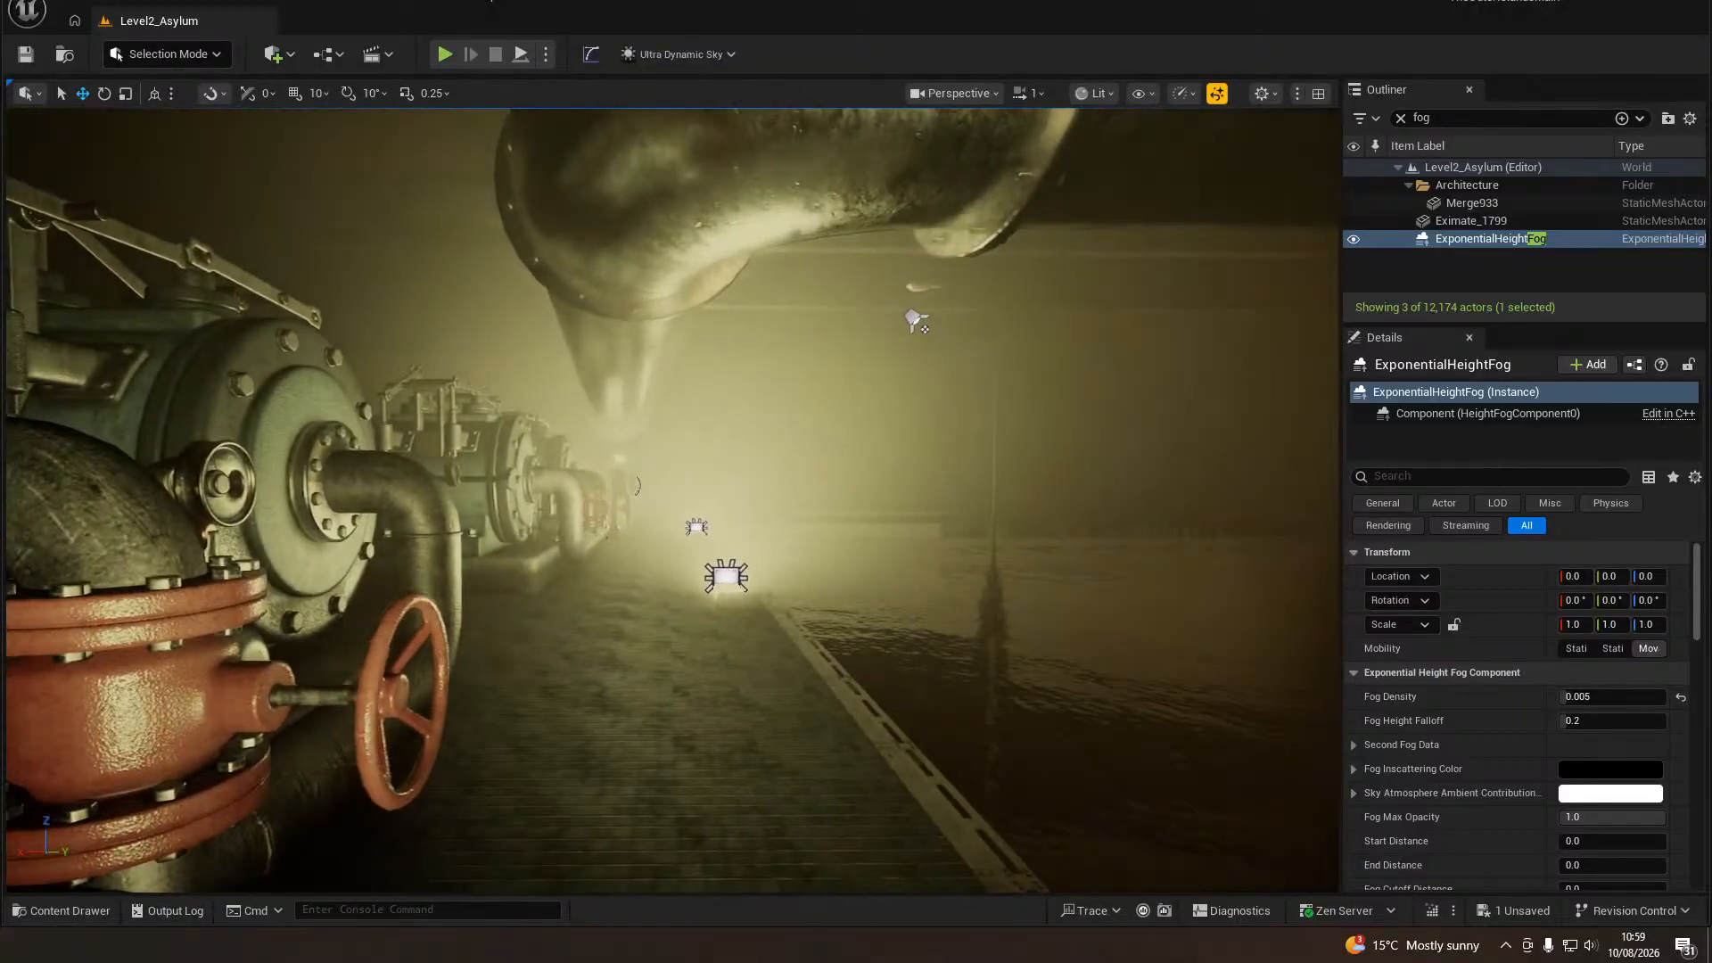
{"action": "left_click", "coordinate": [1613, 697]}
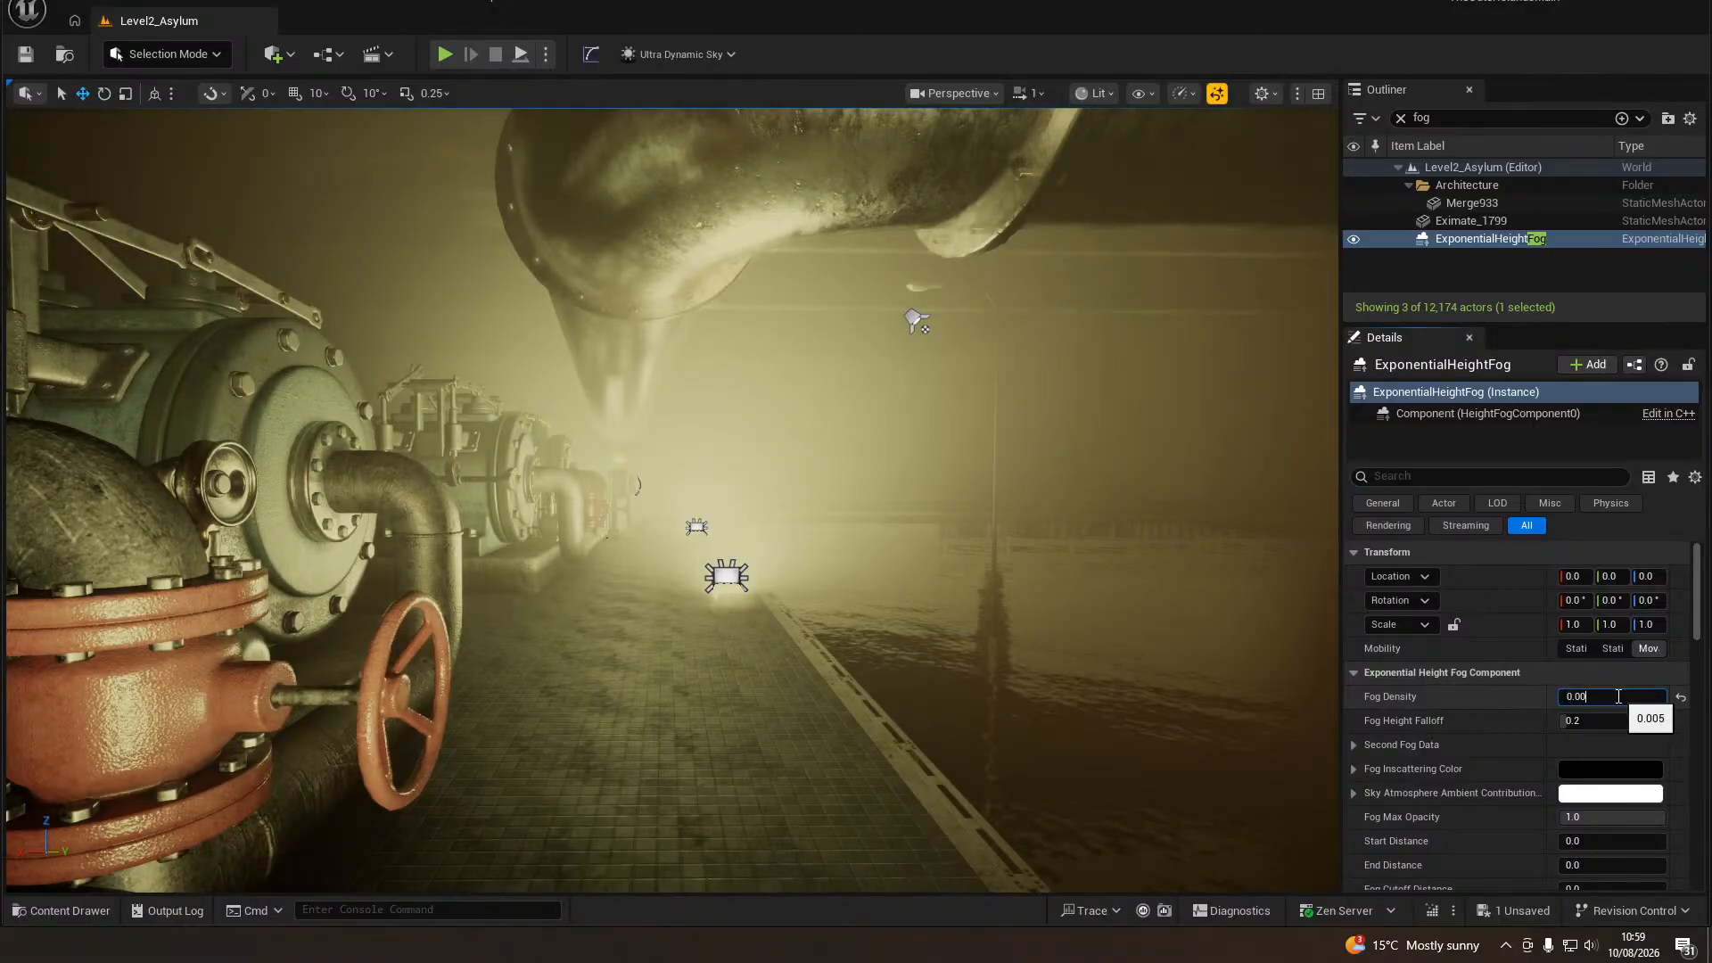
{"action": "key", "text": "Return"}
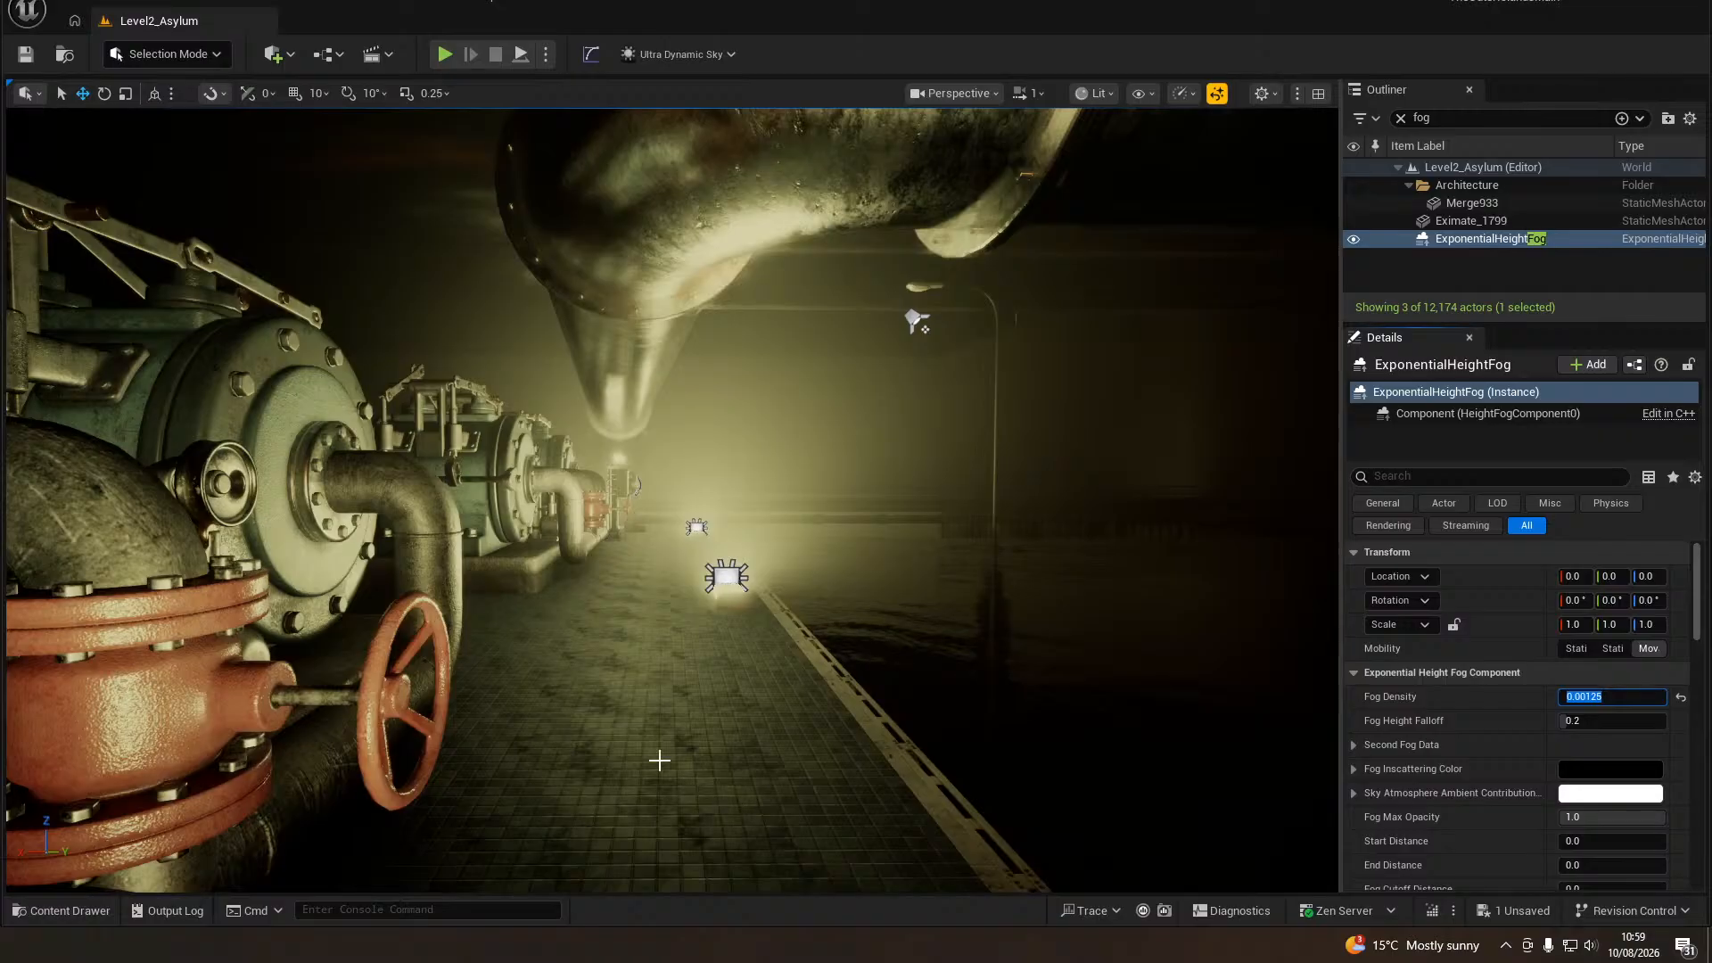
Play the level from the tiled floor beside the pumps and walk along the machinery to the grated bridge.
{"action": "right_click", "coordinate": [660, 759]}
{"action": "left_click", "coordinate": [700, 744]}
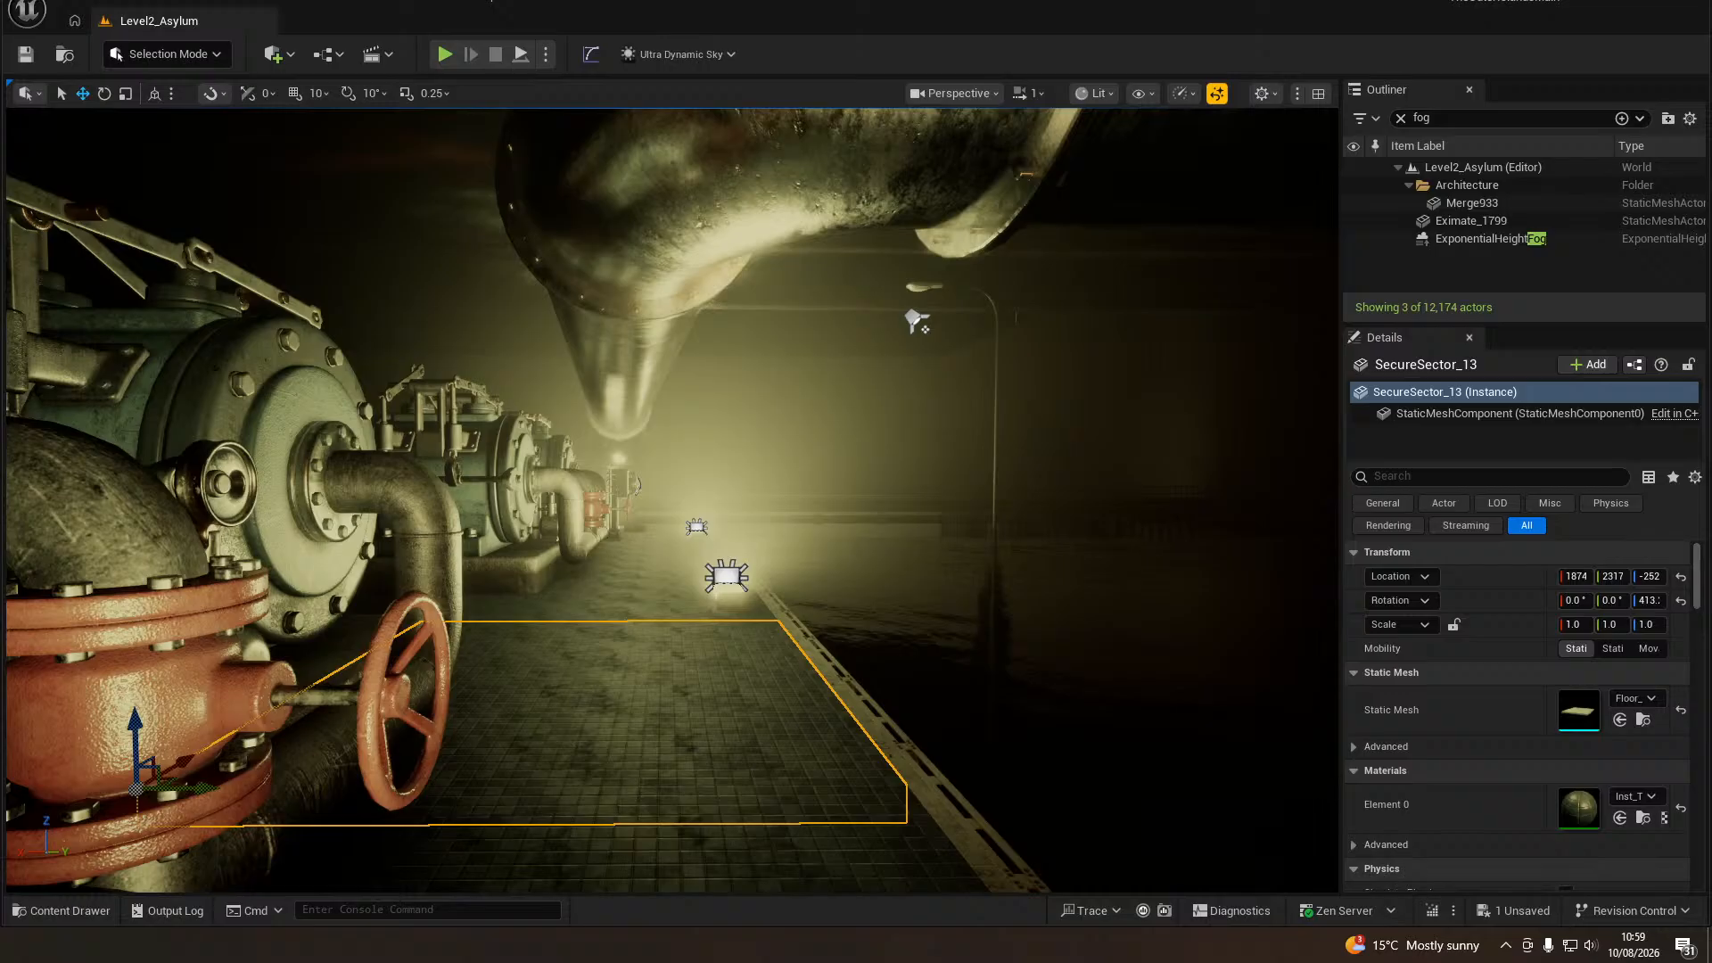
{"action": "key", "text": "alt+p"}
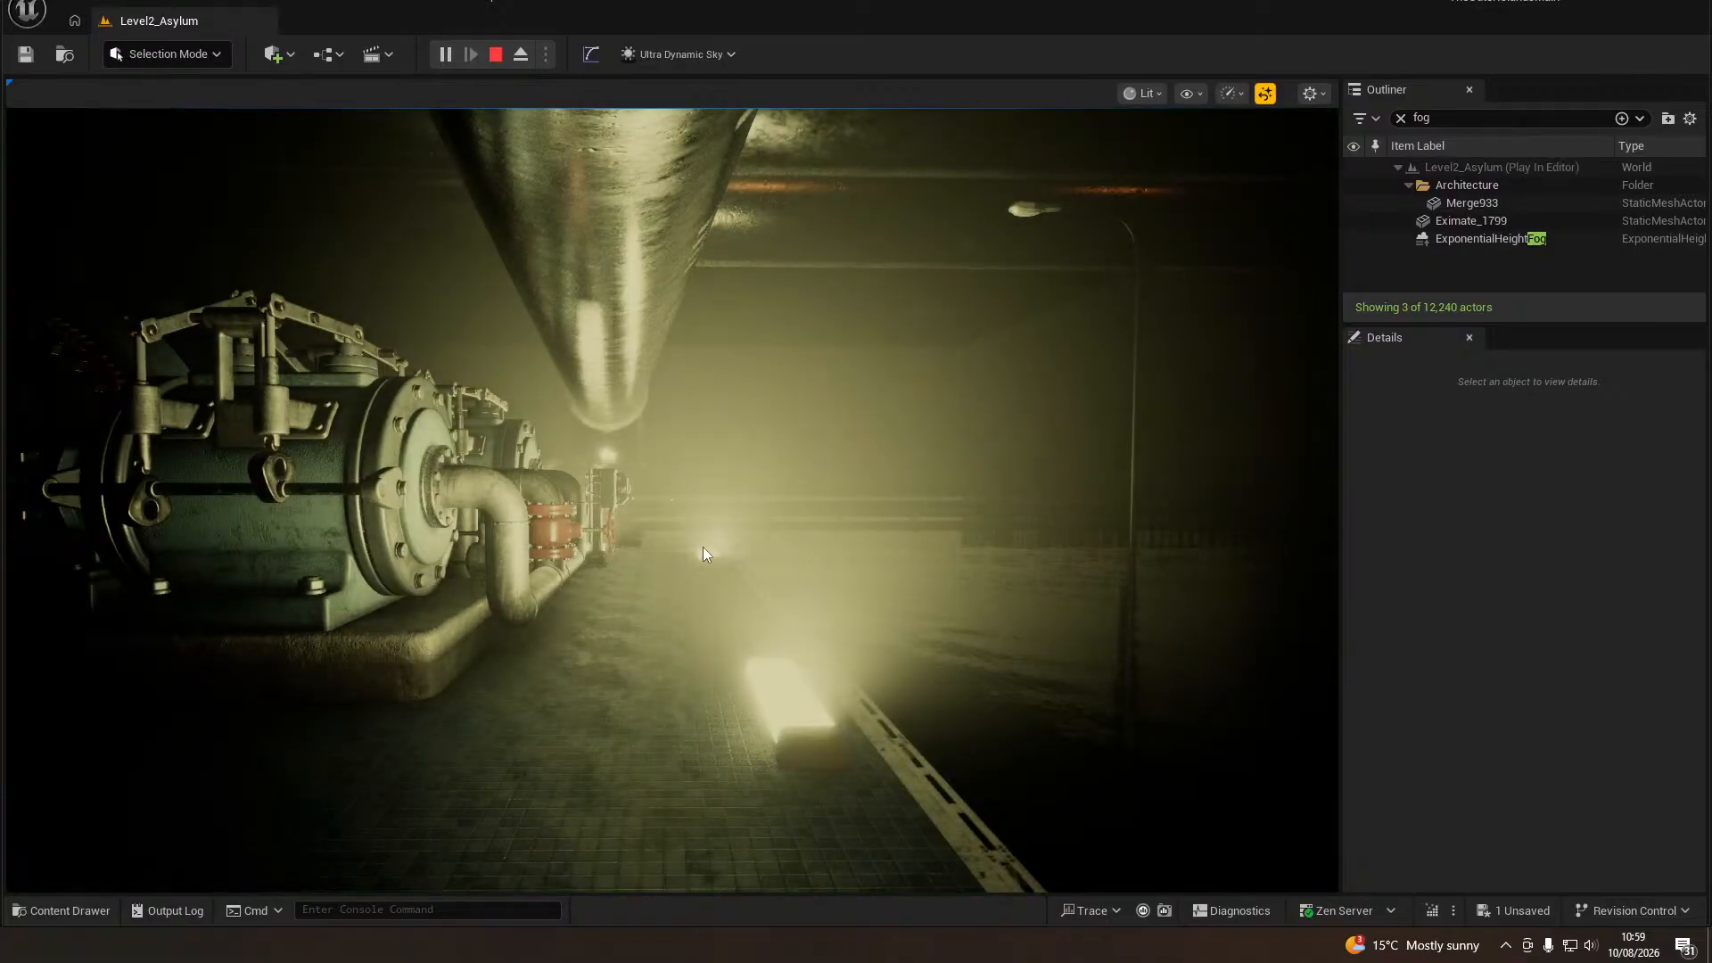
{"action": "left_click", "coordinate": [702, 547]}
{"action": "key", "text": "w"}
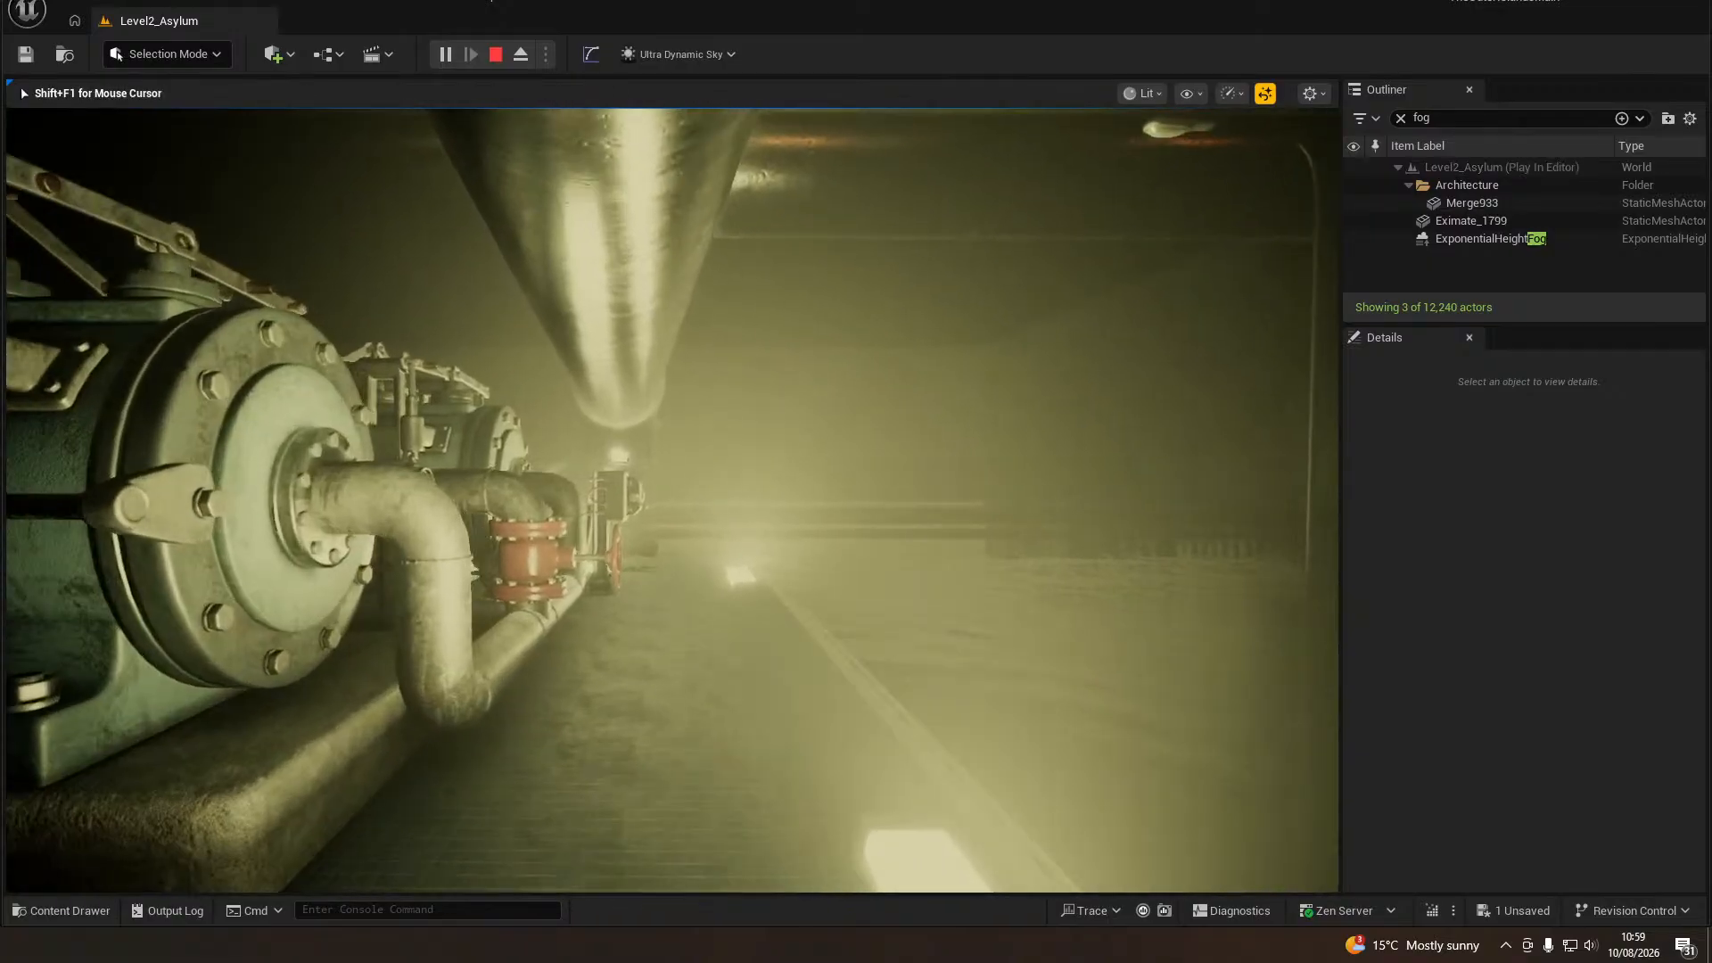
{"action": "key", "text": "w"}
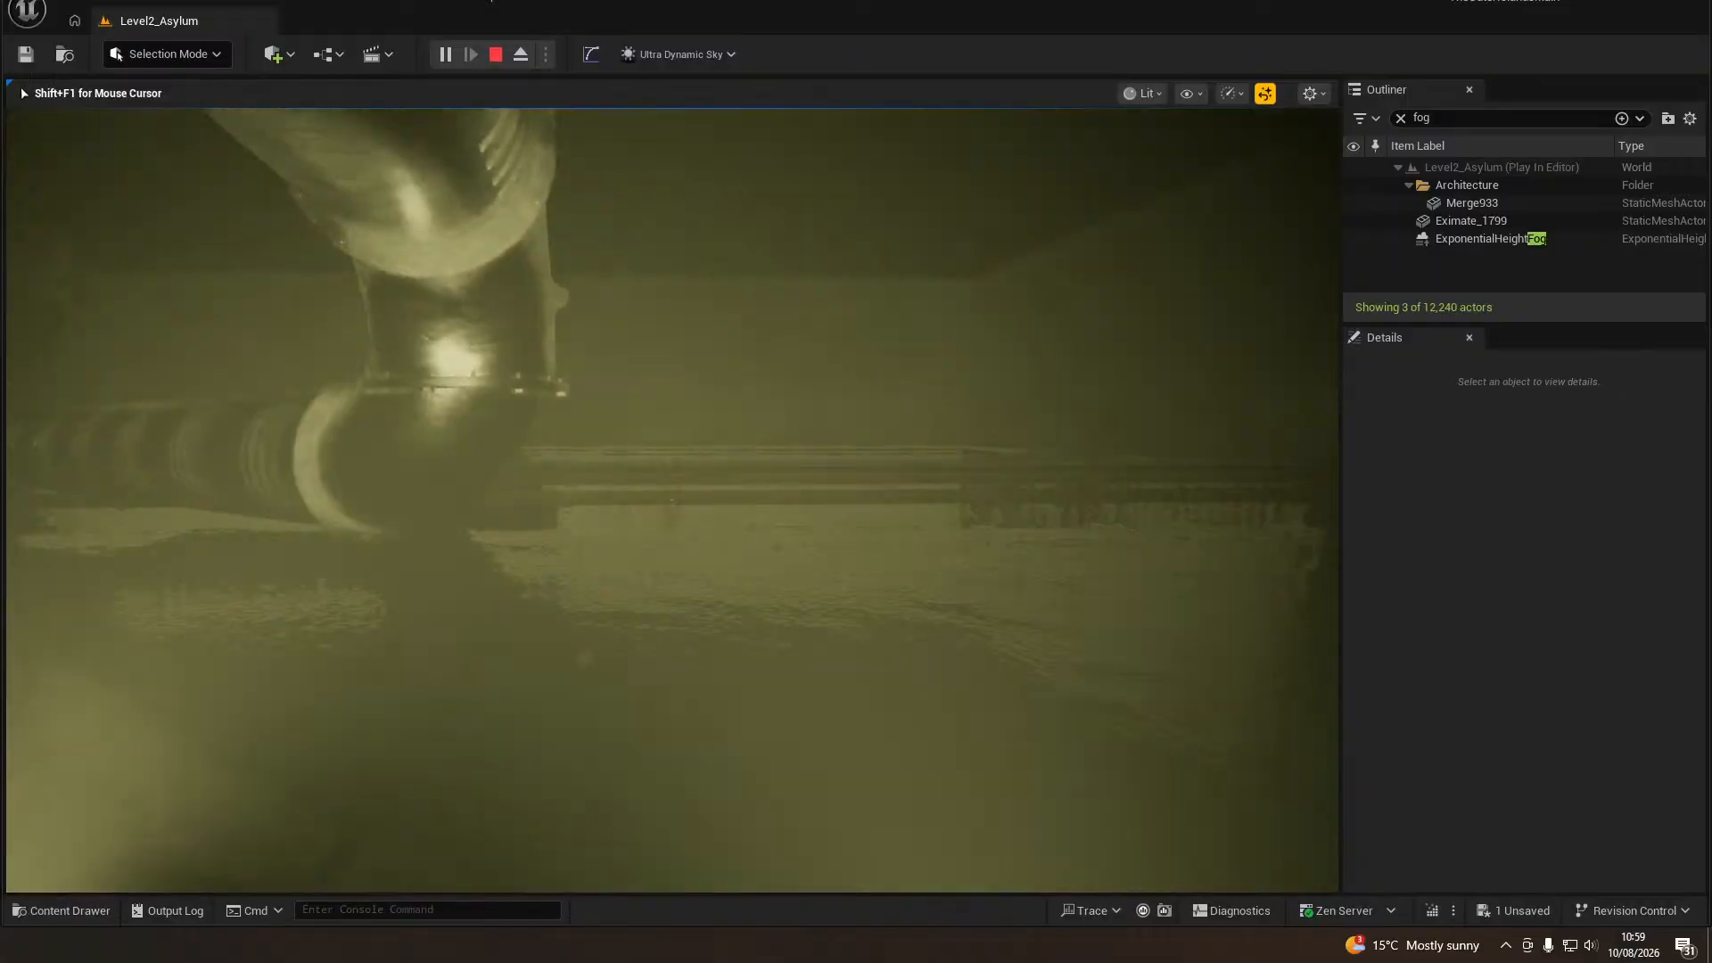
{"action": "key", "text": "w"}
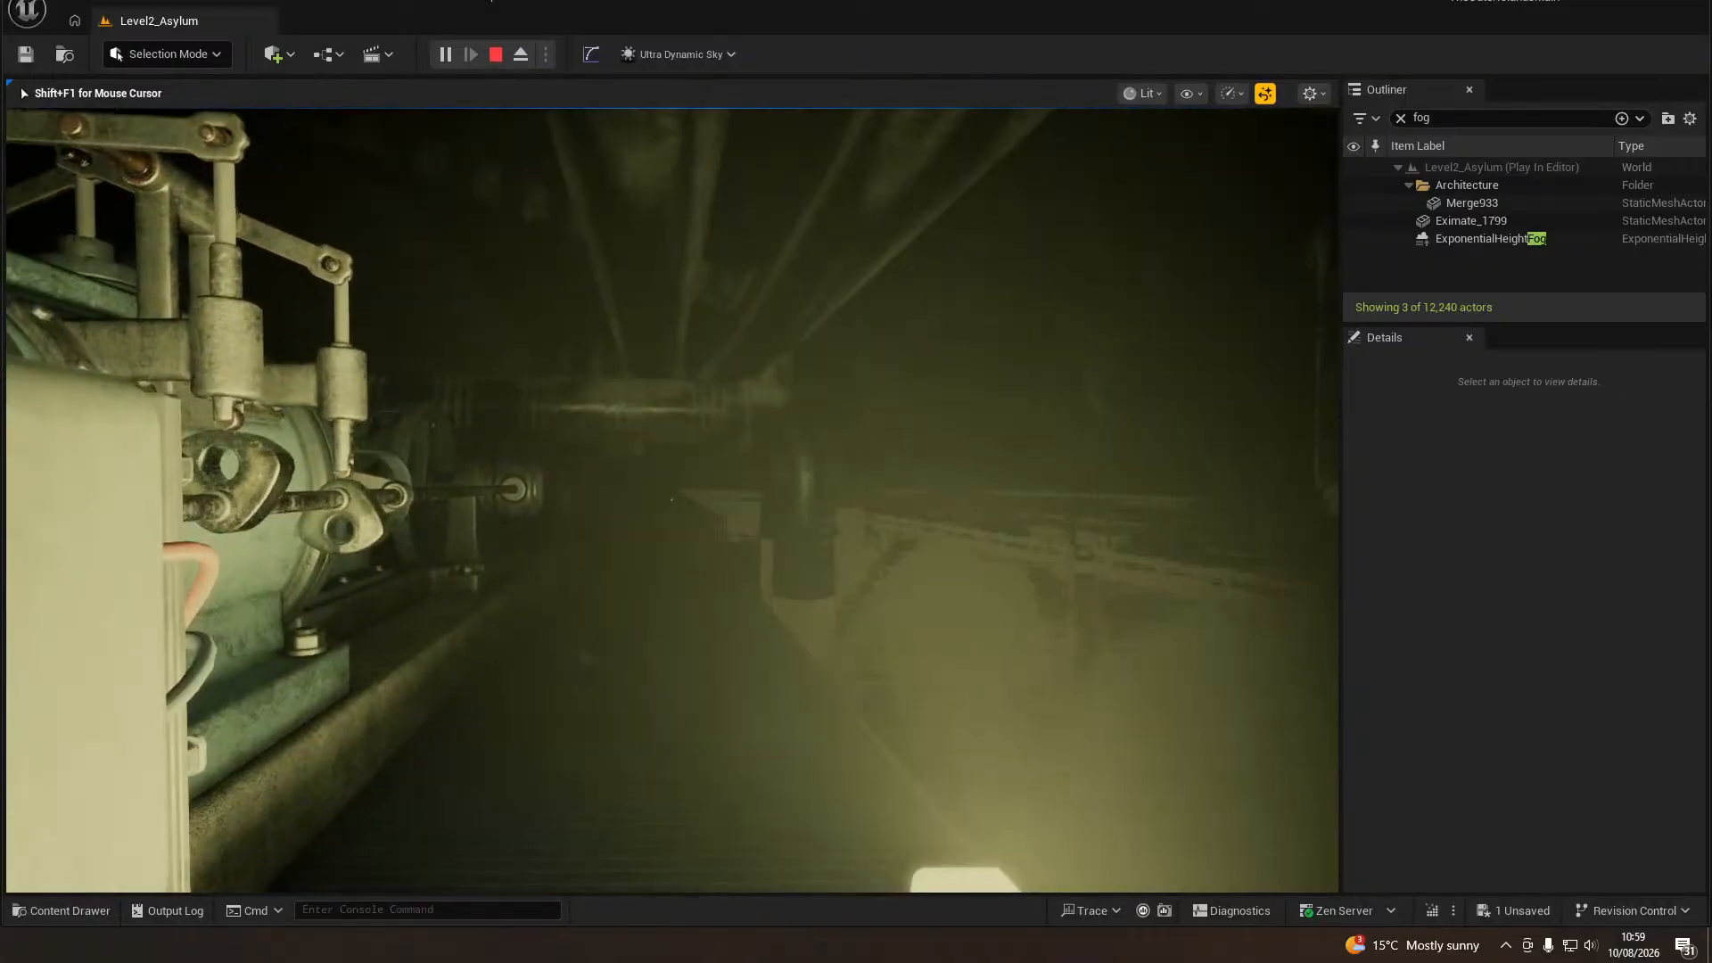
{"action": "key", "text": "e"}
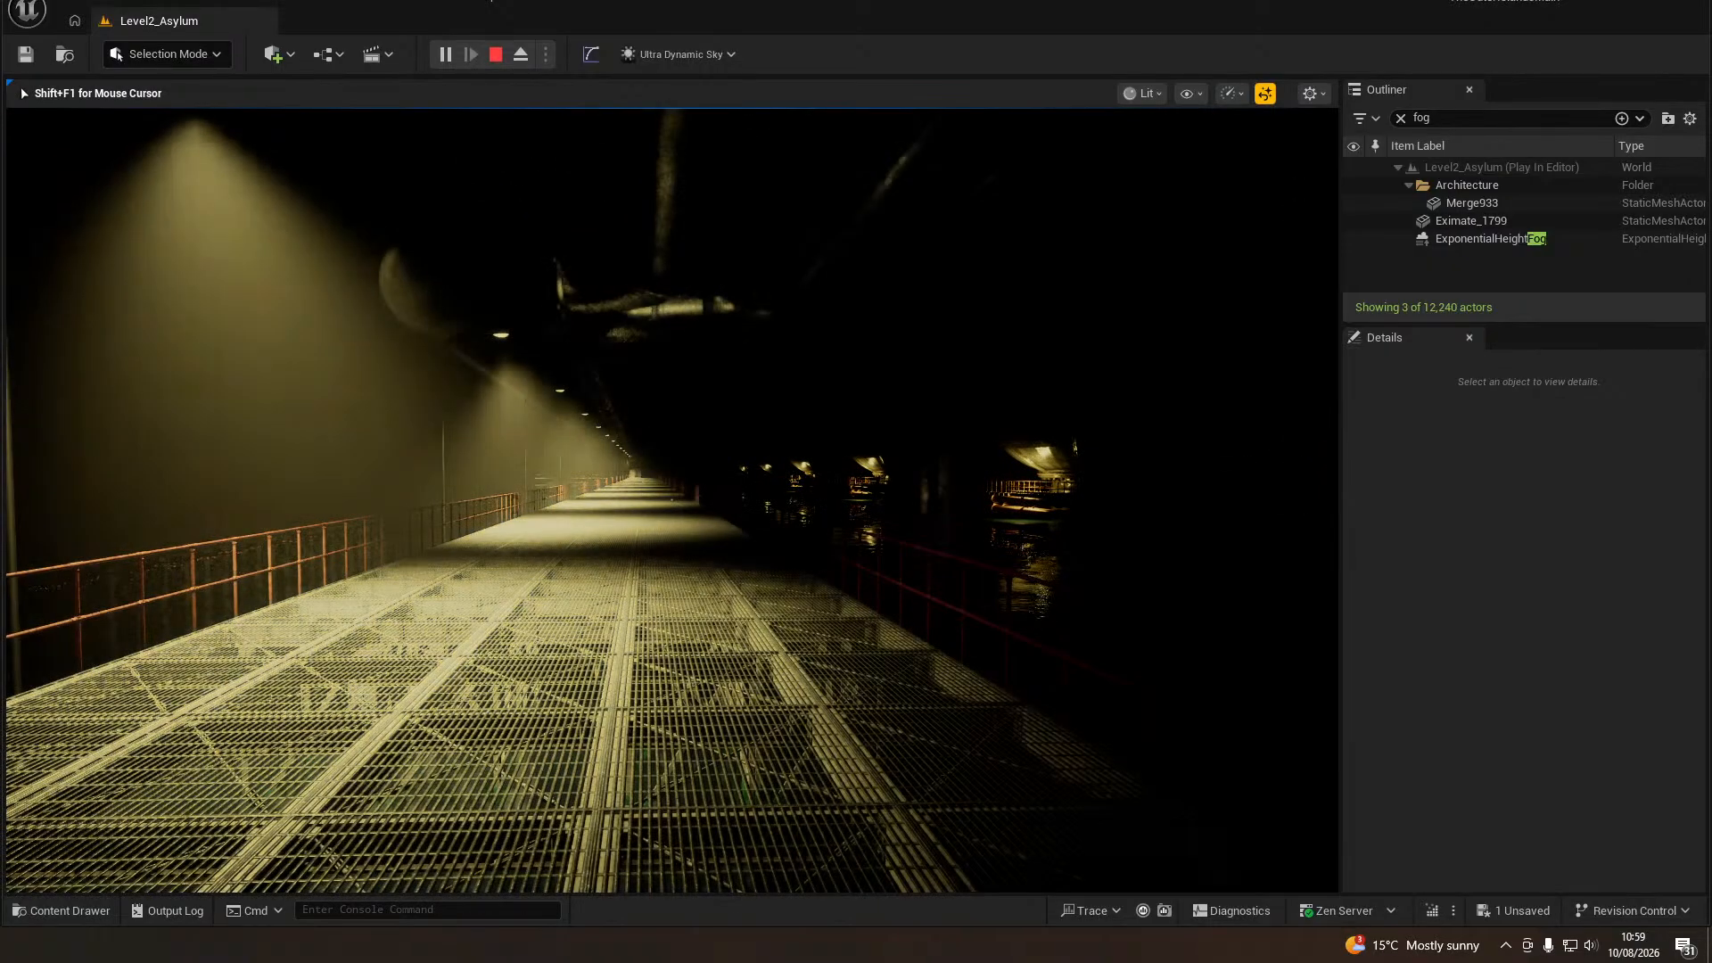
Look around on the grated bridge, then walk back onto the machinery platform to the lever post.
{"action": "key", "text": "w"}
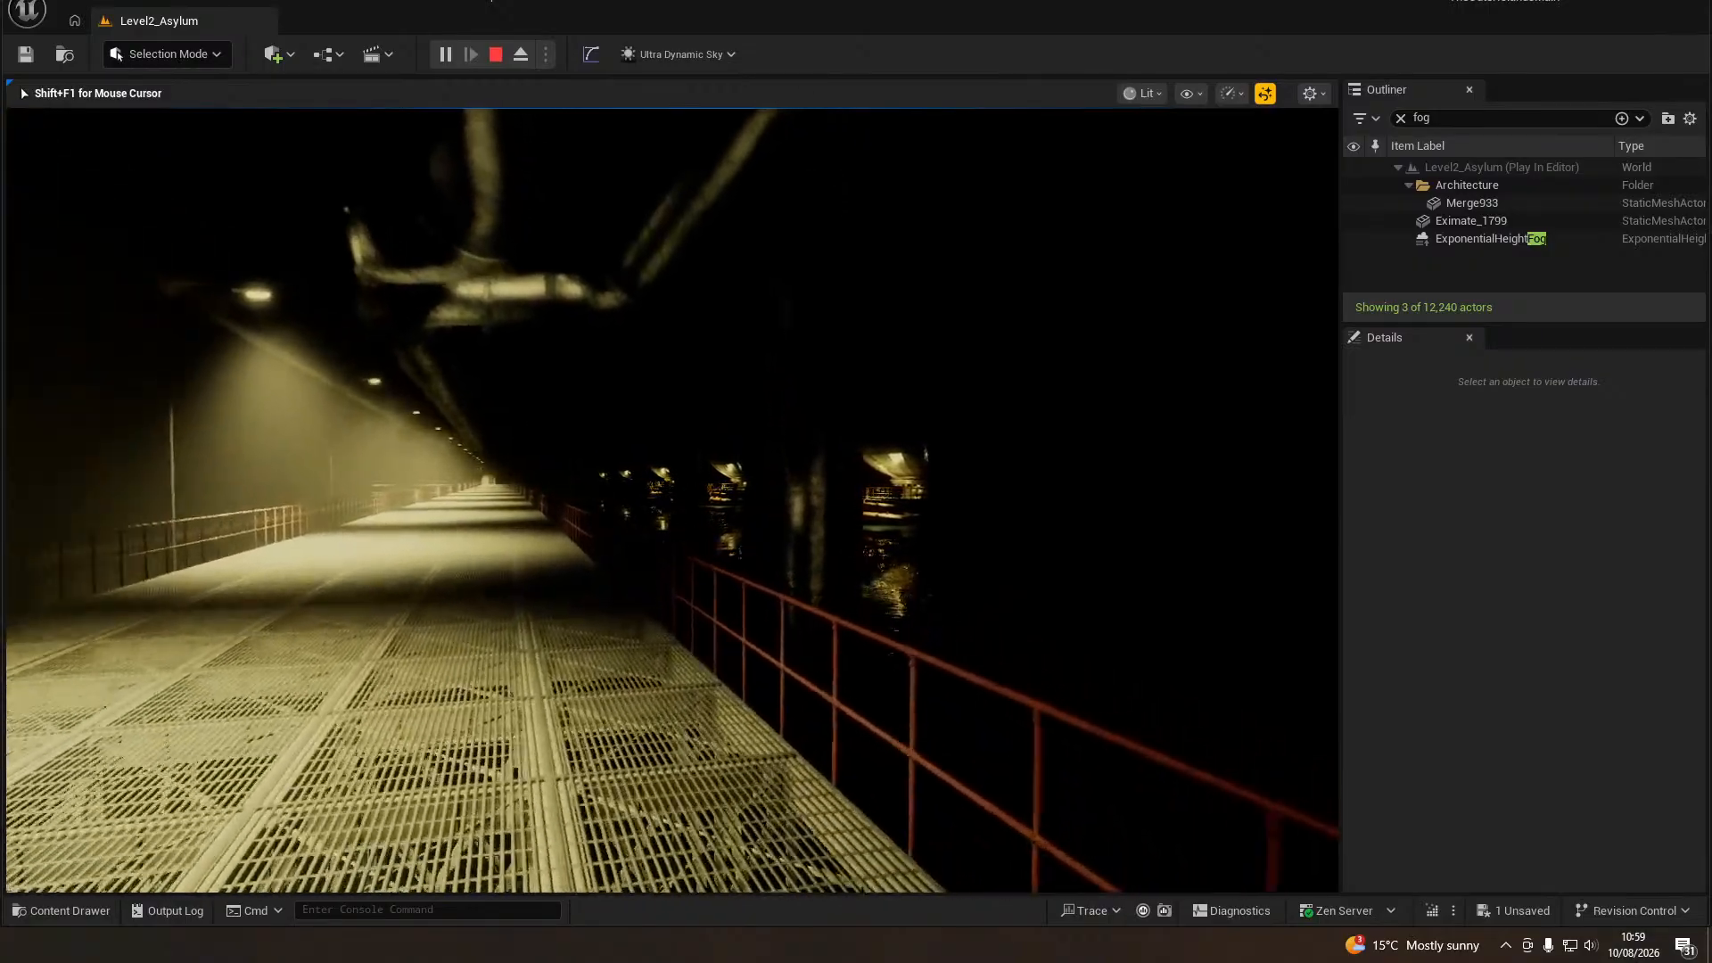
{"action": "key", "text": "w"}
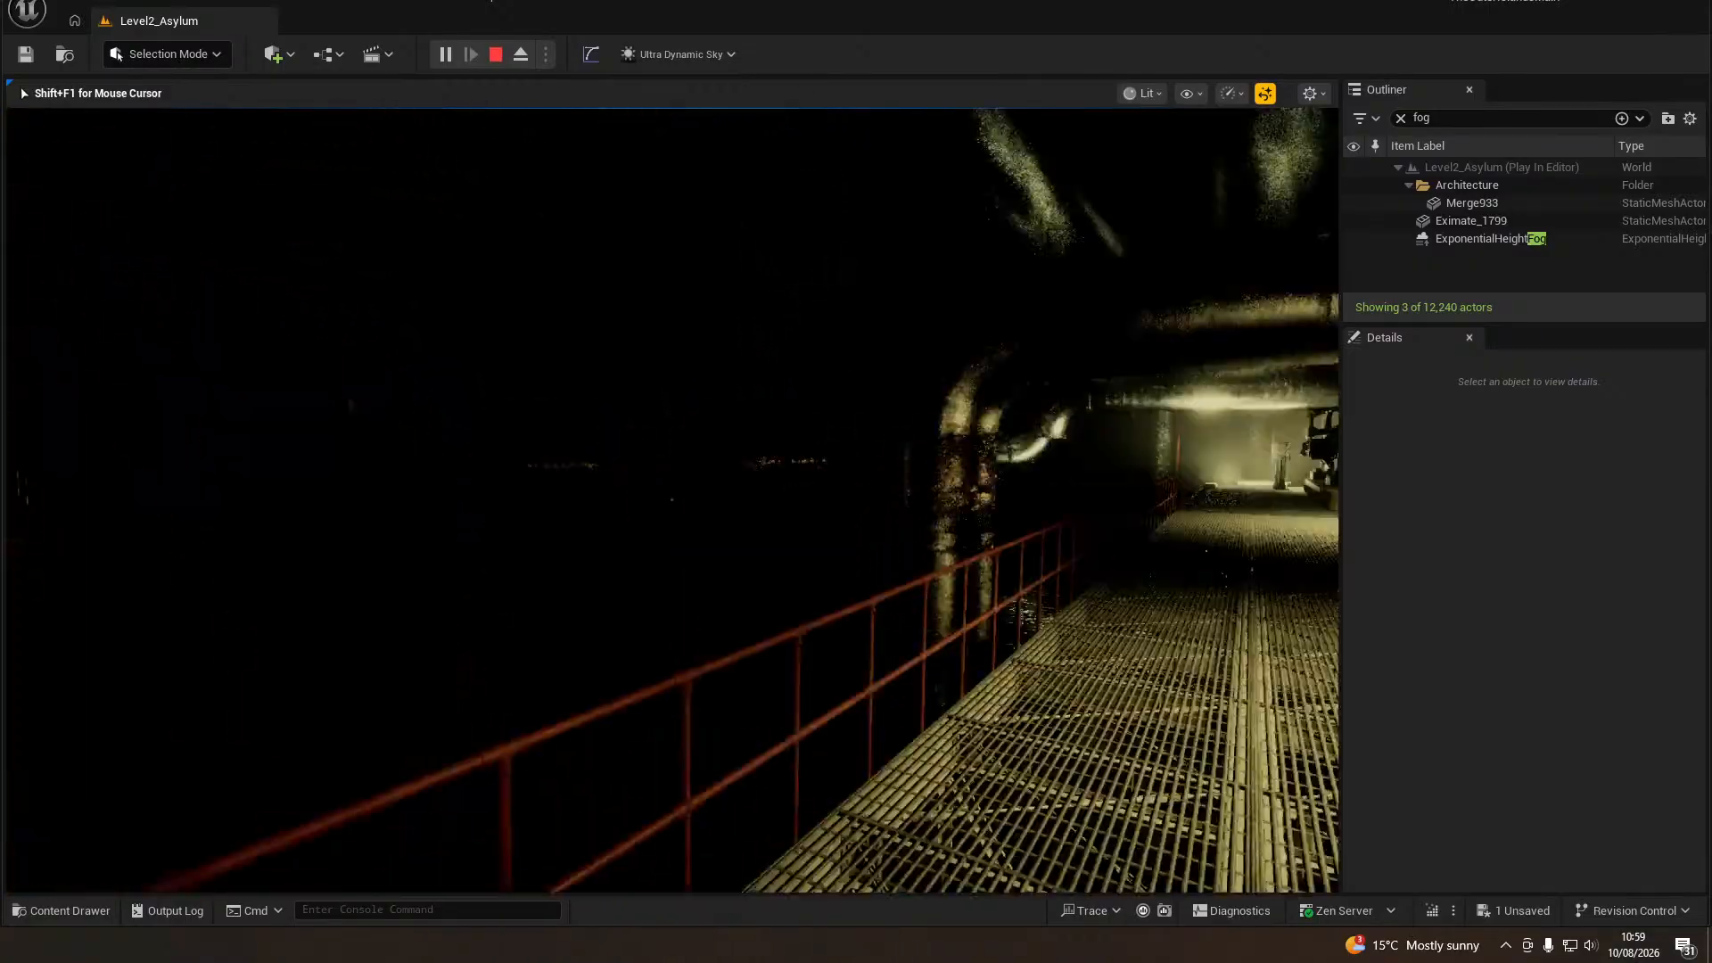
{"action": "key", "text": "w"}
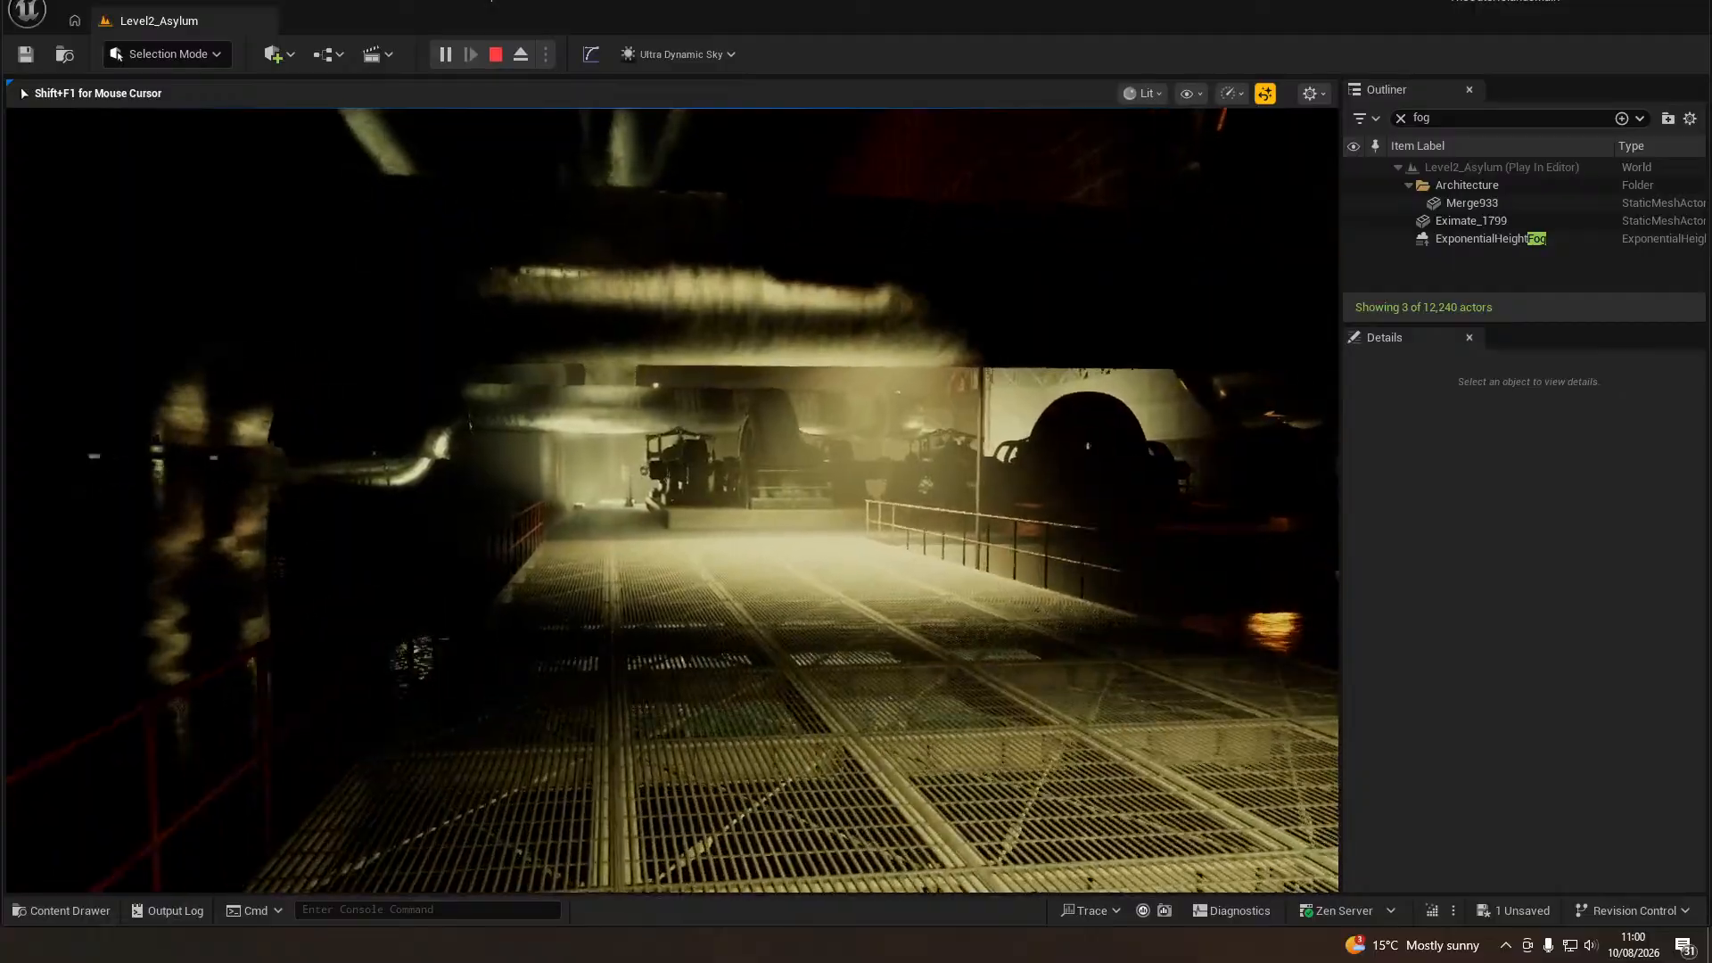
{"action": "key", "text": "w"}
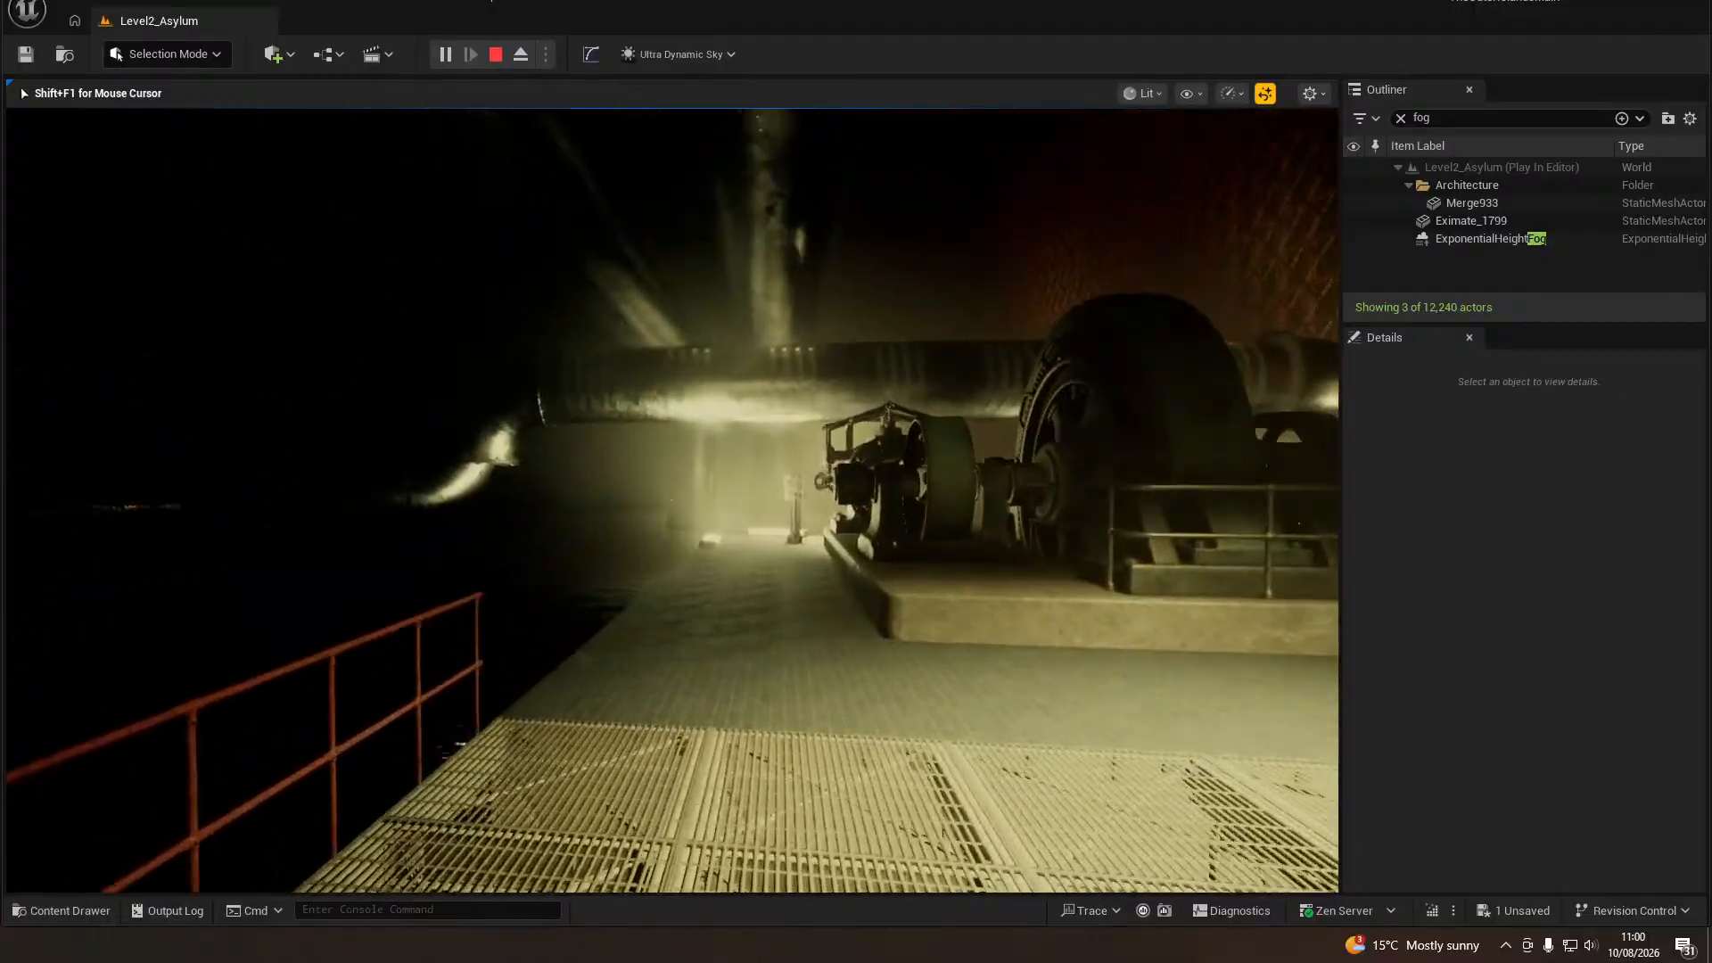
{"action": "key", "text": "w"}
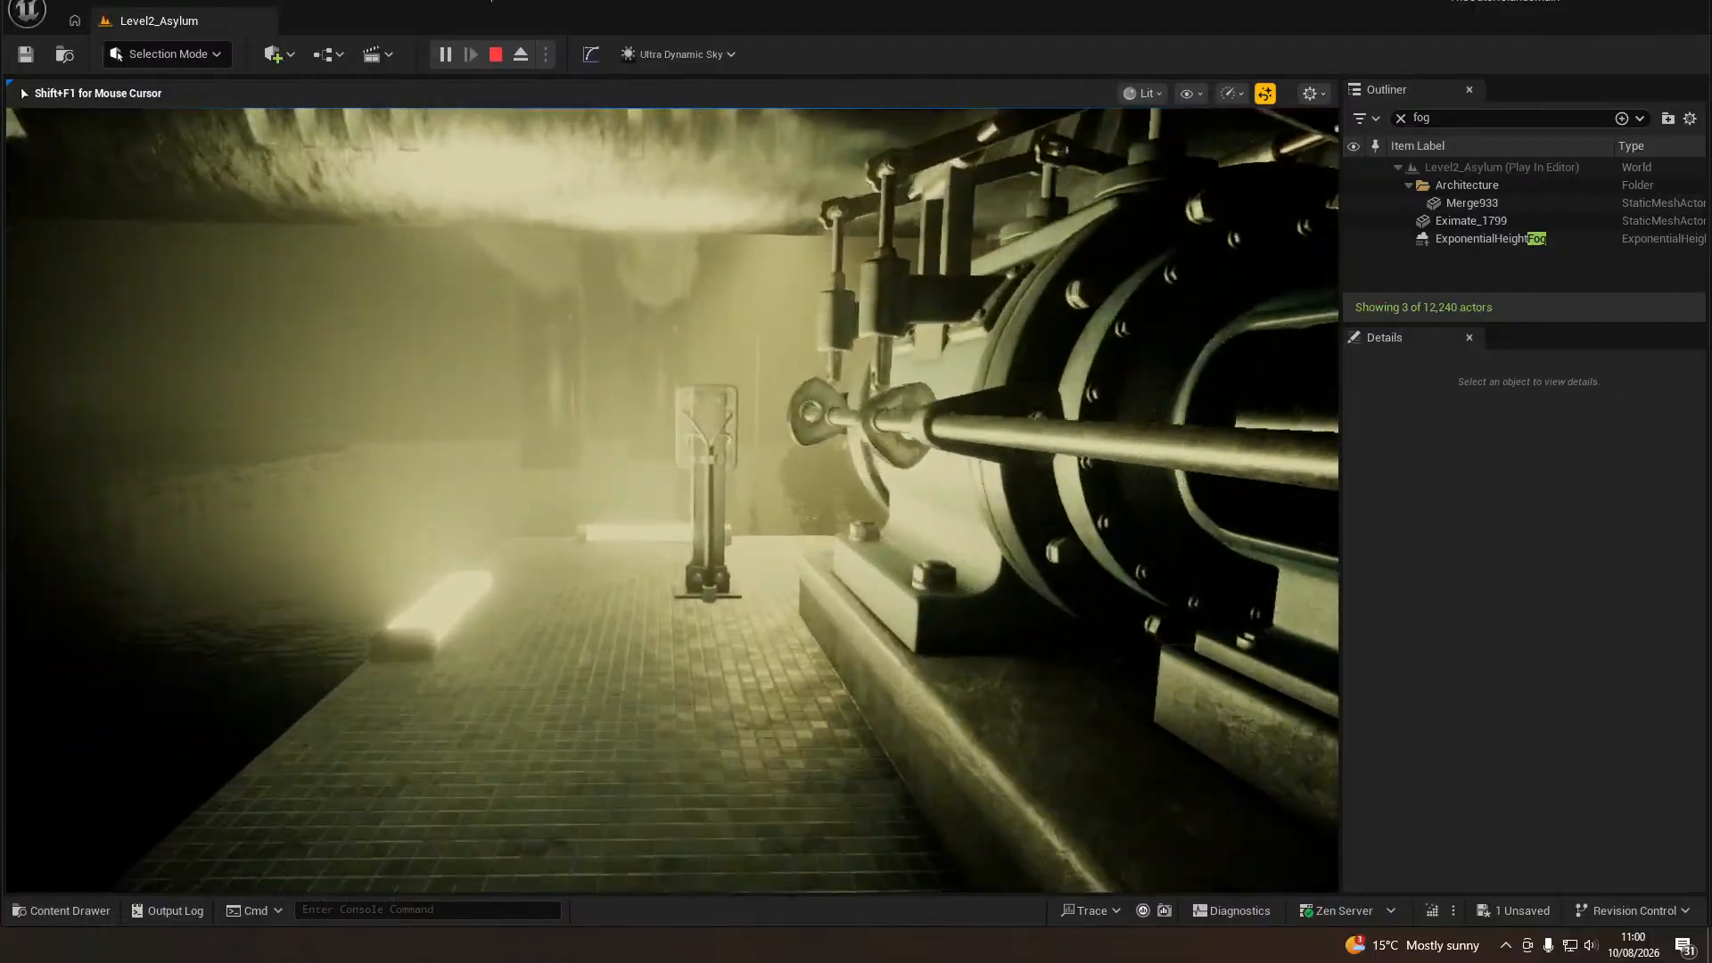
{"action": "key", "text": "w"}
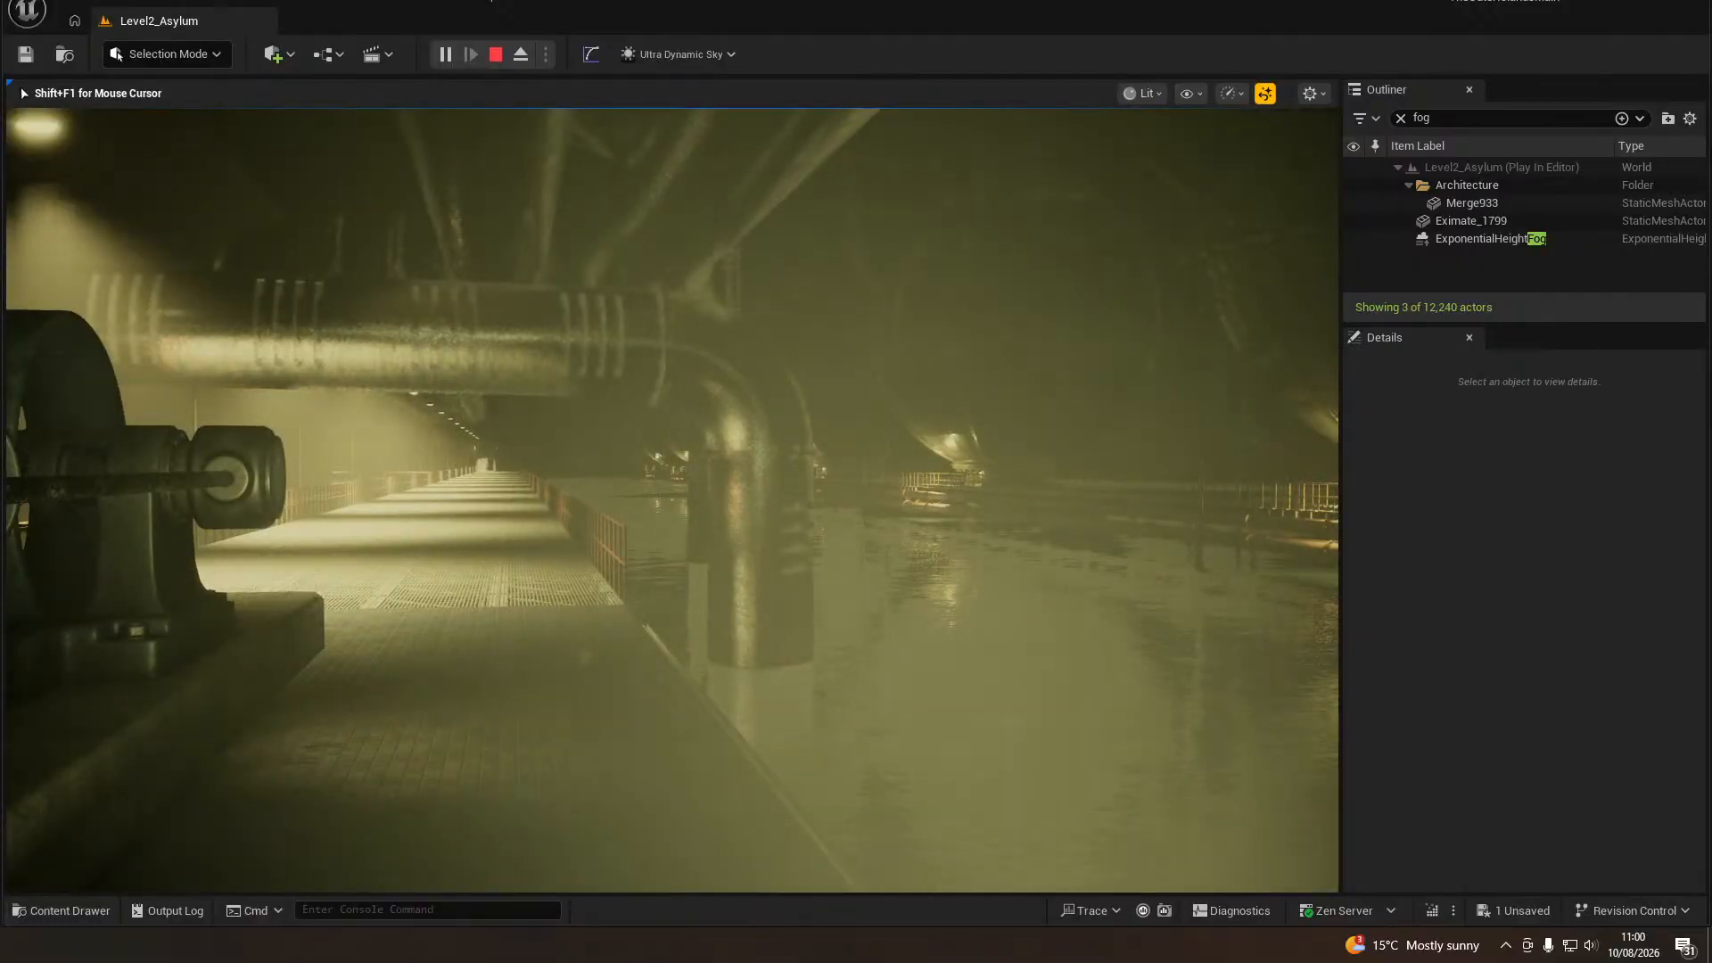
Back away along the platform, examine the lighting around the pump row and hanging pipe, and end the play session.
{"action": "key", "text": "s"}
{"action": "key", "text": "s"}
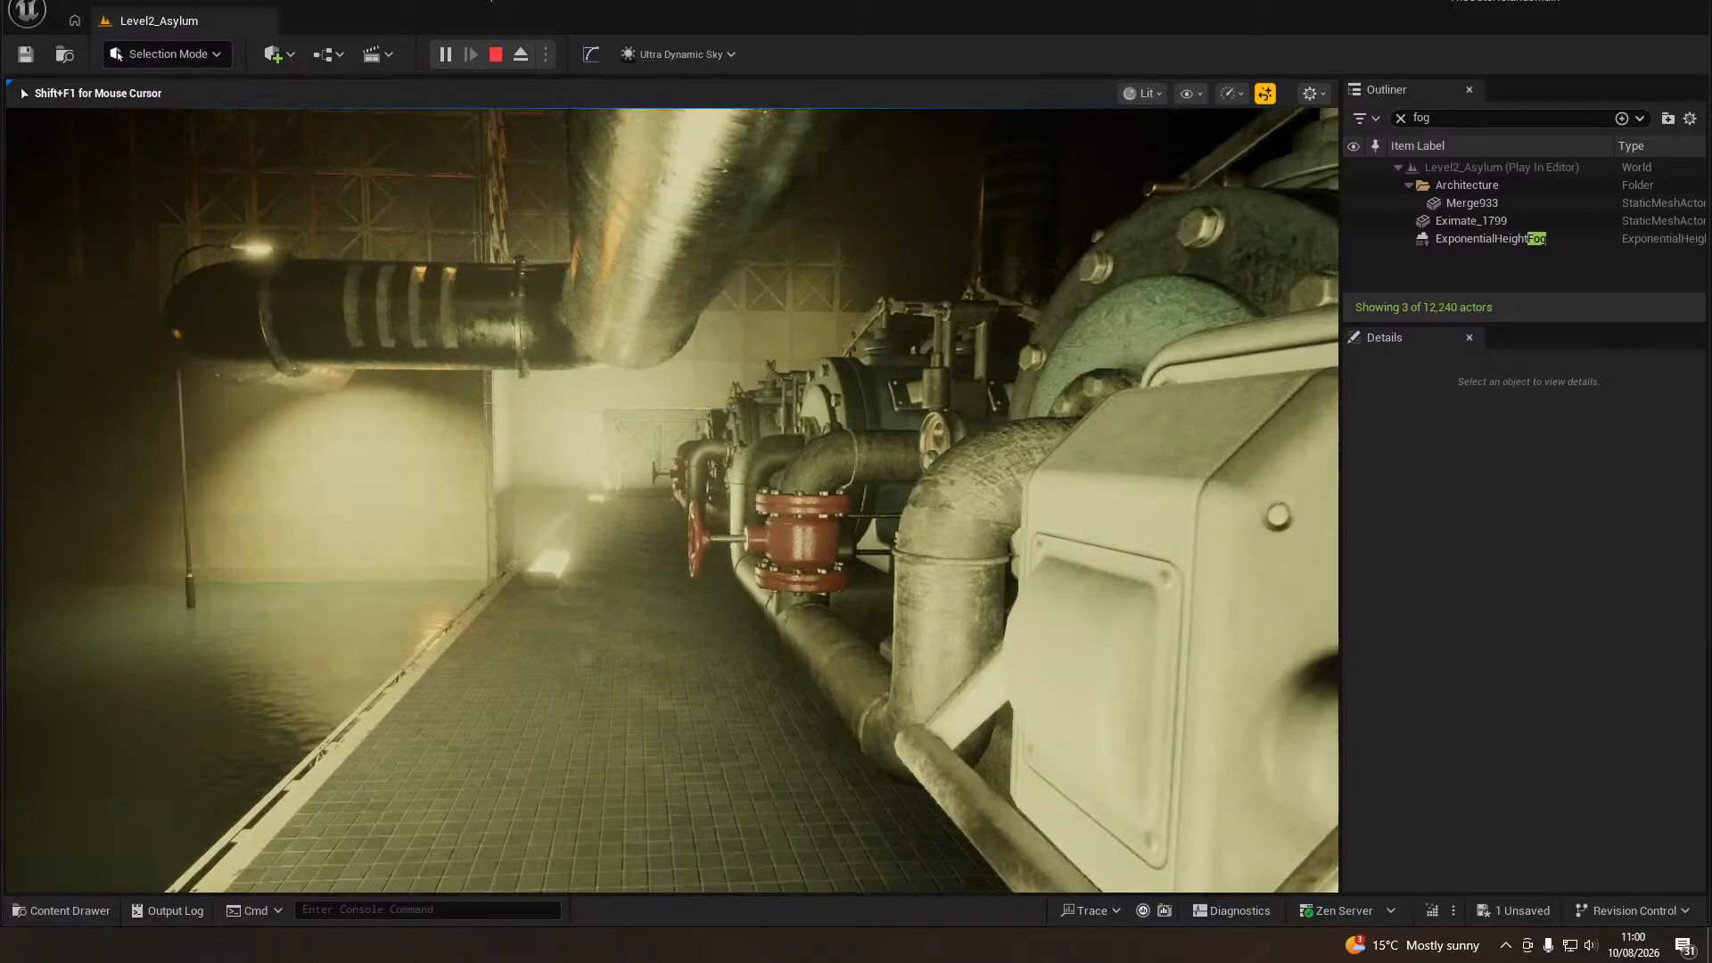
{"action": "key", "text": "w"}
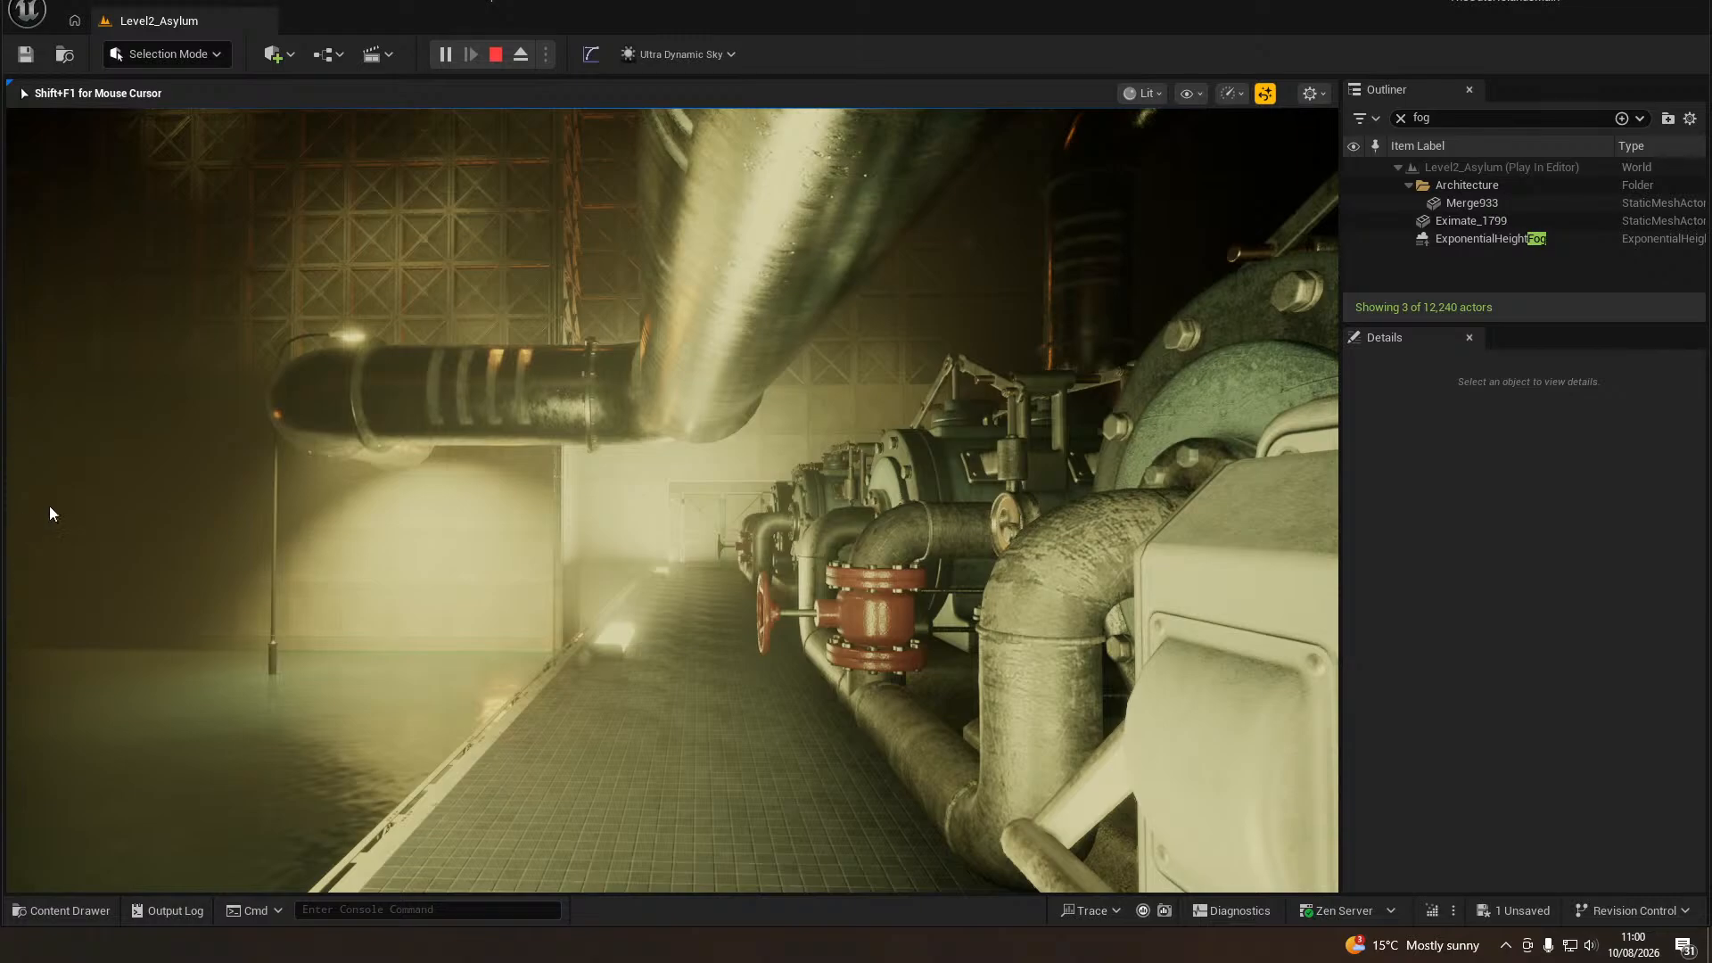
{"action": "key", "text": "Escape"}
Delete the street lamp B_StreetLamp_28 standing in the water beside the large bent pipe.
{"action": "right_click_drag", "start_coordinate": [286, 592], "coordinate": [406, 660]}
{"action": "key", "text": "a"}
{"action": "key", "text": "e"}
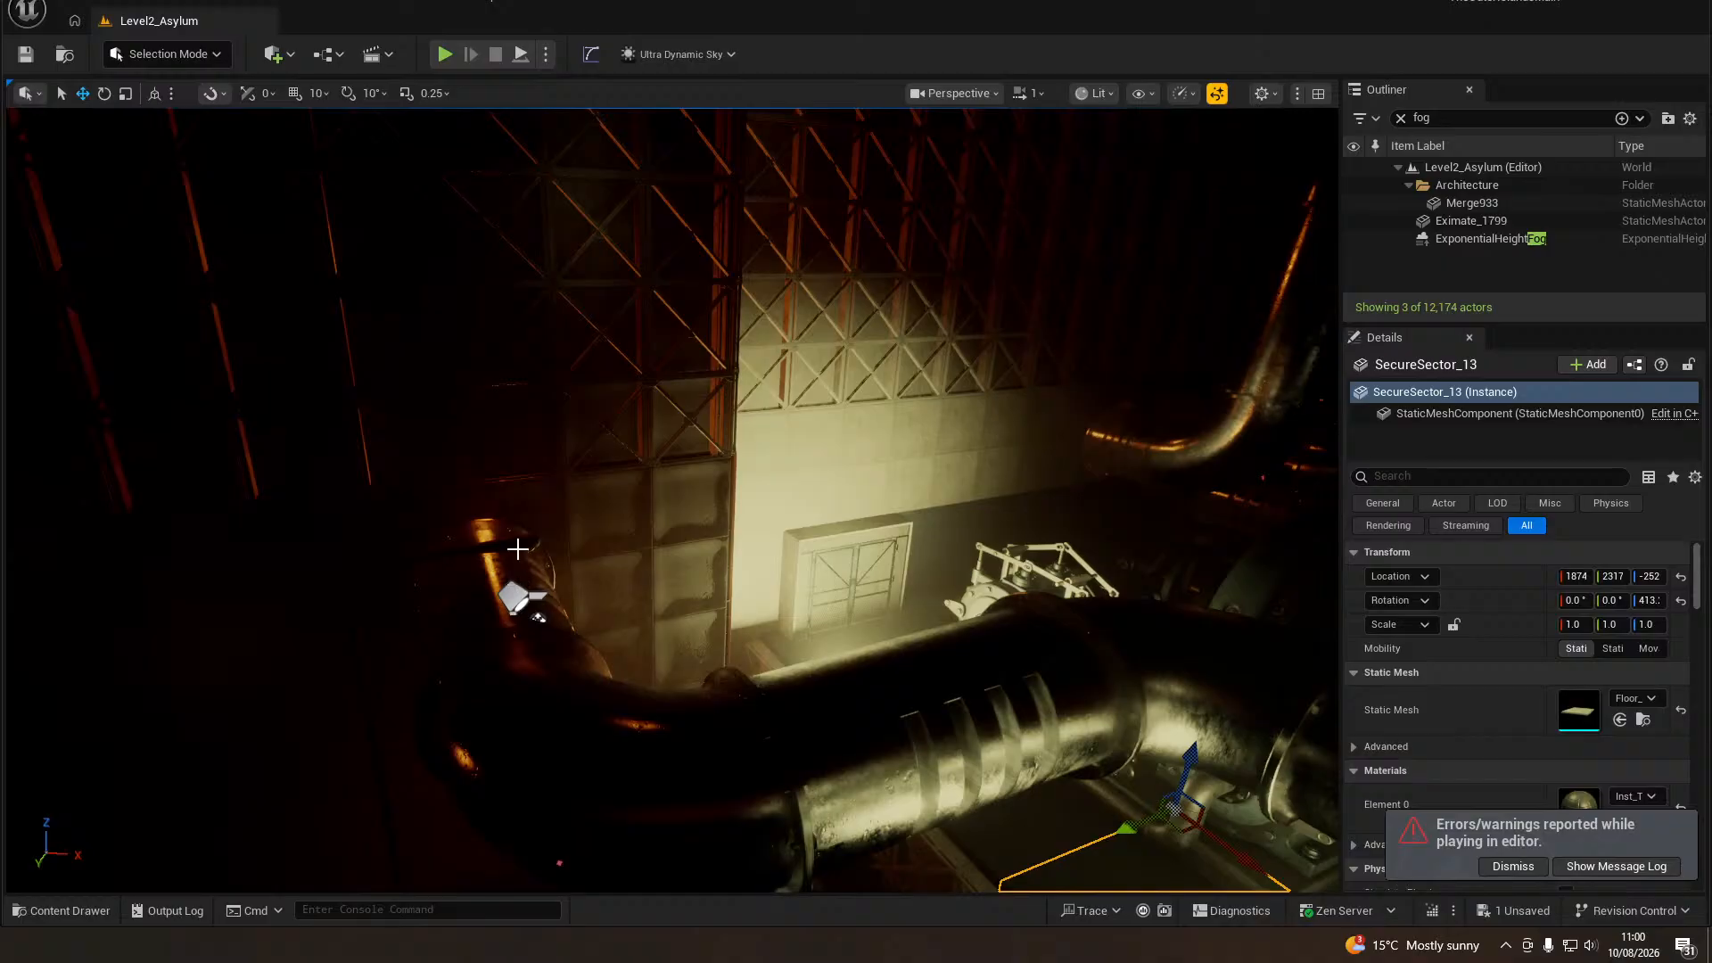
{"action": "left_click", "coordinate": [518, 549]}
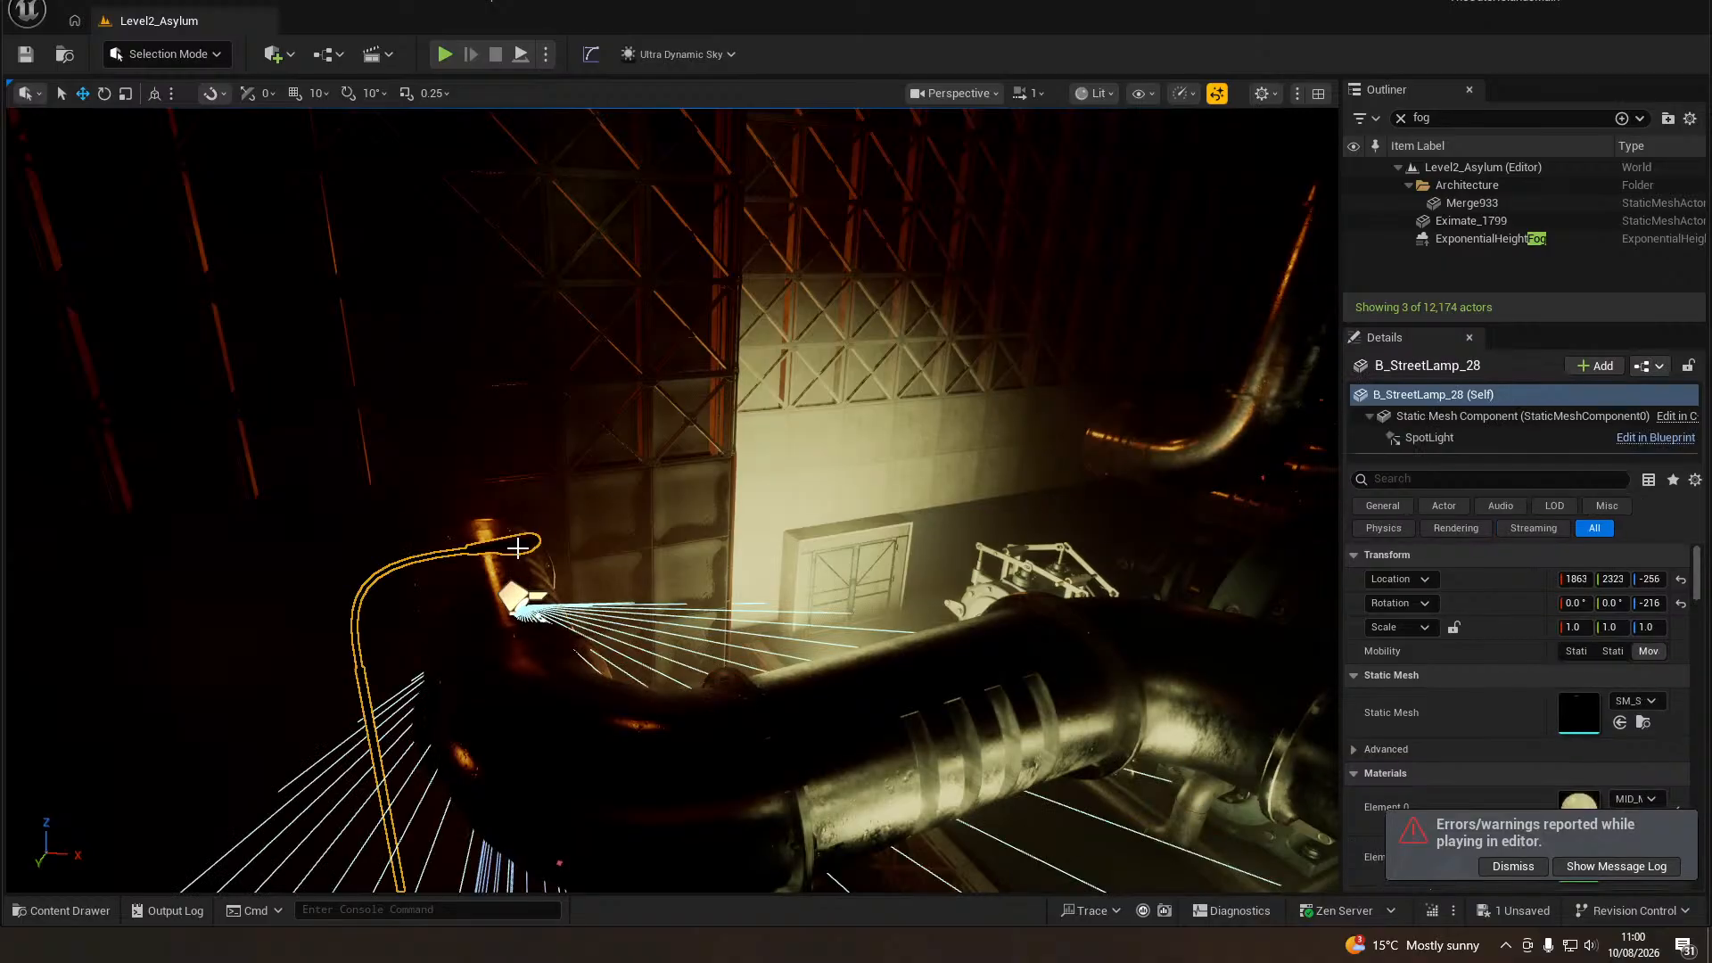
{"action": "right_click", "coordinate": [518, 548]}
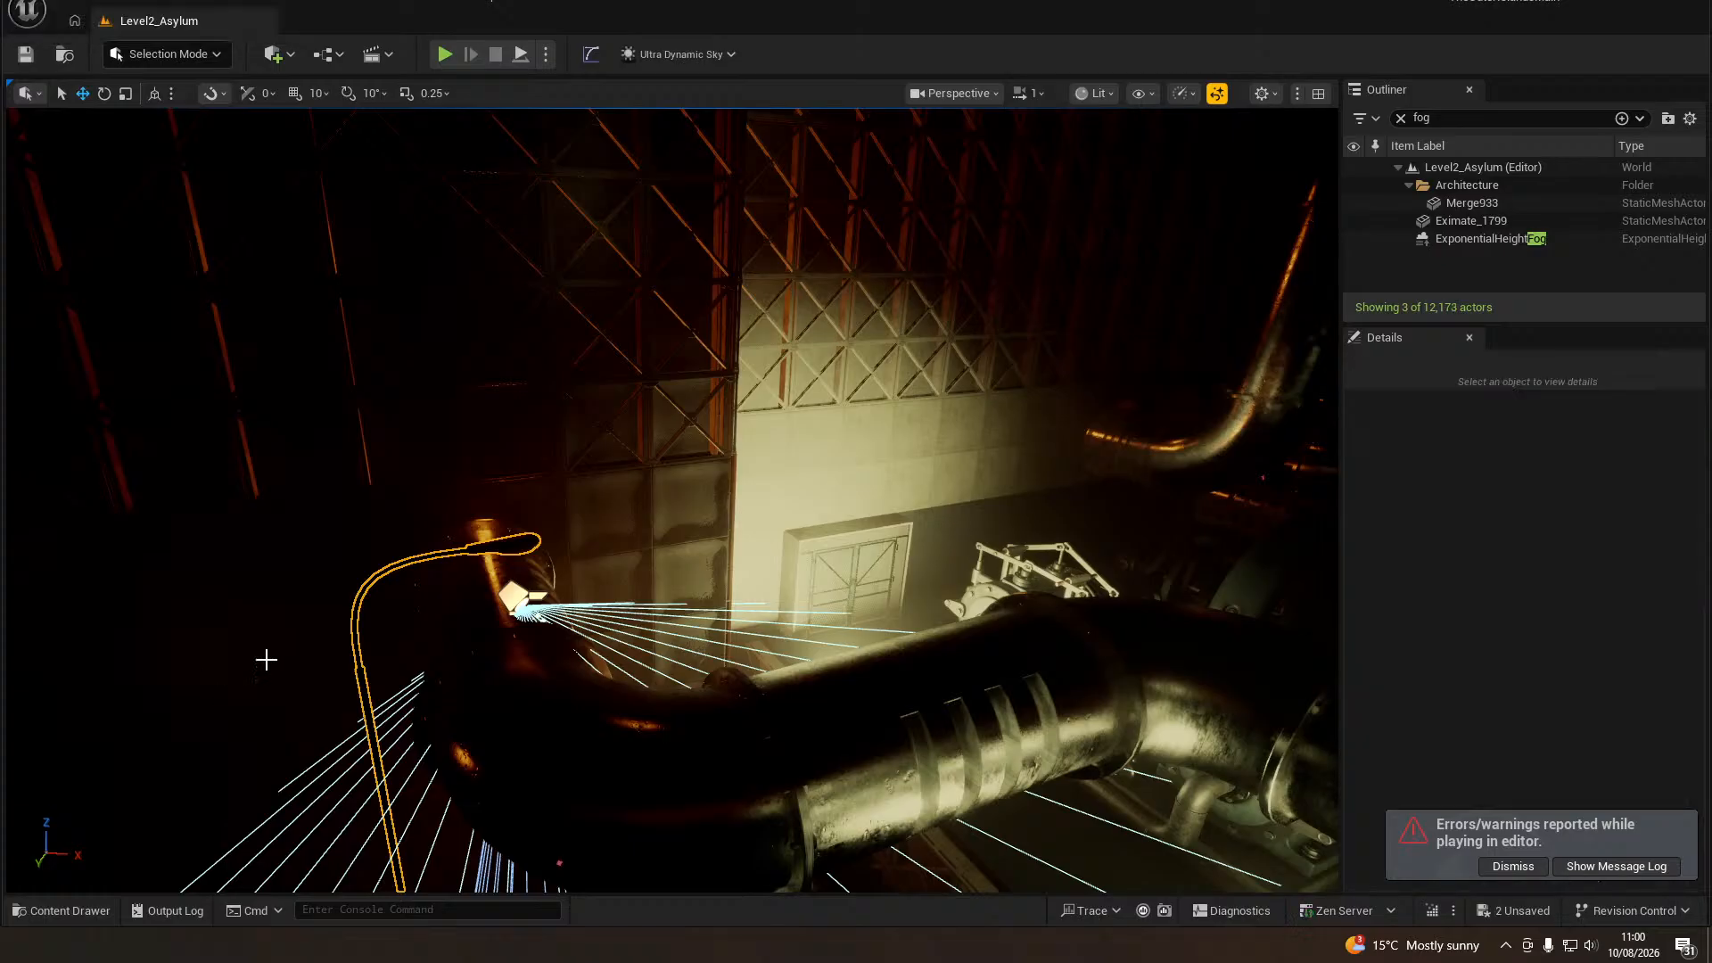
{"action": "key", "text": "Delete"}
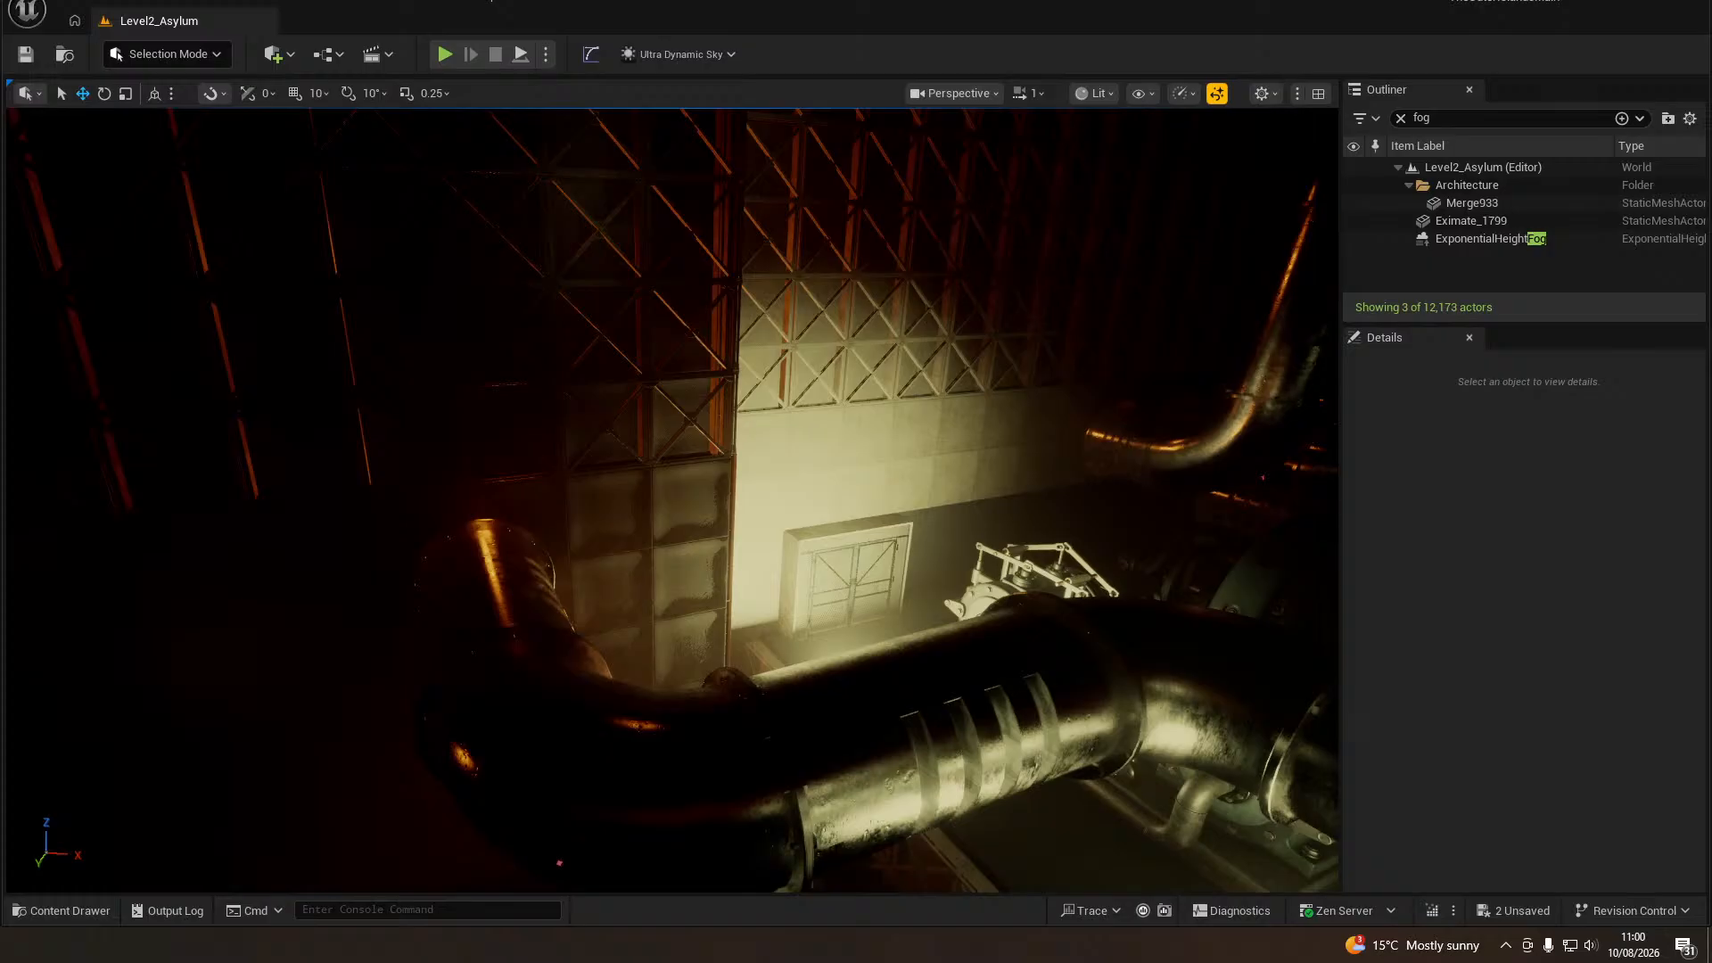
Delete two floor lamps from the pump platform: the one near the far door and B_SciFiLamp26 on the water-side edge.
{"action": "right_click_drag", "start_coordinate": [419, 544], "coordinate": [526, 619]}
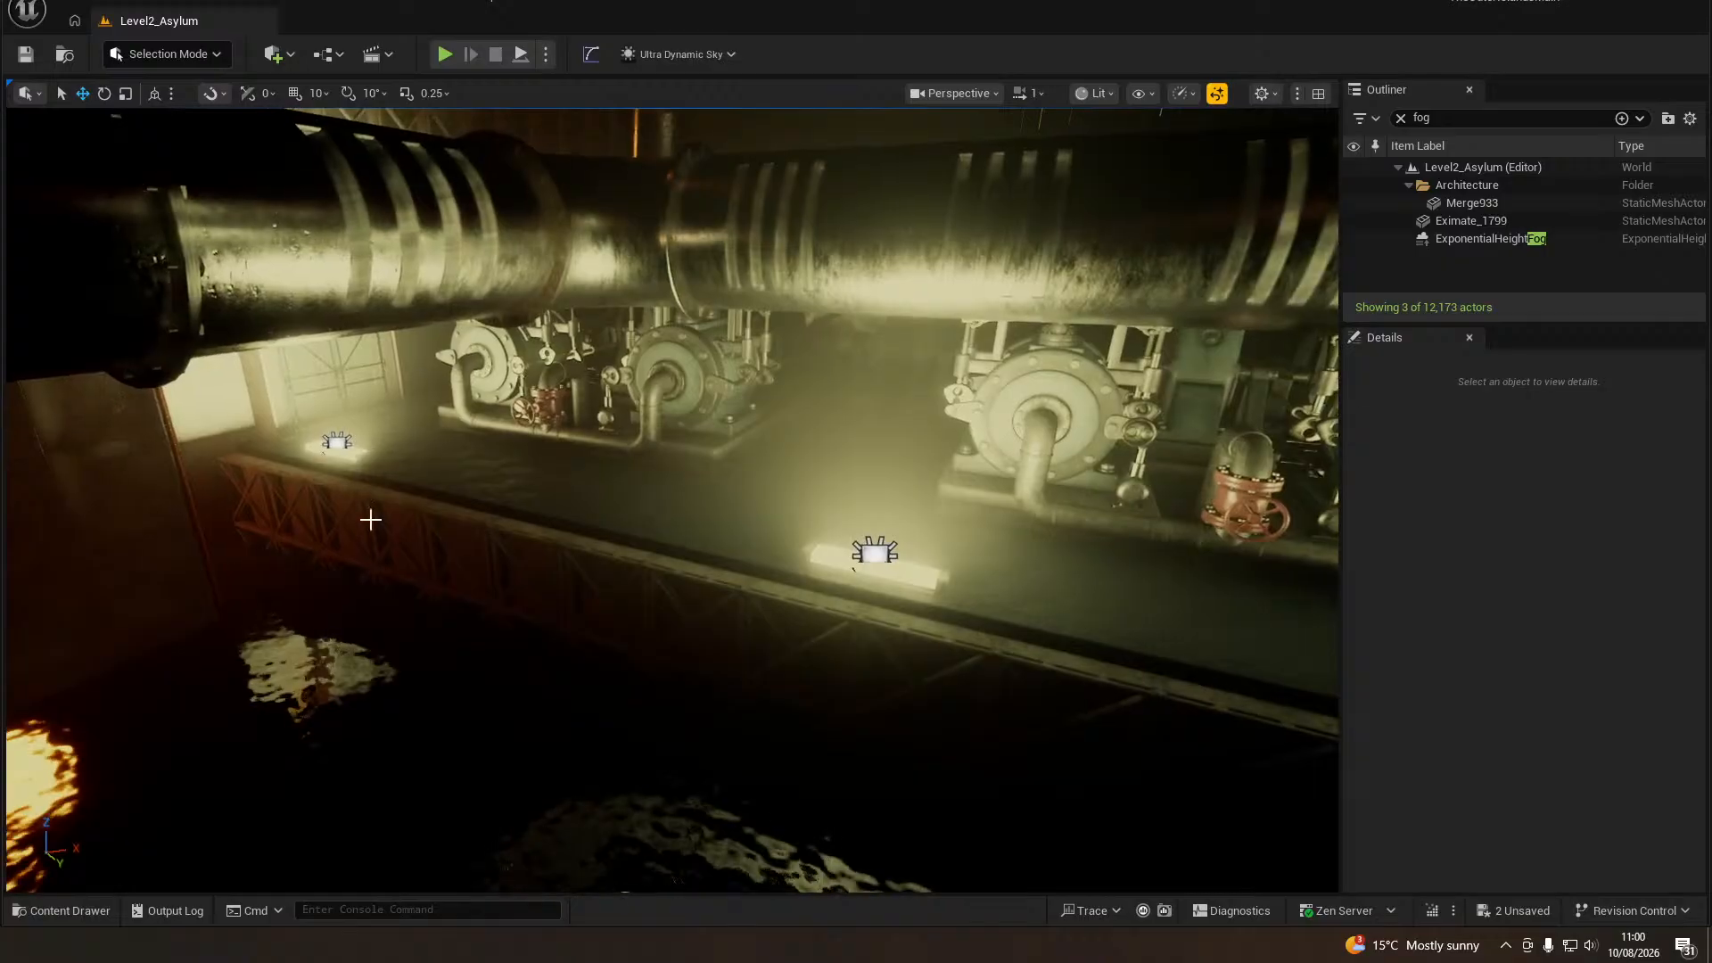
{"action": "left_click", "coordinate": [335, 443]}
{"action": "key", "text": "Delete"}
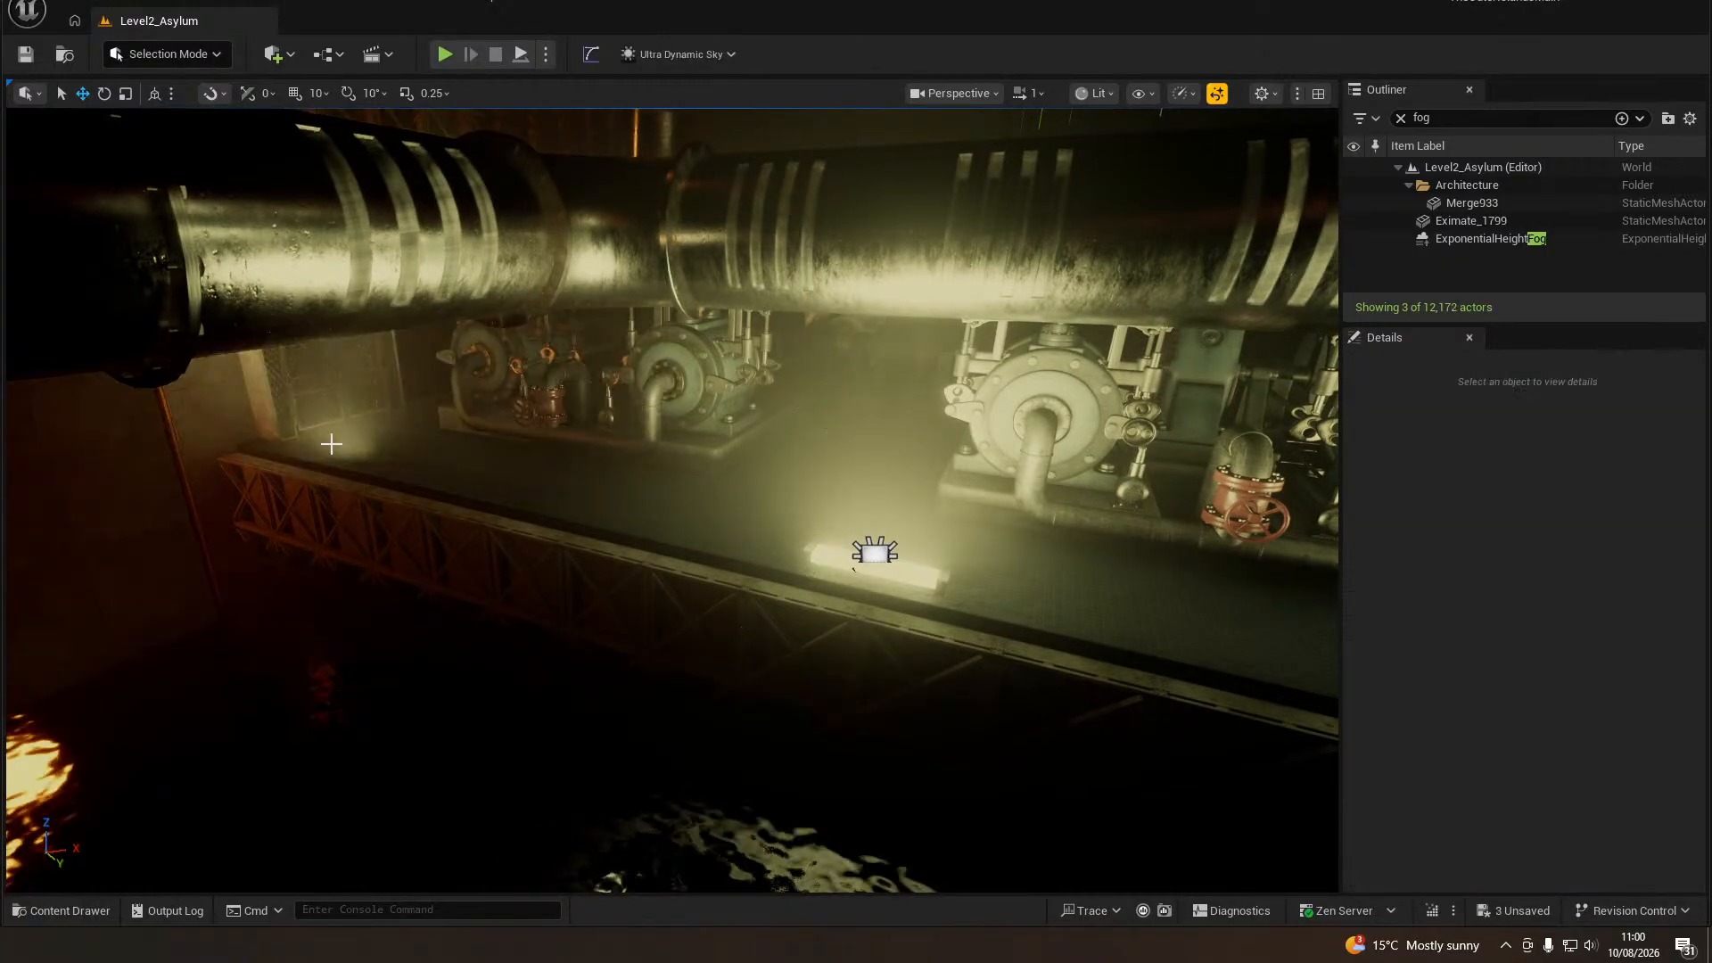
{"action": "mouse_move", "coordinate": [334, 443]}
{"action": "right_mouse_down"}
{"action": "mouse_move", "coordinate": [419, 491]}
{"action": "mouse_move", "coordinate": [446, 486]}
{"action": "mouse_move", "coordinate": [356, 450]}
{"action": "right_mouse_up"}
{"action": "left_click", "coordinate": [732, 545]}
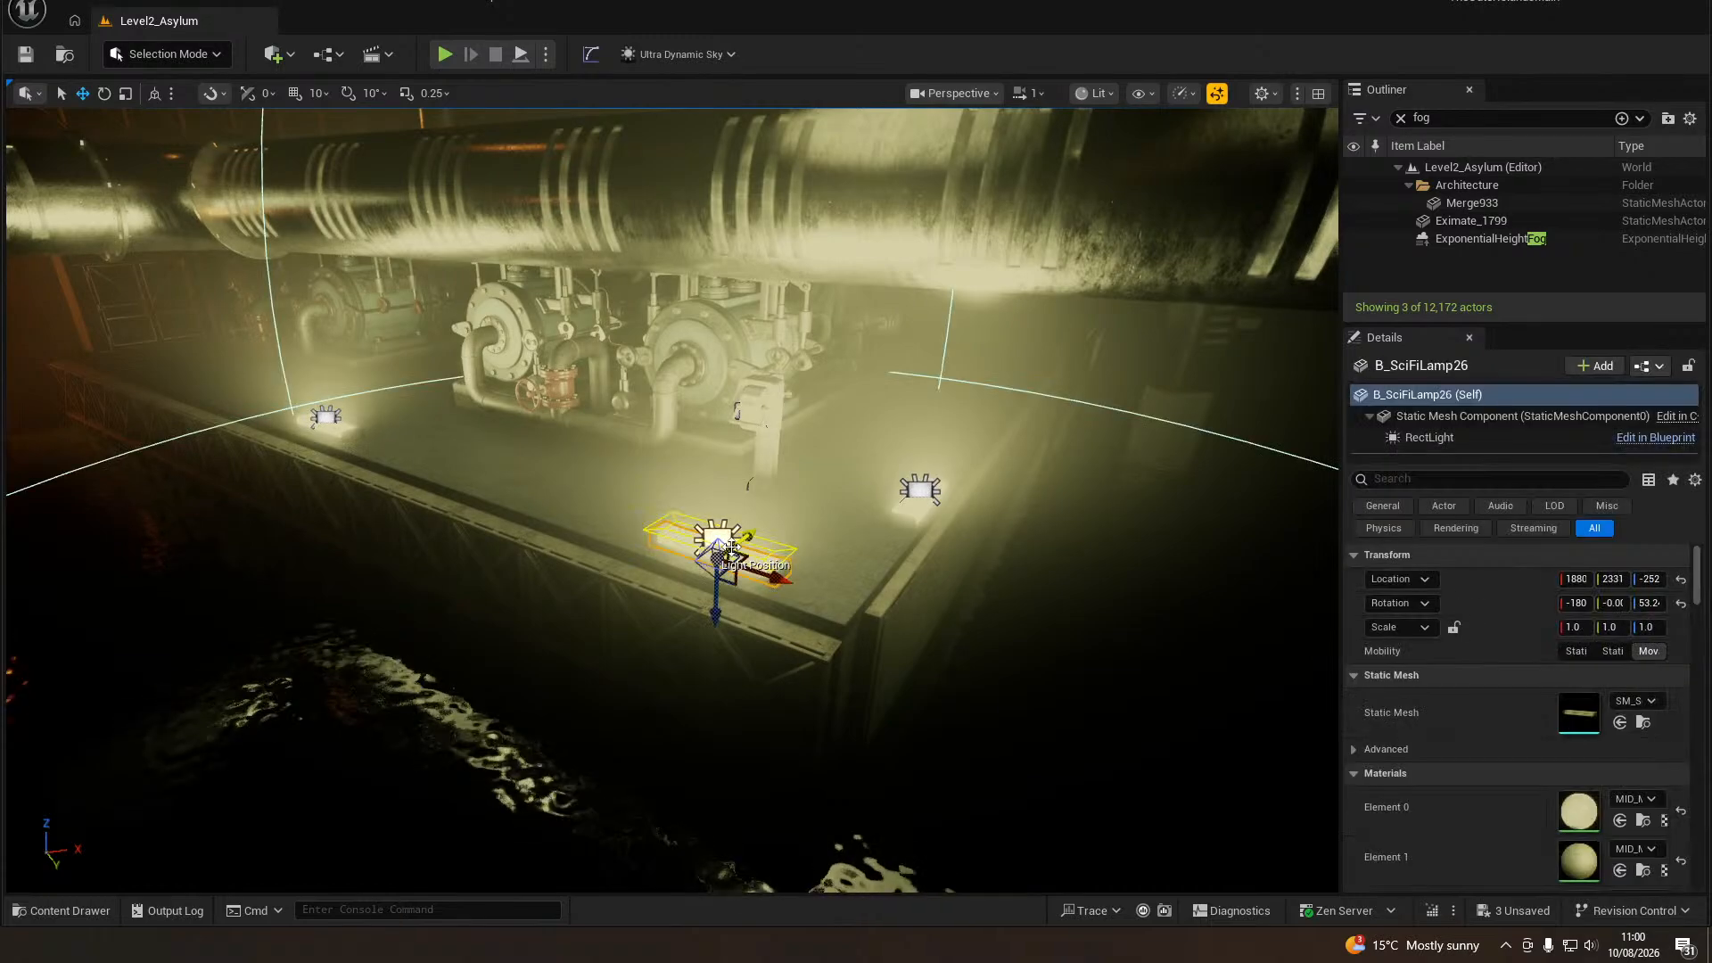
{"action": "key", "text": "Delete"}
Move the floor lamp B_SciFiLamp27 along the platform's end edge, farther away from the lever post.
{"action": "right_click_drag", "start_coordinate": [752, 546], "coordinate": [629, 508]}
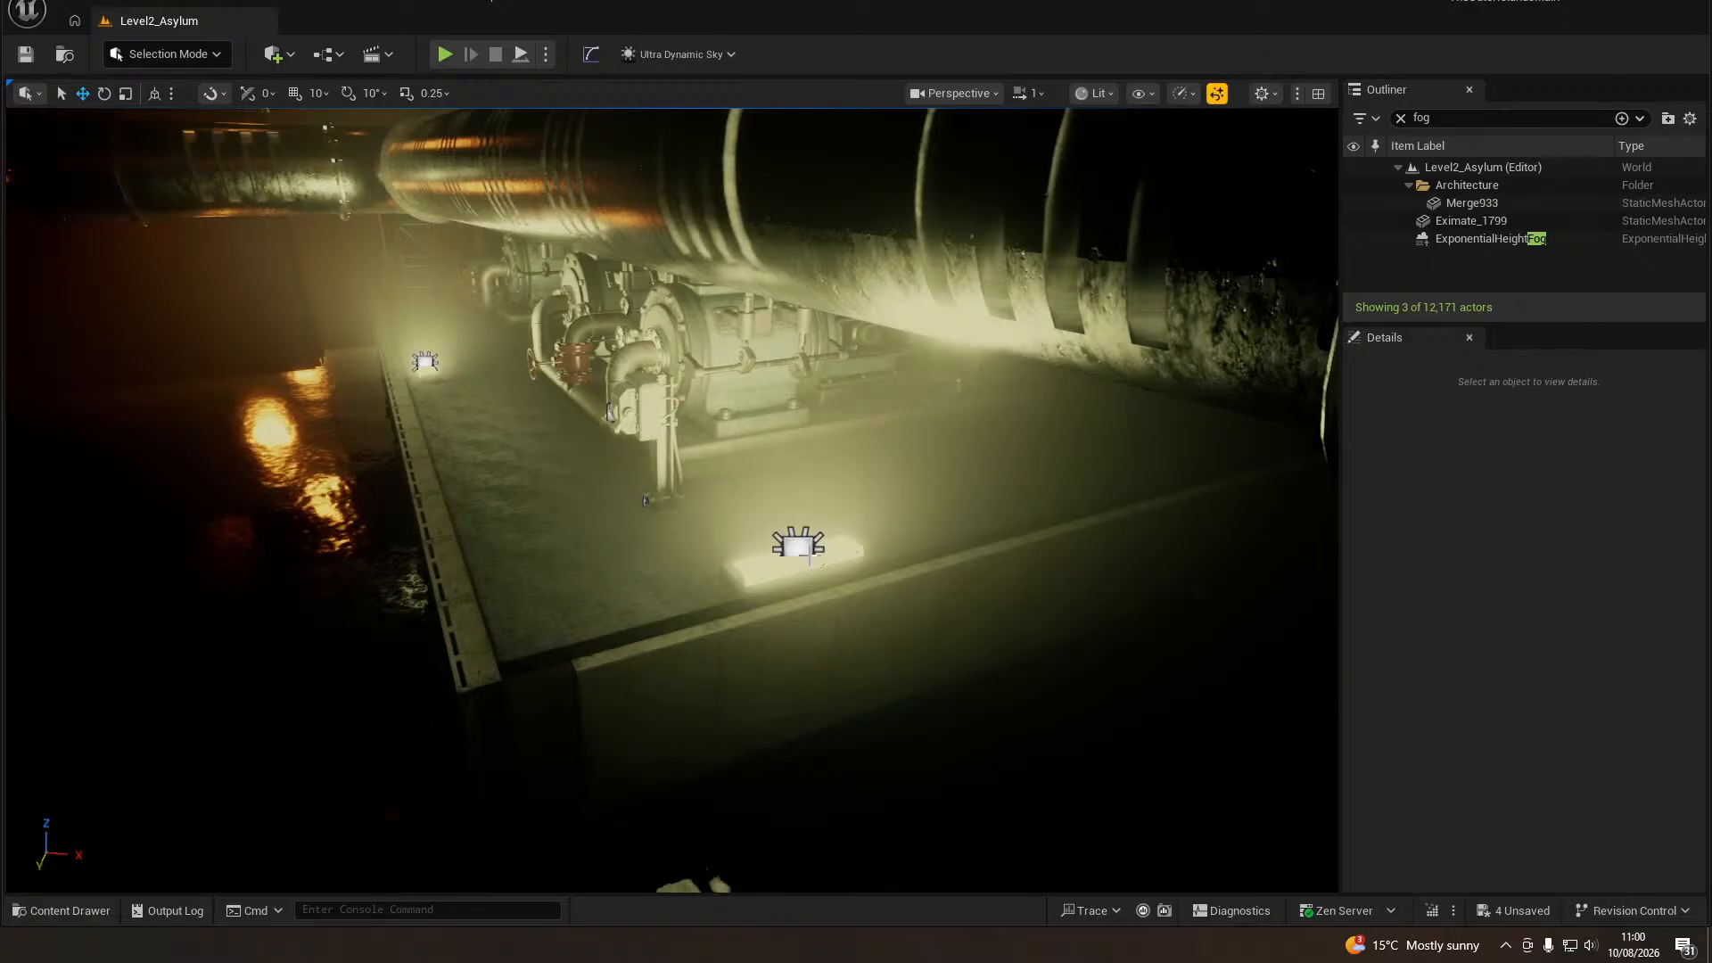
{"action": "left_click", "coordinate": [788, 550]}
{"action": "left_click_drag", "start_coordinate": [834, 558], "coordinate": [1055, 492]}
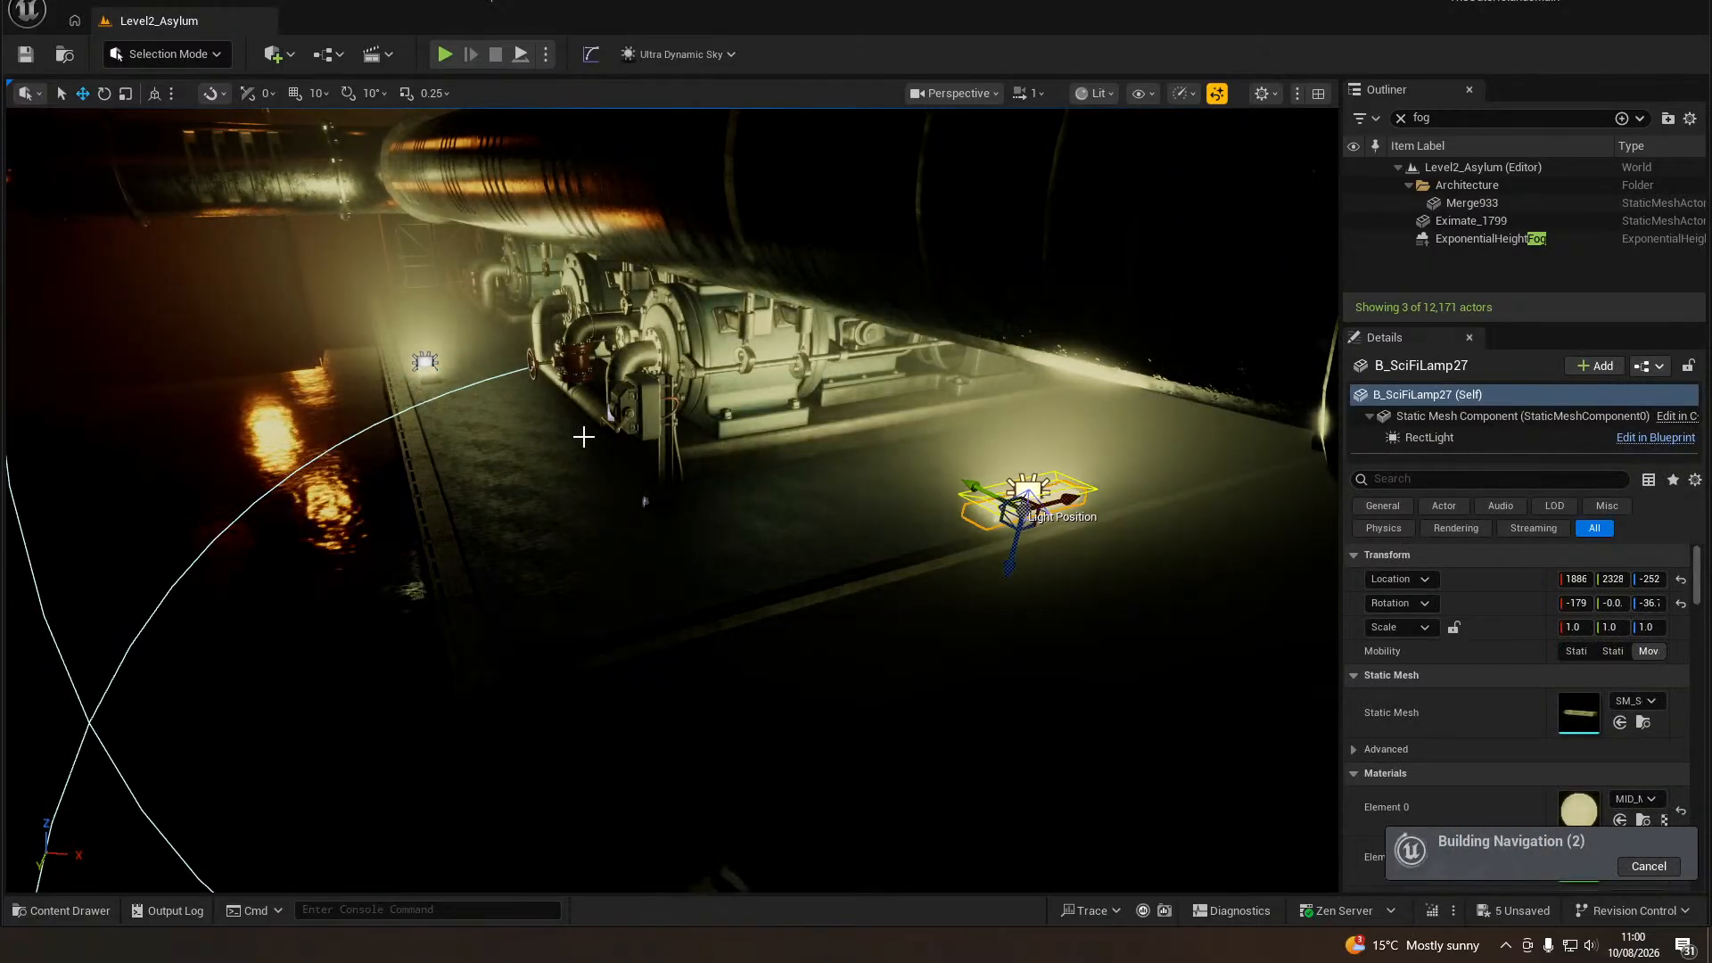
Play the level again from the tiled floor by the pumps and walk past the machines onto the bridge.
{"action": "right_click_drag", "start_coordinate": [584, 437], "coordinate": [600, 699]}
{"action": "right_click", "coordinate": [646, 799]}
{"action": "key", "text": "Escape"}
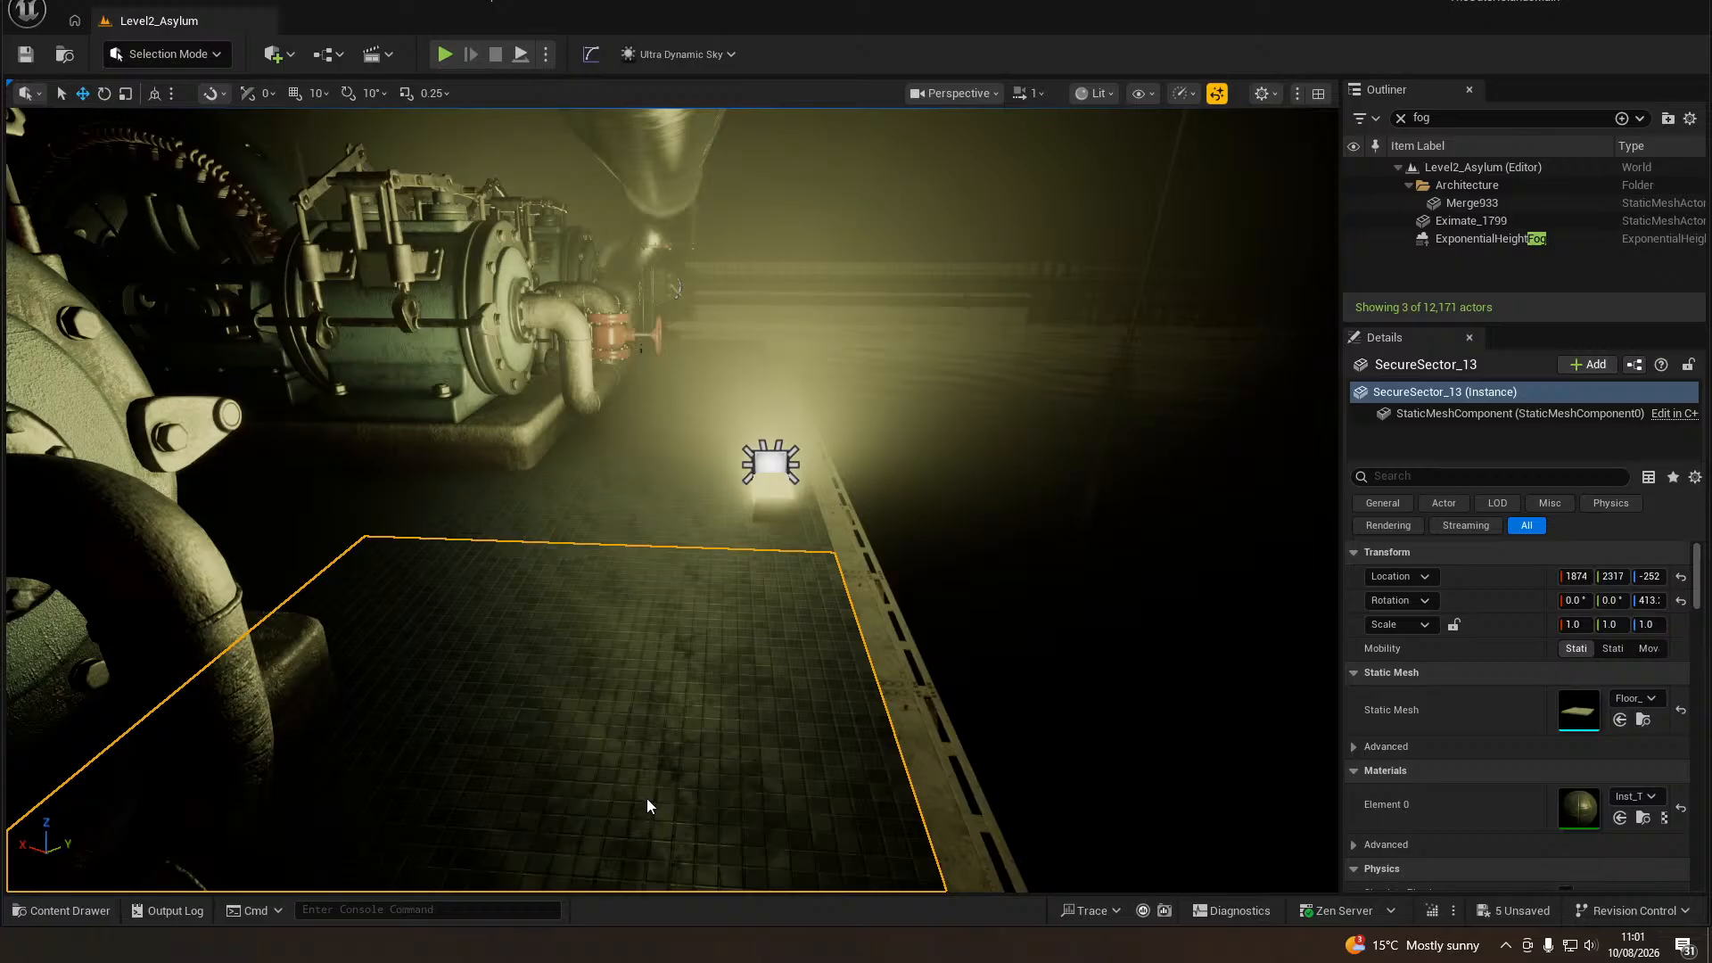
{"action": "key", "text": "alt+p"}
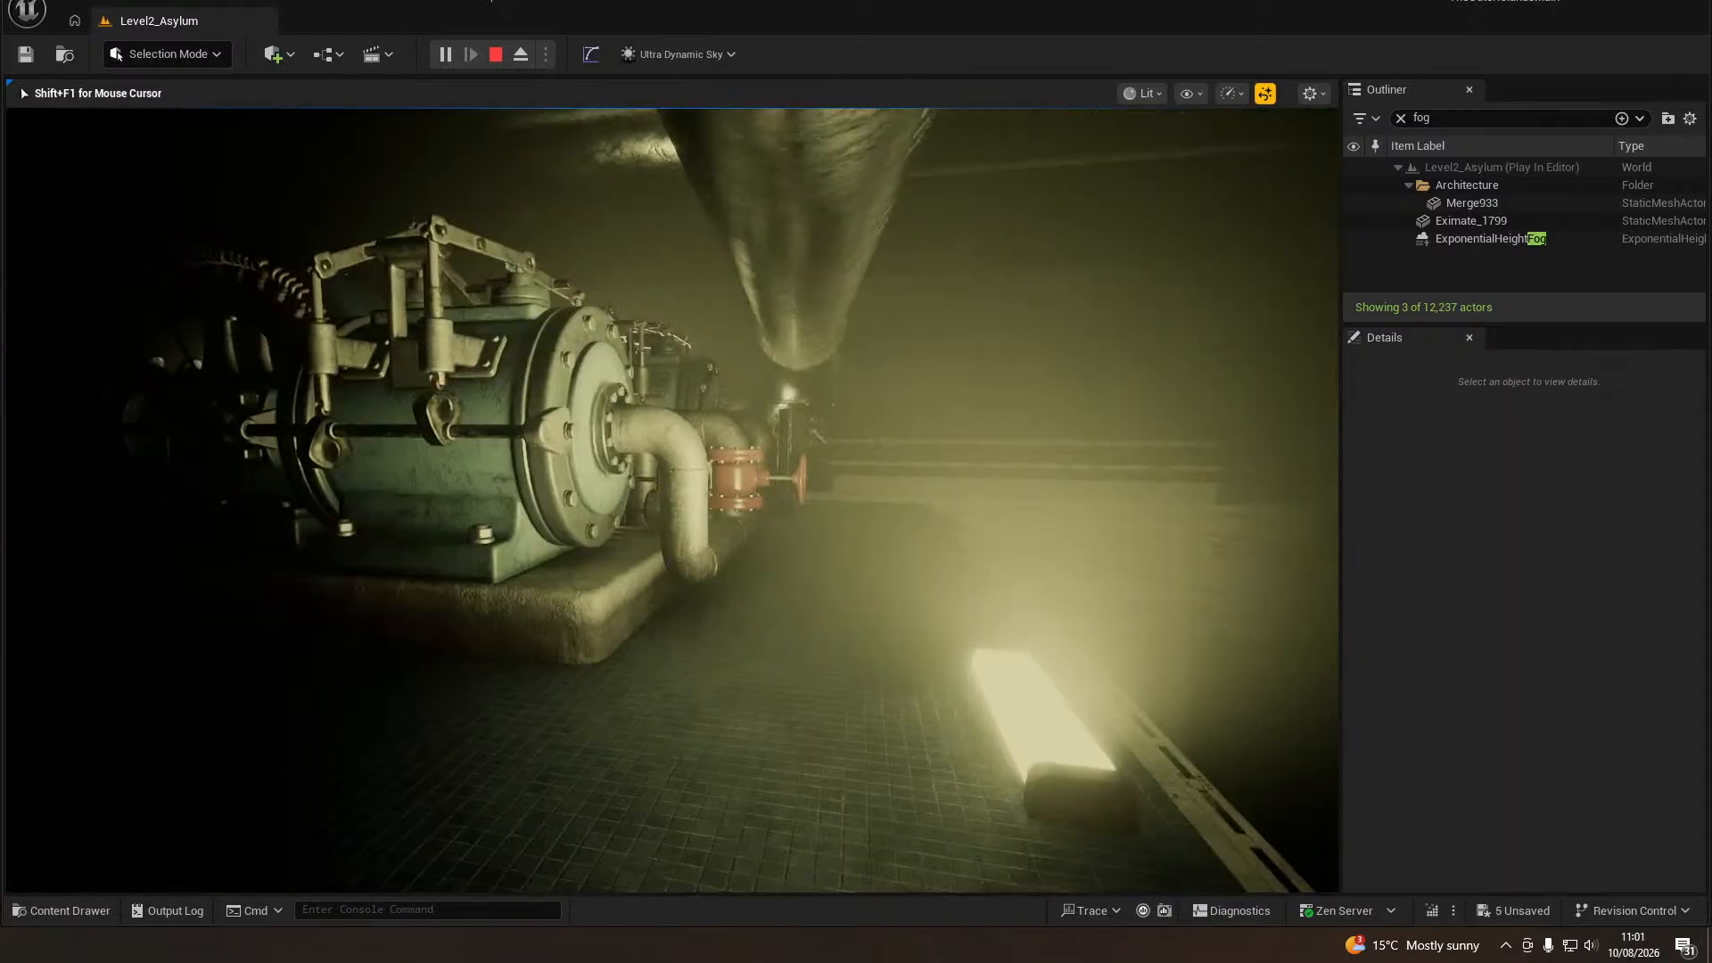
{"action": "key", "text": "w"}
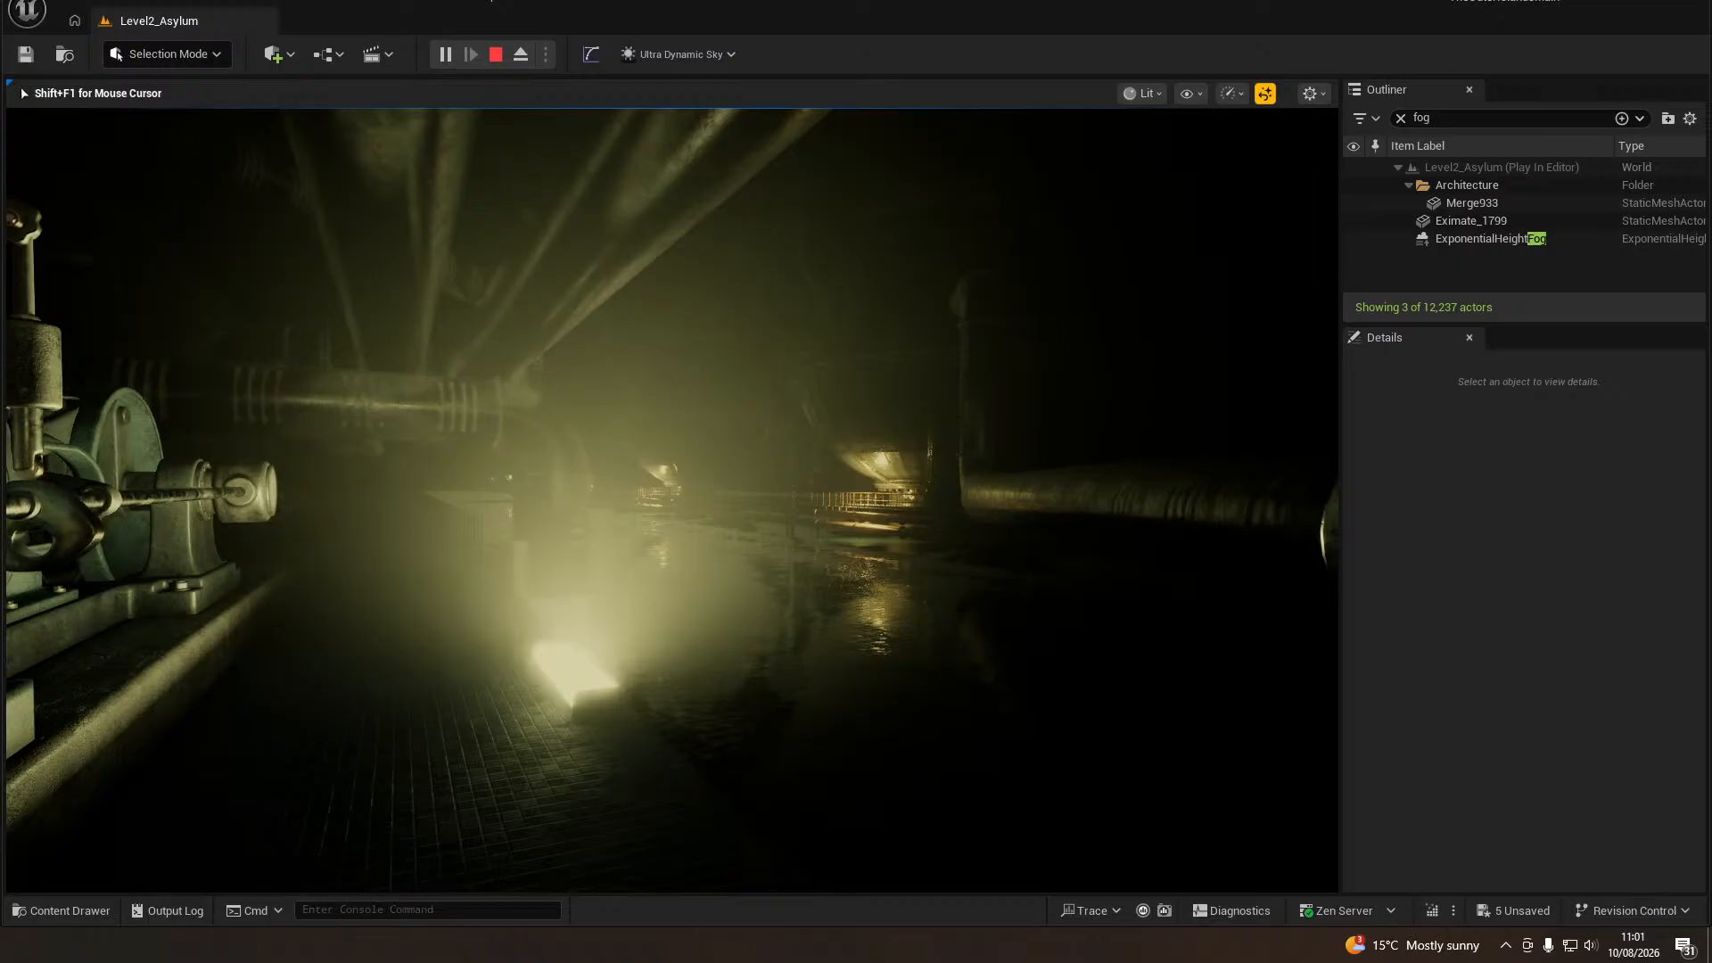
{"action": "key", "text": "w"}
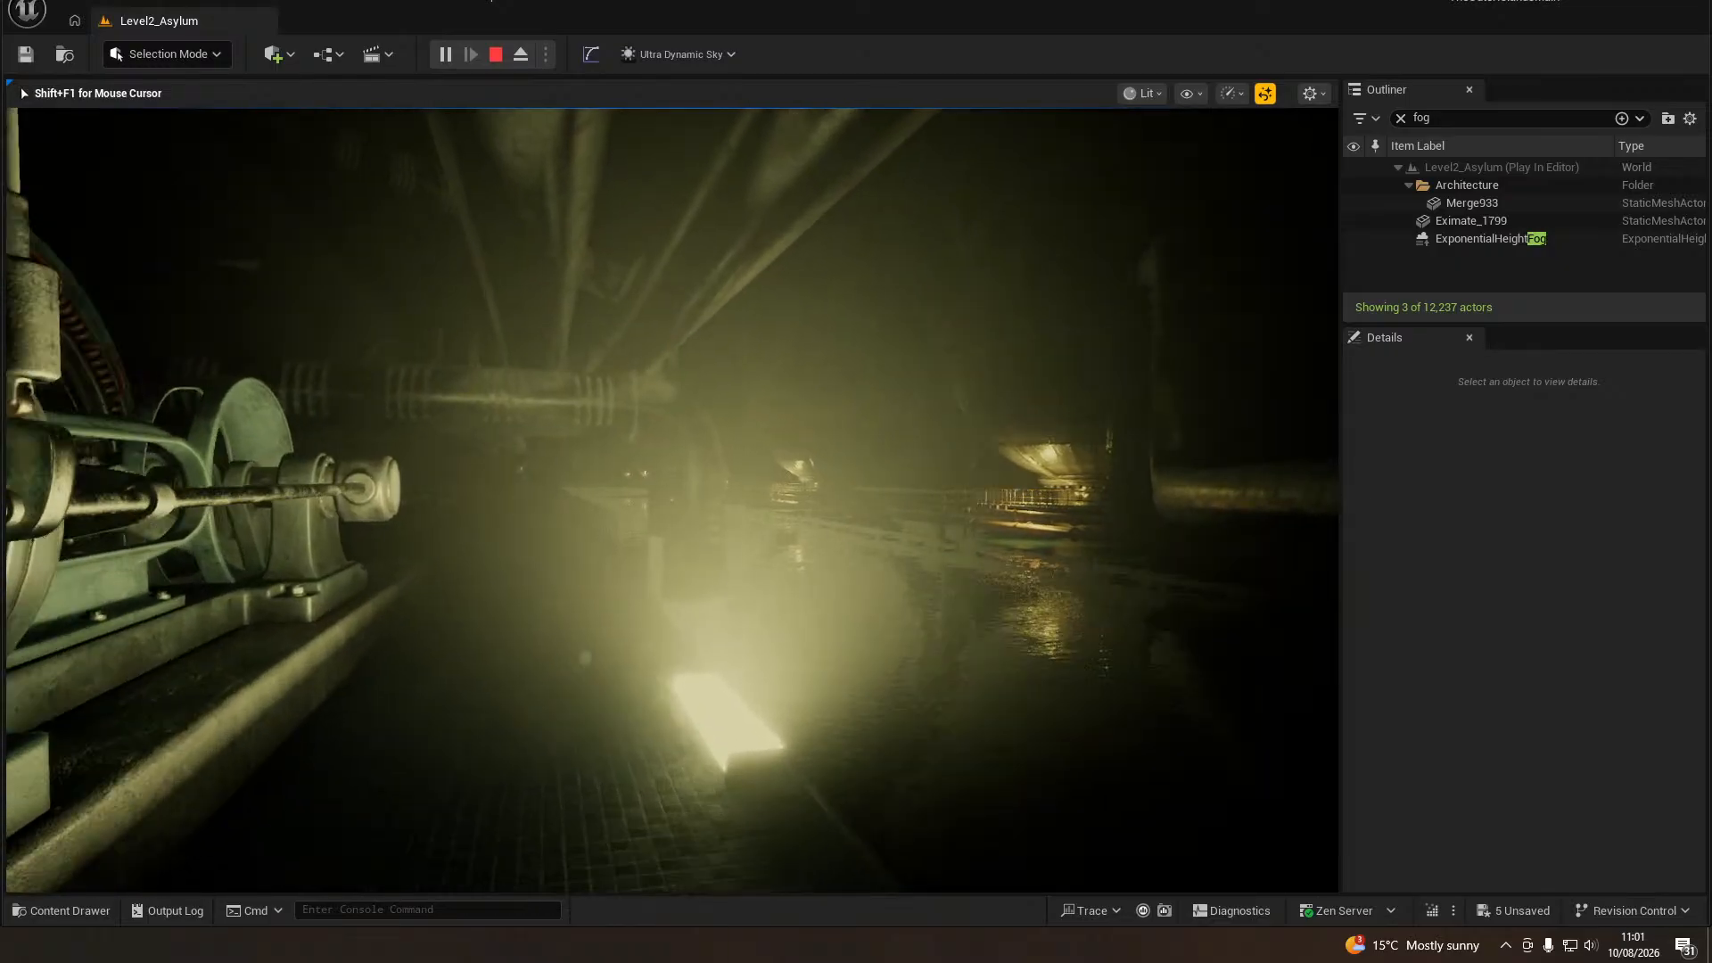
{"action": "key", "text": "w"}
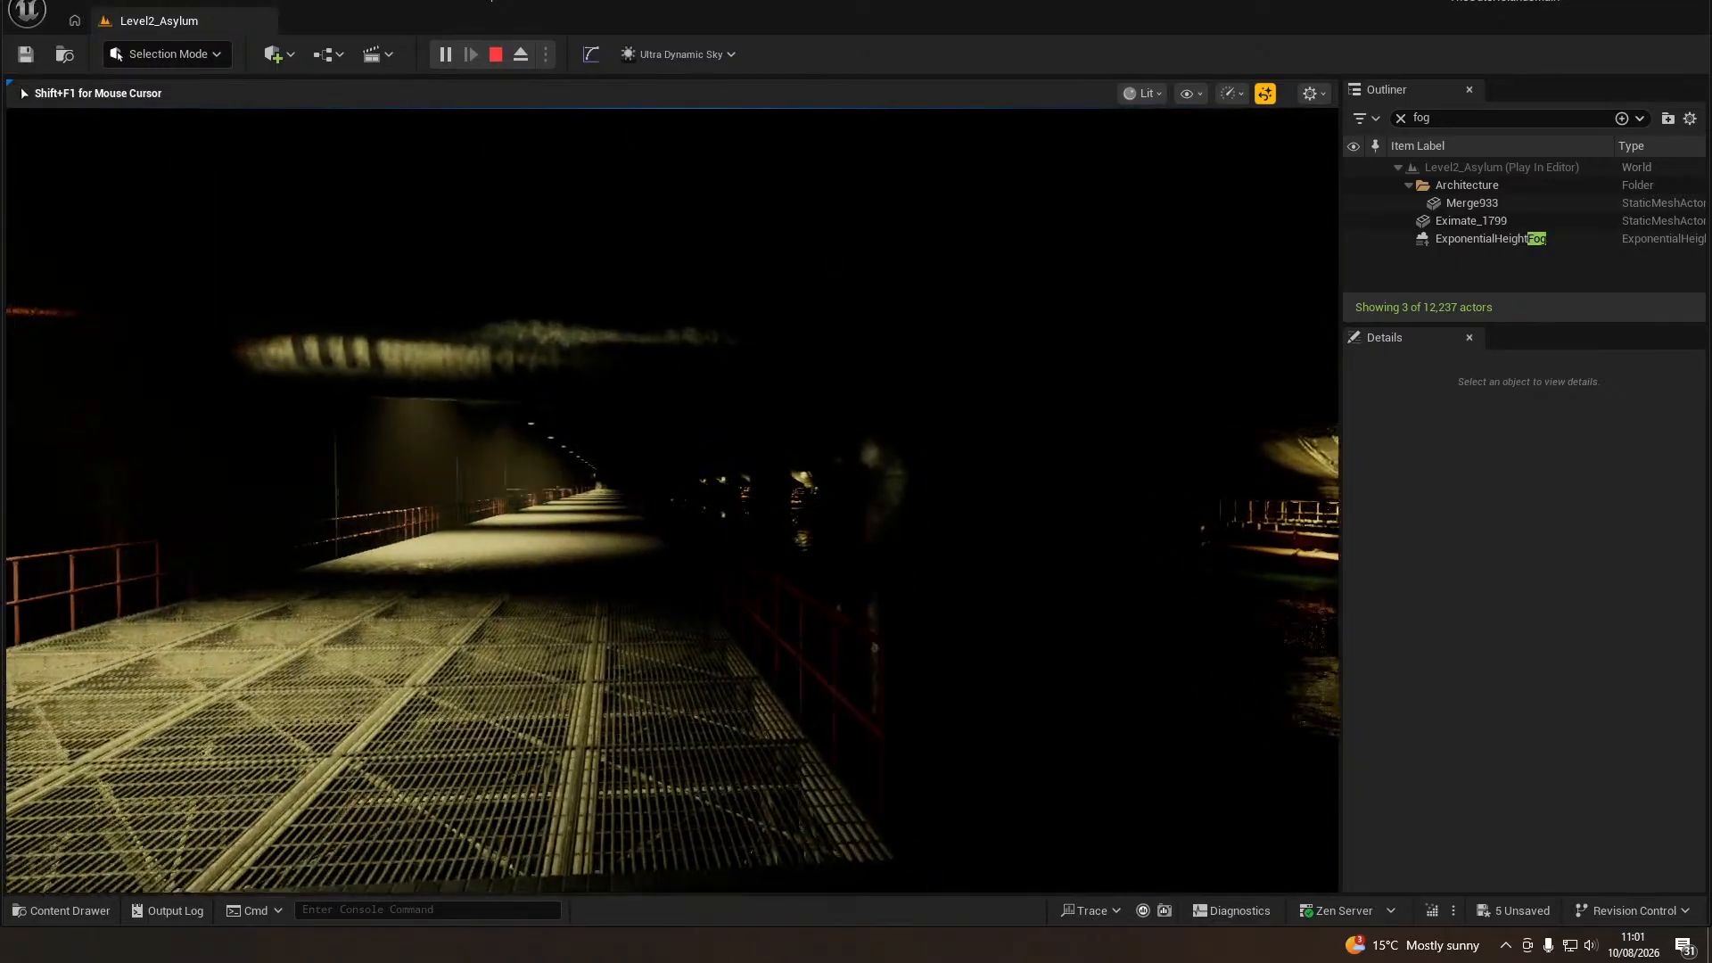
Walk along the lamp-lit bridge and look over its red railing towards the distant lights and pipes.
{"action": "key", "text": "w"}
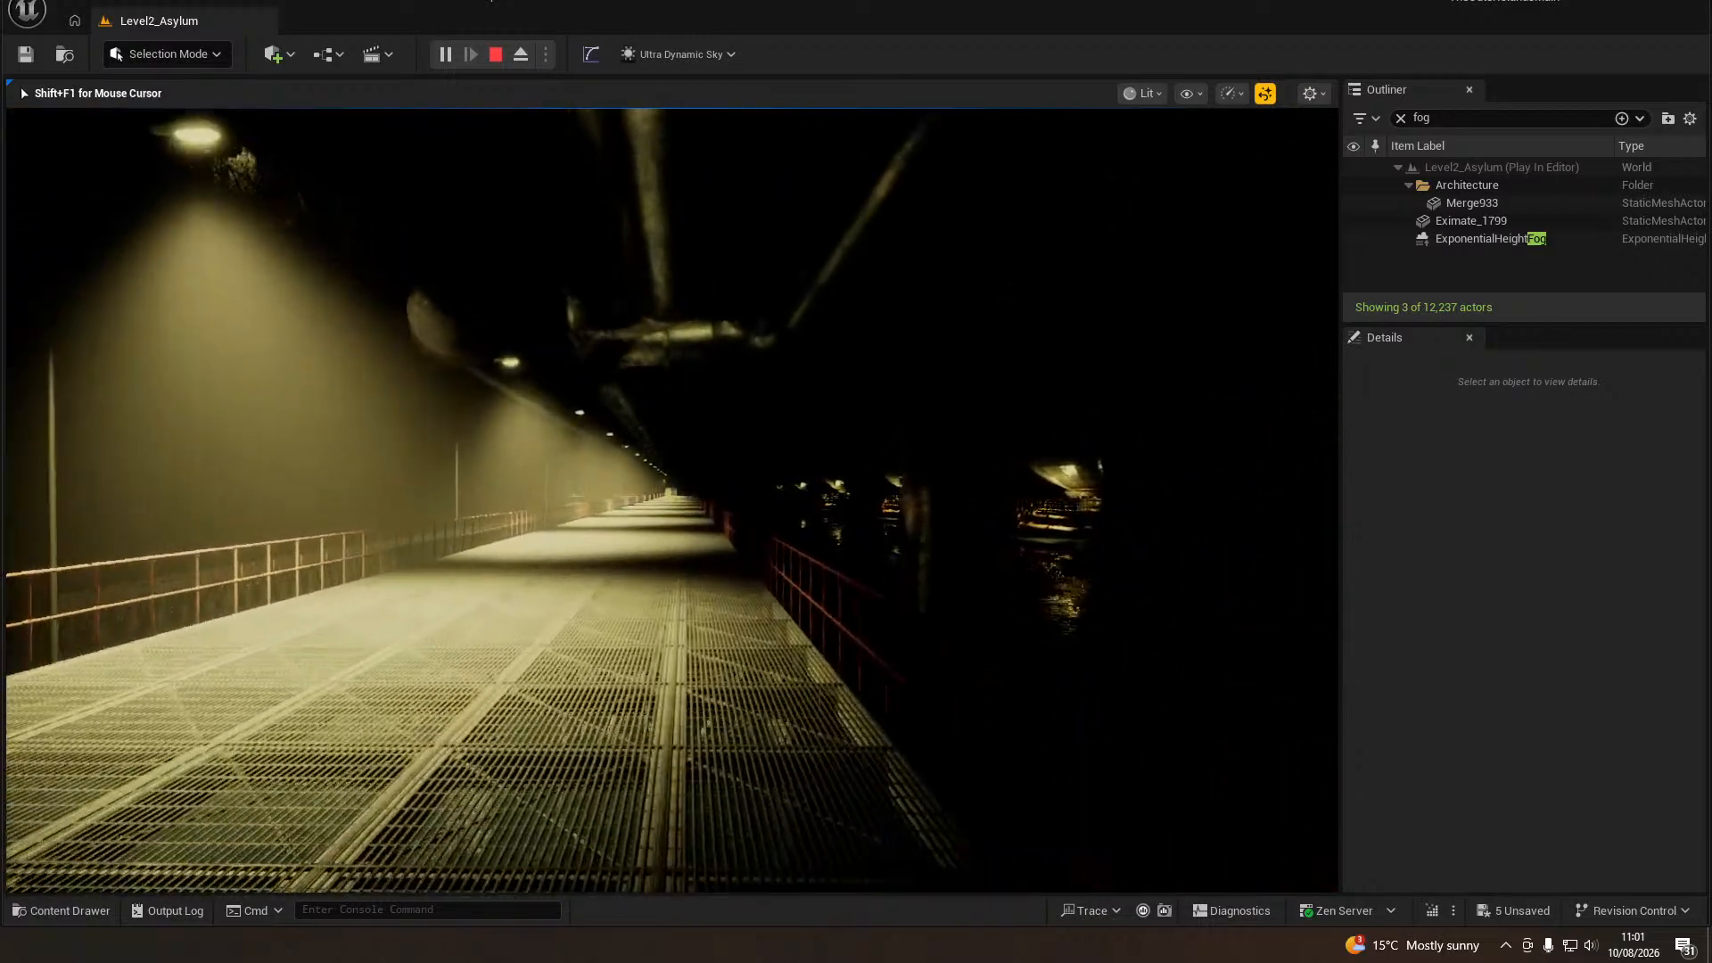
{"action": "key", "text": "w"}
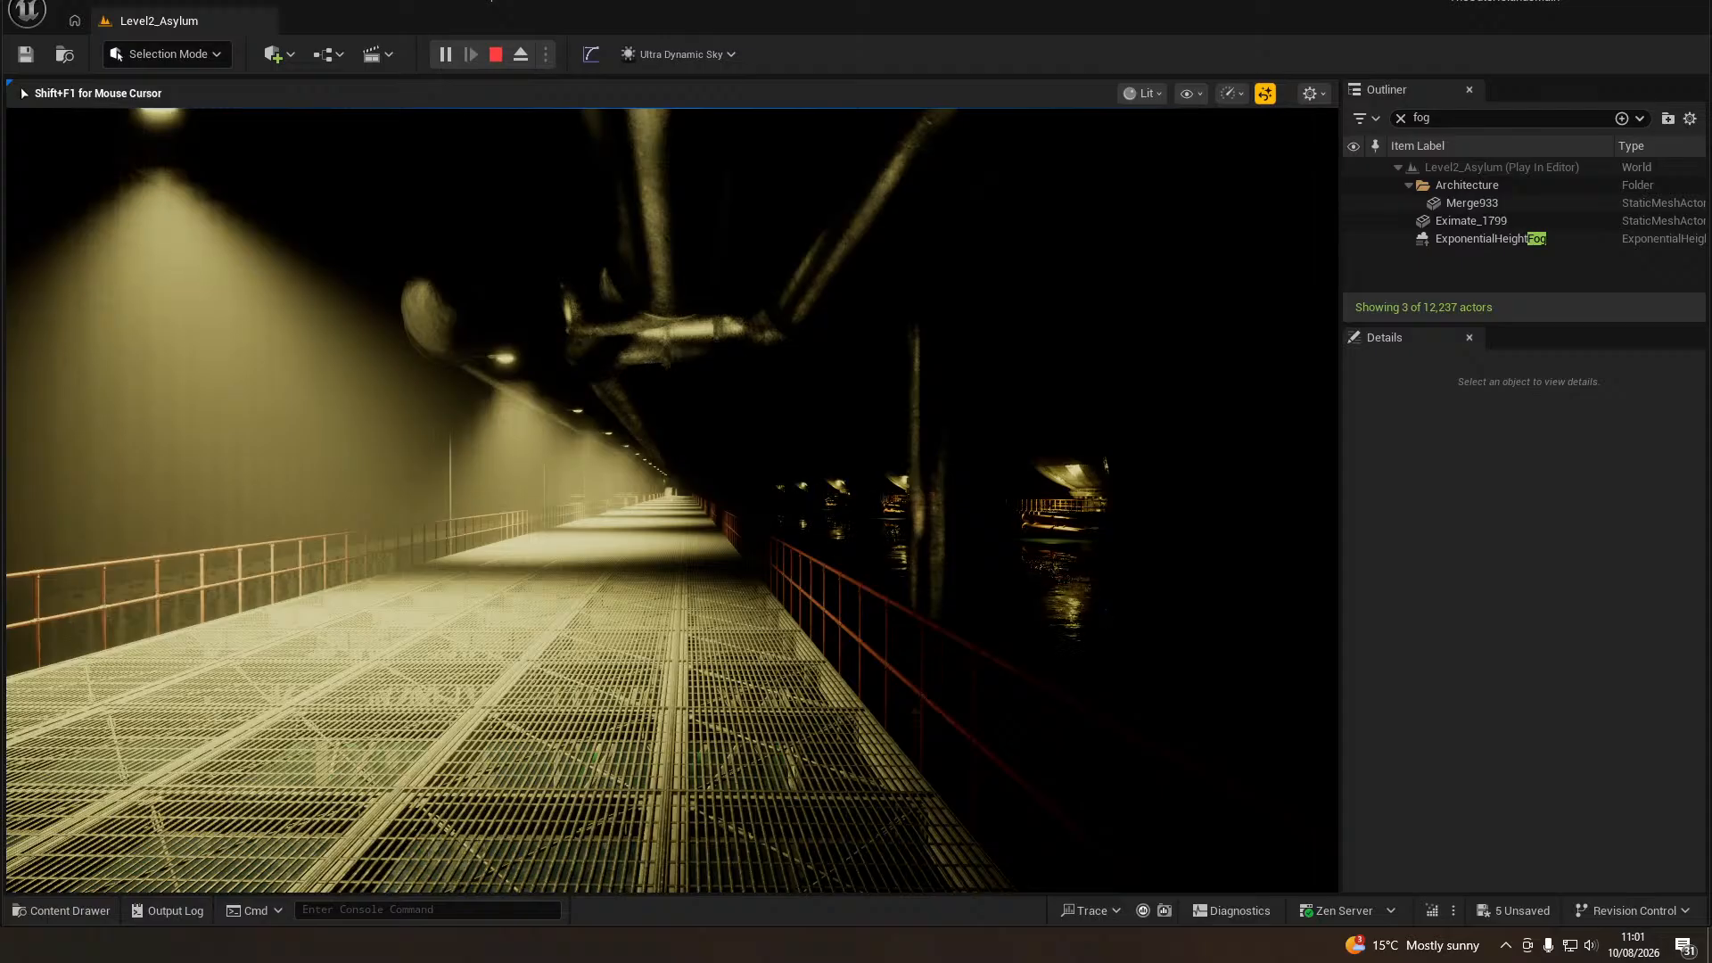
{"action": "key", "text": "w"}
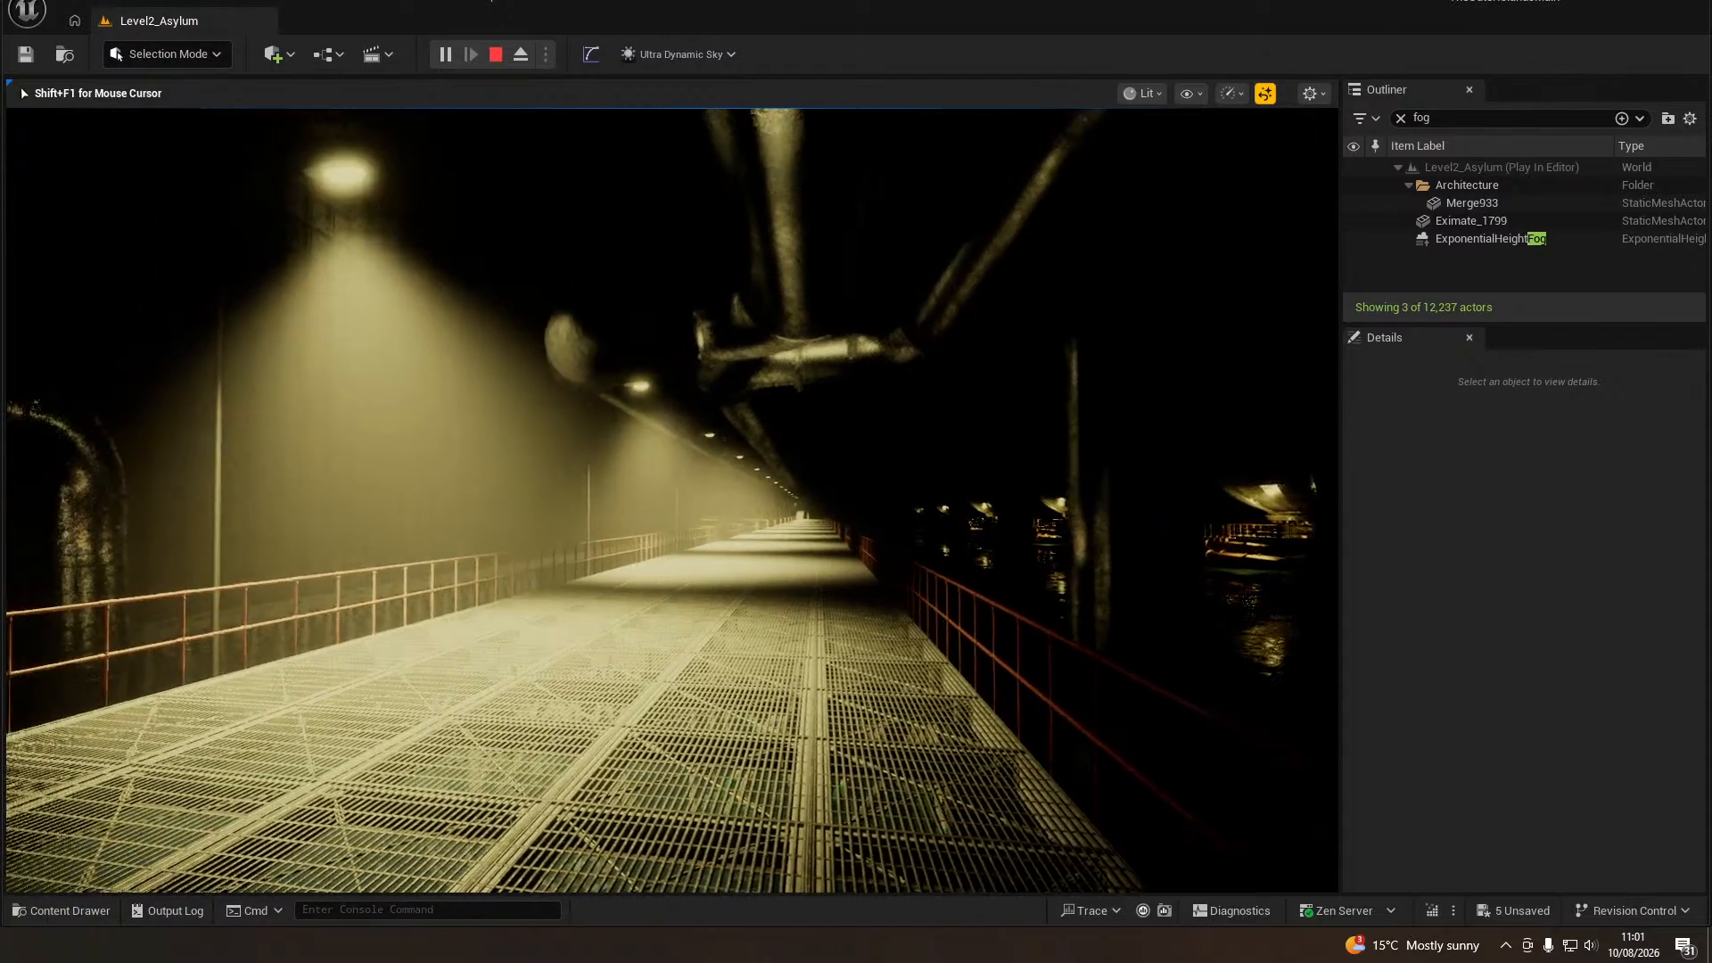
{"action": "key", "text": "w"}
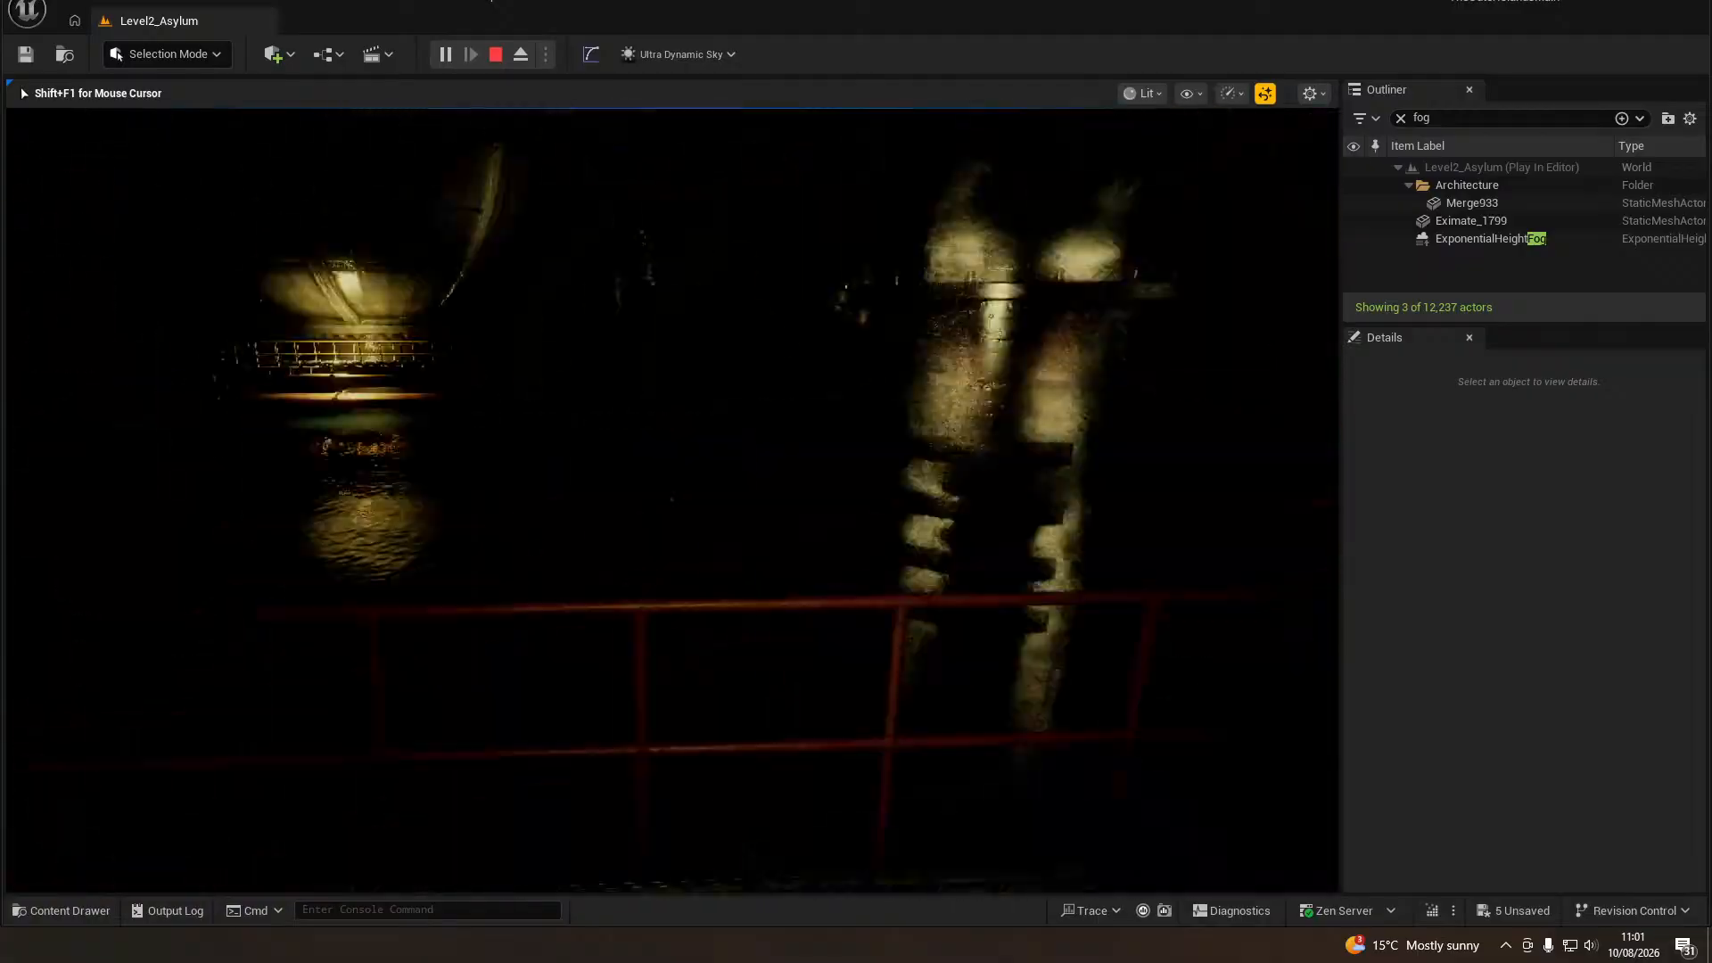
Walk back along the bridge to the pump platform, view the glowing water-side floor lamp, and end the playtest.
{"action": "key", "text": "w"}
{"action": "key", "text": "w"}
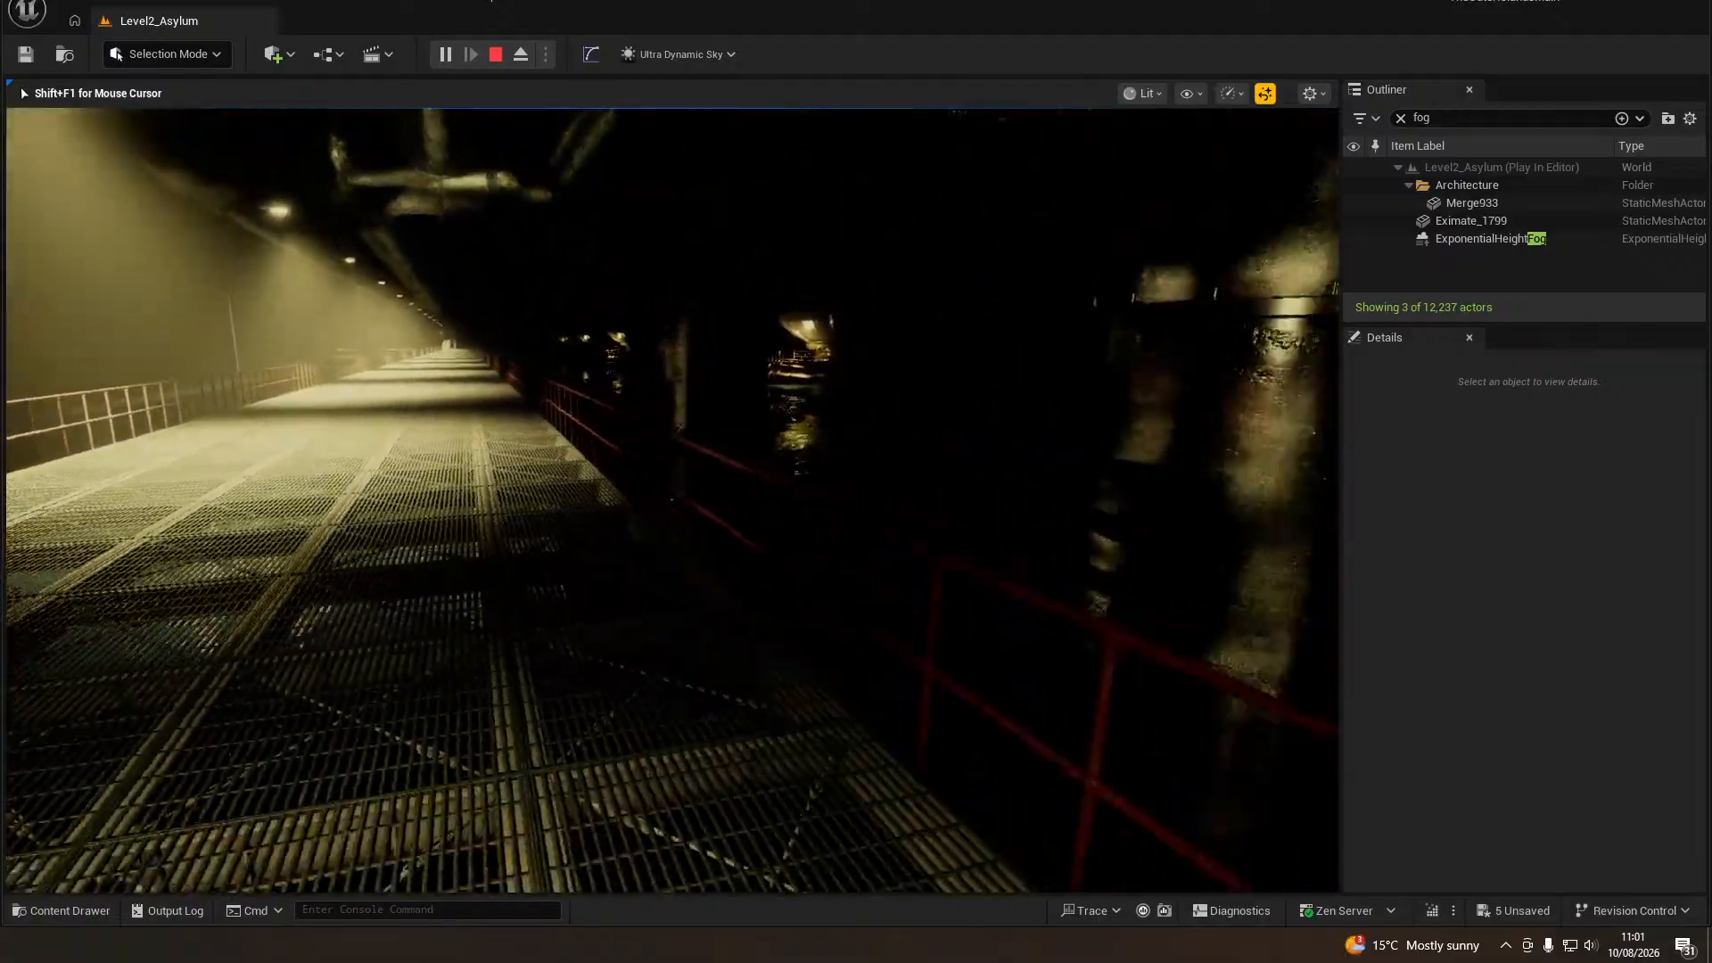
{"action": "key", "text": "s"}
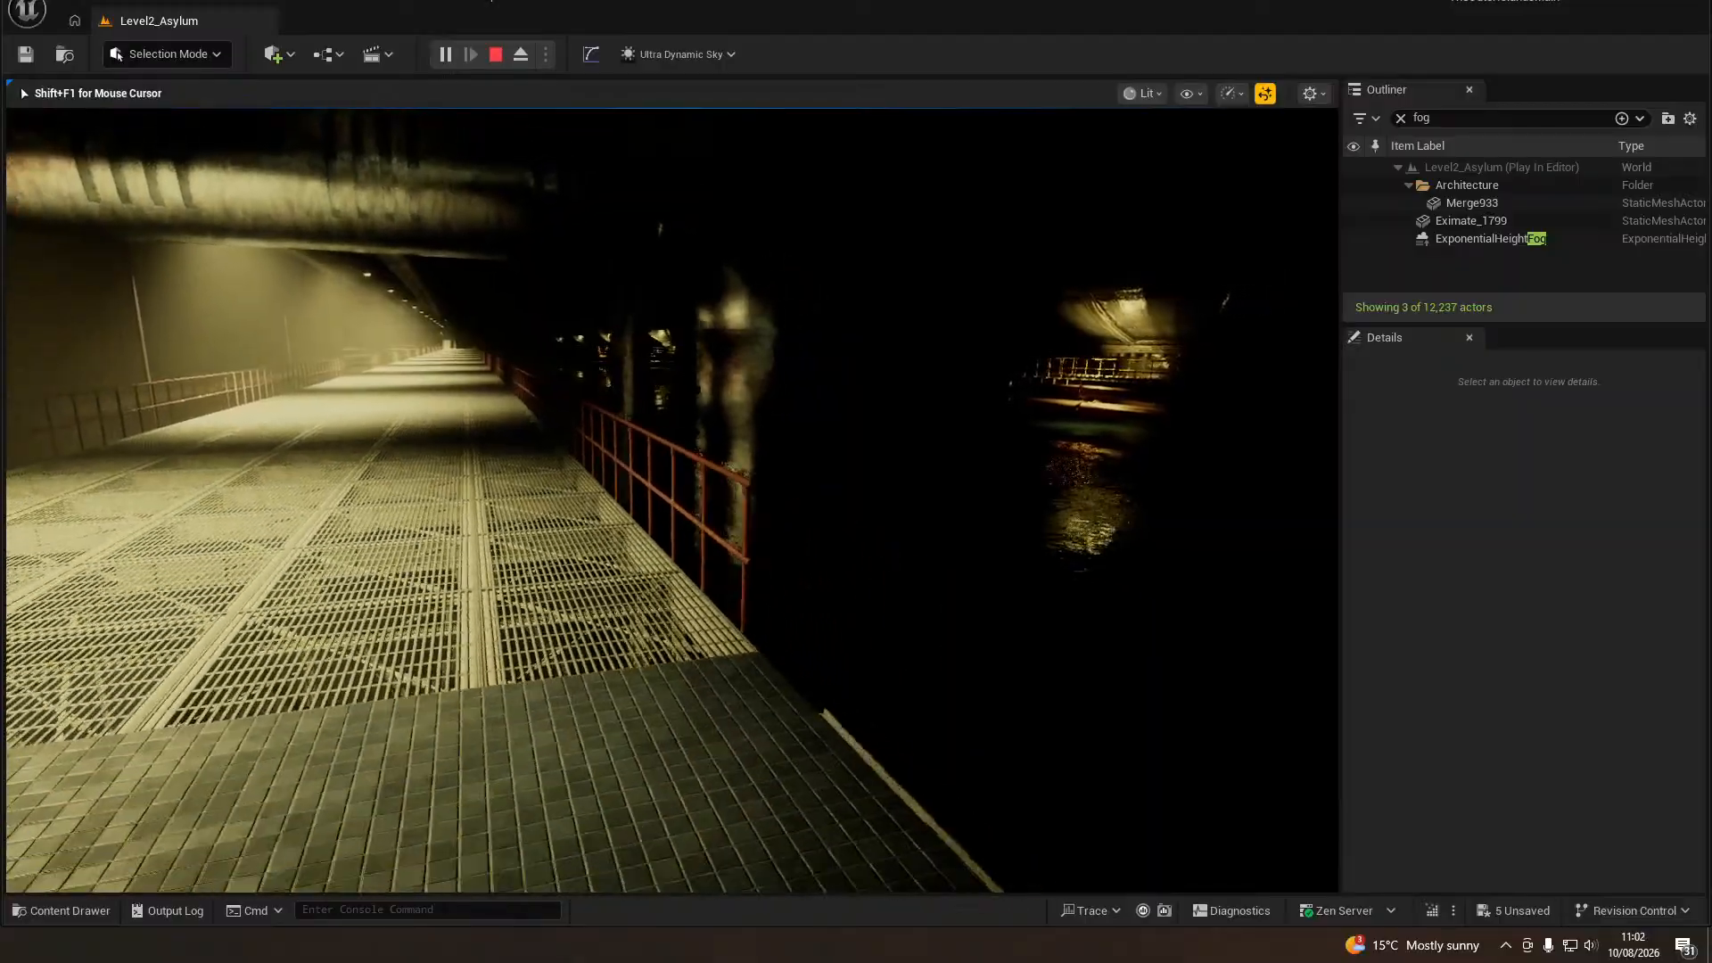
{"action": "key", "text": "s"}
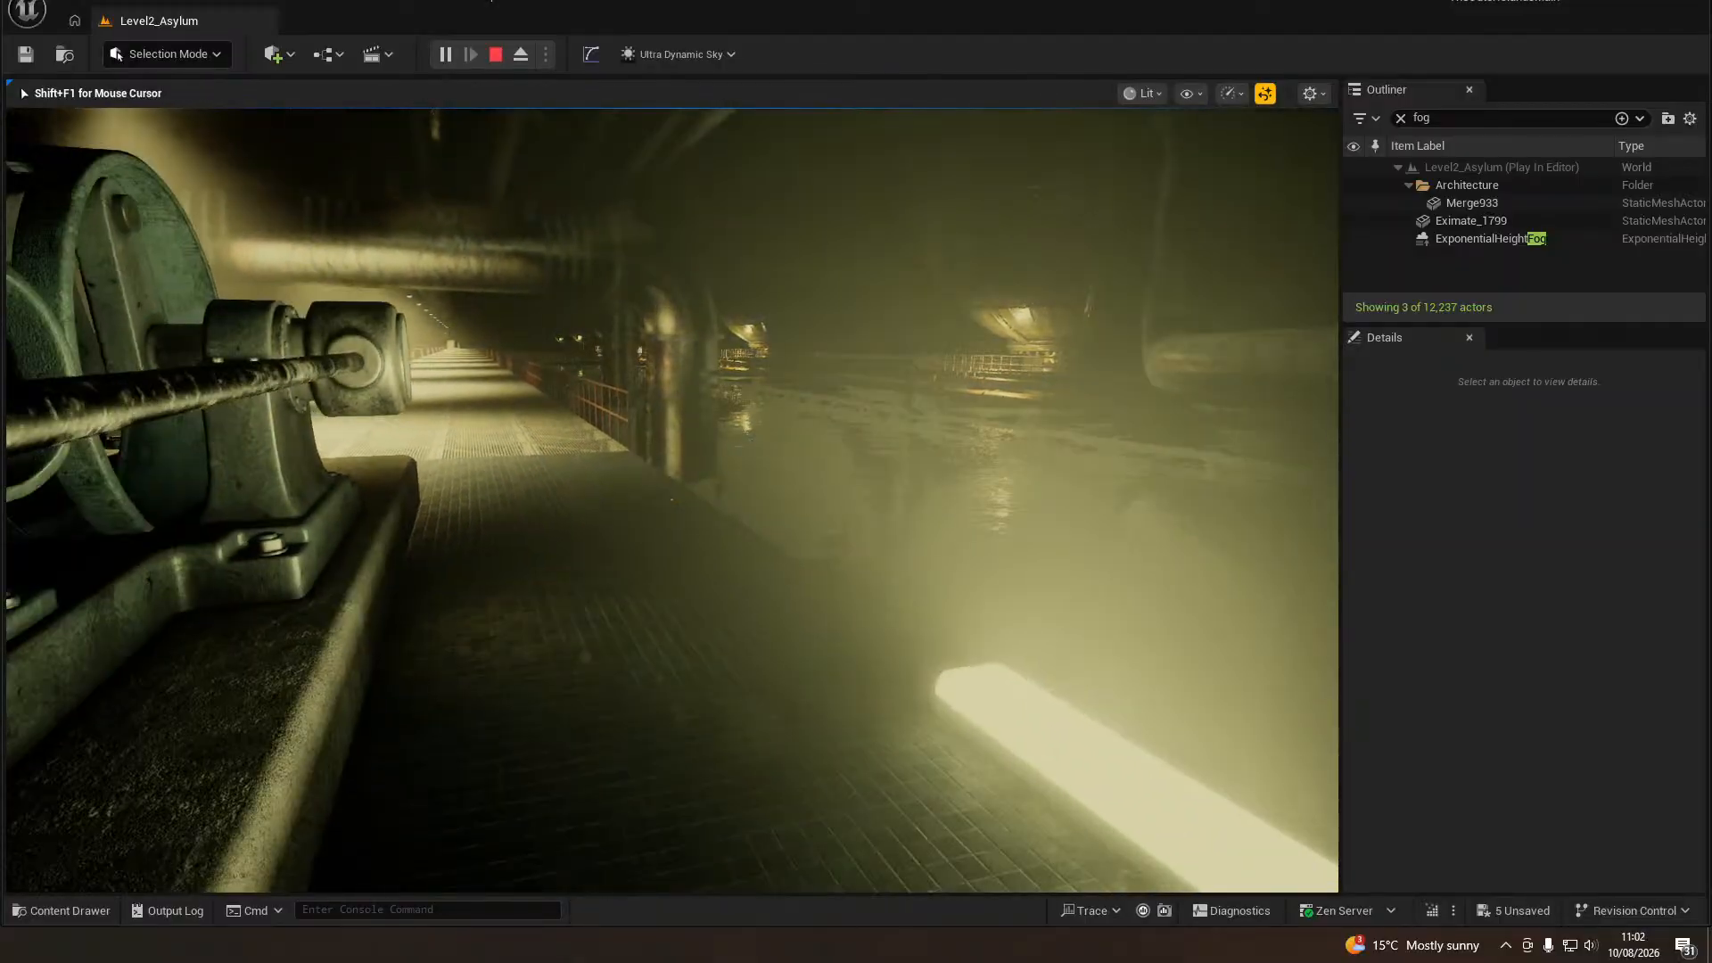
{"action": "key", "text": "s"}
{"action": "key", "text": "d"}
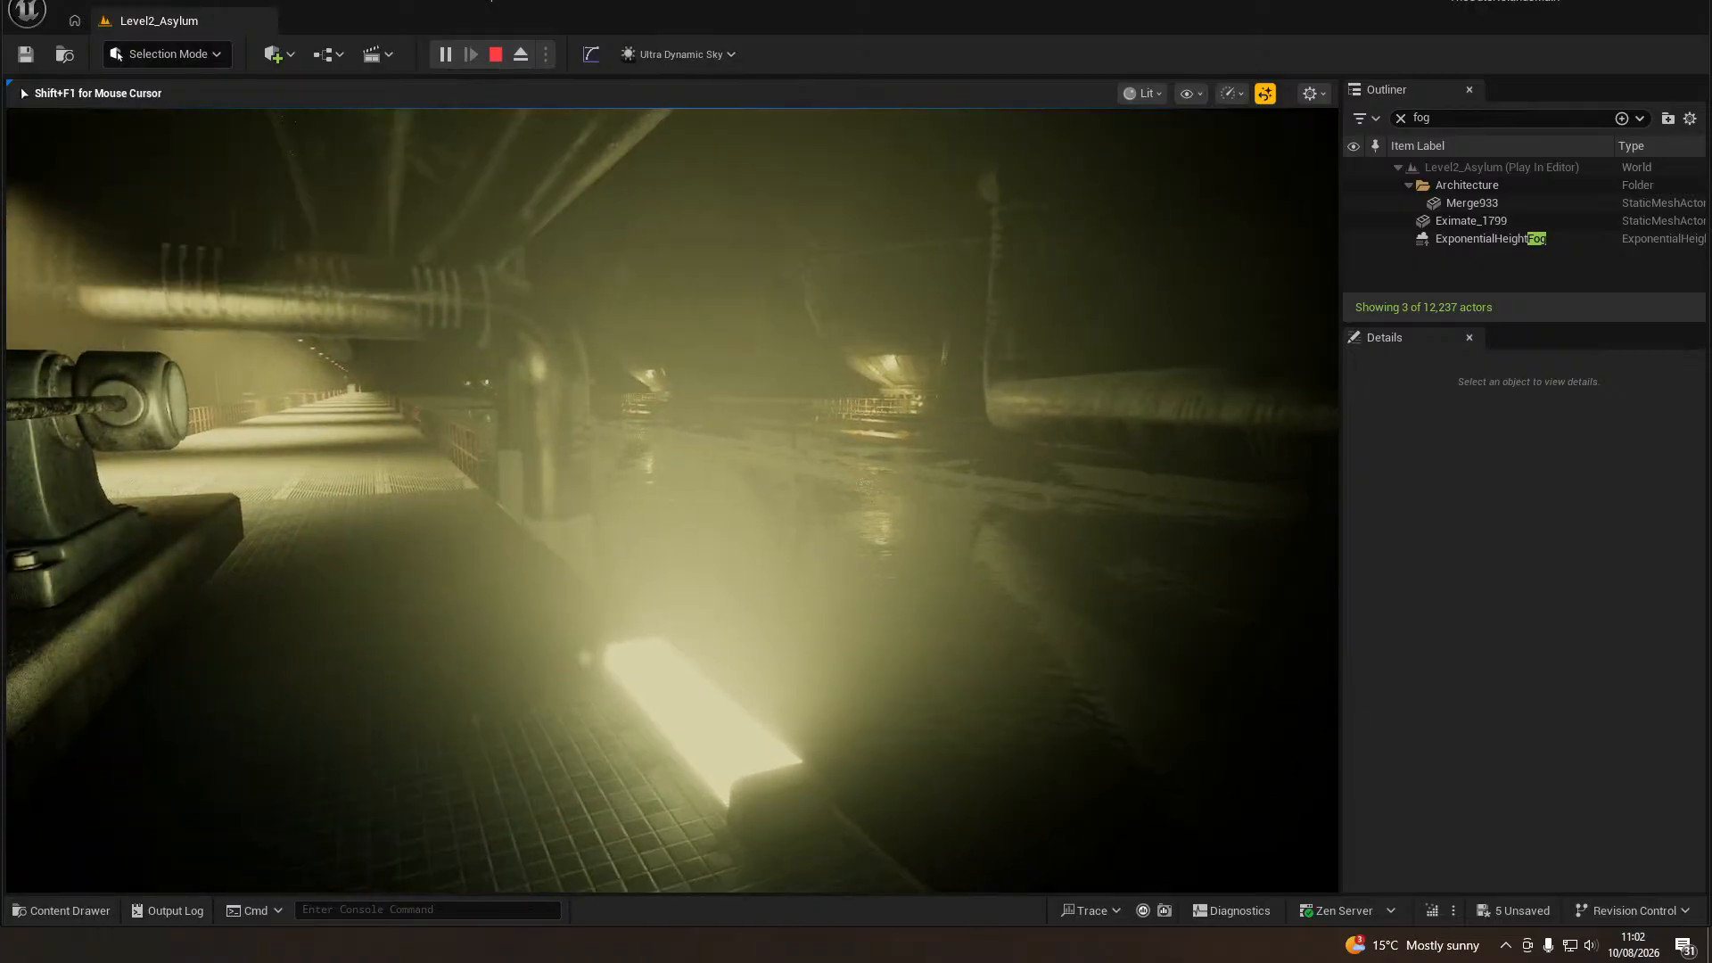
{"action": "key", "text": "Escape"}
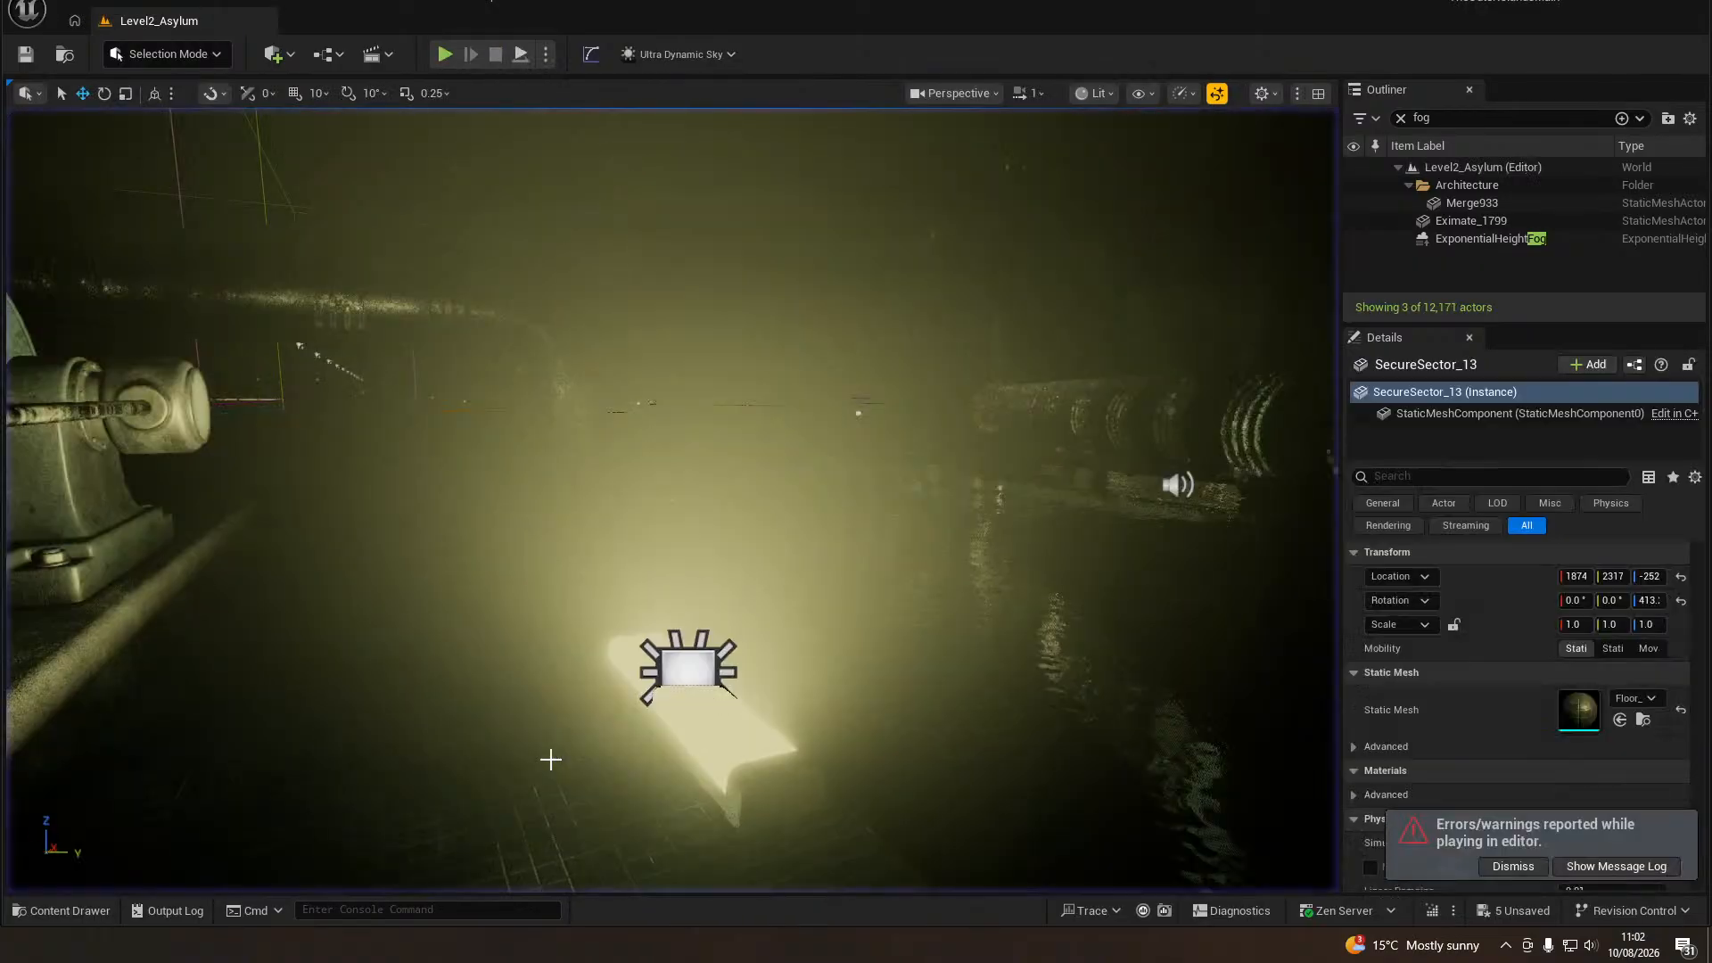
Move floor lamp B_SciFiLamp27 from the platform's end edge to the floor in front of the pump pair beside the lever post.
{"action": "right_click_drag", "start_coordinate": [551, 759], "coordinate": [419, 792]}
{"action": "key", "text": "s"}
{"action": "right_click_drag", "start_coordinate": [660, 733], "coordinate": [601, 748]}
{"action": "key", "text": "d"}
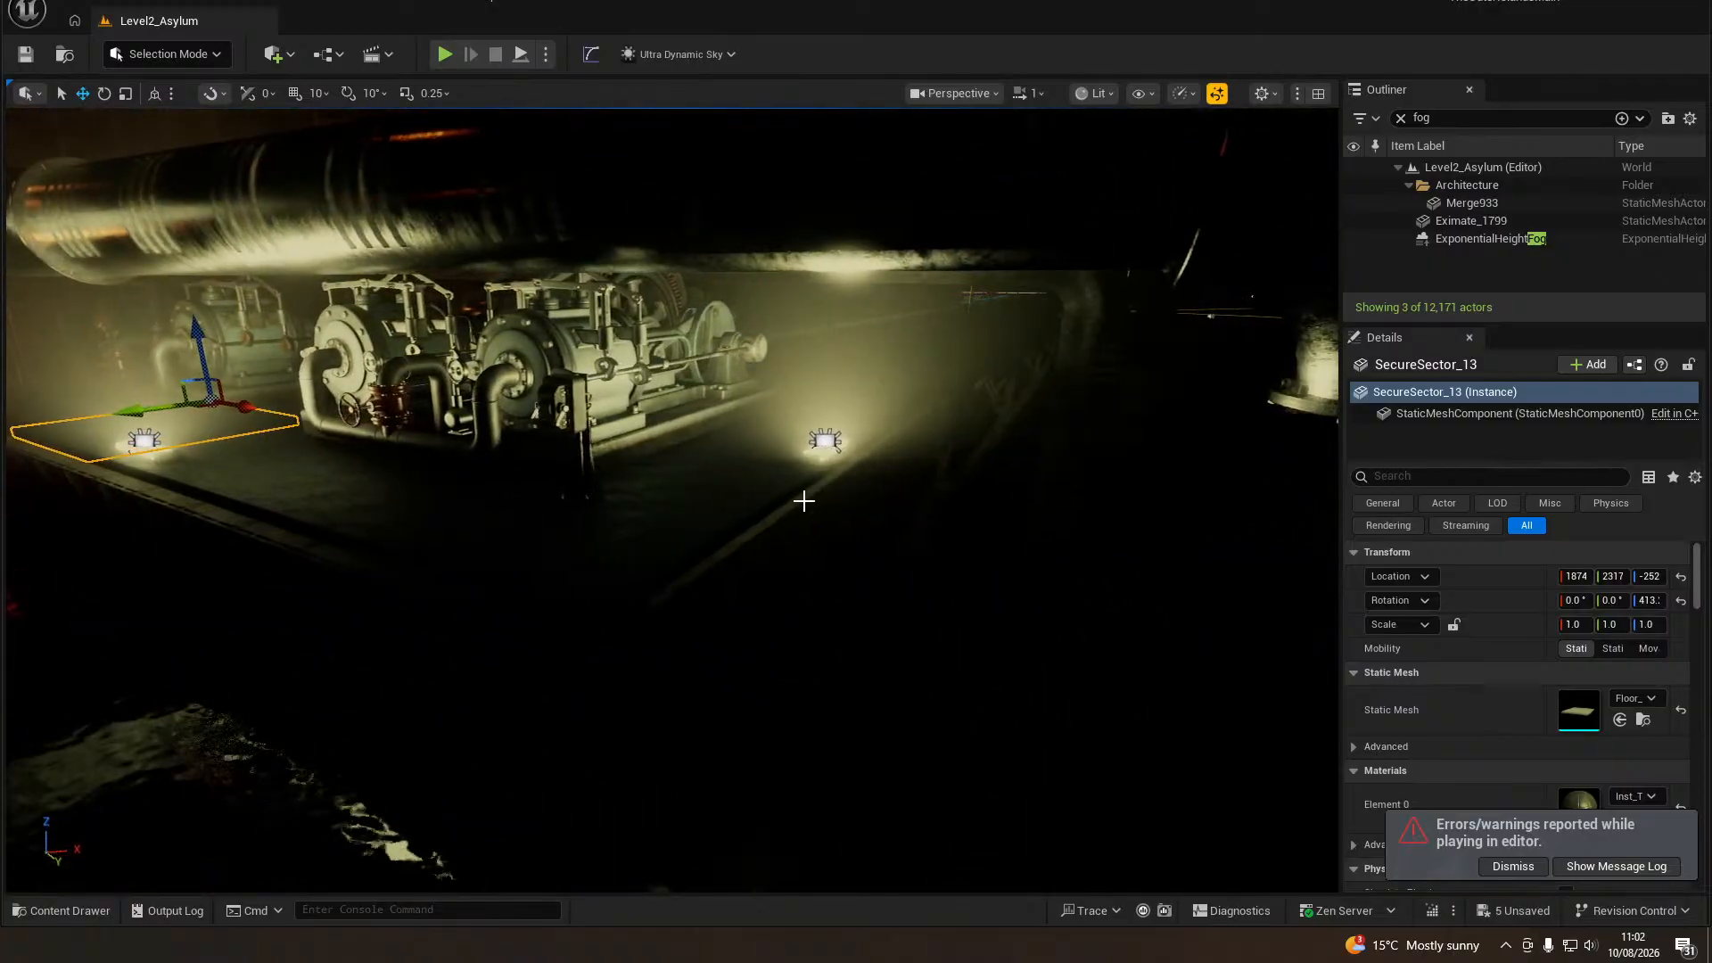
{"action": "left_click", "coordinate": [823, 446]}
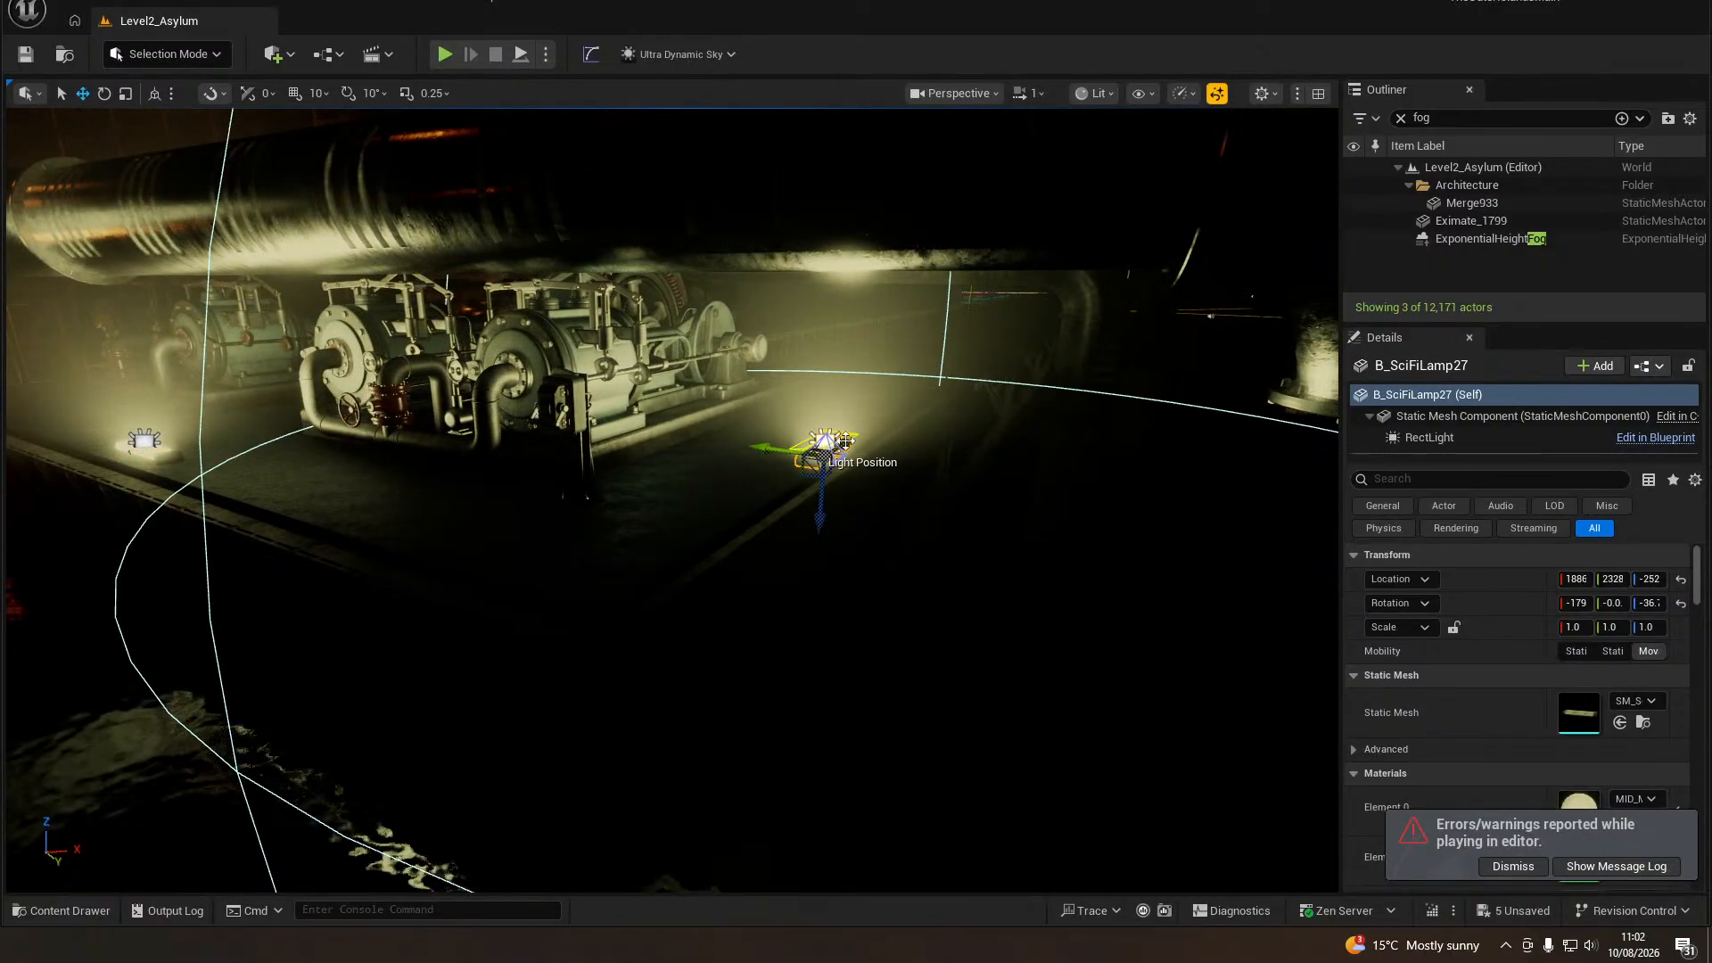
{"action": "left_click_drag", "start_coordinate": [846, 441], "coordinate": [325, 475]}
{"action": "key", "text": "d"}
{"action": "right_click_drag", "start_coordinate": [325, 474], "coordinate": [181, 477]}
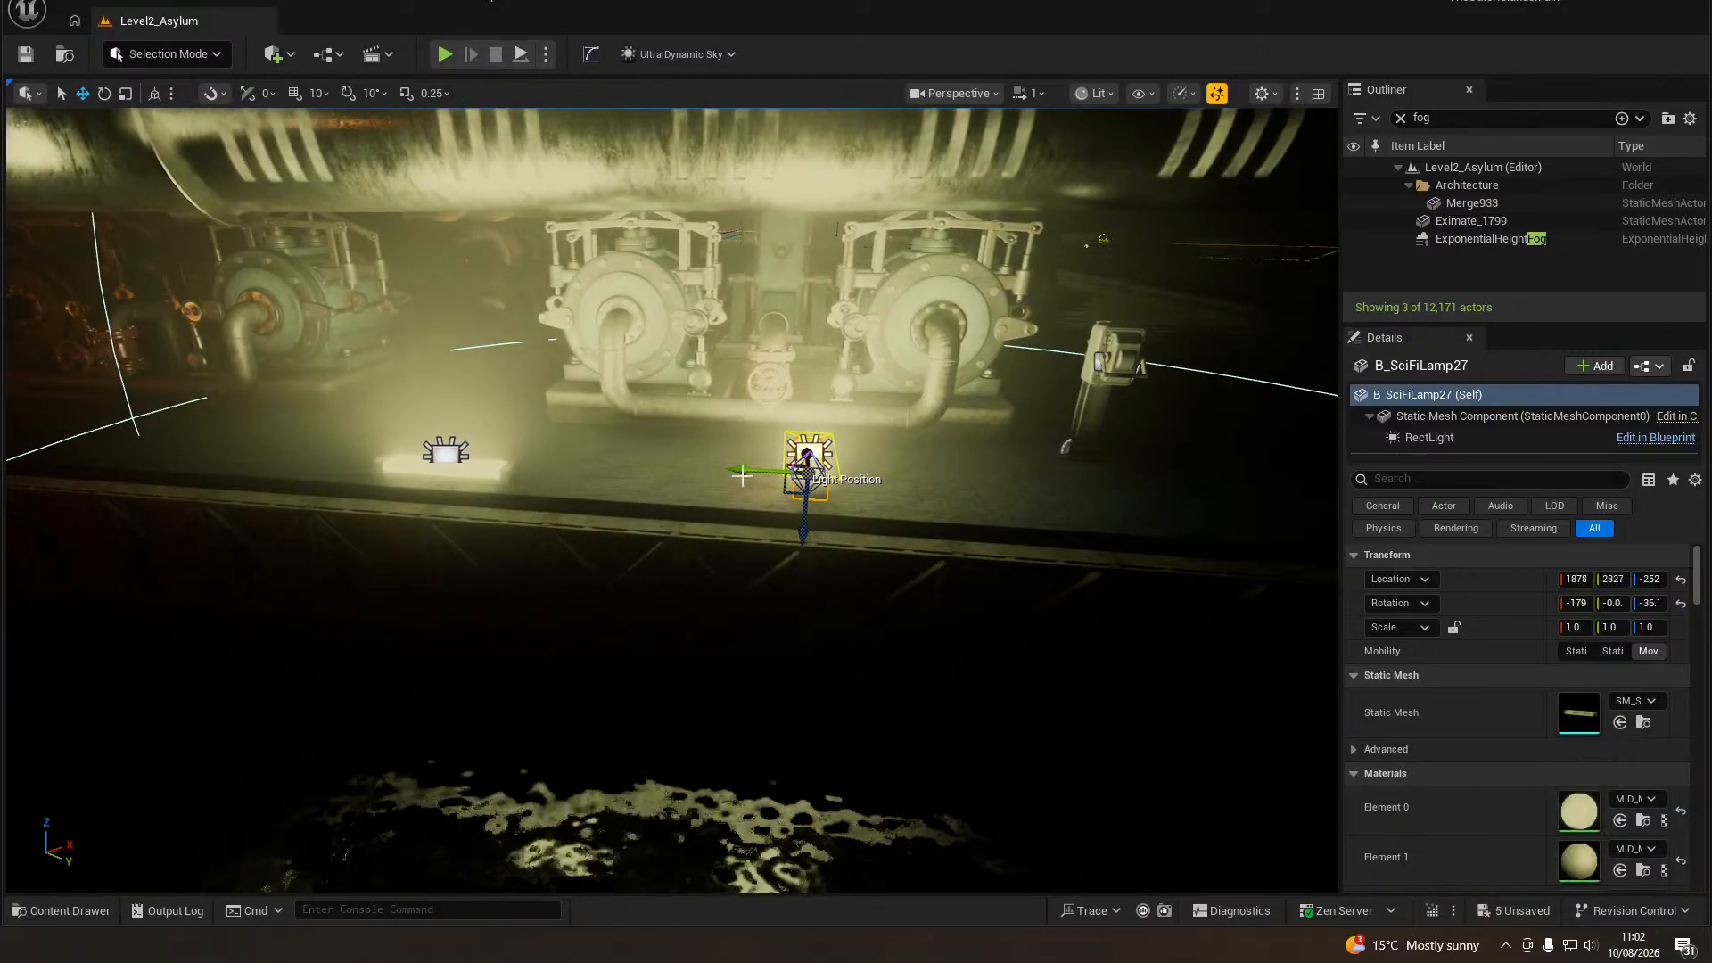
{"action": "left_click_drag", "start_coordinate": [747, 476], "coordinate": [706, 477]}
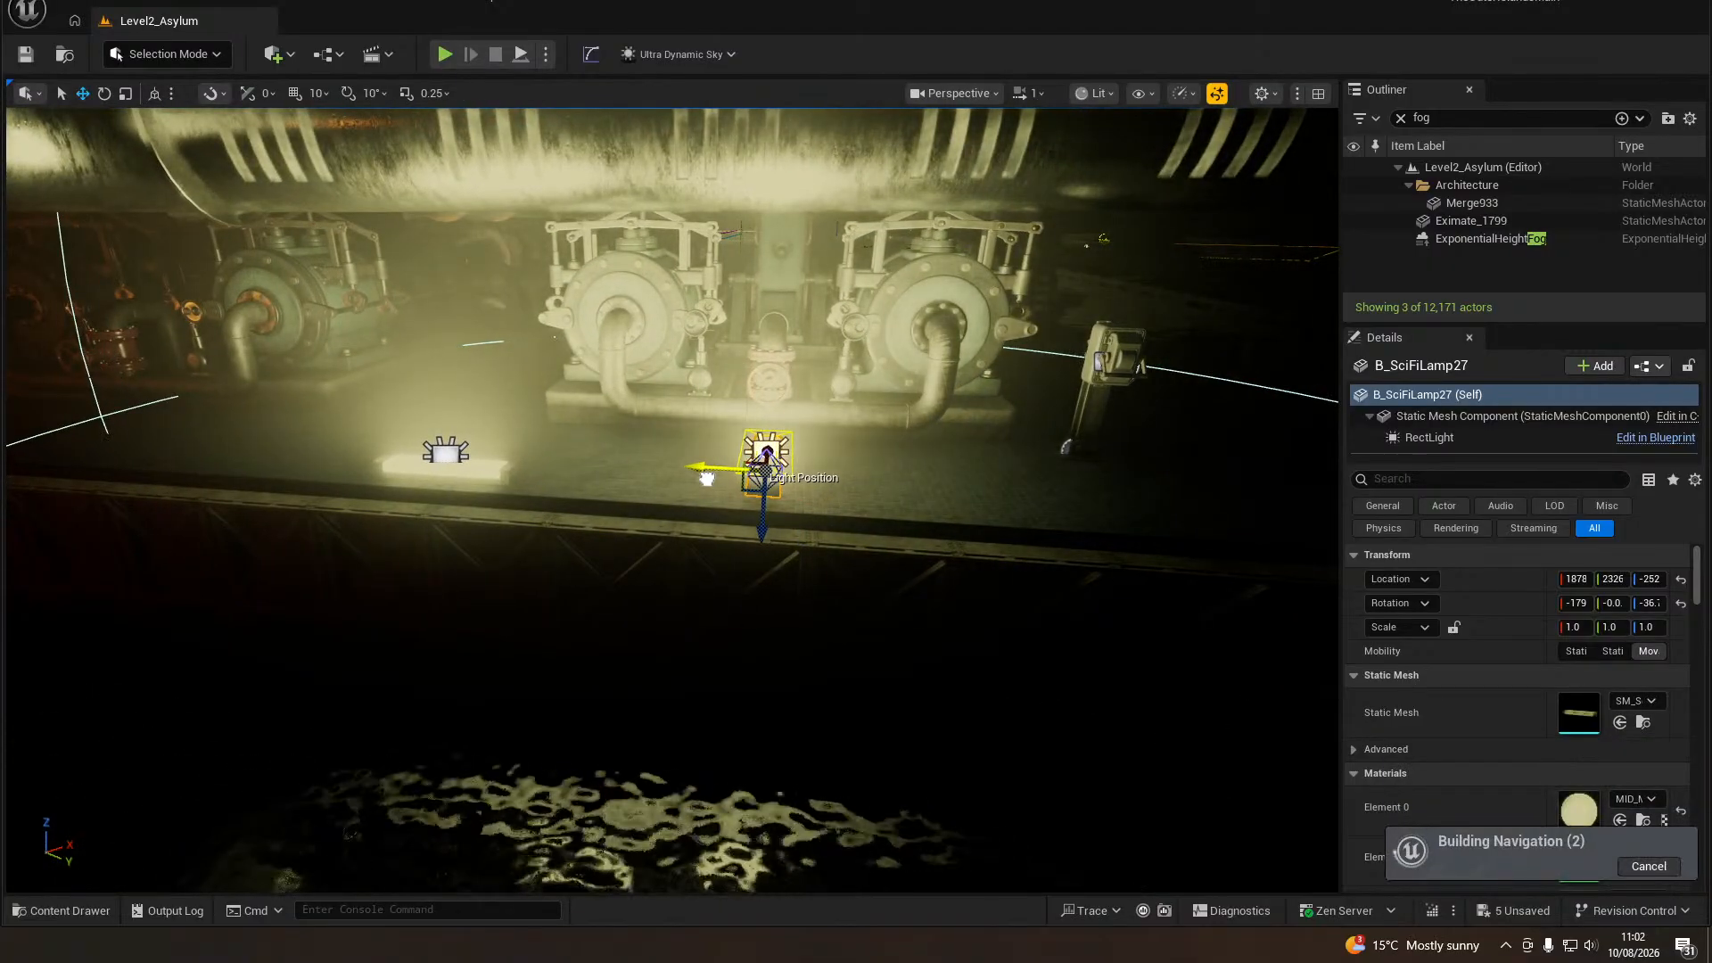
Nudge B_SciFiLamp27 across the tiles towards the red valve wheel between the two pumps.
{"action": "key", "text": "d"}
{"action": "right_click_drag", "start_coordinate": [706, 477], "coordinate": [512, 475]}
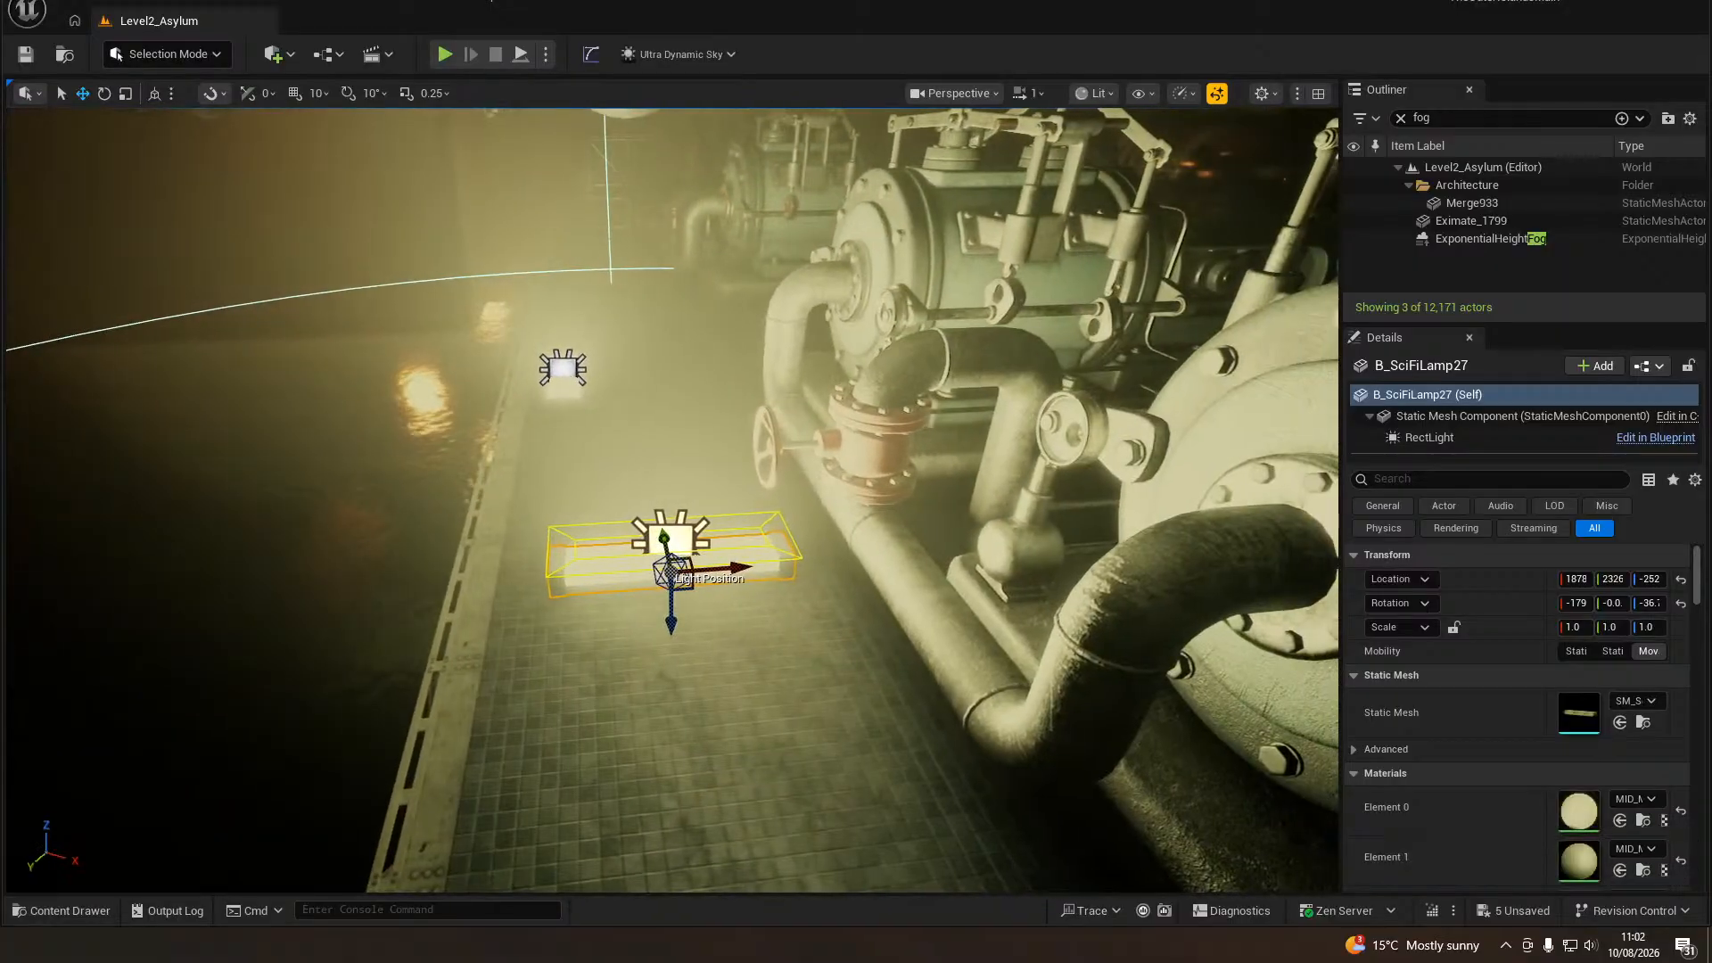
{"action": "right_click_drag", "start_coordinate": [953, 691], "coordinate": [1212, 754]}
{"action": "key", "text": "a"}
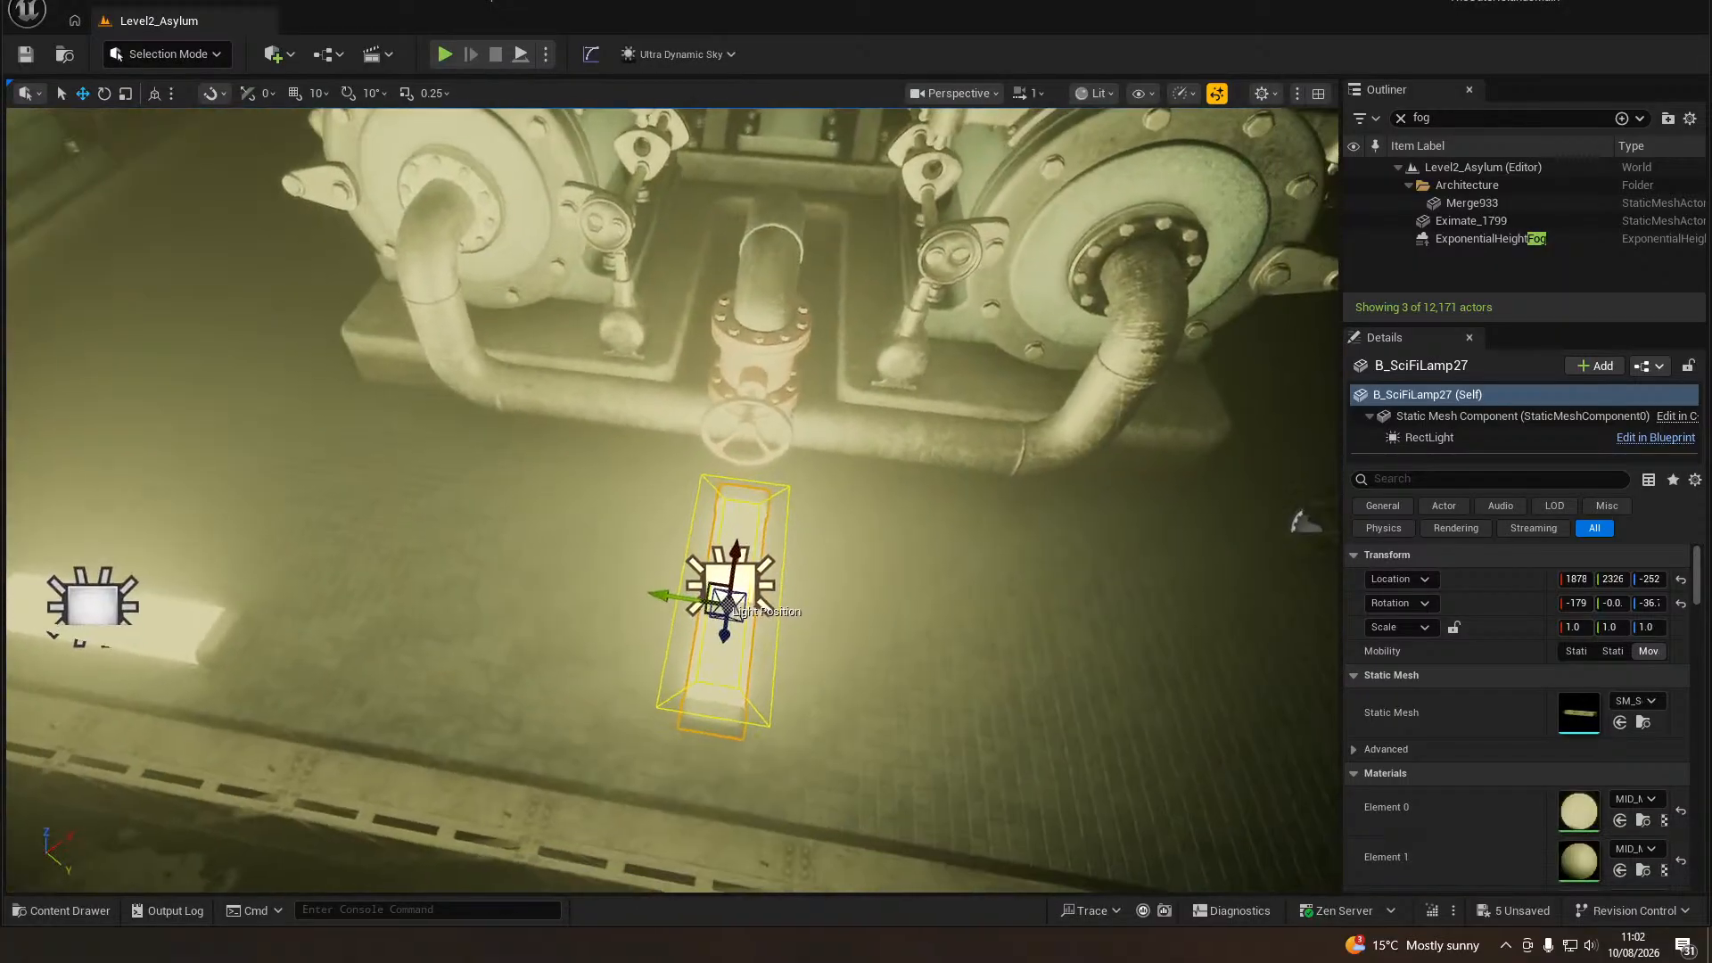
{"action": "key", "text": "d"}
{"action": "right_click_drag", "start_coordinate": [915, 581], "coordinate": [716, 566]}
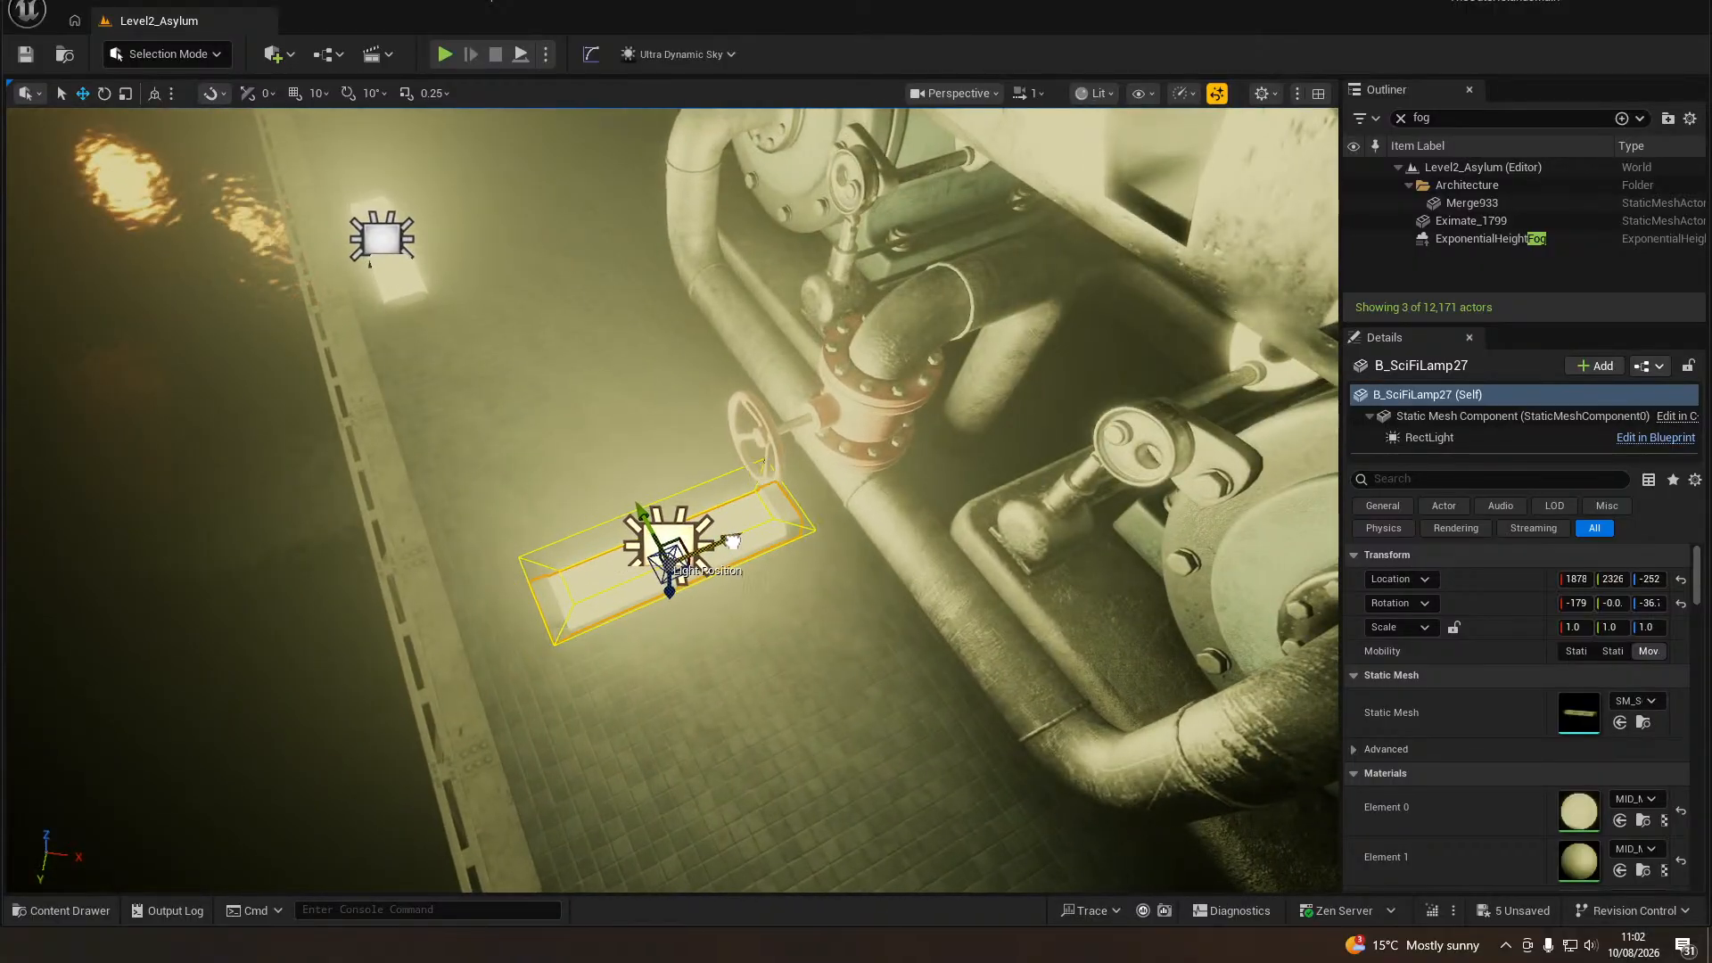
{"action": "left_click_drag", "start_coordinate": [732, 541], "coordinate": [779, 521]}
{"action": "key", "text": "a"}
{"action": "right_click_drag", "start_coordinate": [793, 511], "coordinate": [1052, 508]}
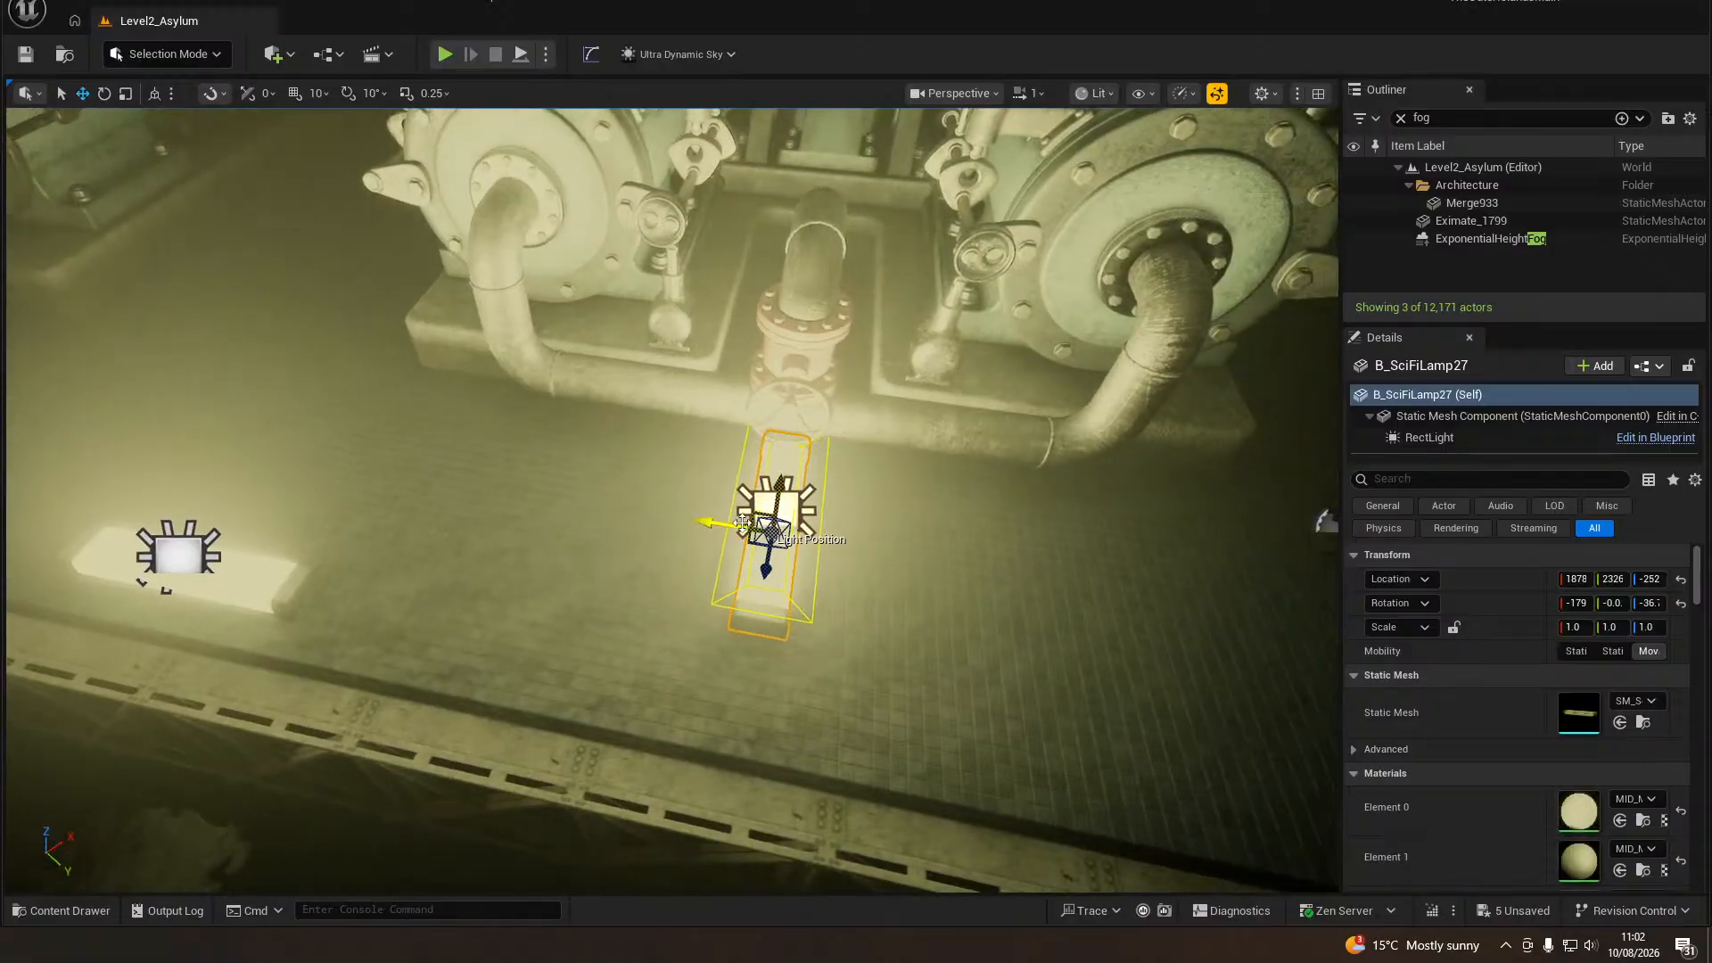
Duplicate B_SciFiLamp27 along the platform and place the copy in front of the far pump pair's red valve wheel.
{"action": "left_click_drag", "start_coordinate": [731, 526], "coordinate": [268, 458], "text": "alt+shift"}
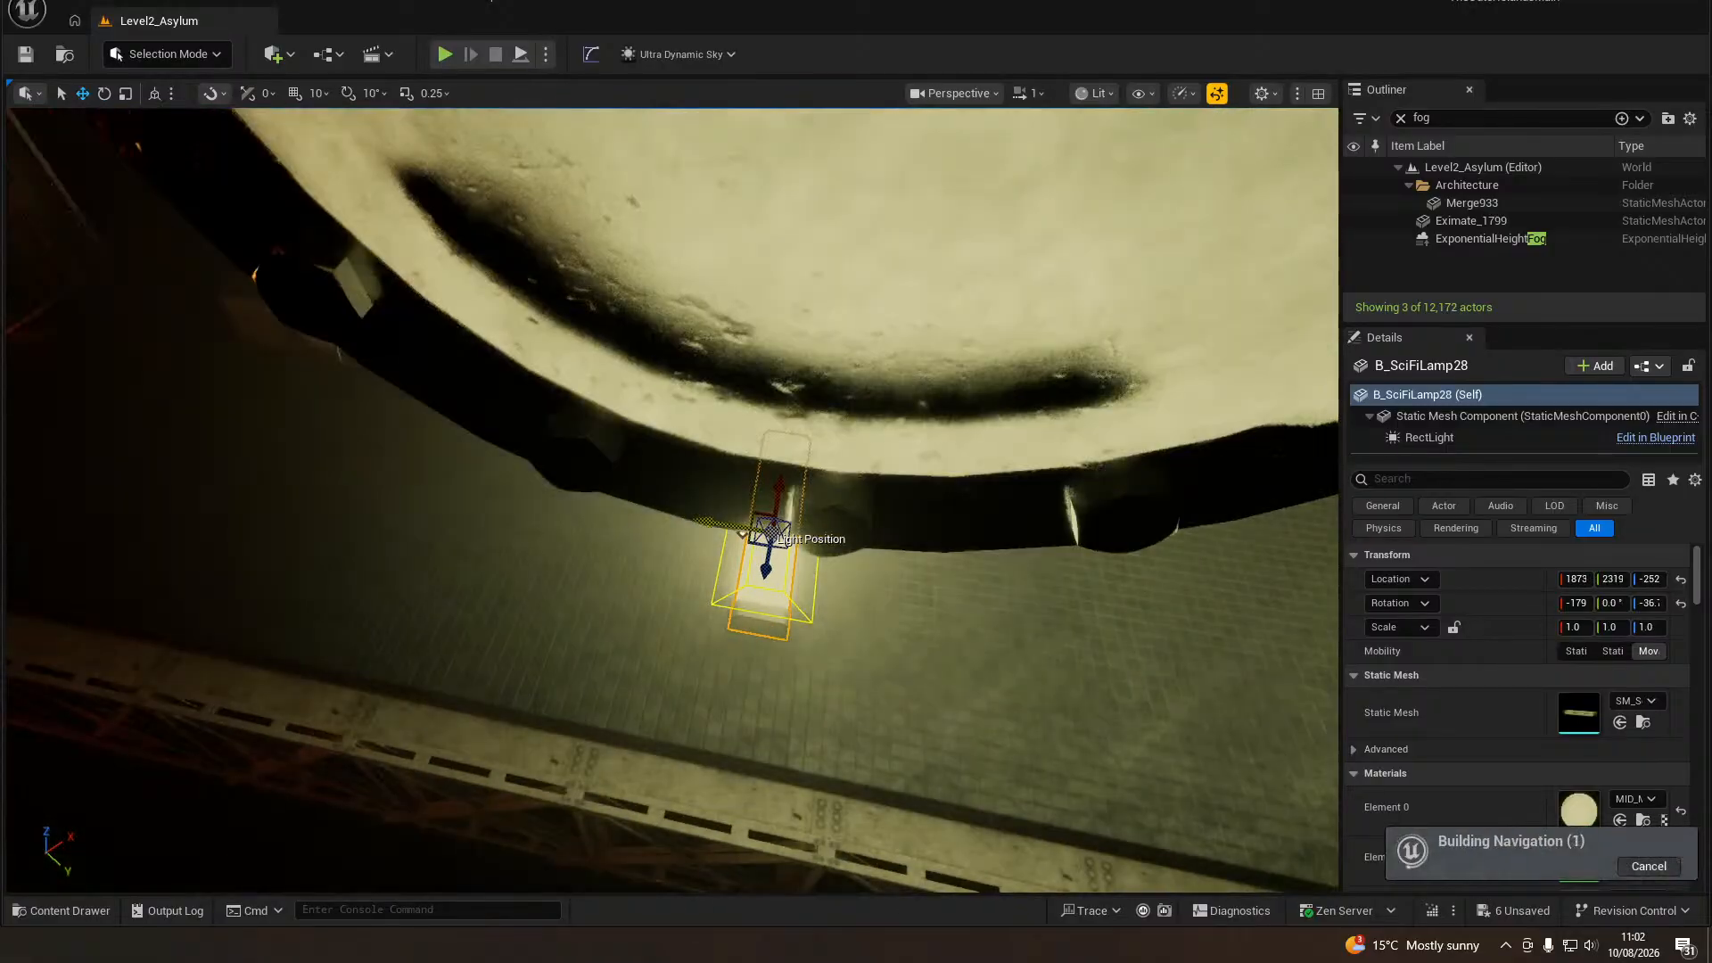
{"action": "key", "text": "q"}
{"action": "mouse_move", "coordinate": [741, 551]}
{"action": "right_mouse_down"}
{"action": "mouse_move", "coordinate": [736, 490]}
{"action": "mouse_move", "coordinate": [741, 535]}
{"action": "right_mouse_up"}
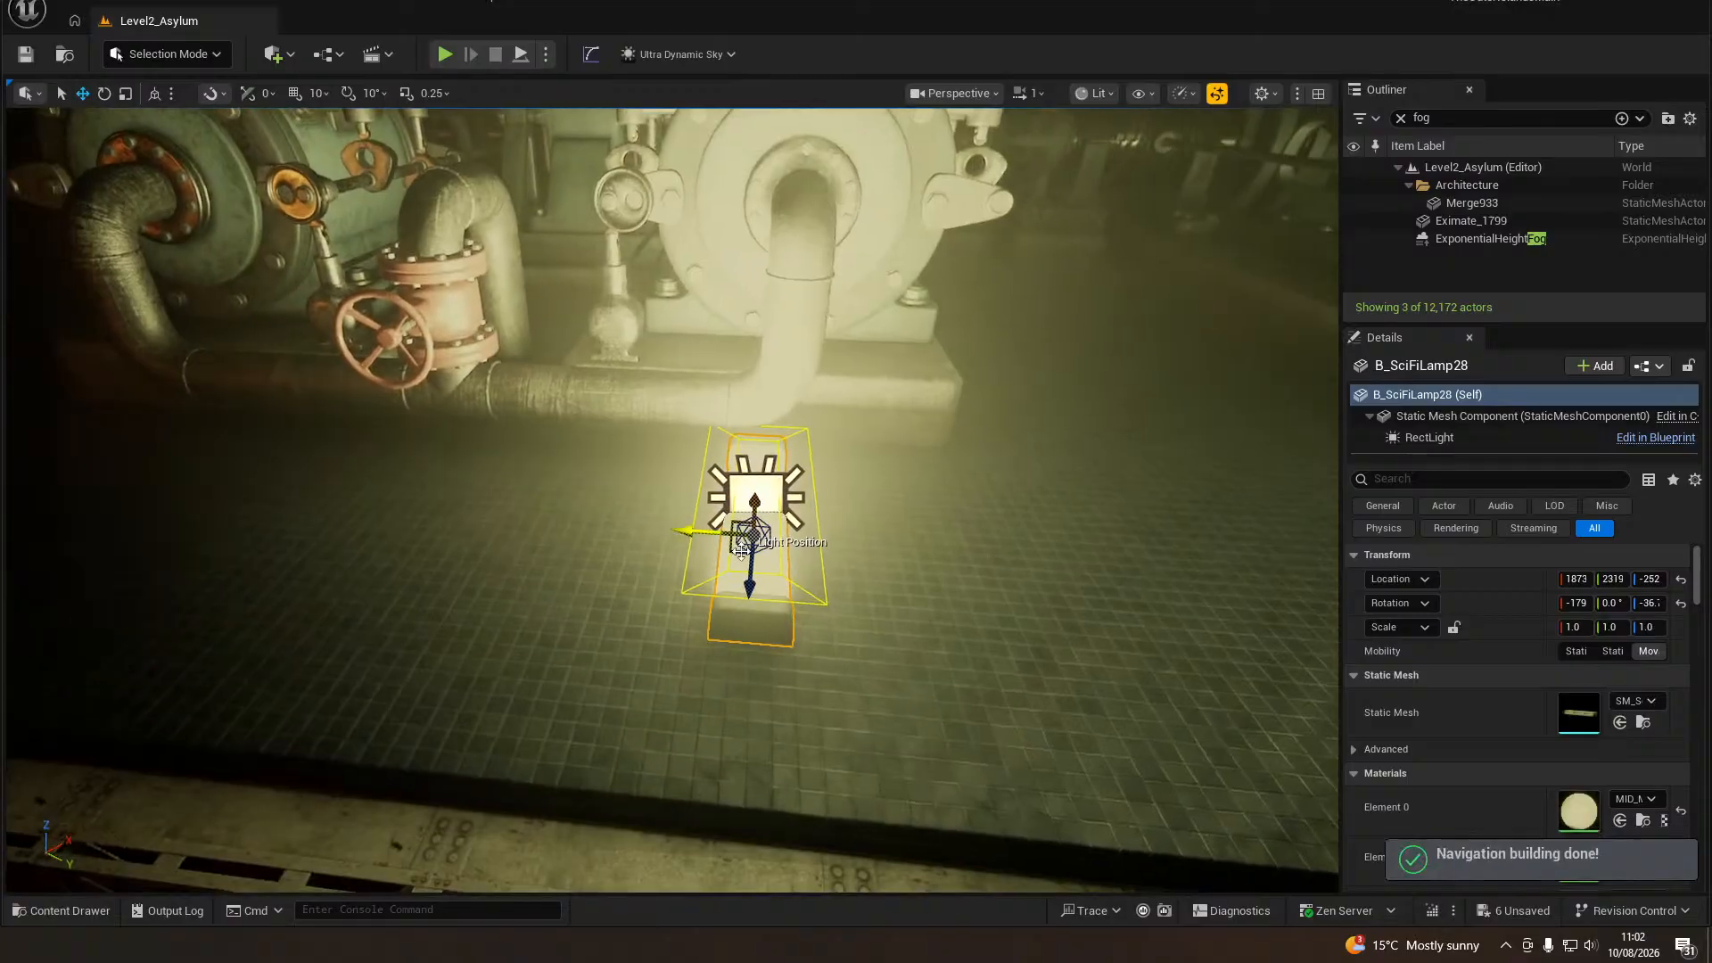
{"action": "left_click_drag", "start_coordinate": [711, 533], "coordinate": [317, 507], "text": "shift"}
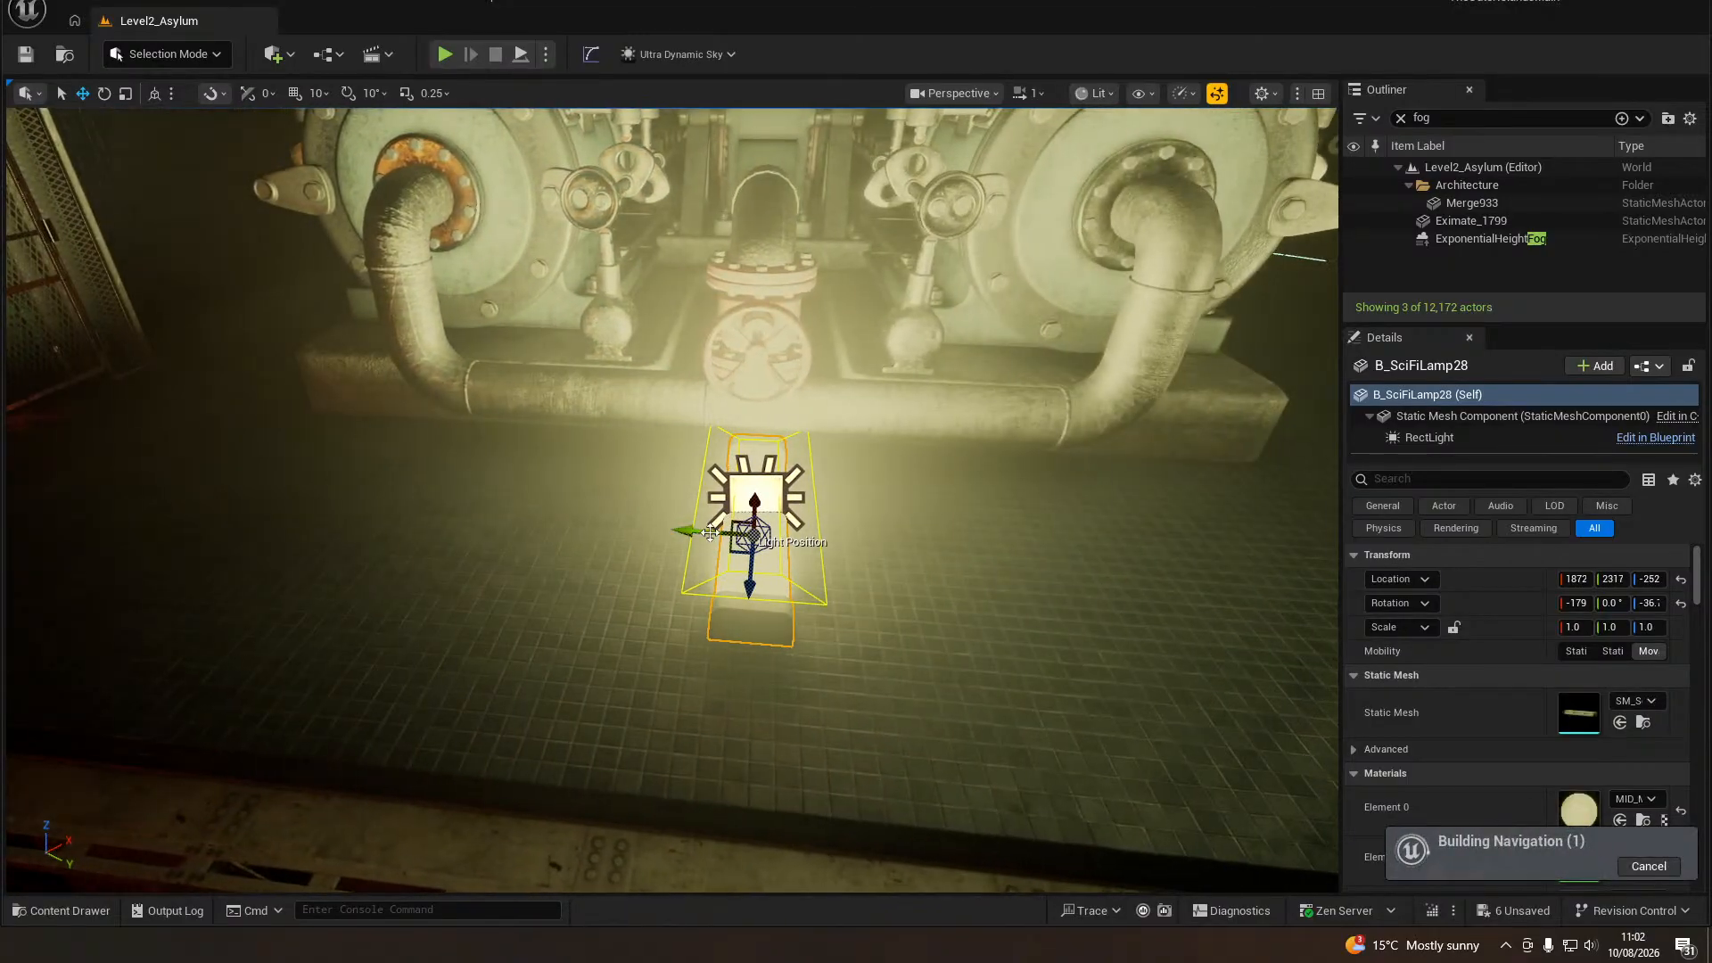
Delete floor lamp B_SciFiLamp3, which lies lengthwise near the water edge between the two pump pairs.
{"action": "mouse_move", "coordinate": [709, 534]}
{"action": "right_mouse_down"}
{"action": "mouse_move", "coordinate": [856, 482]}
{"action": "mouse_move", "coordinate": [660, 472]}
{"action": "mouse_move", "coordinate": [711, 500]}
{"action": "right_mouse_up"}
{"action": "key", "text": "d"}
{"action": "key", "text": "w"}
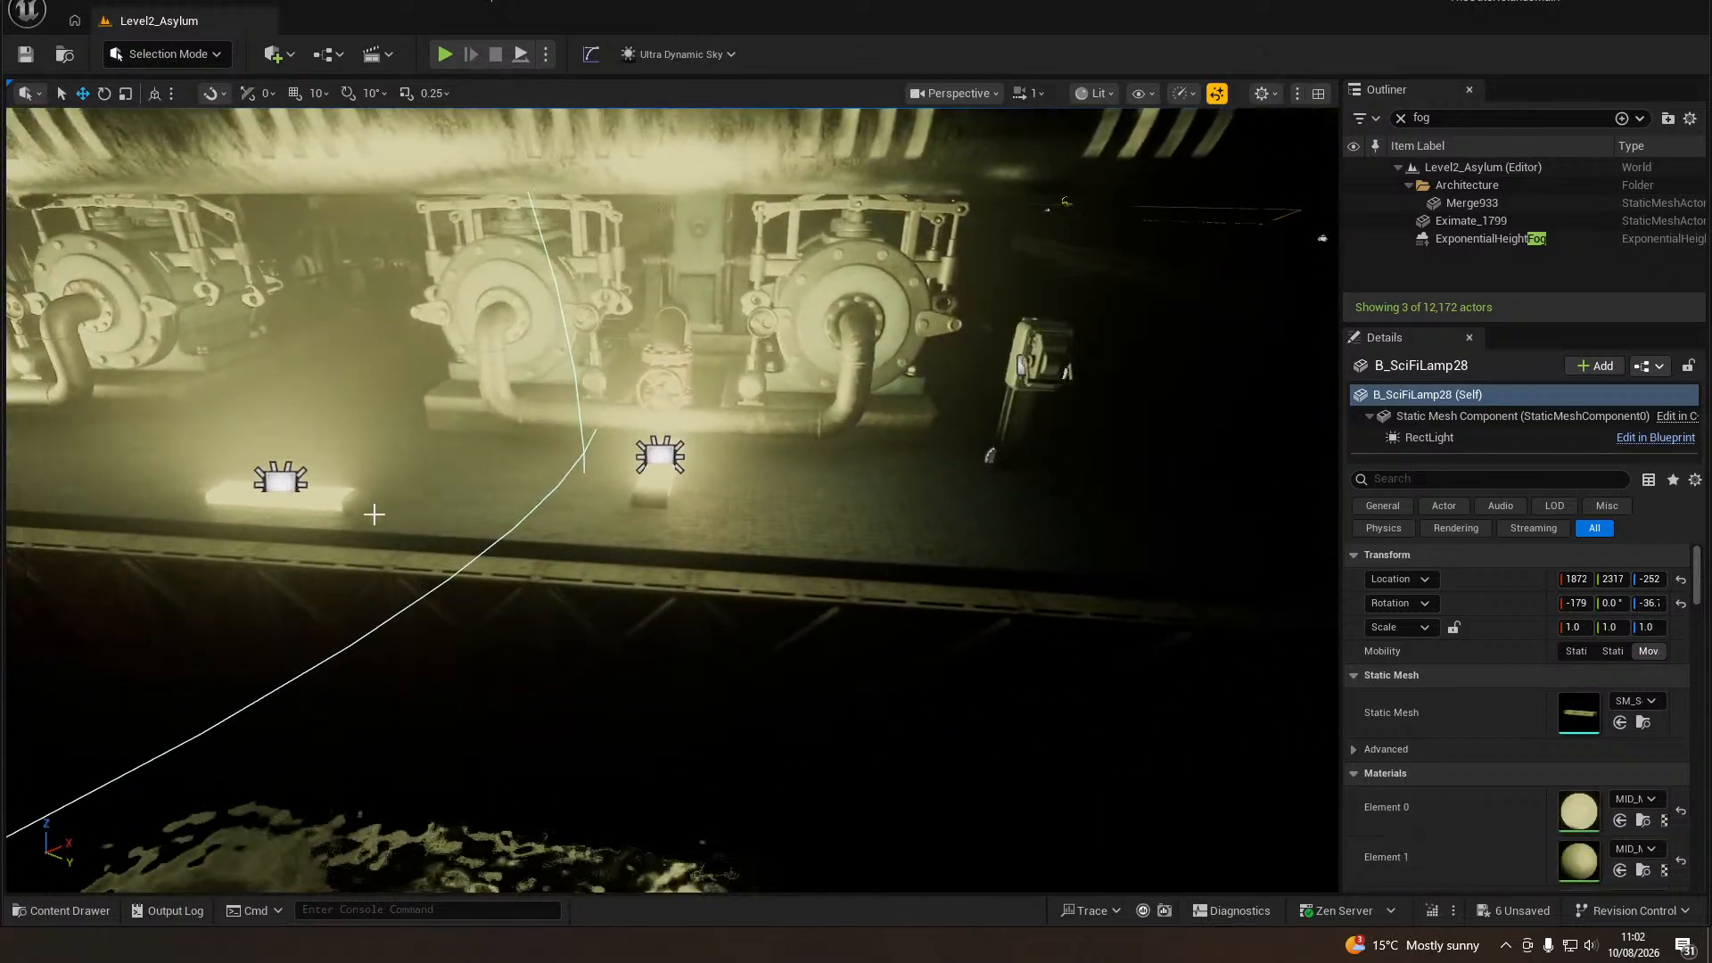
{"action": "left_click", "coordinate": [362, 510]}
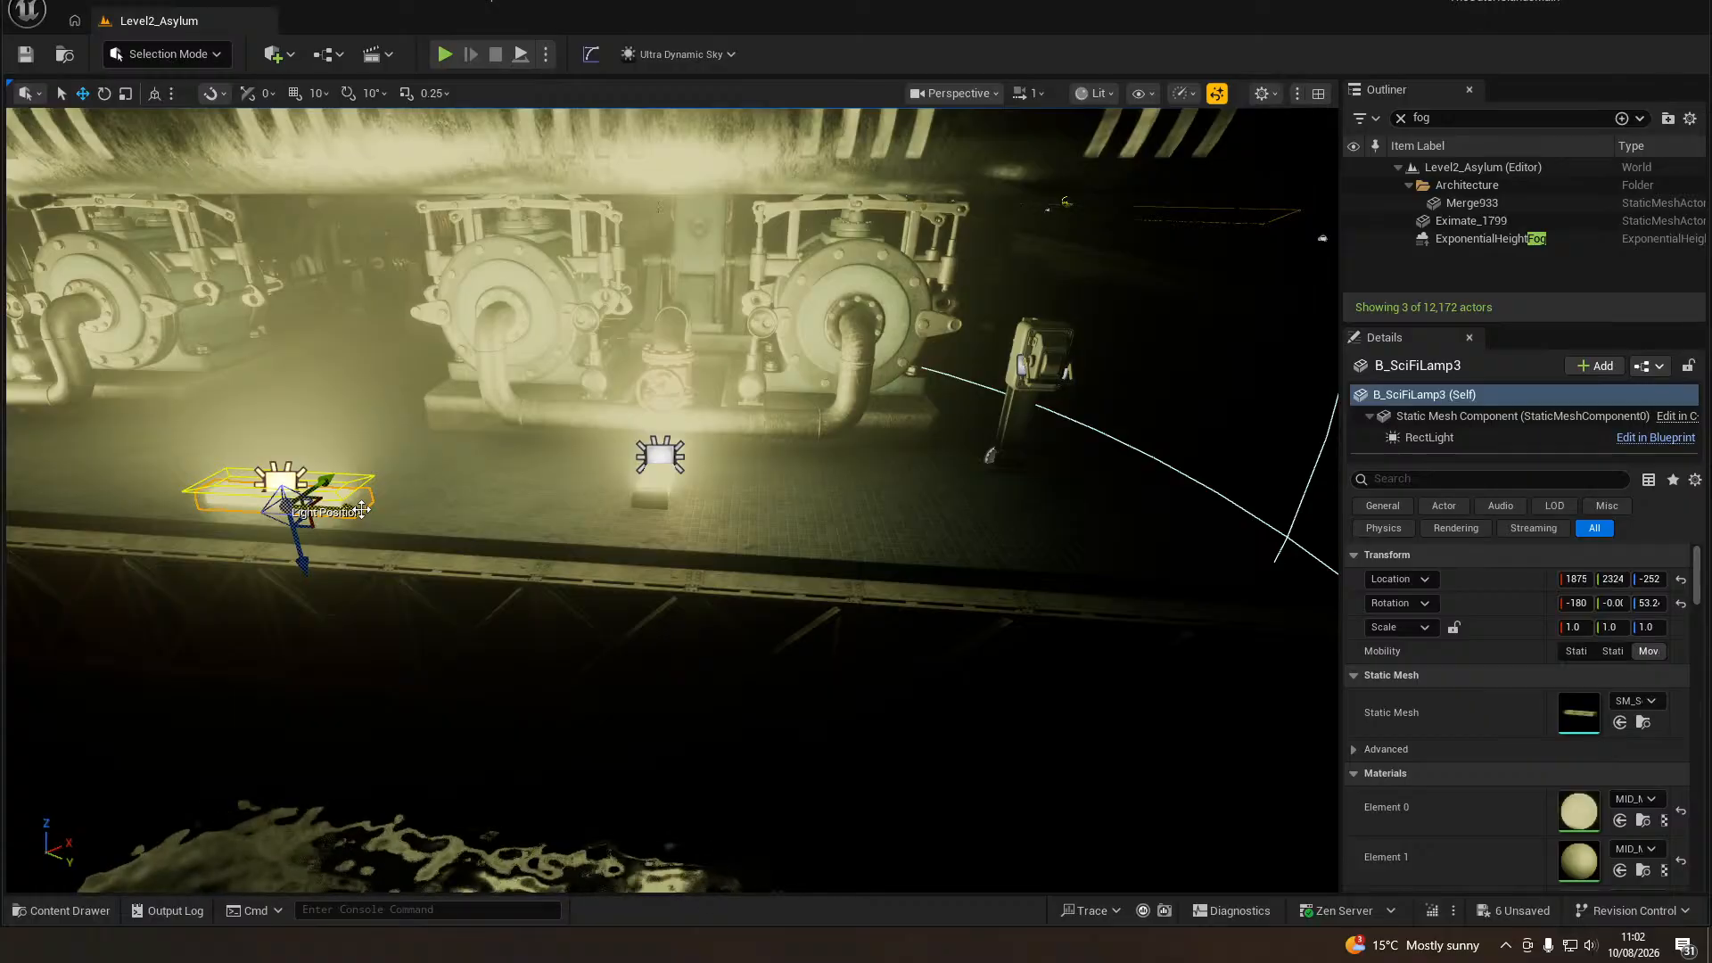
{"action": "key", "text": "Delete"}
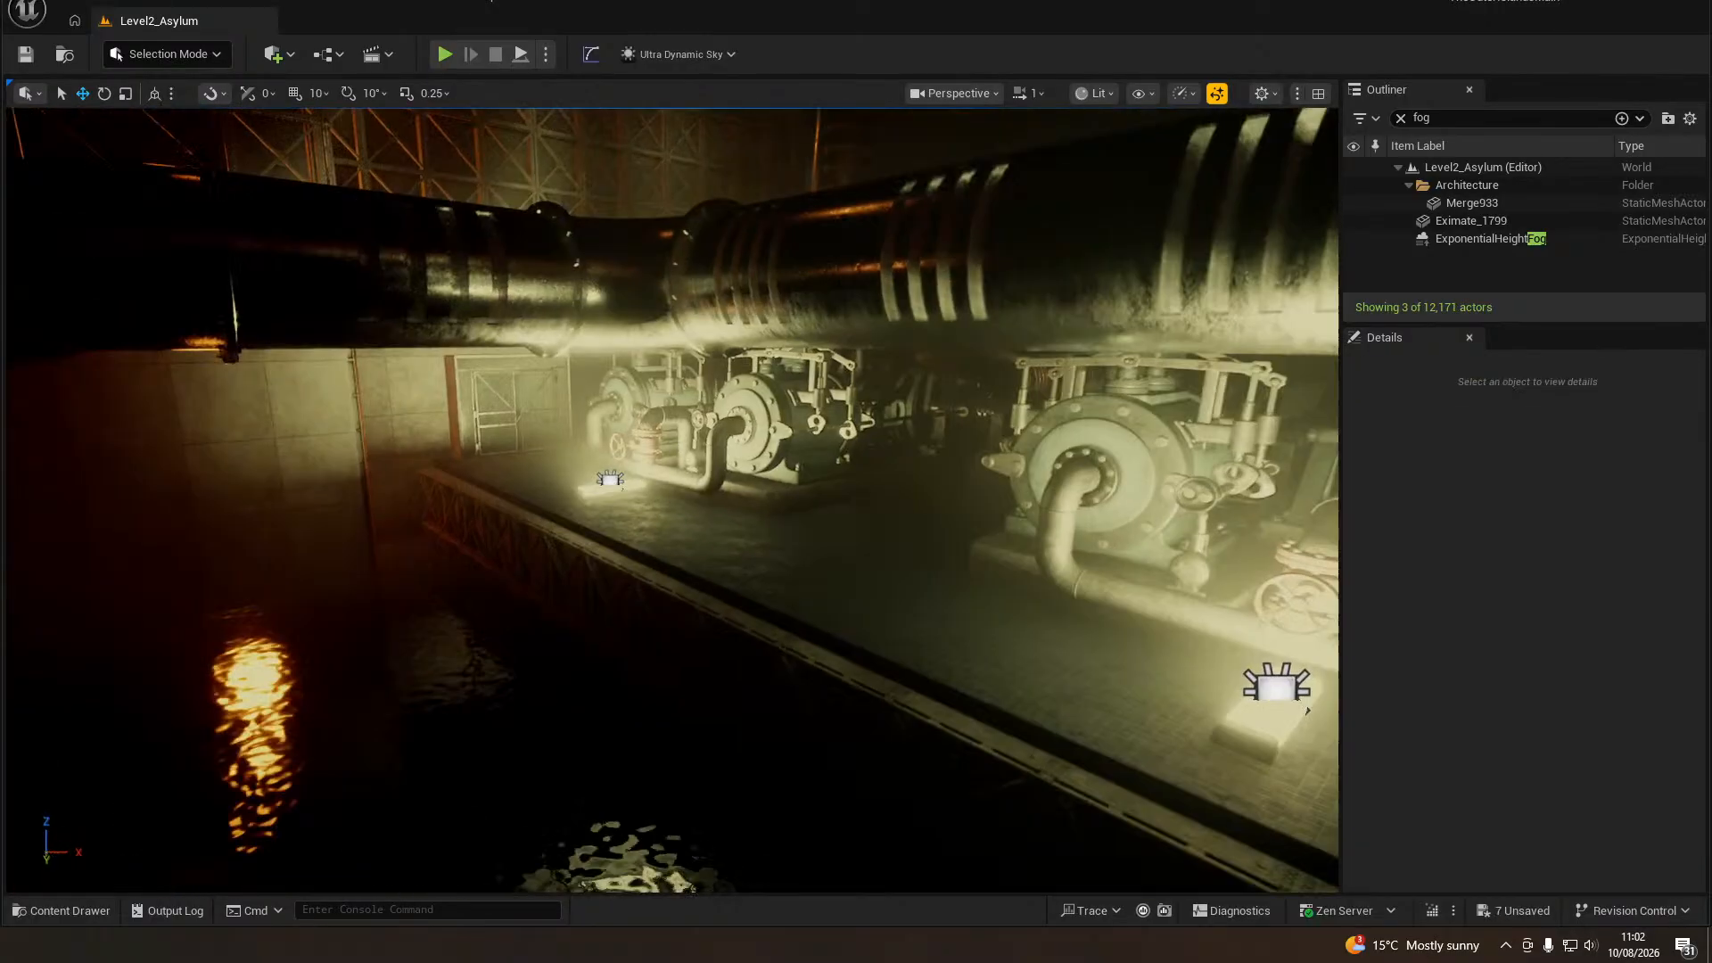
Play the level from the tiled floor near the lever post, walk up to the lever box and interact with it.
{"action": "right_click_drag", "start_coordinate": [630, 606], "coordinate": [802, 667]}
{"action": "key", "text": "s"}
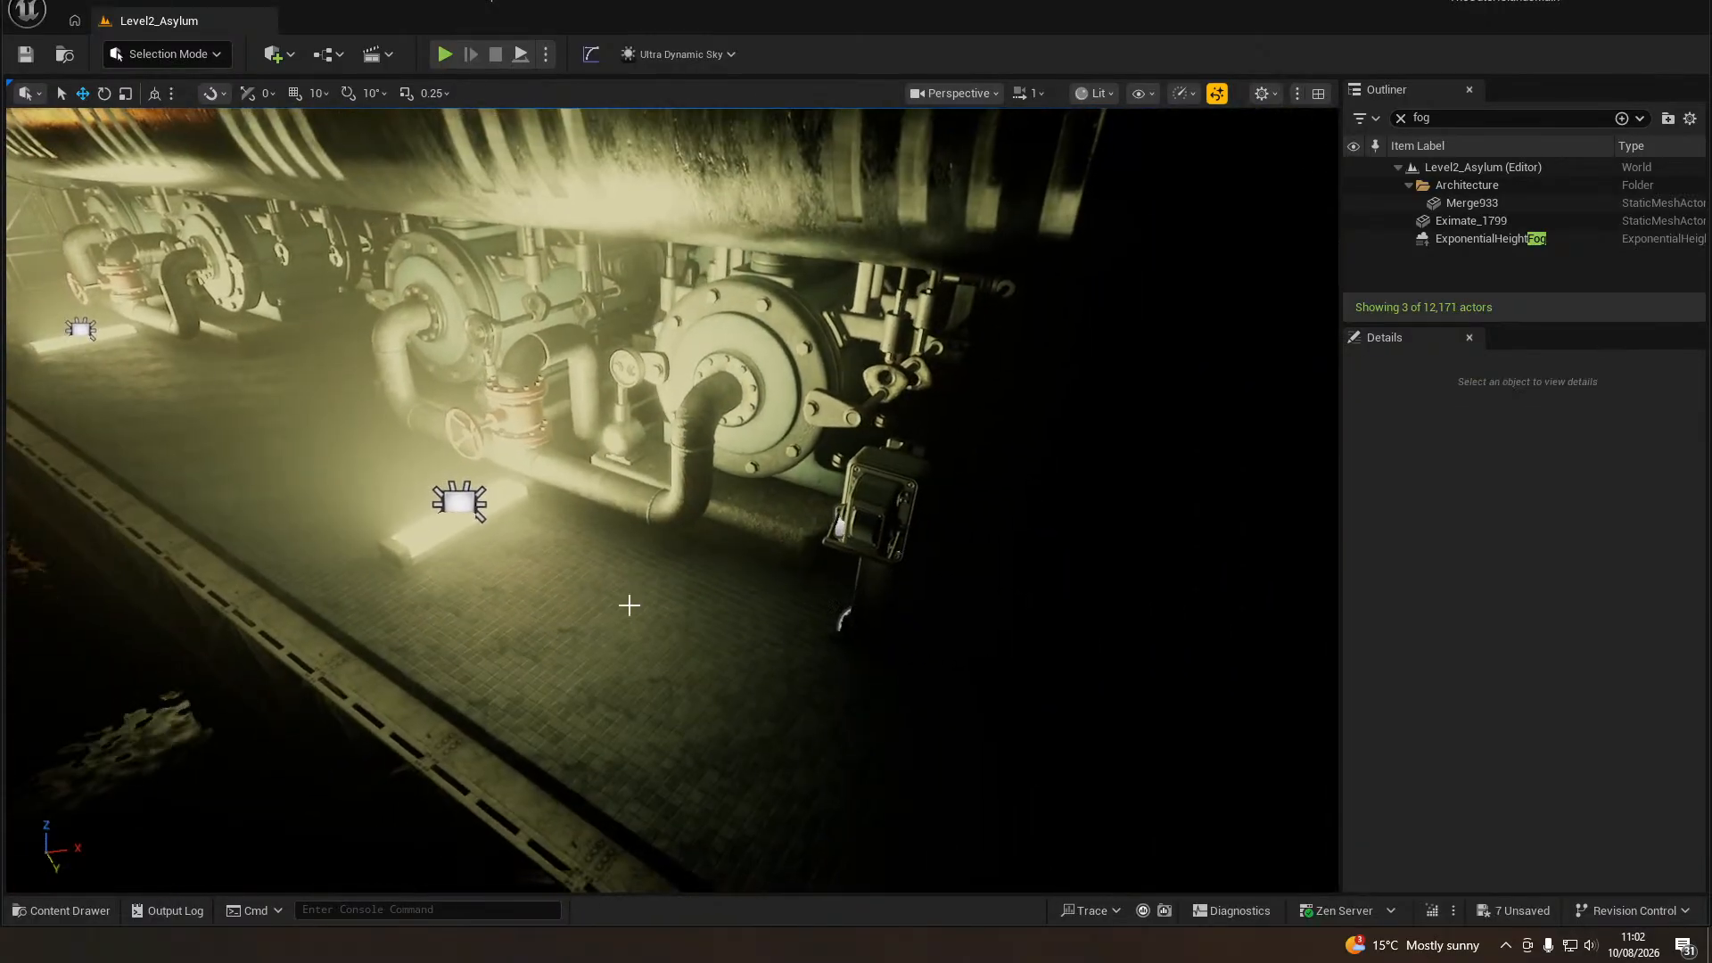
{"action": "right_click", "coordinate": [677, 677]}
{"action": "left_click", "coordinate": [682, 689]}
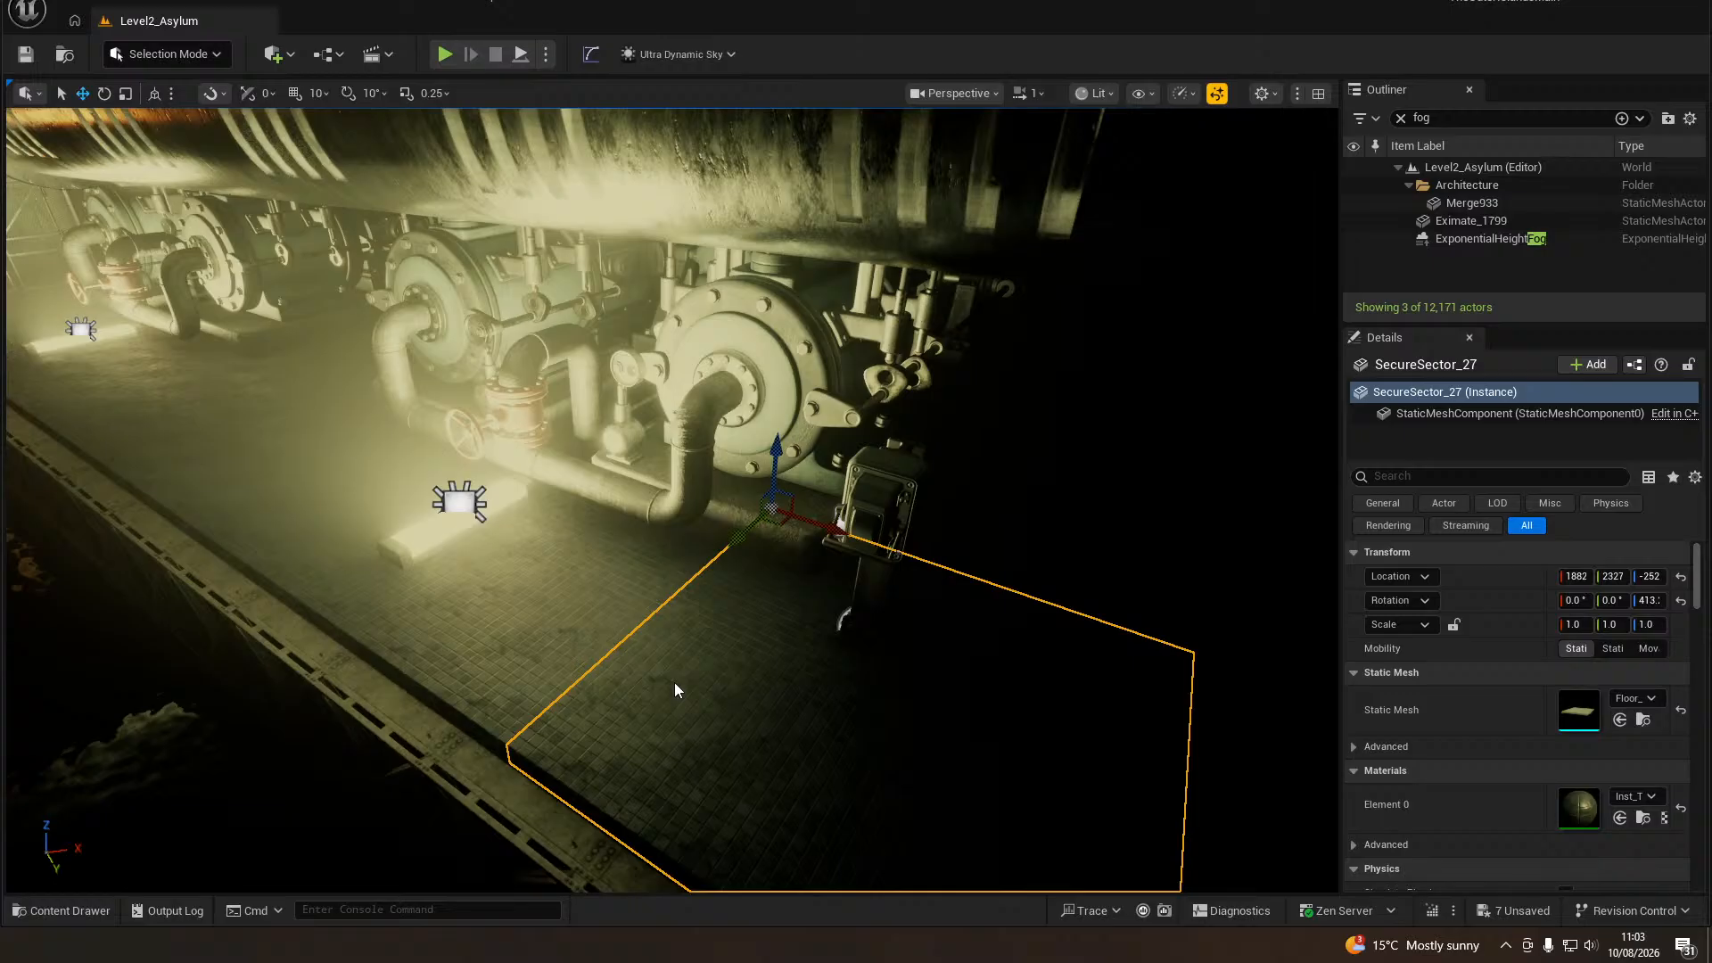
{"action": "key", "text": "alt+p"}
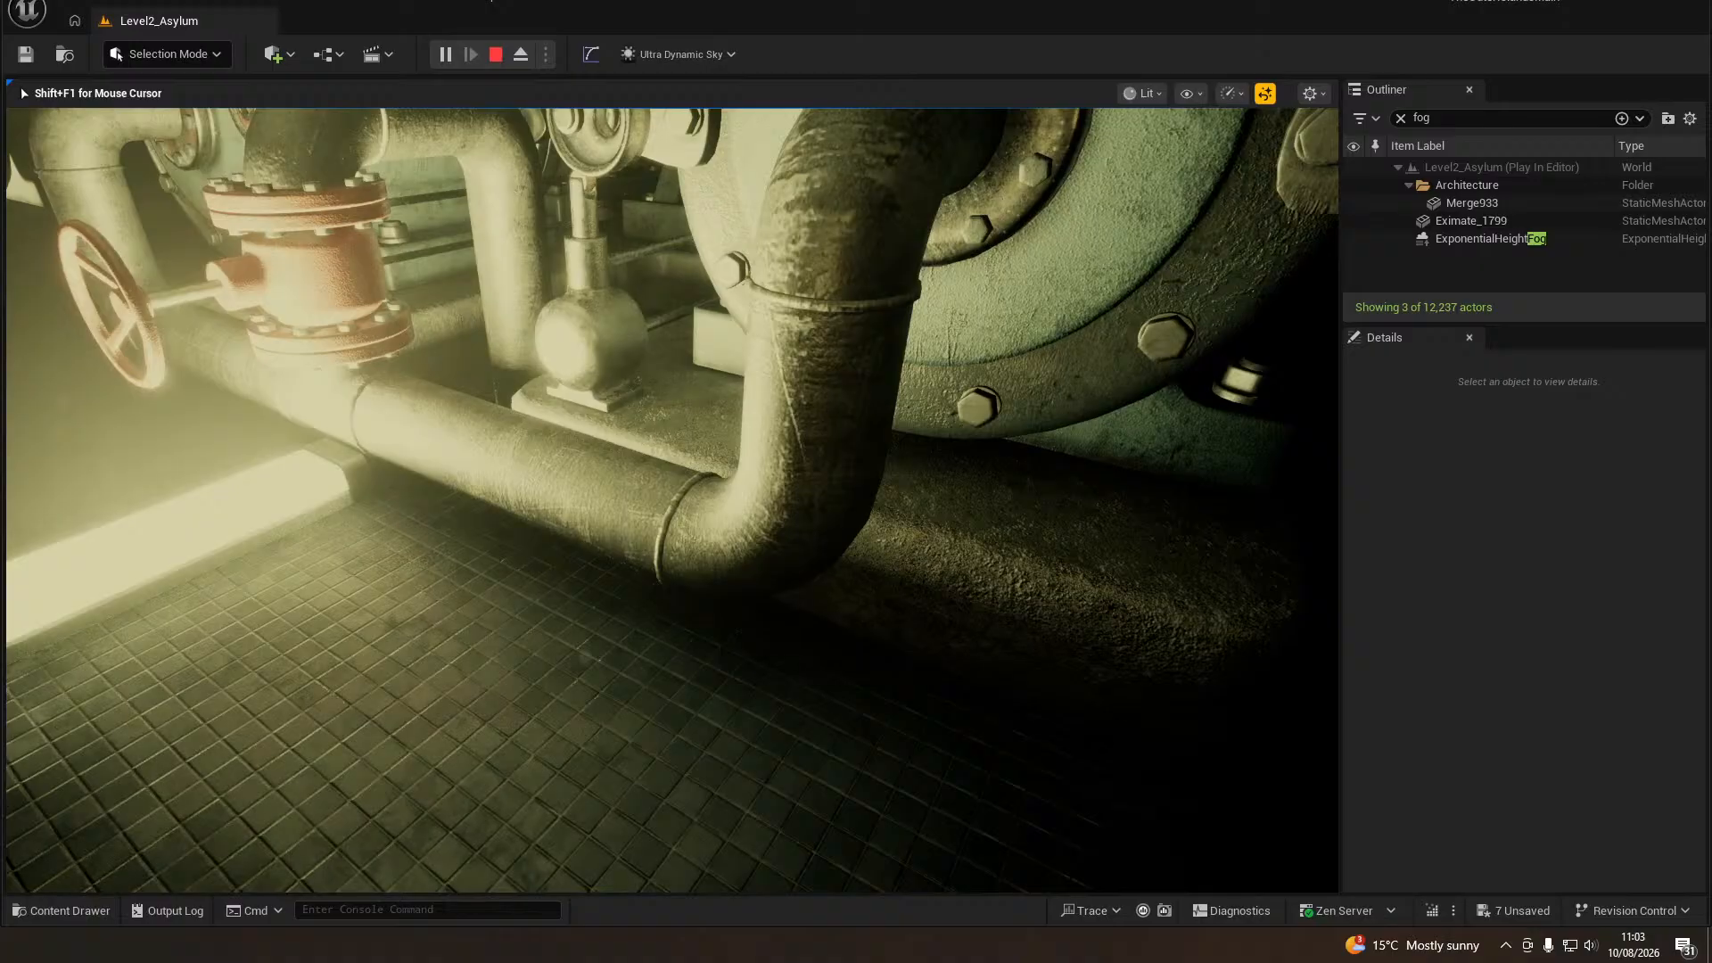
{"action": "key", "text": "w"}
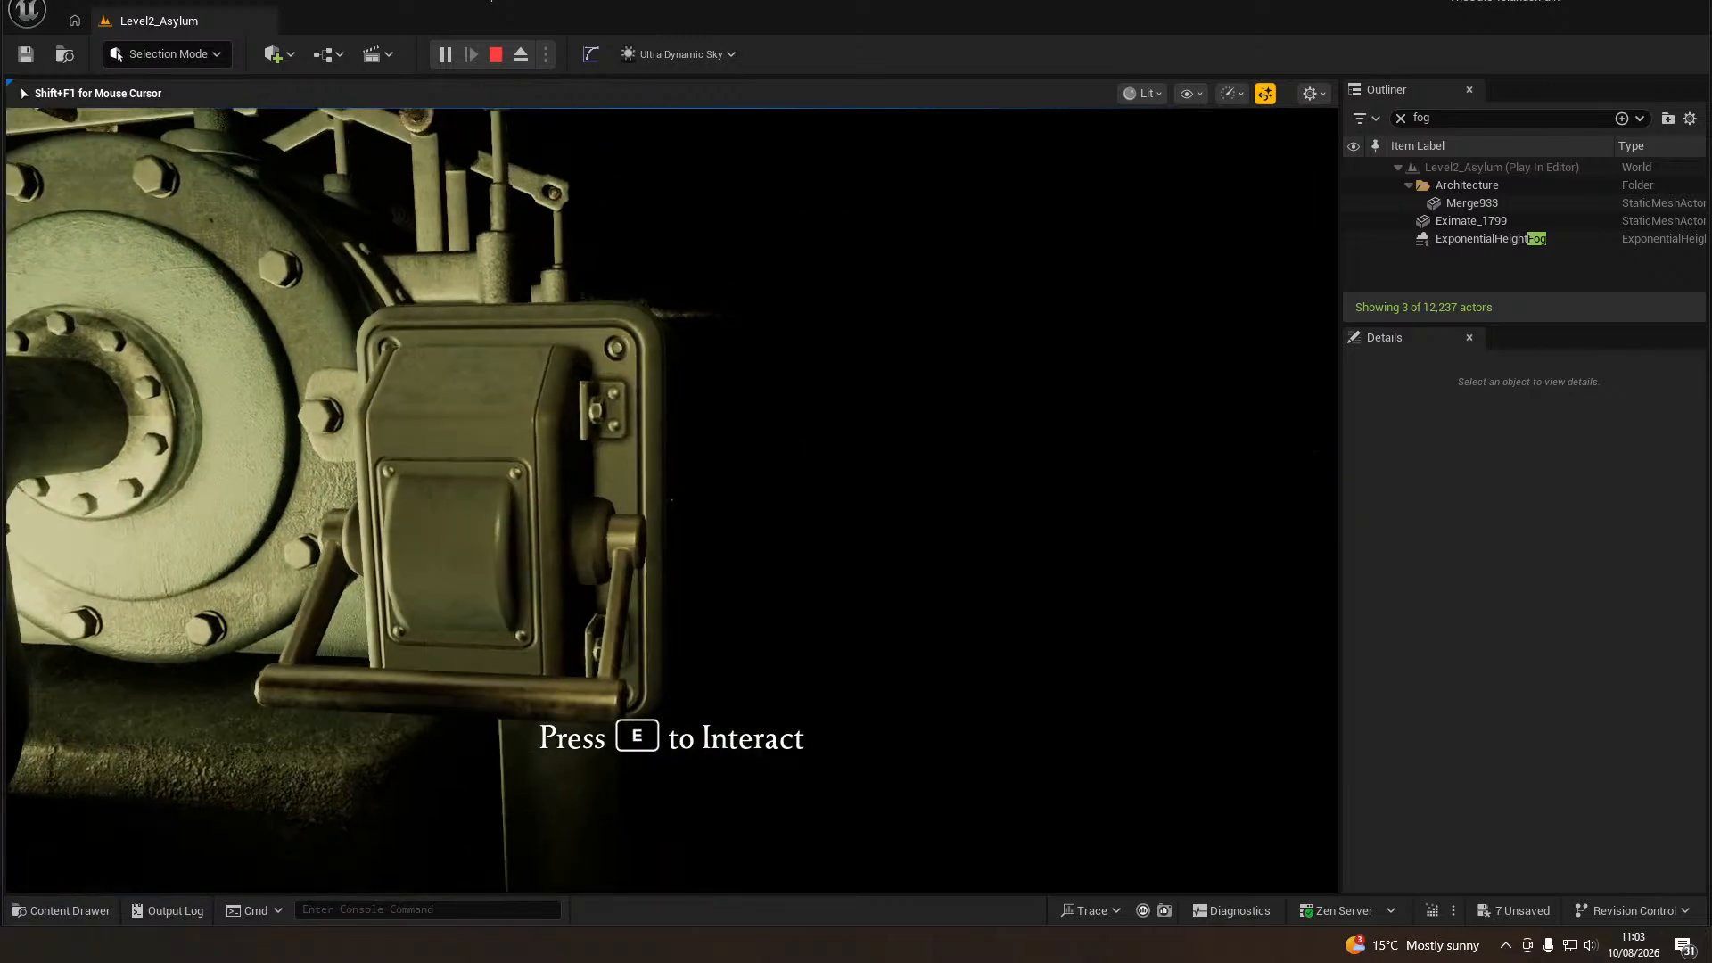
{"action": "key", "text": "d"}
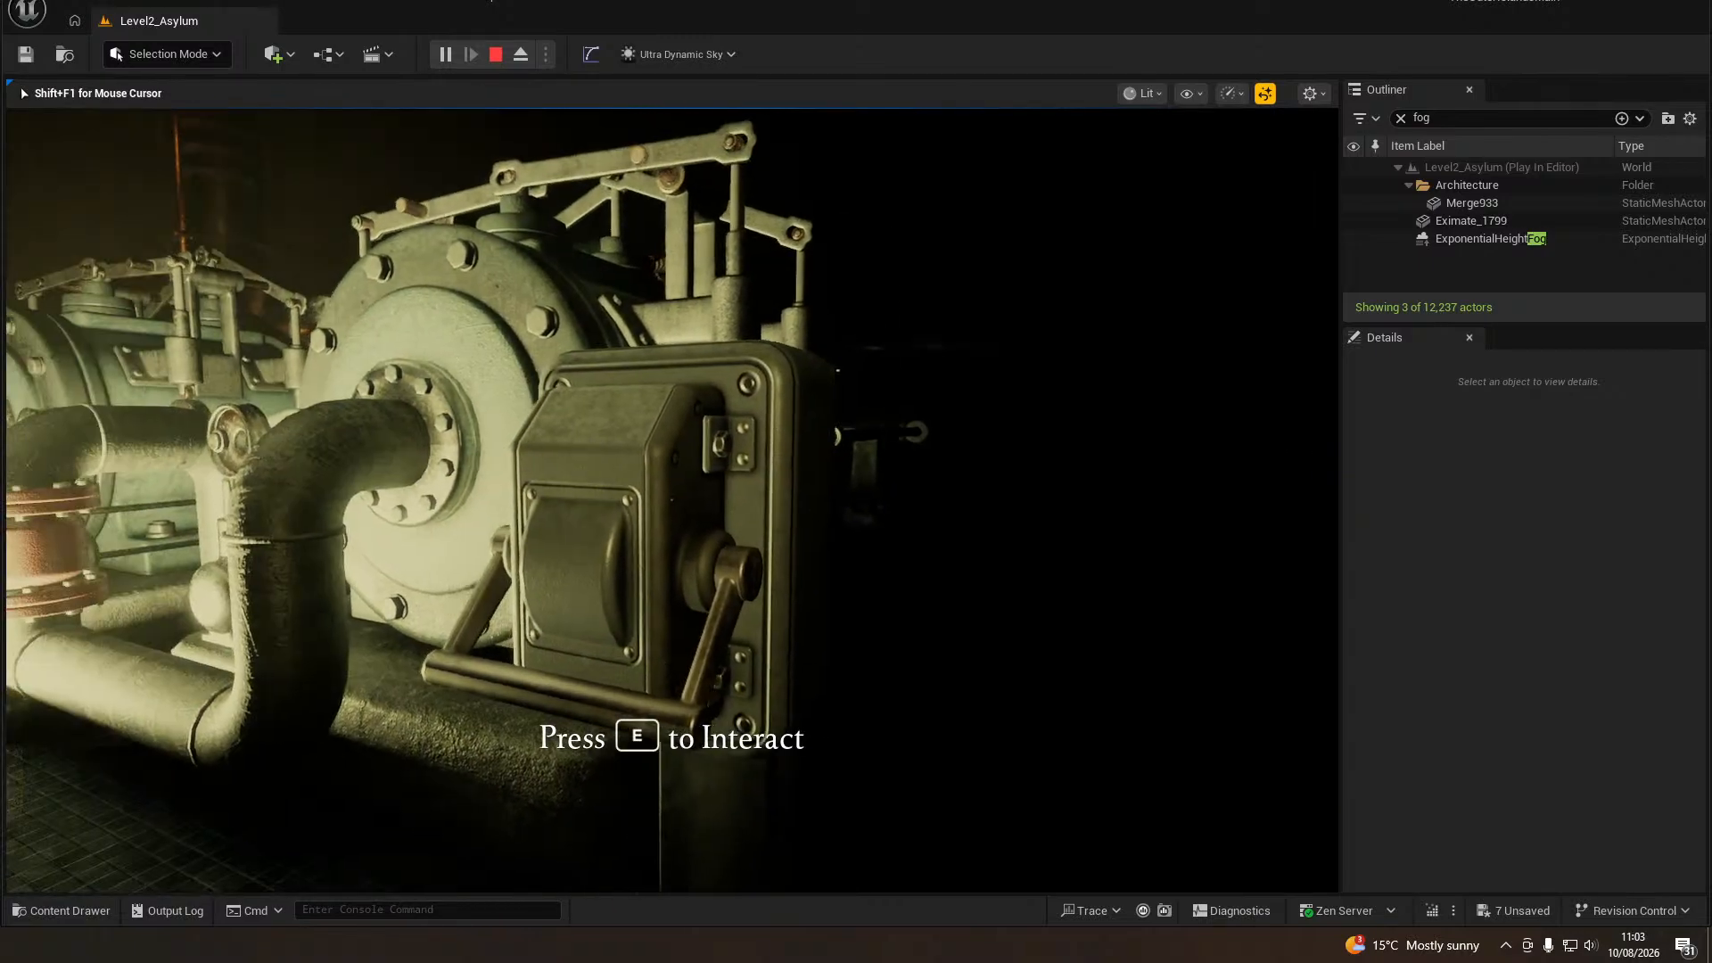
{"action": "key", "text": "e"}
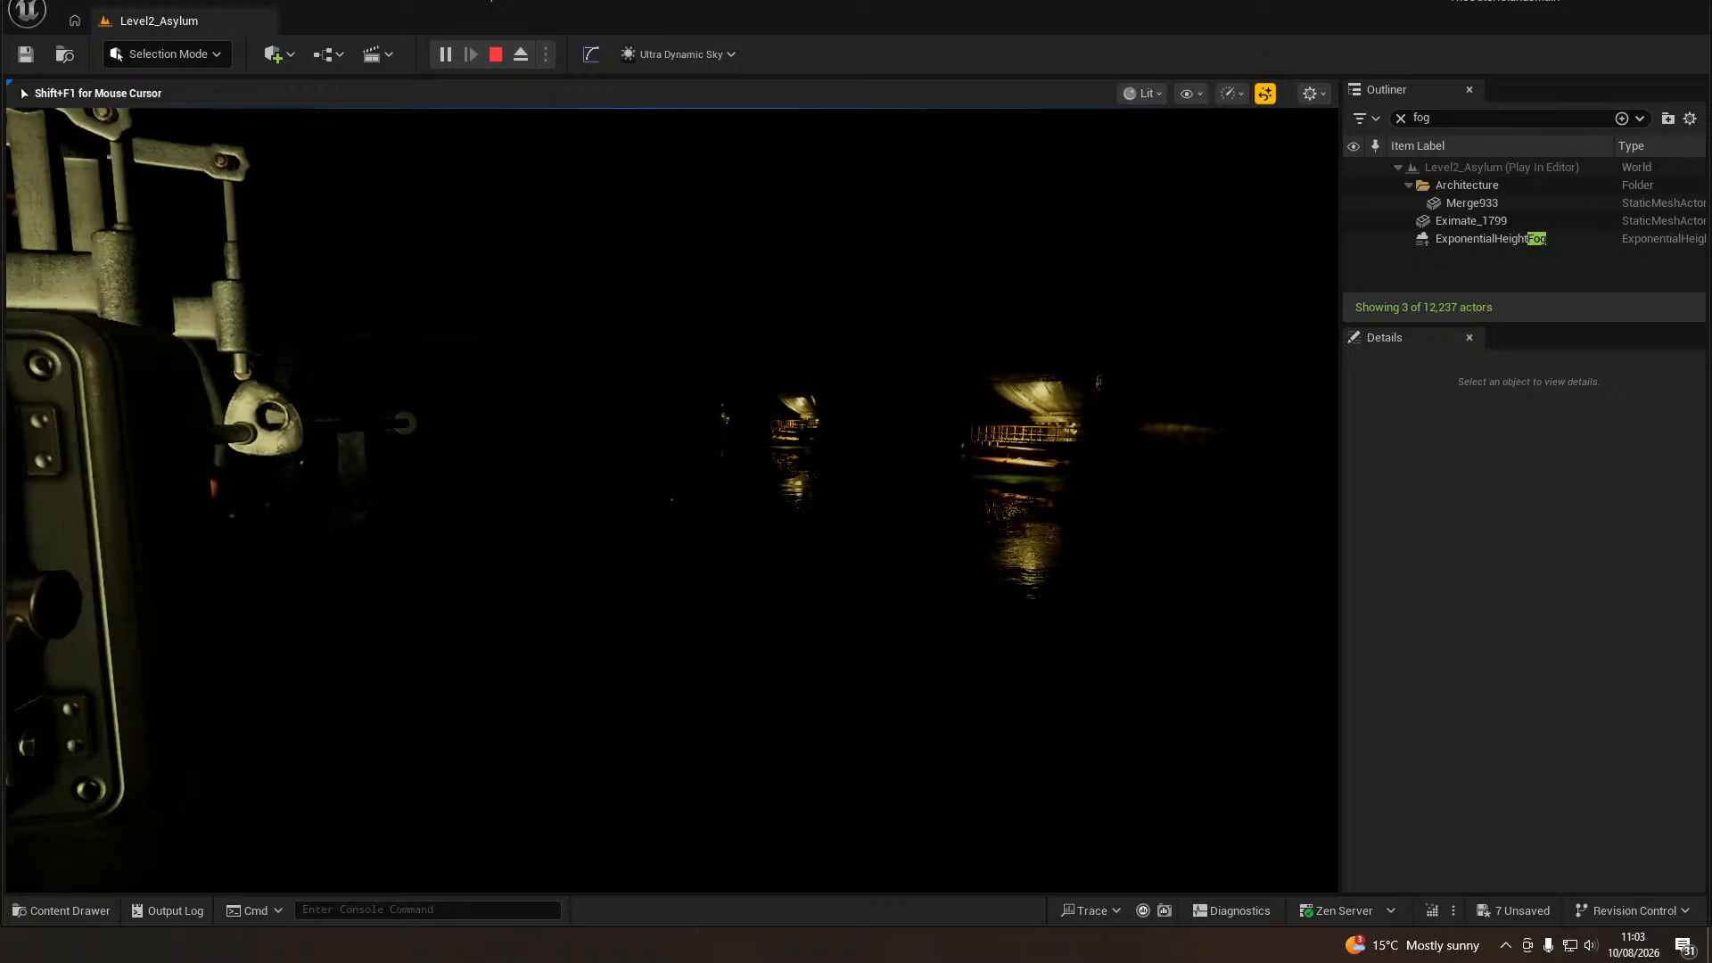
Look past the lever box over the dark water, walk along the pumps towards the far door, and end the playtest.
{"action": "key", "text": "a"}
{"action": "key", "text": "d"}
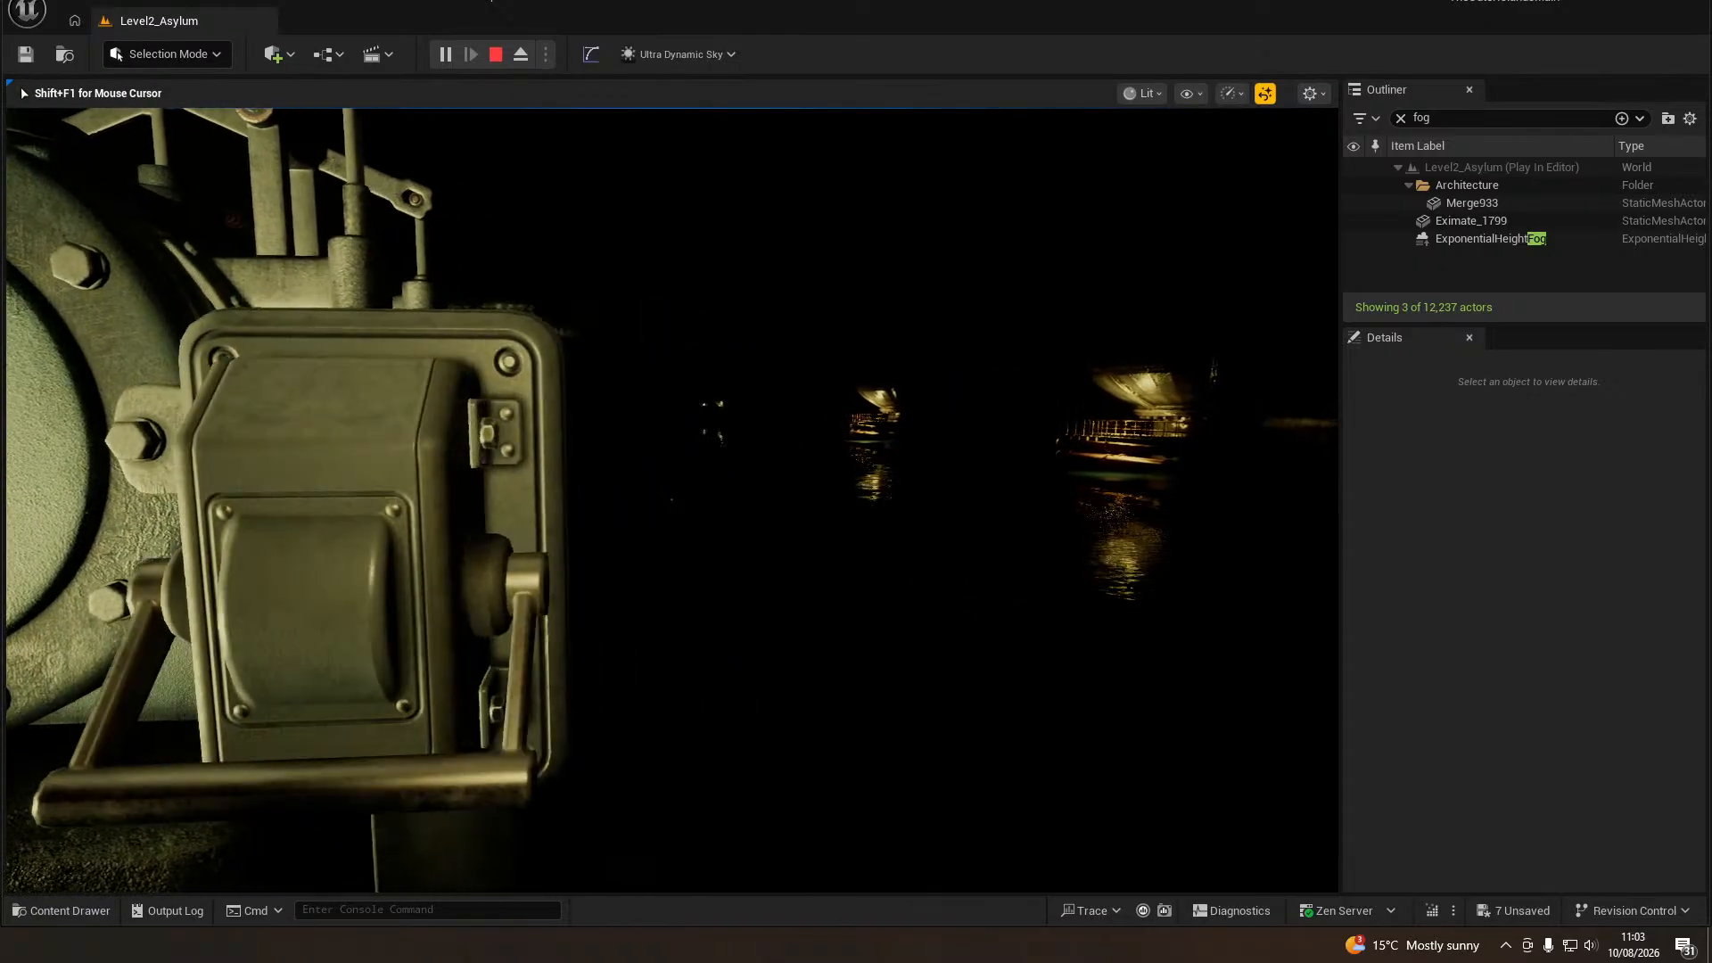
{"action": "key", "text": "d"}
{"action": "key", "text": "d"}
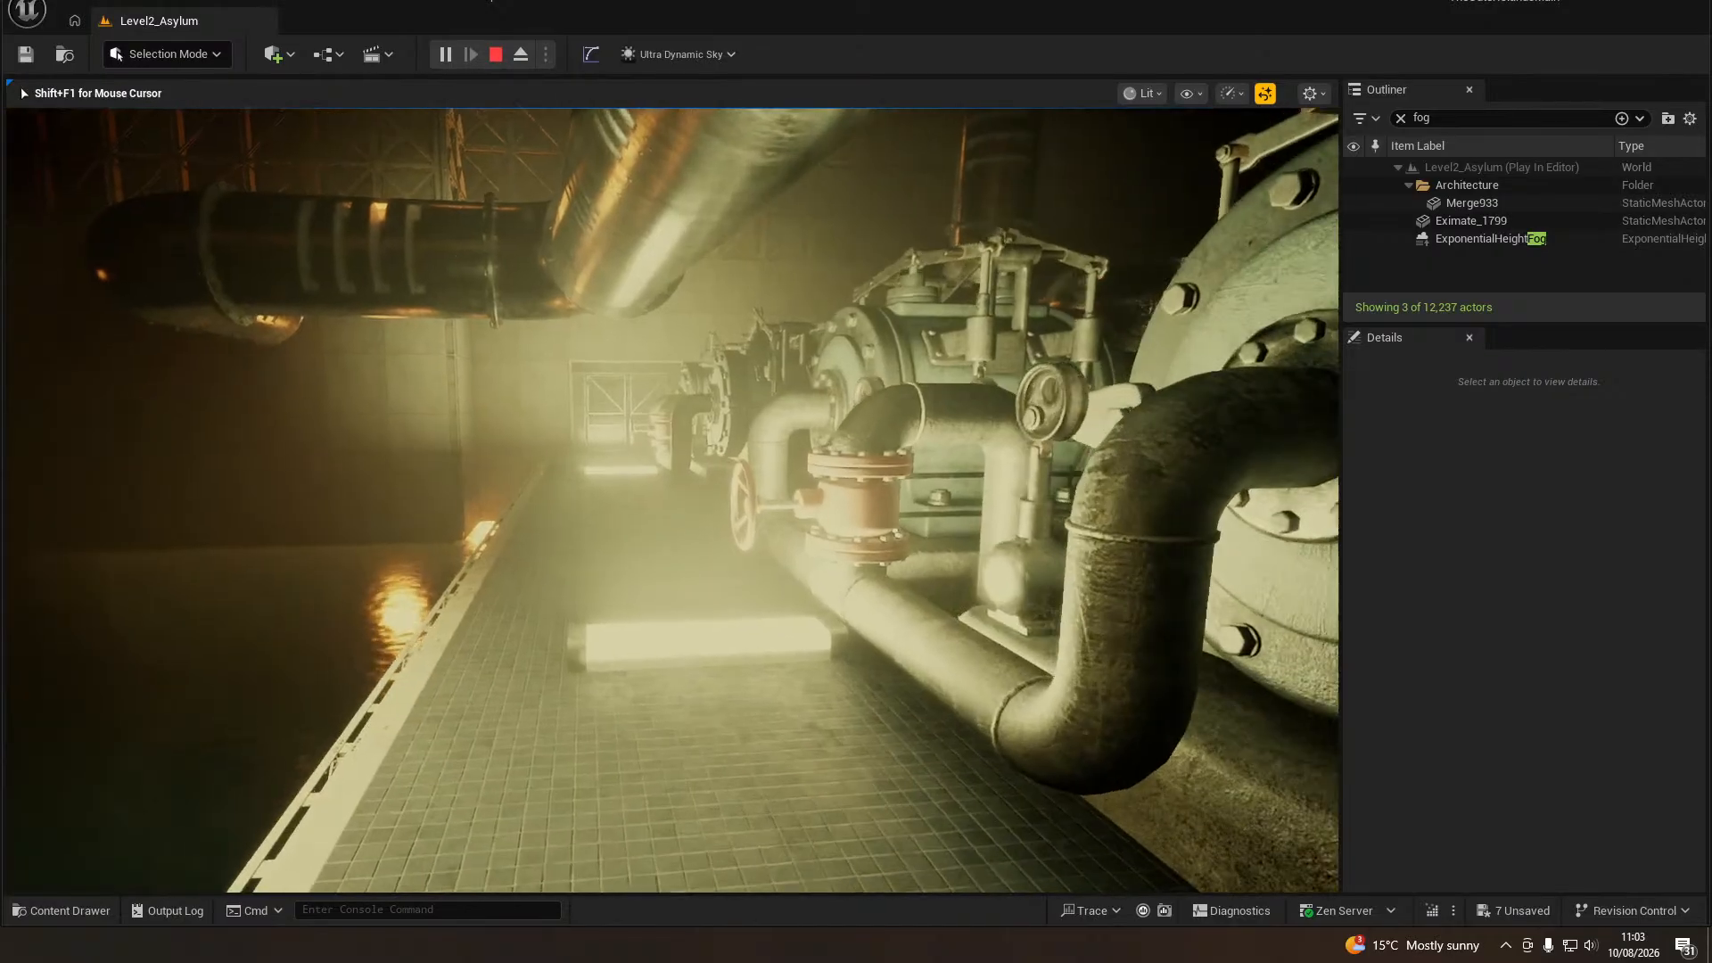
{"action": "key", "text": "w"}
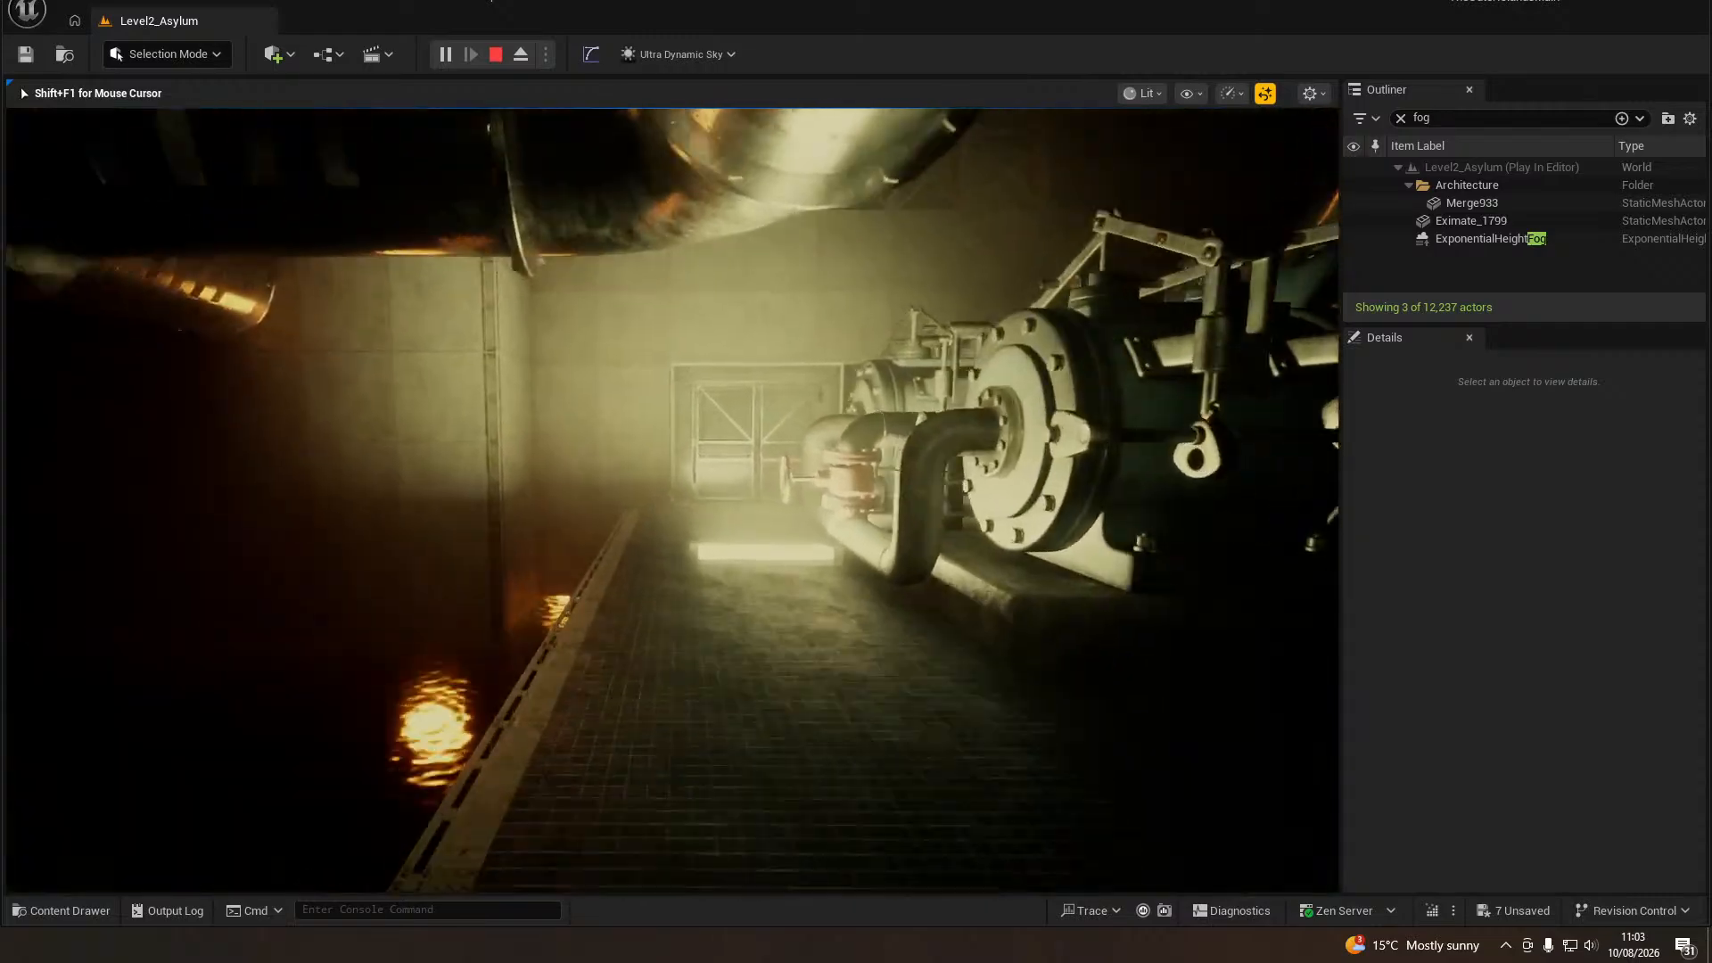
{"action": "key", "text": "w"}
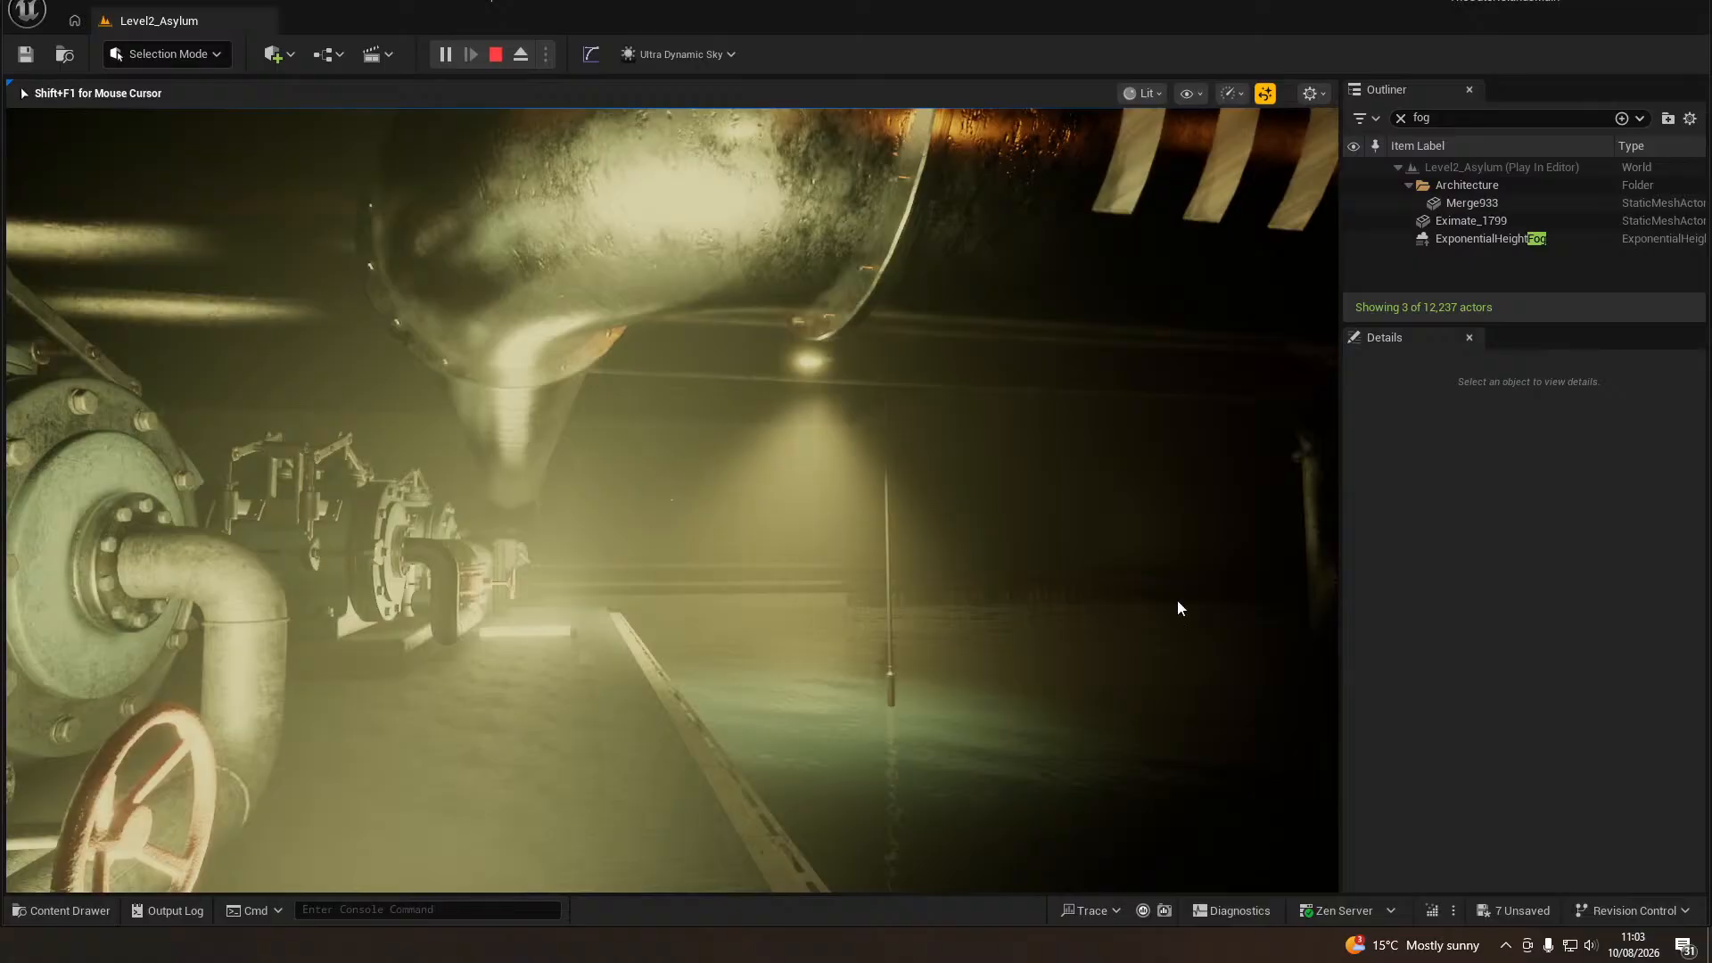
{"action": "key", "text": "Escape"}
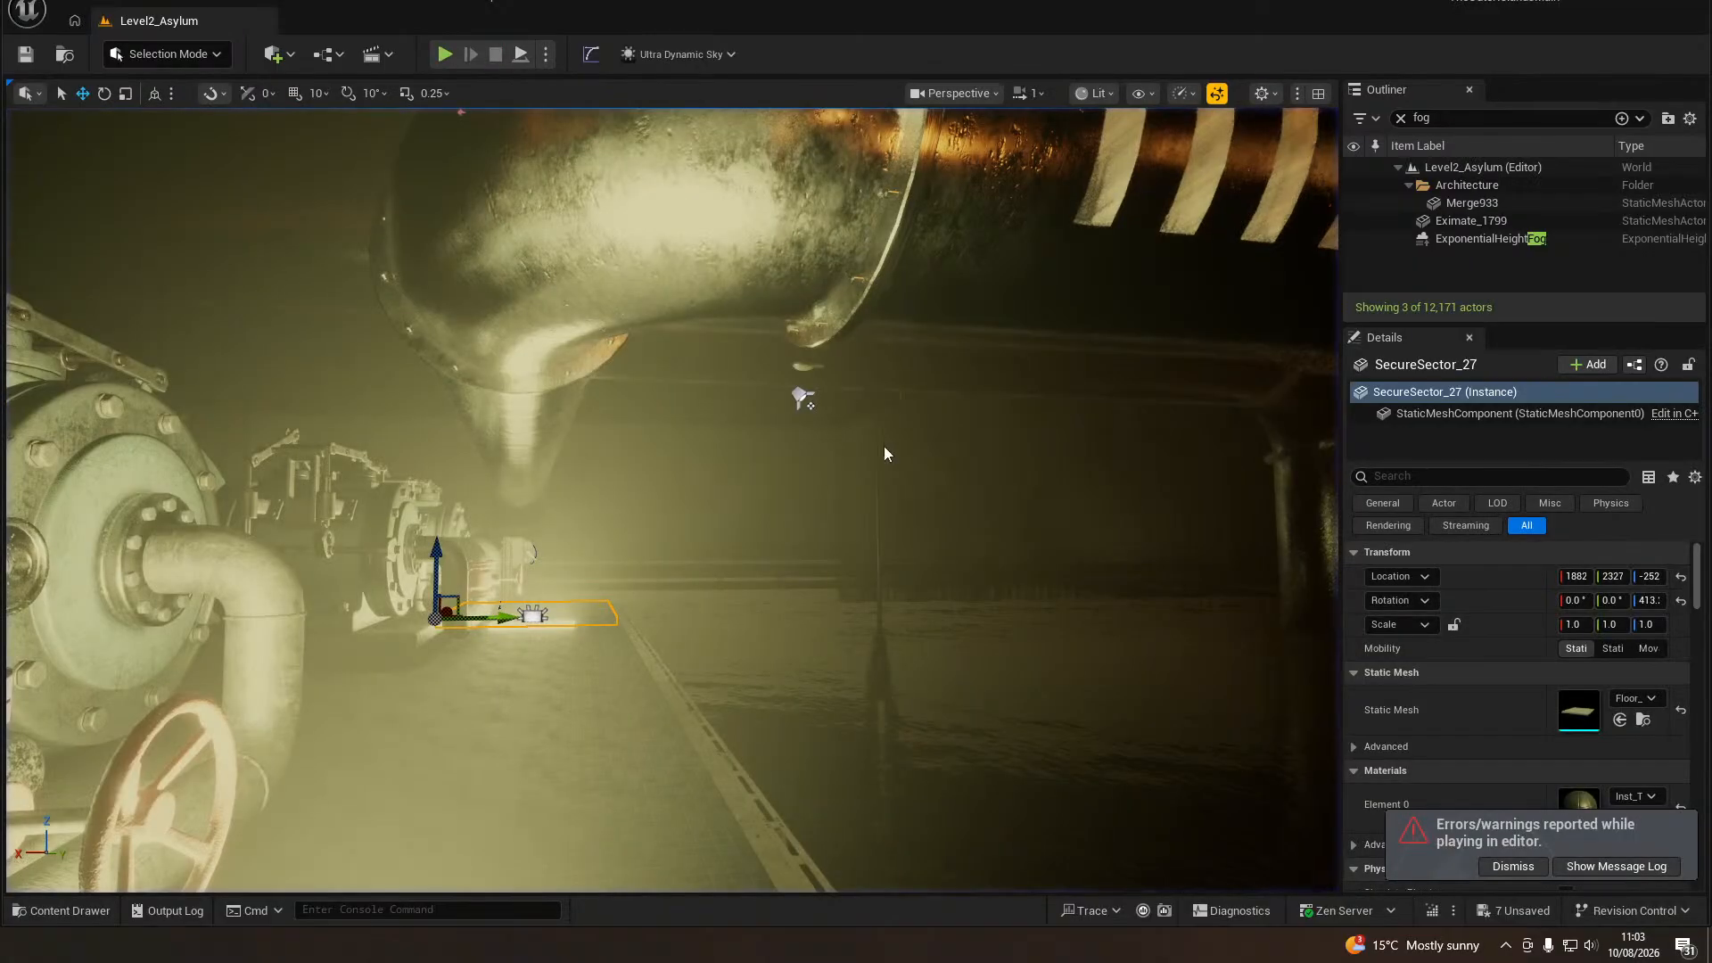
Delete the light hanging over the water beneath the large overhead pipe.
{"action": "left_click", "coordinate": [801, 399]}
{"action": "key", "text": "Delete"}
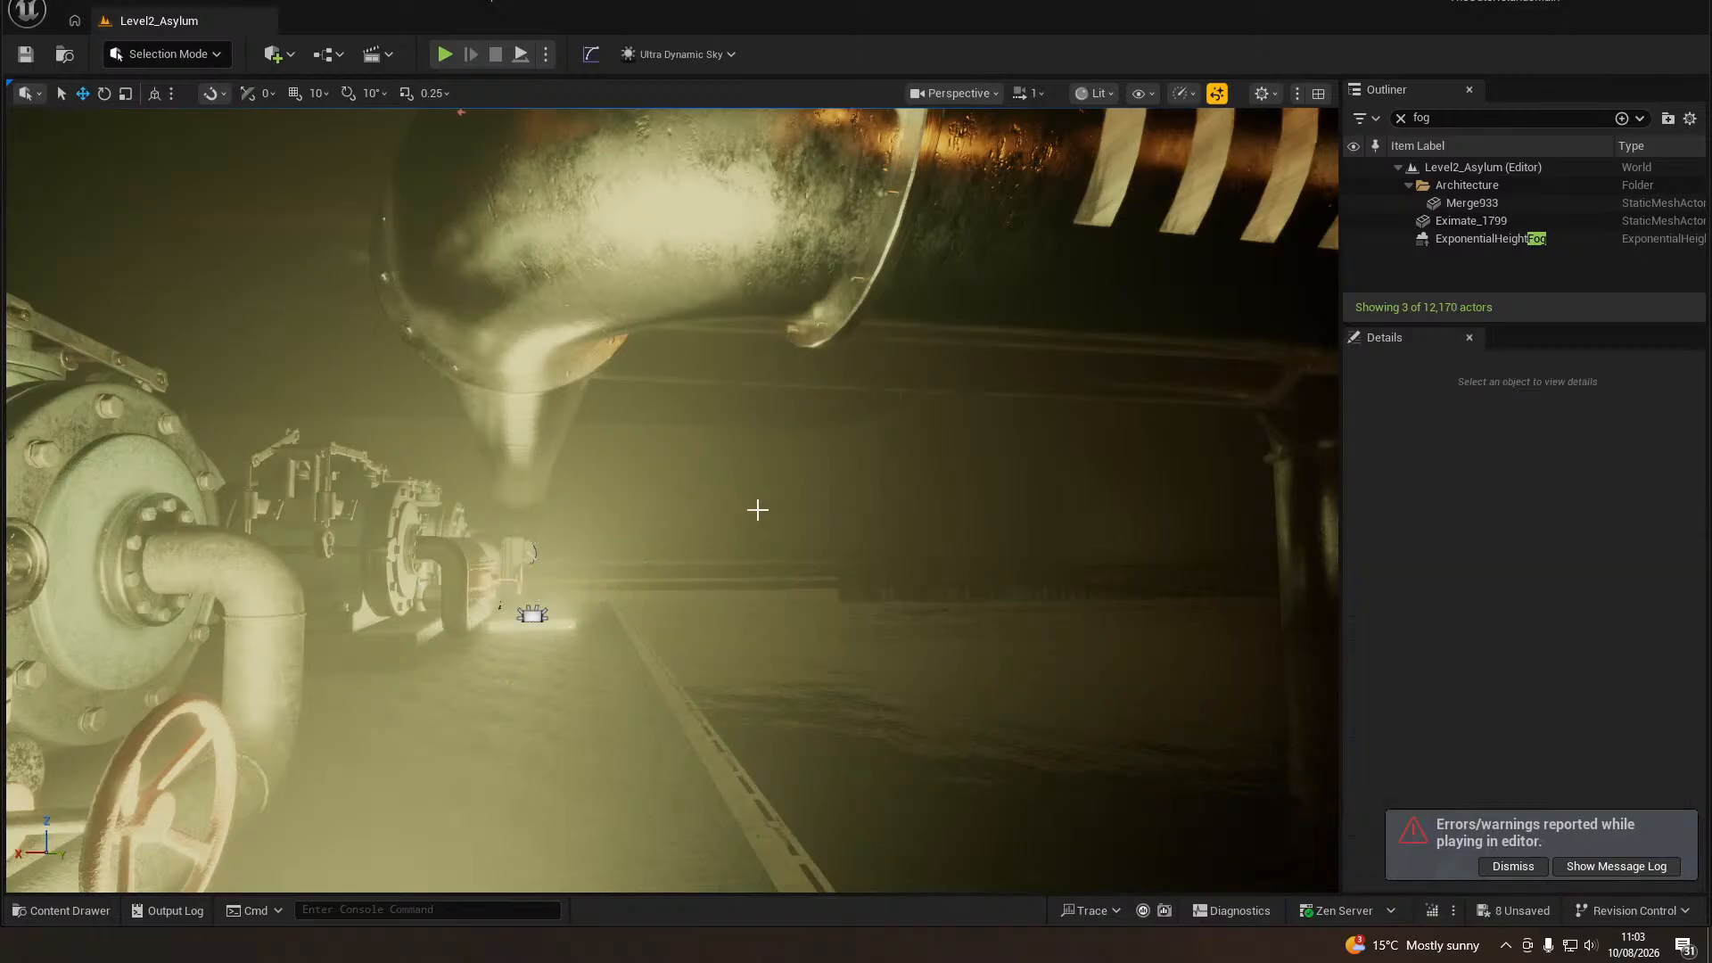
Select both floor lamps beside the pumps and set their Max Intensity to 2000 and Min Intensity to 1000.
{"action": "right_click_drag", "start_coordinate": [757, 510], "coordinate": [721, 599]}
{"action": "left_click", "coordinate": [656, 323]}
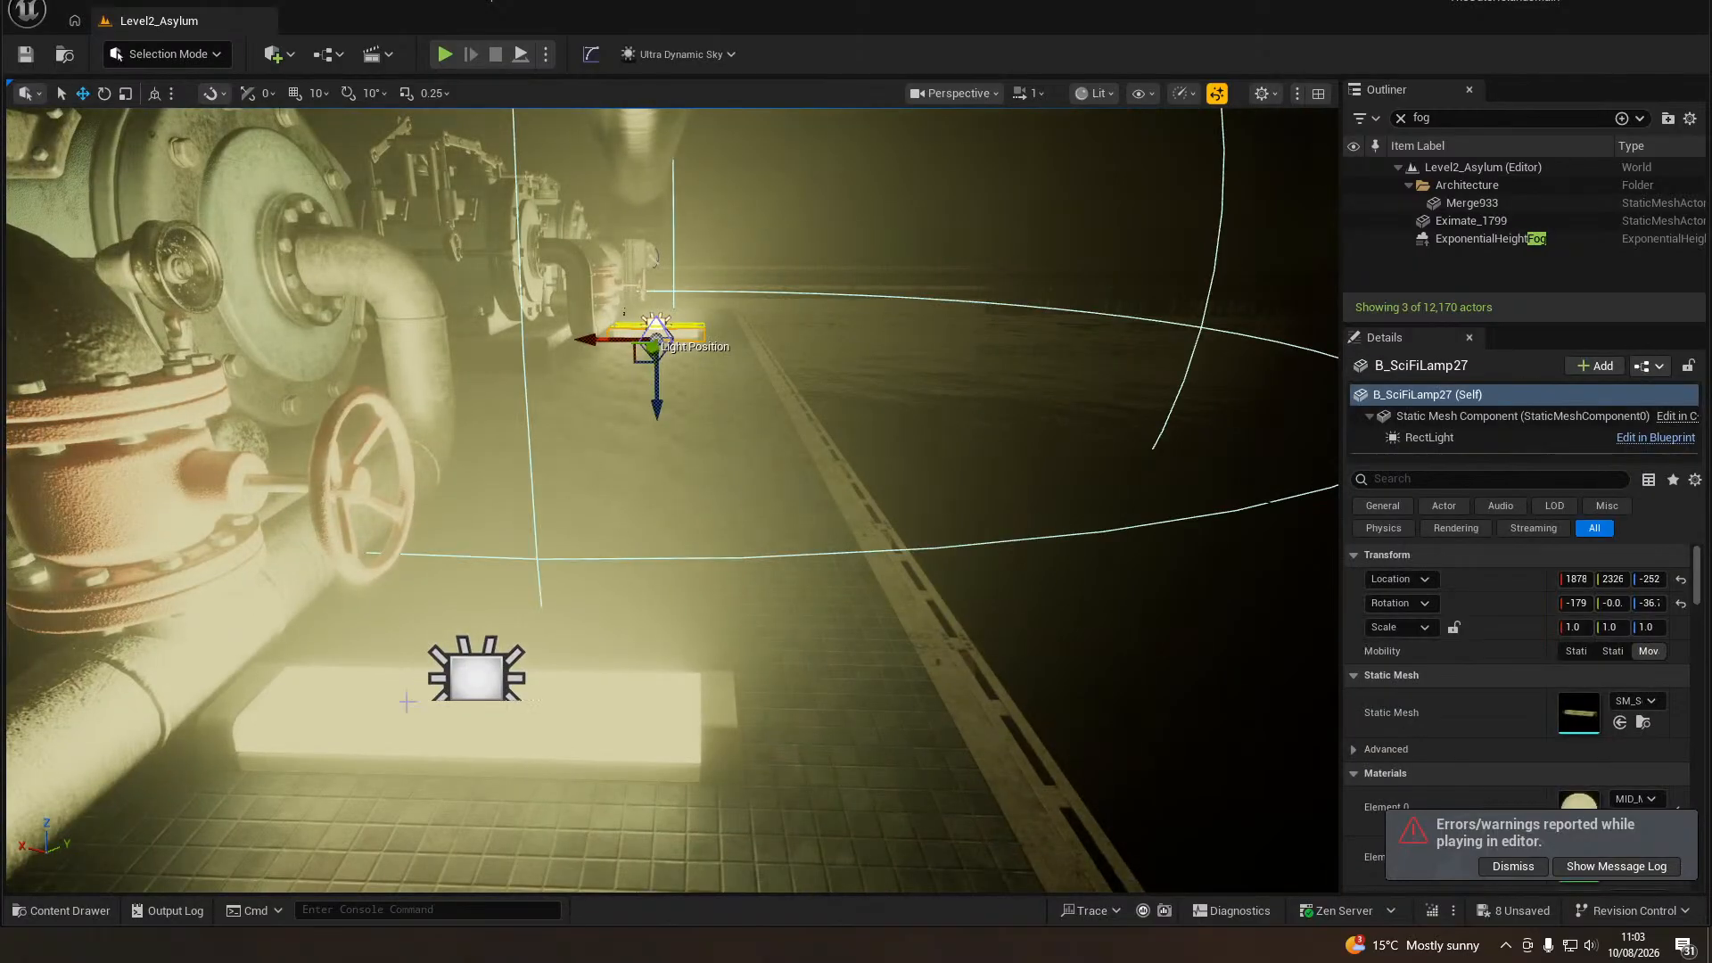
{"action": "left_click", "coordinate": [455, 692], "text": "ctrl"}
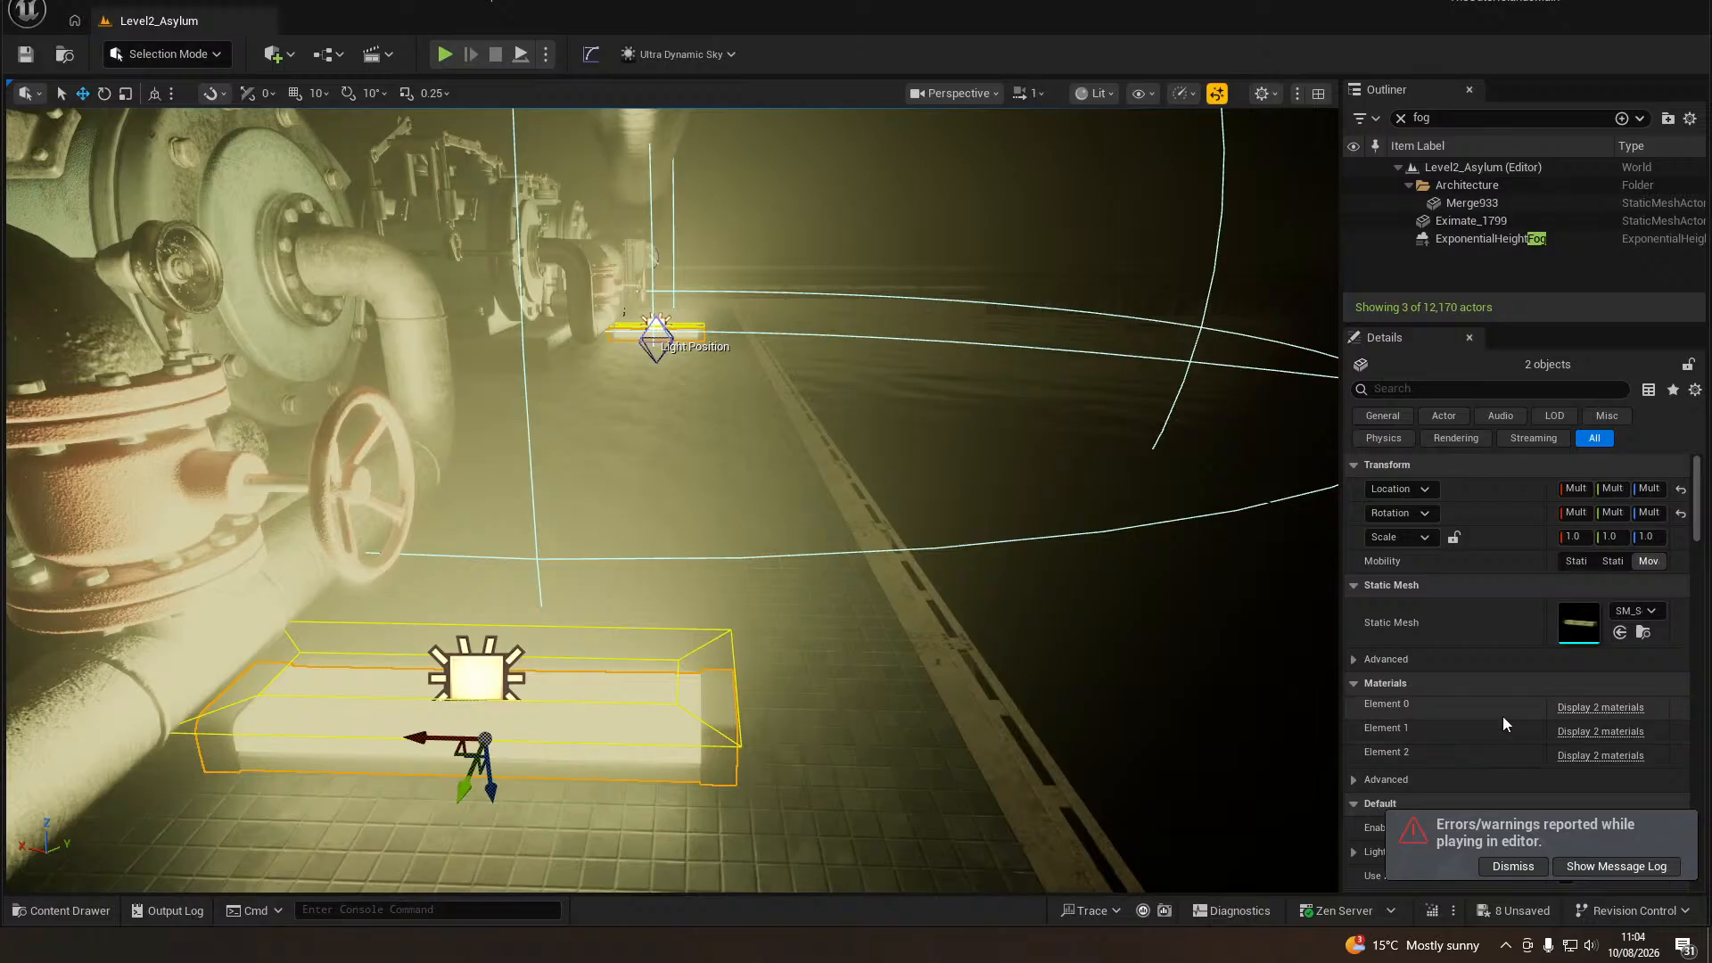
{"action": "scroll", "coordinate": [1504, 718], "scroll_direction": "down", "scroll_amount": 5}
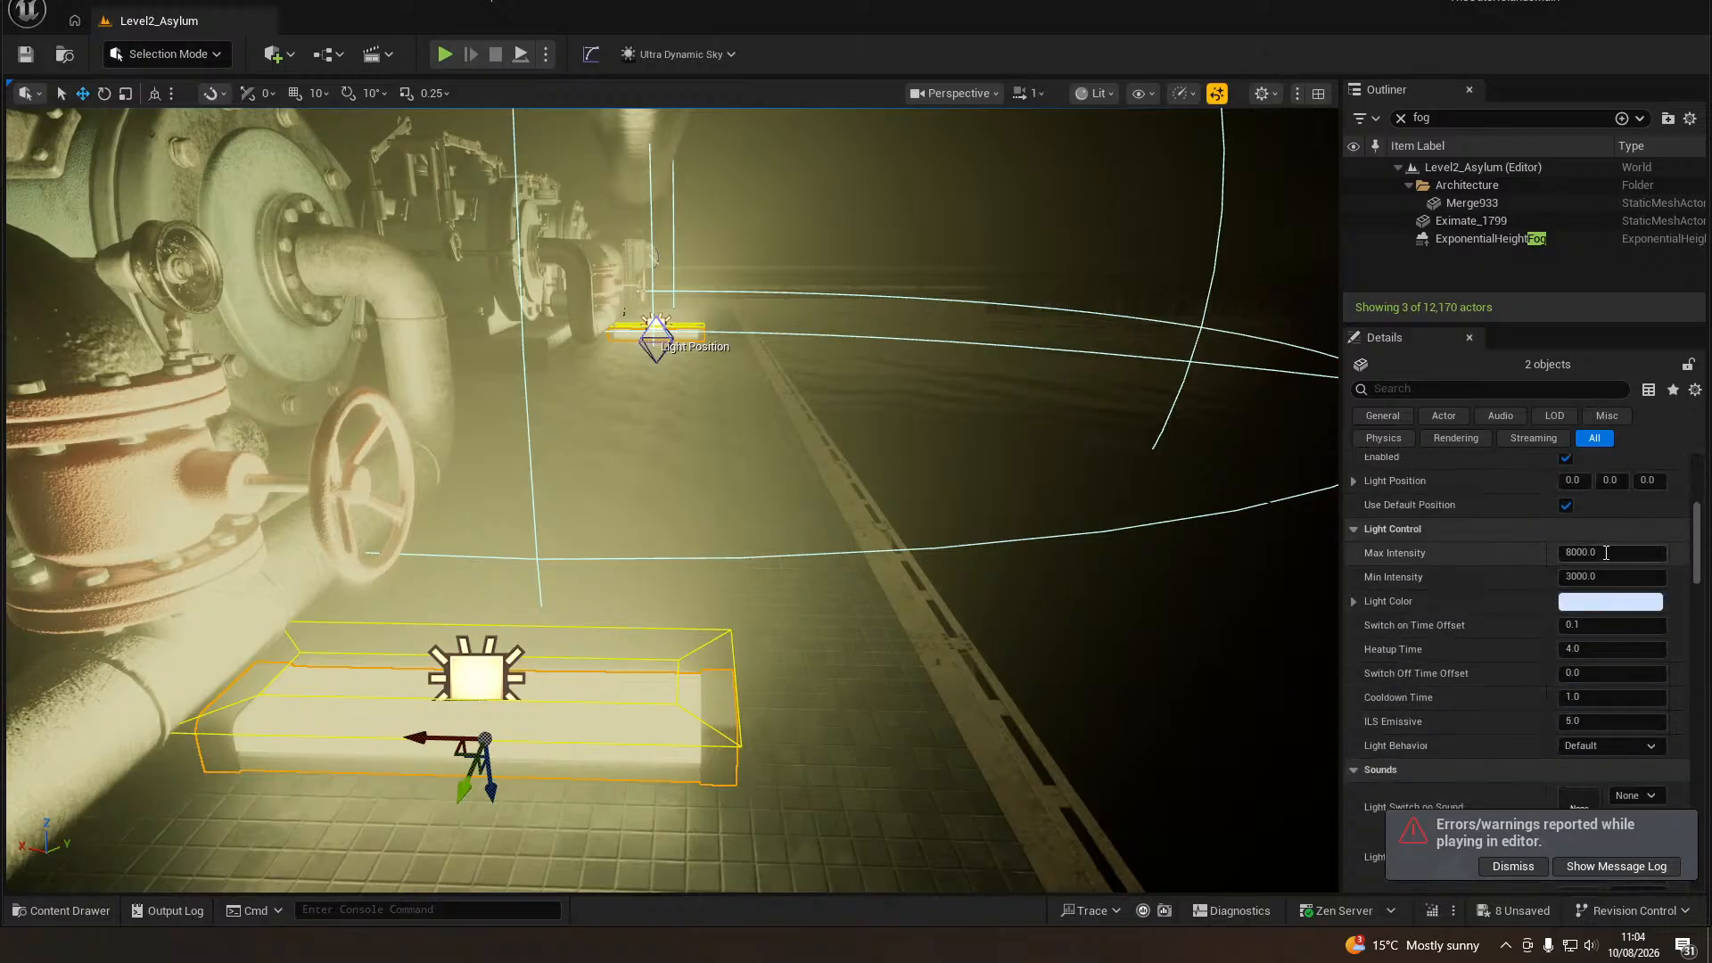
{"action": "left_click", "coordinate": [1606, 552]}
{"action": "type", "text": "200"}
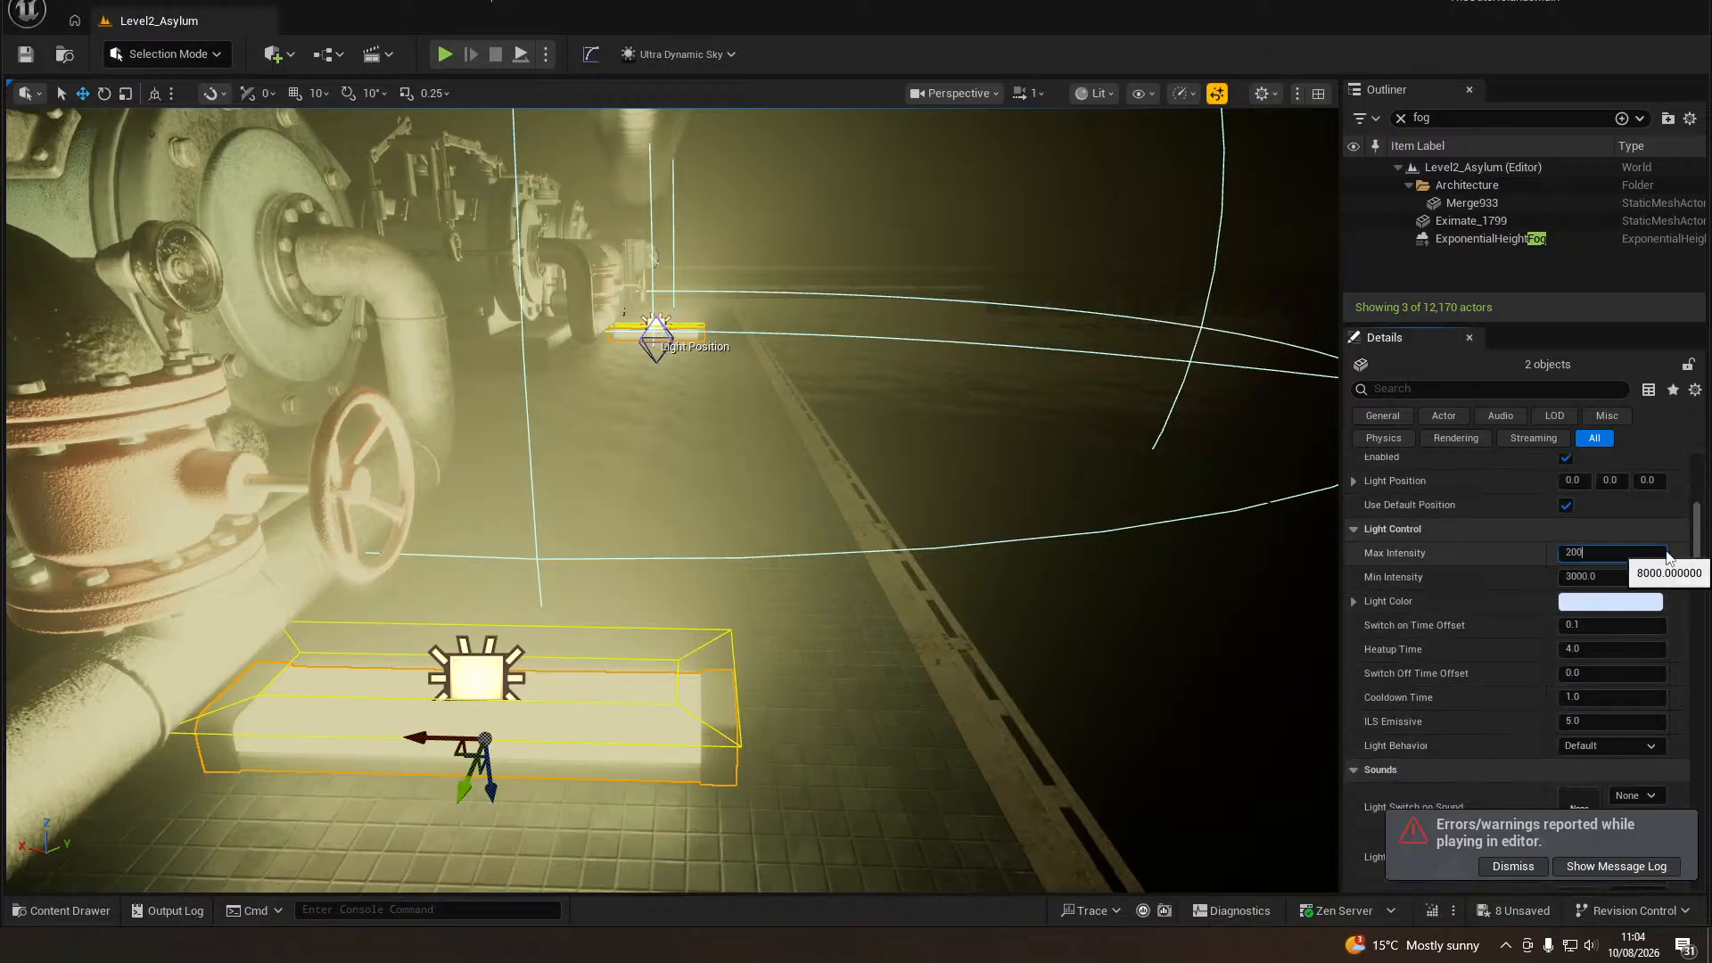
{"action": "type", "text": "0"}
{"action": "key", "text": "Tab"}
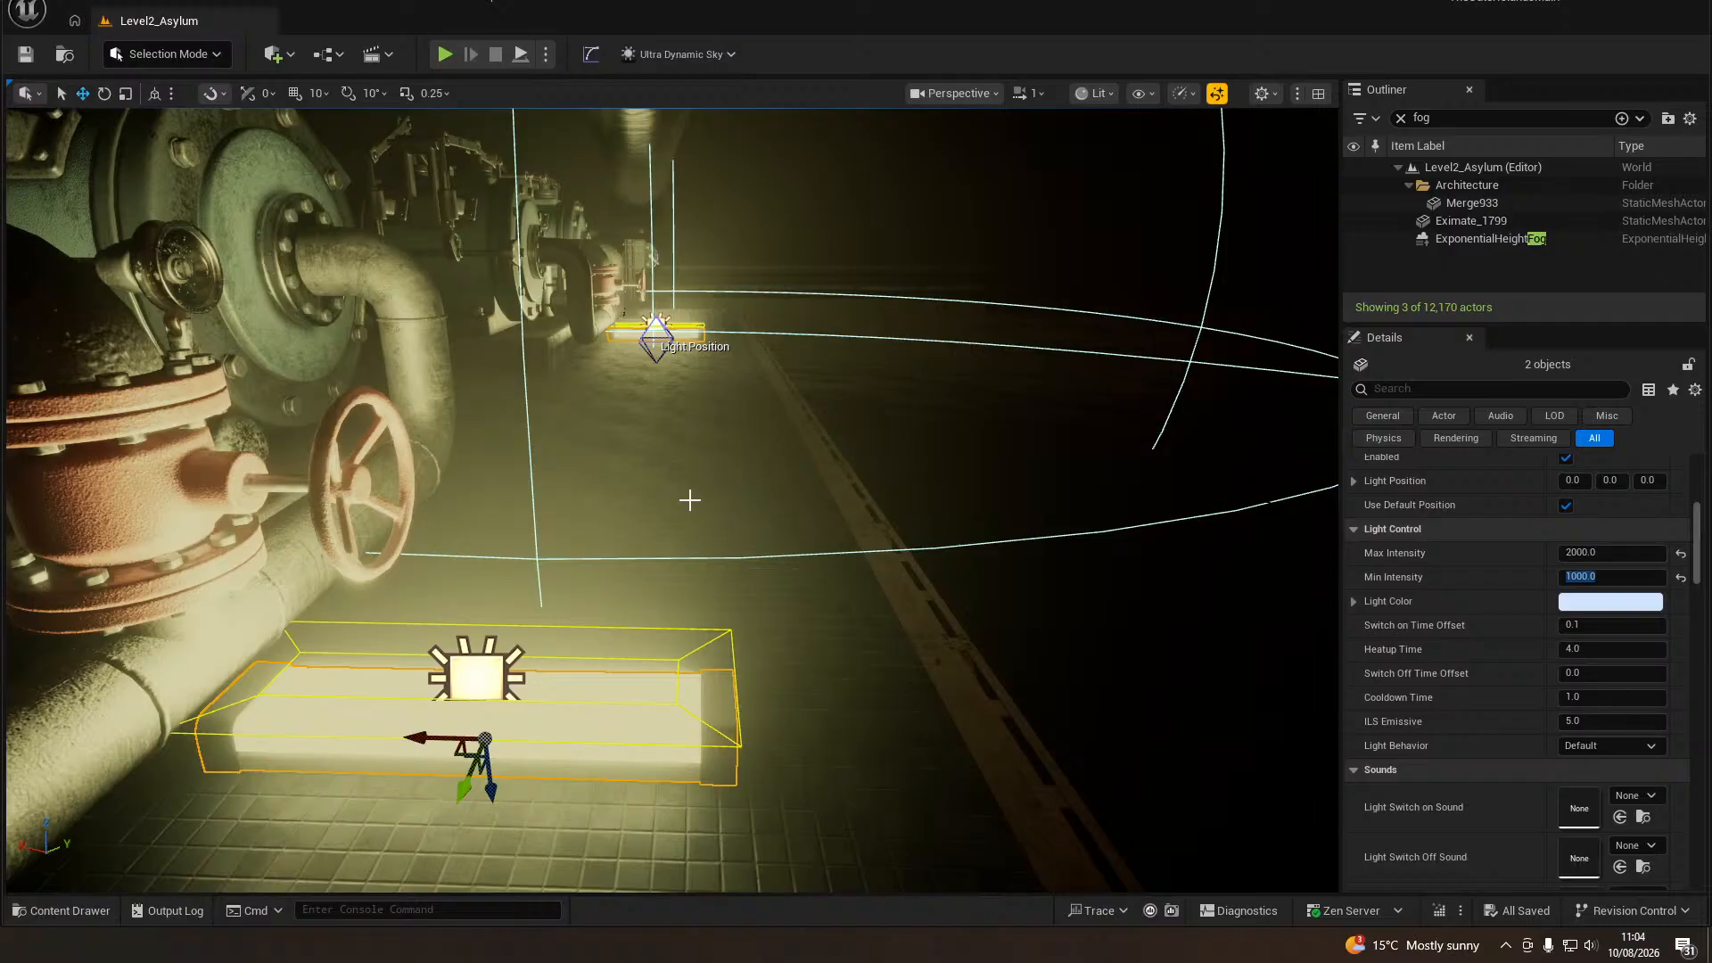
Play the level from the tiled floor near the lamps, walk up to the lever box and interact with it.
{"action": "right_click", "coordinate": [690, 501]}
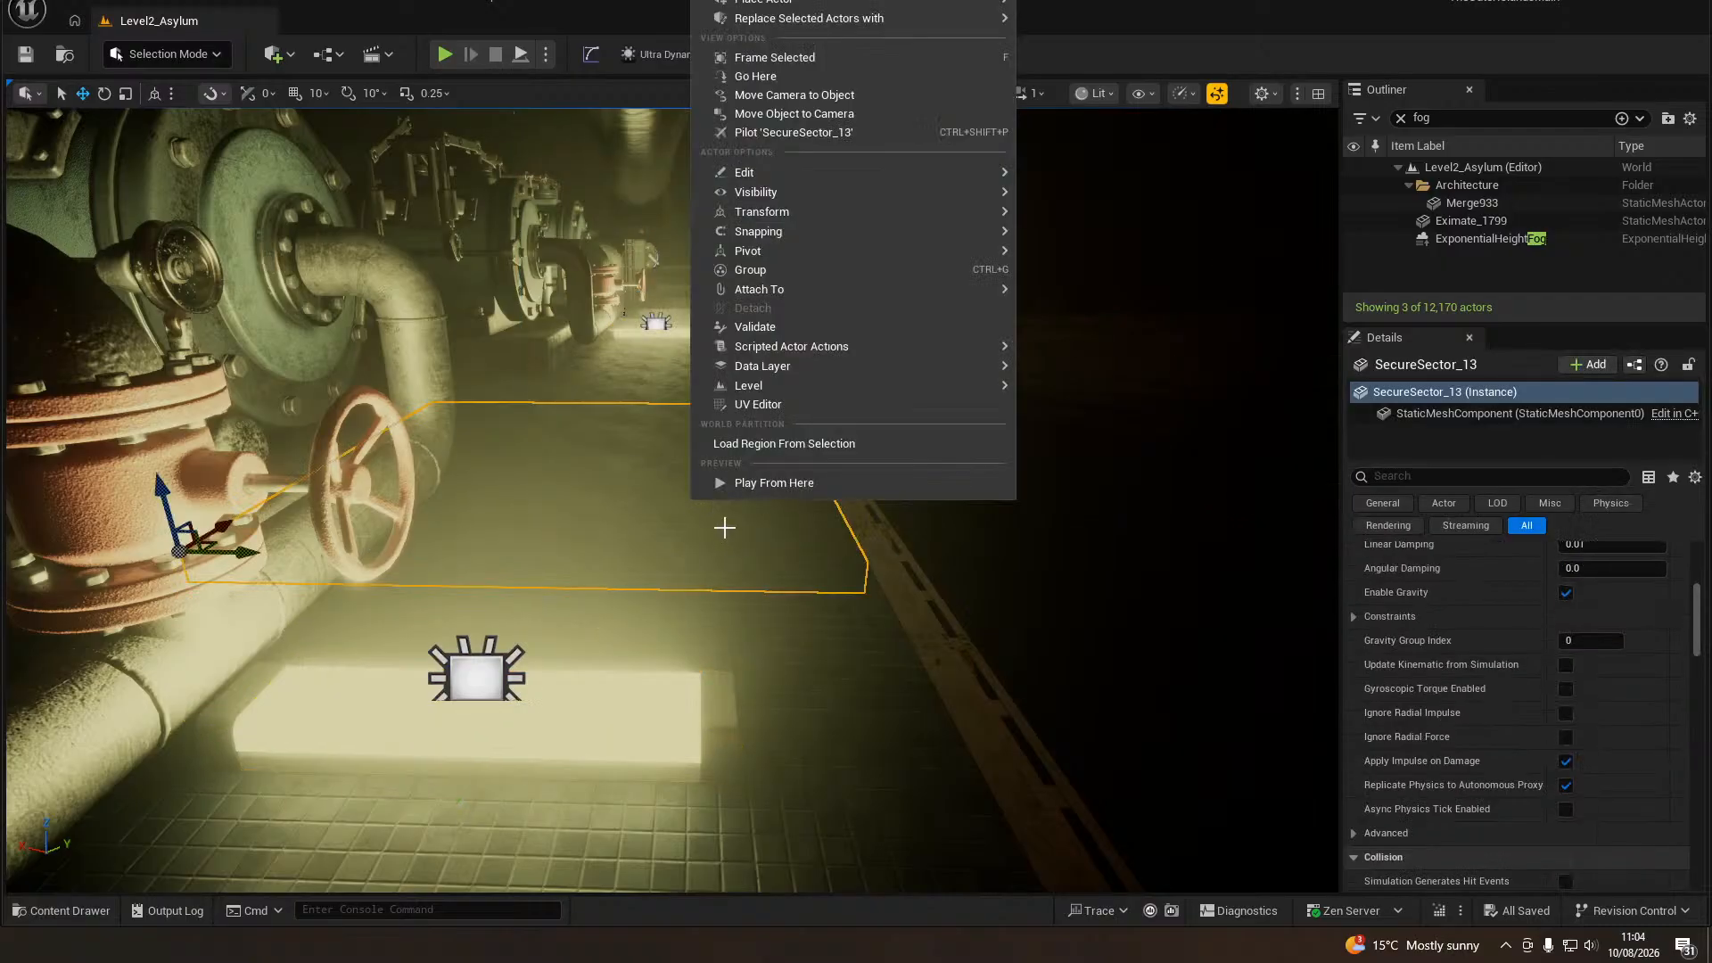
{"action": "left_click", "coordinate": [738, 488]}
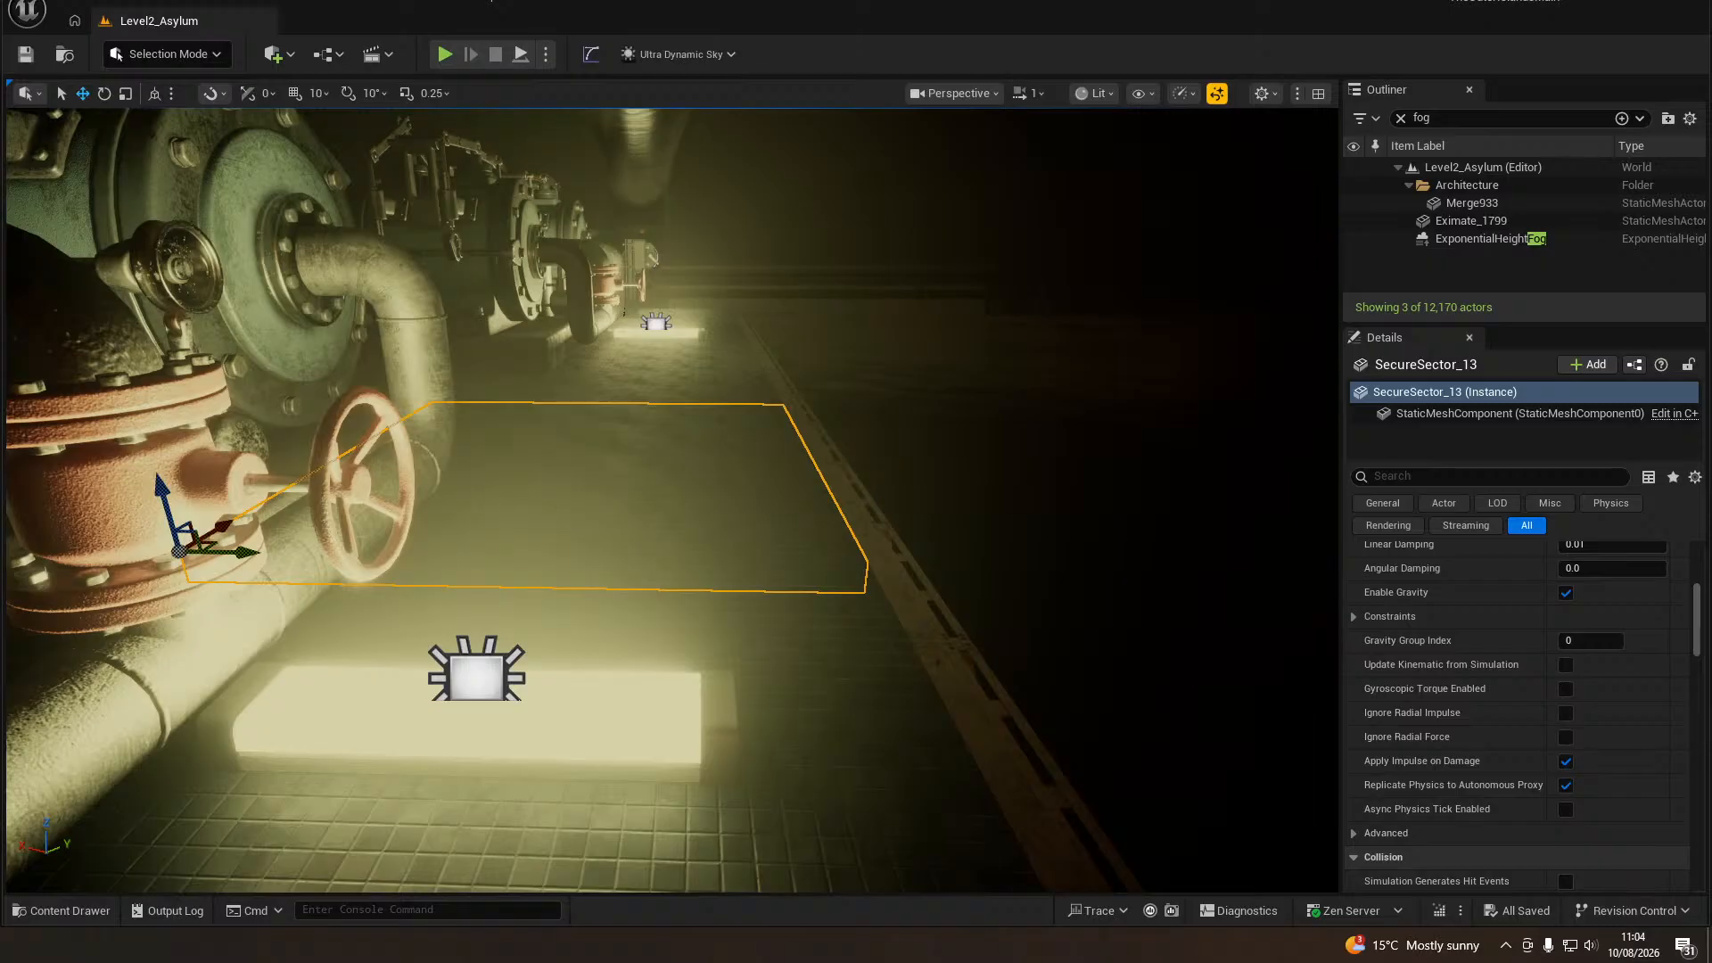
{"action": "key", "text": "alt+p"}
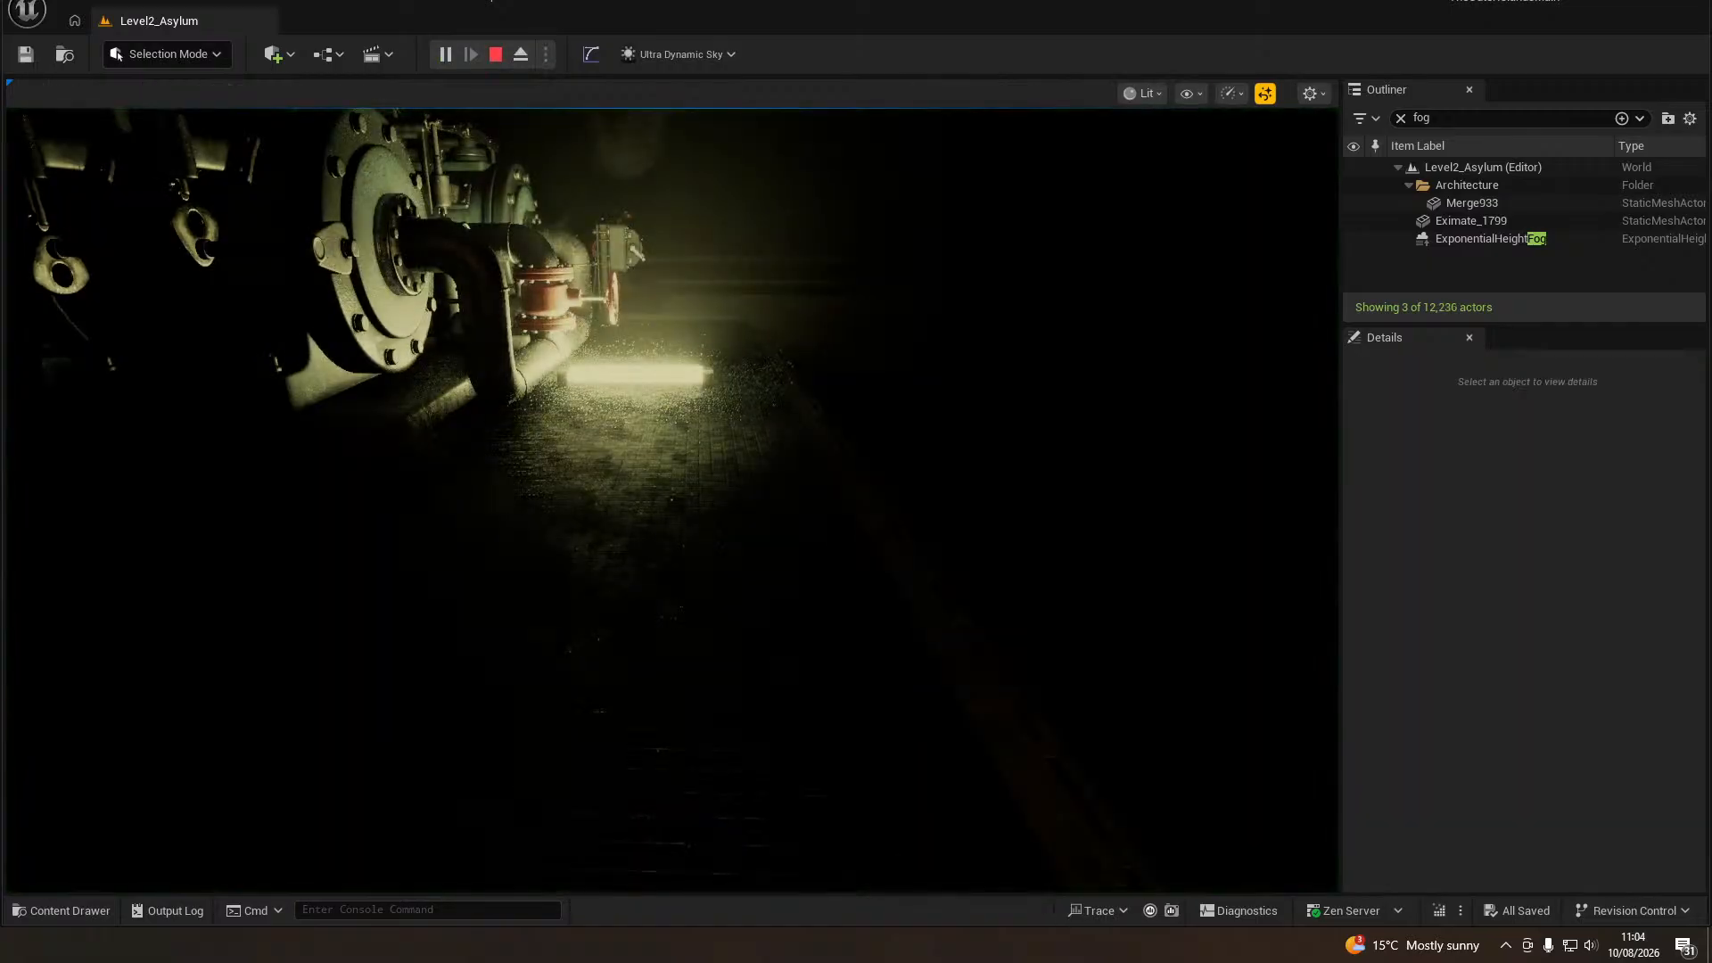
{"action": "left_click", "coordinate": [479, 659]}
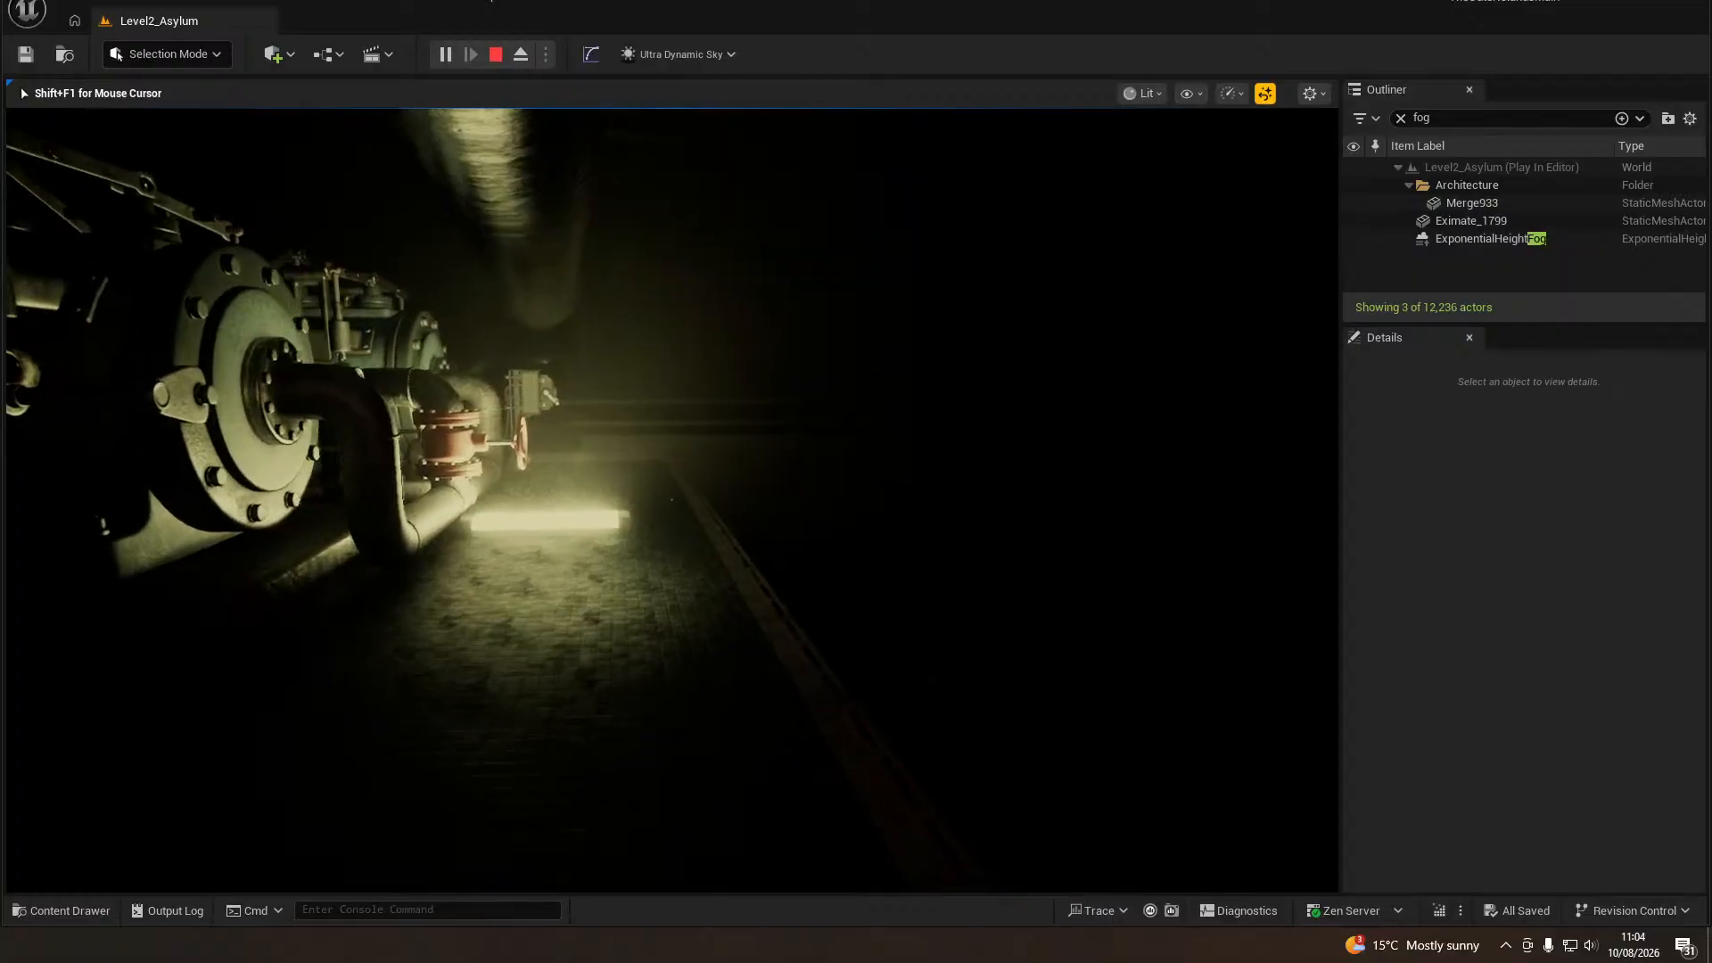
{"action": "key", "text": "w"}
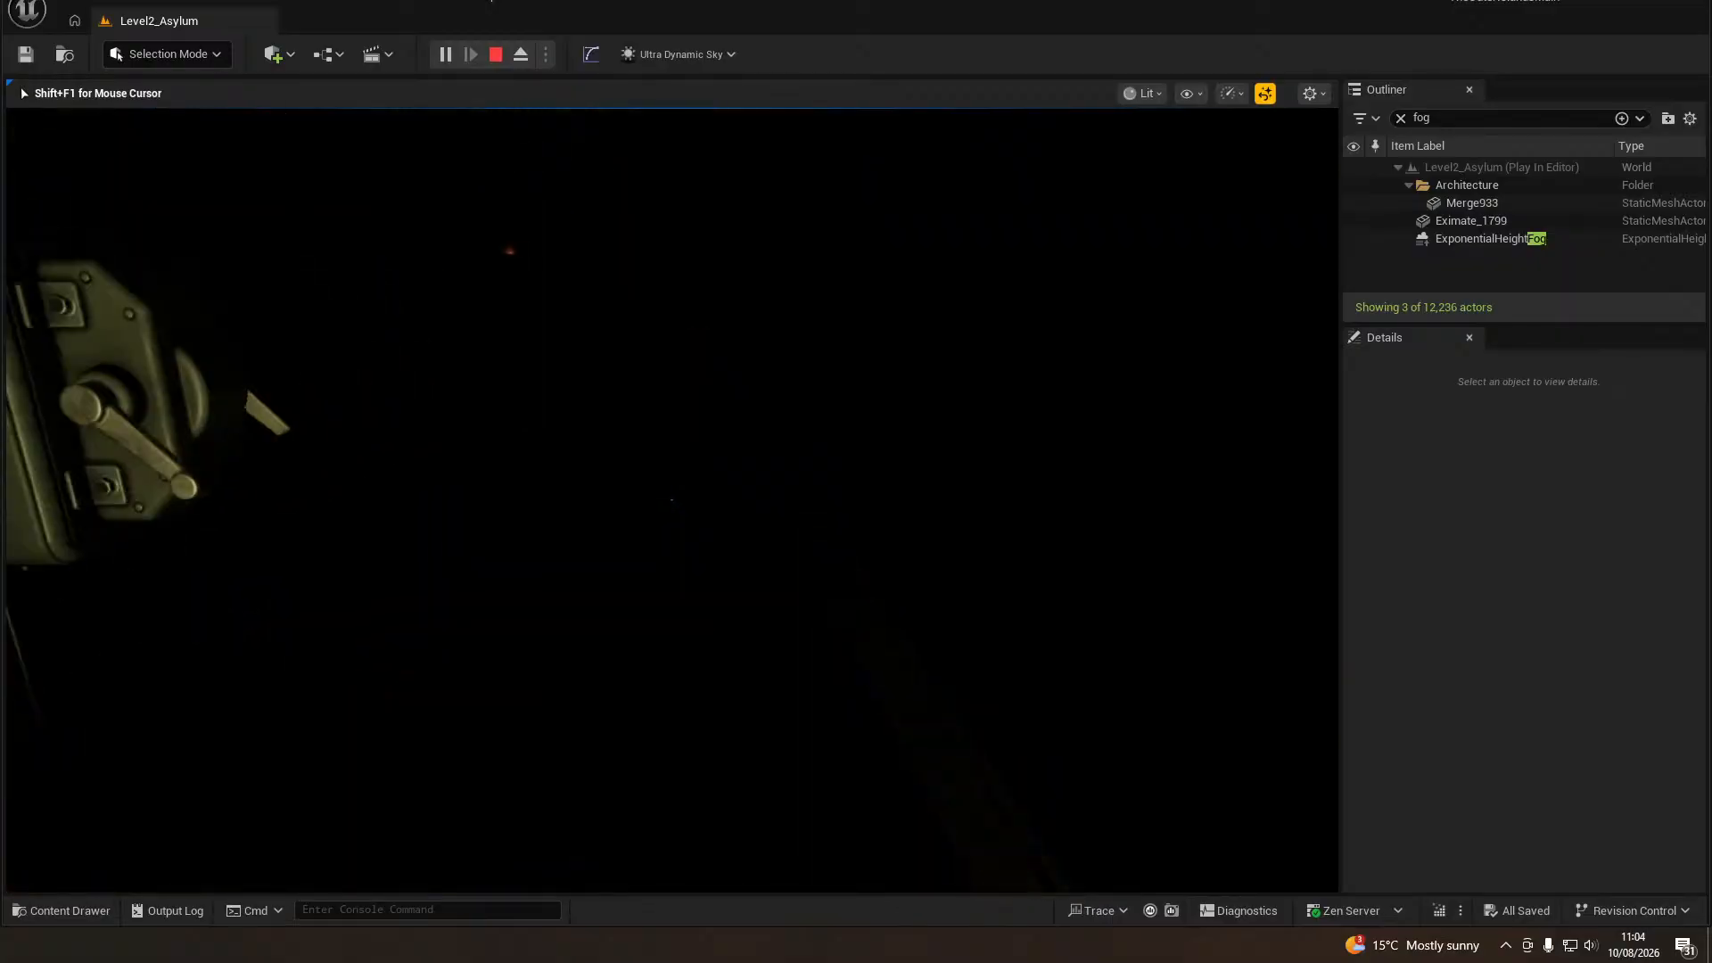
{"action": "key", "text": "d"}
{"action": "key", "text": "e"}
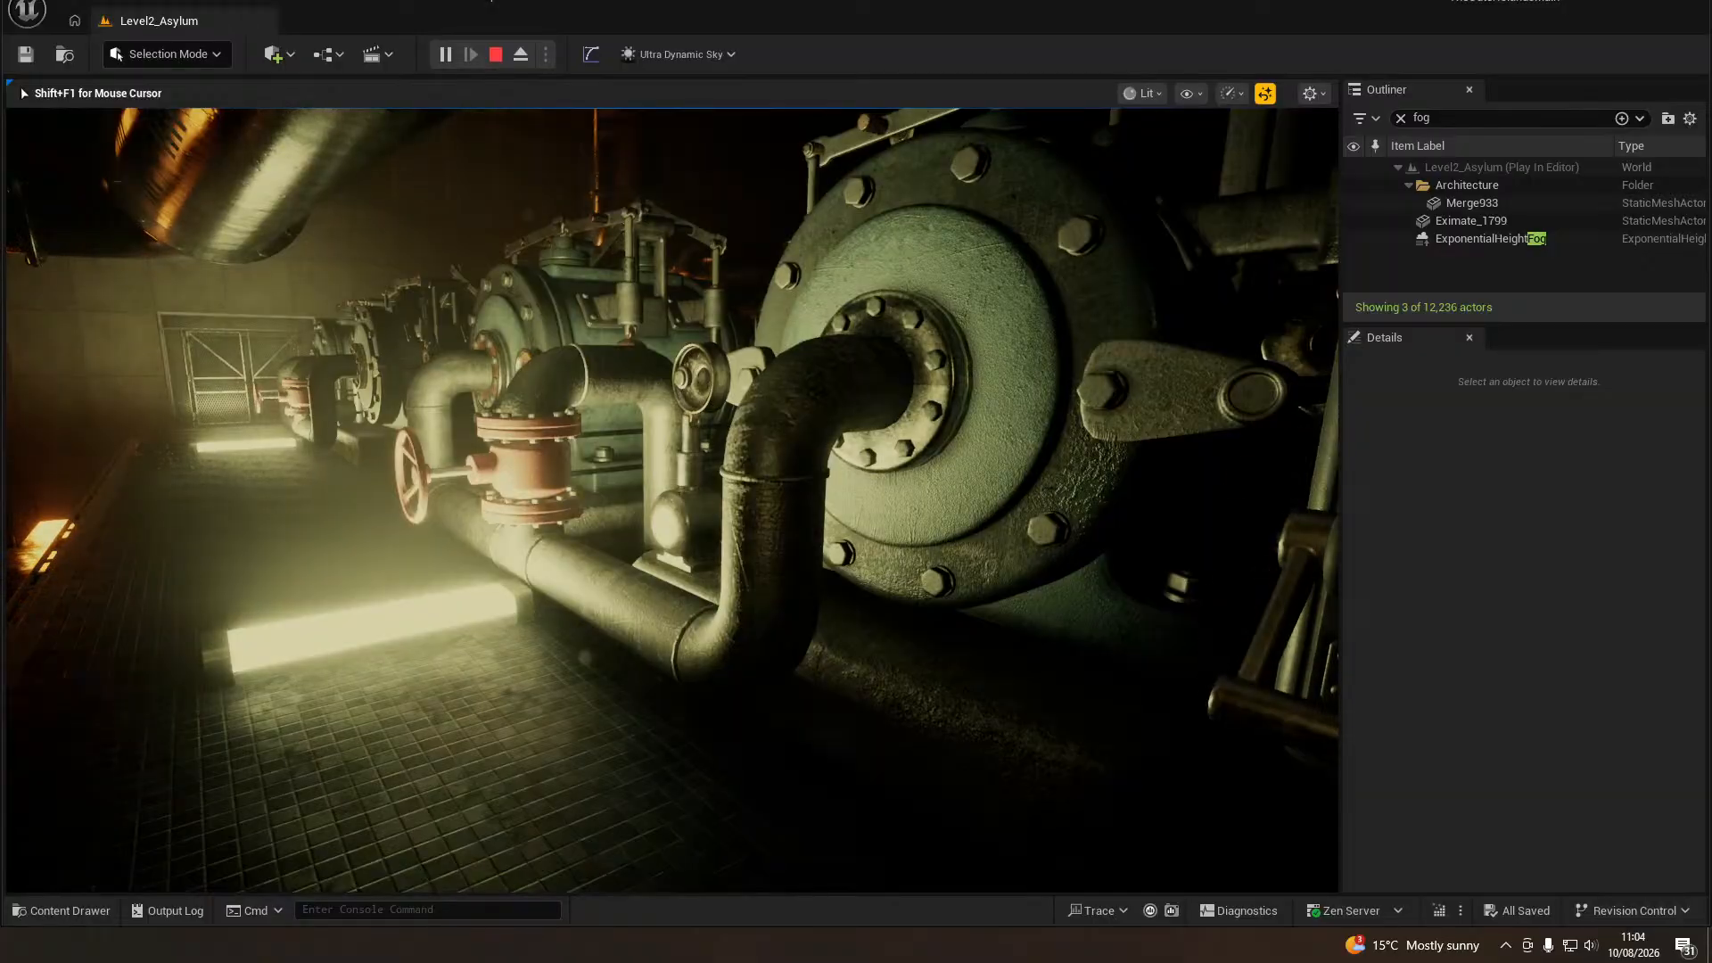
Walk along the dimly lit pumps, look past the lever box over the dark water, and end the playtest.
{"action": "key", "text": "w"}
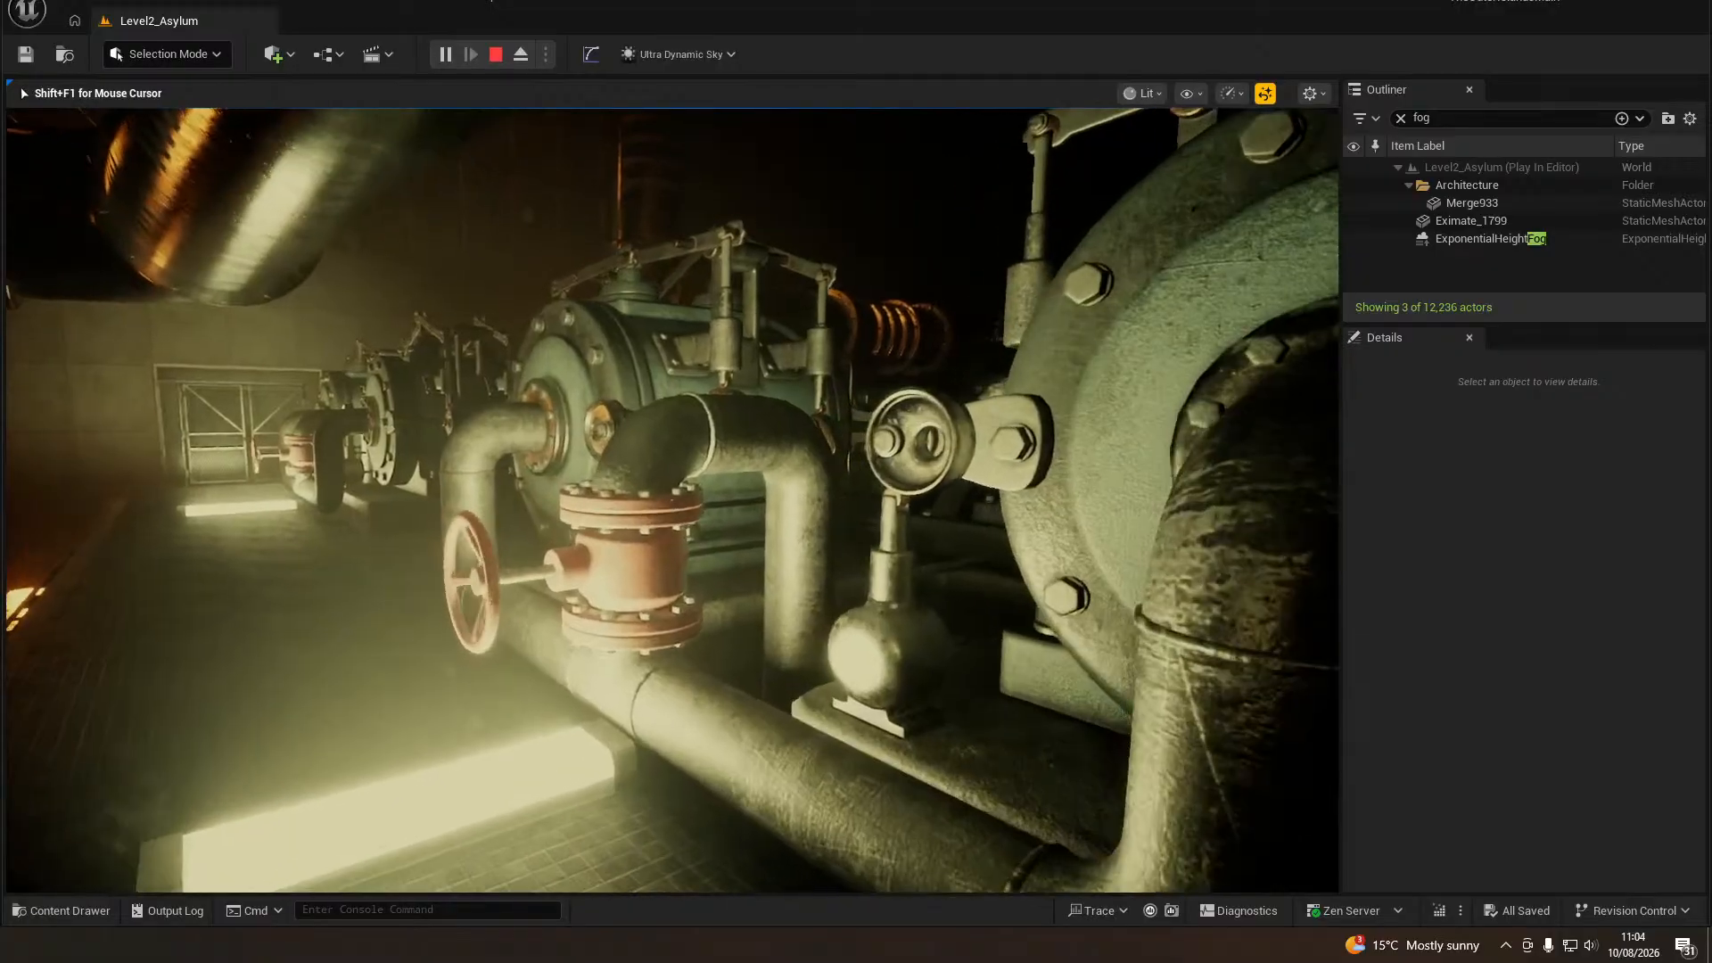
{"action": "key", "text": "w"}
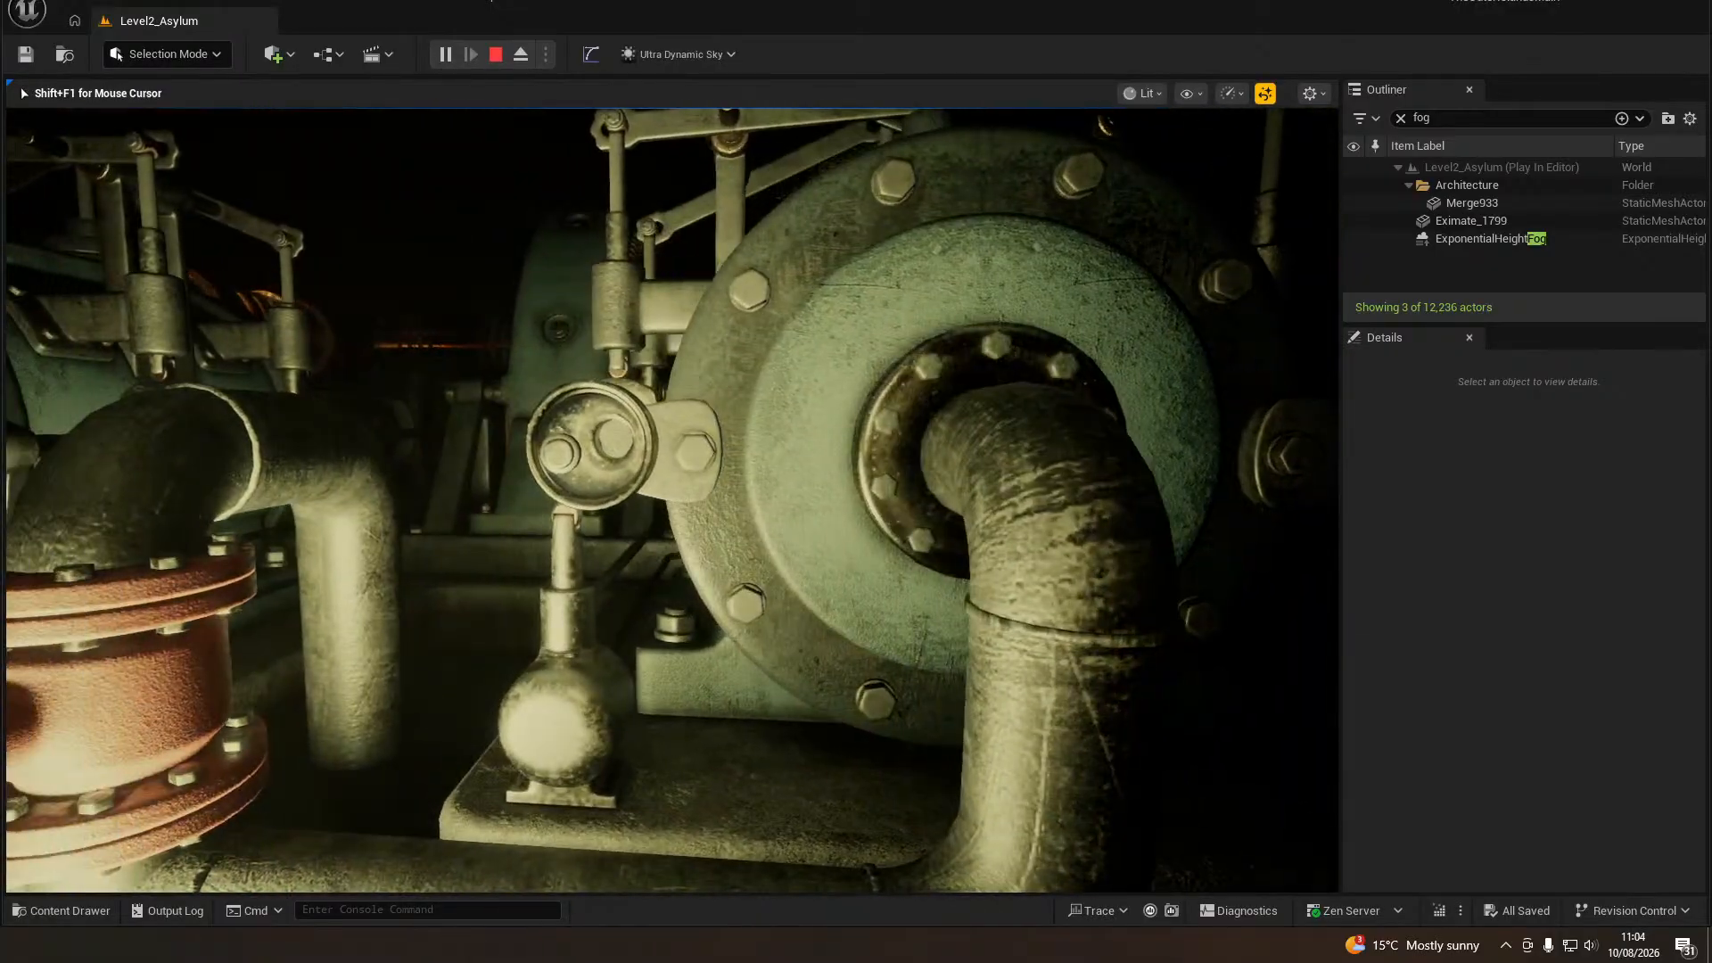
{"action": "key", "text": "w"}
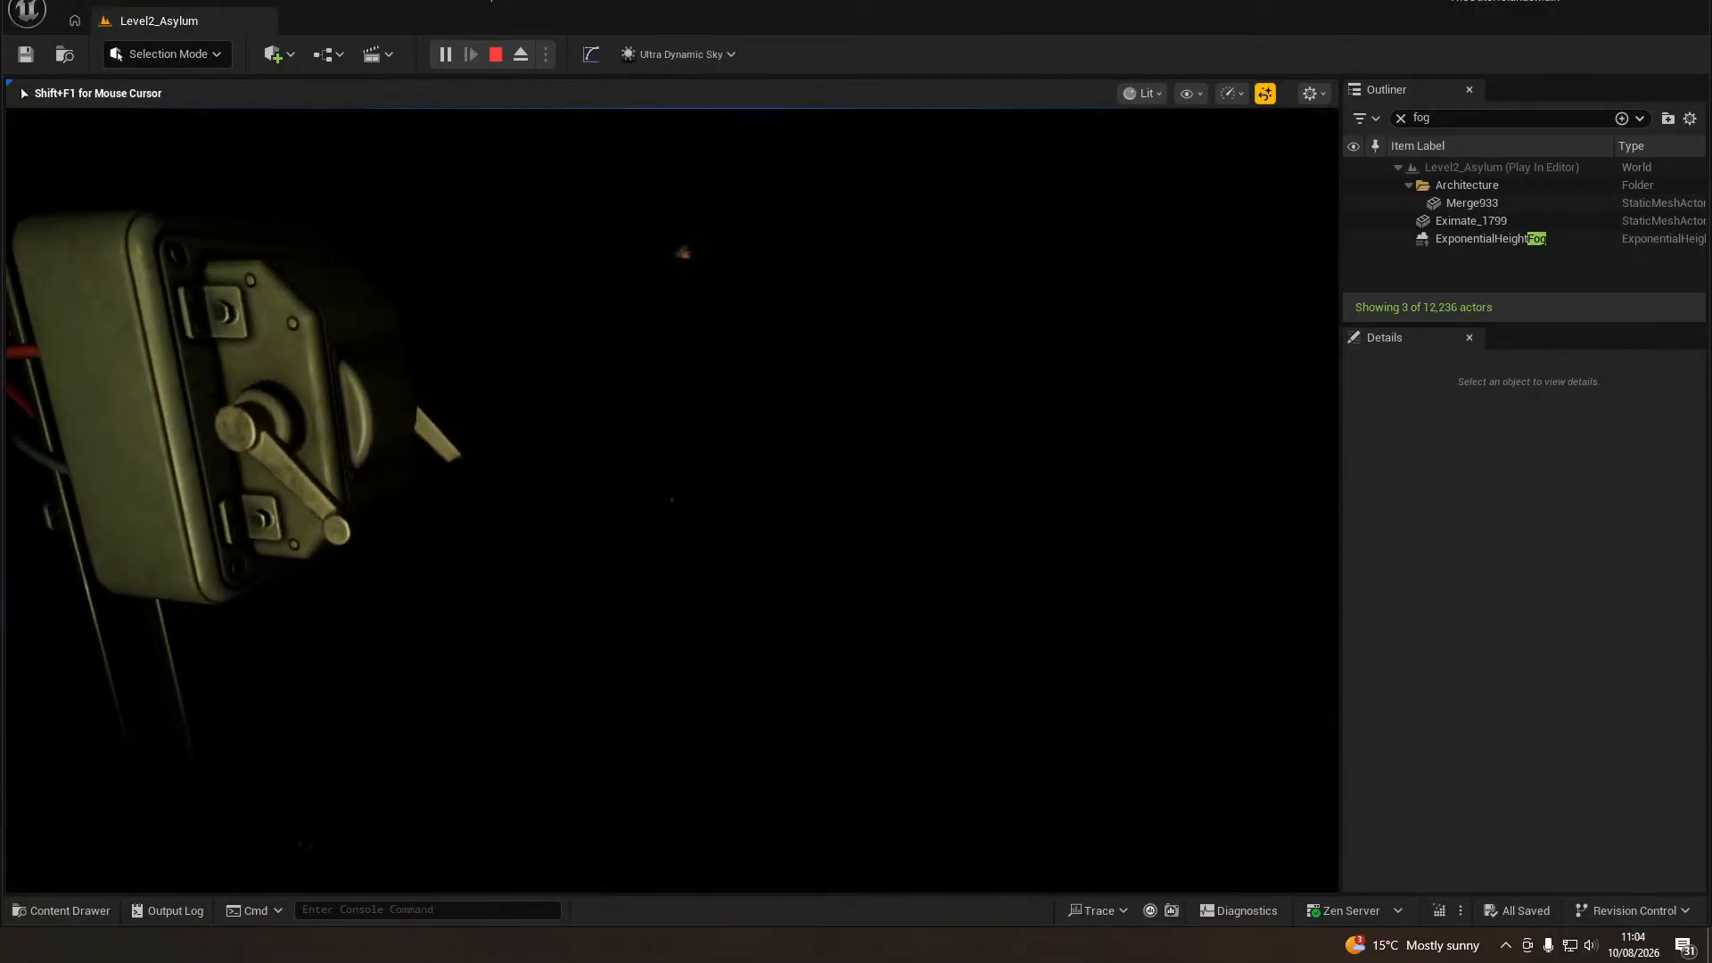
{"action": "key", "text": "w"}
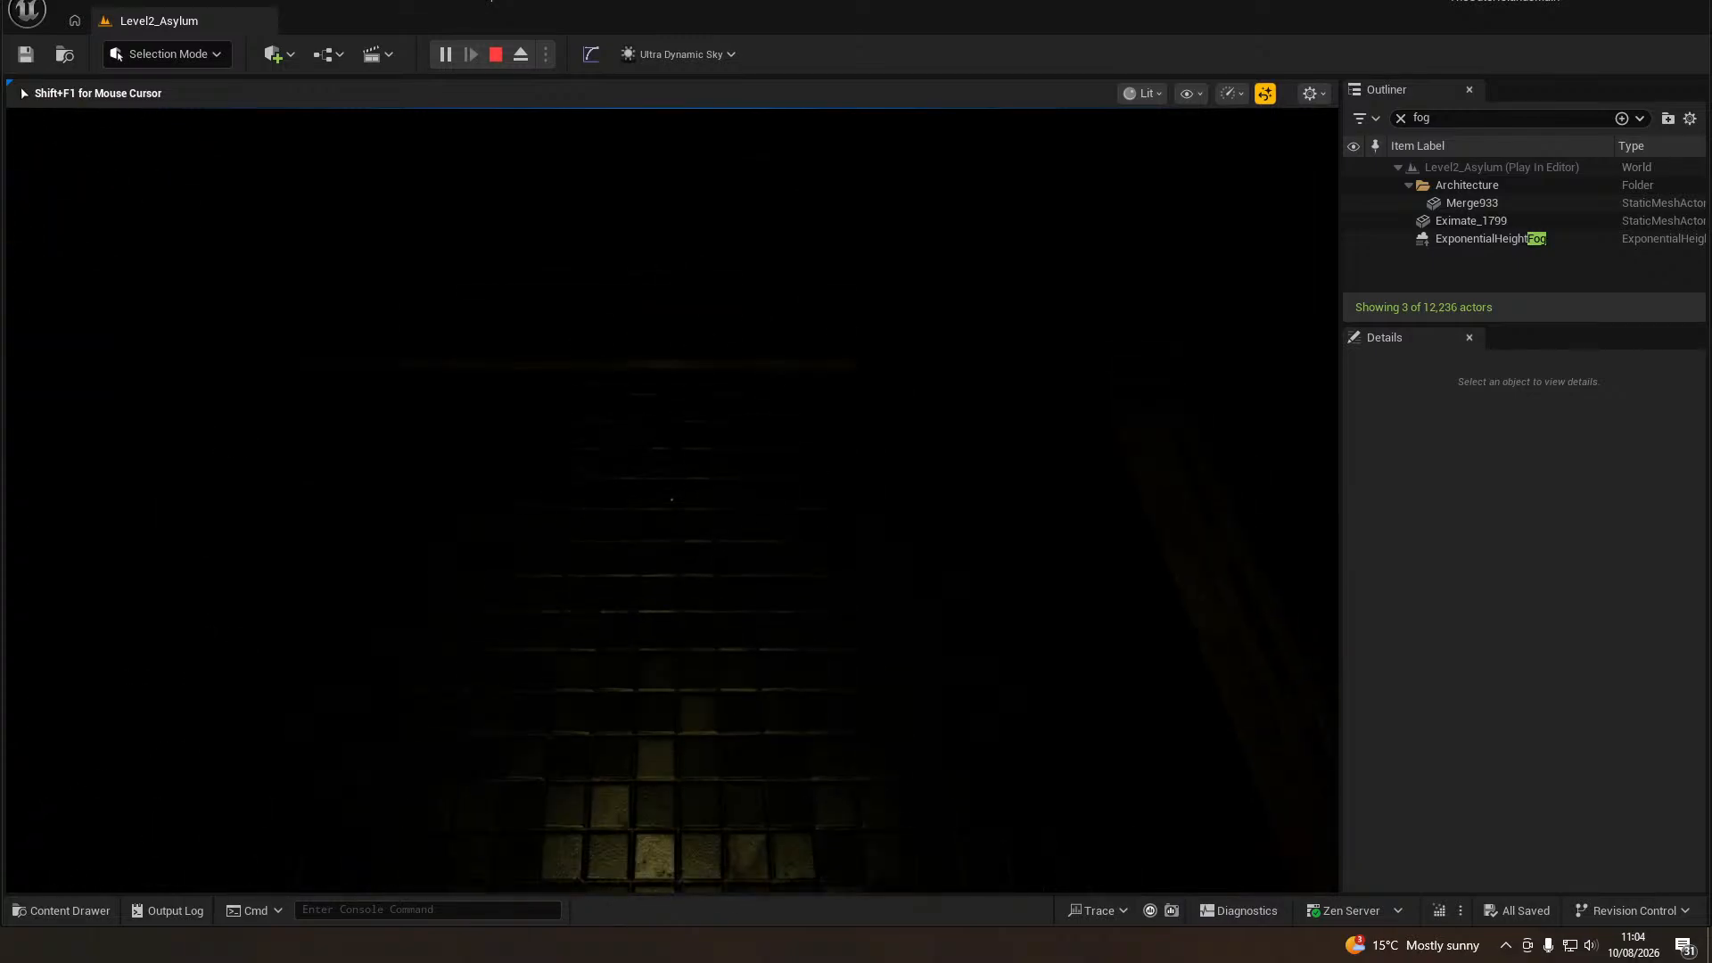
{"action": "key", "text": "w"}
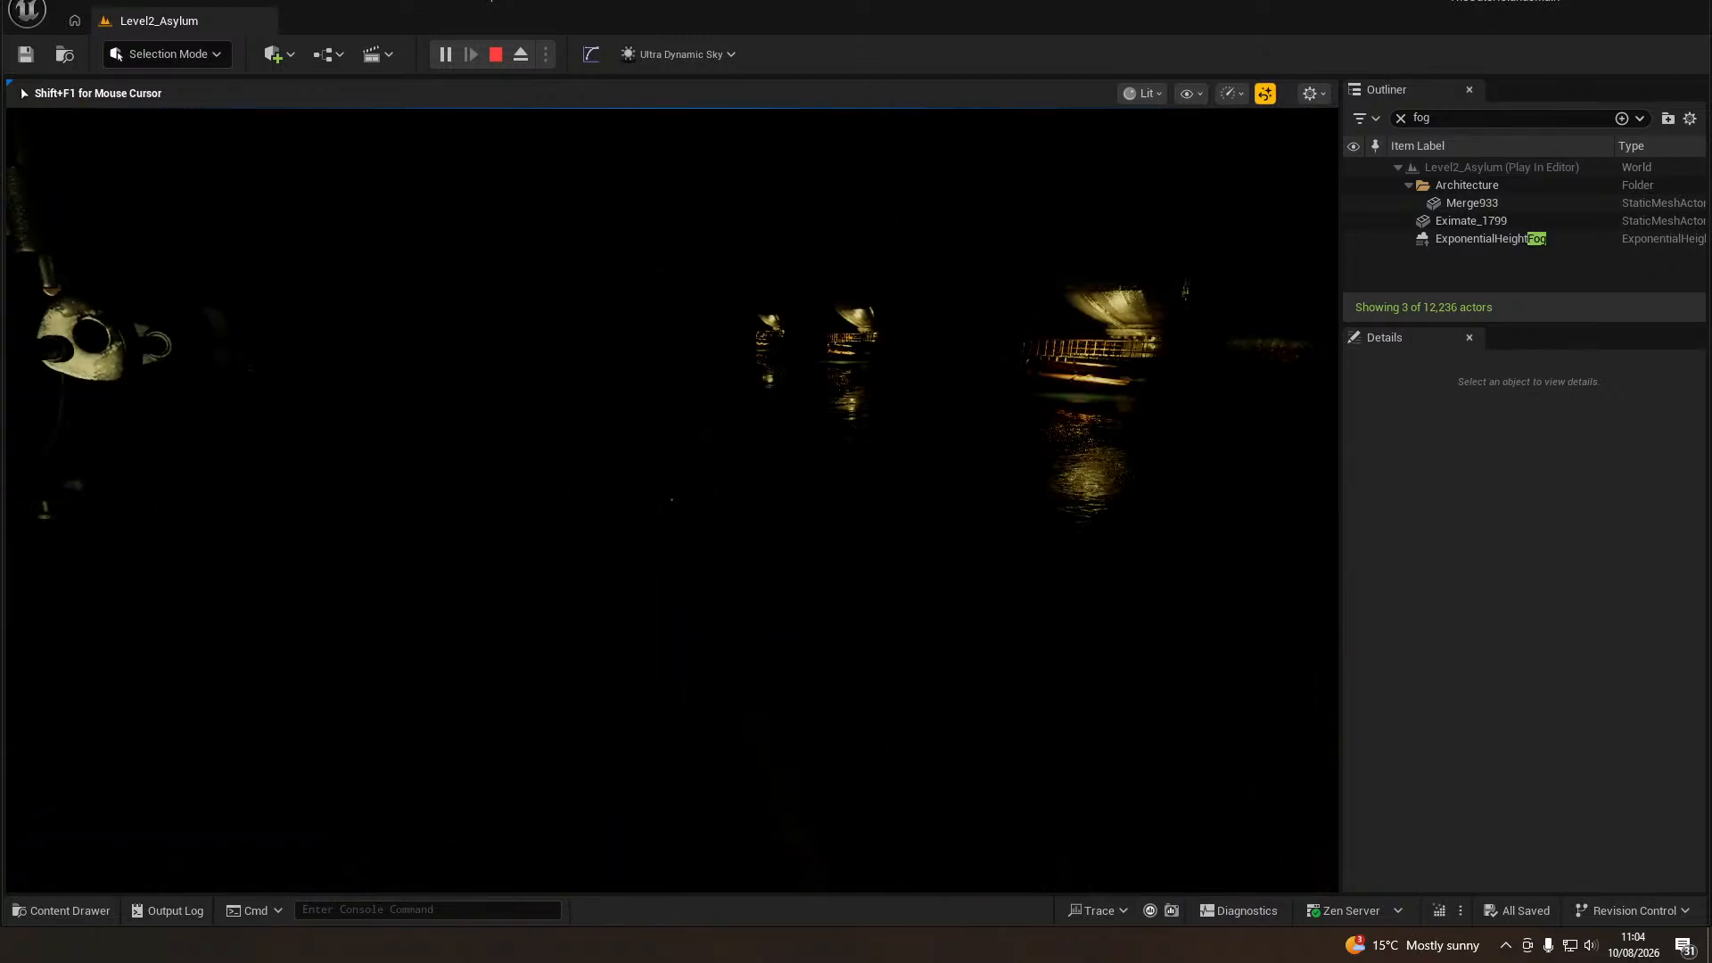
{"action": "key", "text": "s"}
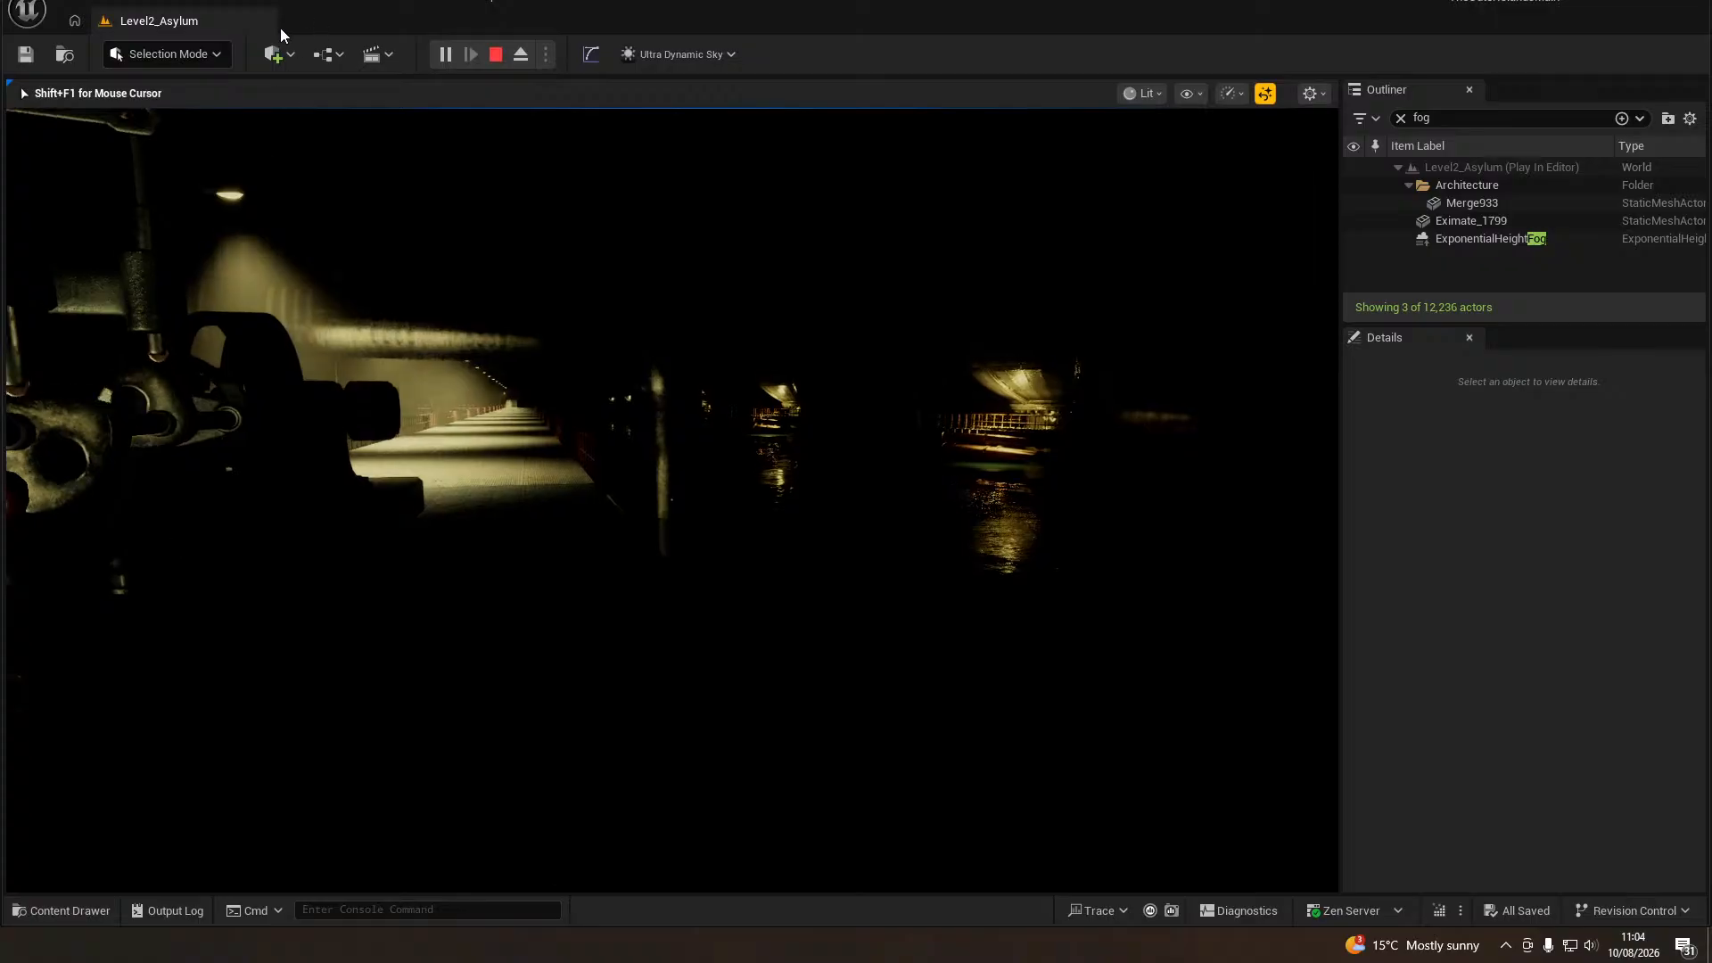
{"action": "key", "text": "Escape"}
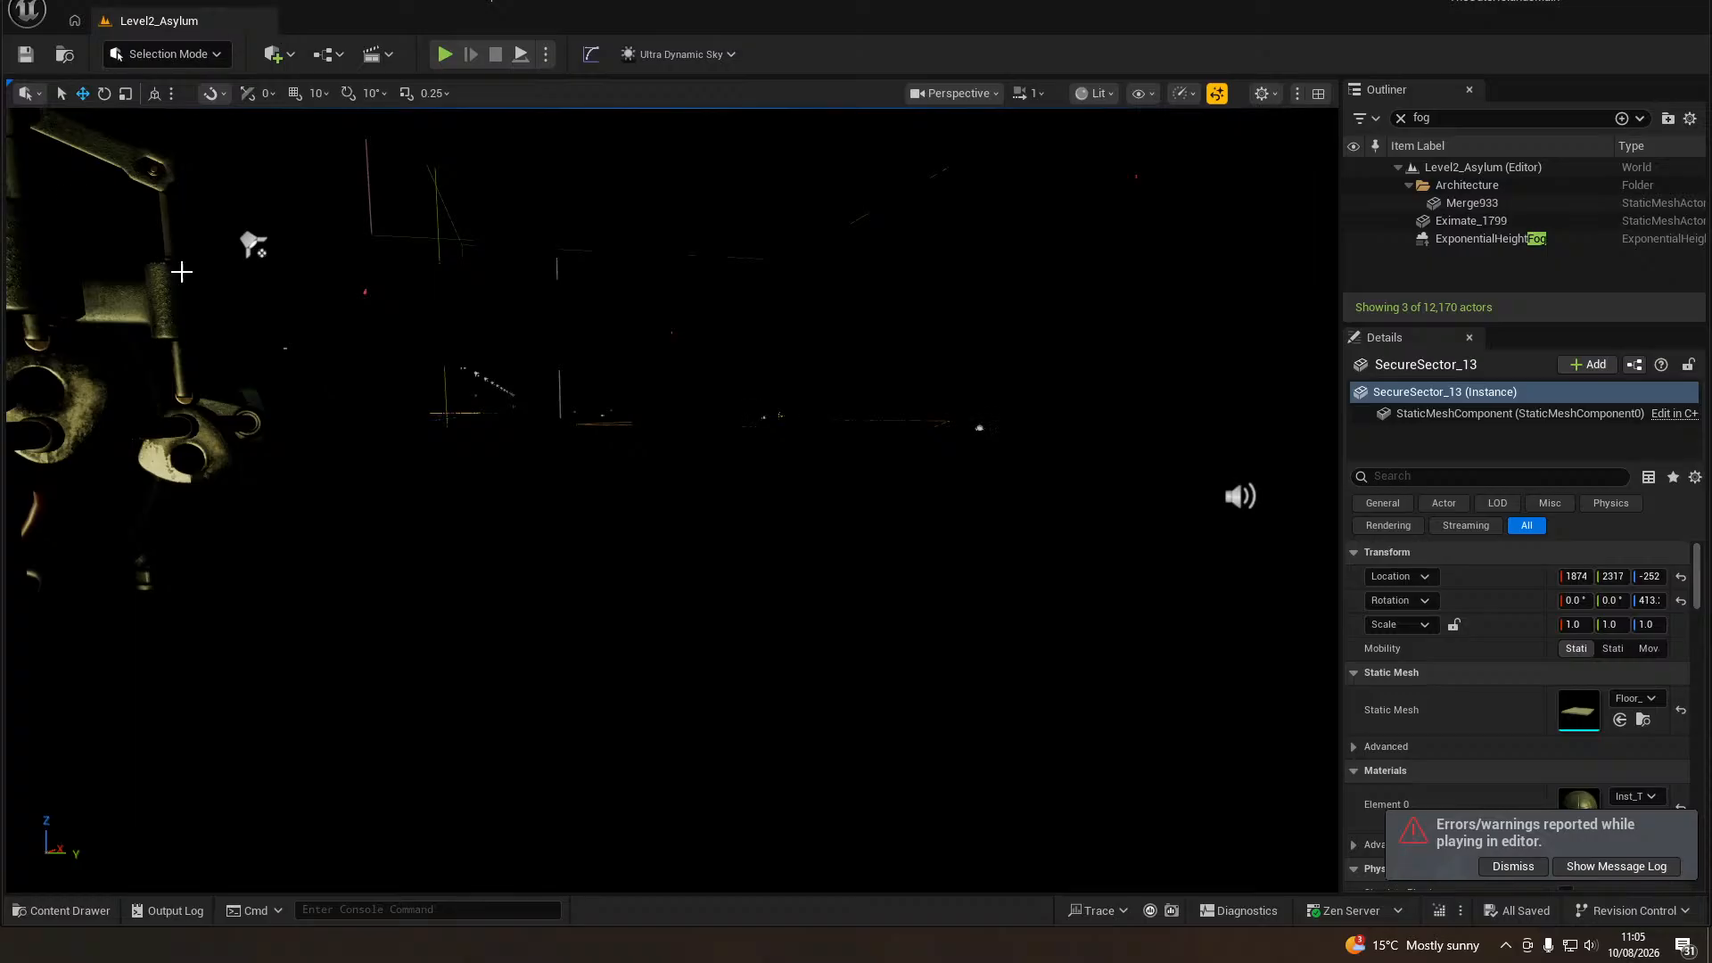
Switch the viewport to unlit shading and fly from the pump platform to the walled corridor beyond the lake.
{"action": "right_click_drag", "start_coordinate": [378, 429], "coordinate": [23, 429]}
{"action": "key", "text": "alt+3"}
{"action": "right_click_drag", "start_coordinate": [378, 430], "coordinate": [246, 584]}
{"action": "left_click", "coordinate": [279, 516]}
{"action": "key", "text": "w"}
{"action": "right_click_drag", "start_coordinate": [279, 516], "coordinate": [829, 472]}
{"action": "key", "text": "w"}
{"action": "right_click_drag", "start_coordinate": [237, 459], "coordinate": [116, 401]}
{"action": "mouse_move", "coordinate": [673, 499]}
{"action": "right_mouse_down"}
{"action": "mouse_move", "coordinate": [361, 499]}
{"action": "mouse_move", "coordinate": [659, 497]}
{"action": "right_mouse_up"}
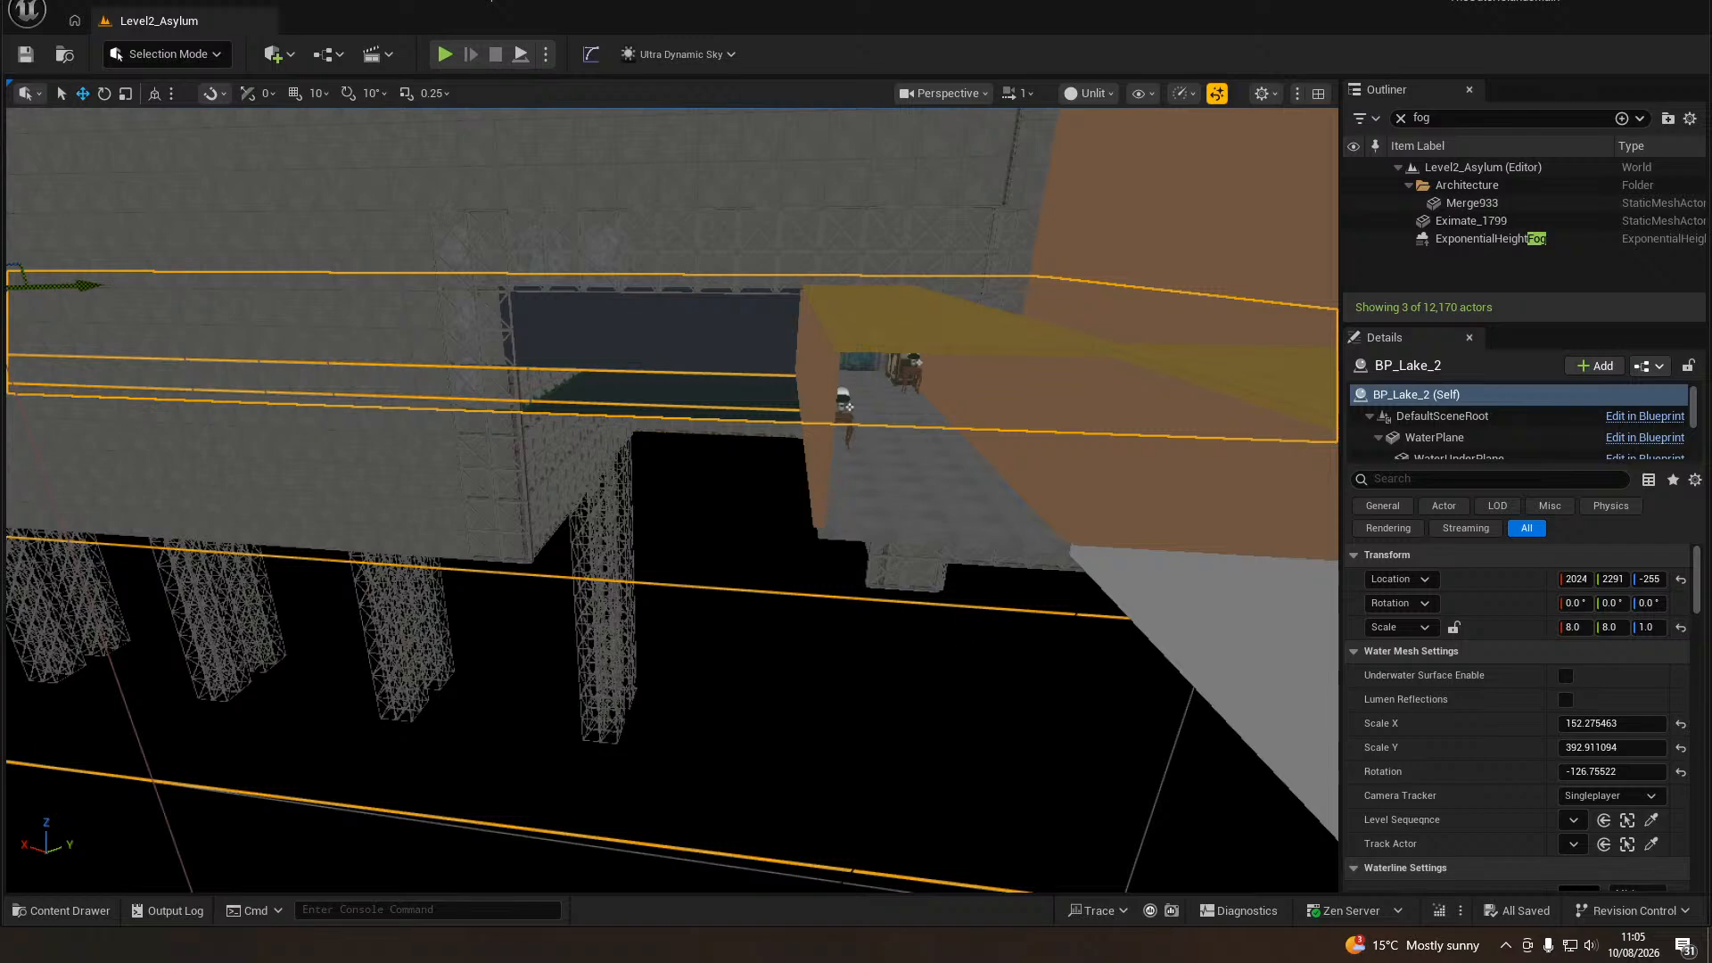
Duplicate the grey corridor floor tile twice along its X axis to extend the floor over the open gap.
{"action": "right_click_drag", "start_coordinate": [909, 544], "coordinate": [1016, 570]}
{"action": "left_click", "coordinate": [881, 479]}
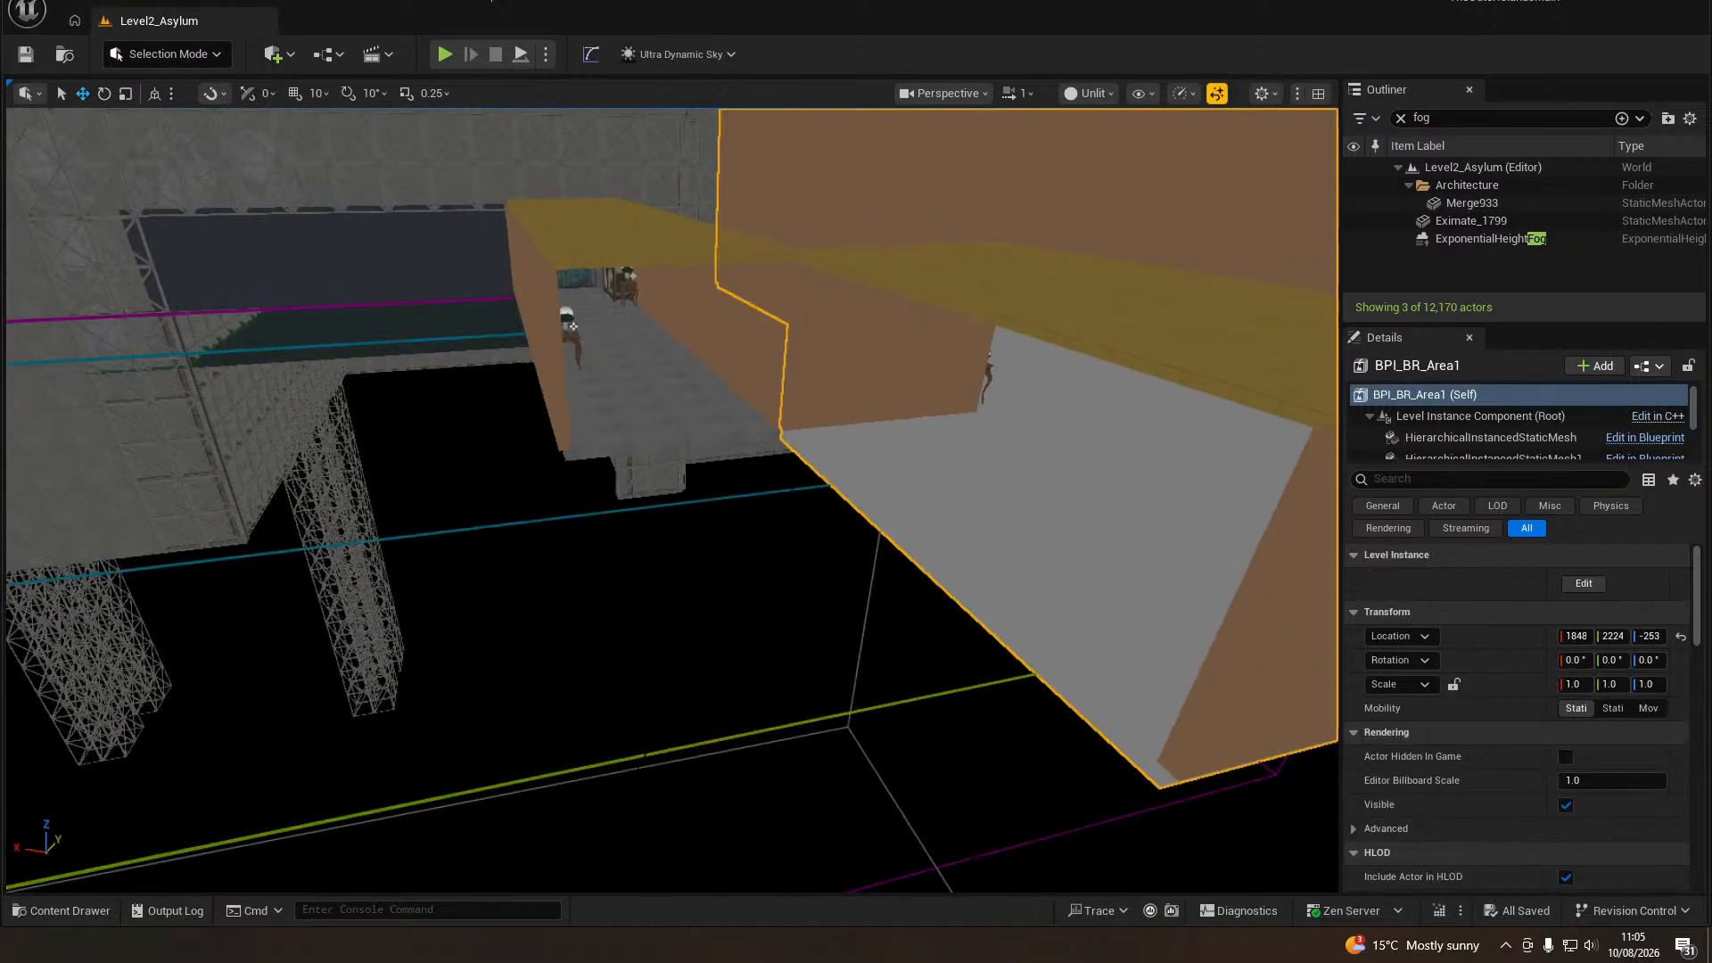
{"action": "right_click_drag", "start_coordinate": [881, 479], "coordinate": [994, 503]}
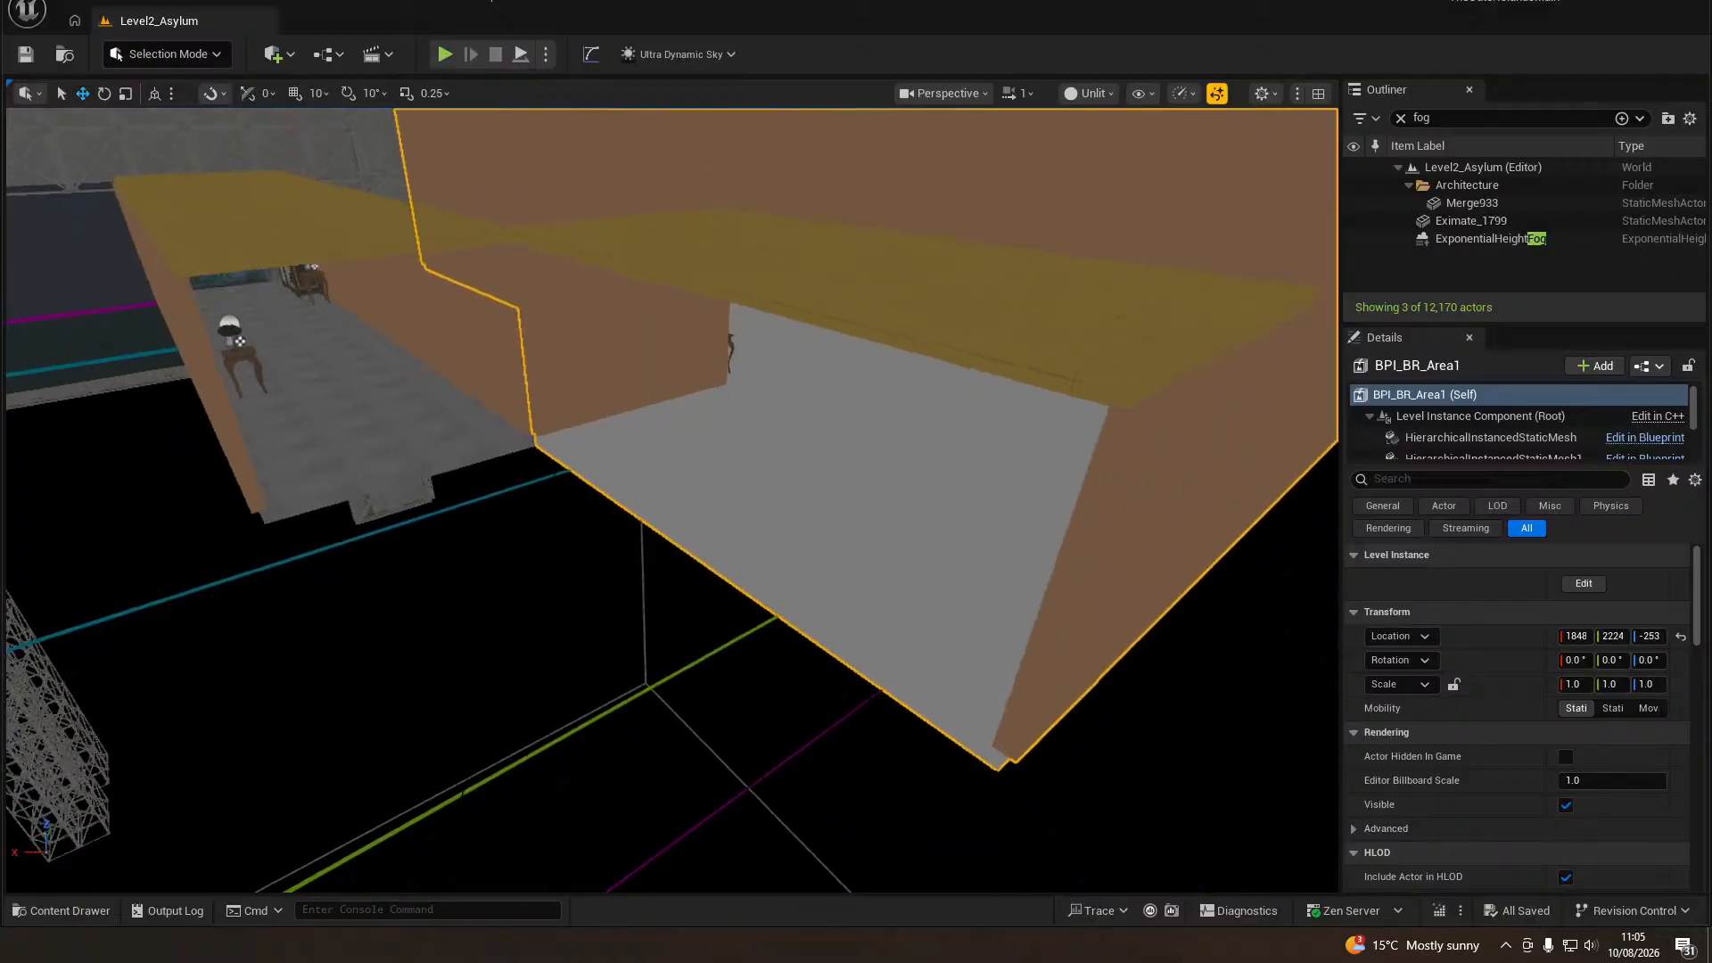
{"action": "right_click_drag", "start_coordinate": [588, 444], "coordinate": [253, 524]}
{"action": "left_click", "coordinate": [425, 454]}
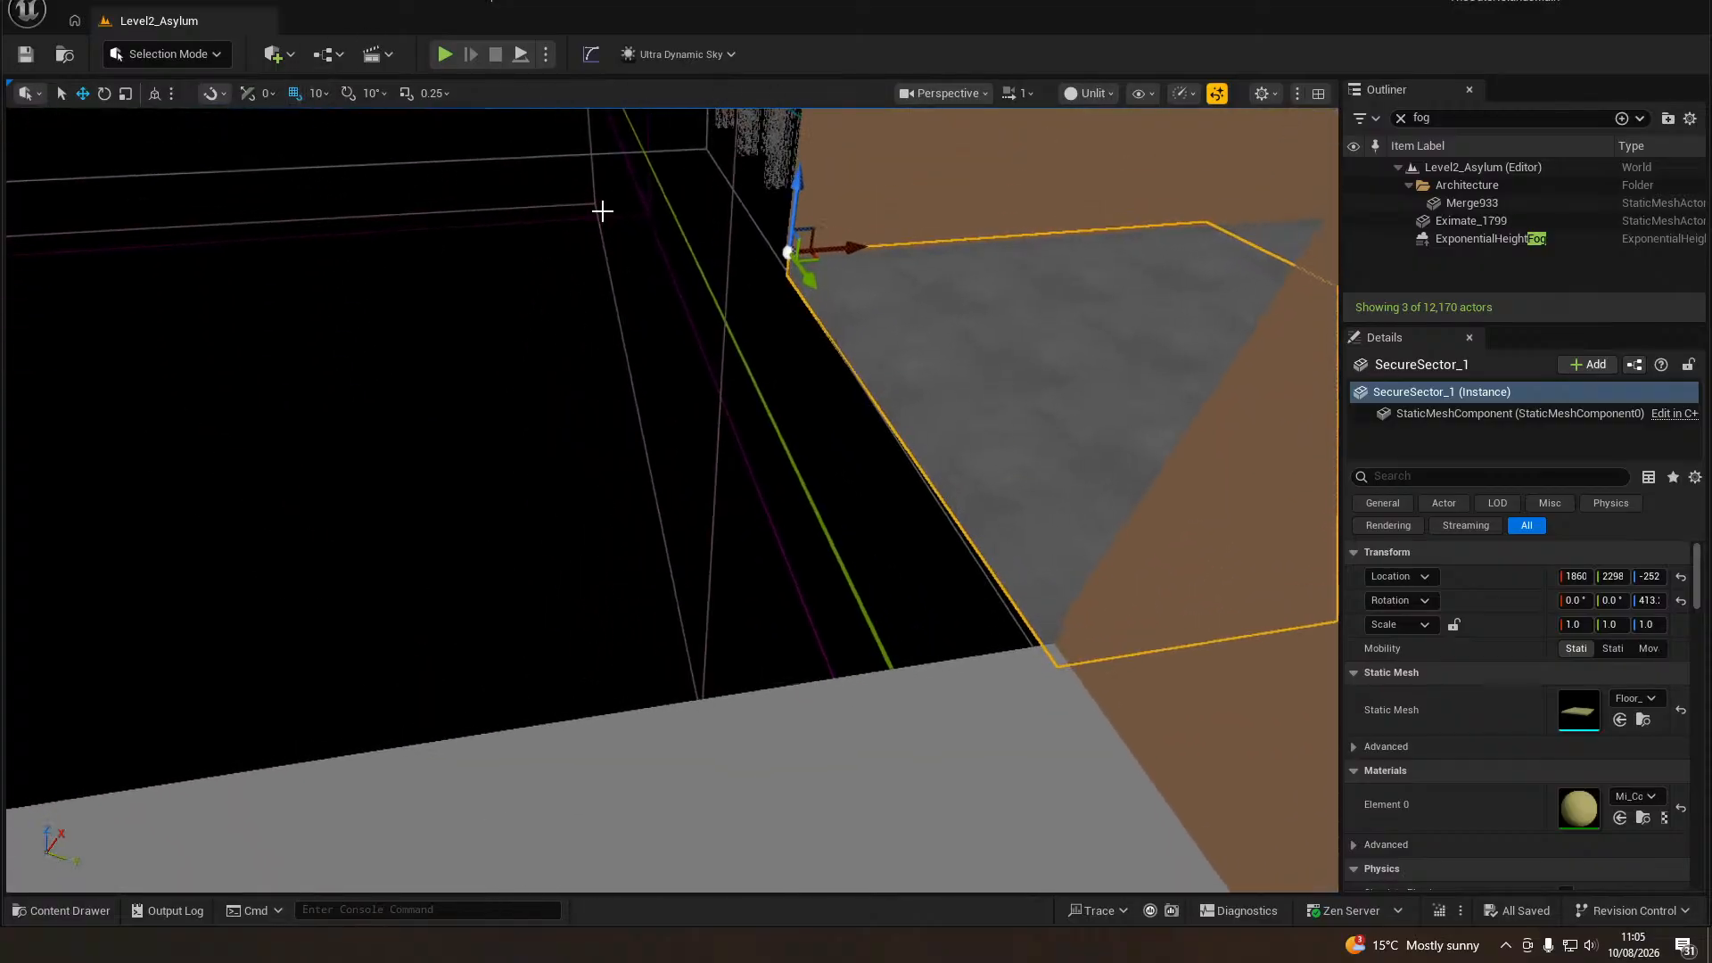
{"action": "left_click_drag", "start_coordinate": [859, 249], "coordinate": [368, 309], "text": "alt"}
{"action": "right_click_drag", "start_coordinate": [568, 354], "coordinate": [603, 352]}
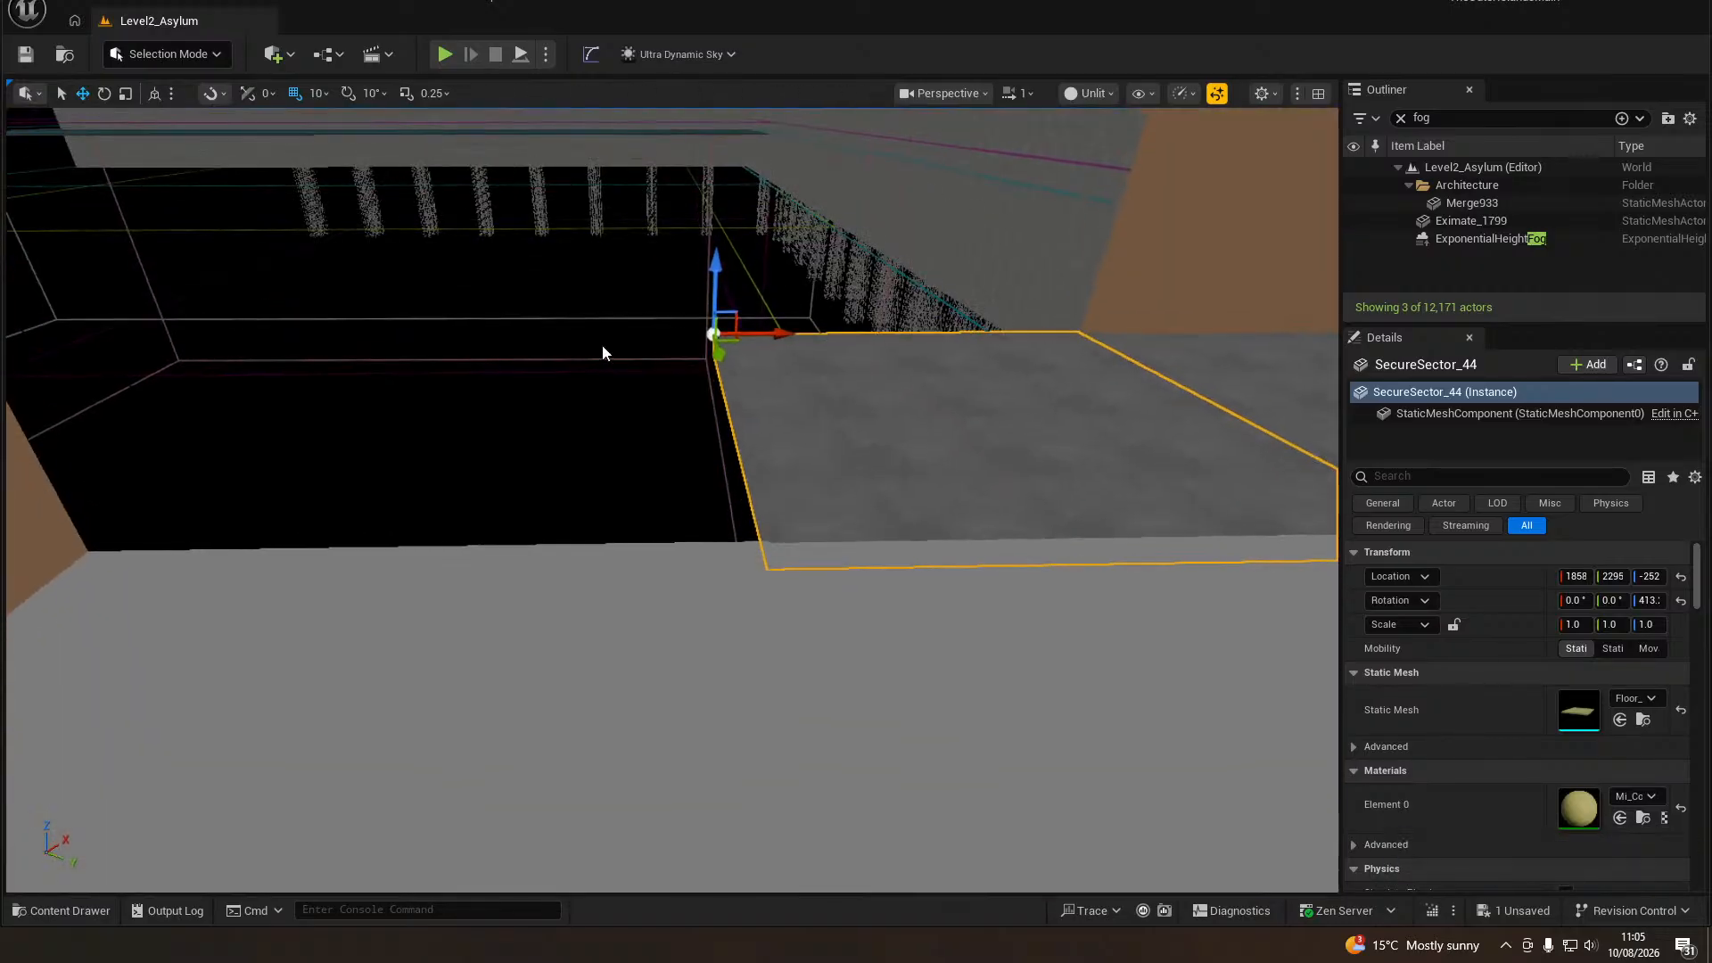
{"action": "left_click_drag", "start_coordinate": [762, 334], "coordinate": [395, 360], "text": "alt"}
{"action": "right_click_drag", "start_coordinate": [397, 360], "coordinate": [986, 237]}
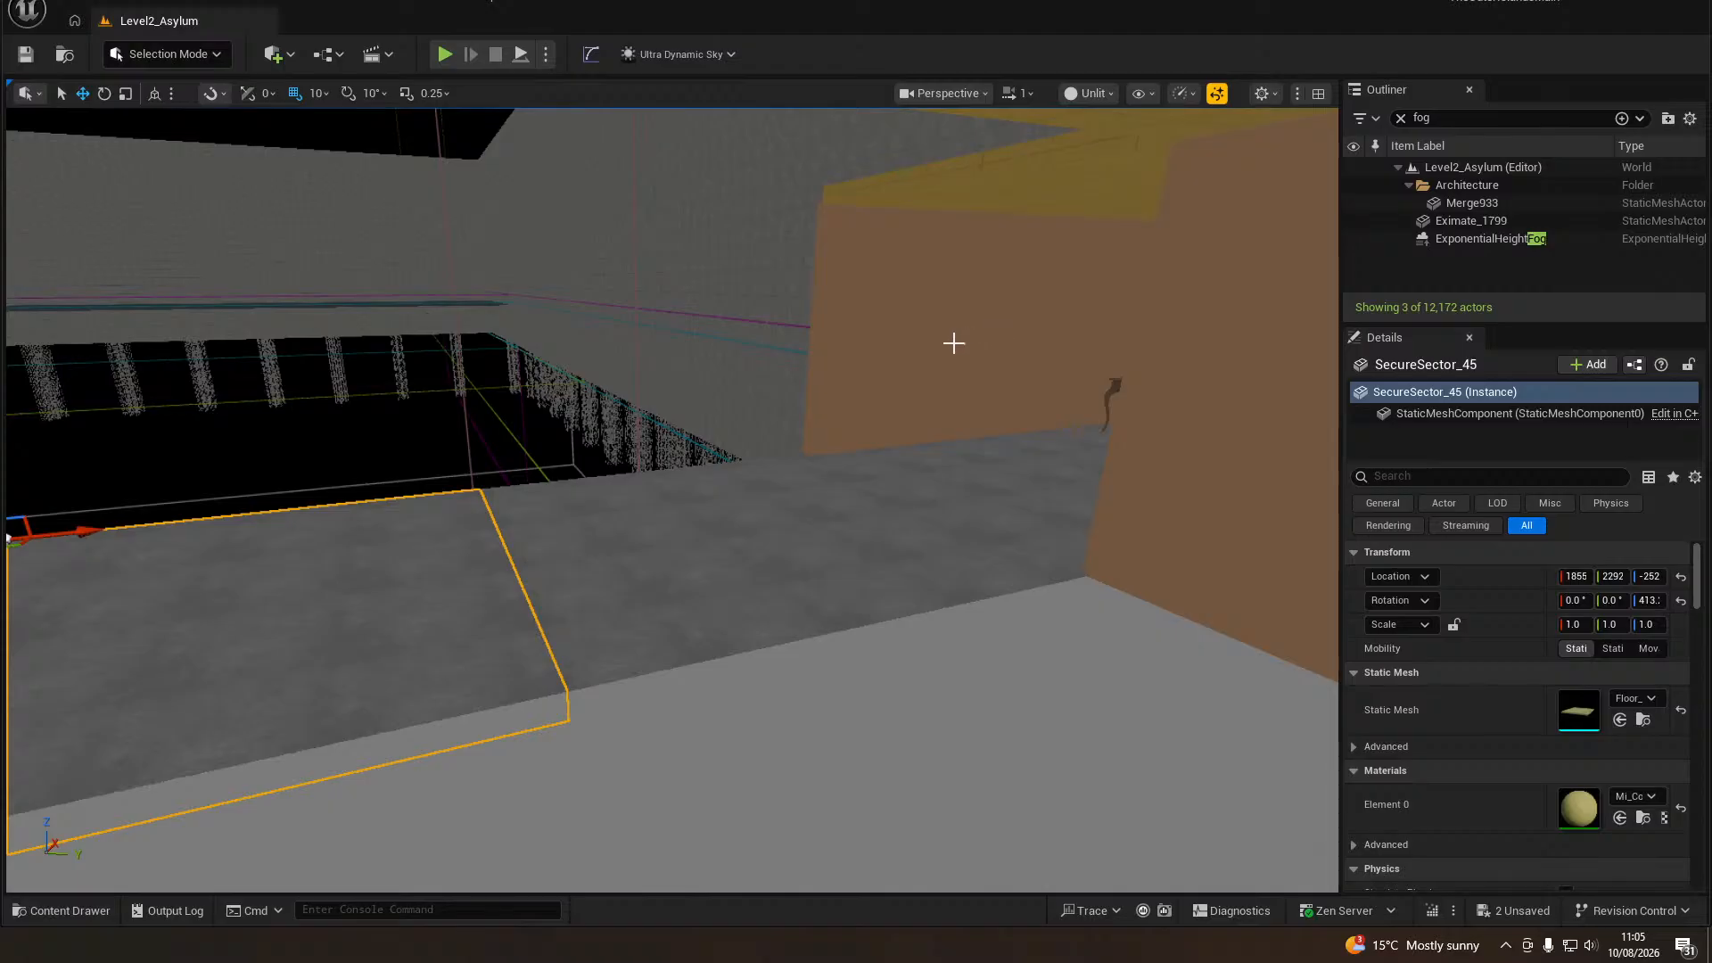
Duplicate the brown wall panel twice along the outer edge of the new floor tiles.
{"action": "left_click", "coordinate": [961, 370]}
{"action": "left_click_drag", "start_coordinate": [851, 451], "coordinate": [539, 482], "text": "alt"}
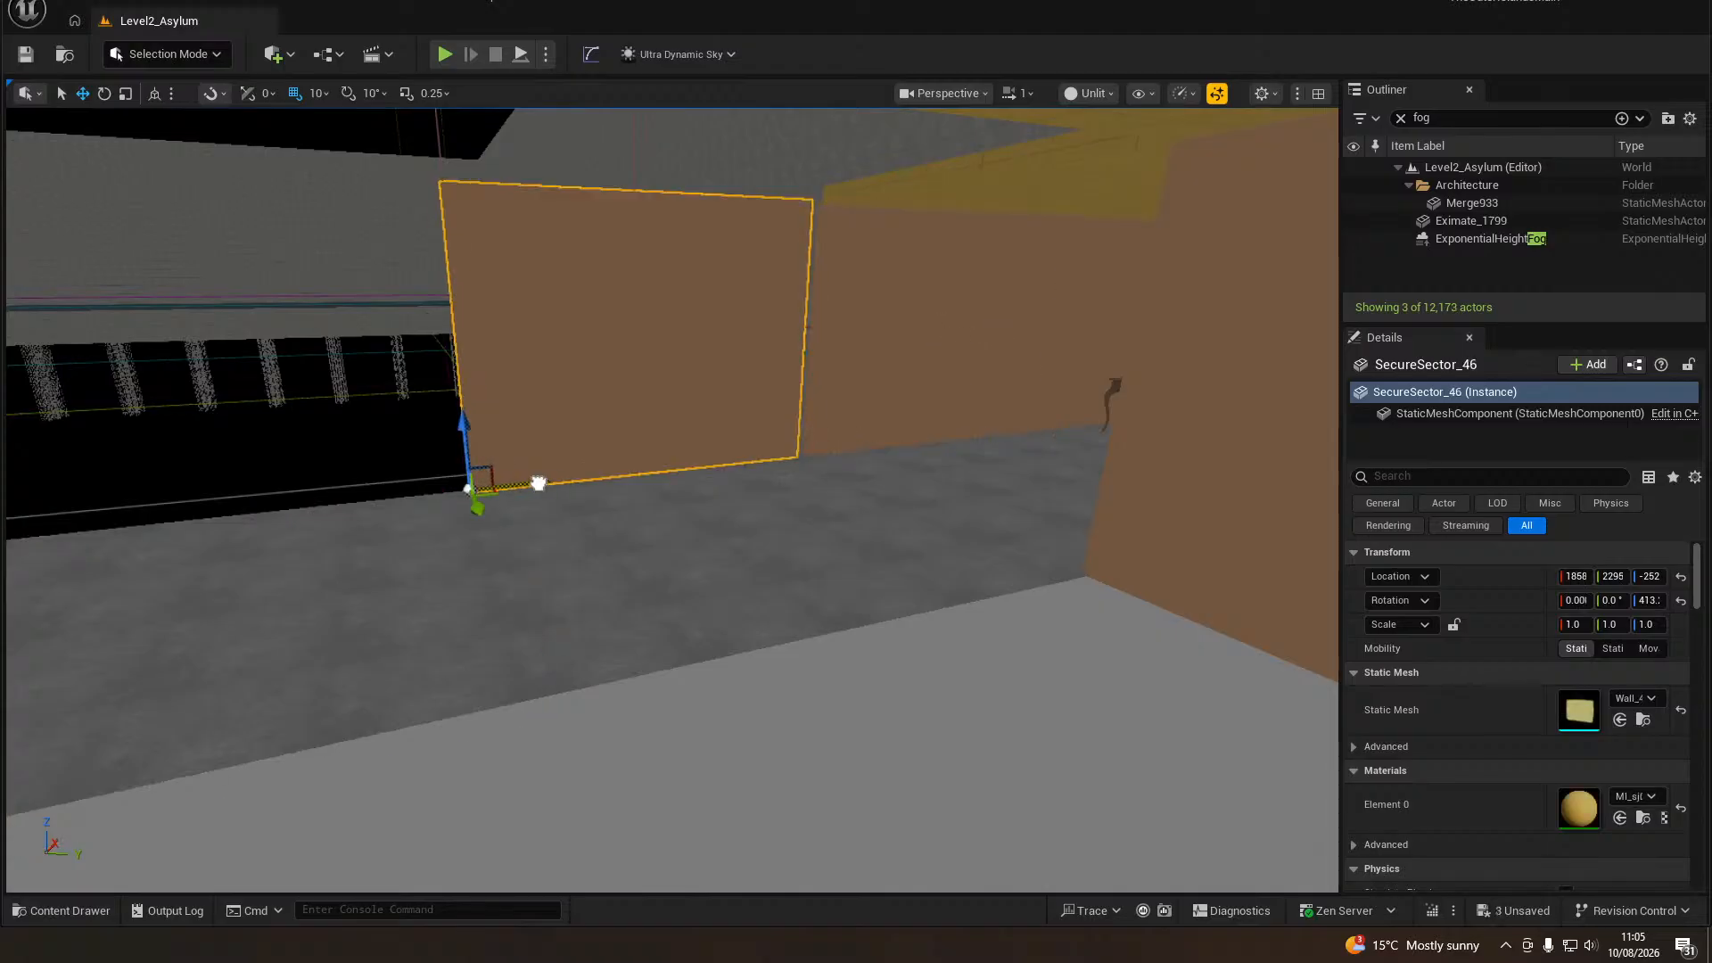
{"action": "right_click_drag", "start_coordinate": [557, 486], "coordinate": [402, 459]}
{"action": "key", "text": "d"}
{"action": "right_click_drag", "start_coordinate": [514, 584], "coordinate": [513, 584]}
{"action": "left_click", "coordinate": [313, 543]}
{"action": "left_click", "coordinate": [204, 549], "text": "ctrl"}
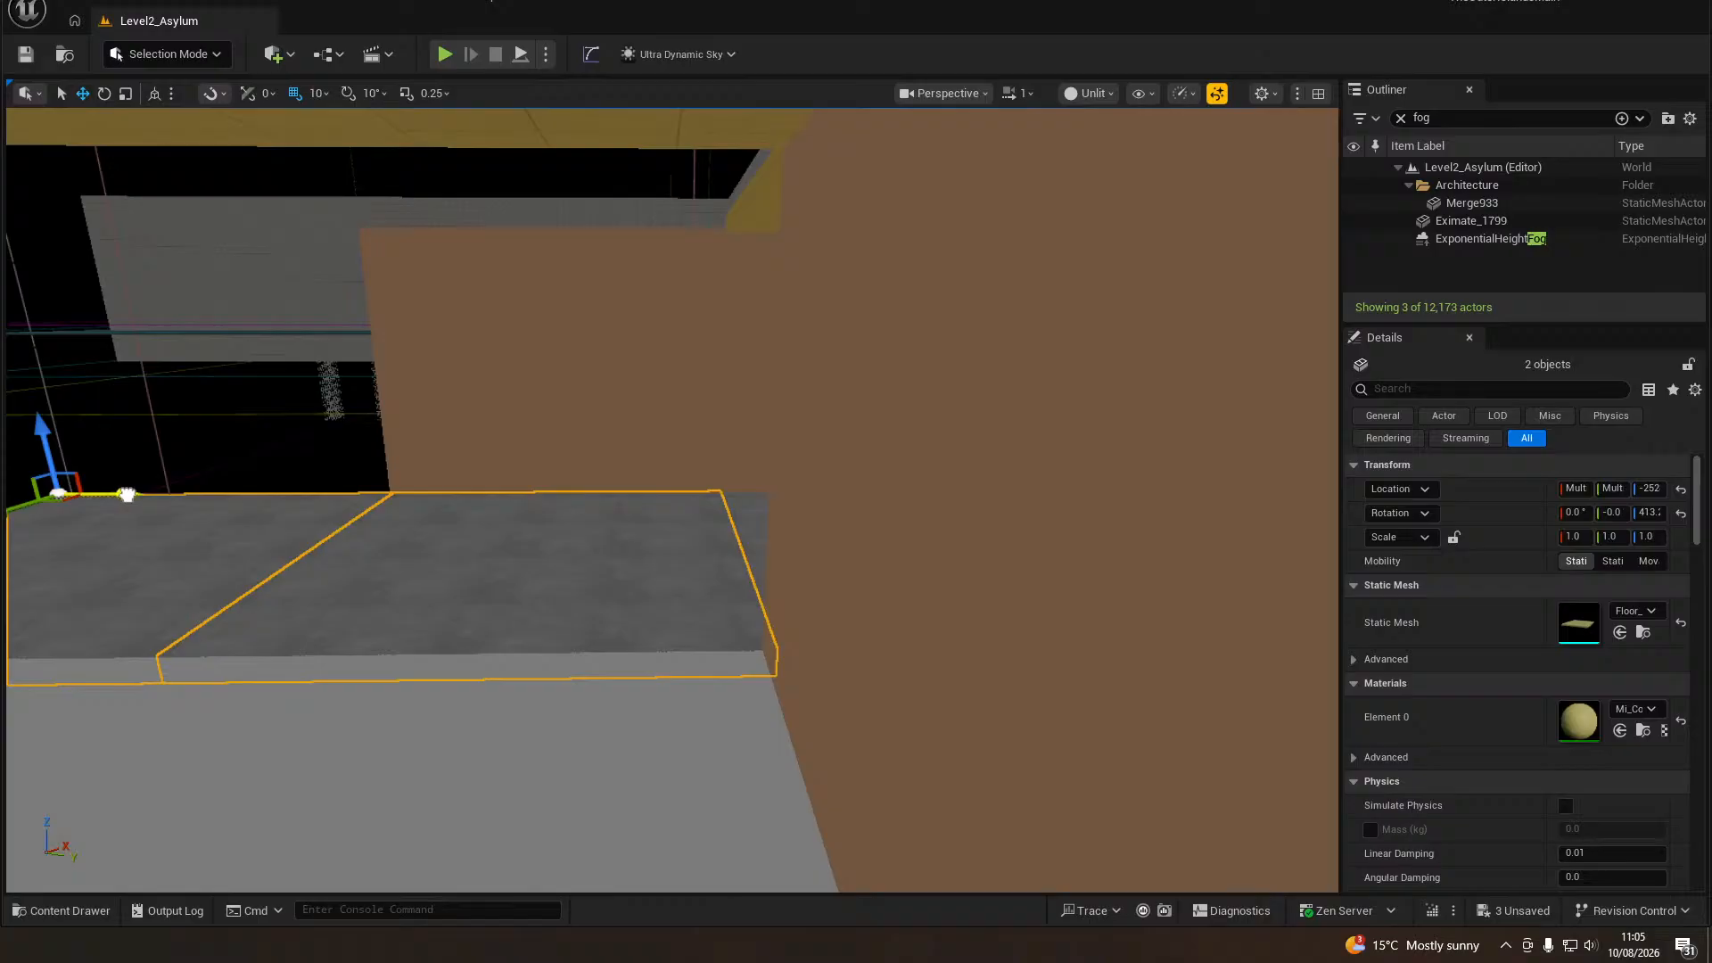
{"action": "left_click", "coordinate": [421, 397]}
{"action": "middle_click_drag", "start_coordinate": [420, 397], "coordinate": [537, 481]}
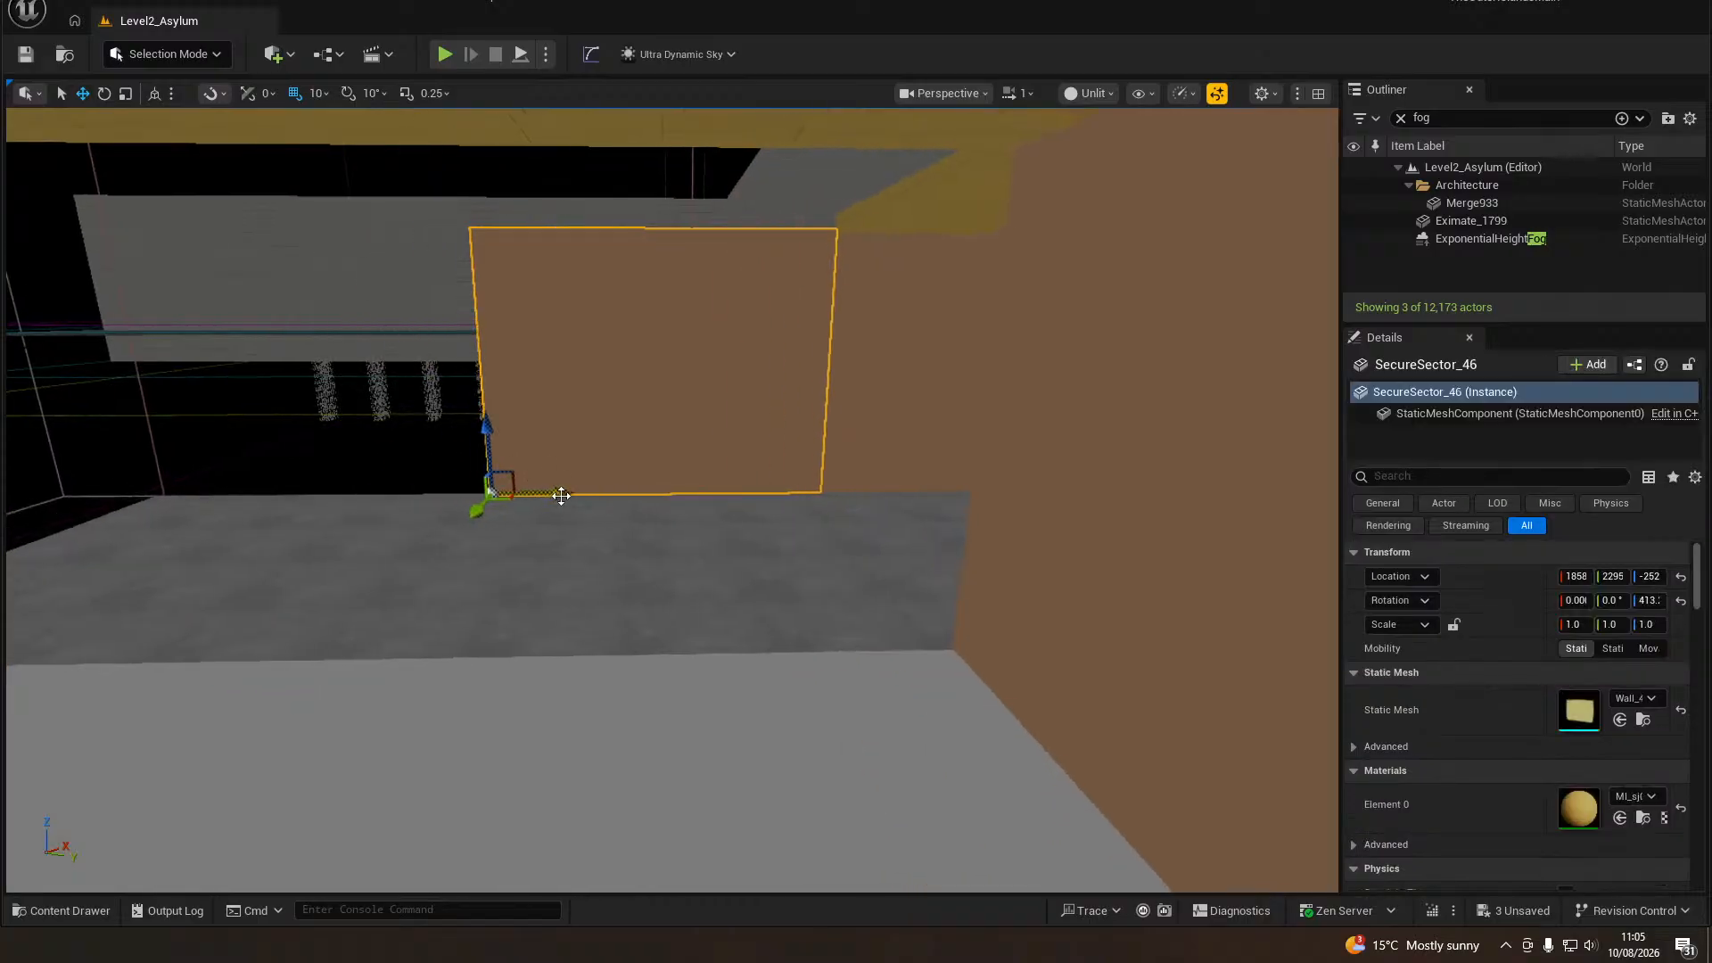
{"action": "left_click_drag", "start_coordinate": [561, 496], "coordinate": [222, 514], "text": "alt"}
Duplicate the two yellow ceiling panels and align the copies above the extended floor and walls.
{"action": "right_click_drag", "start_coordinate": [501, 512], "coordinate": [1035, 508]}
{"action": "left_click", "coordinate": [791, 508]}
{"action": "left_click", "coordinate": [730, 470], "text": "ctrl"}
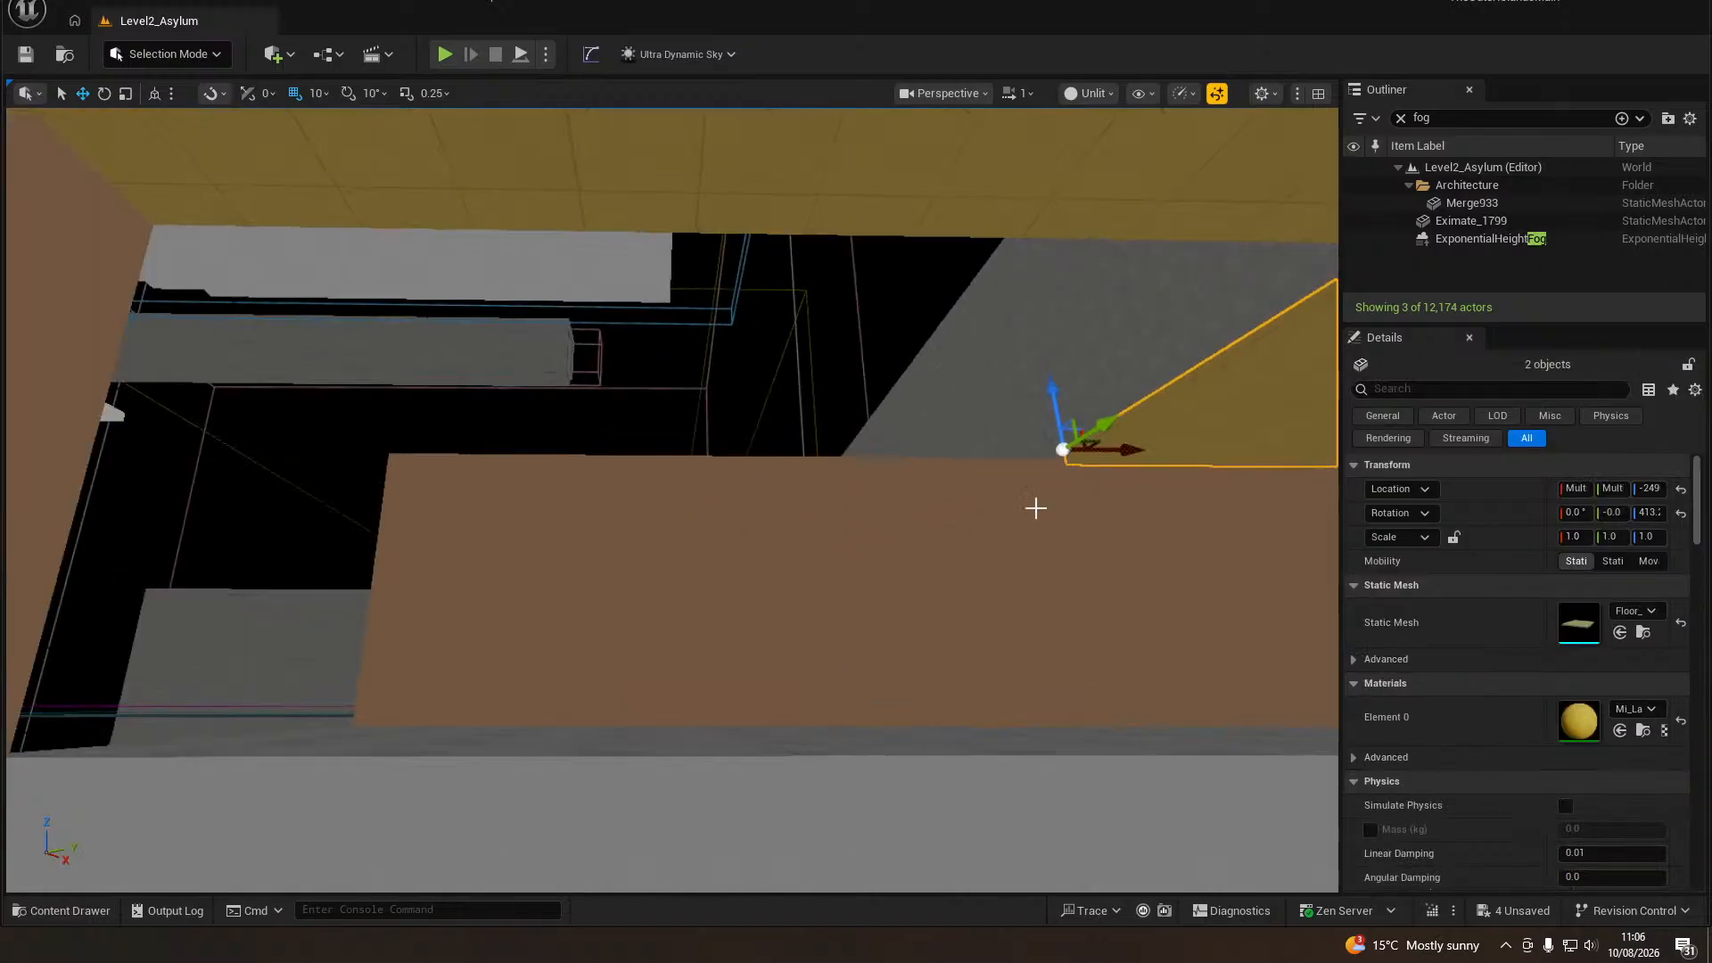
{"action": "left_click_drag", "start_coordinate": [1121, 453], "coordinate": [444, 500], "text": "alt"}
{"action": "right_click_drag", "start_coordinate": [444, 501], "coordinate": [608, 504]}
{"action": "key", "text": "d"}
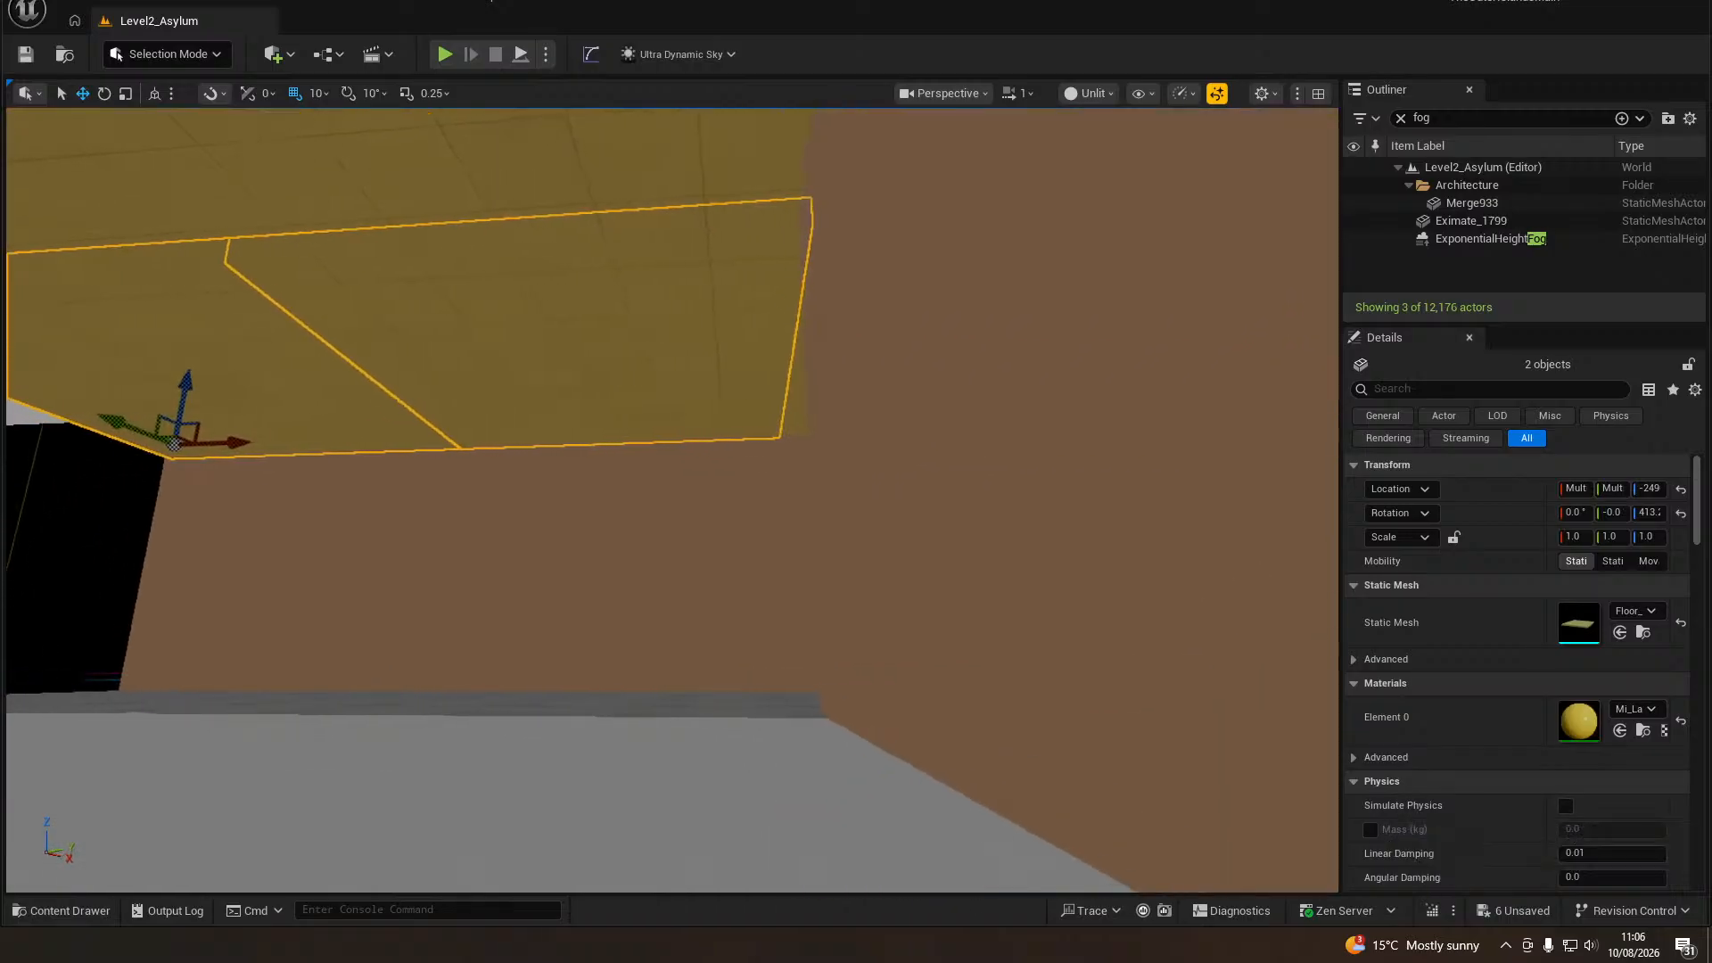
{"action": "left_click_drag", "start_coordinate": [223, 449], "coordinate": [230, 447]}
{"action": "key", "text": "a"}
Duplicate the last new wall panel with a 90° turn and place the copy across the corridor extension's open end.
{"action": "right_click_drag", "start_coordinate": [230, 448], "coordinate": [61, 493]}
{"action": "key", "text": "w"}
{"action": "key", "text": "d"}
{"action": "left_click", "coordinate": [737, 453]}
{"action": "right_click_drag", "start_coordinate": [736, 453], "coordinate": [739, 487]}
{"action": "key", "text": "w"}
{"action": "key", "text": "e"}
{"action": "right_click_drag", "start_coordinate": [754, 582], "coordinate": [753, 582]}
{"action": "key", "text": "e"}
{"action": "mouse_move", "coordinate": [745, 577]}
{"action": "left_mouse_down", "text": "alt"}
{"action": "mouse_move", "coordinate": [832, 569]}
{"action": "mouse_move", "coordinate": [745, 578]}
{"action": "left_mouse_up", "text": "alt"}
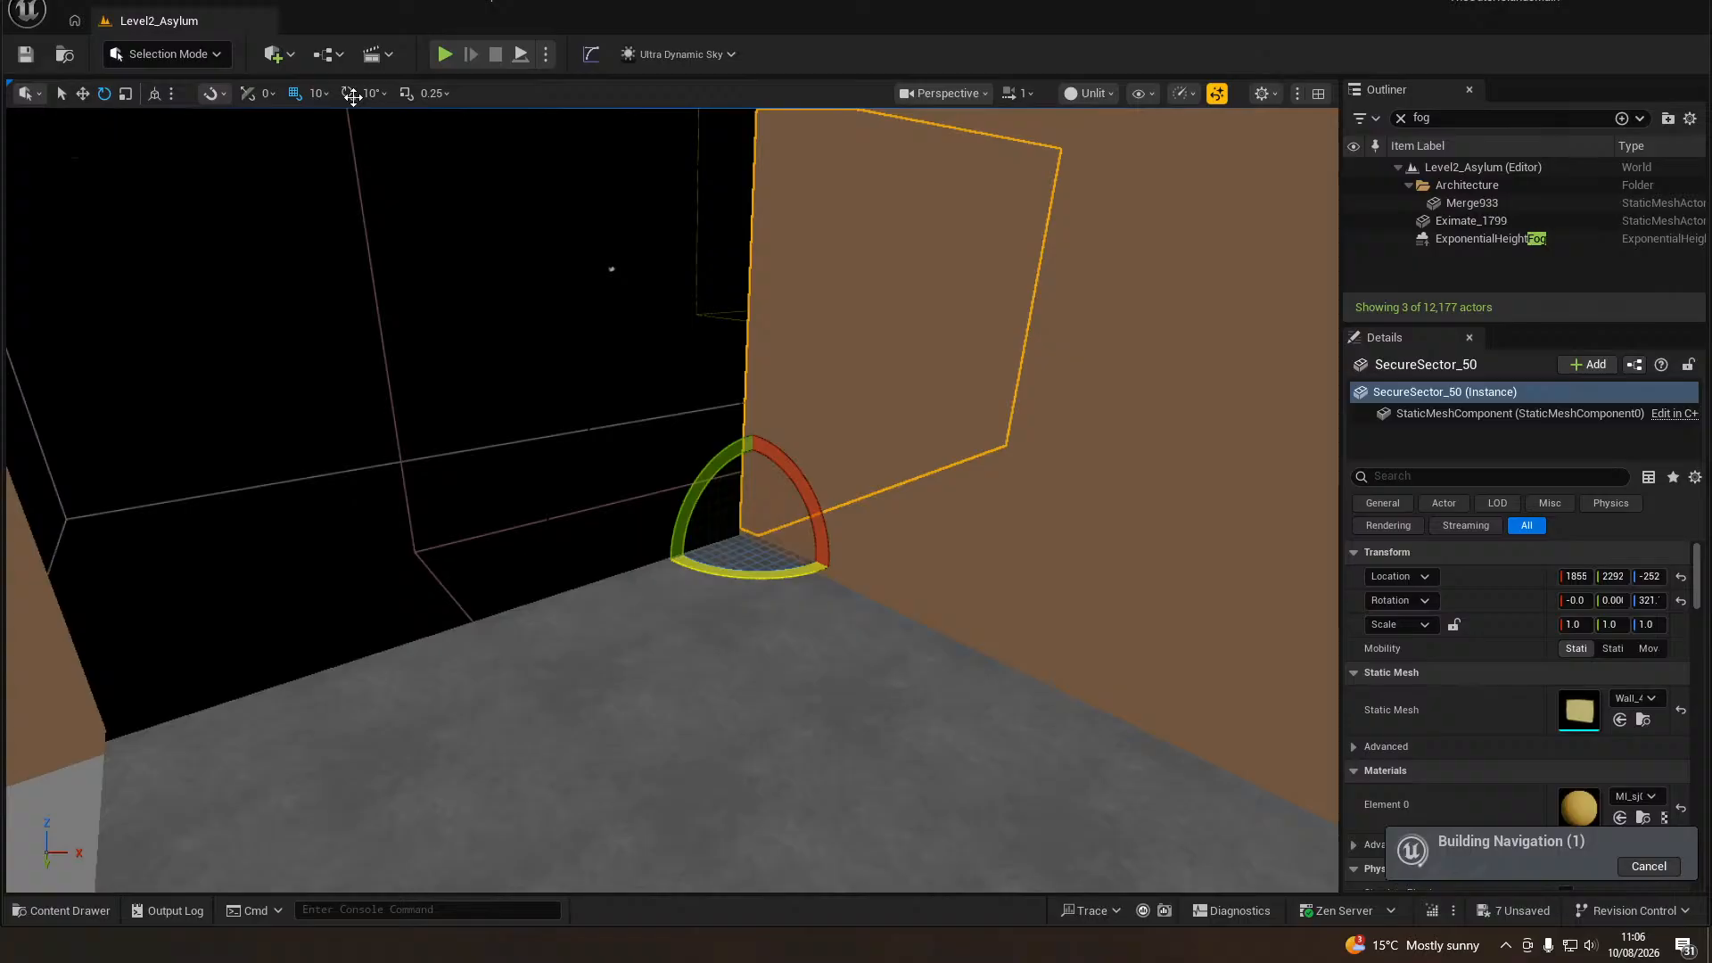
{"action": "key", "text": "ctrl+z"}
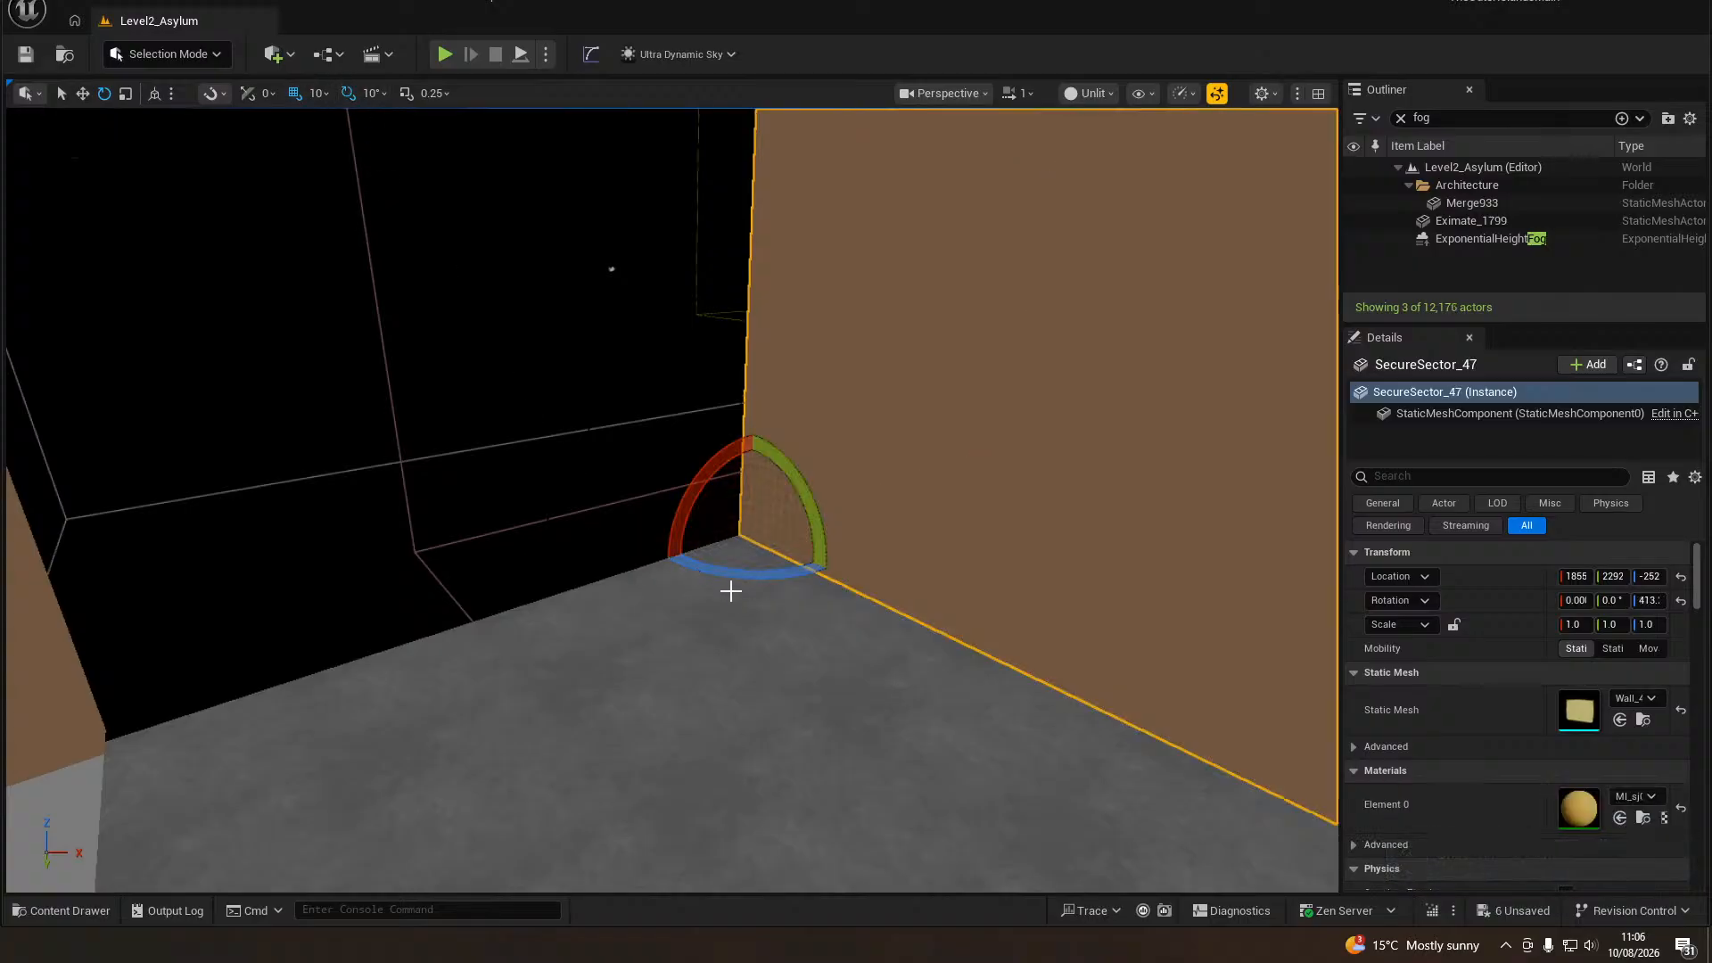
{"action": "left_click_drag", "start_coordinate": [728, 574], "coordinate": [212, 665], "text": "alt"}
{"action": "key", "text": "w"}
{"action": "right_click_drag", "start_coordinate": [213, 665], "coordinate": [35, 660]}
{"action": "right_click_drag", "start_coordinate": [672, 500], "coordinate": [1284, 491]}
{"action": "right_click_drag", "start_coordinate": [386, 710], "coordinate": [250, 749]}
Return the viewport to lit shading and move the side table with its lamp and light closer to the corridor wall.
{"action": "key", "text": "alt+4"}
{"action": "key", "text": "s"}
{"action": "right_click_drag", "start_coordinate": [672, 500], "coordinate": [936, 366]}
{"action": "key", "text": "w"}
{"action": "key", "text": "w"}
{"action": "key", "text": "w"}
{"action": "key", "text": "w"}
{"action": "right_click_drag", "start_coordinate": [415, 691], "coordinate": [414, 732]}
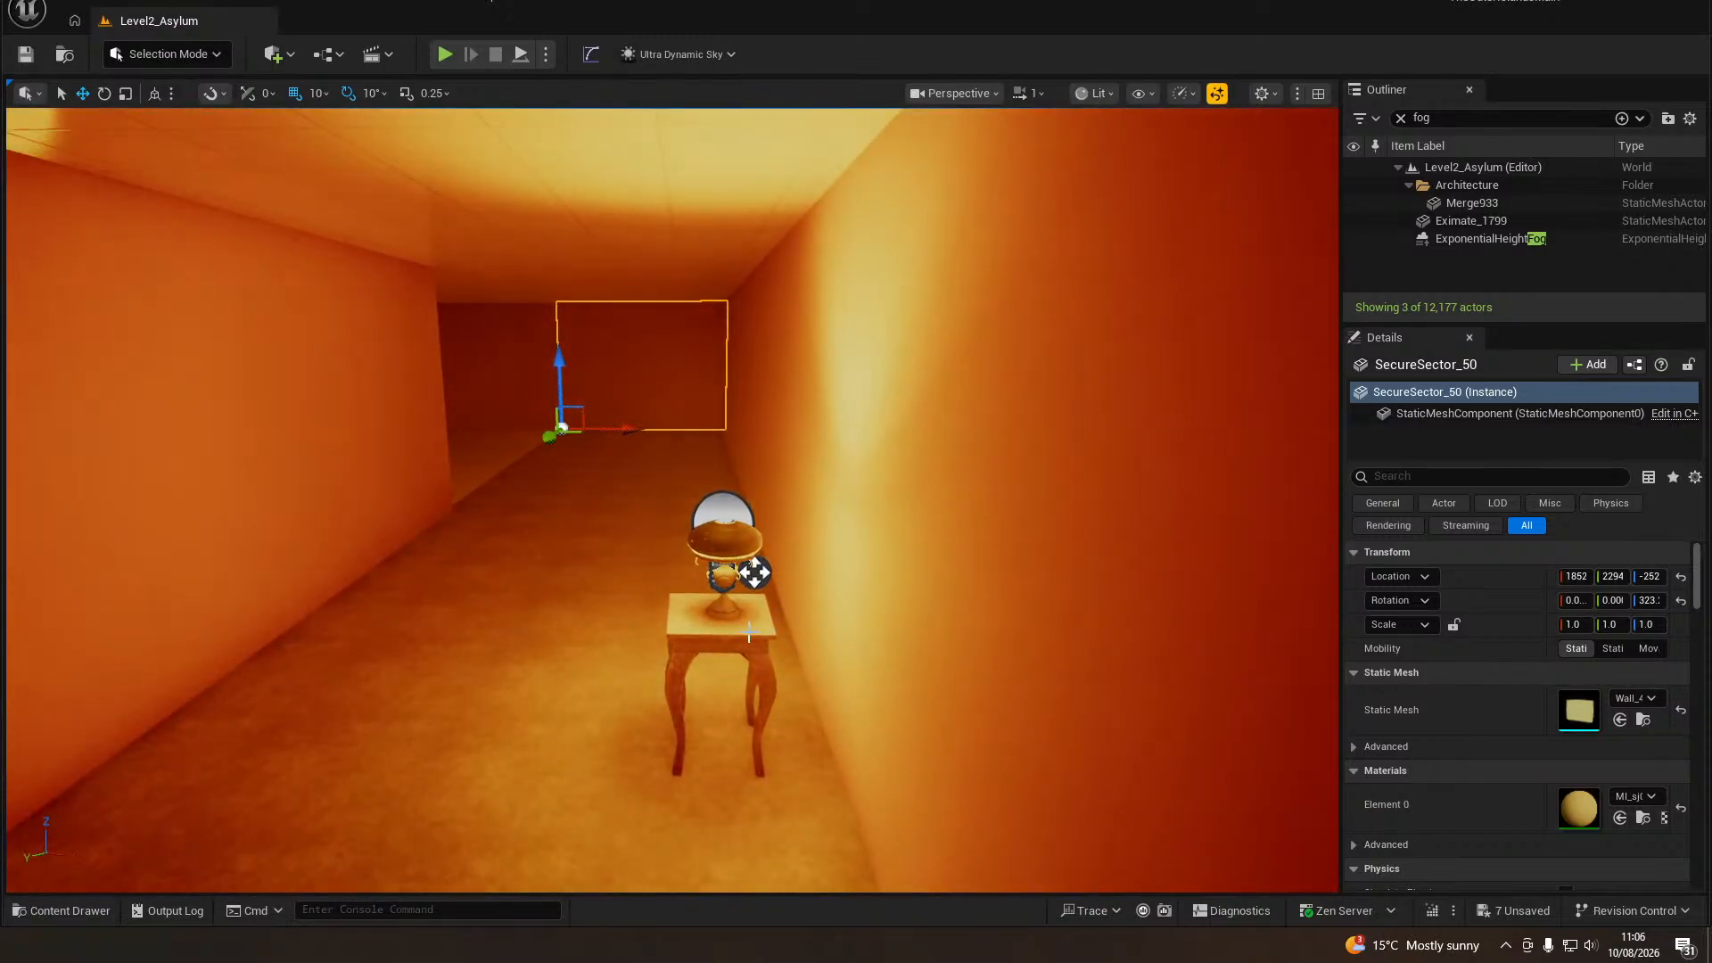
{"action": "left_click", "coordinate": [687, 672]}
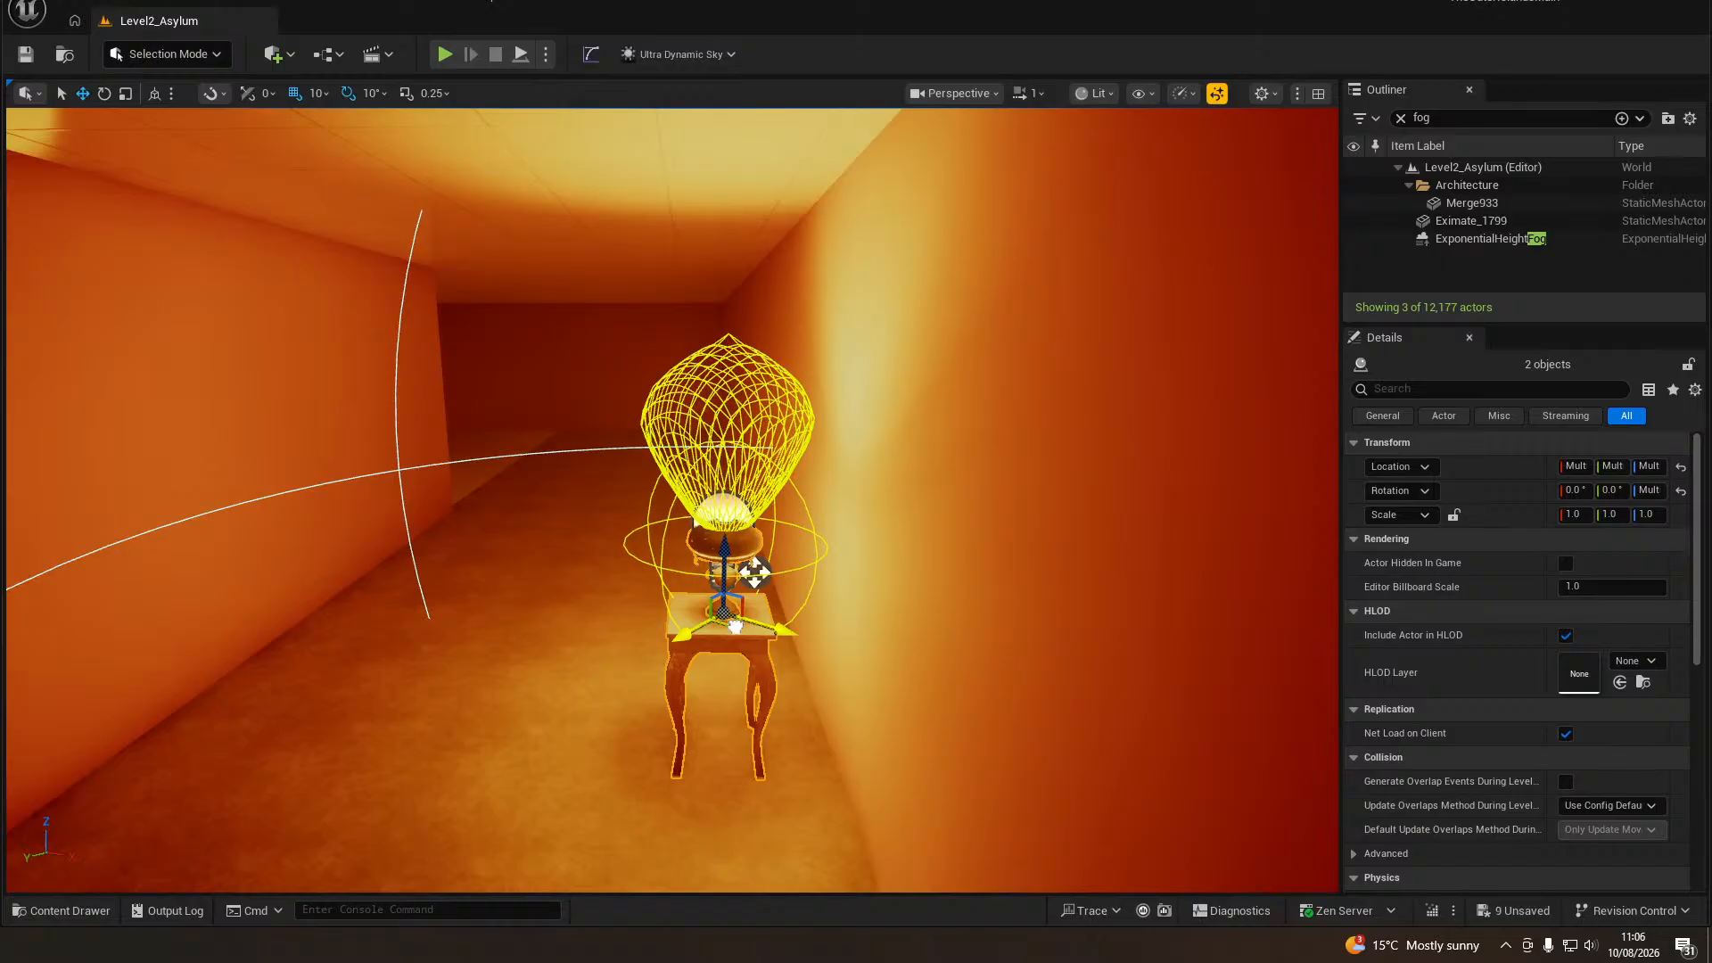
{"action": "left_click_drag", "start_coordinate": [756, 573], "coordinate": [828, 587]}
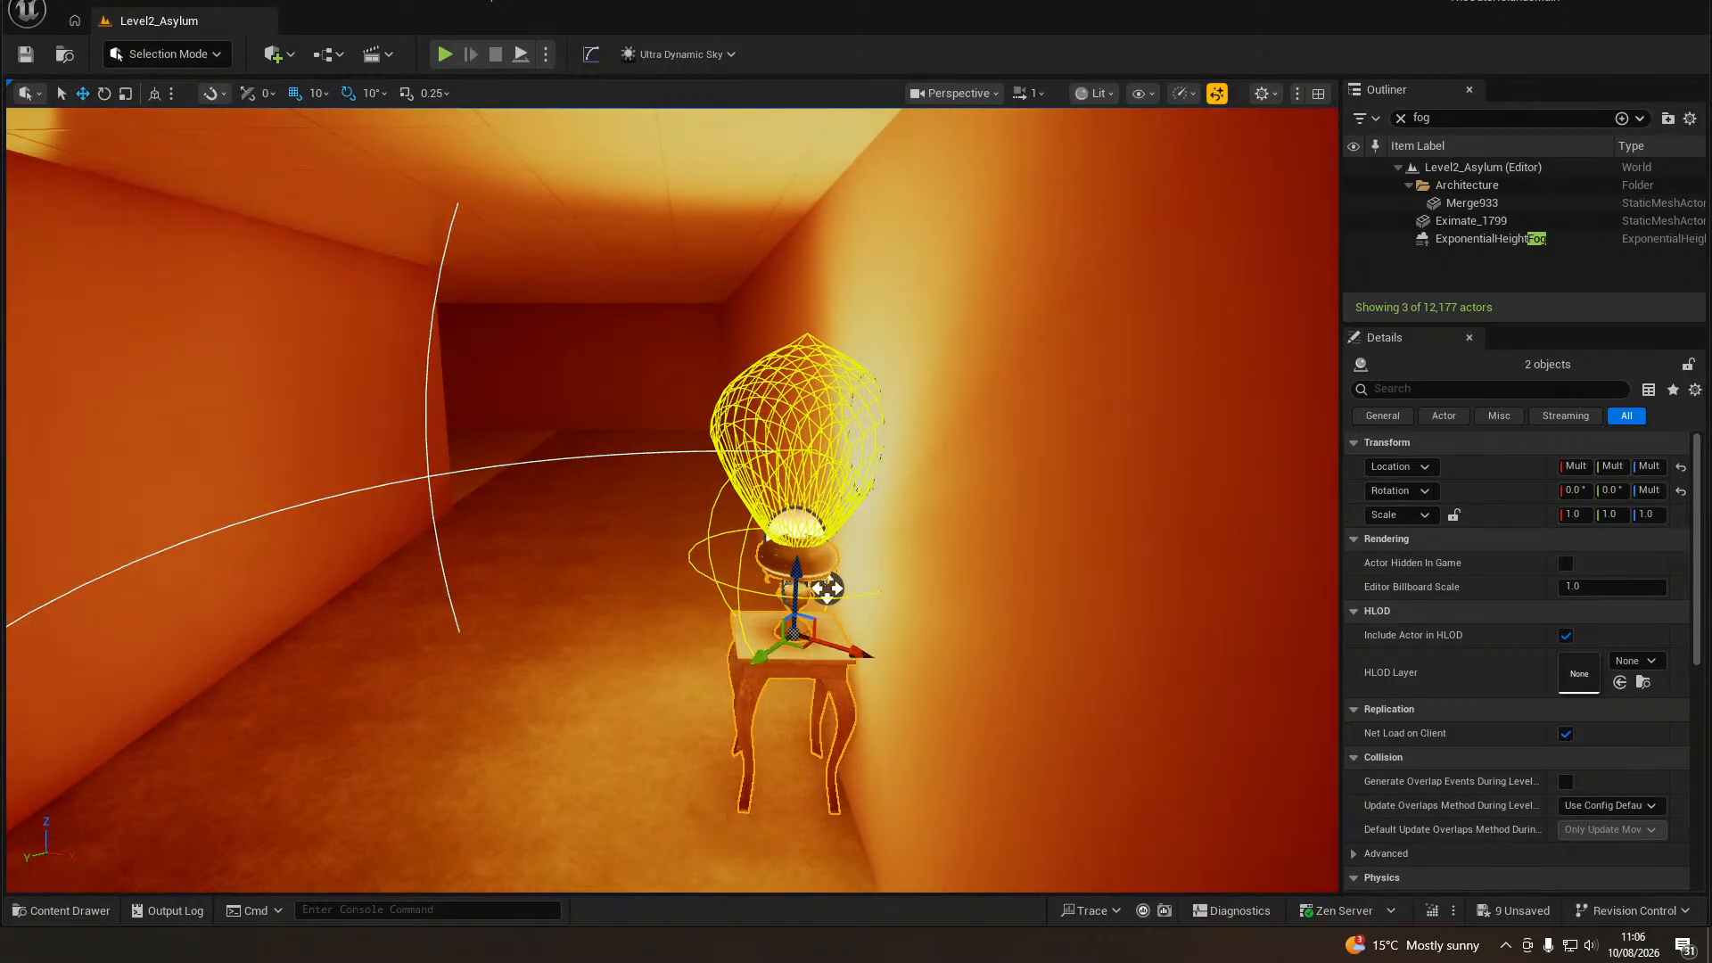
{"action": "right_click_drag", "start_coordinate": [828, 588], "coordinate": [623, 606]}
{"action": "key", "text": "w"}
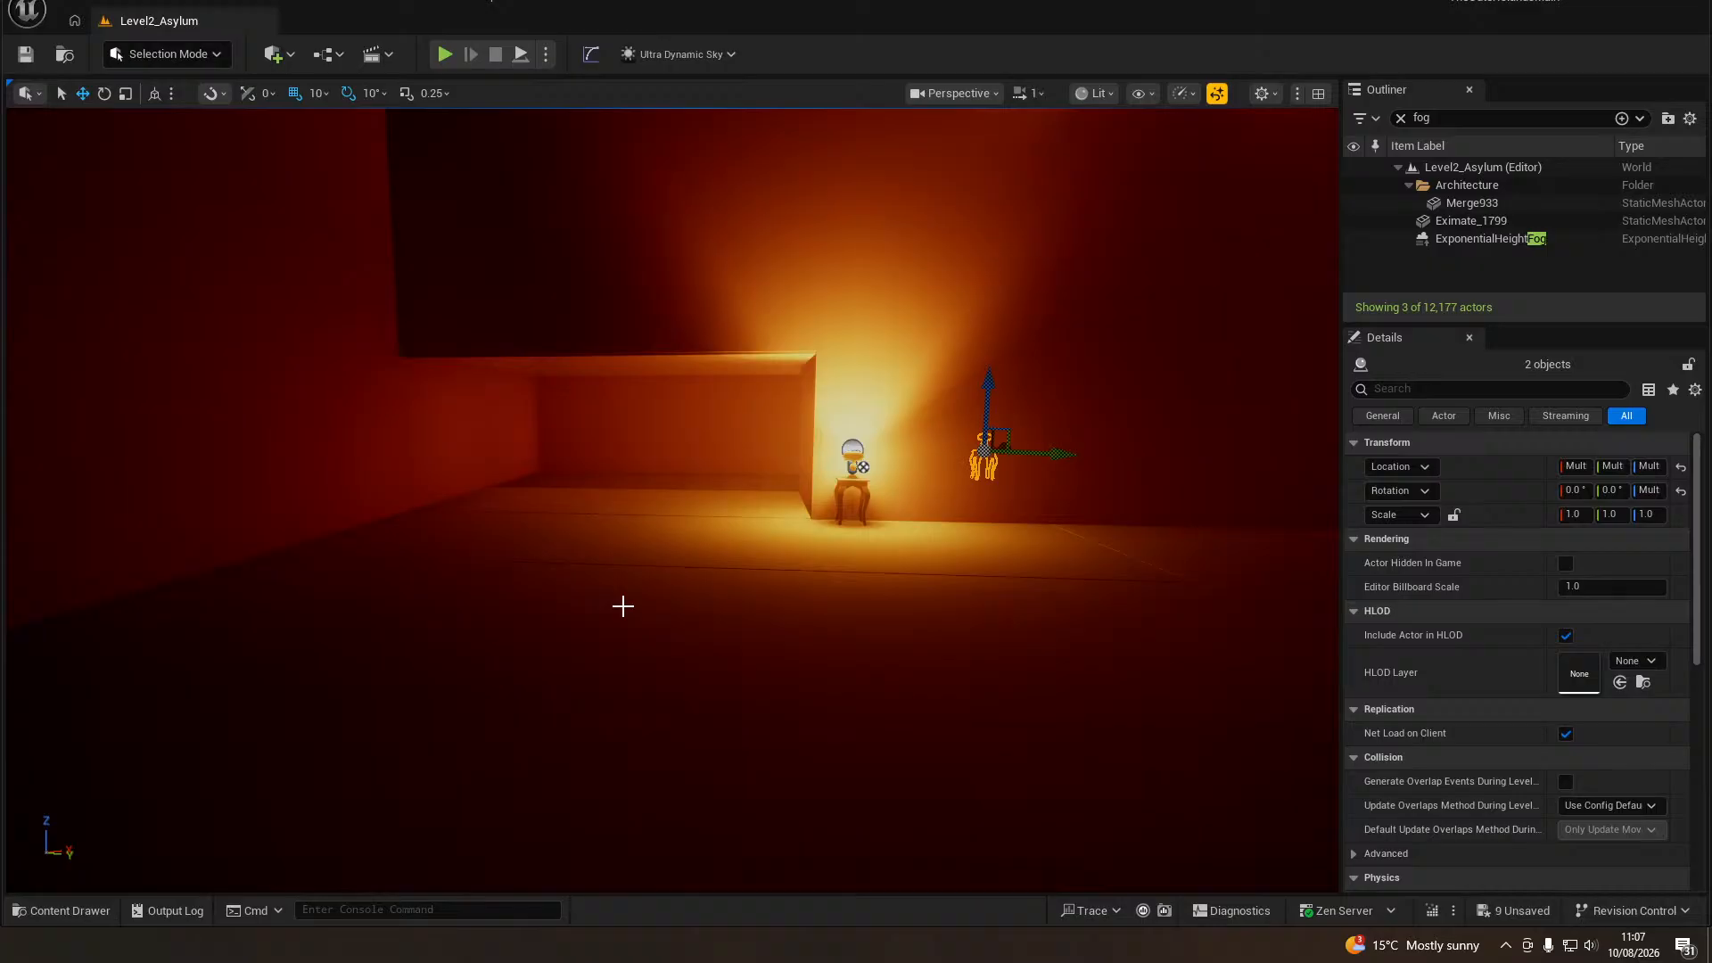
Add a Text Render actor on the large wall beside the wall-mounted table lamp.
{"action": "right_click_drag", "start_coordinate": [618, 606], "coordinate": [618, 606]}
{"action": "right_click_drag", "start_coordinate": [700, 462], "coordinate": [700, 462]}
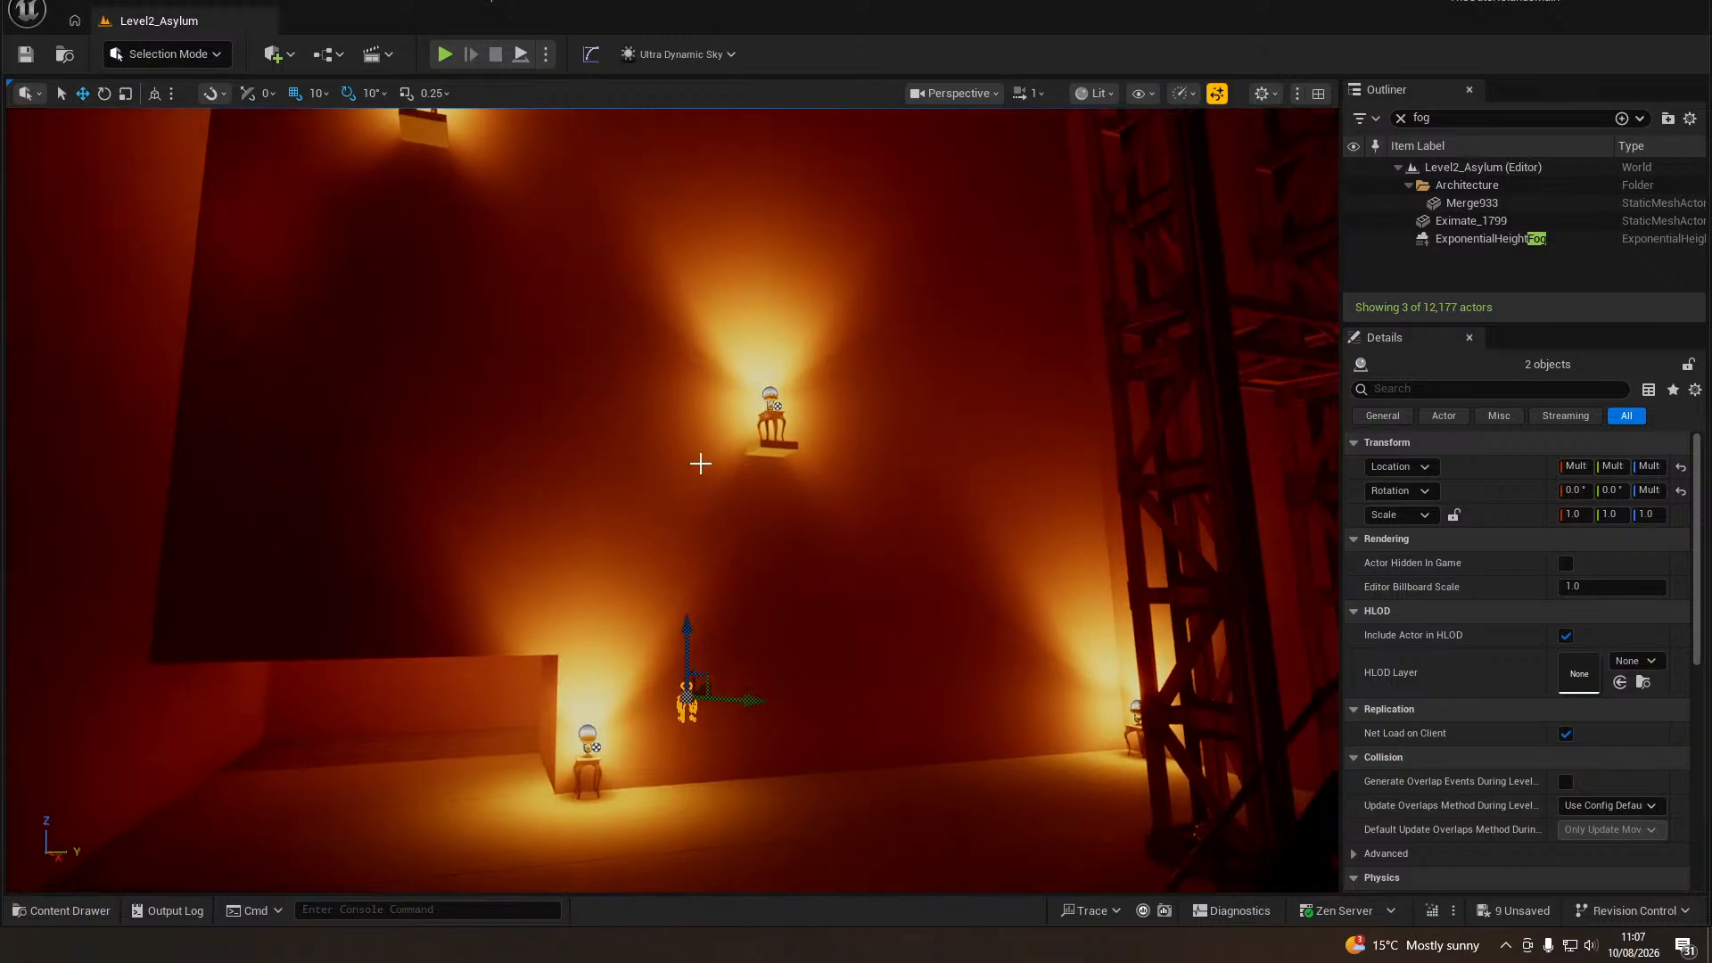
{"action": "left_click", "coordinate": [768, 417]}
{"action": "left_click", "coordinate": [765, 452], "text": "shift"}
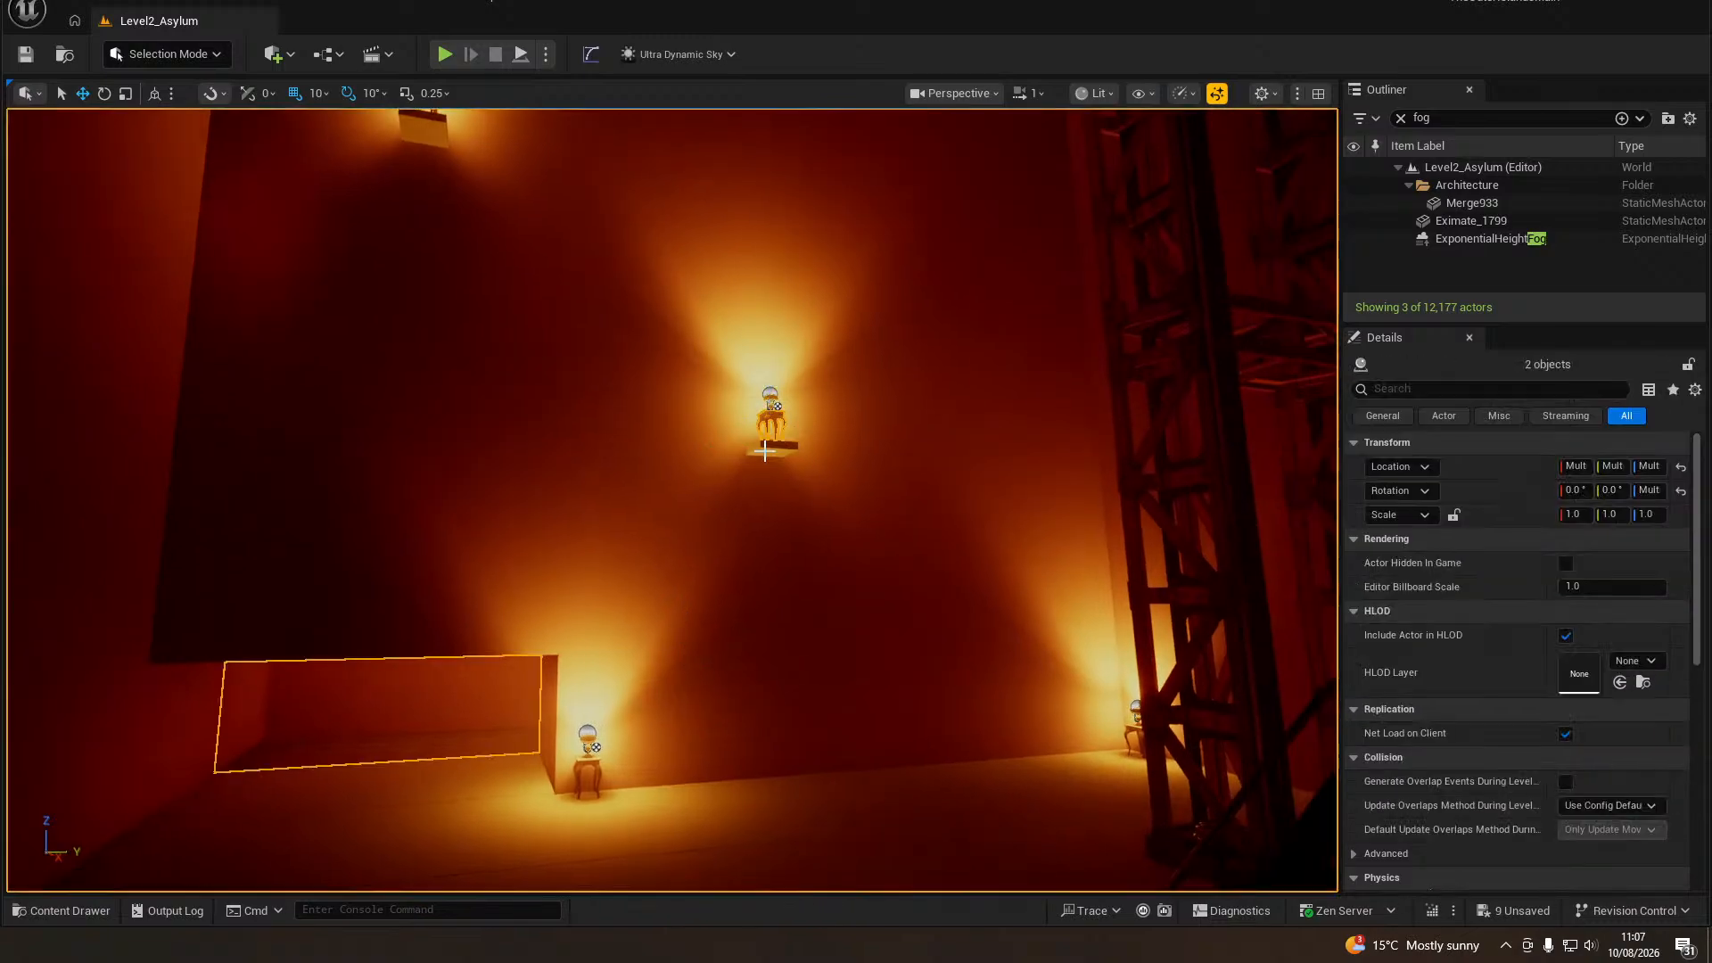
{"action": "left_click", "coordinate": [765, 450]}
{"action": "left_click", "coordinate": [772, 410]}
{"action": "mouse_move", "coordinate": [469, 565]}
{"action": "right_mouse_down"}
{"action": "mouse_move", "coordinate": [451, 512]}
{"action": "mouse_move", "coordinate": [469, 566]}
{"action": "right_mouse_up"}
{"action": "right_click_drag", "start_coordinate": [635, 434], "coordinate": [892, 405]}
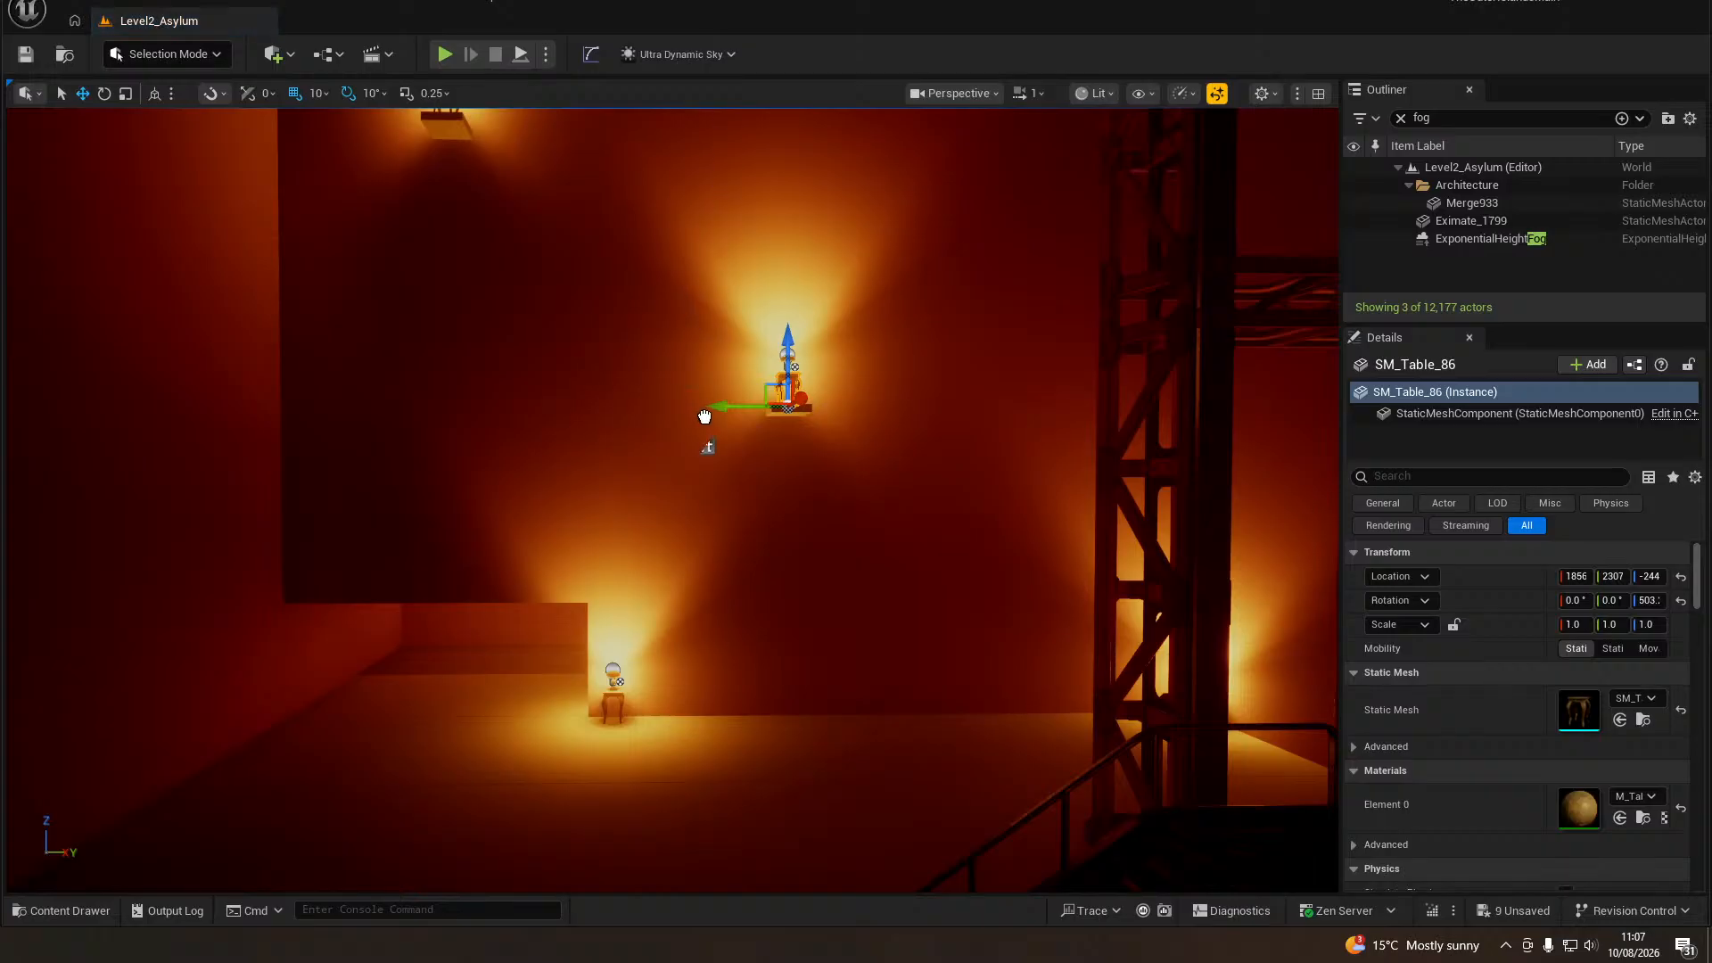
{"action": "left_click", "coordinate": [715, 448]}
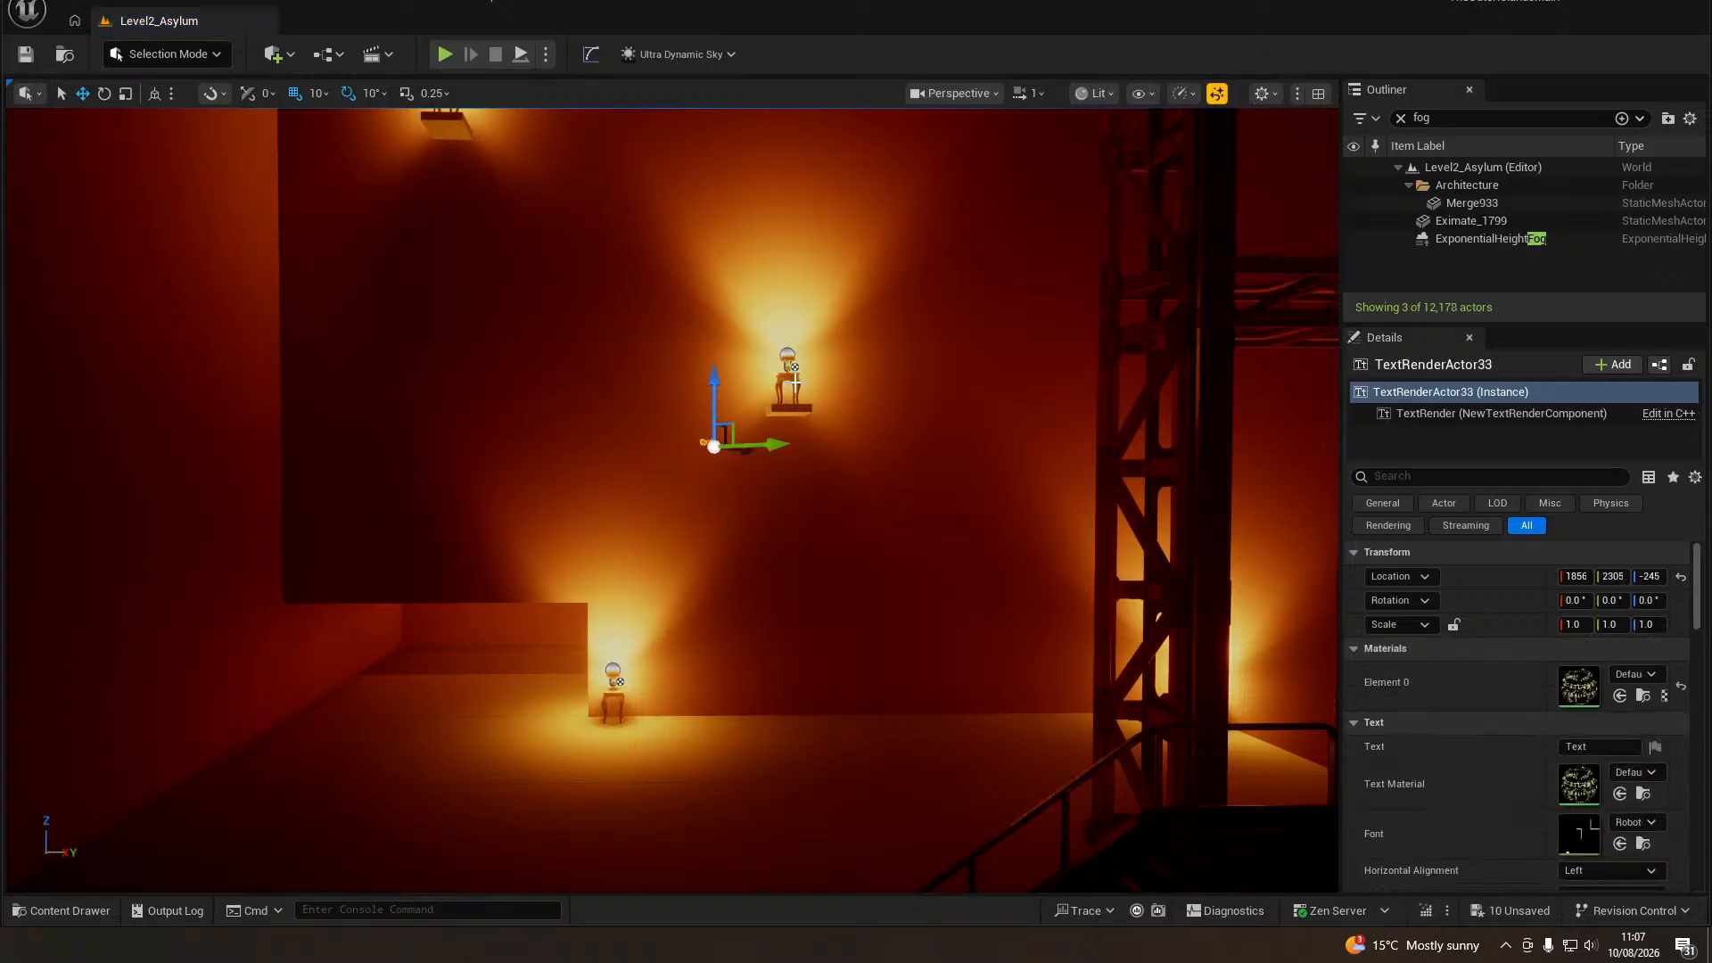
{"action": "key", "text": "w"}
{"action": "right_click_drag", "start_coordinate": [794, 382], "coordinate": [803, 307]}
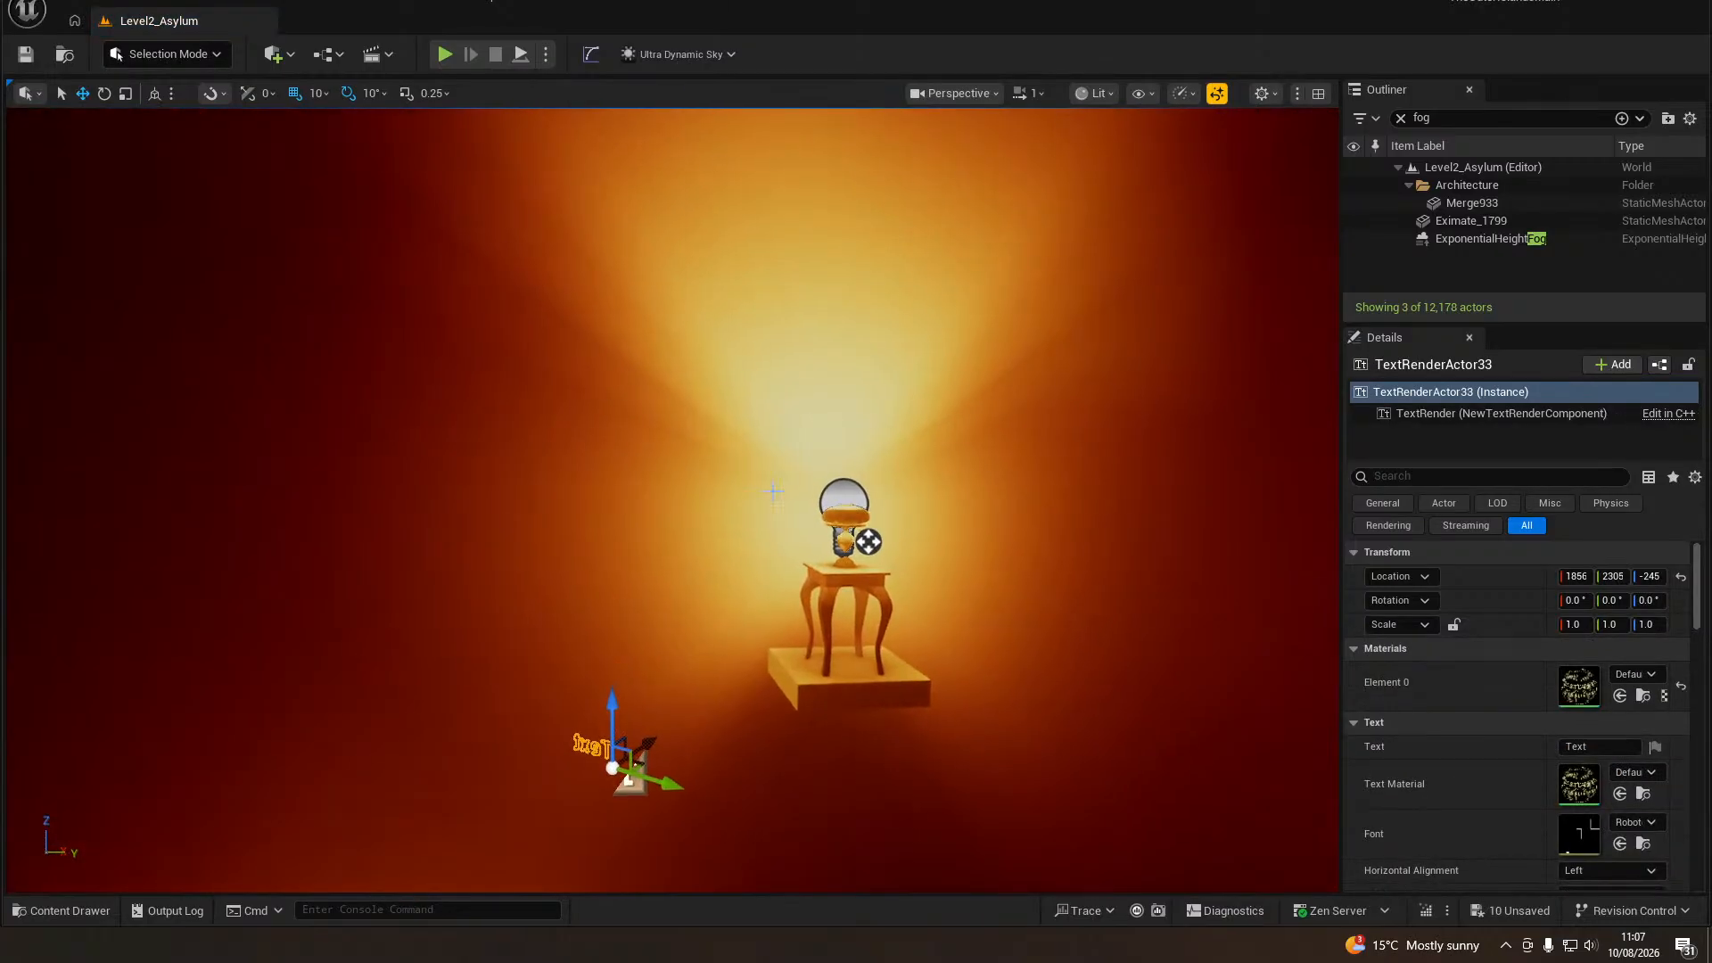
Rotate the new text actor's yaw to match the wall's angle so its lettering reads correctly from the front.
{"action": "left_click", "coordinate": [840, 514]}
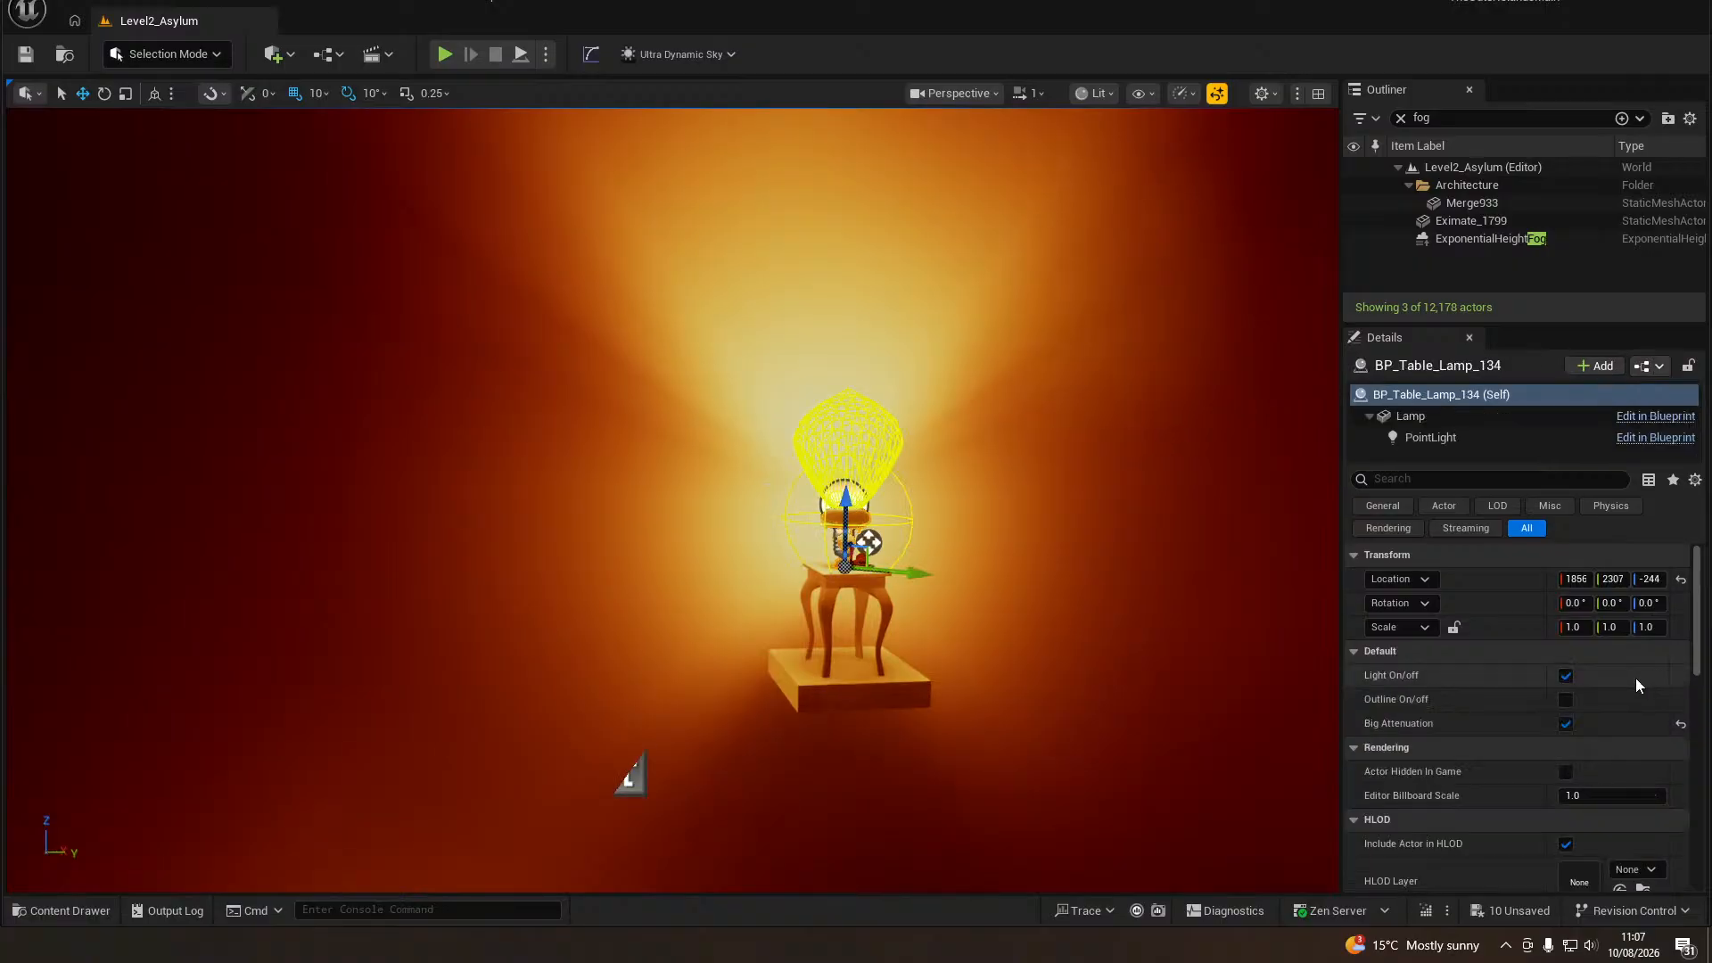
{"action": "right_click_drag", "start_coordinate": [1085, 592], "coordinate": [1159, 713]}
{"action": "key", "text": "s"}
{"action": "key", "text": "w"}
{"action": "left_click", "coordinate": [834, 450]}
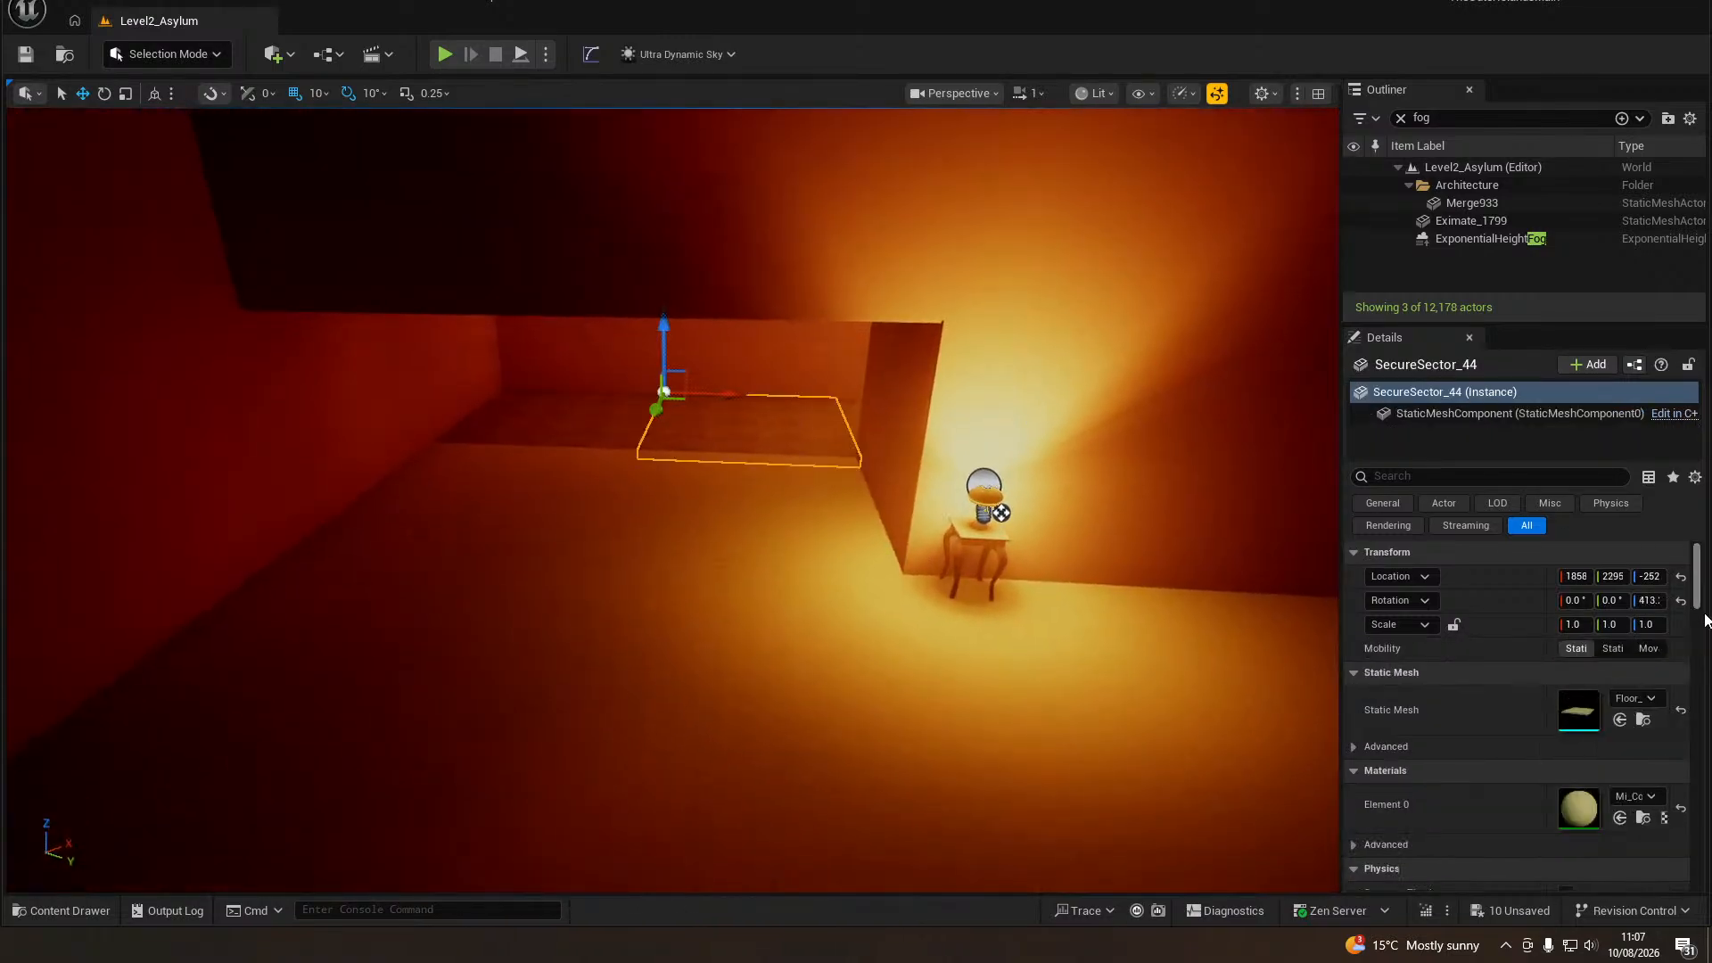
{"action": "right_click_drag", "start_coordinate": [1231, 531], "coordinate": [1320, 486]}
{"action": "key", "text": "e"}
{"action": "key", "text": "s"}
{"action": "right_click_drag", "start_coordinate": [767, 526], "coordinate": [801, 499]}
{"action": "left_click", "coordinate": [768, 509]}
{"action": "key", "text": "f"}
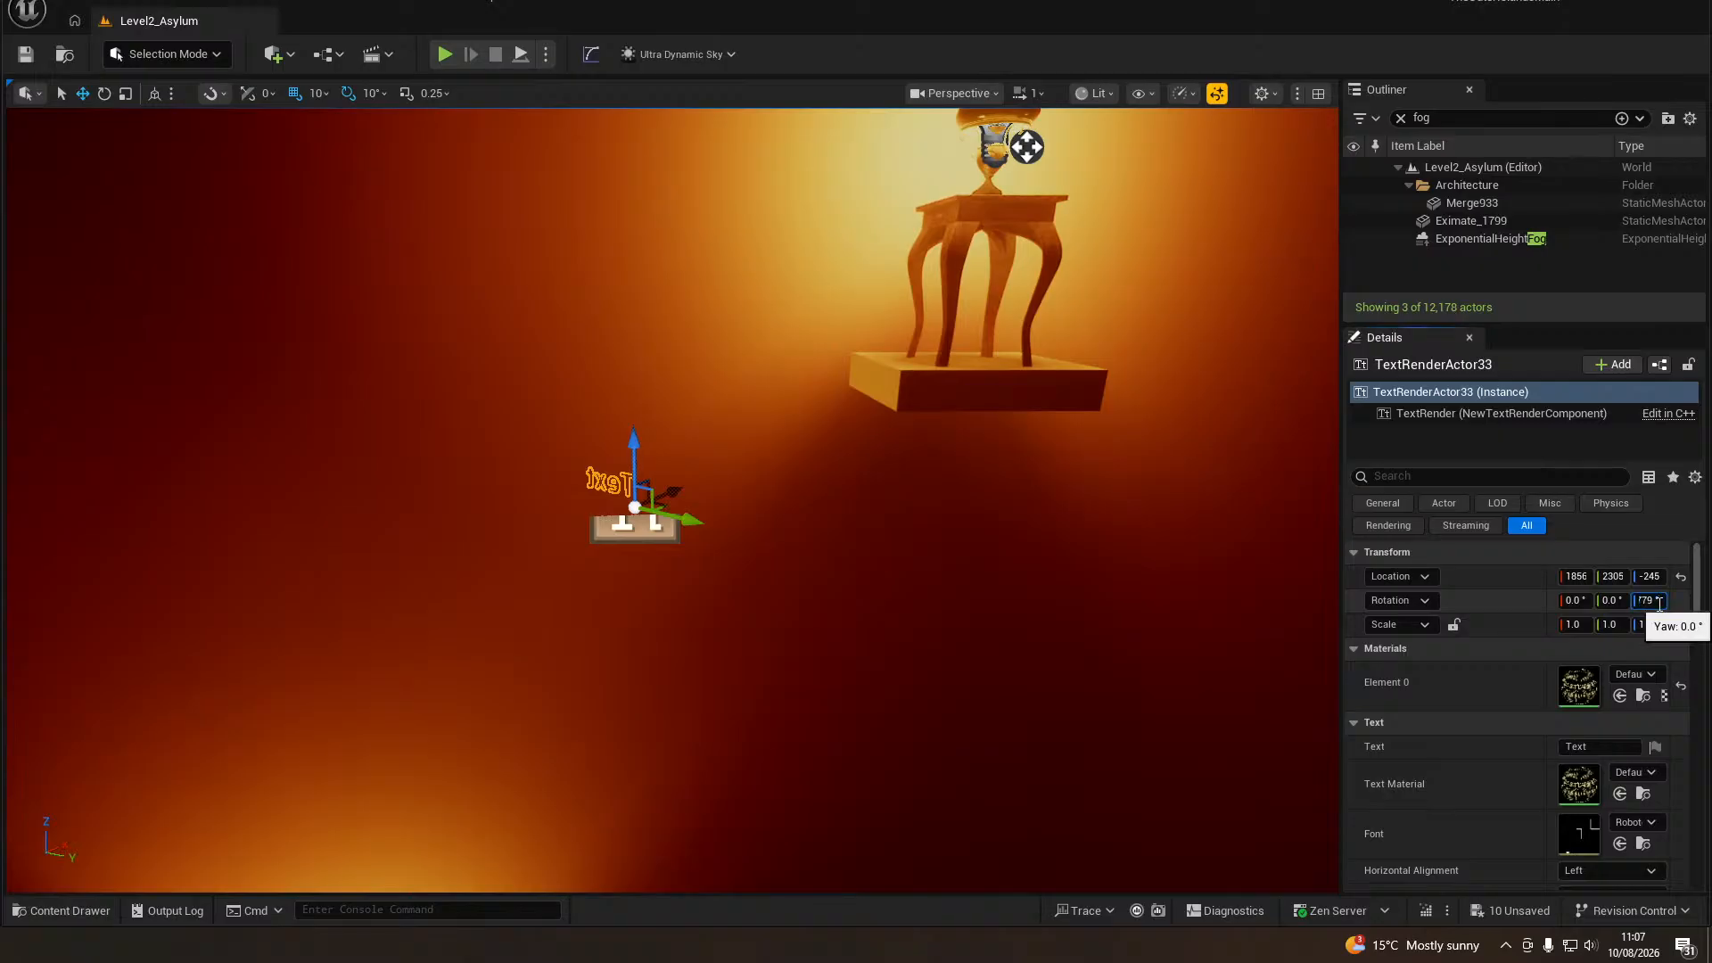
{"action": "mouse_move", "coordinate": [671, 608]}
{"action": "right_mouse_down"}
{"action": "mouse_move", "coordinate": [674, 630]}
{"action": "mouse_move", "coordinate": [664, 581]}
{"action": "right_mouse_up"}
{"action": "key", "text": "e"}
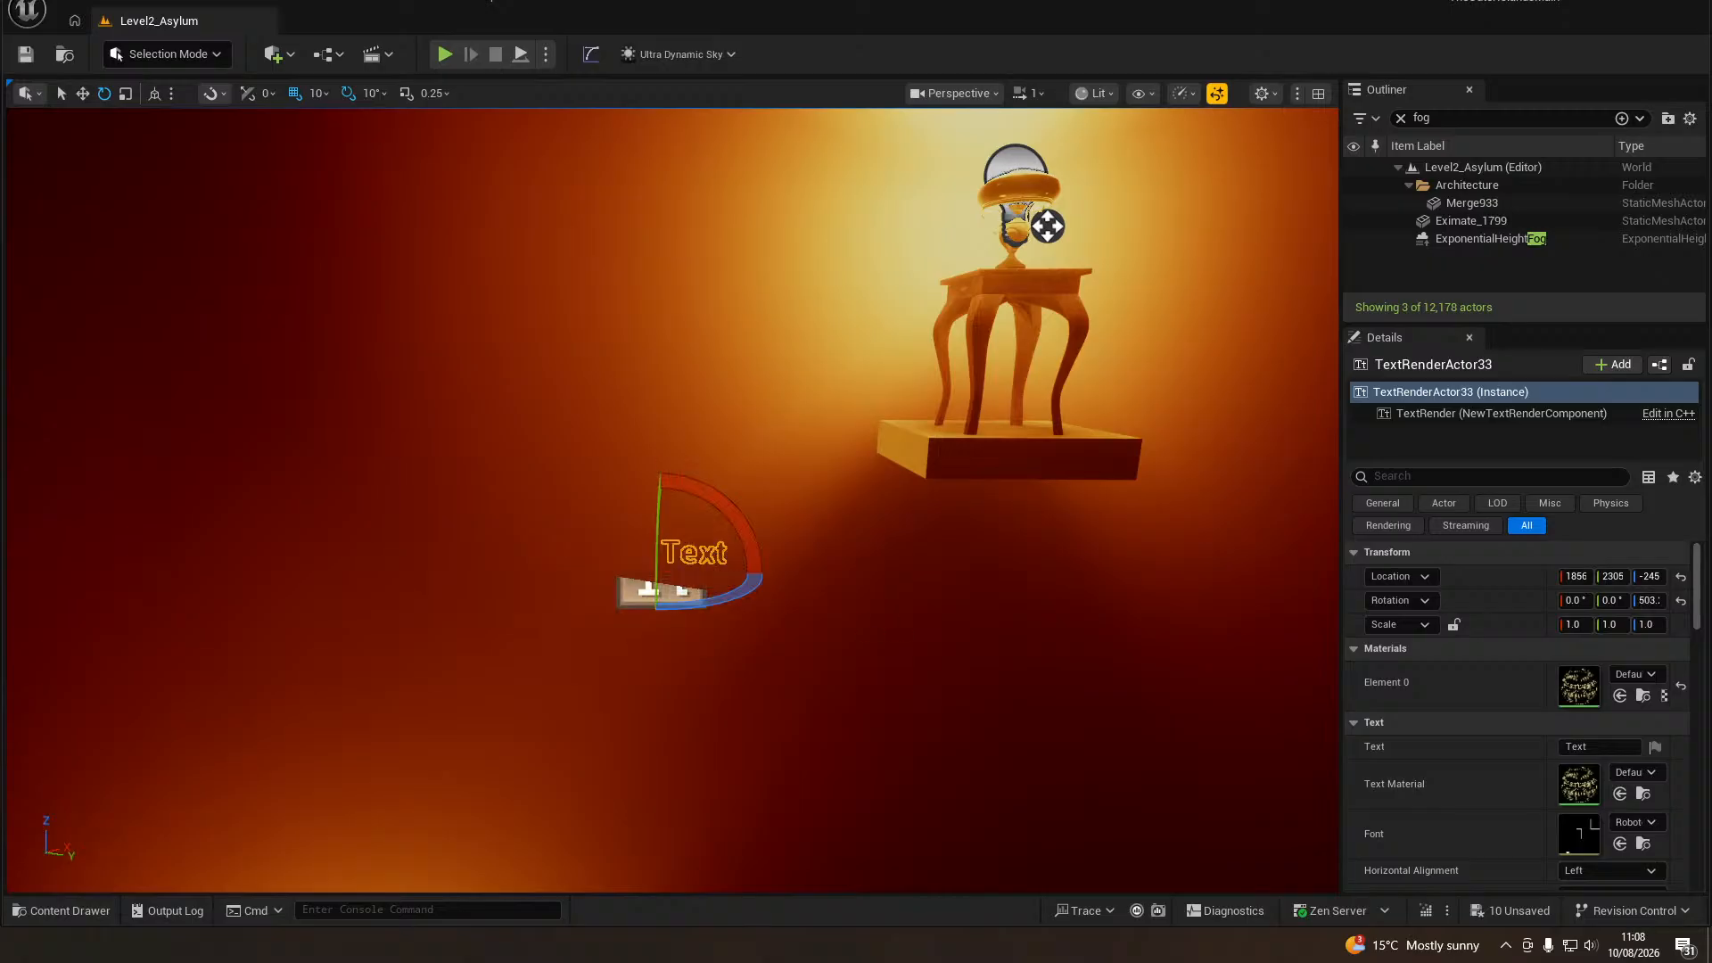
Enlarge the text actor to a world size of about 343.
{"action": "key", "text": "s"}
{"action": "right_click_drag", "start_coordinate": [670, 595], "coordinate": [634, 524]}
{"action": "scroll", "coordinate": [1589, 743], "scroll_direction": "down", "scroll_amount": 5}
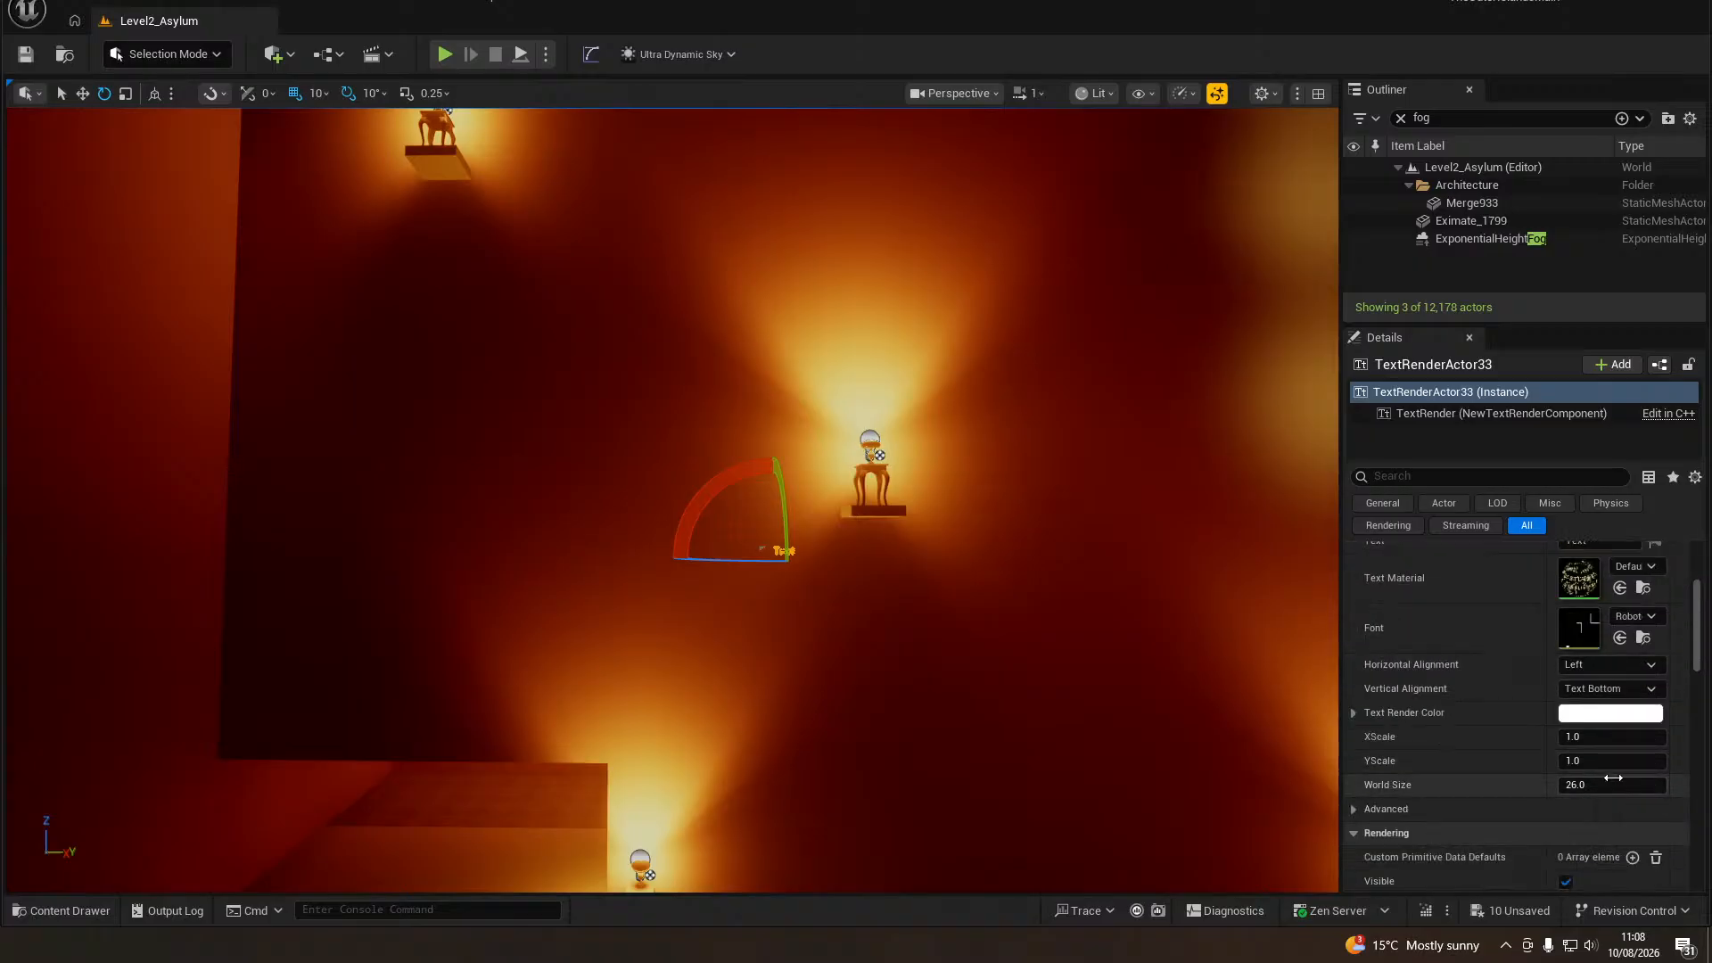
{"action": "mouse_move", "coordinate": [1596, 784]}
{"action": "left_mouse_down"}
{"action": "mouse_move", "coordinate": [1649, 784]}
{"action": "mouse_move", "coordinate": [1612, 785]}
{"action": "left_mouse_up"}
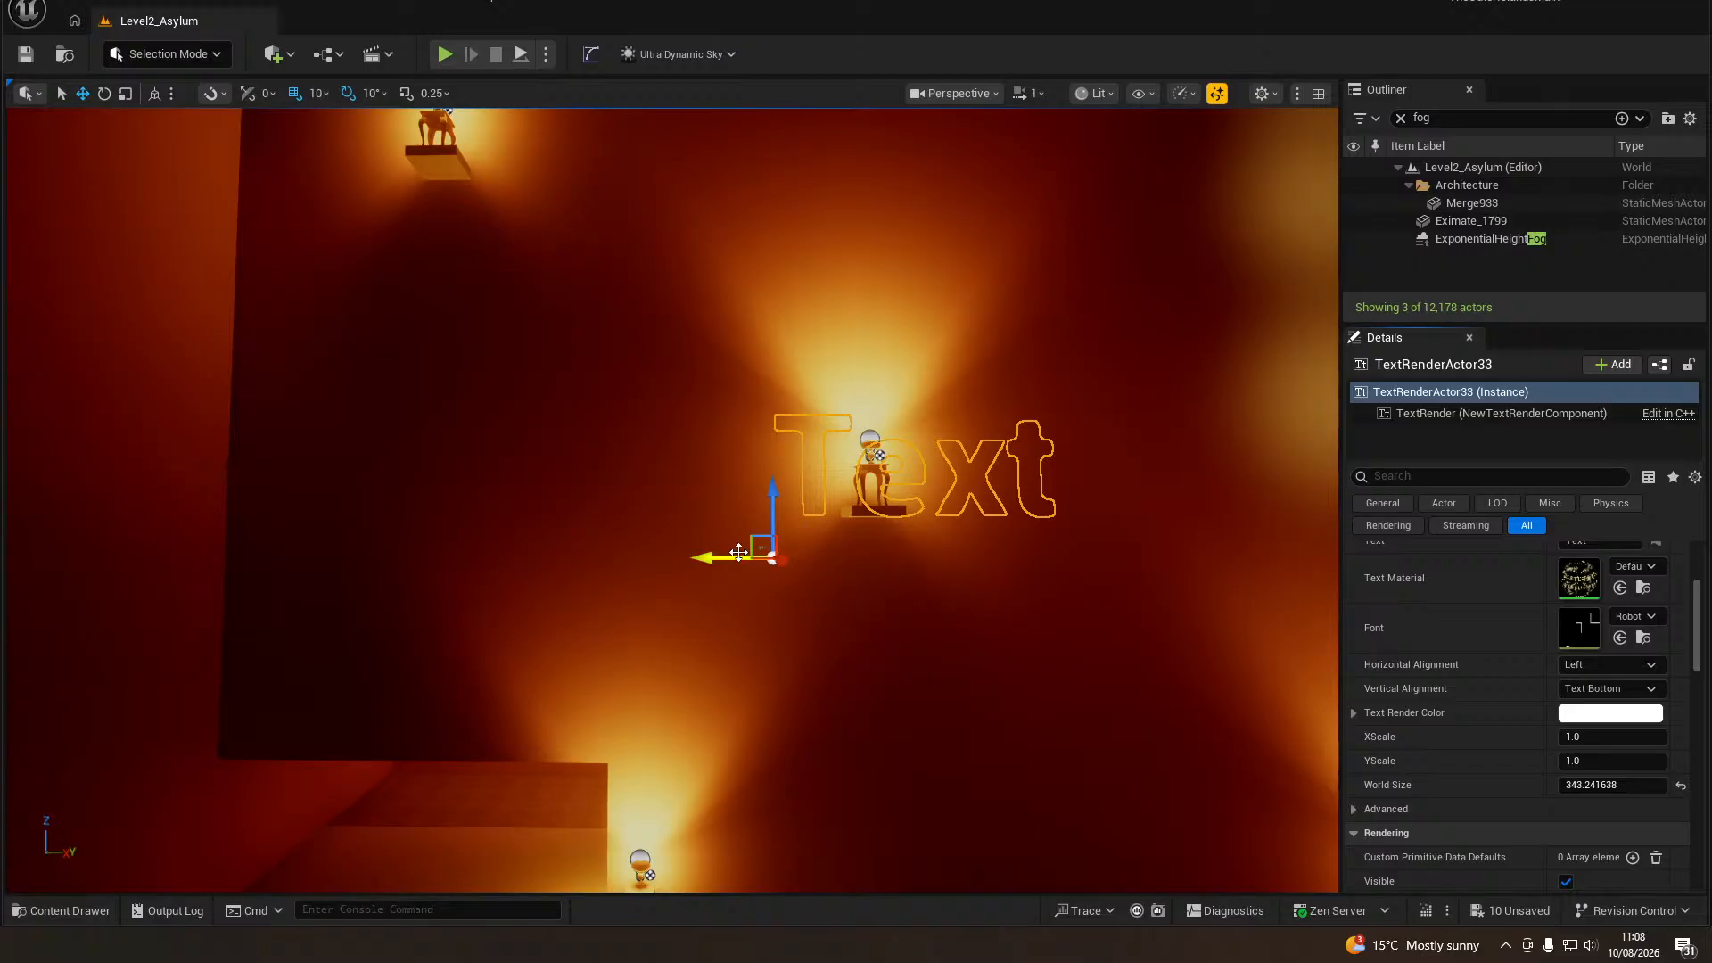
Move the enlarged text along the wall to the dark section above the corridor opening and adjust its distance from the wall.
{"action": "left_click_drag", "start_coordinate": [732, 560], "coordinate": [205, 587]}
{"action": "left_click_drag", "start_coordinate": [241, 527], "coordinate": [242, 496]}
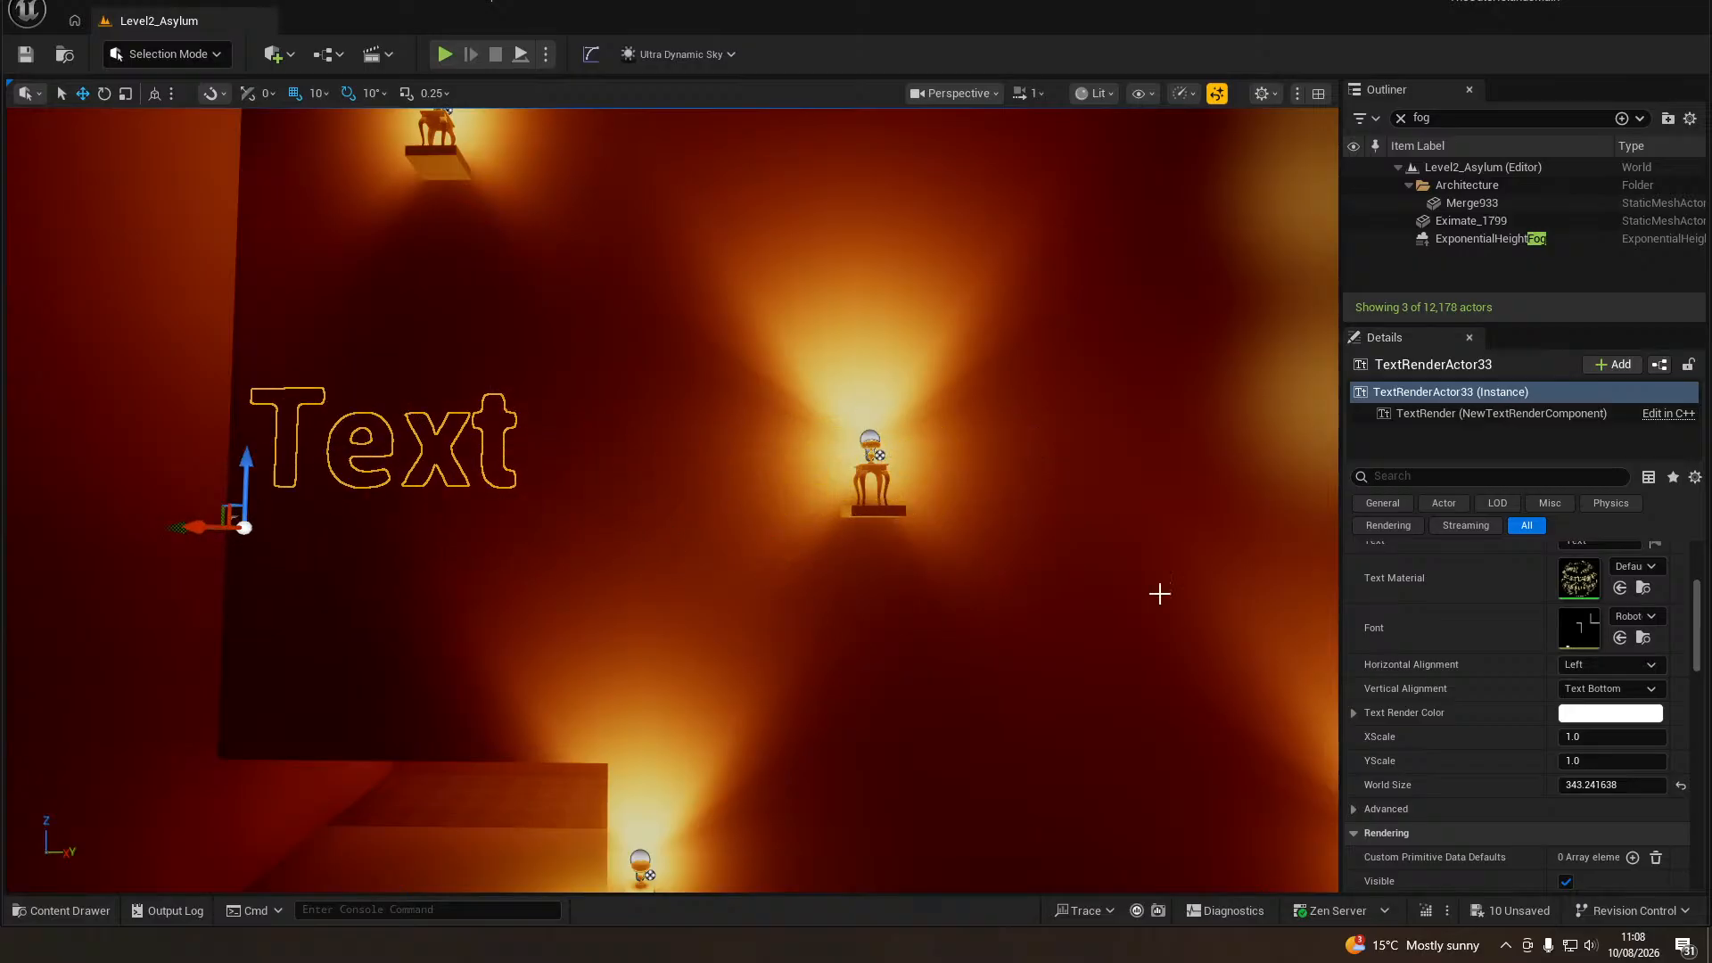
{"action": "mouse_move", "coordinate": [993, 504]}
{"action": "right_mouse_down"}
{"action": "mouse_move", "coordinate": [767, 571]}
{"action": "mouse_move", "coordinate": [806, 518]}
{"action": "mouse_move", "coordinate": [966, 510]}
{"action": "right_mouse_up"}
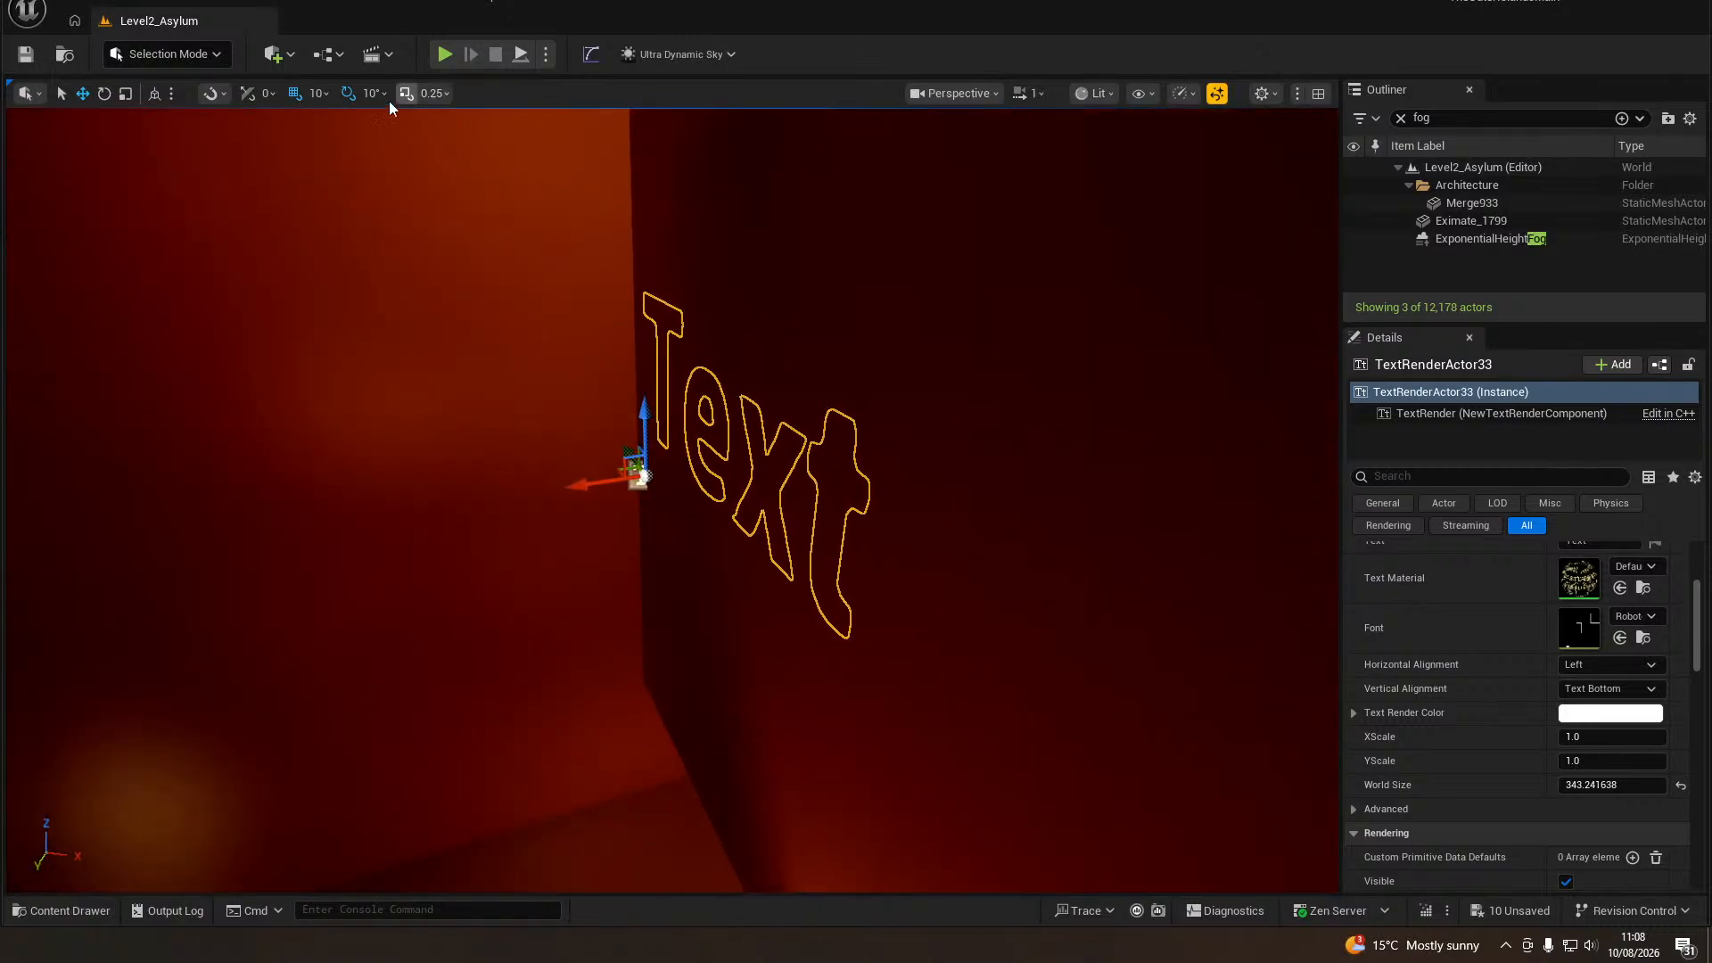
{"action": "left_click_drag", "start_coordinate": [585, 484], "coordinate": [584, 485]}
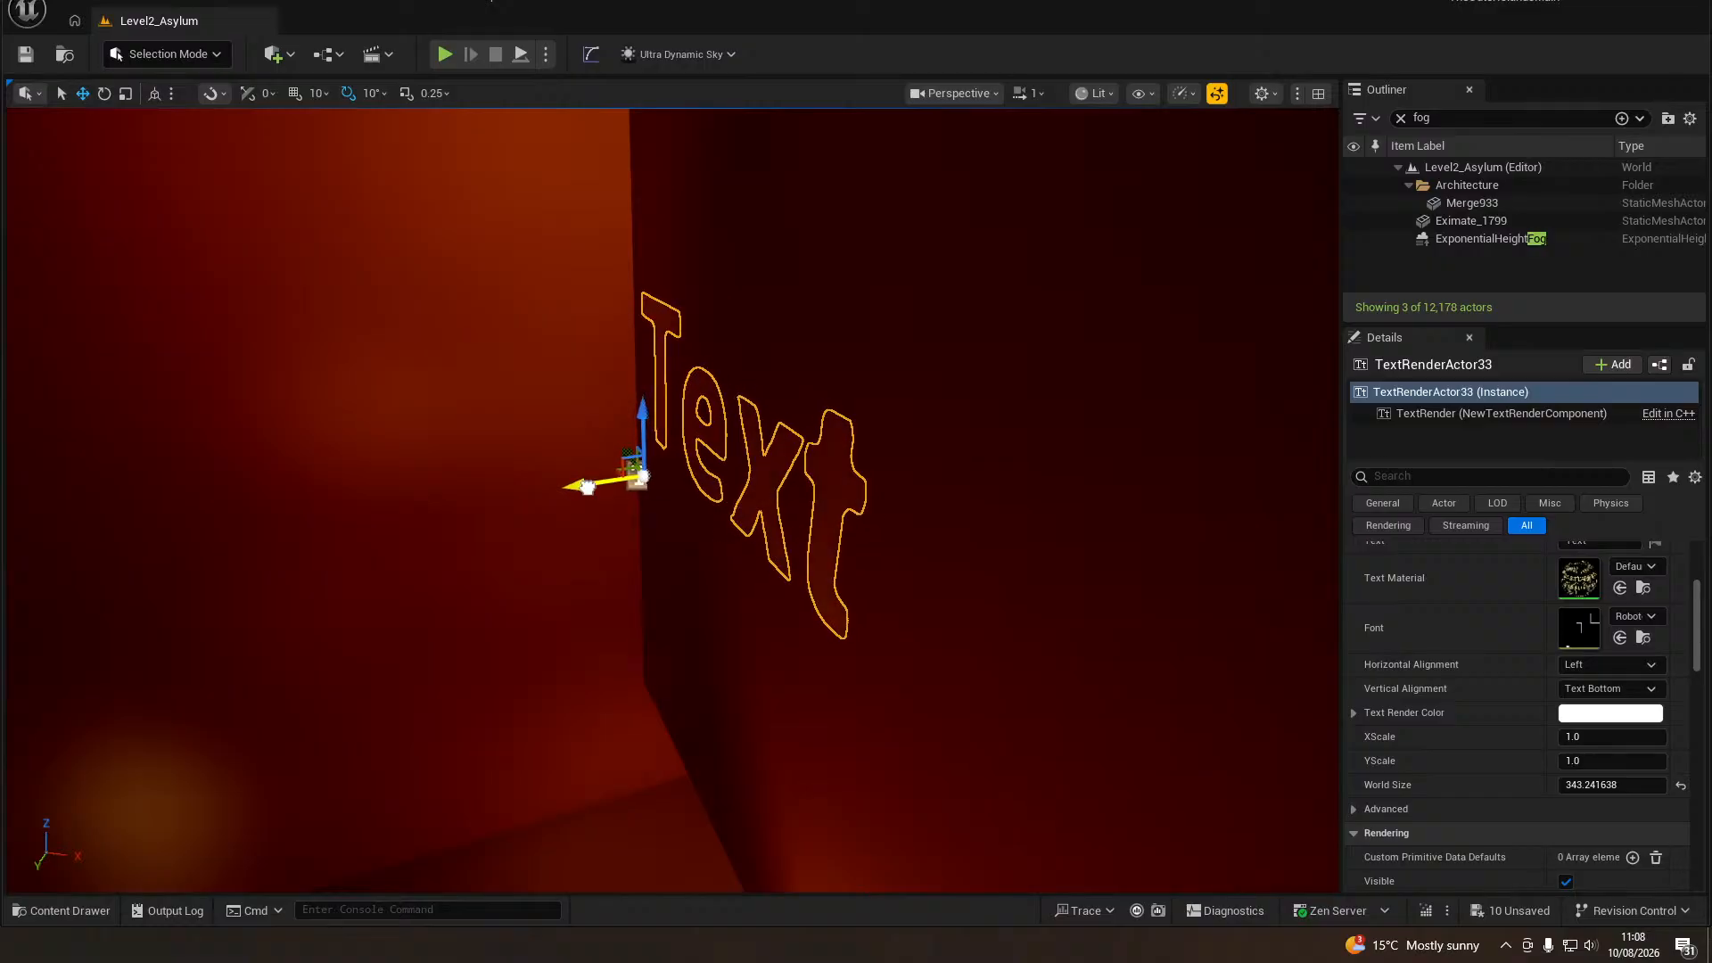
{"action": "right_click_drag", "start_coordinate": [567, 530], "coordinate": [843, 517]}
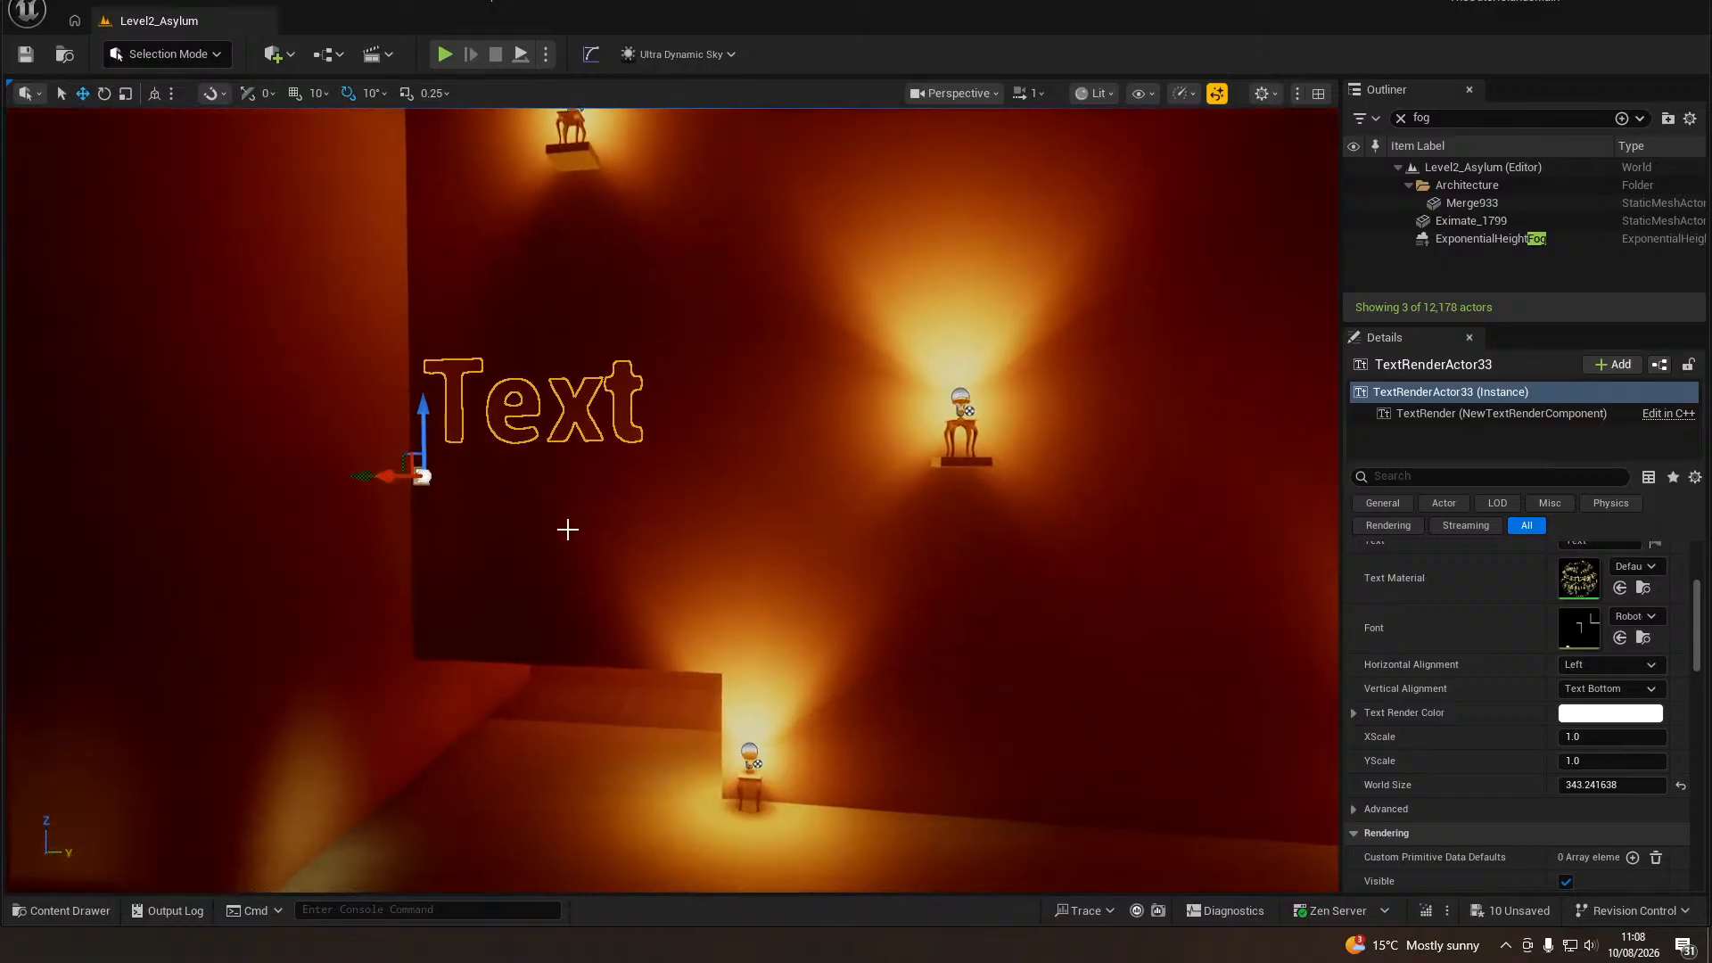
Try XScale values of 0.6, -0.6 and 0.8 on the wall text.
{"action": "left_click", "coordinate": [536, 781]}
{"action": "mouse_move", "coordinate": [535, 782]}
{"action": "right_mouse_down"}
{"action": "mouse_move", "coordinate": [575, 783]}
{"action": "mouse_move", "coordinate": [513, 769]}
{"action": "right_mouse_up"}
{"action": "mouse_move", "coordinate": [515, 500]}
{"action": "right_mouse_down"}
{"action": "mouse_move", "coordinate": [539, 486]}
{"action": "mouse_move", "coordinate": [515, 500]}
{"action": "right_mouse_up"}
{"action": "left_click", "coordinate": [525, 444]}
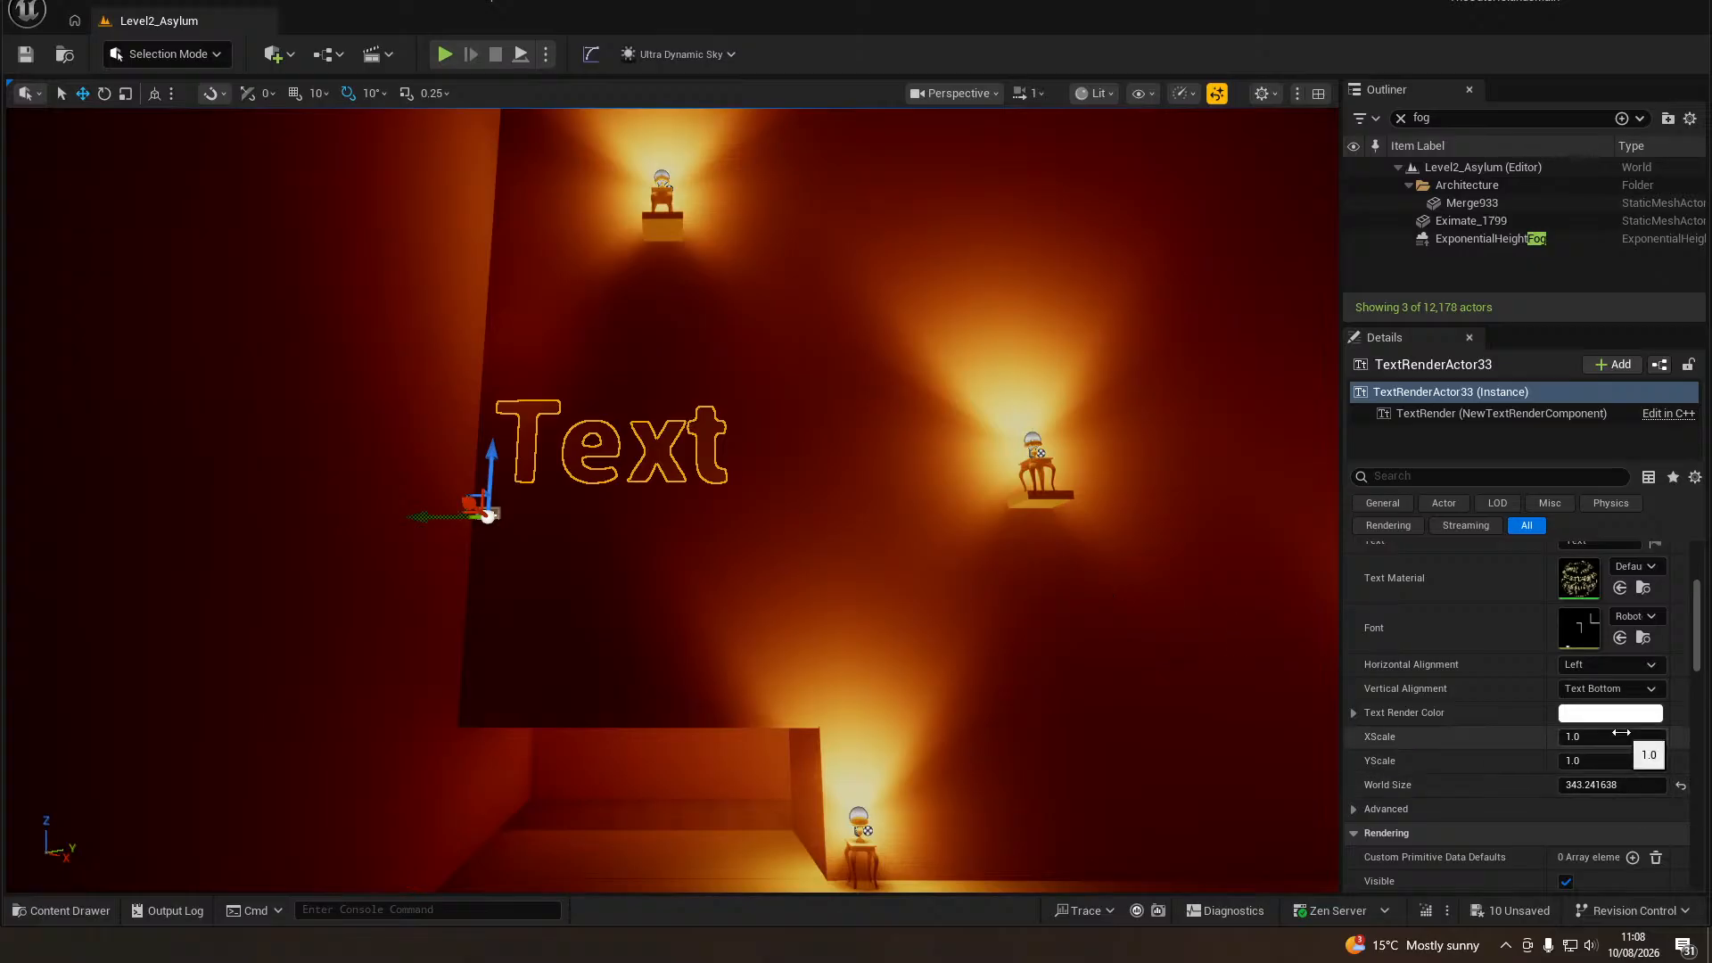
{"action": "type", "text": "0.6"}
{"action": "key", "text": "Return"}
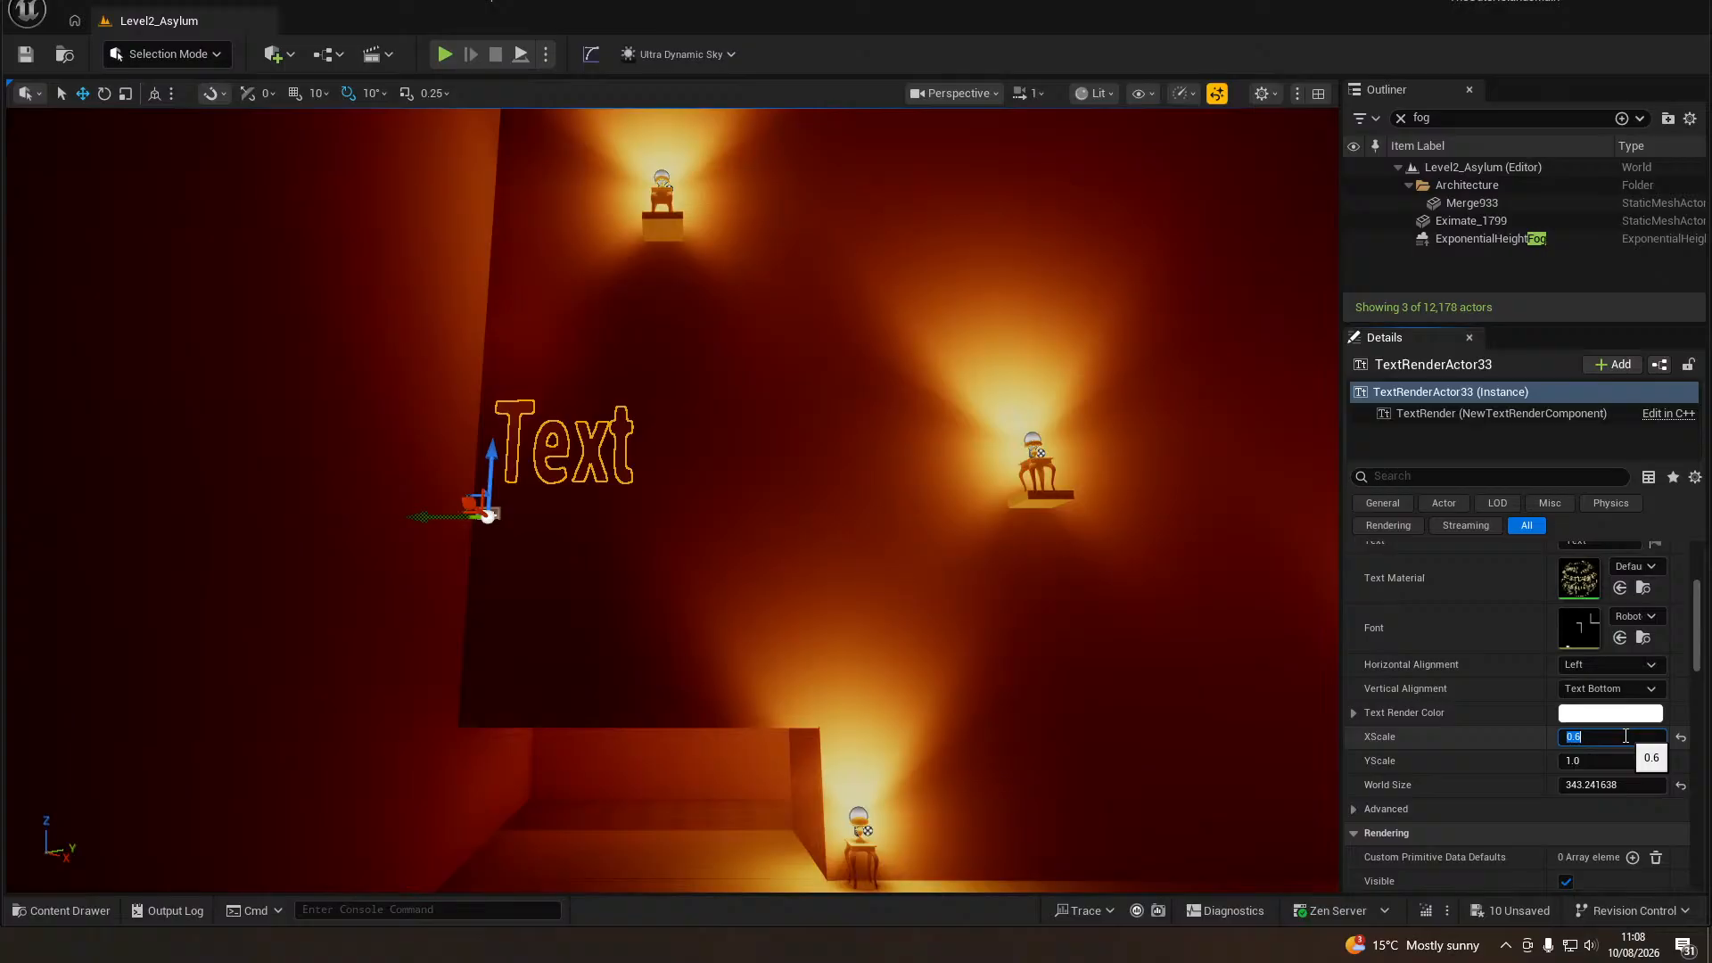
{"action": "key", "text": "Return"}
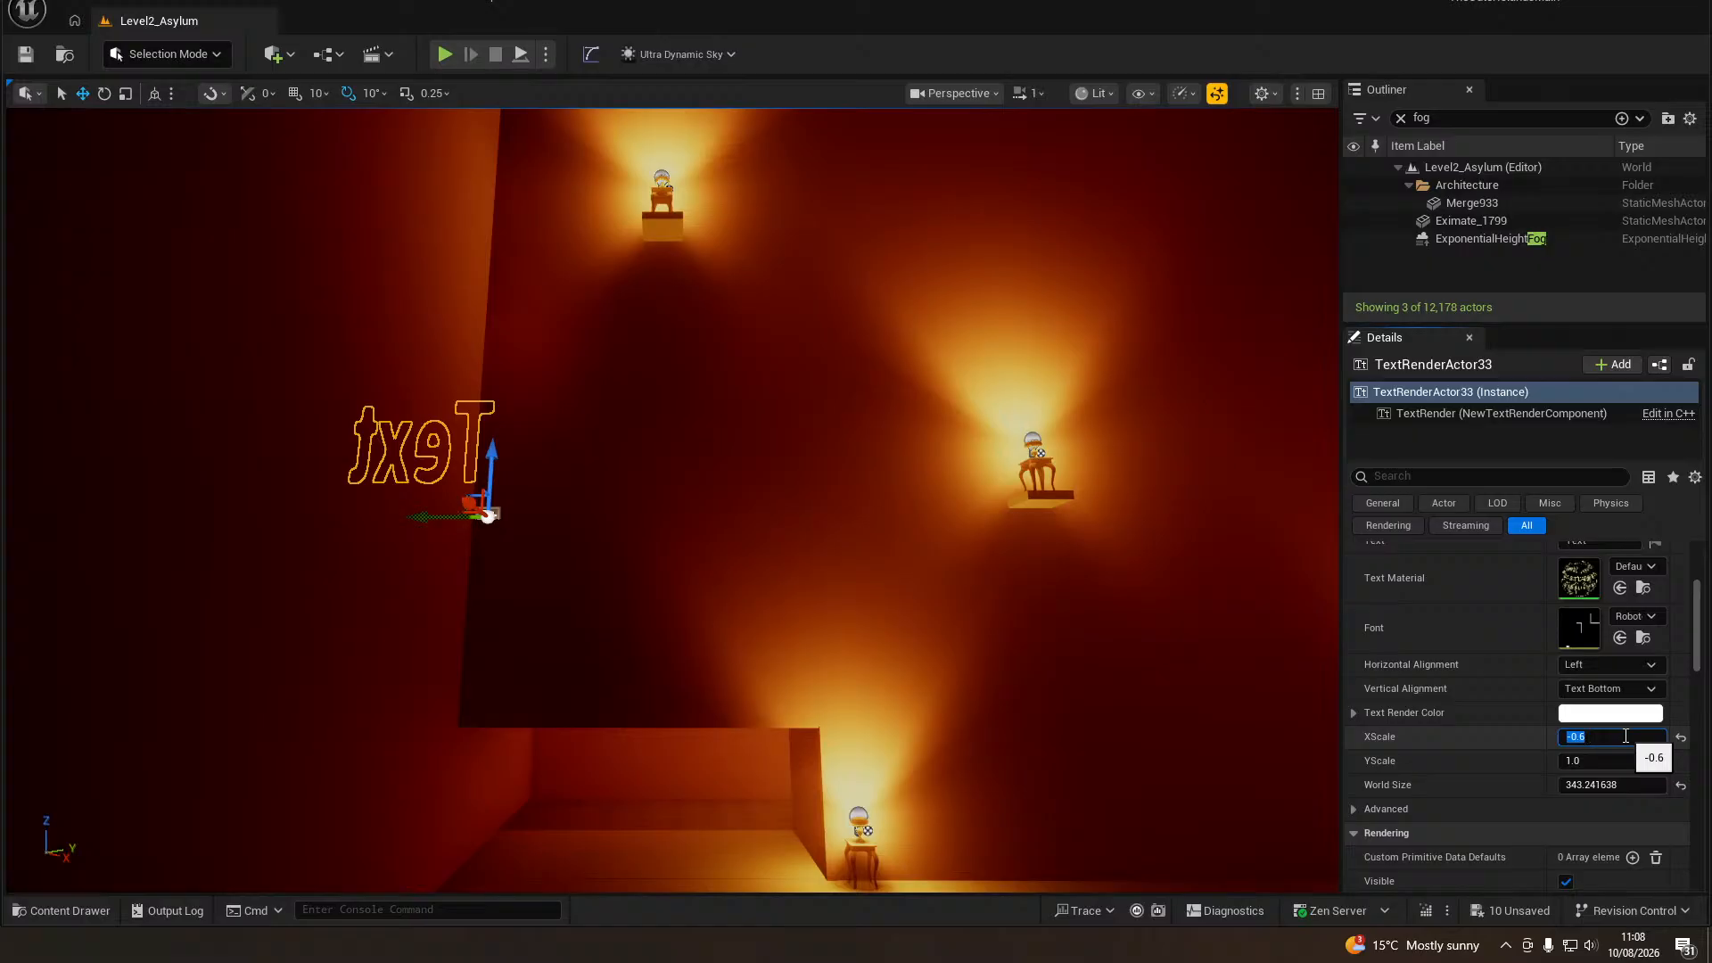
{"action": "type", "text": "0.6"}
{"action": "key", "text": "Return"}
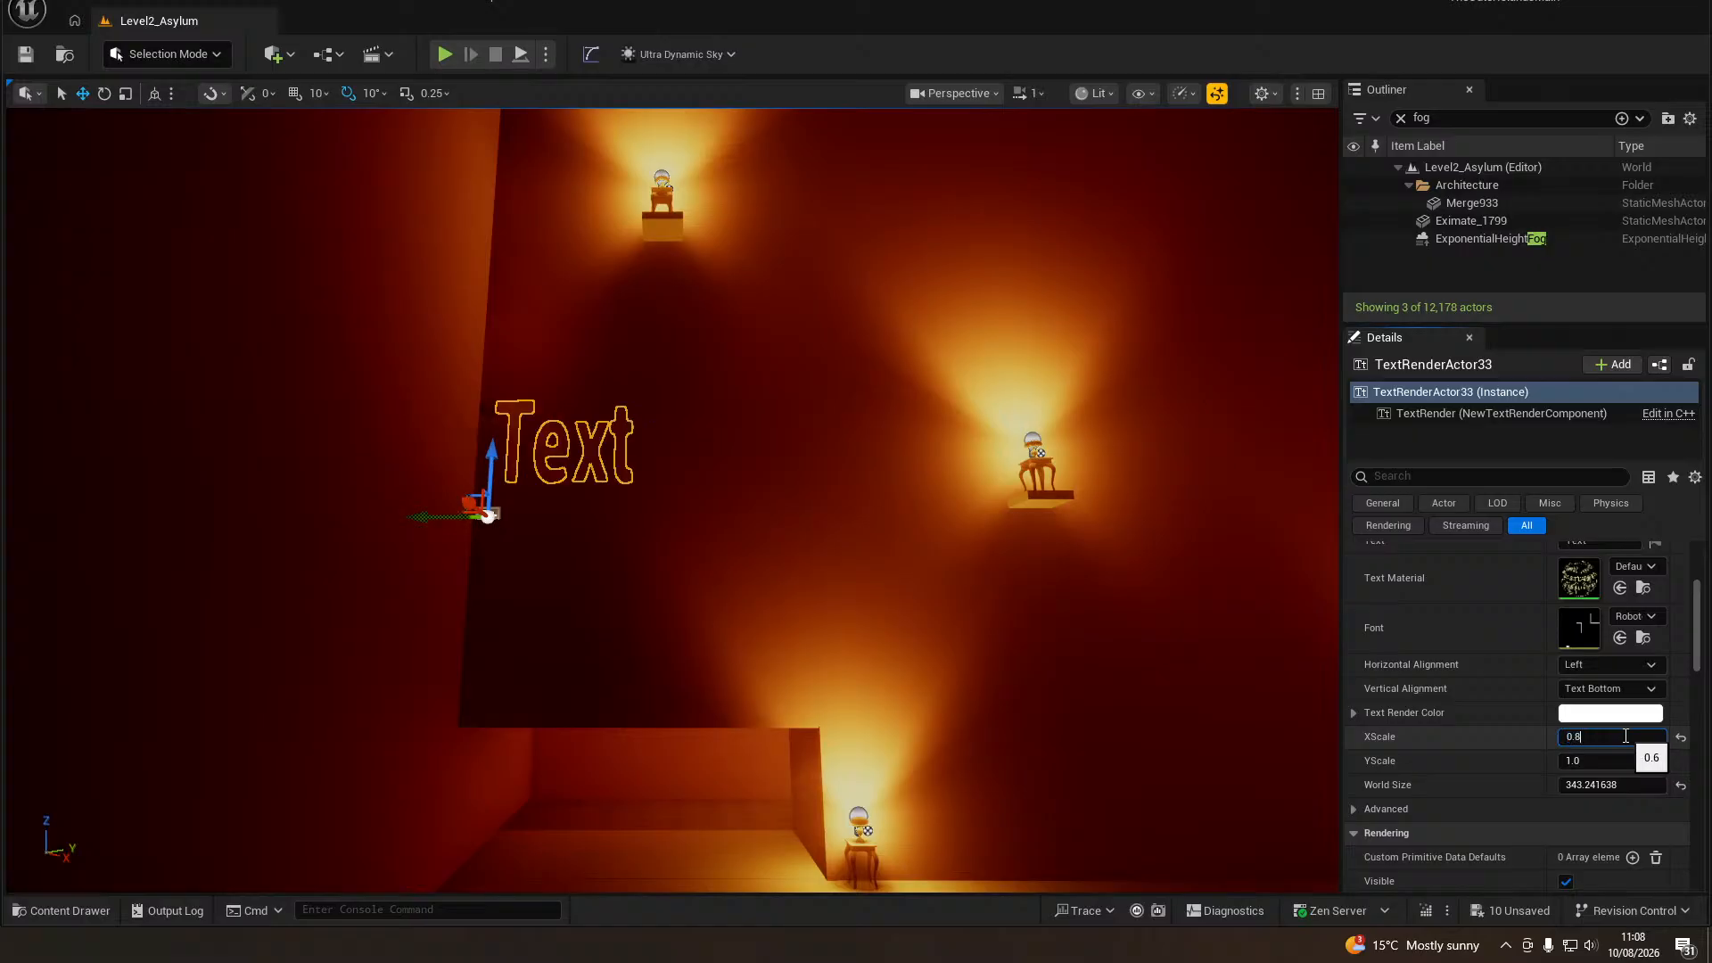
{"action": "key", "text": "Return"}
Try a smaller YScale on the wall text, then restore it to 1.0.
{"action": "key", "text": "Tab"}
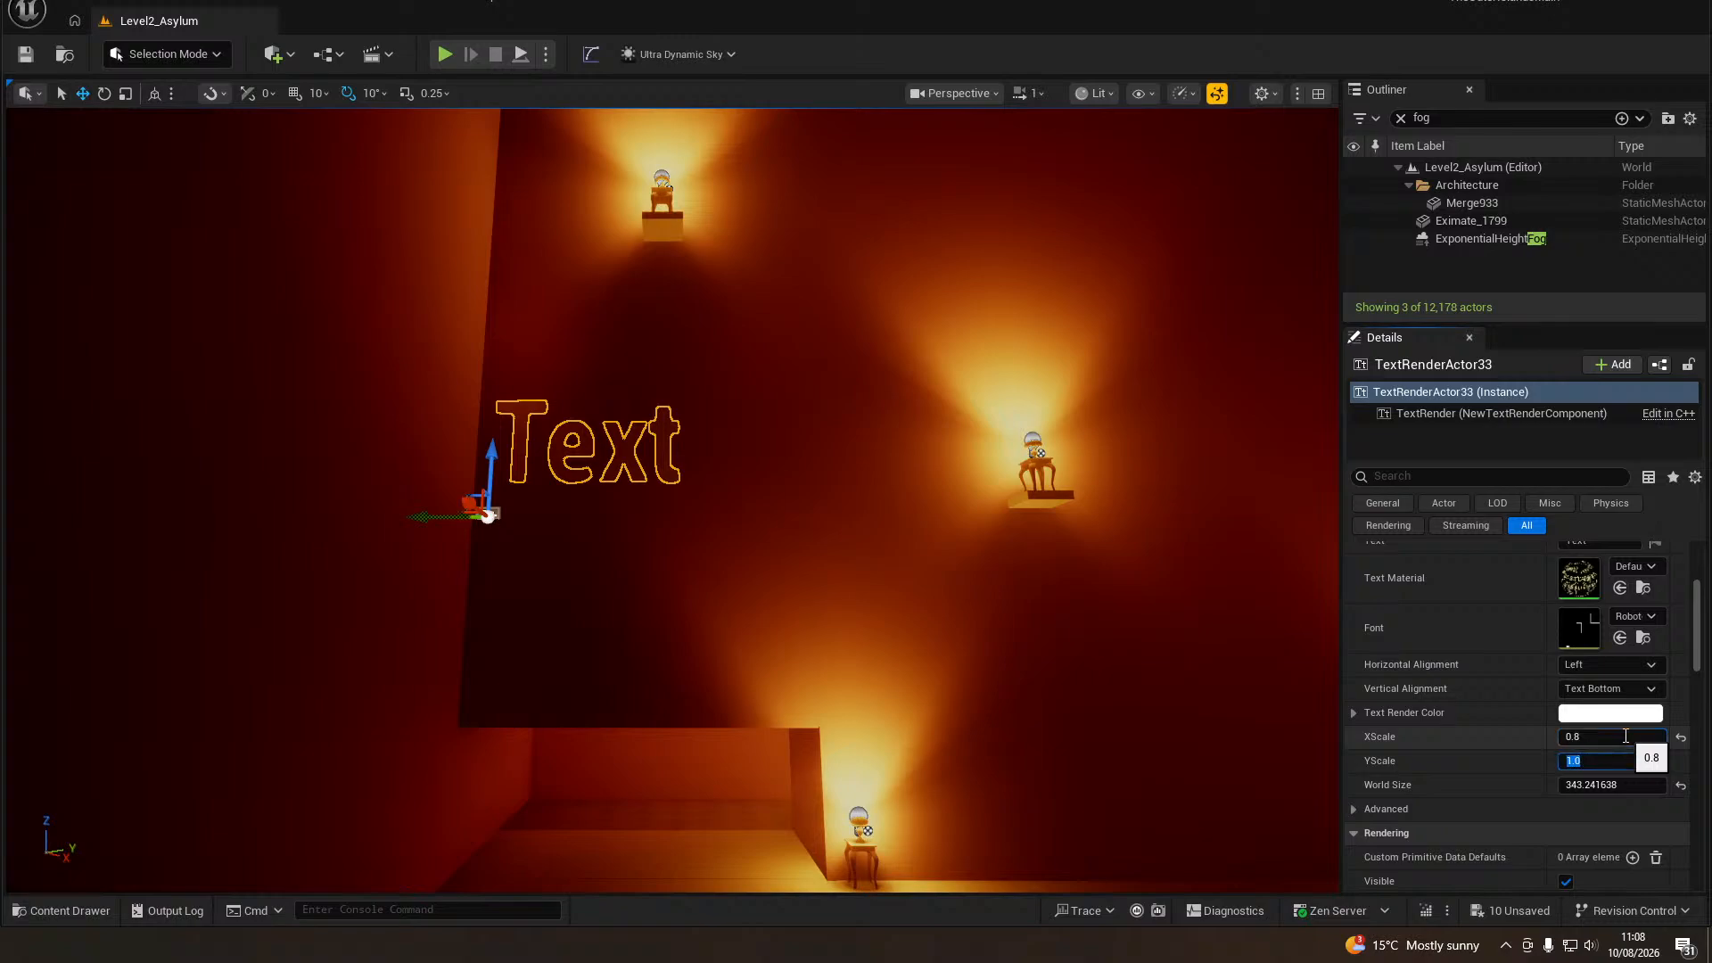
{"action": "key", "text": "Return"}
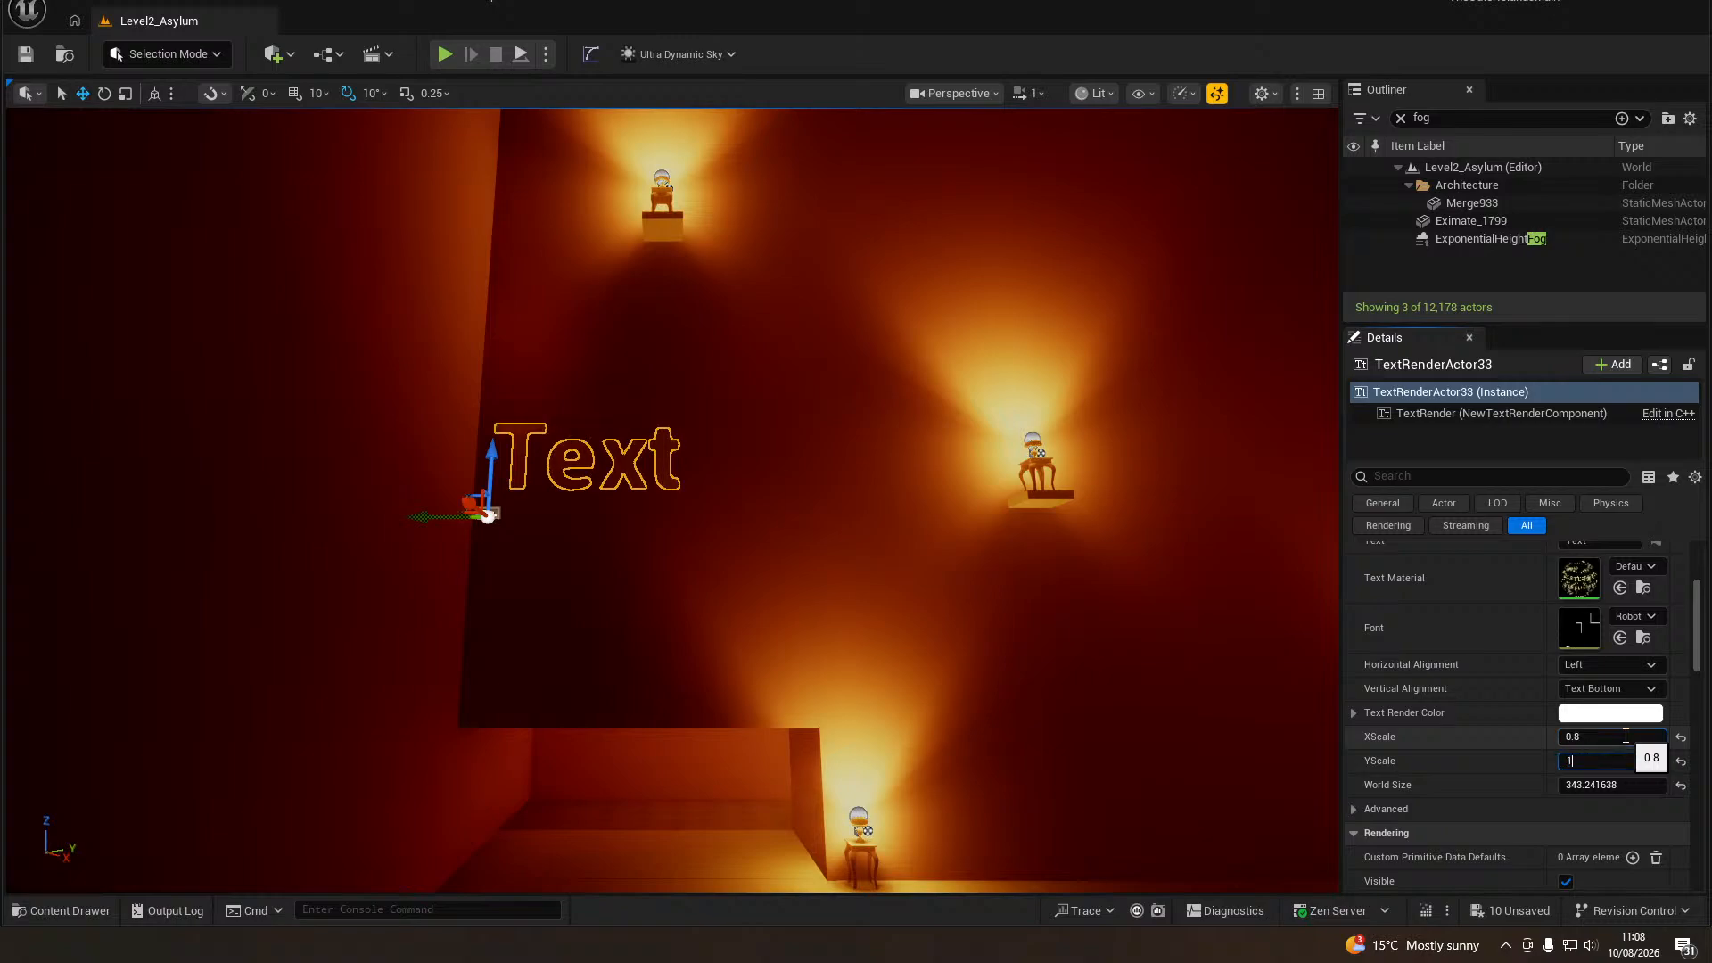
{"action": "type", "text": "1"}
{"action": "key", "text": "Return"}
Set the wall text's horizontal spacing adjustment to -0.6 and its XScale to 0.6.
{"action": "left_click", "coordinate": [1353, 809]}
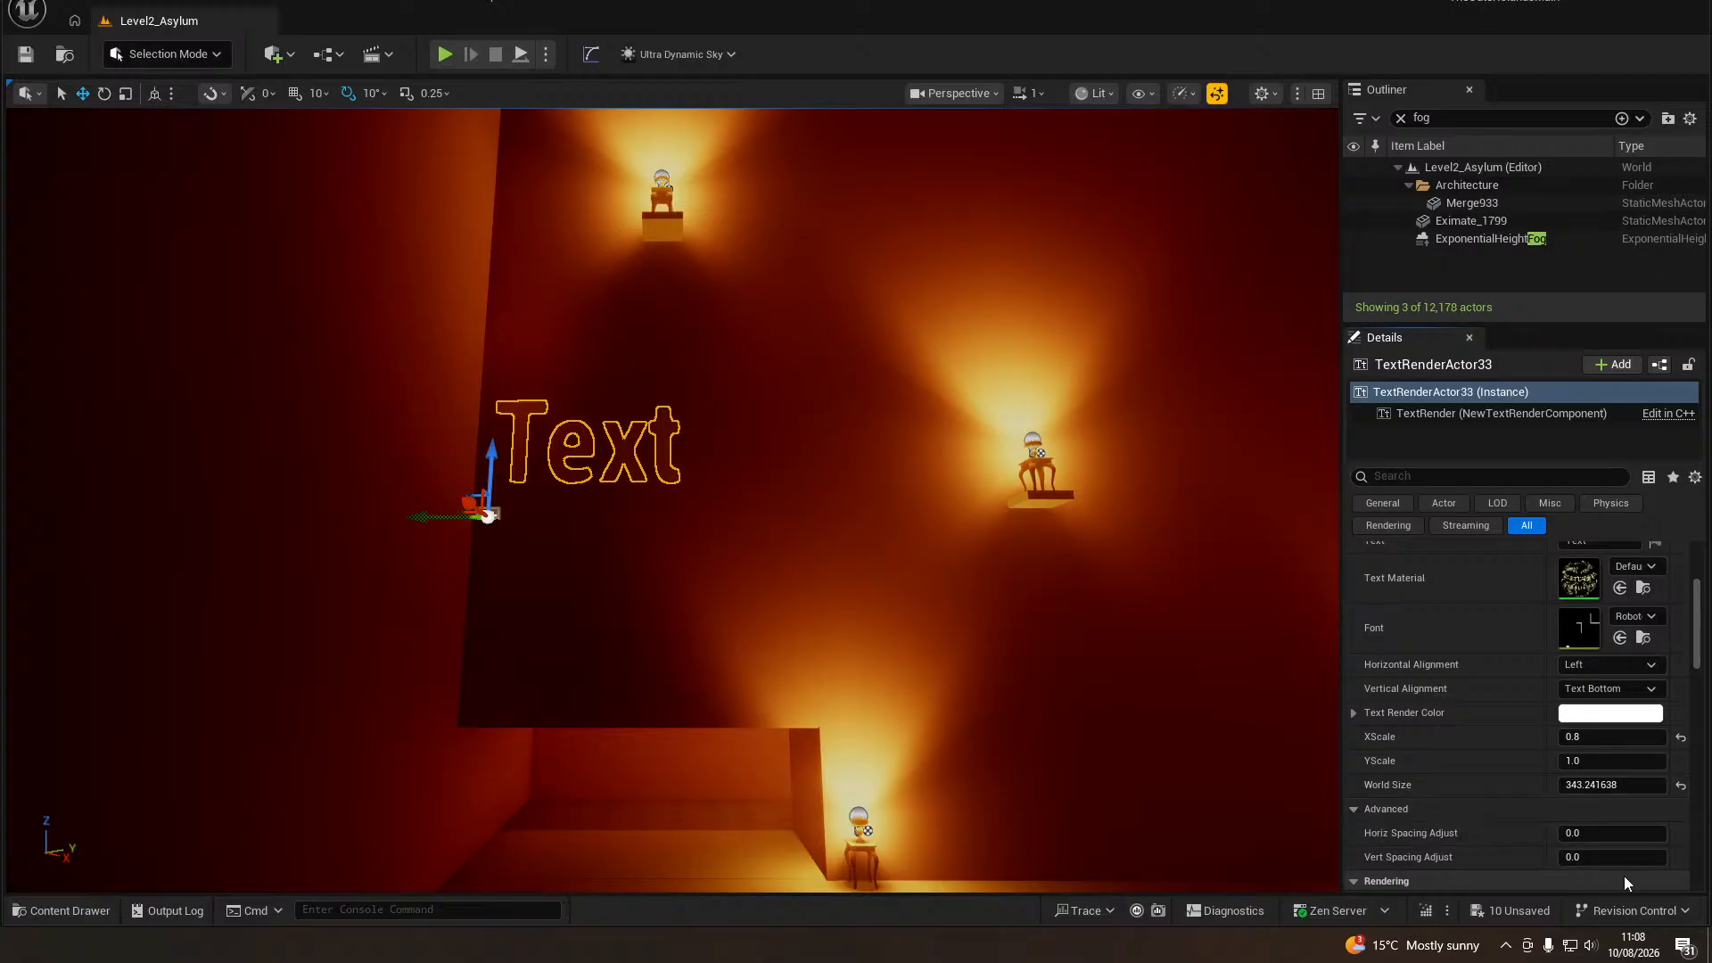
{"action": "left_click", "coordinate": [1622, 831]}
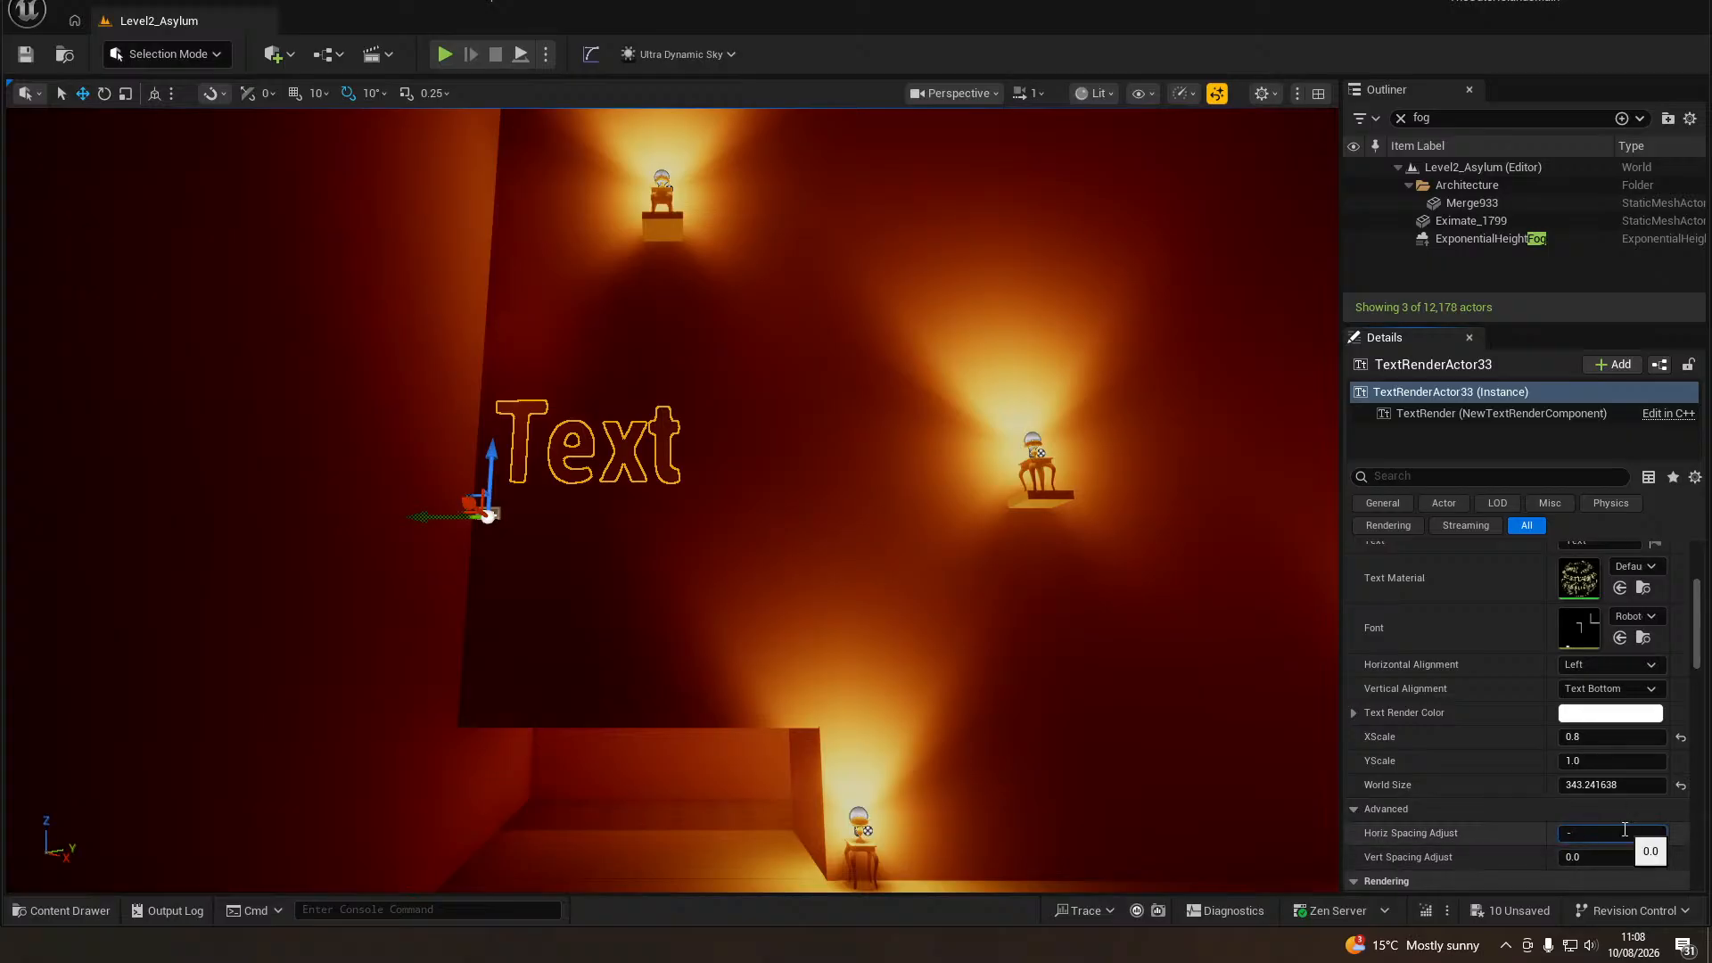
{"action": "key", "text": "Return"}
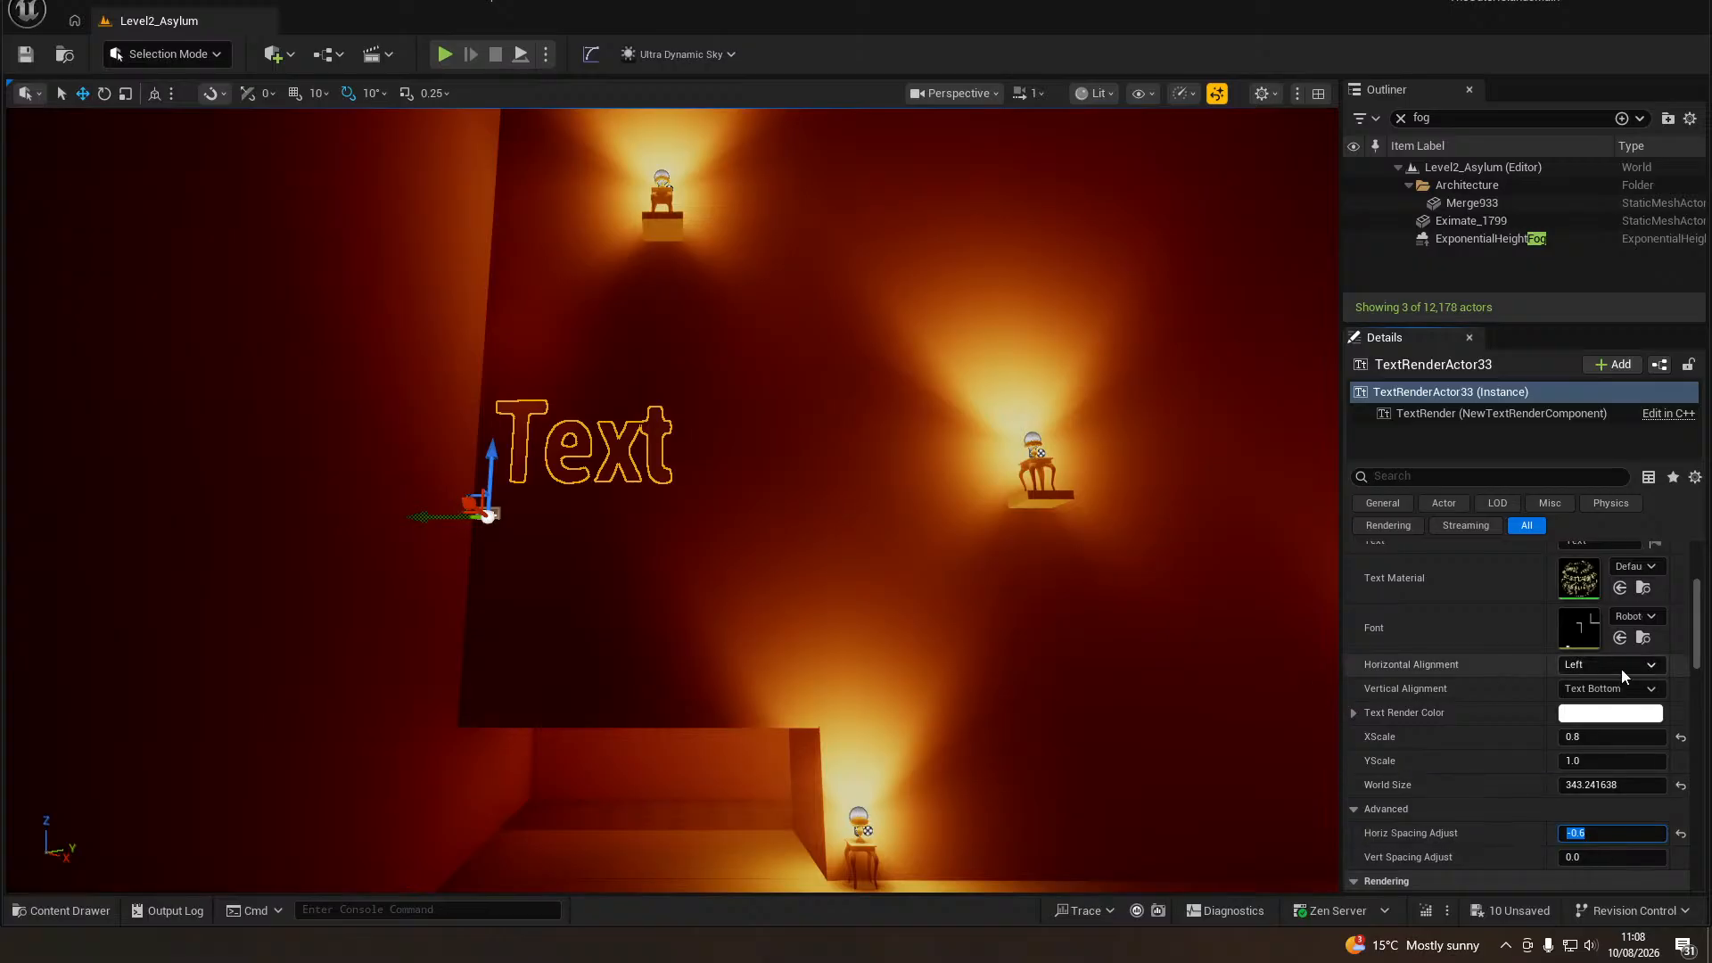
{"action": "left_click", "coordinate": [1616, 737]}
{"action": "type", "text": "0.6"}
{"action": "key", "text": "Return"}
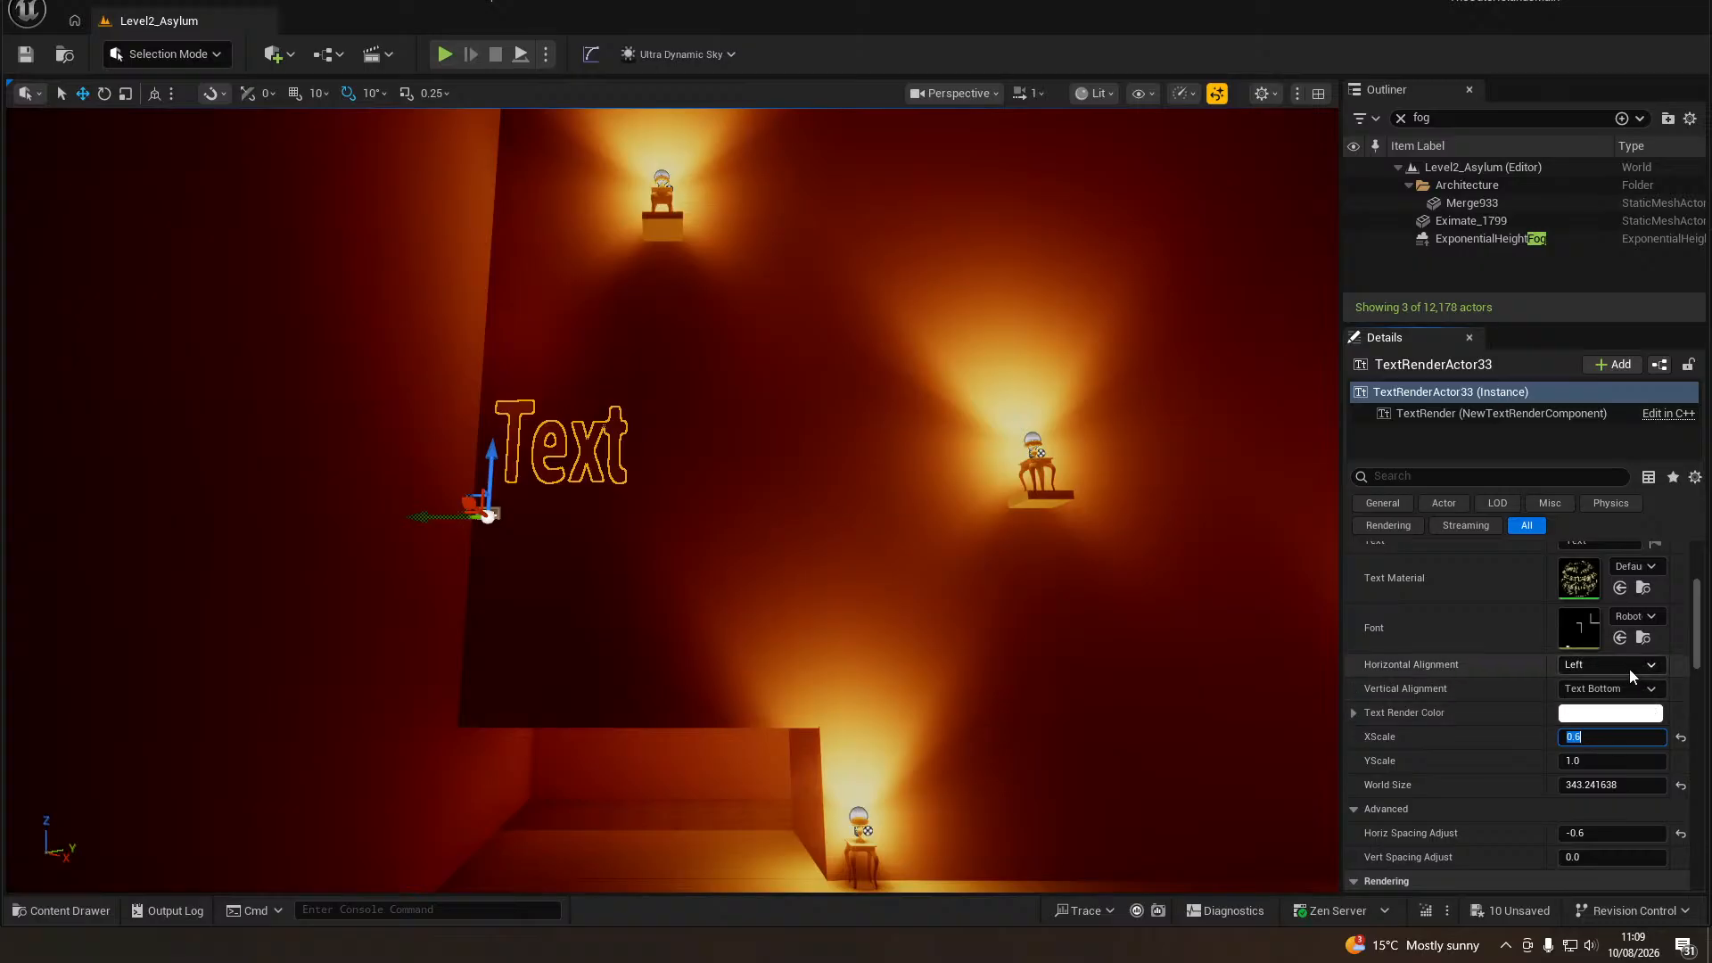
Change the wall text to DESALINATION PLANT and lower the sign closer to the corridor opening.
{"action": "scroll", "coordinate": [1559, 737], "scroll_direction": "up", "scroll_amount": 5}
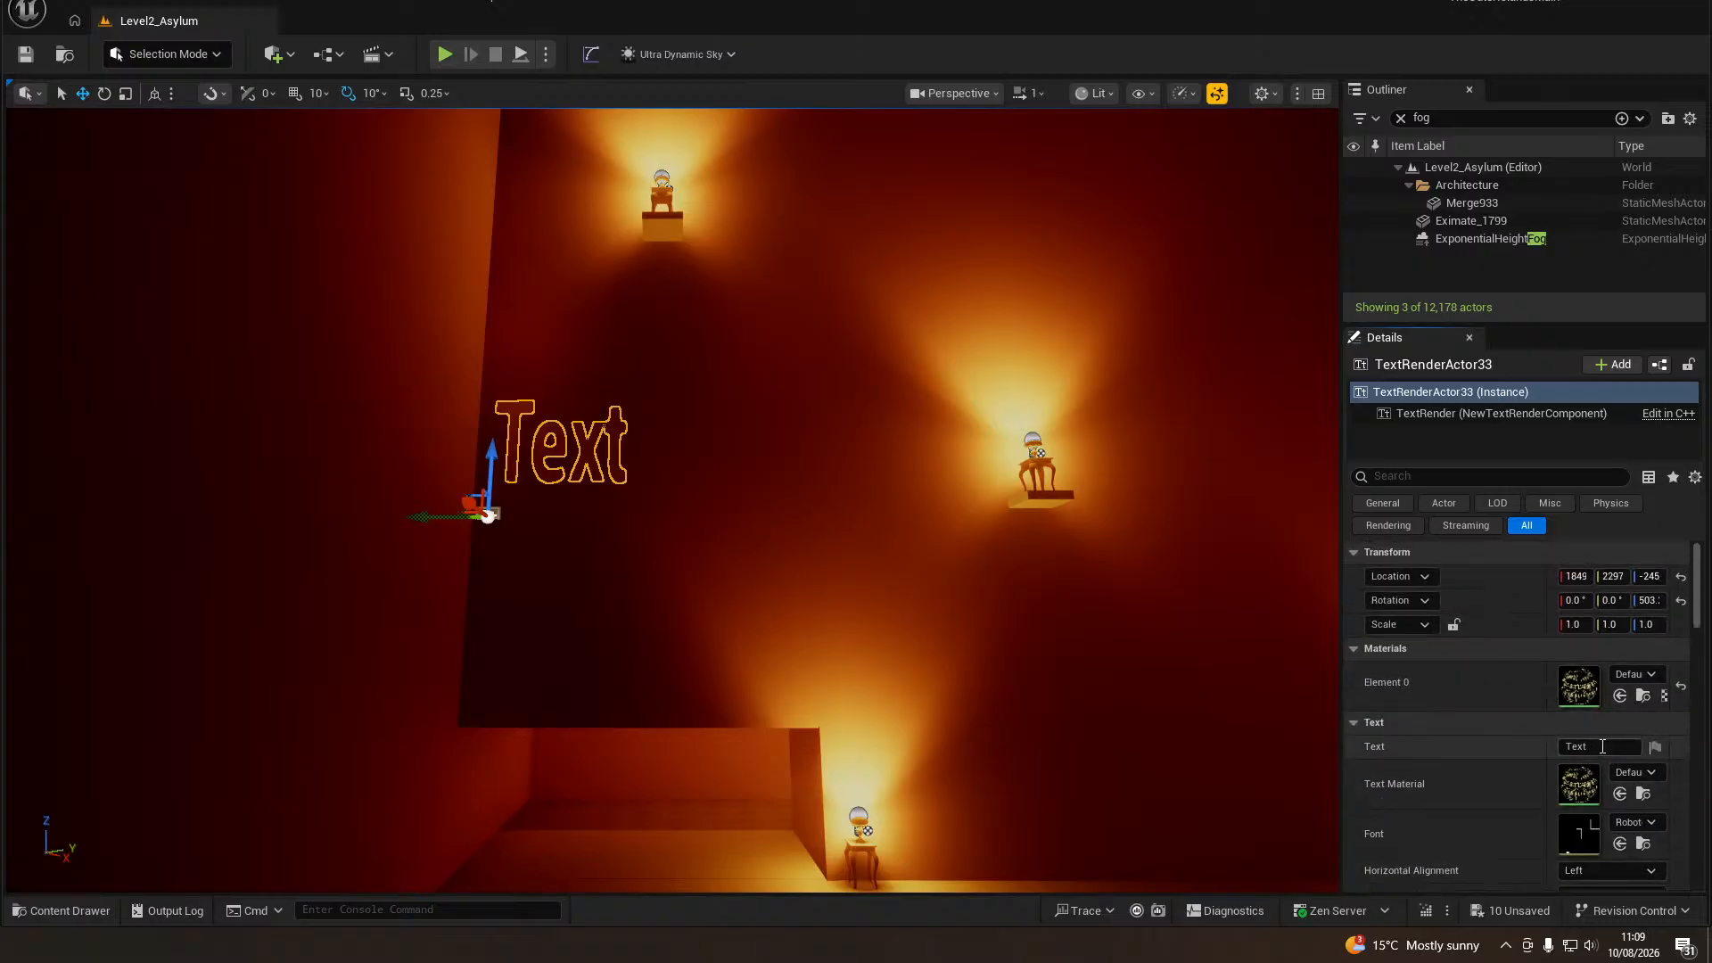
{"action": "left_click", "coordinate": [1602, 746]}
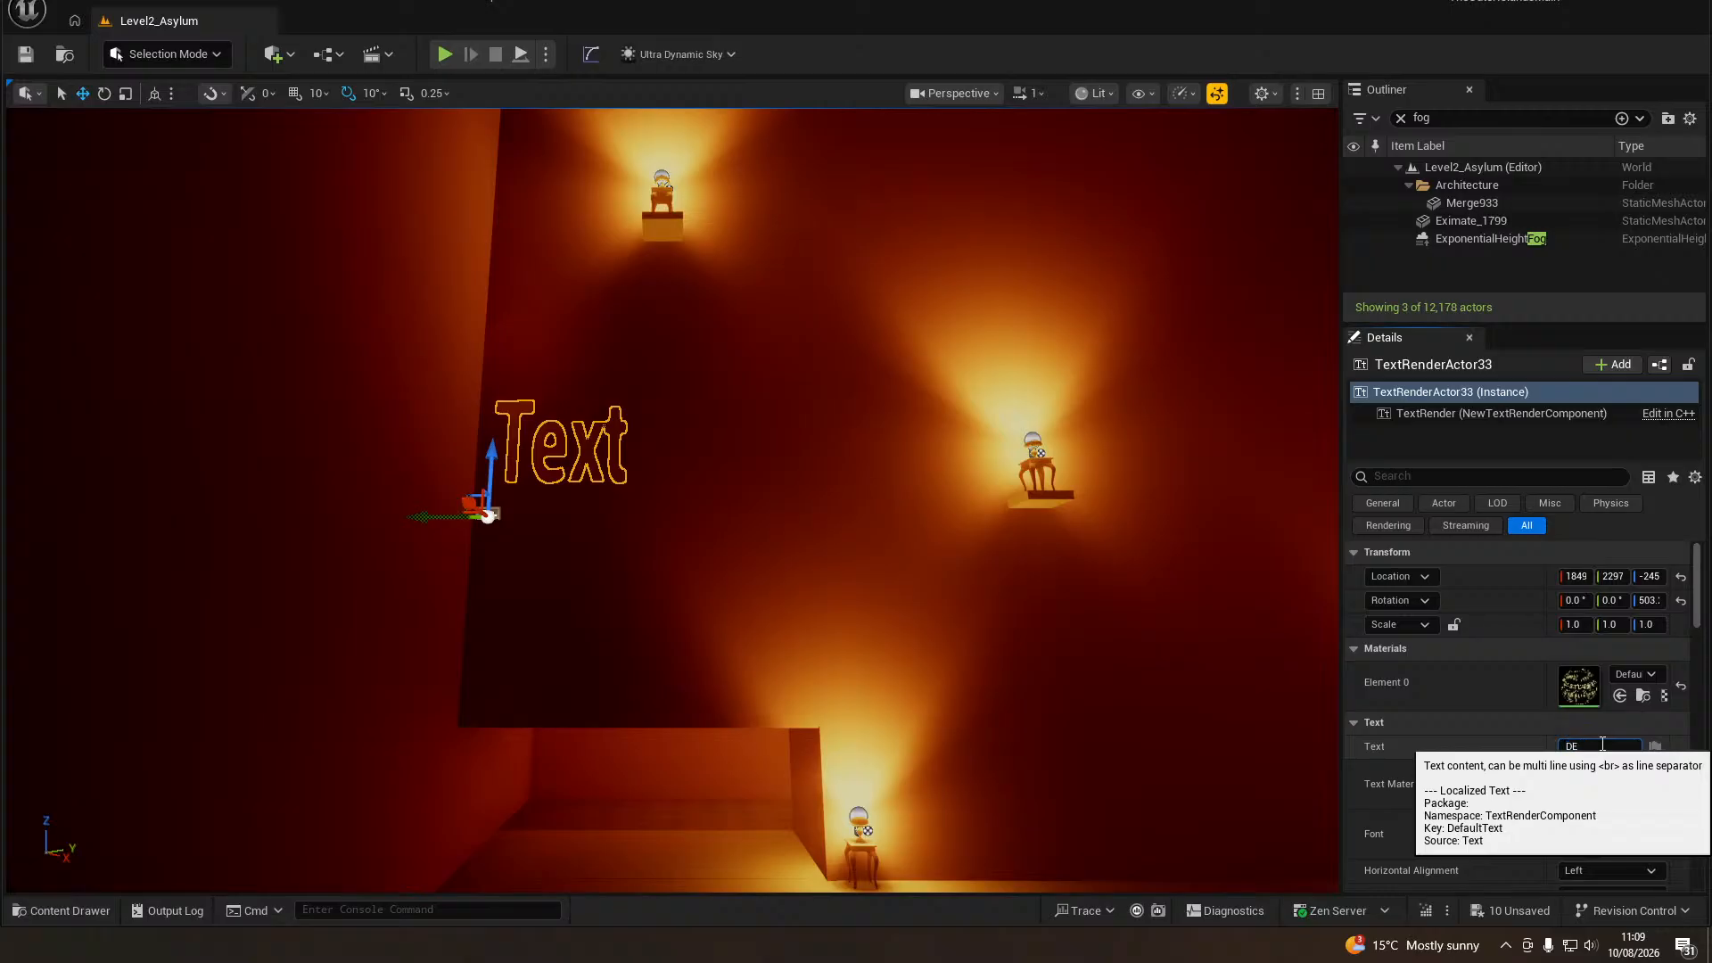
{"action": "type", "text": "DESALINATION PLANT"}
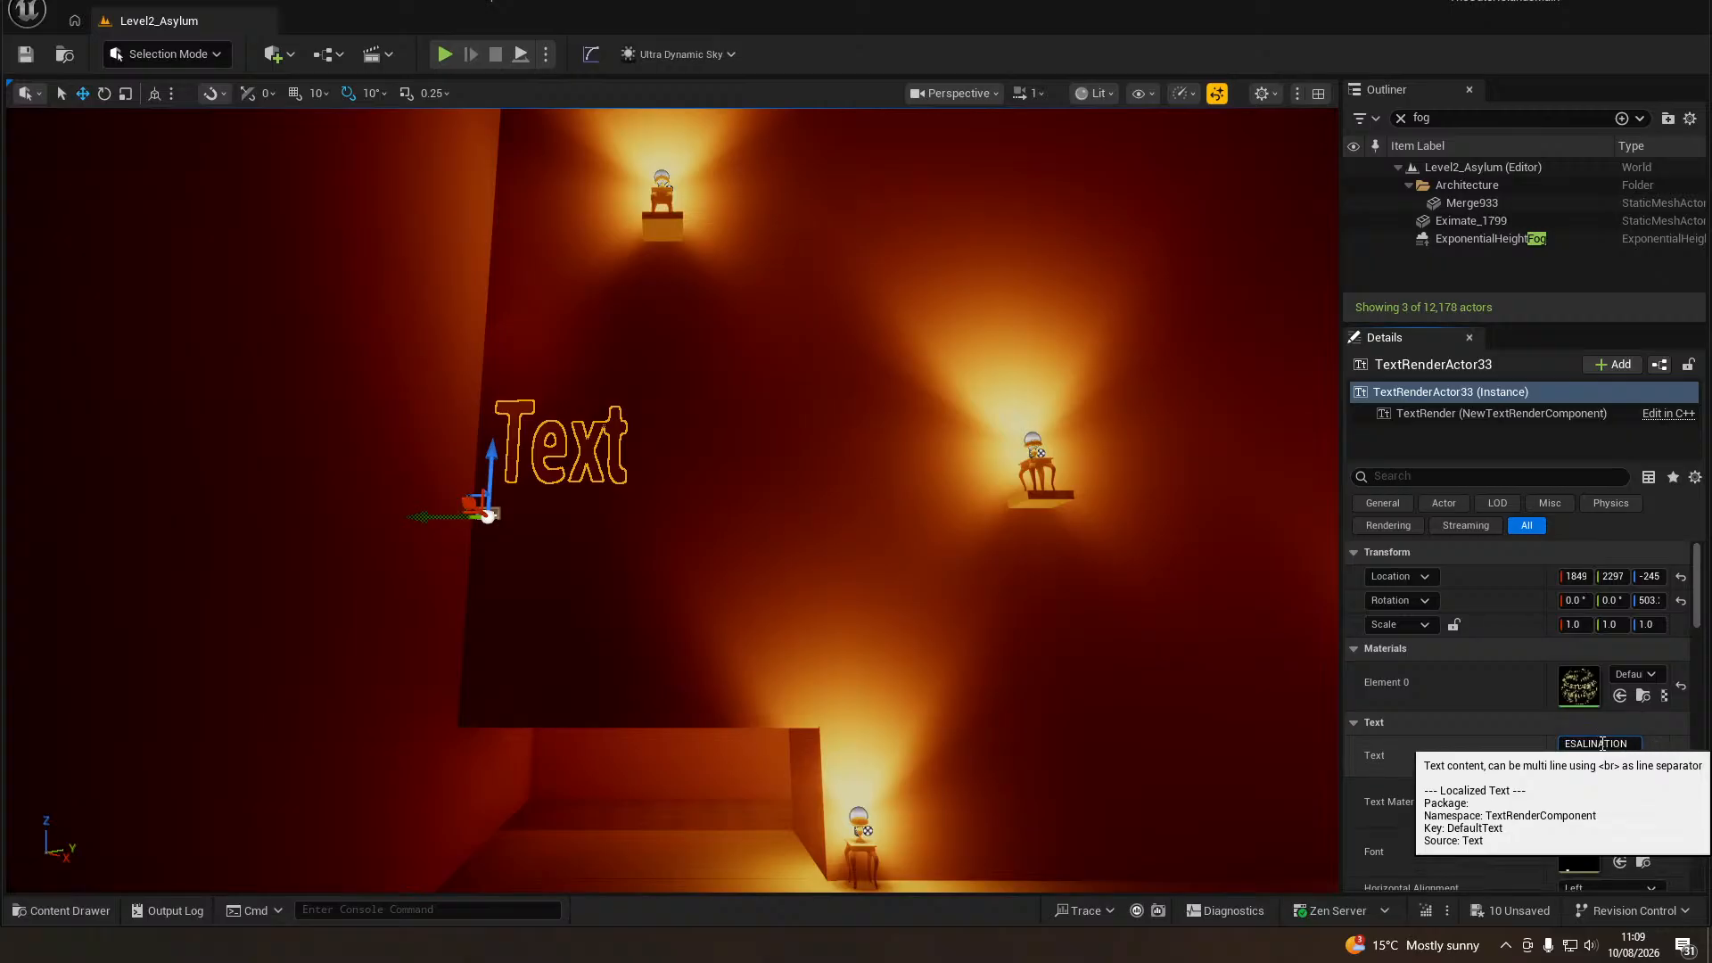
{"action": "key", "text": "Return"}
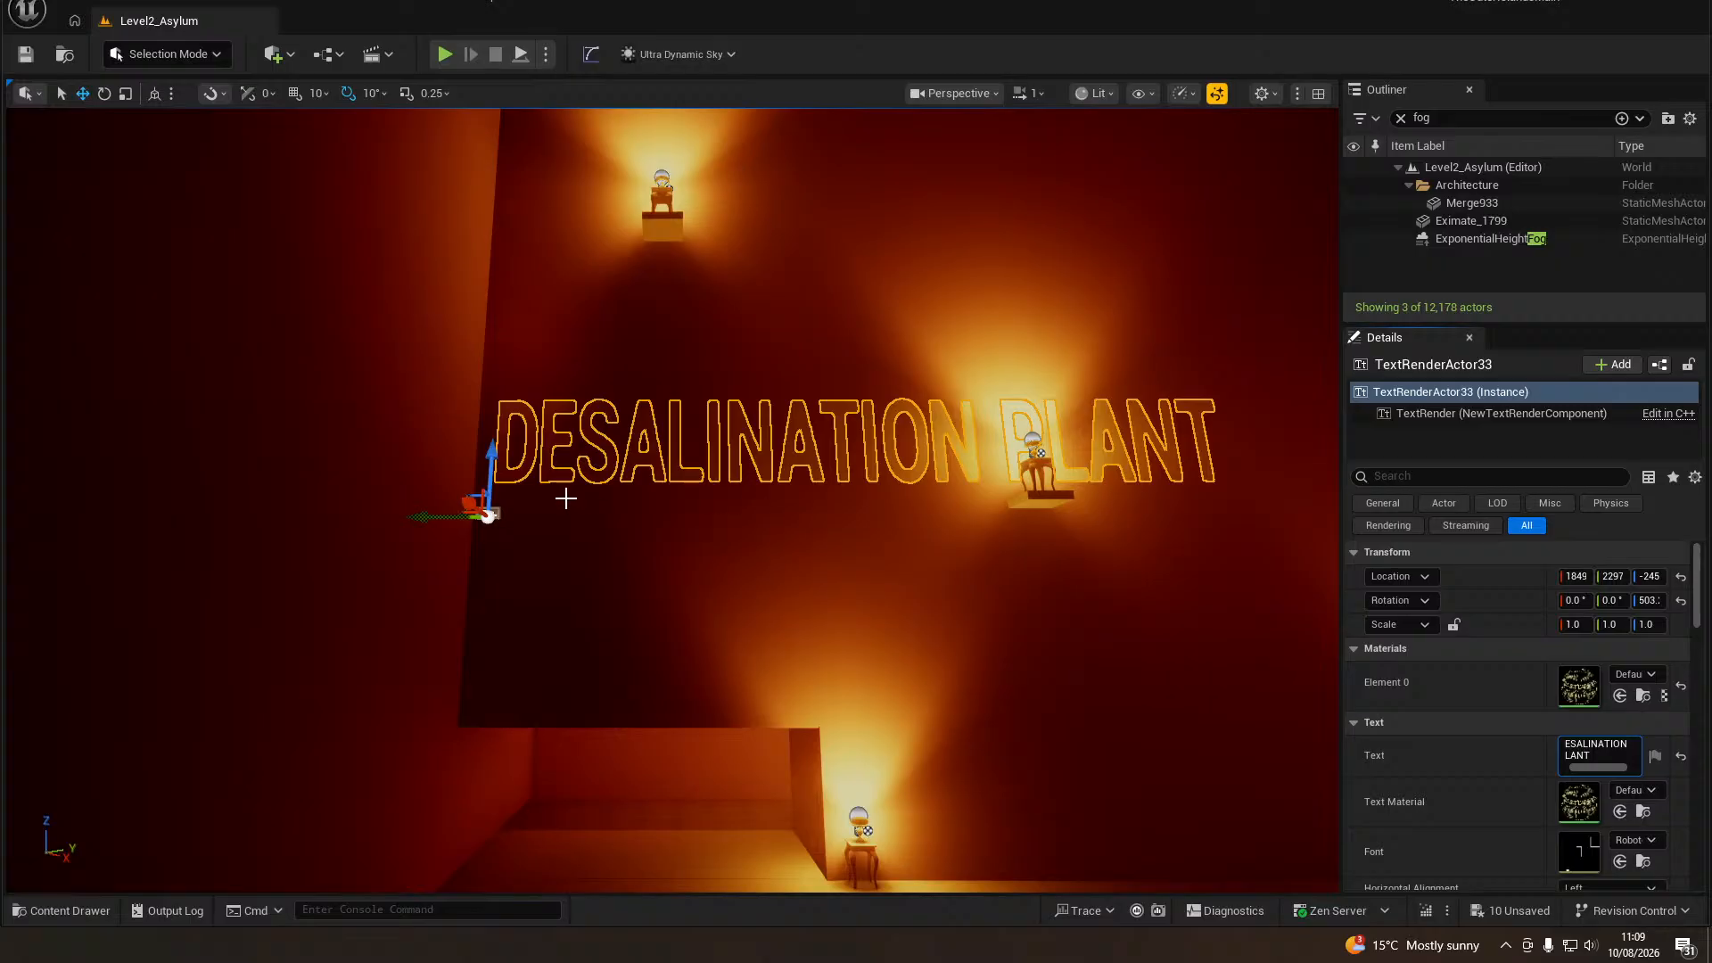
{"action": "left_click_drag", "start_coordinate": [496, 463], "coordinate": [487, 580]}
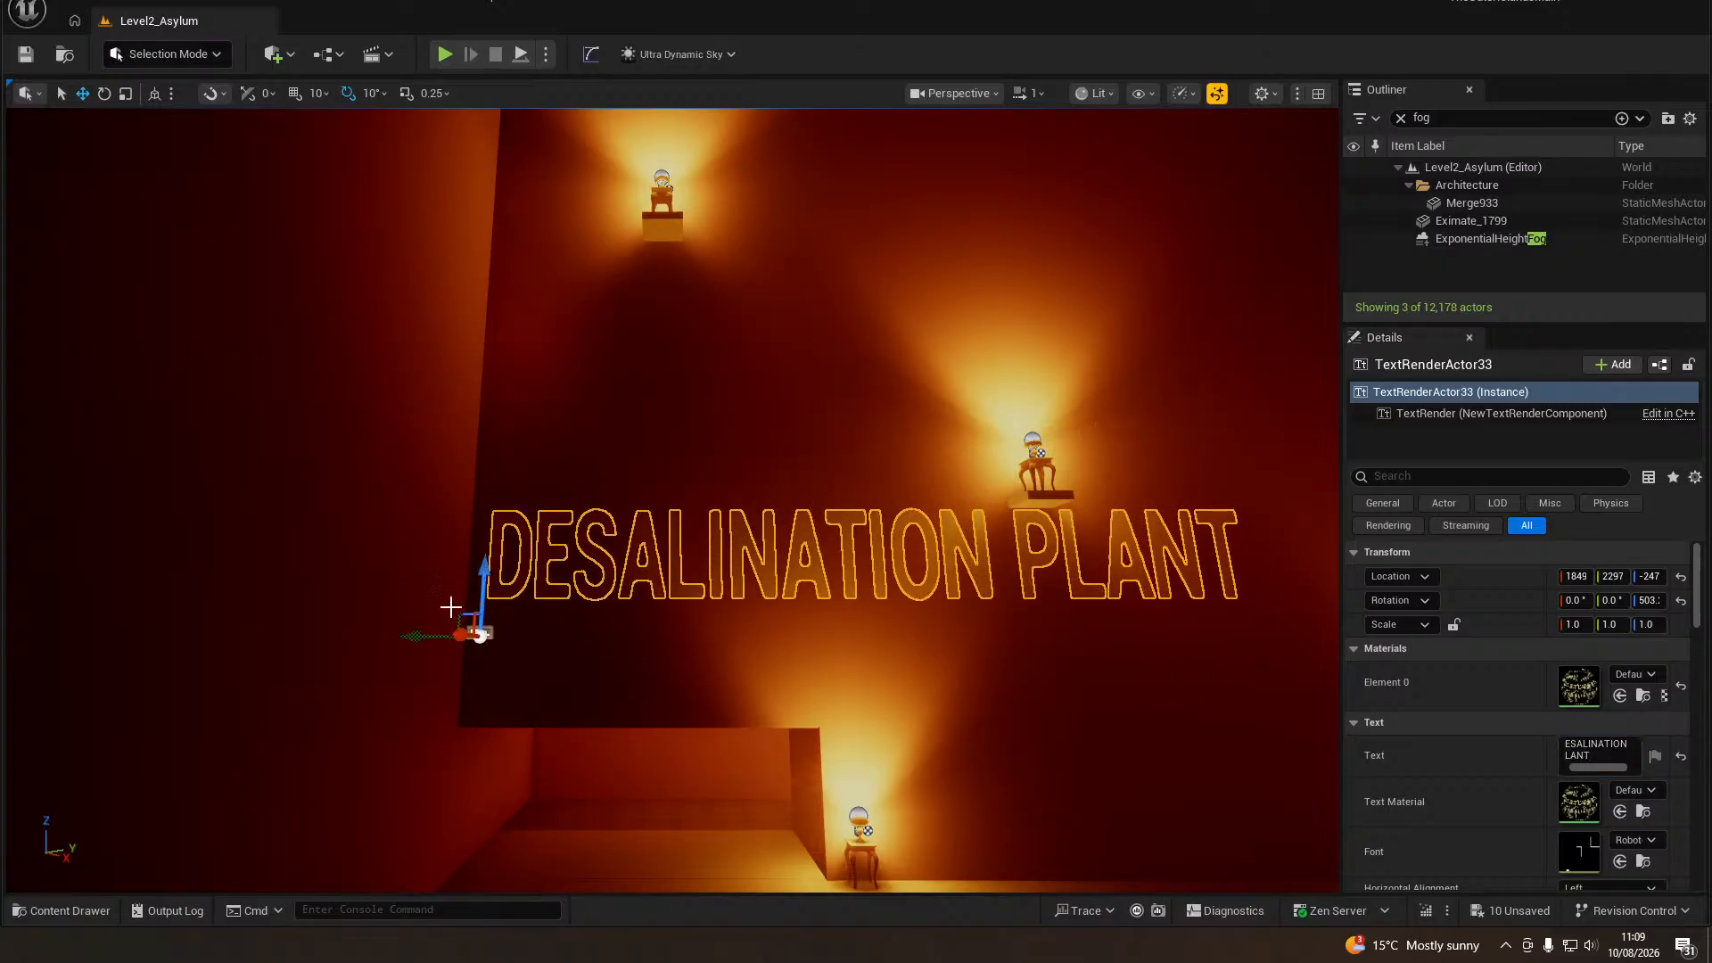
{"action": "left_click_drag", "start_coordinate": [433, 631], "coordinate": [426, 641]}
Duplicate the DESALINATION PLANT sign just below the original and shrink the copy to a world size of about 144.
{"action": "left_click_drag", "start_coordinate": [475, 582], "coordinate": [467, 678]}
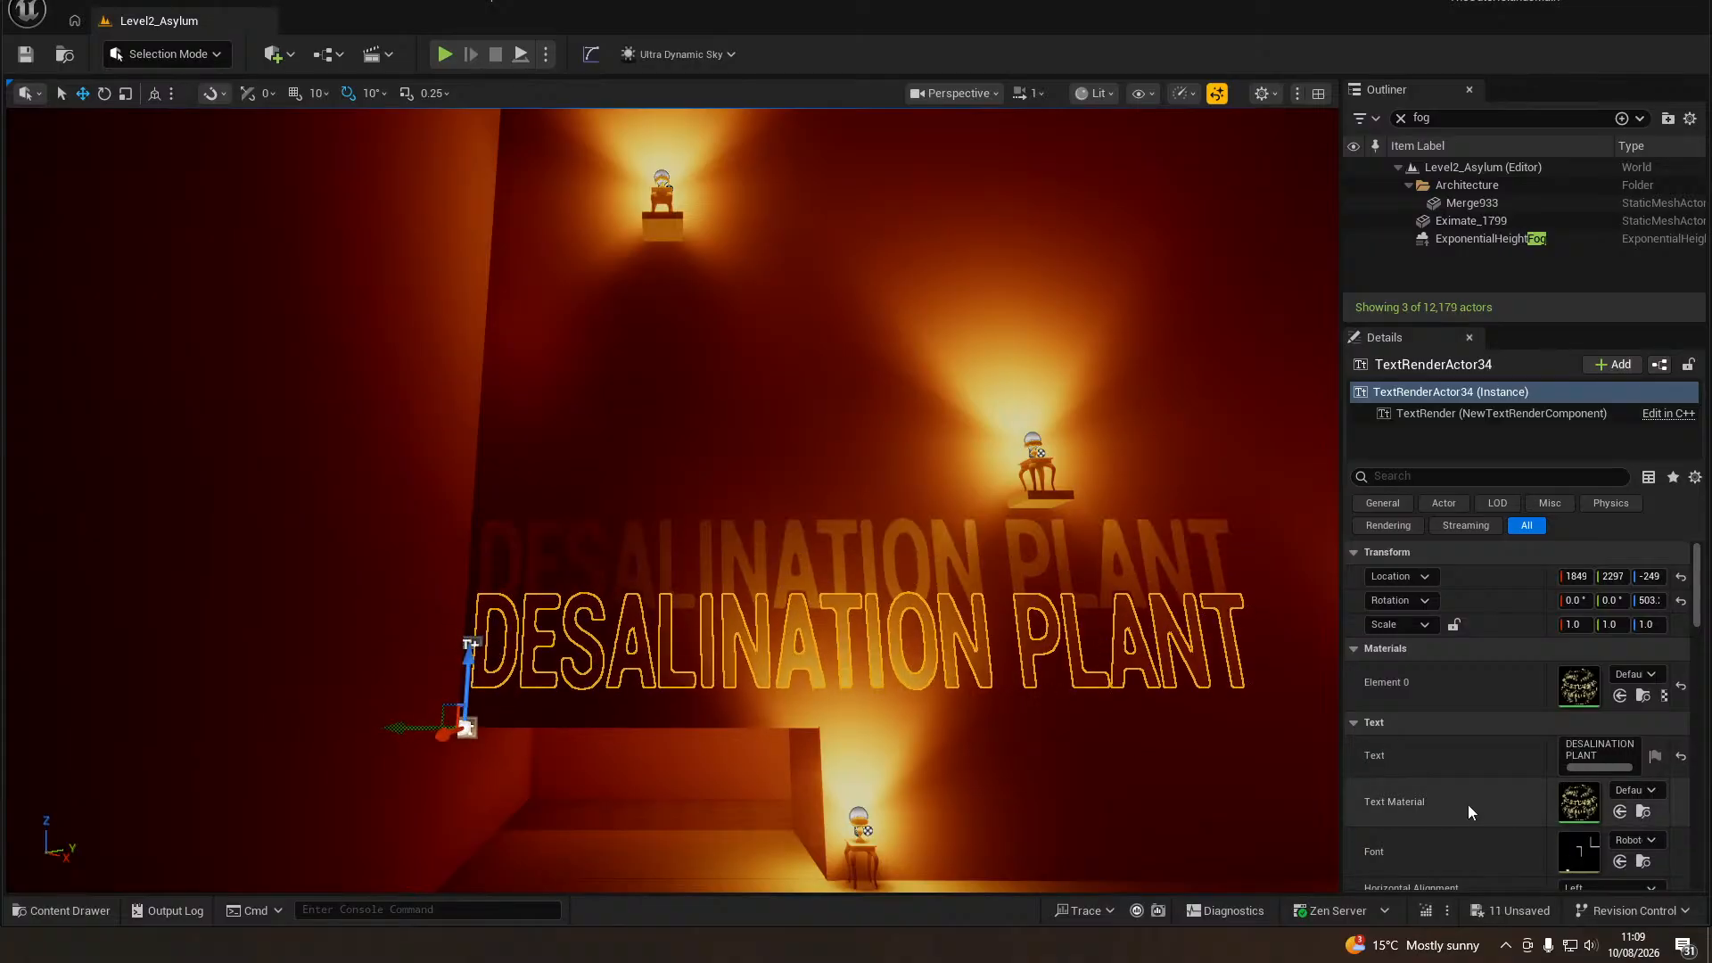
{"action": "scroll", "coordinate": [1612, 726], "scroll_direction": "down", "scroll_amount": 4}
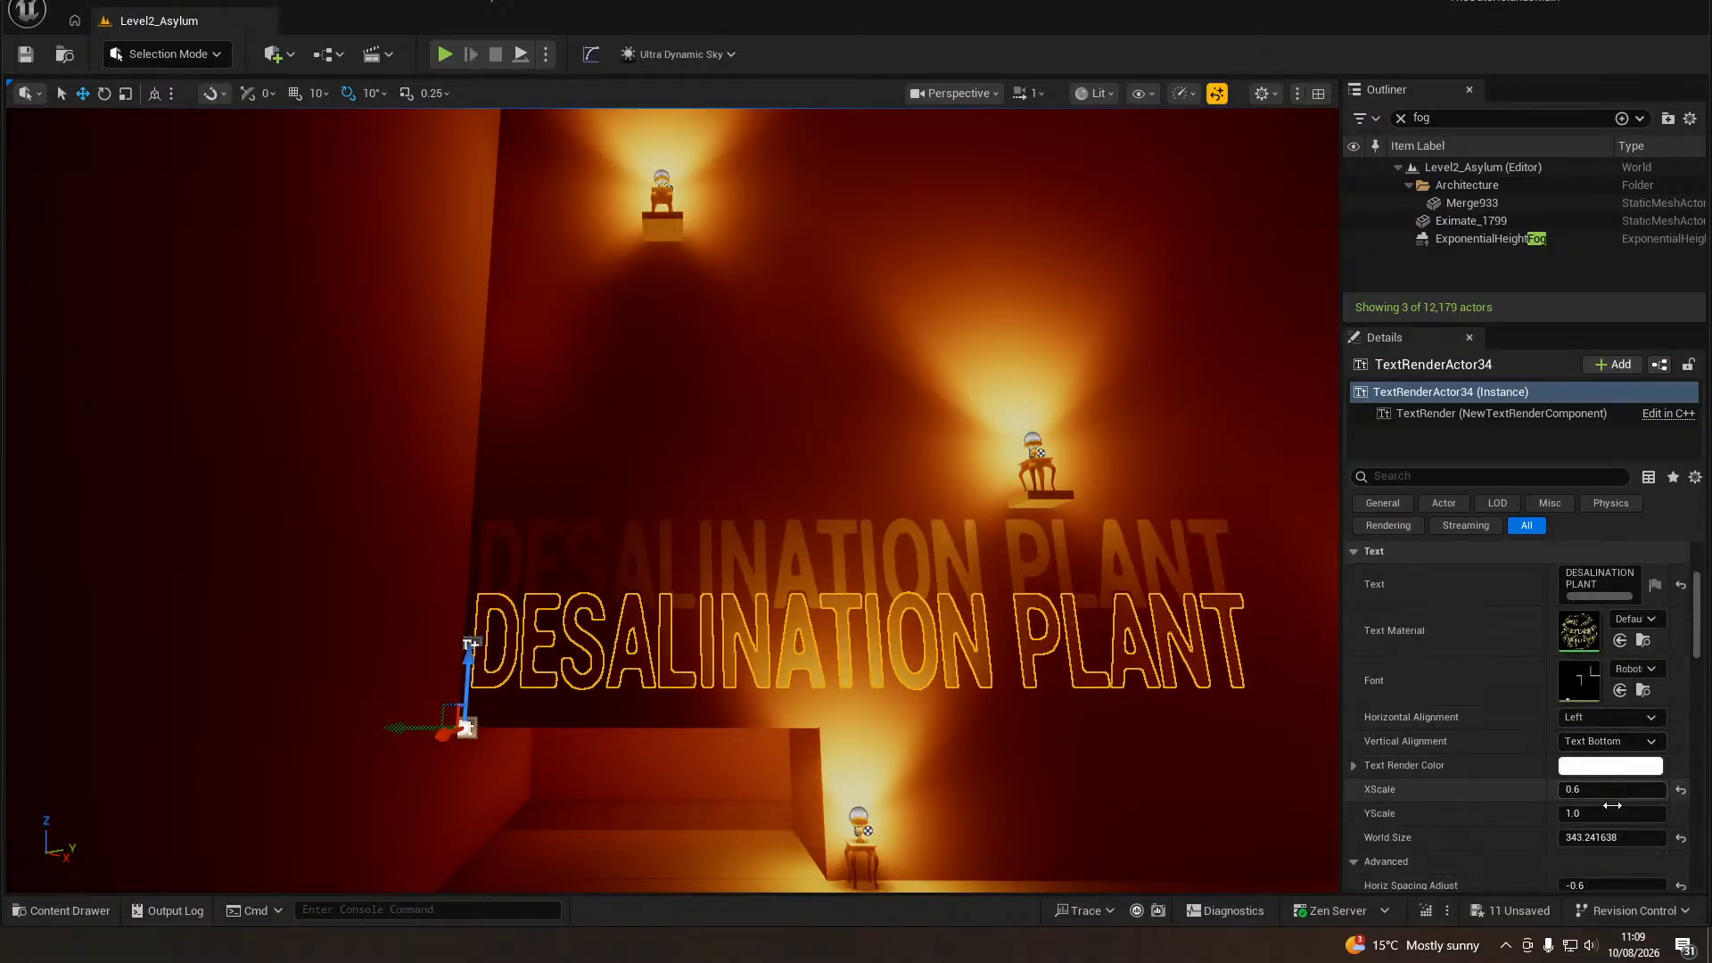
{"action": "left_click_drag", "start_coordinate": [1635, 839], "coordinate": [1555, 840]}
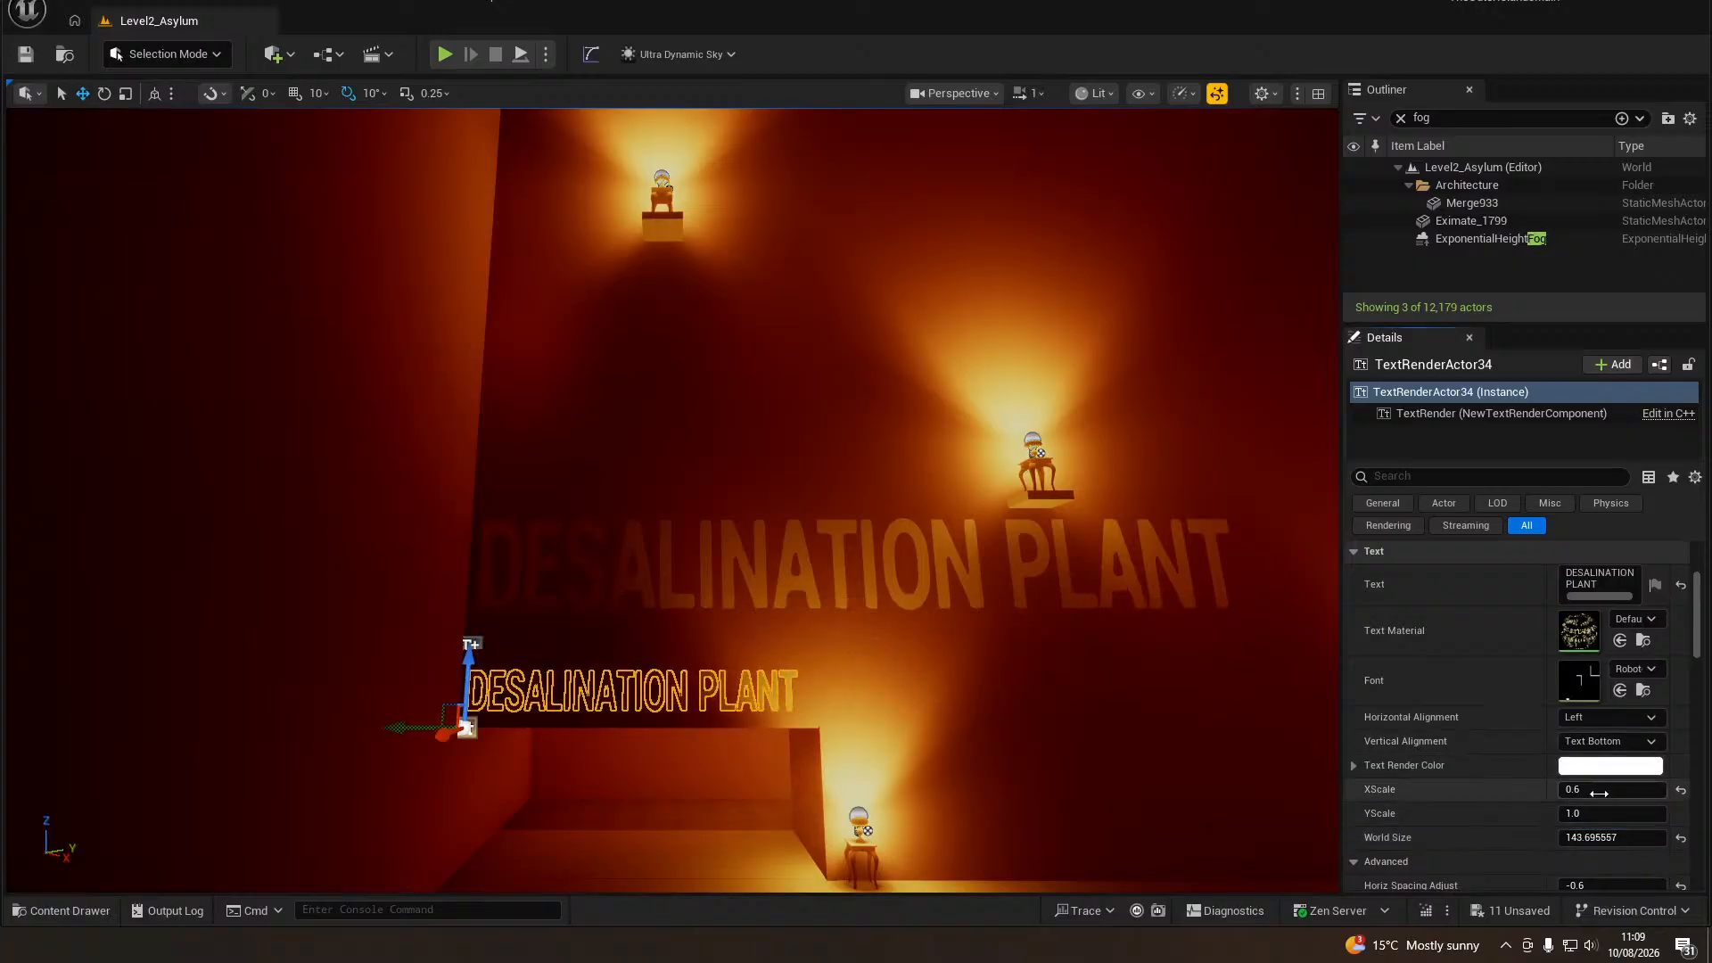
Change the smaller sign's text to MAINTENENCE ACCESS TO HYDROTHERAPY, with line breaks after MAINTENENCE and TO.
{"action": "scroll", "coordinate": [1507, 695], "scroll_direction": "up", "scroll_amount": 2}
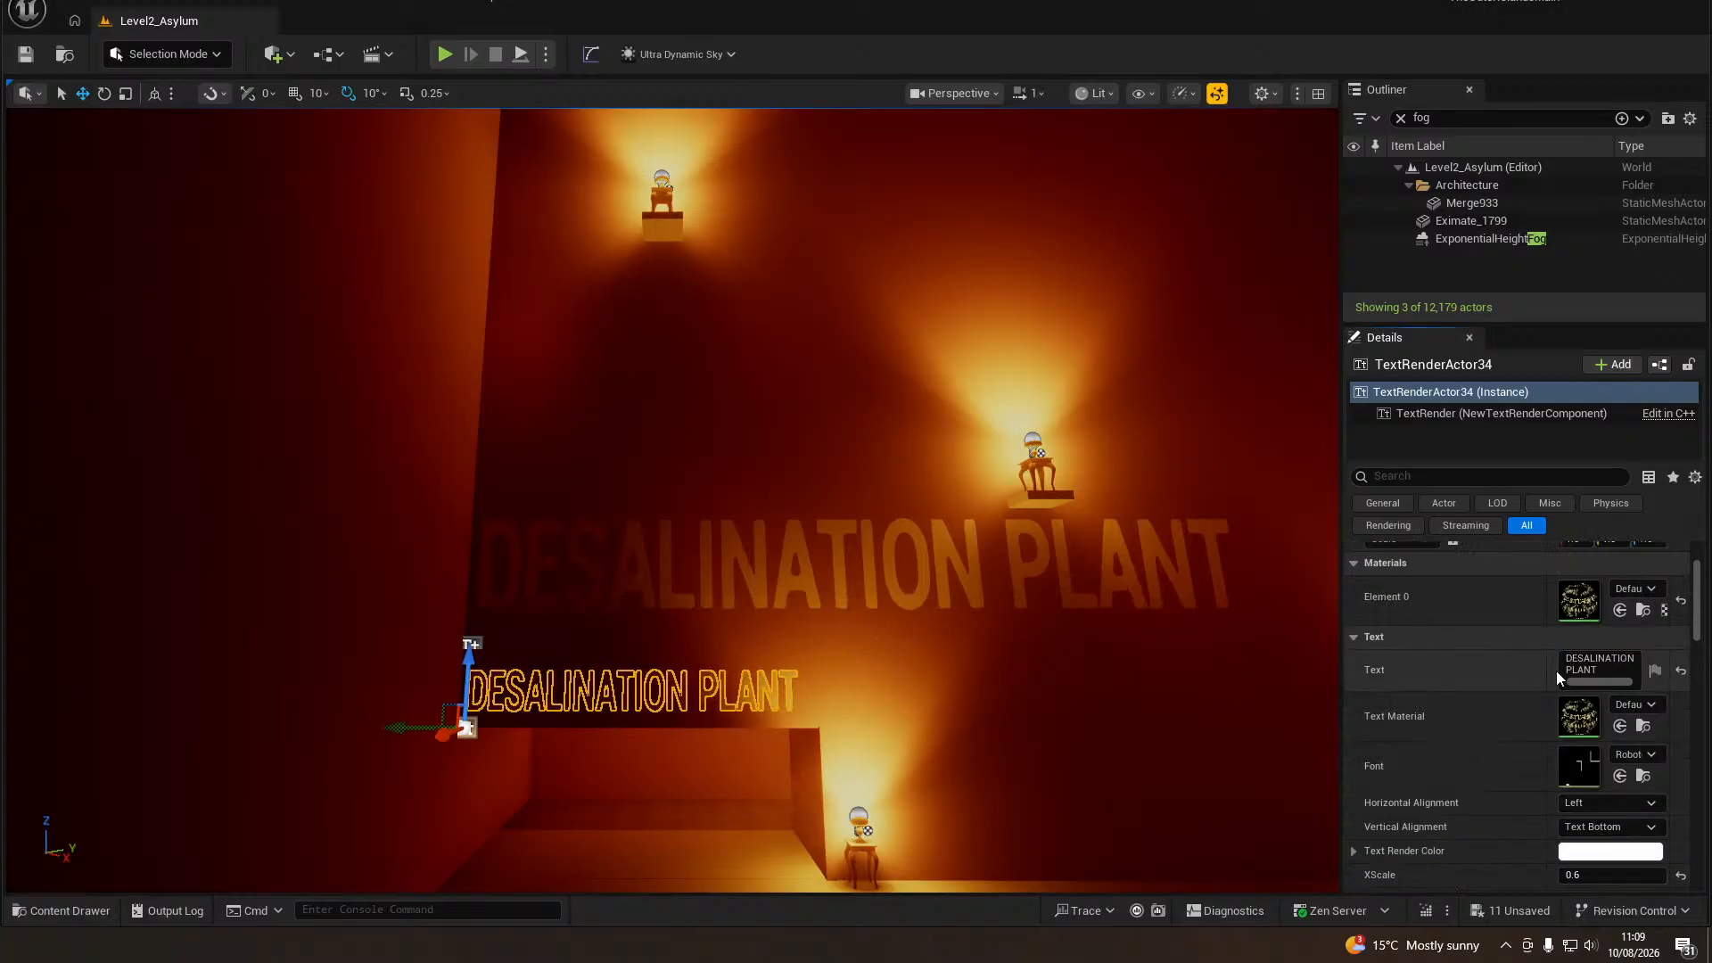
{"action": "left_click", "coordinate": [1605, 669]}
{"action": "type", "text": "MAINT"}
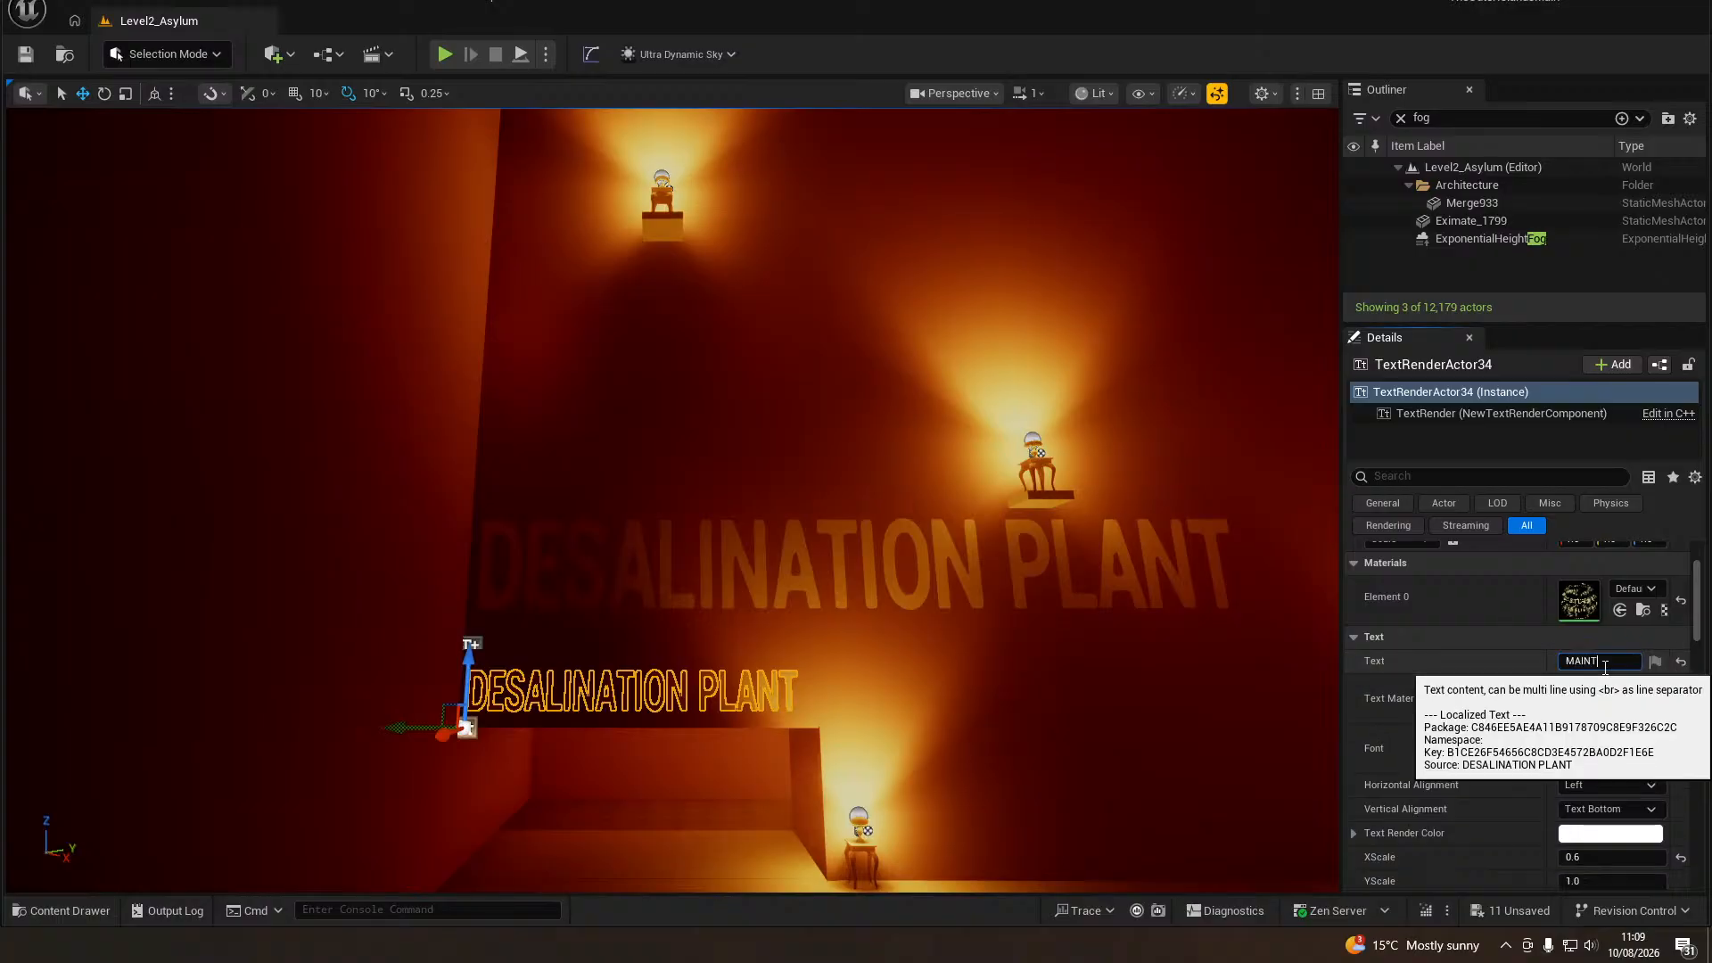
{"action": "type", "text": "ENENCE"}
{"action": "key", "text": "shift+Return"}
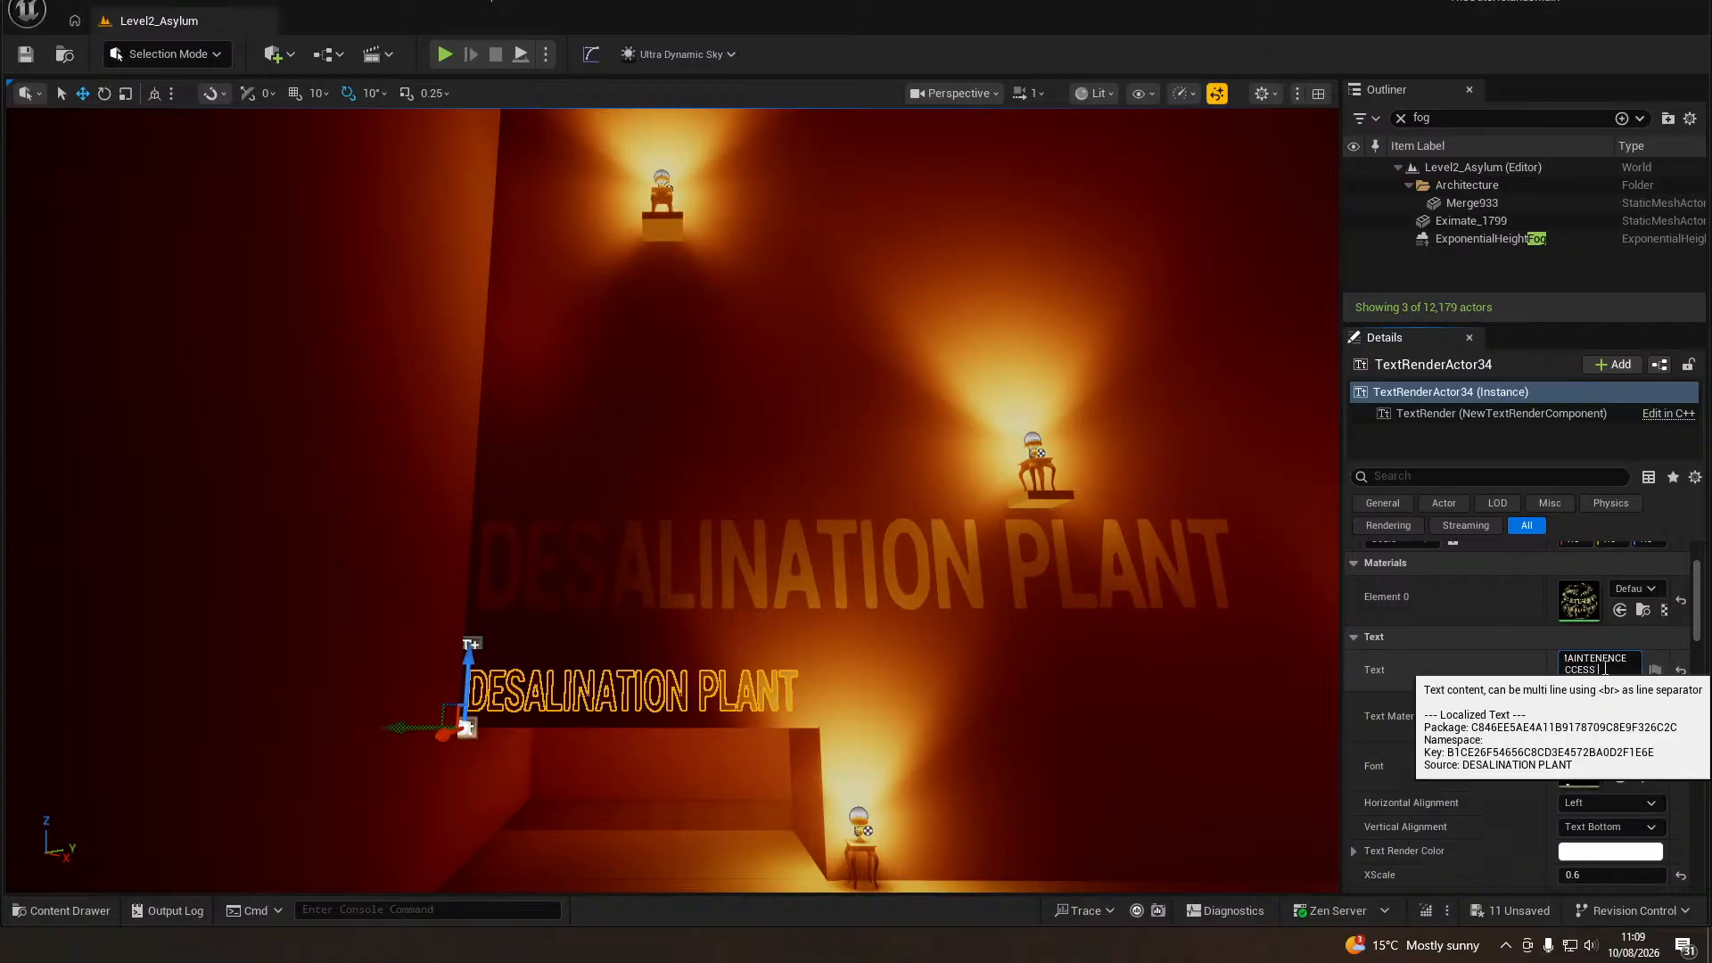
{"action": "type", "text": "ACCESS TO"}
{"action": "key", "text": "shift+Return"}
{"action": "type", "text": "HYDROTHERAP"}
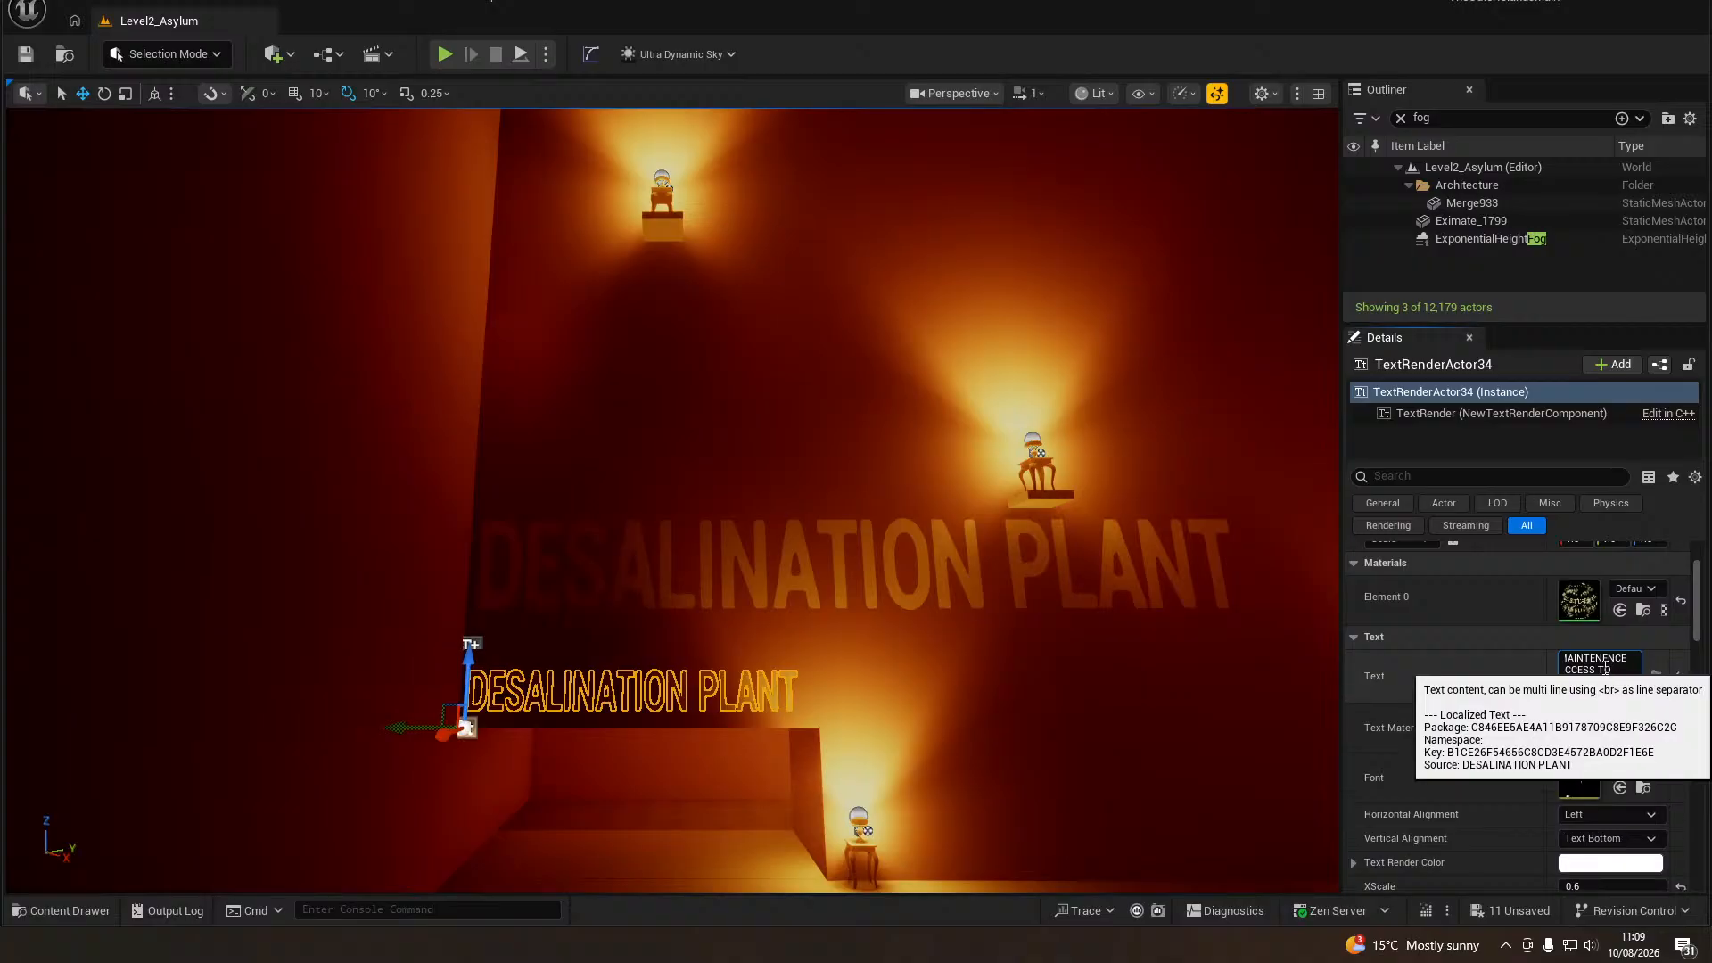
{"action": "type", "text": "Y"}
{"action": "key", "text": "Return"}
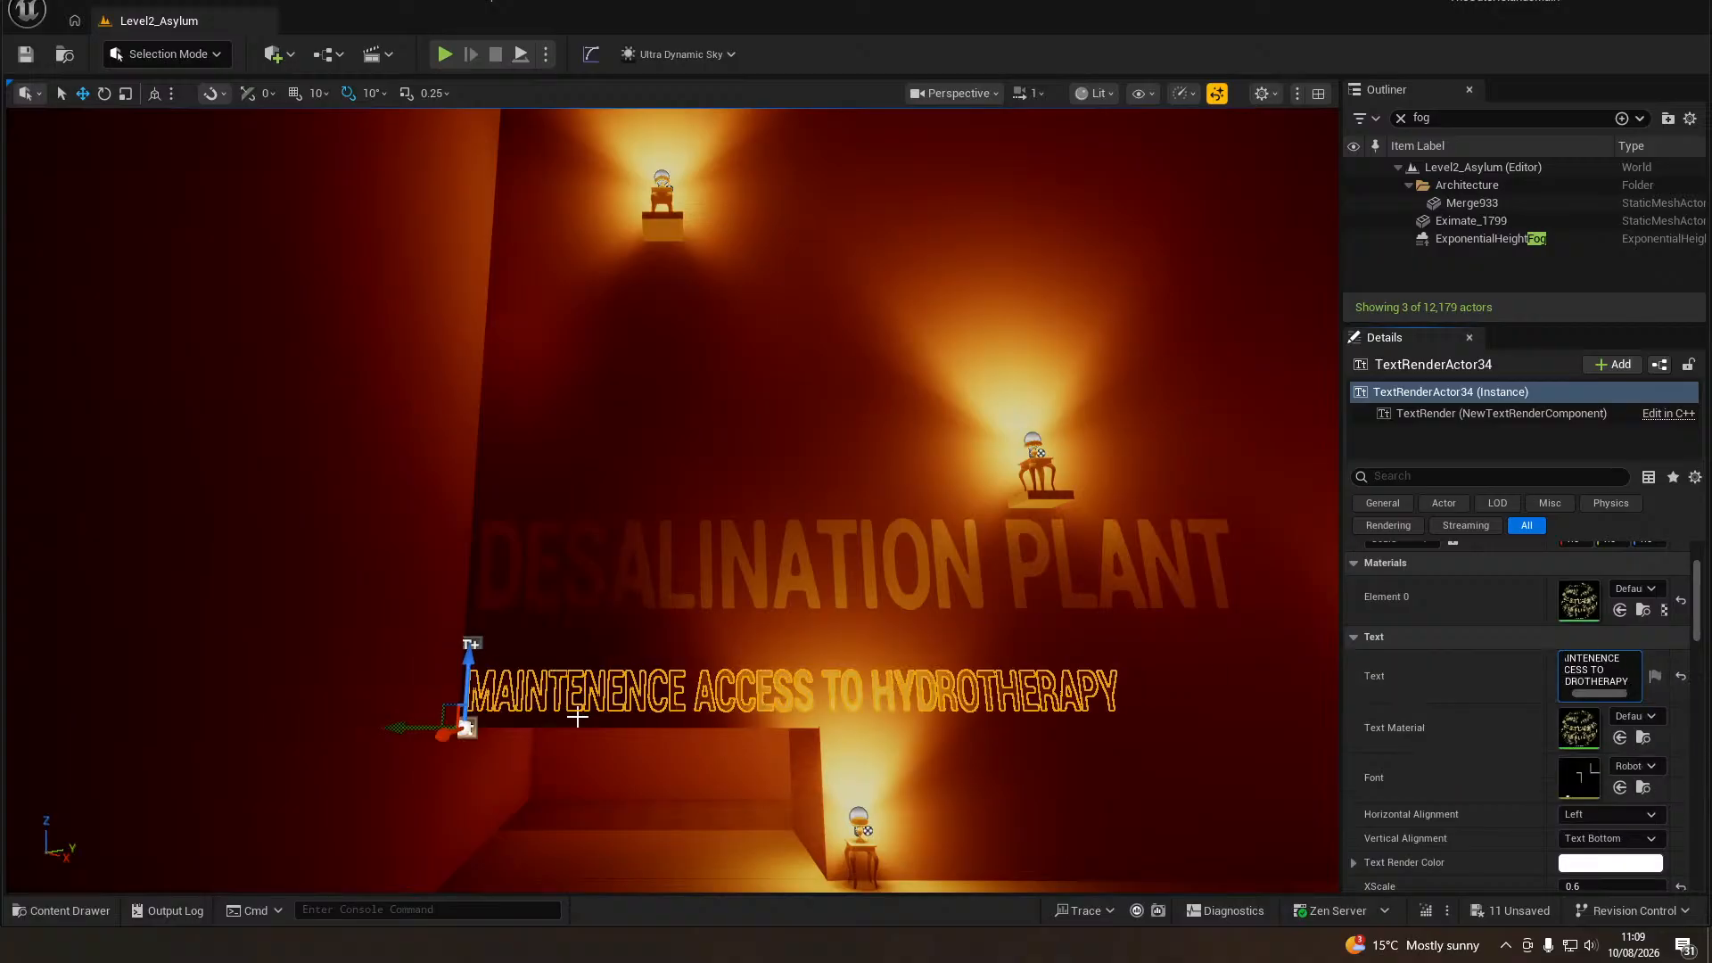
Raise the MAINTENENCE ACCESS TO HYDROTHERAPY sign closer to DESALINATION PLANT and enlarge its world size to about 174.
{"action": "left_click_drag", "start_coordinate": [466, 674], "coordinate": [466, 647]}
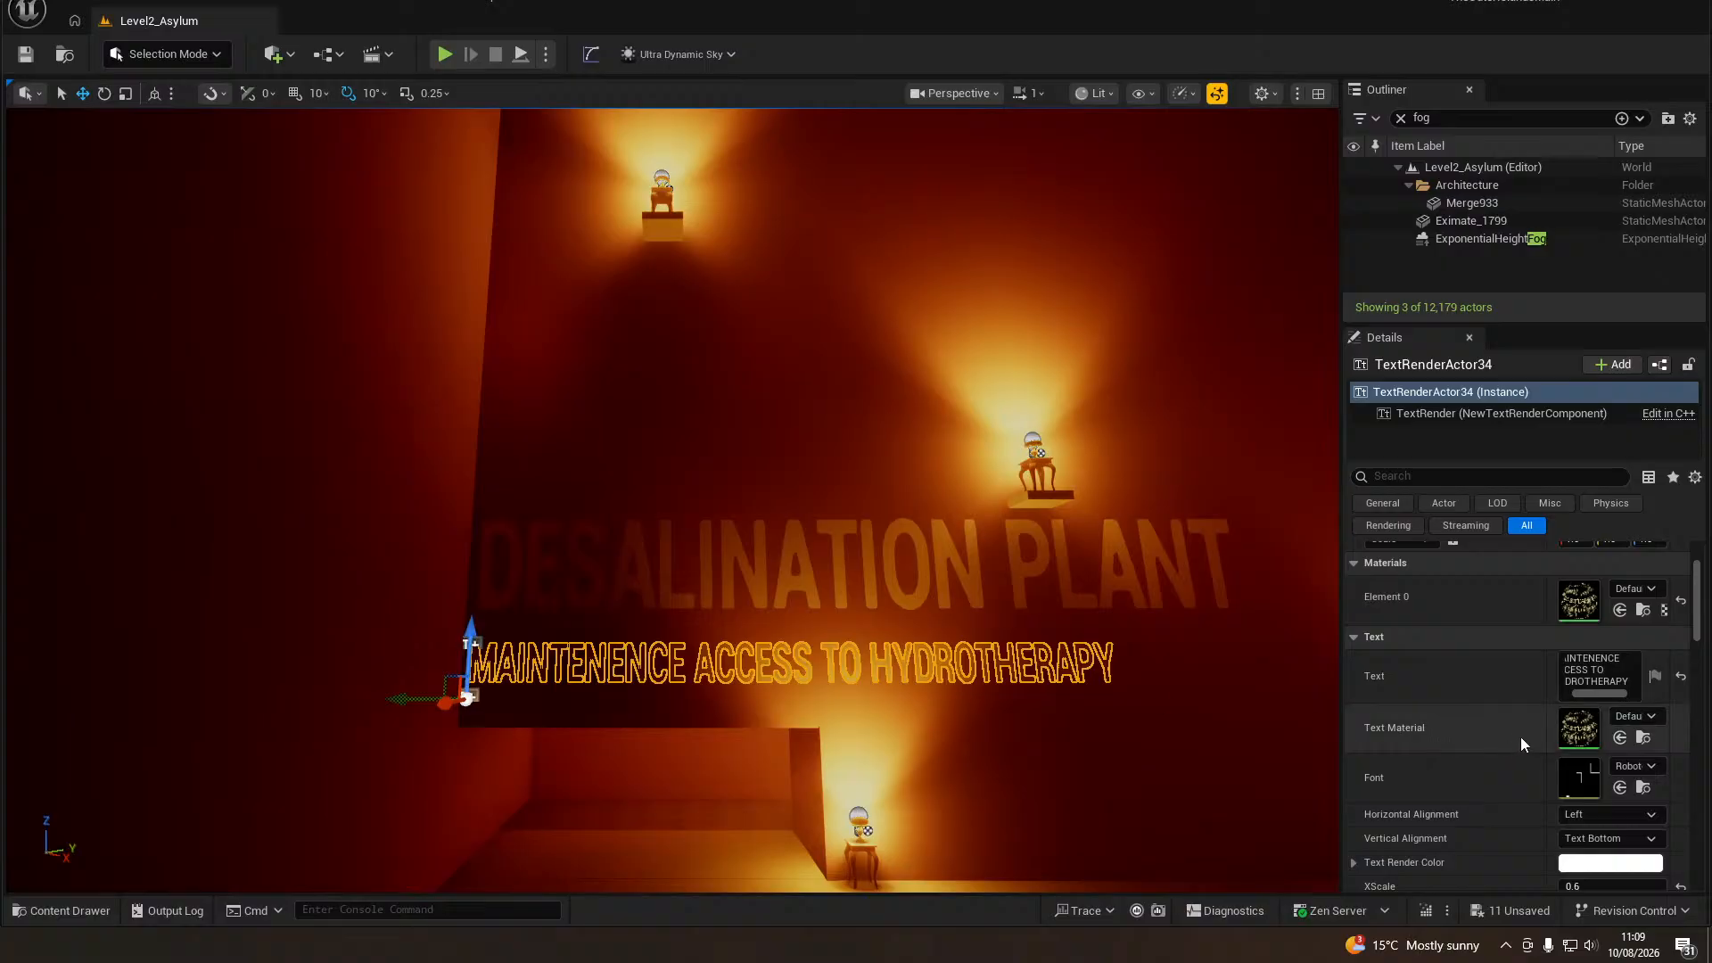
{"action": "scroll", "coordinate": [1461, 747], "scroll_direction": "down", "scroll_amount": 3}
{"action": "scroll", "coordinate": [1461, 746], "scroll_direction": "down", "scroll_amount": 1}
{"action": "left_click_drag", "start_coordinate": [1595, 820], "coordinate": [1657, 820]}
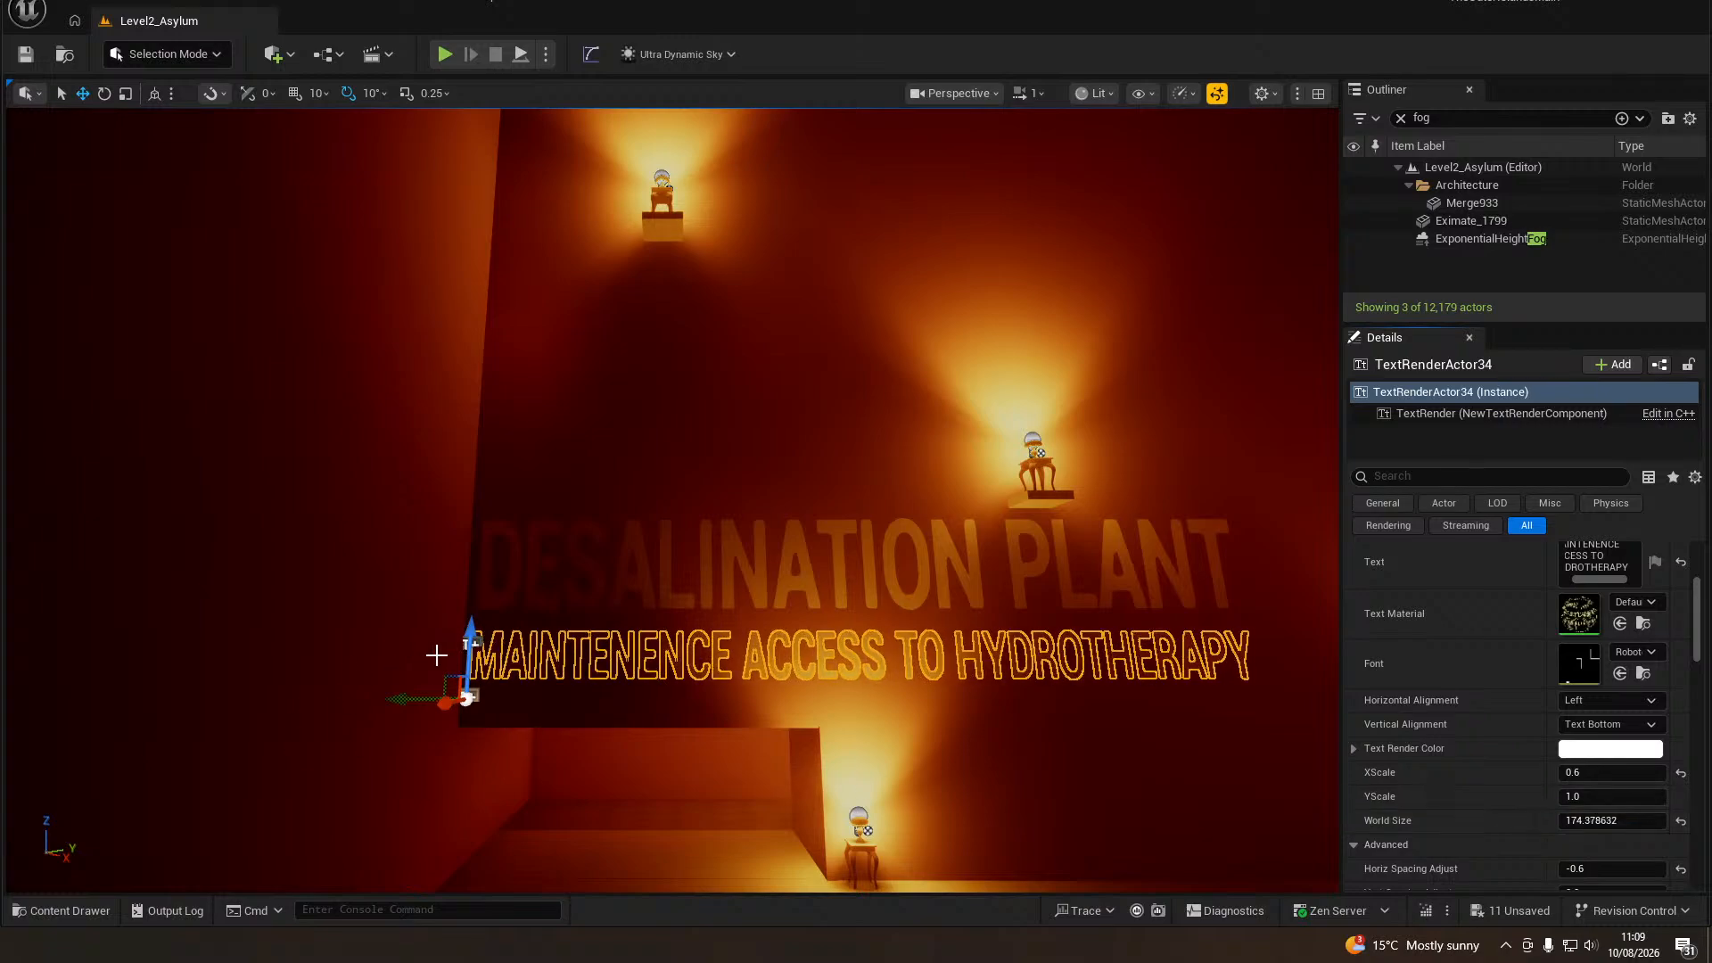
Select both wall signs and lower them together to just above the corridor opening.
{"action": "mouse_move", "coordinate": [470, 644]}
{"action": "left_mouse_down"}
{"action": "mouse_move", "coordinate": [473, 625]}
{"action": "mouse_move", "coordinate": [477, 644]}
{"action": "left_mouse_up"}
{"action": "left_click", "coordinate": [511, 591], "text": "ctrl"}
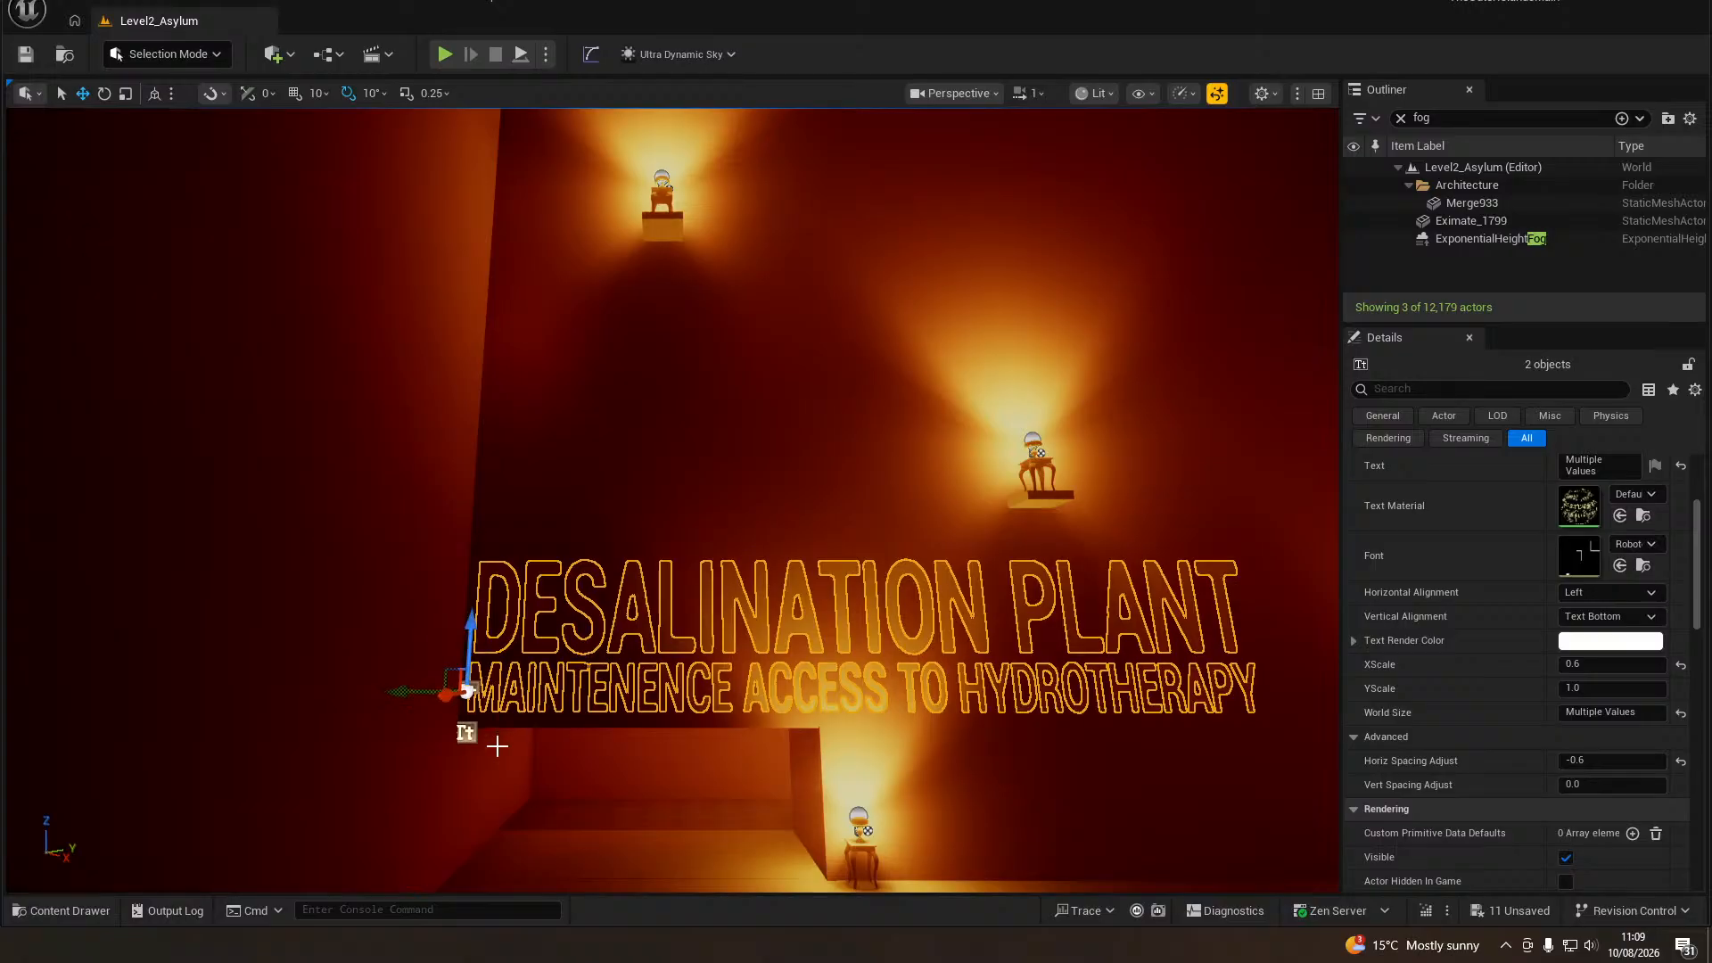
{"action": "left_click", "coordinate": [555, 827]}
Duplicate the existing Malin kiosk beside the lamp table and carry the copy sideways to the pump area.
{"action": "right_click_drag", "start_coordinate": [555, 826], "coordinate": [553, 783]}
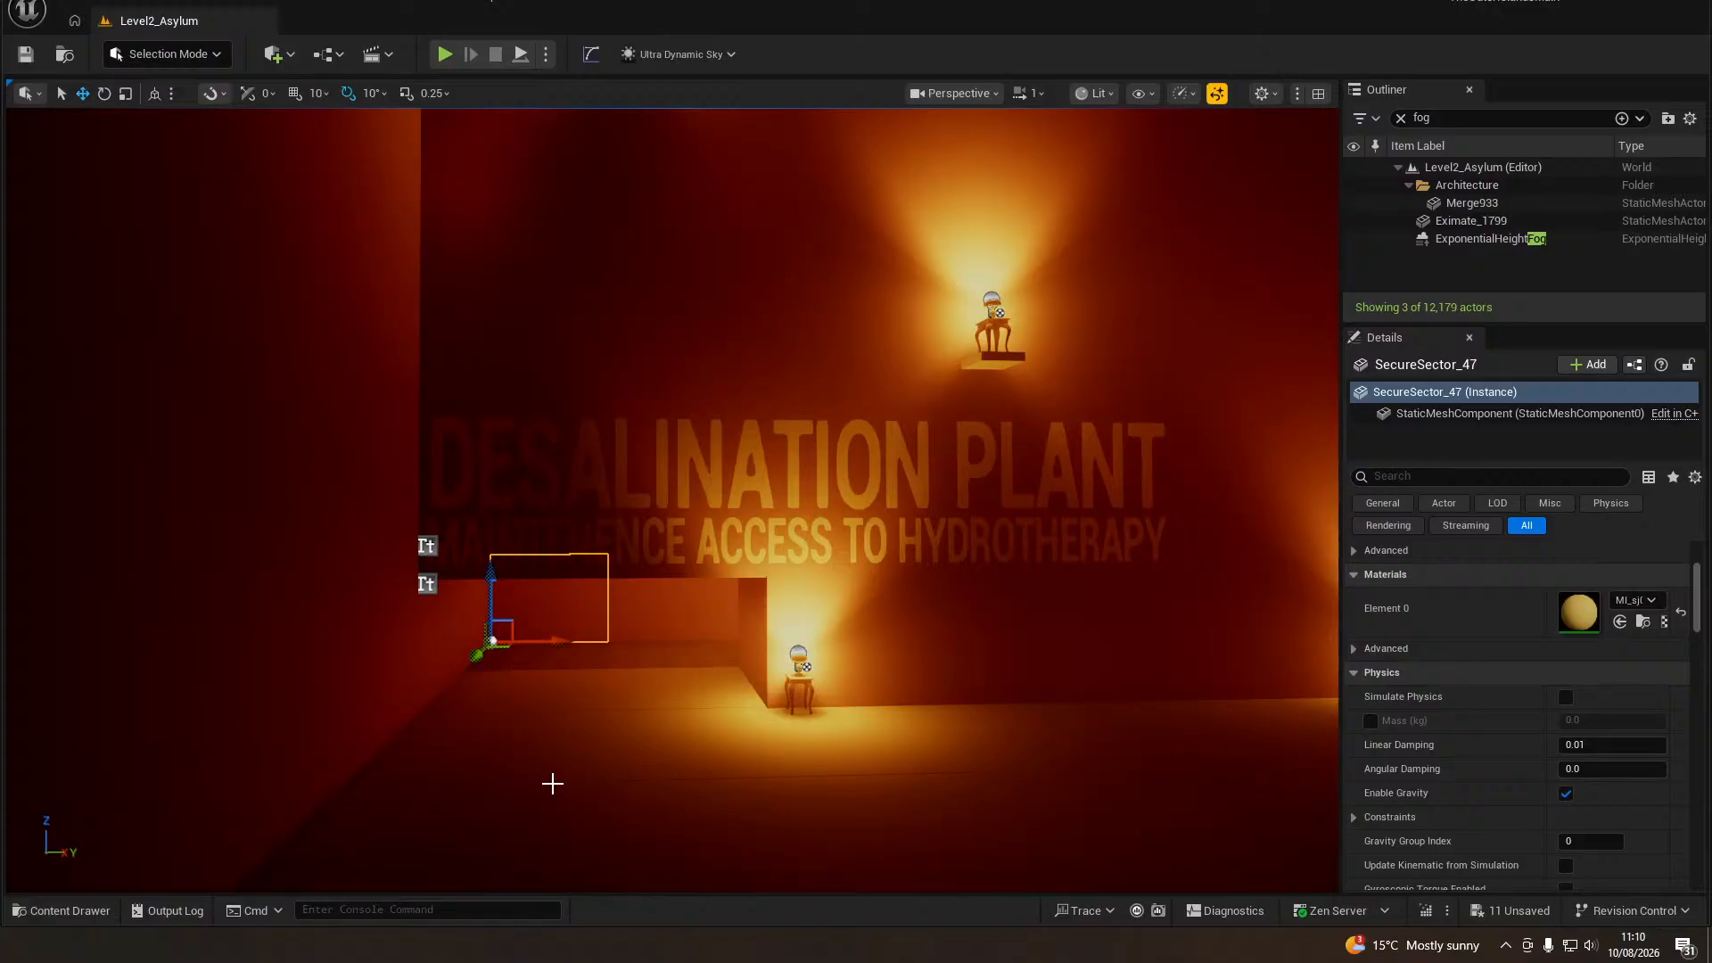
{"action": "right_click_drag", "start_coordinate": [552, 783], "coordinate": [463, 860]}
{"action": "key", "text": "w"}
{"action": "left_click", "coordinate": [551, 776]}
{"action": "right_click_drag", "start_coordinate": [578, 839], "coordinate": [579, 892]}
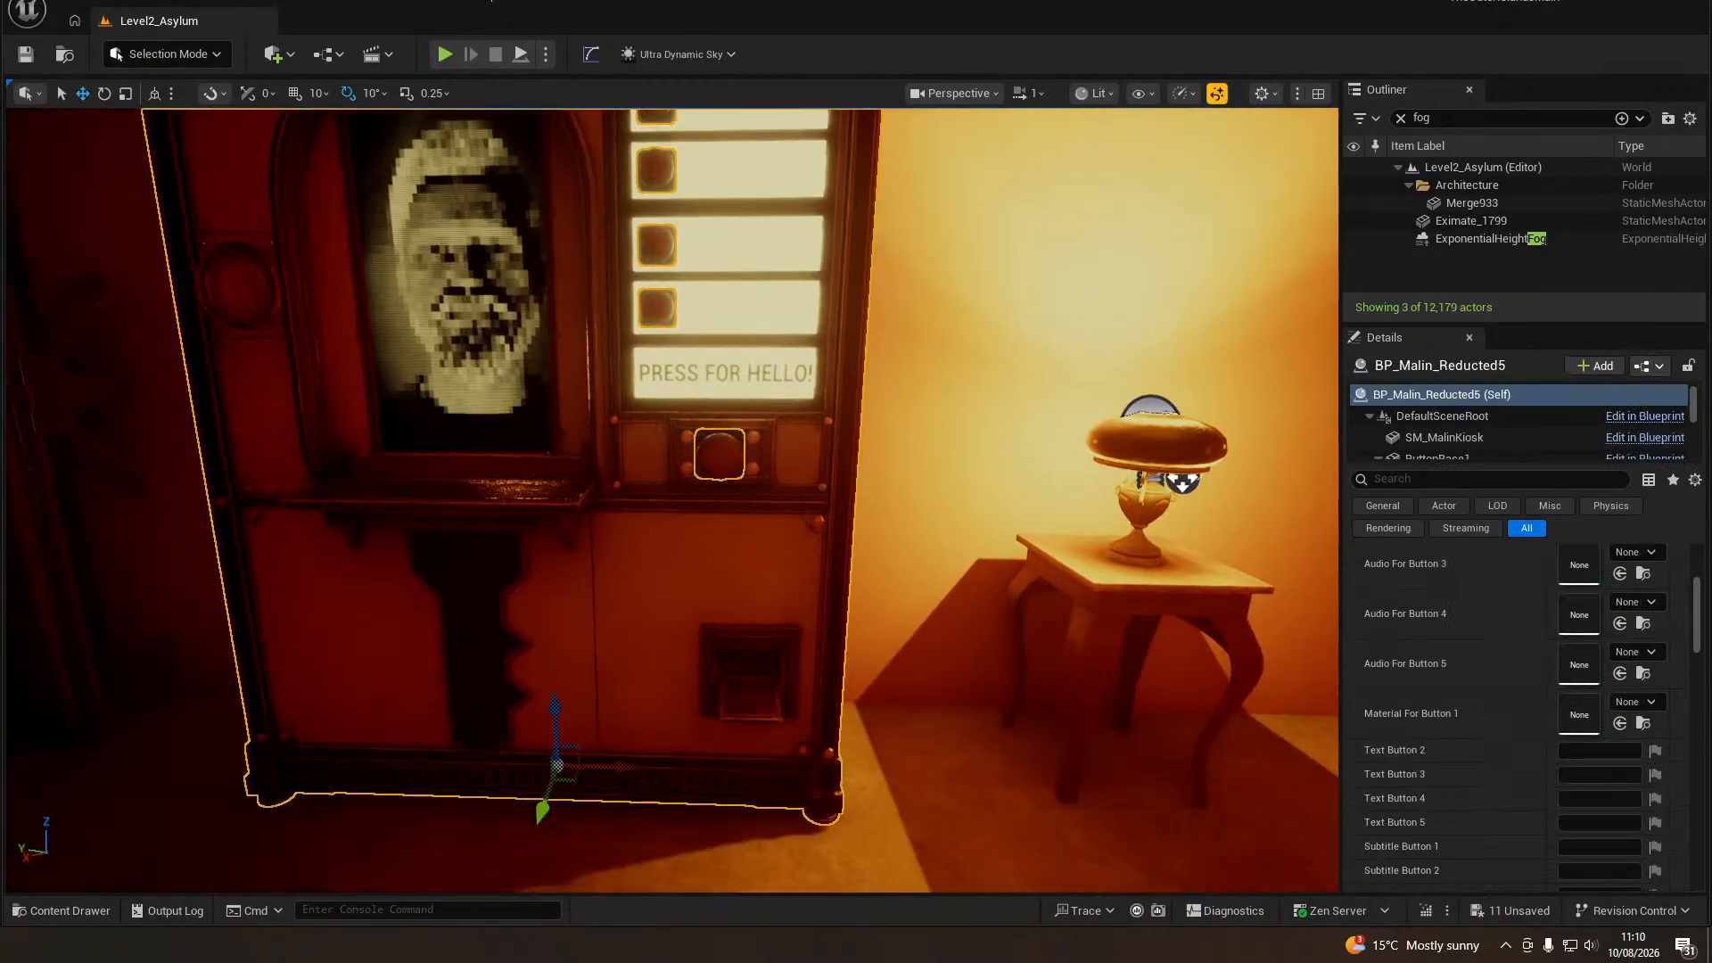
{"action": "left_click_drag", "start_coordinate": [621, 768], "coordinate": [1240, 772], "text": "alt+shift"}
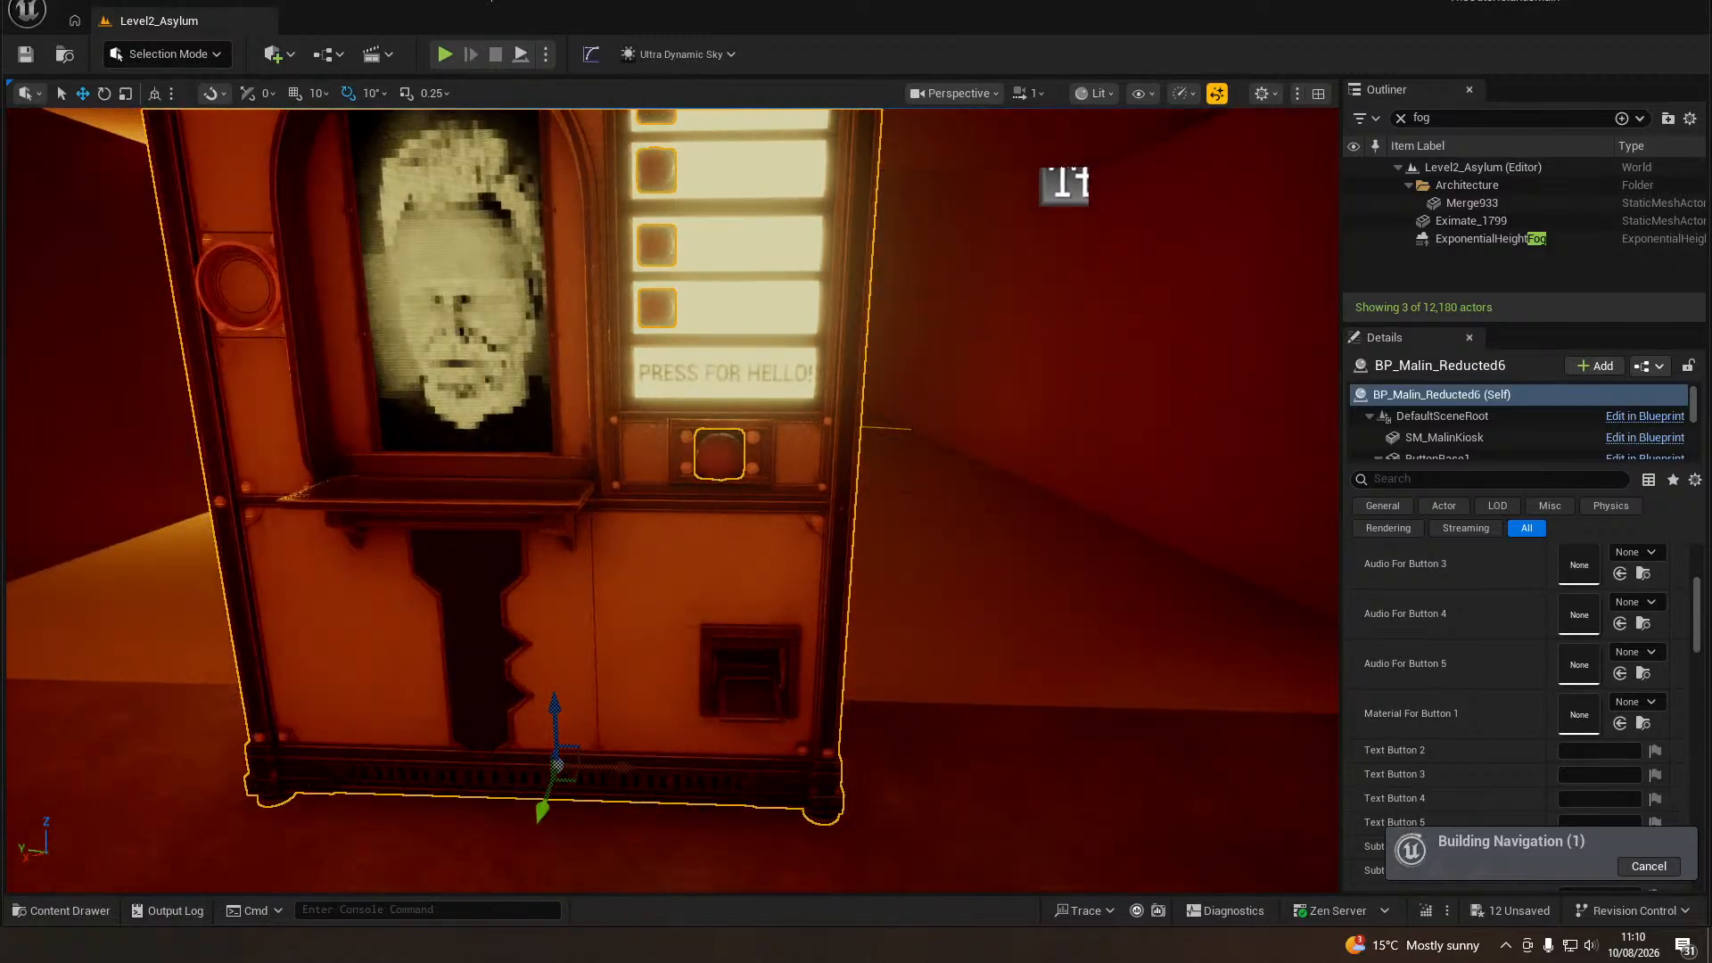
Position the kiosk copy on the floor in front of the corridor opening, beneath the wall signs.
{"action": "right_click_drag", "start_coordinate": [651, 762], "coordinate": [543, 753]}
{"action": "right_click_drag", "start_coordinate": [785, 562], "coordinate": [827, 562]}
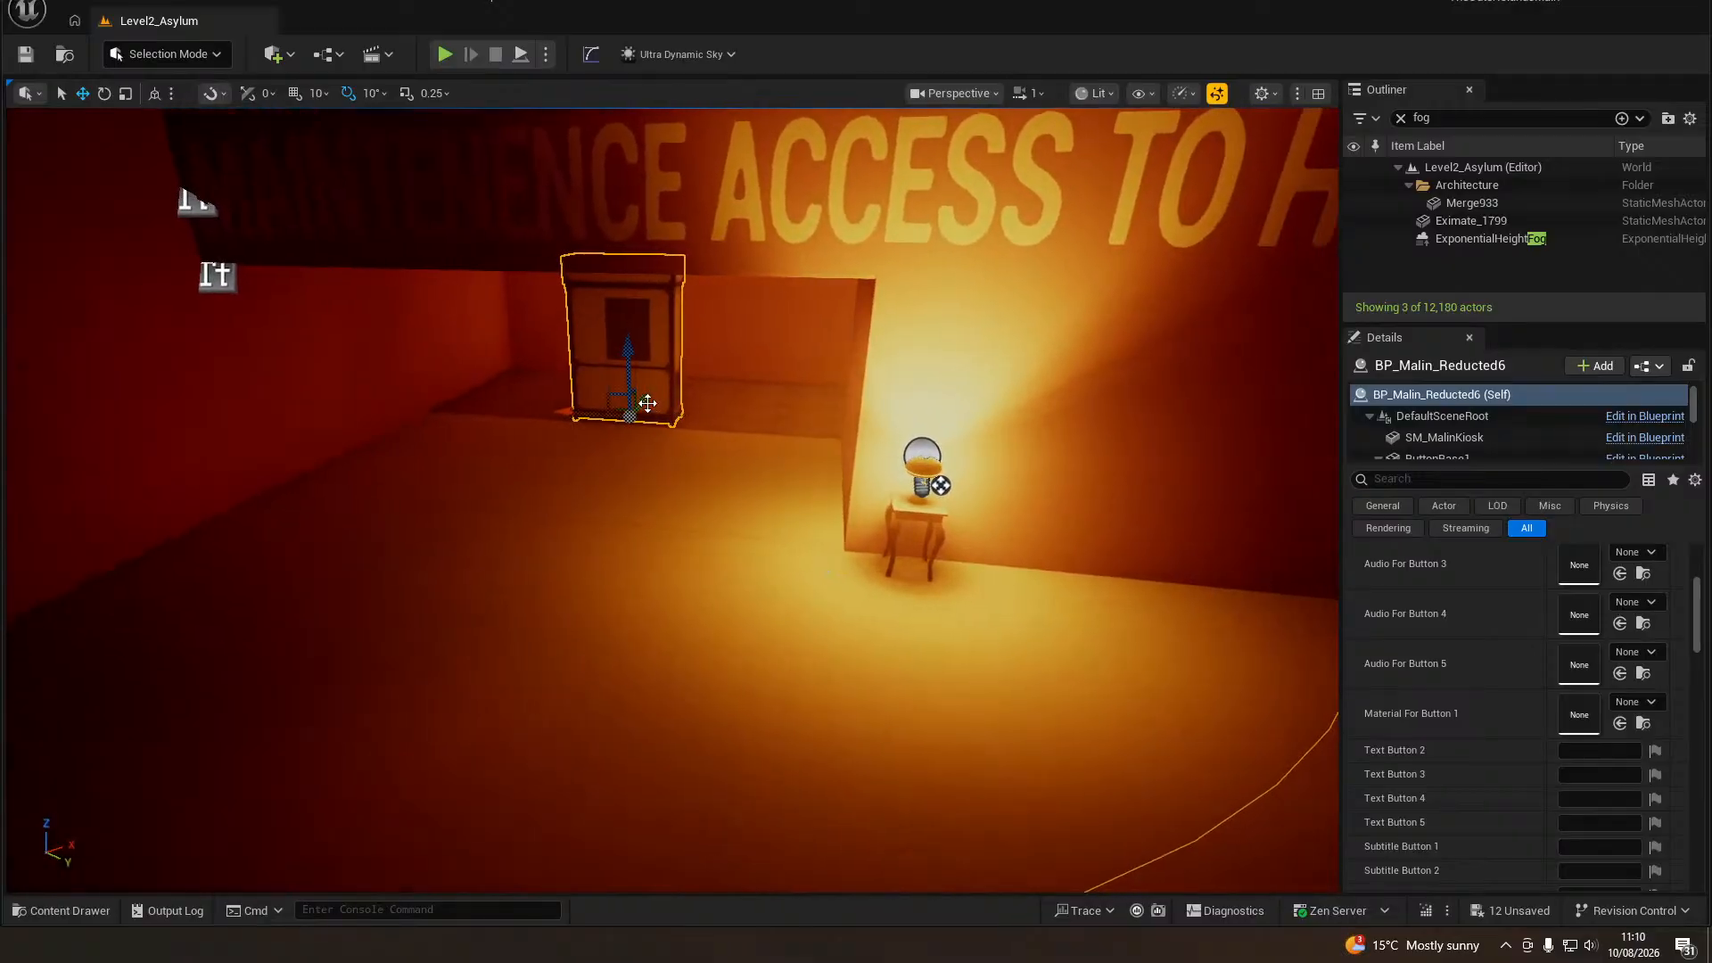
{"action": "left_click_drag", "start_coordinate": [648, 403], "coordinate": [568, 476]}
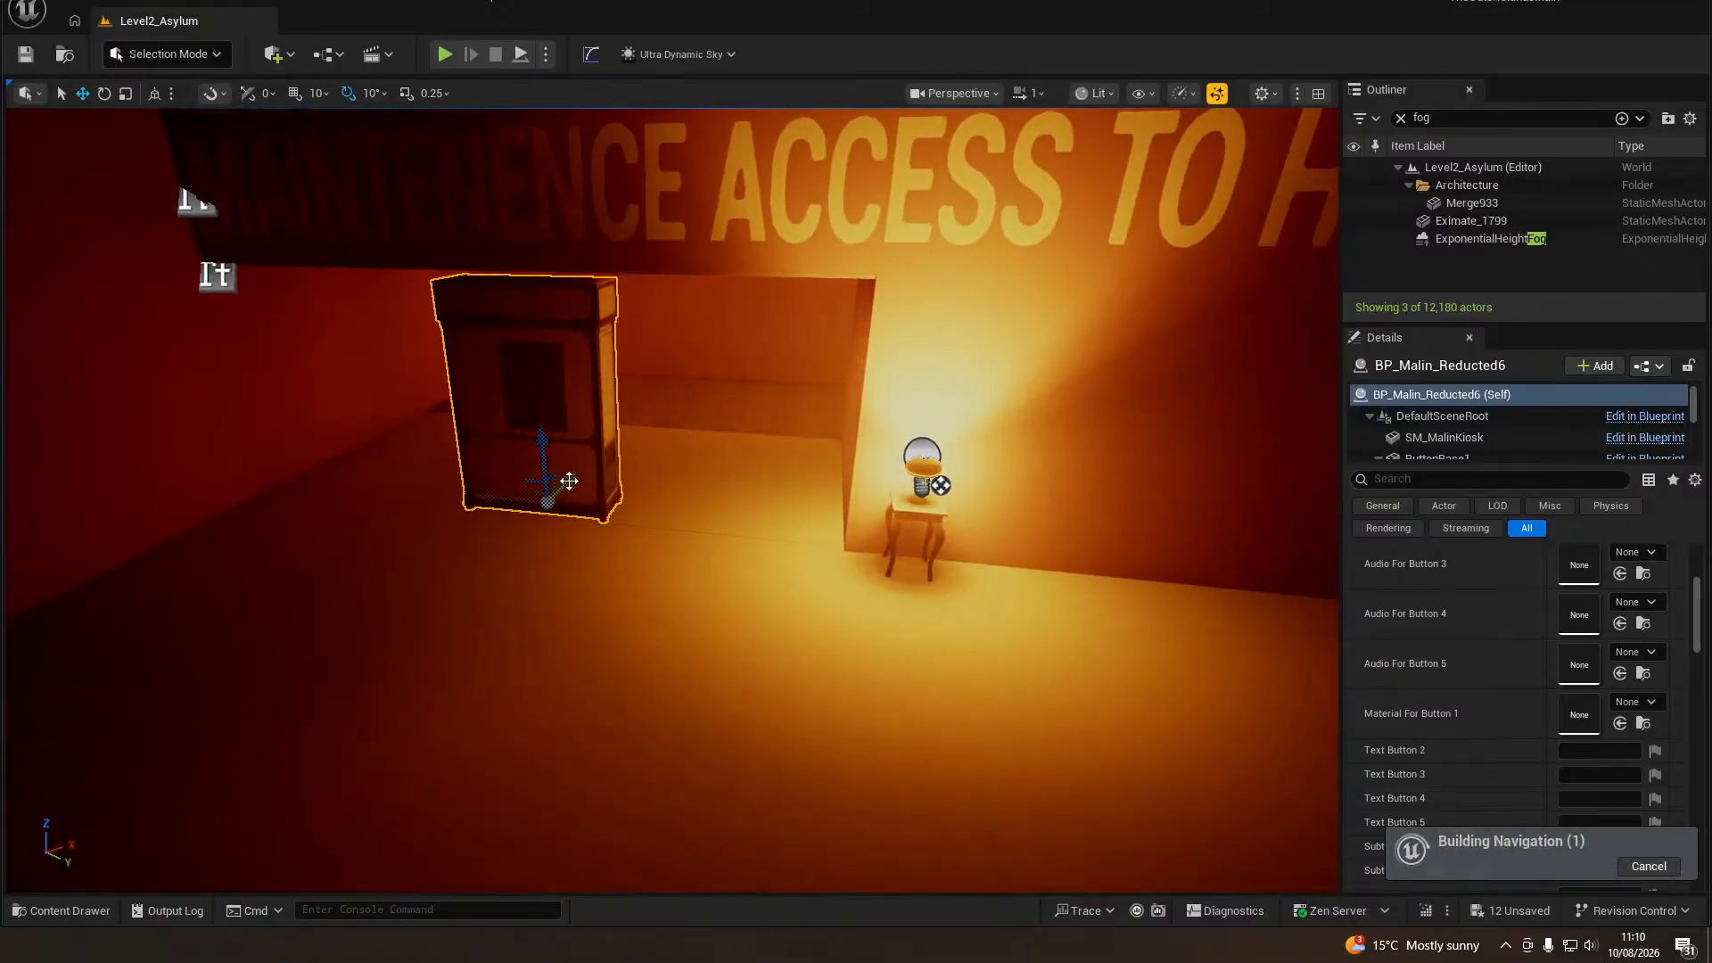
{"action": "left_click_drag", "start_coordinate": [539, 545], "coordinate": [592, 565]}
{"action": "key", "text": "a"}
{"action": "mouse_move", "coordinate": [592, 565]}
{"action": "right_mouse_down"}
{"action": "mouse_move", "coordinate": [563, 537]}
{"action": "mouse_move", "coordinate": [528, 538]}
{"action": "mouse_move", "coordinate": [651, 570]}
{"action": "mouse_move", "coordinate": [647, 526]}
{"action": "mouse_move", "coordinate": [590, 576]}
{"action": "right_mouse_up"}
{"action": "key", "text": "d"}
{"action": "key", "text": "w"}
{"action": "key", "text": "w"}
{"action": "key", "text": "w"}
{"action": "left_click_drag", "start_coordinate": [575, 777], "coordinate": [563, 794]}
{"action": "right_click_drag", "start_coordinate": [656, 740], "coordinate": [666, 733]}
{"action": "key", "text": "s"}
{"action": "right_click", "coordinate": [666, 733]}
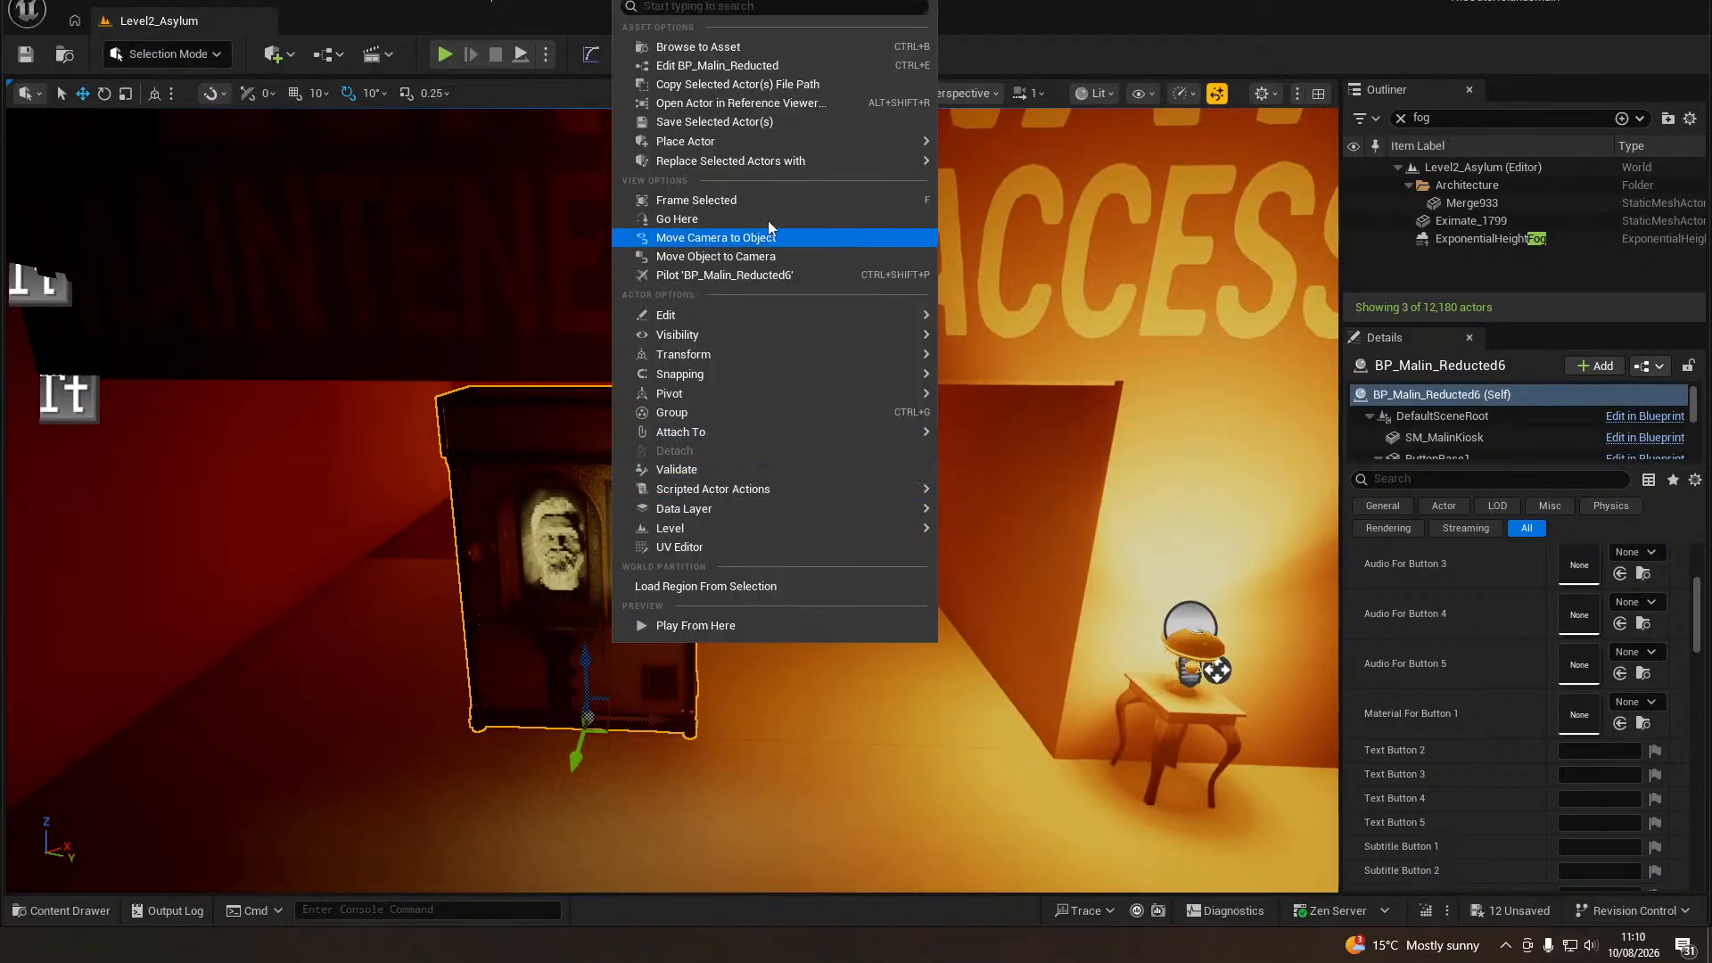
Clear the Outliner's "fog" filter and browse to the MalinKiosk folder for the selected BP_Malin_Reducted6 kiosk actor.
{"action": "mouse_move", "coordinate": [773, 163]}
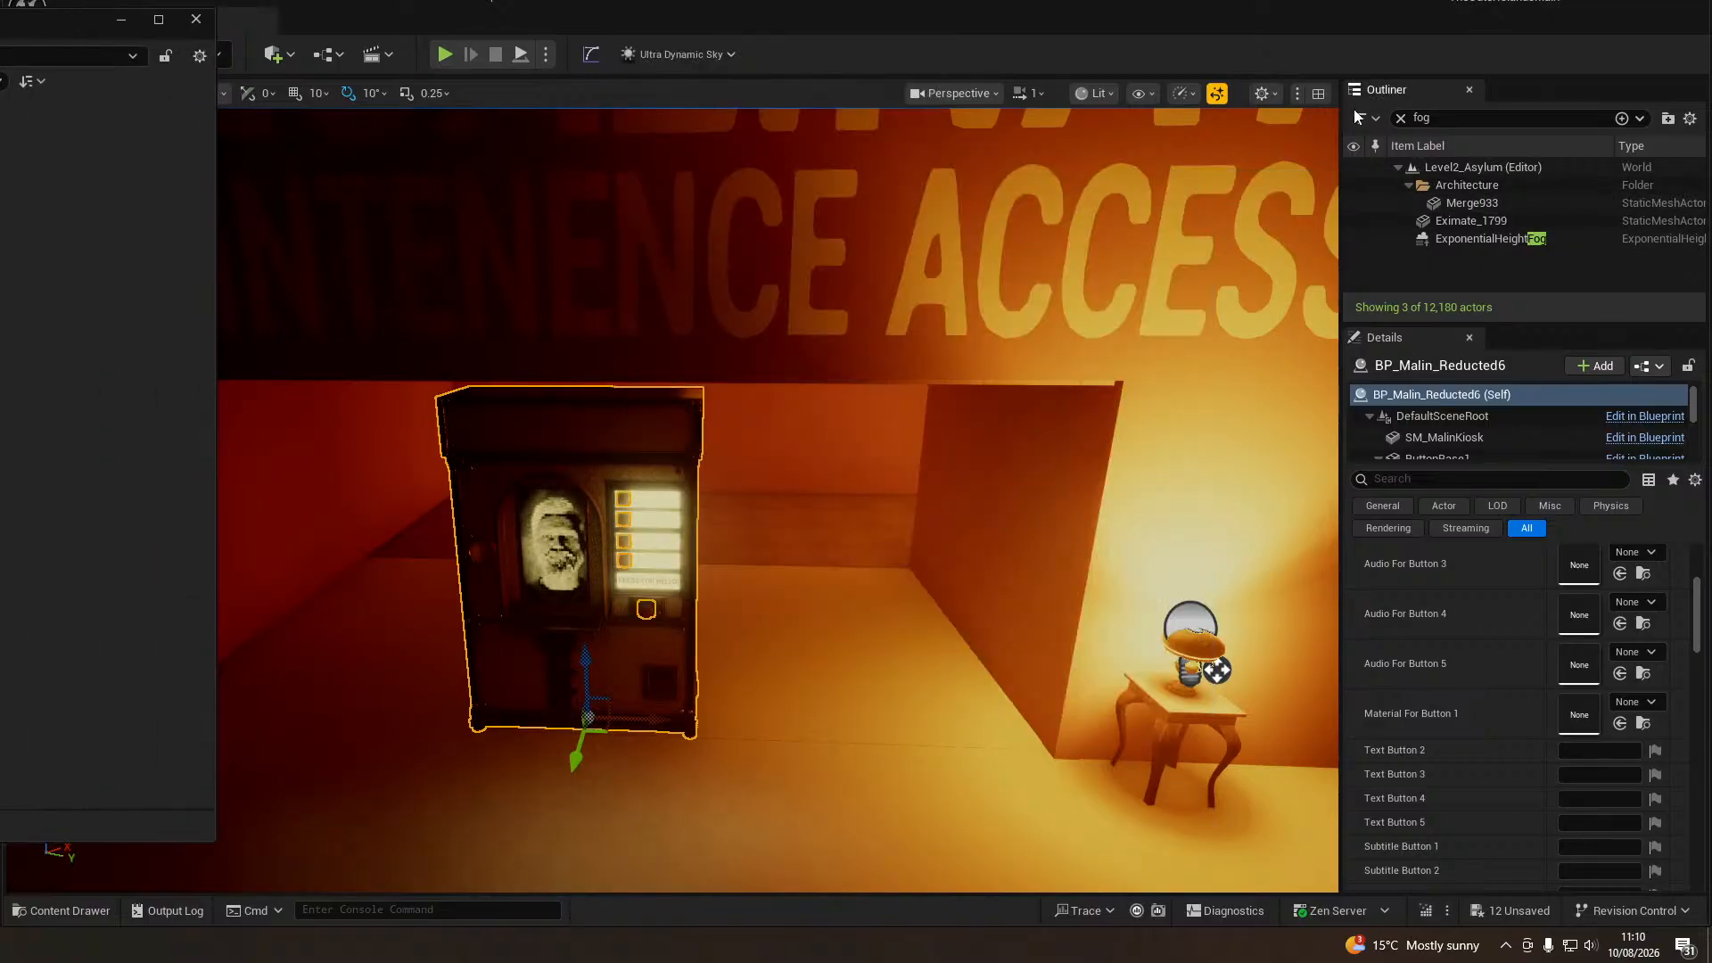
{"action": "left_click", "coordinate": [1400, 118]}
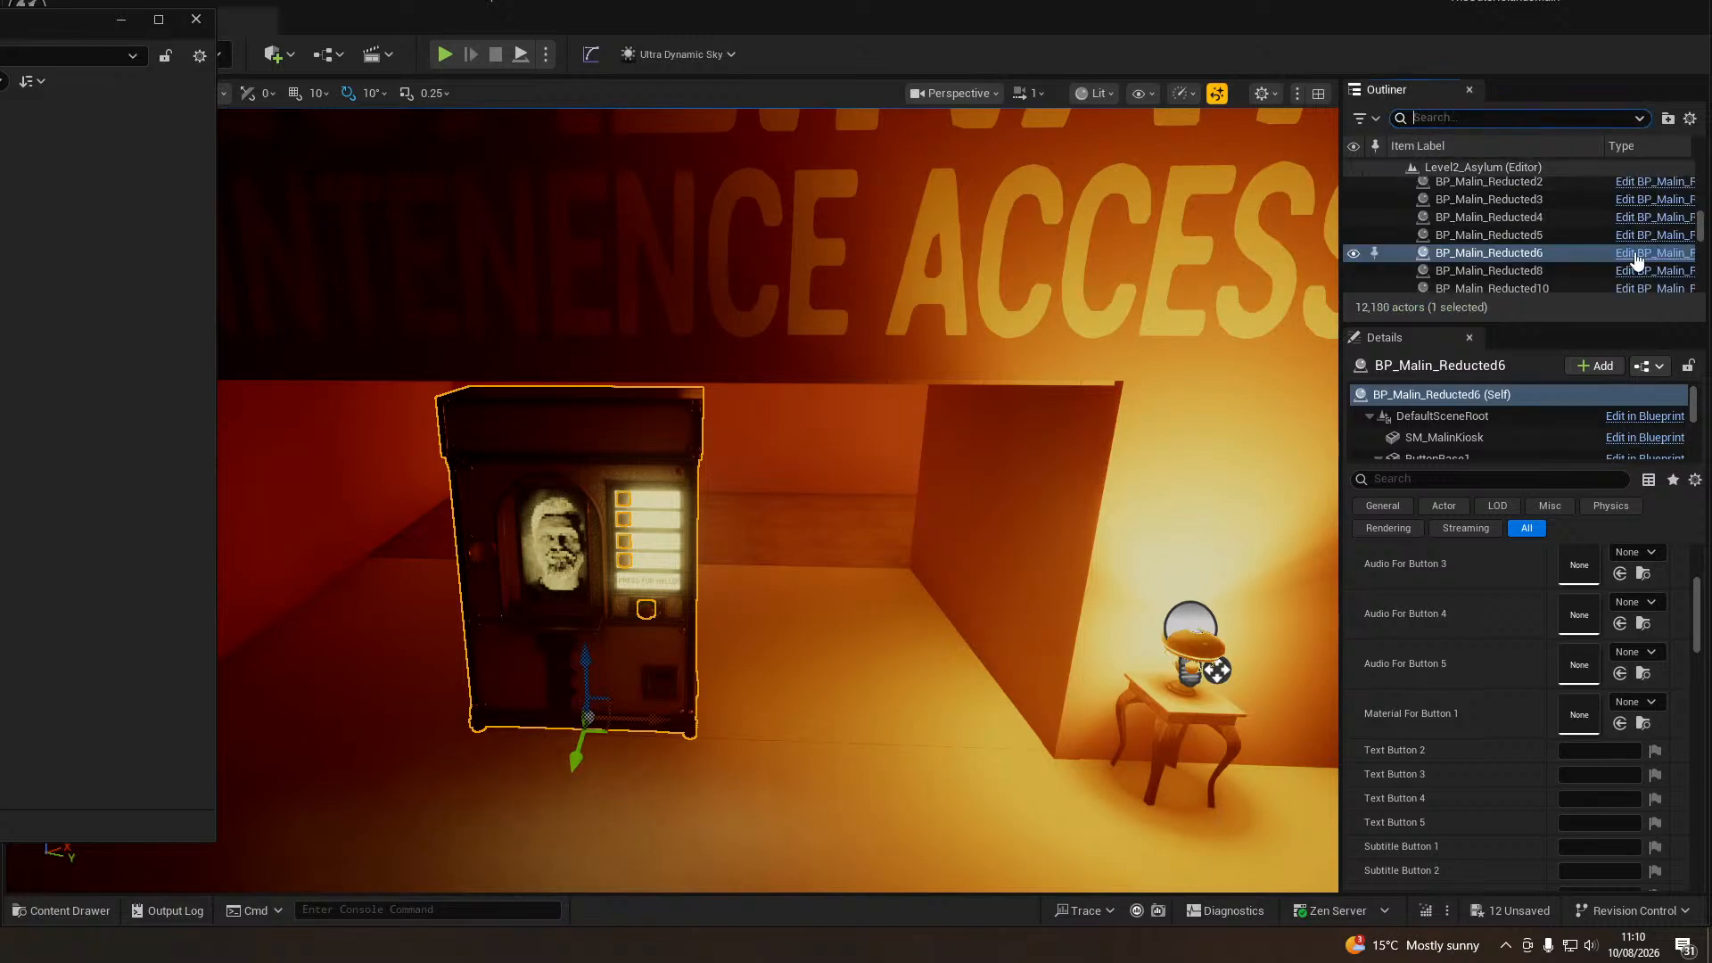
{"action": "right_click", "coordinate": [1636, 257]}
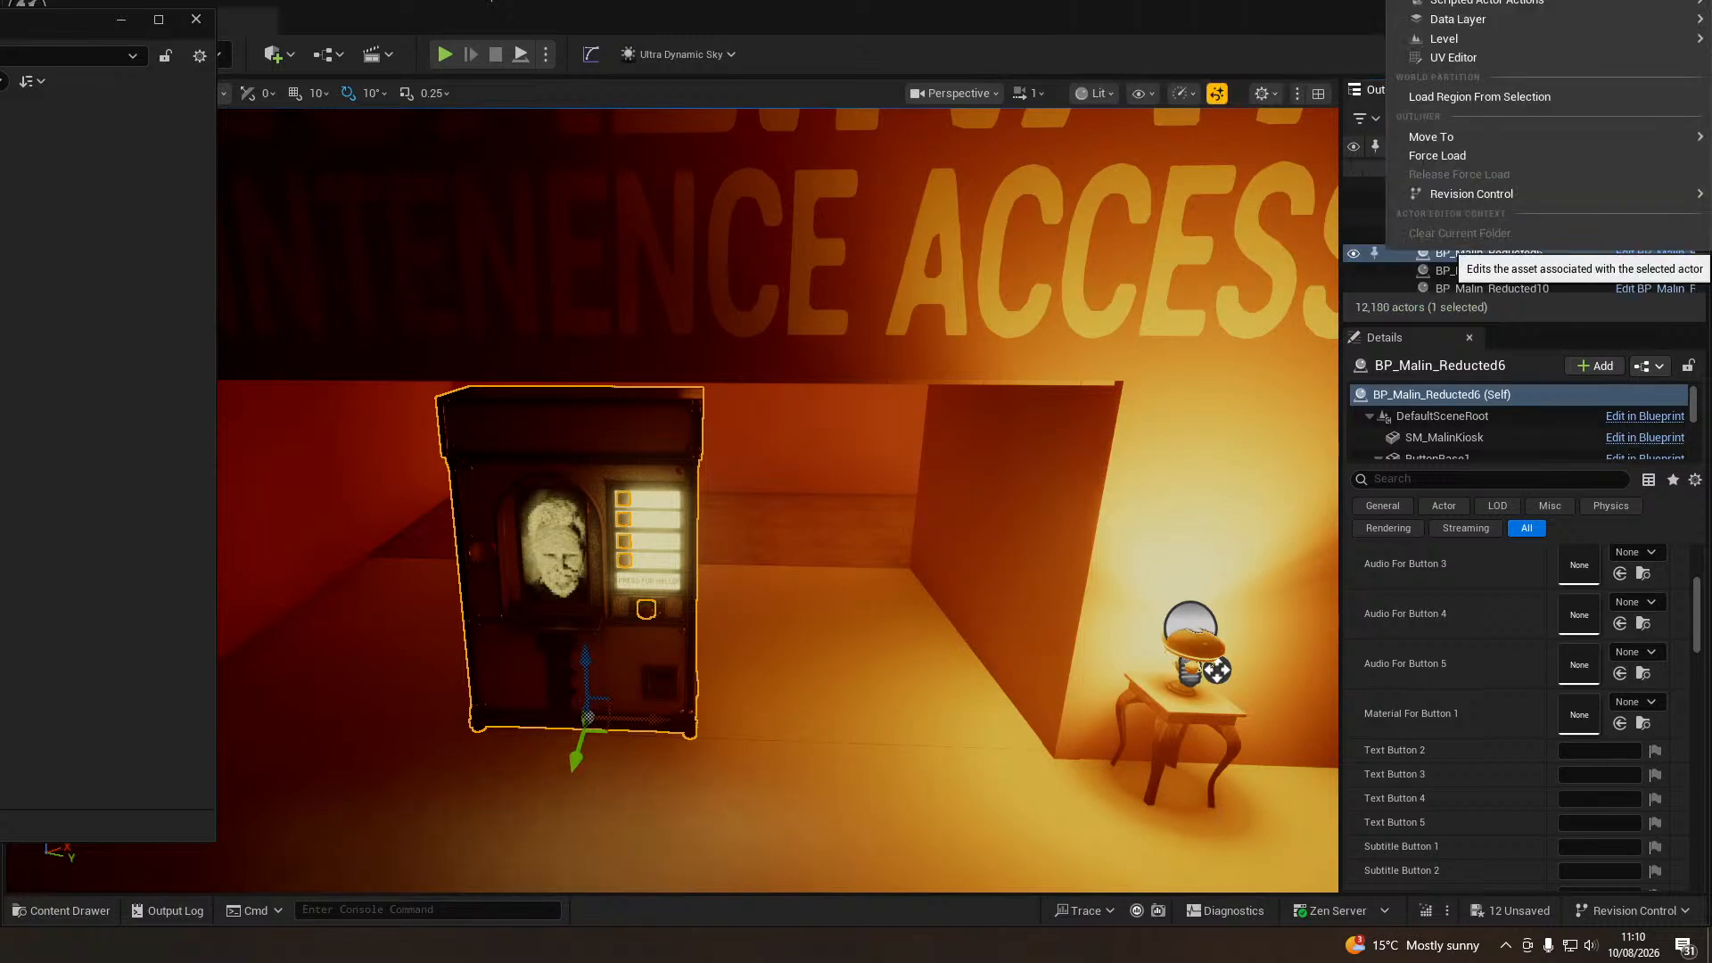
{"action": "left_click", "coordinate": [1480, 2]}
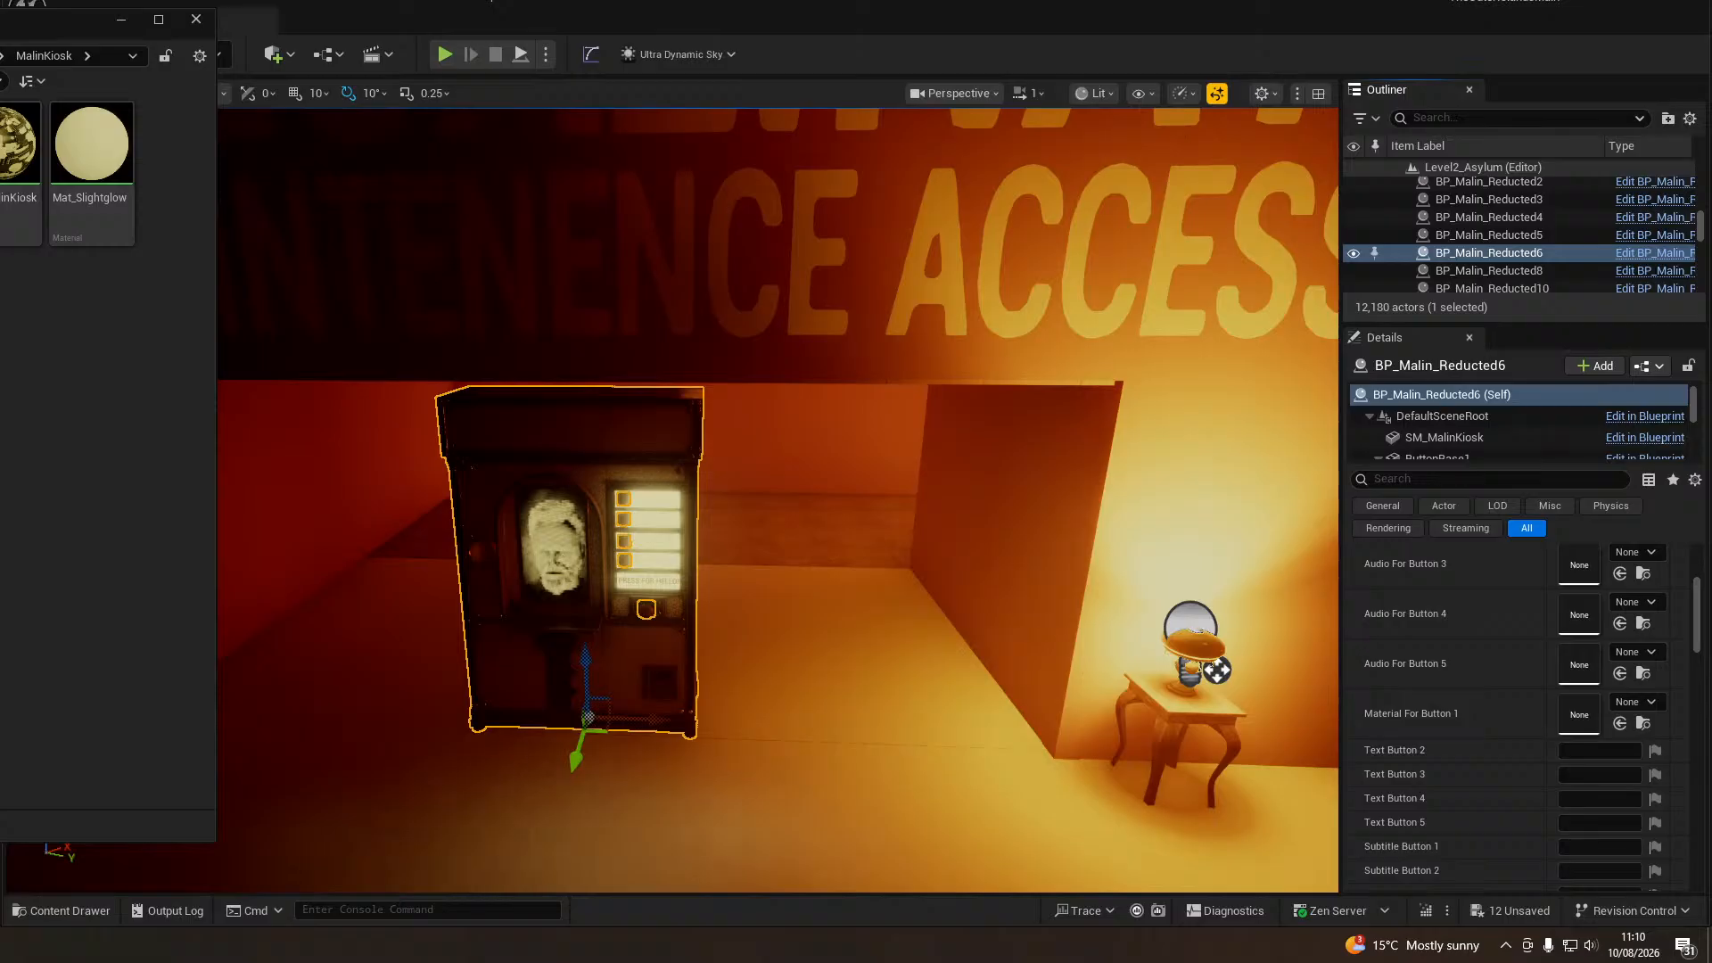
{"action": "left_click_drag", "start_coordinate": [2, 19], "coordinate": [76, 51]}
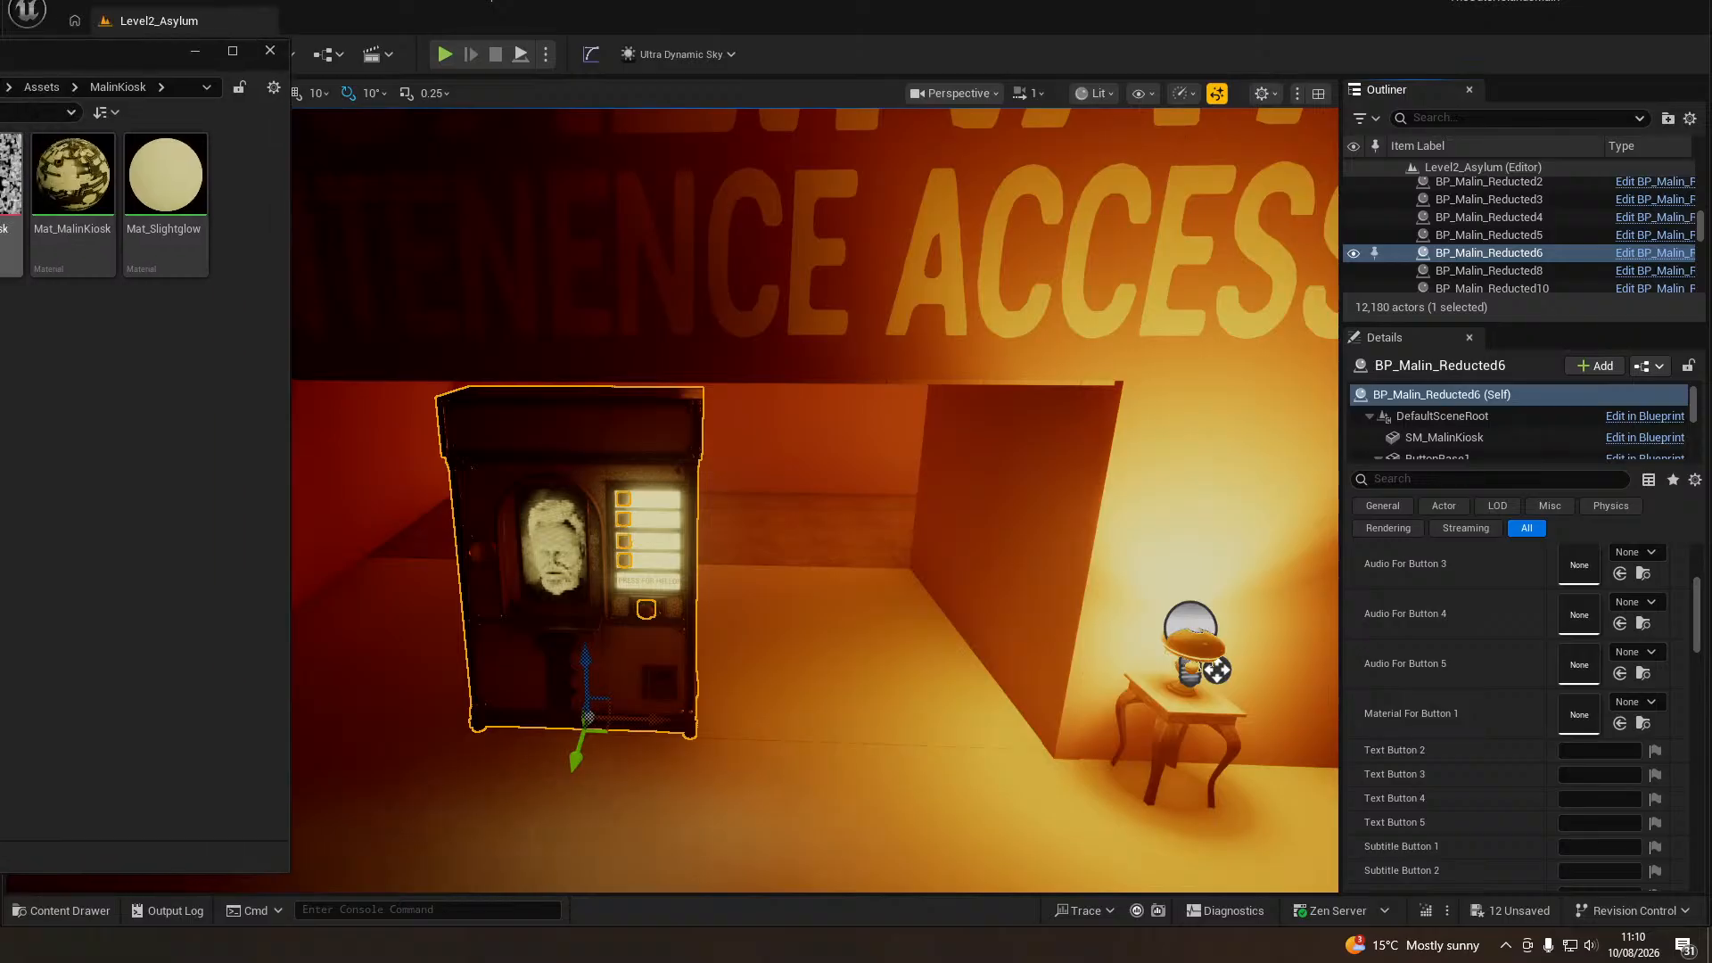
Replace the selected BP_Malin_Reducted6 kiosk in the level with the BP_Malin_ReductedVocoder Blueprint and move the asset browser out of the way.
{"action": "right_click", "coordinate": [584, 571]}
{"action": "mouse_move", "coordinate": [777, 81]}
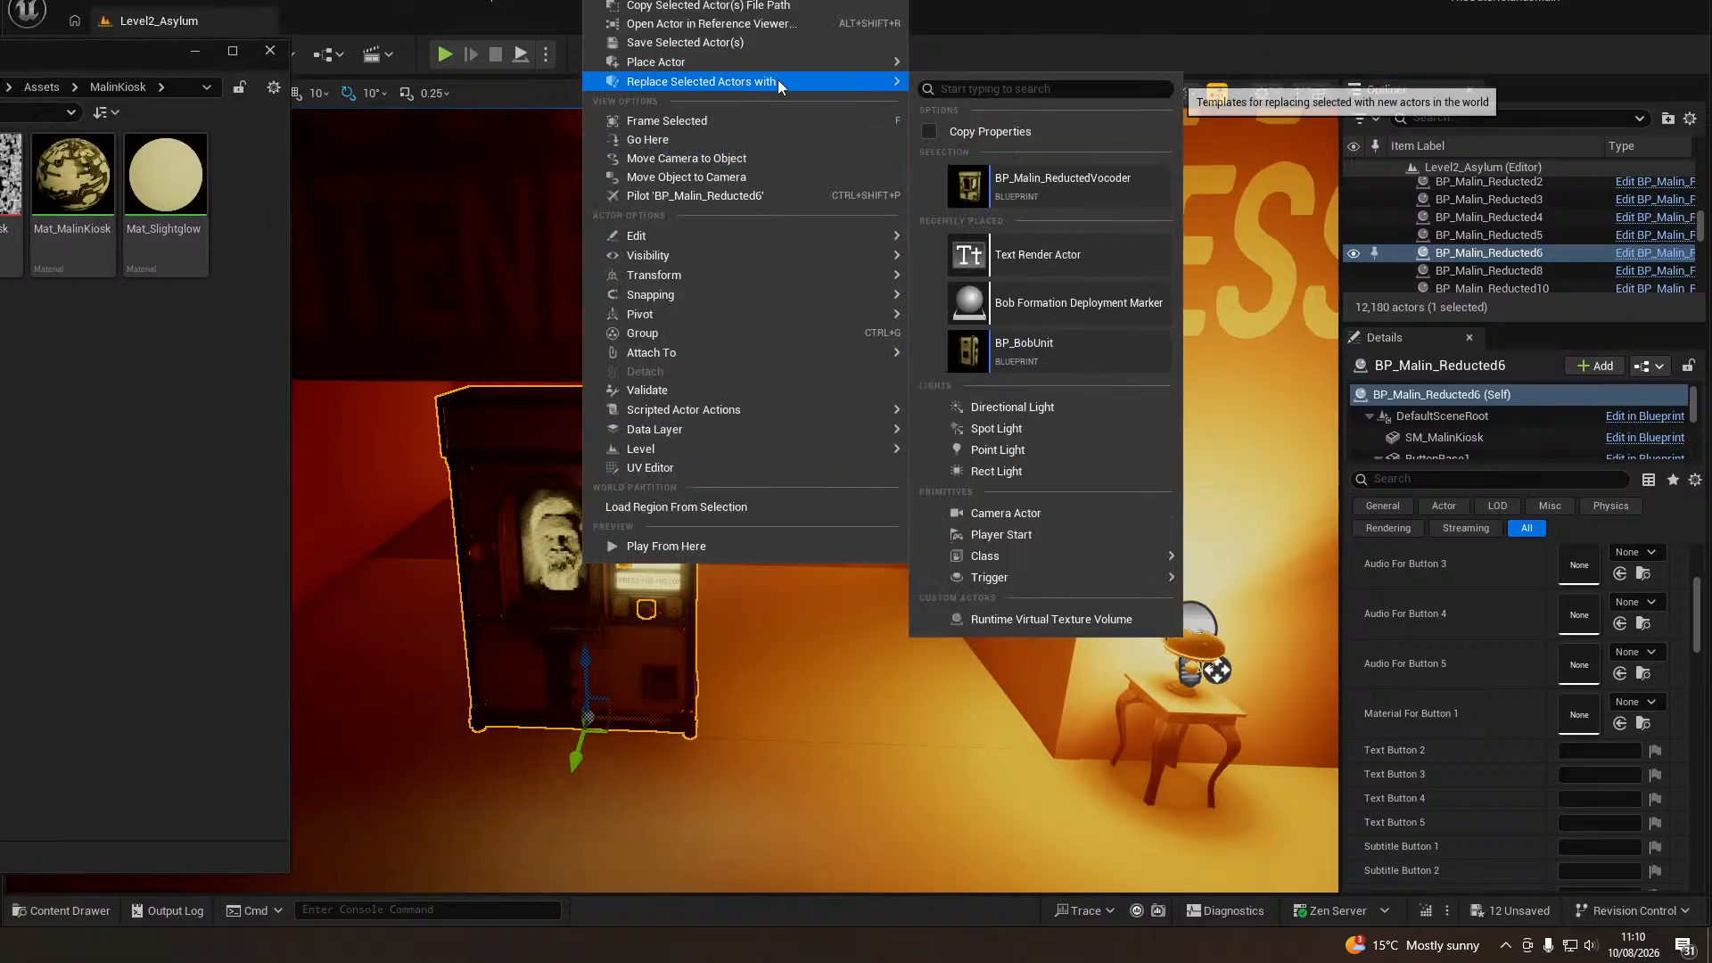
{"action": "left_click", "coordinate": [1058, 179]}
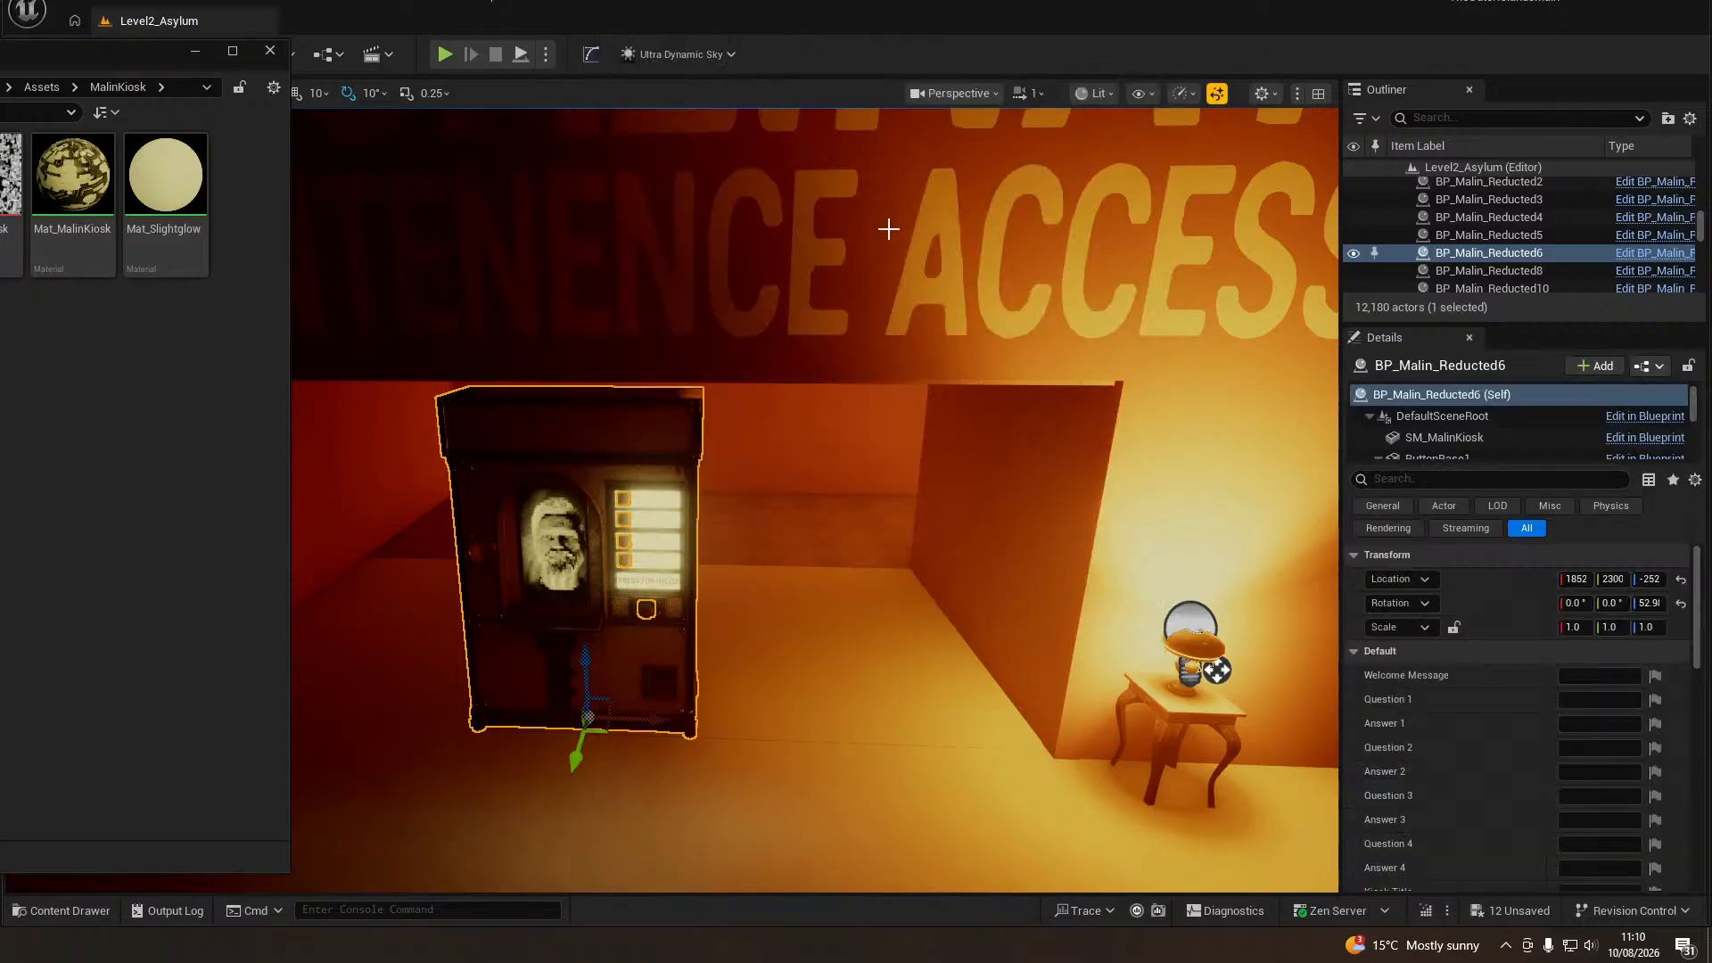
{"action": "left_click_drag", "start_coordinate": [75, 55], "coordinate": [0, 54]}
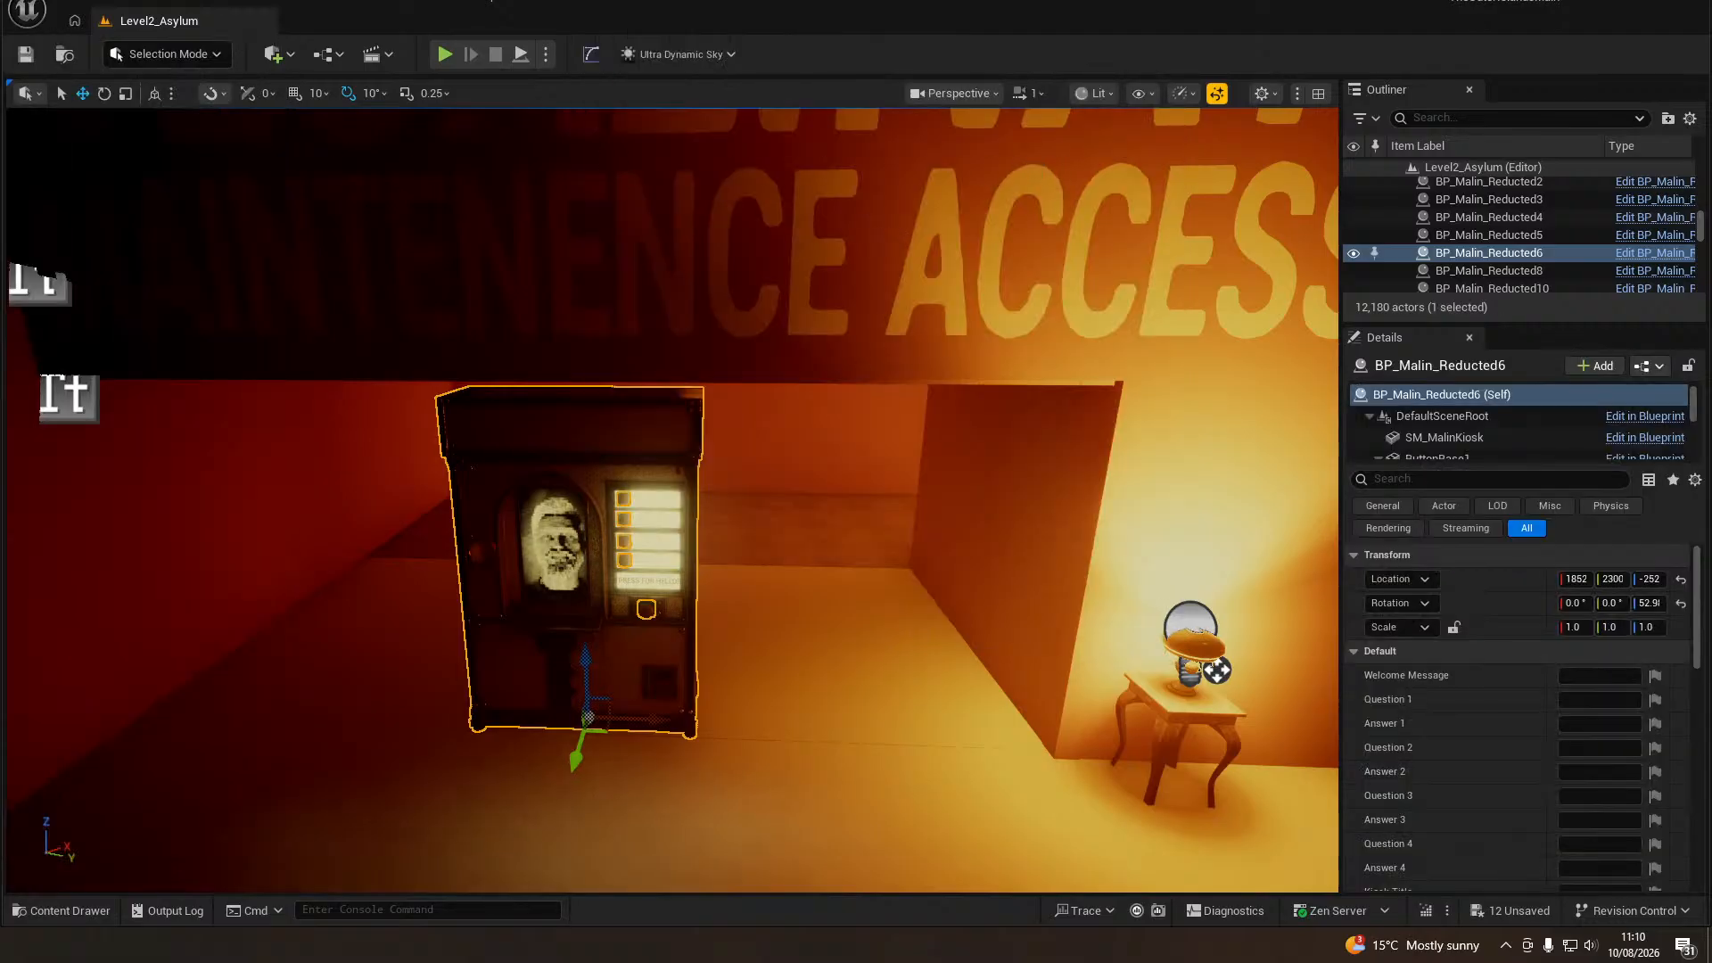
Set the replaced kiosk's Kiosk Title to "UNIT 6".
{"action": "scroll", "coordinate": [1459, 758], "scroll_direction": "down", "scroll_amount": 2}
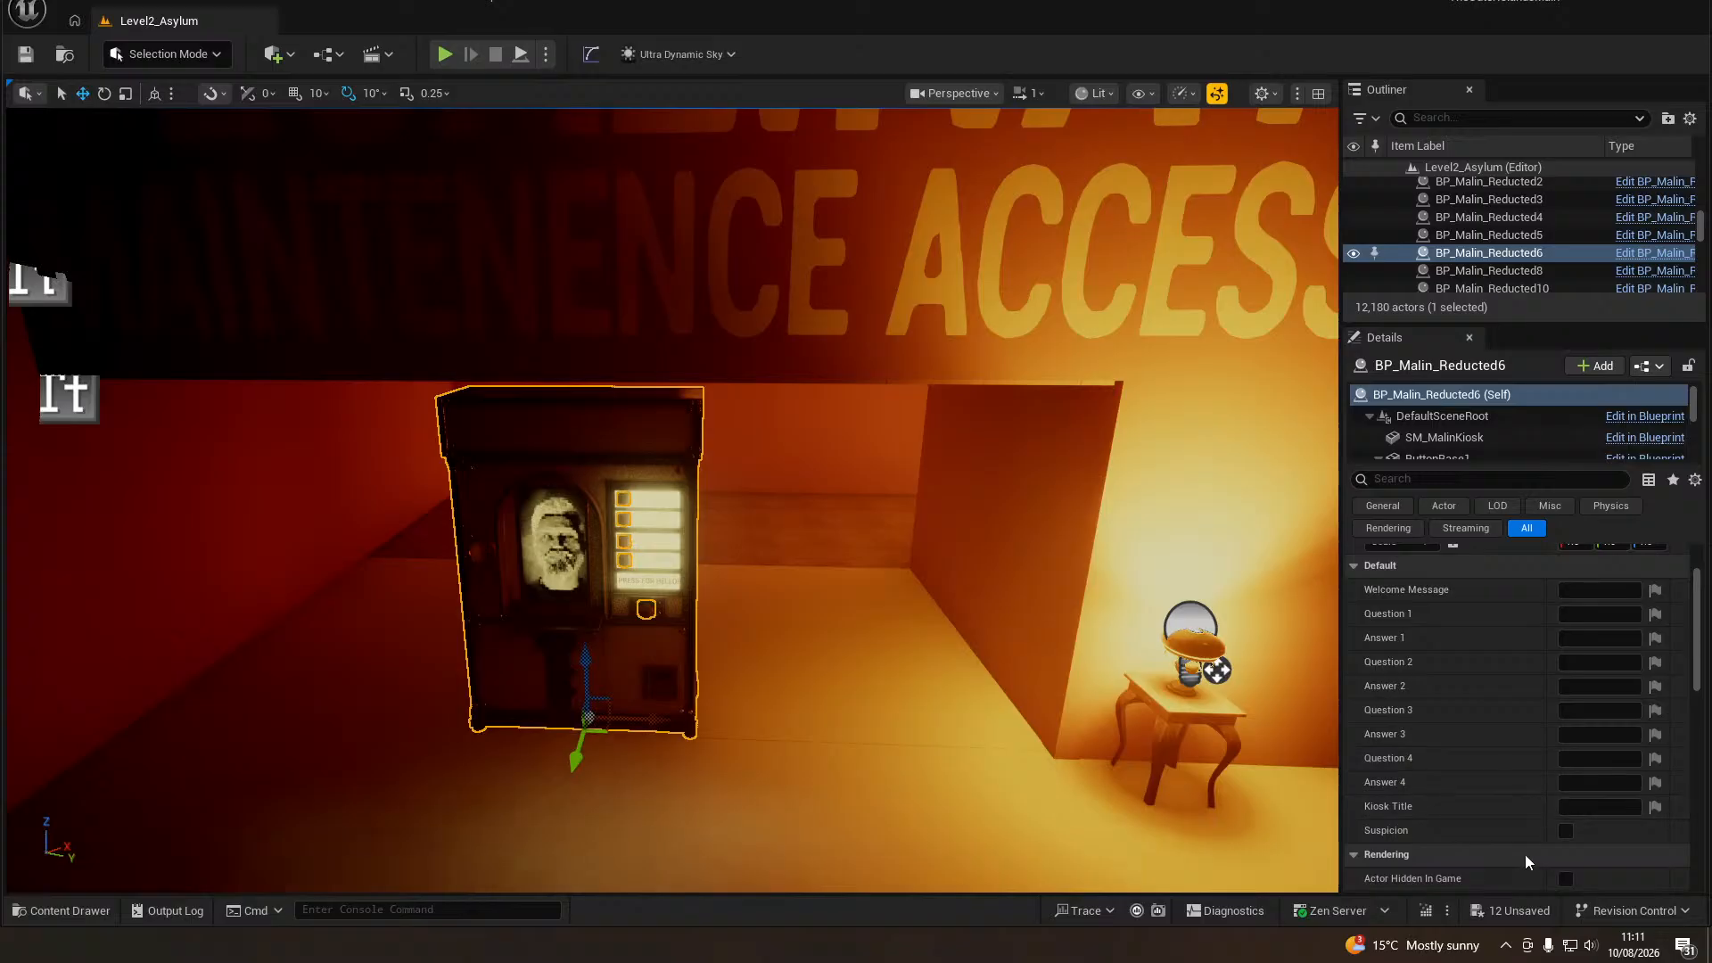
{"action": "left_click", "coordinate": [1578, 807]}
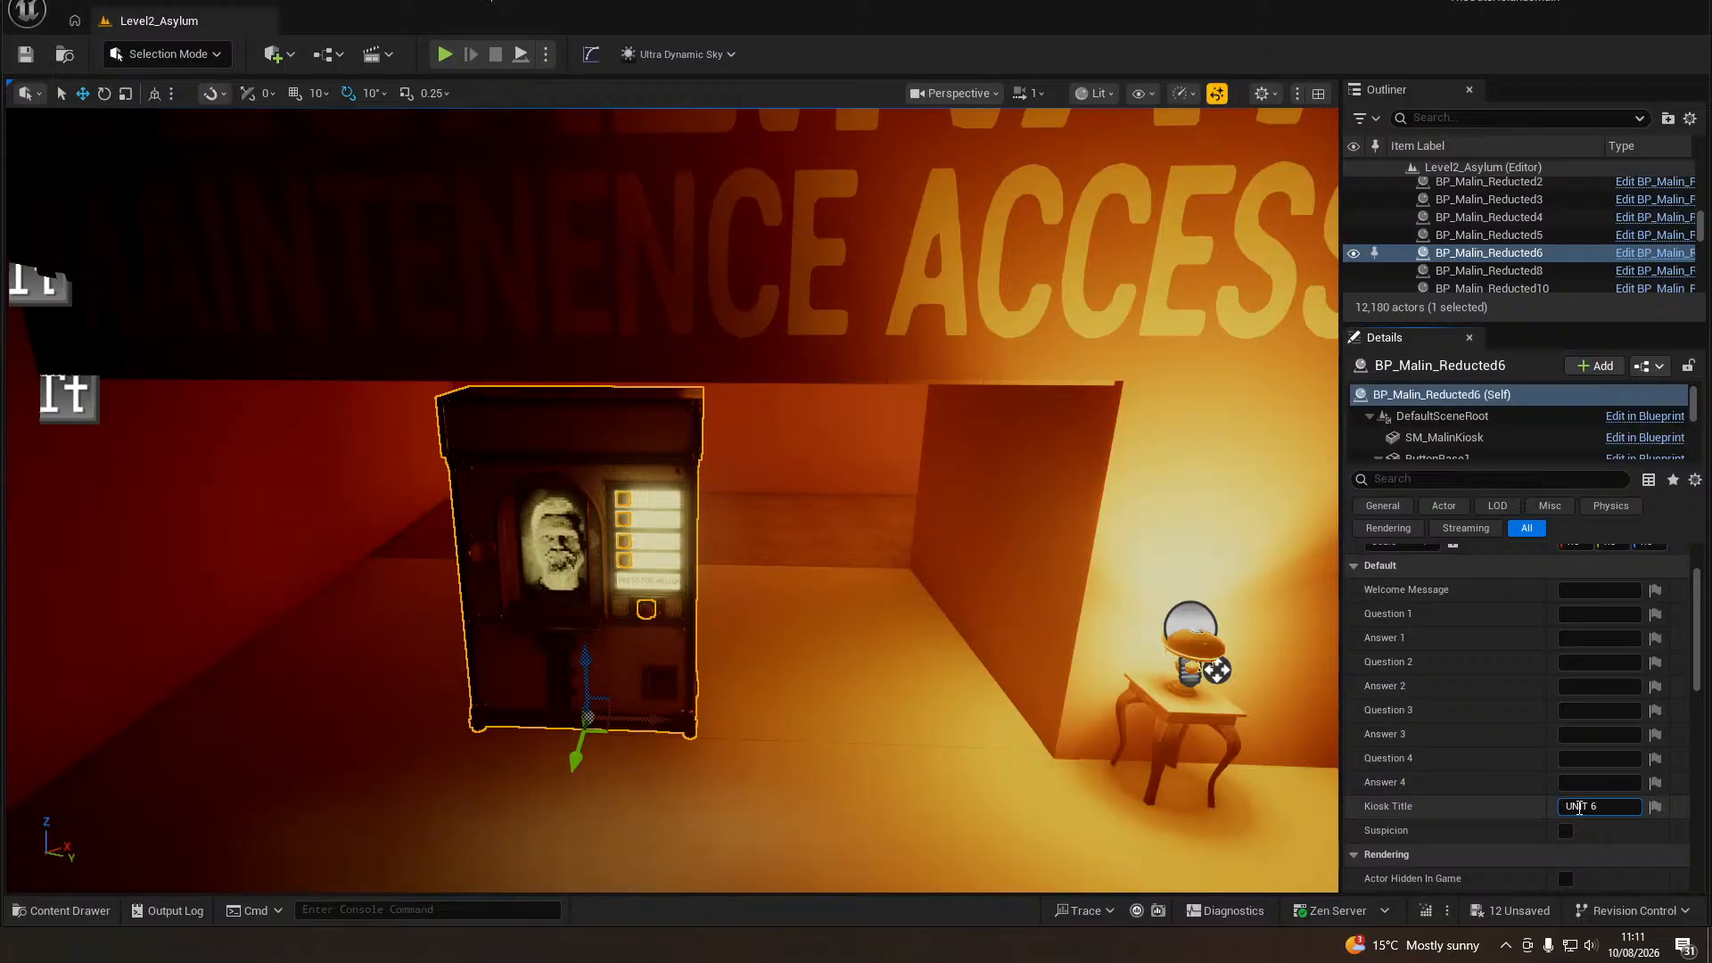
{"action": "key", "text": "Return"}
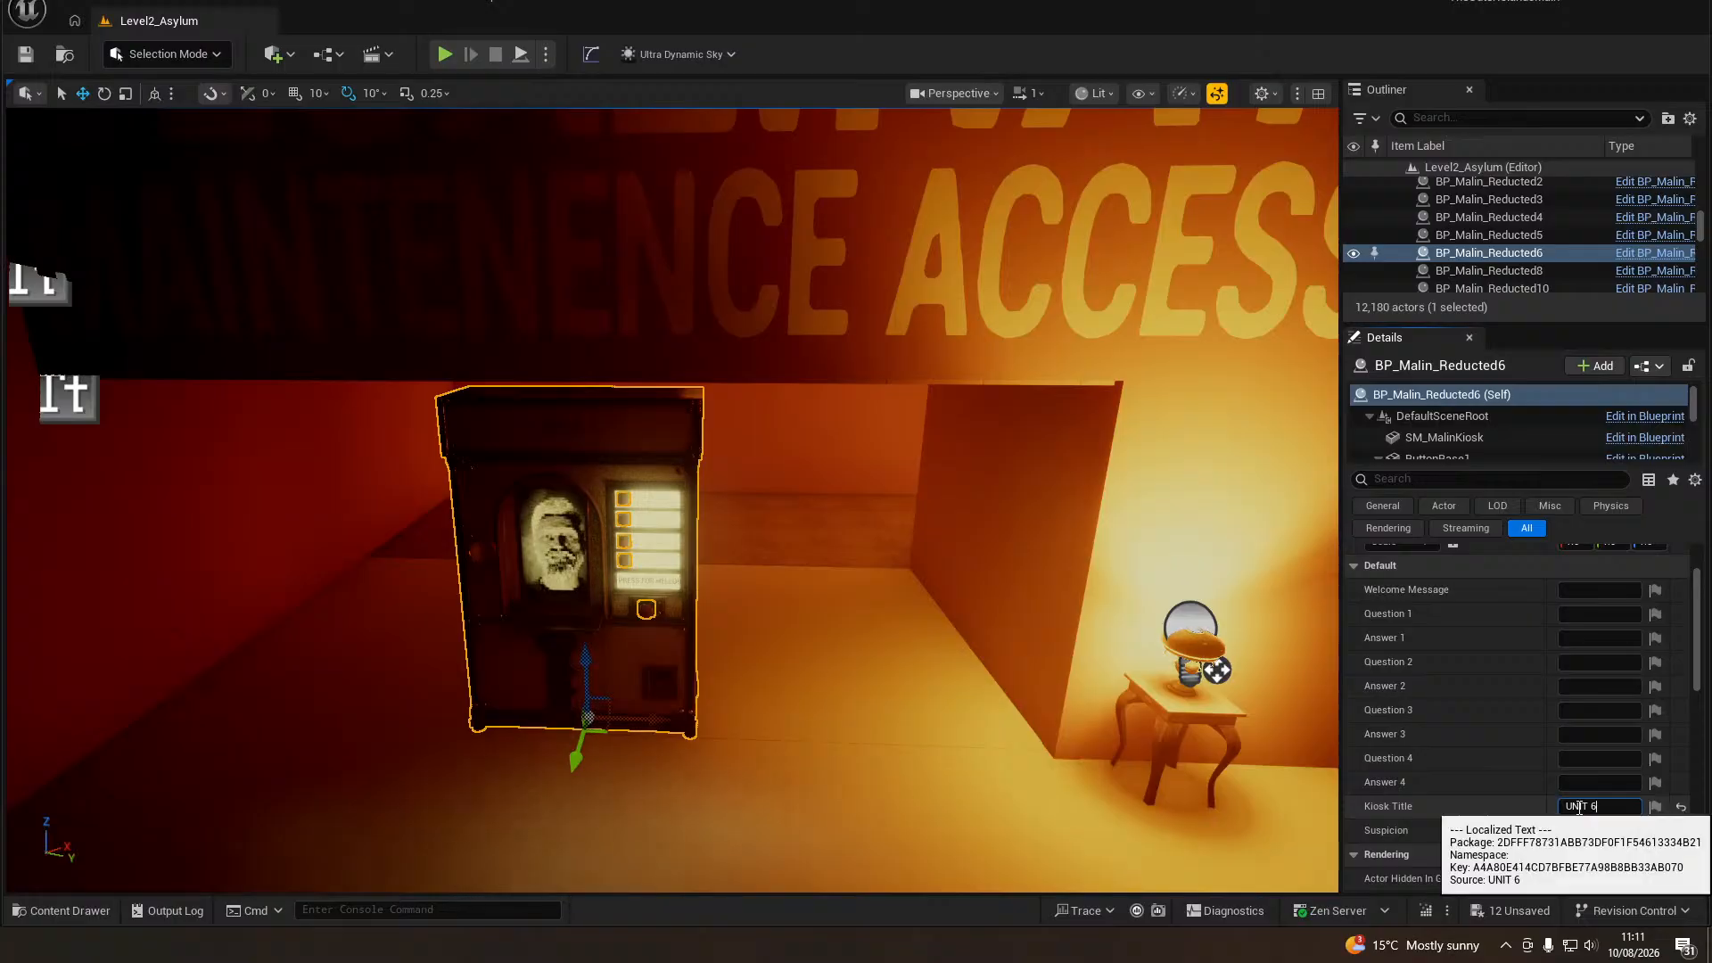
{"action": "scroll", "coordinate": [1509, 671], "scroll_direction": "up", "scroll_amount": 1}
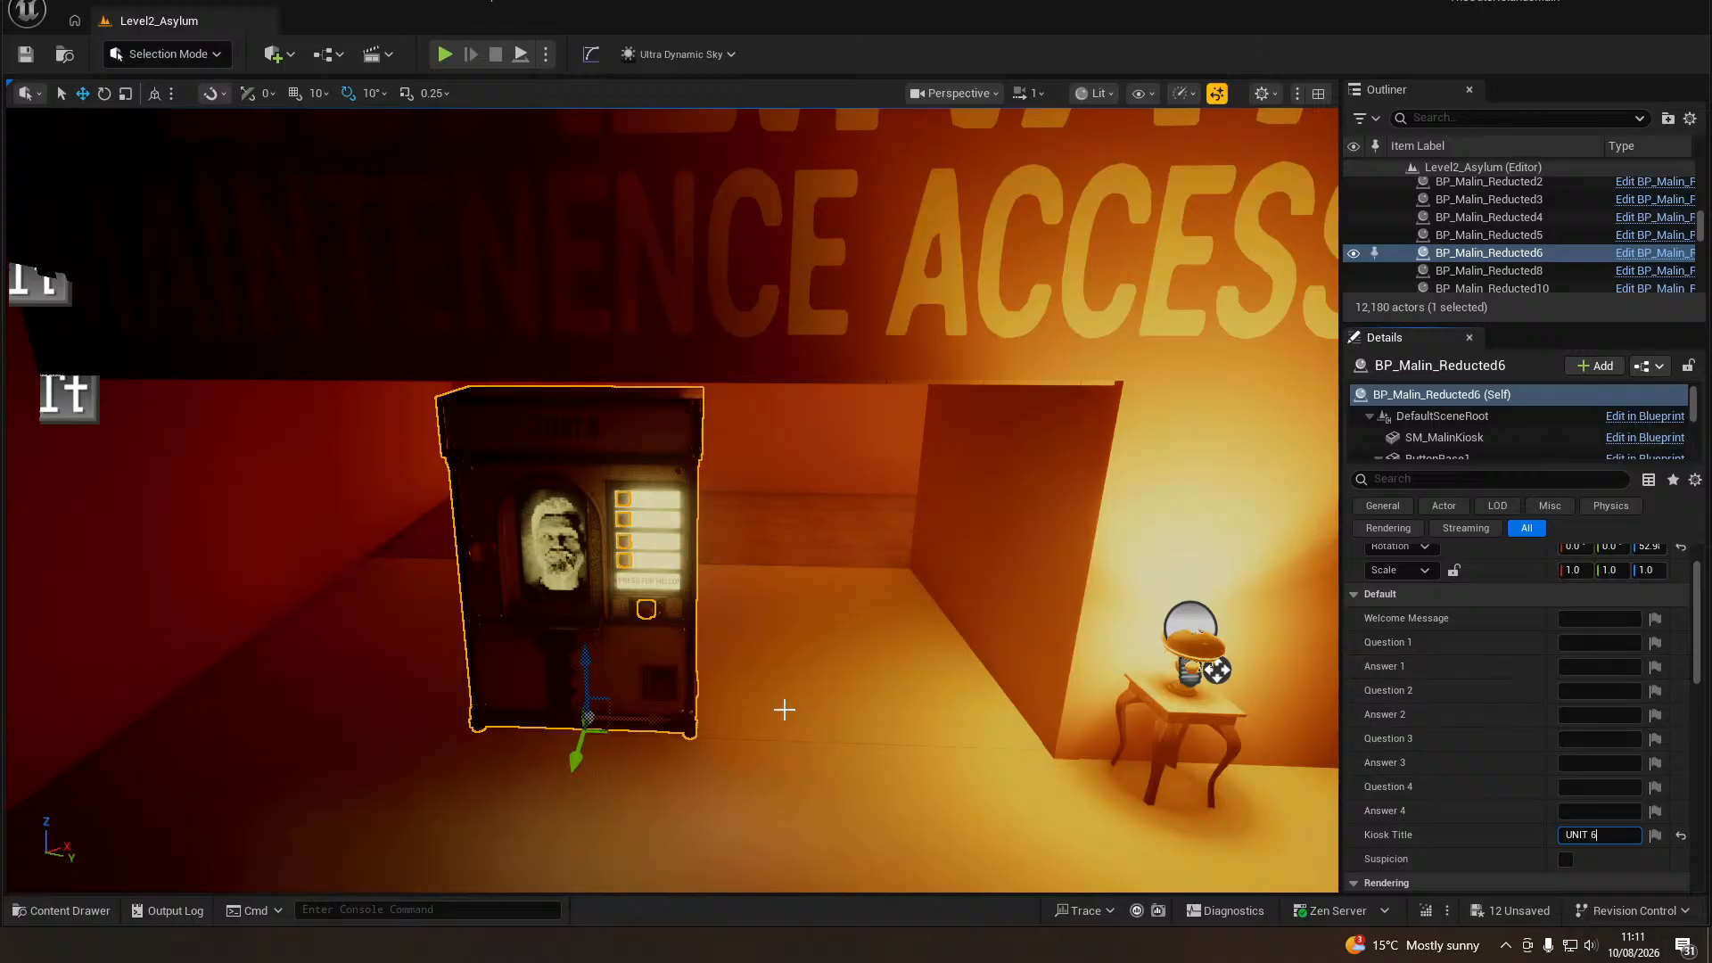
{"action": "right_click_drag", "start_coordinate": [785, 710], "coordinate": [758, 735]}
{"action": "key", "text": "w"}
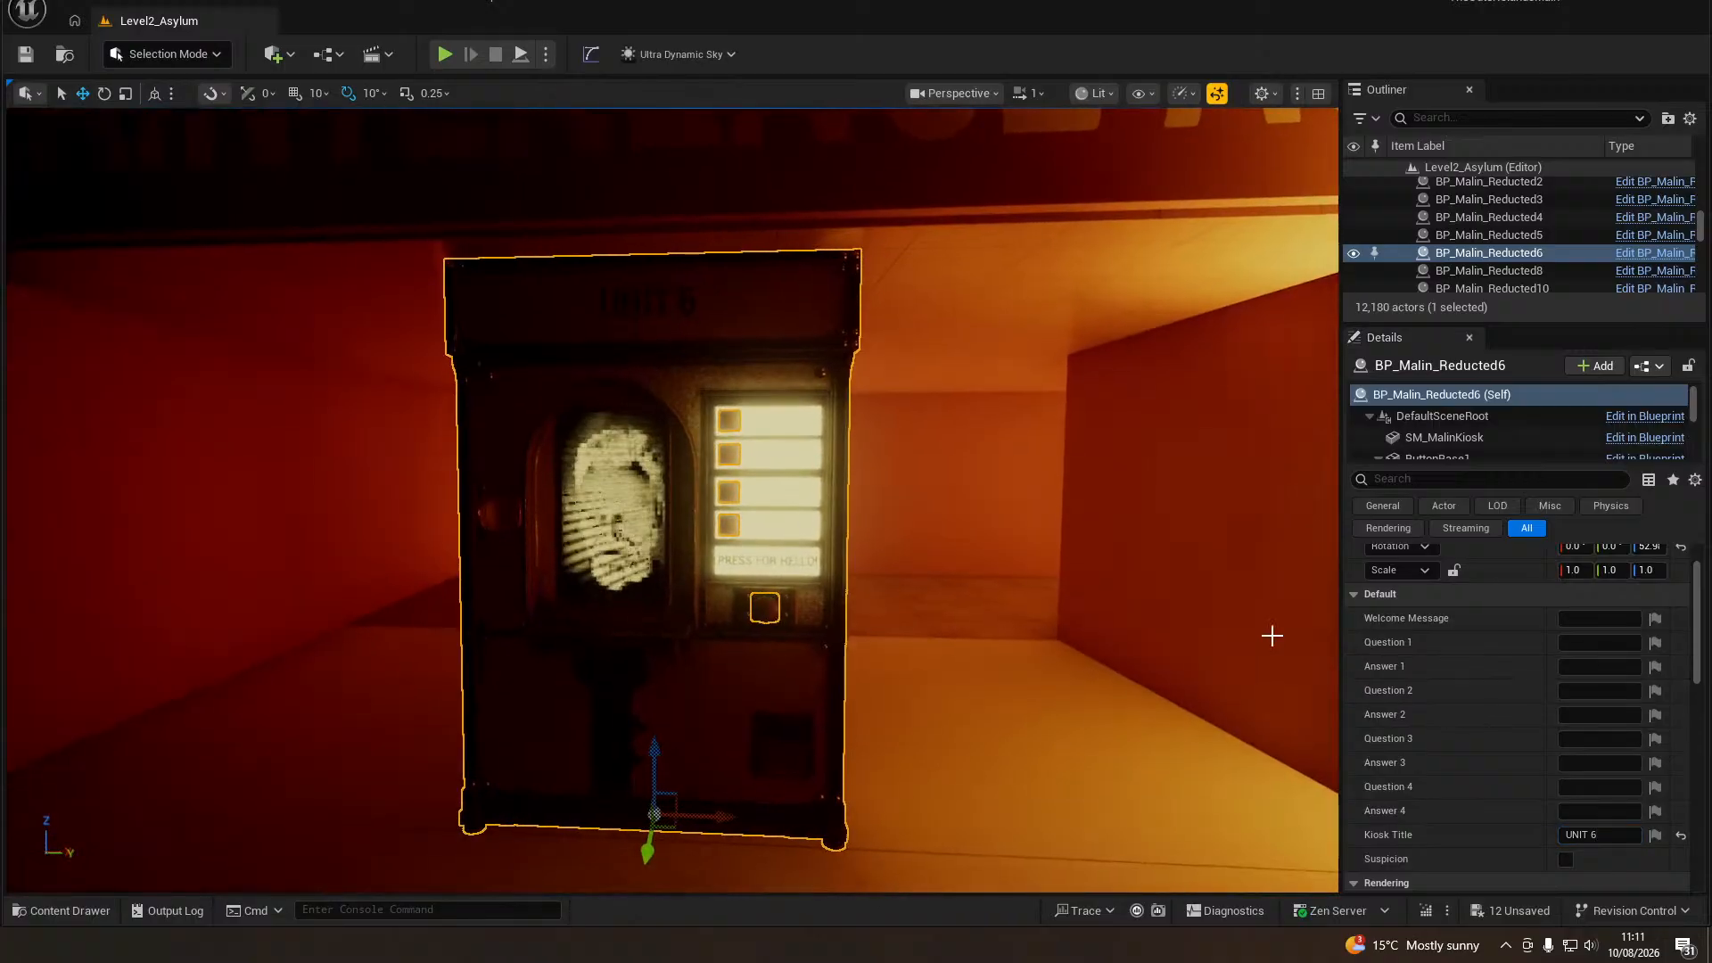
Set the Welcome Message to "A VISITOR. UNIT SIX IS NOT ALONE ANY MORE! HELLO VISITOR. WELCOME TO DESALINATION. IT IS NICE TO SEE A PERSON. HELLO.".
{"action": "left_click", "coordinate": [1580, 617]}
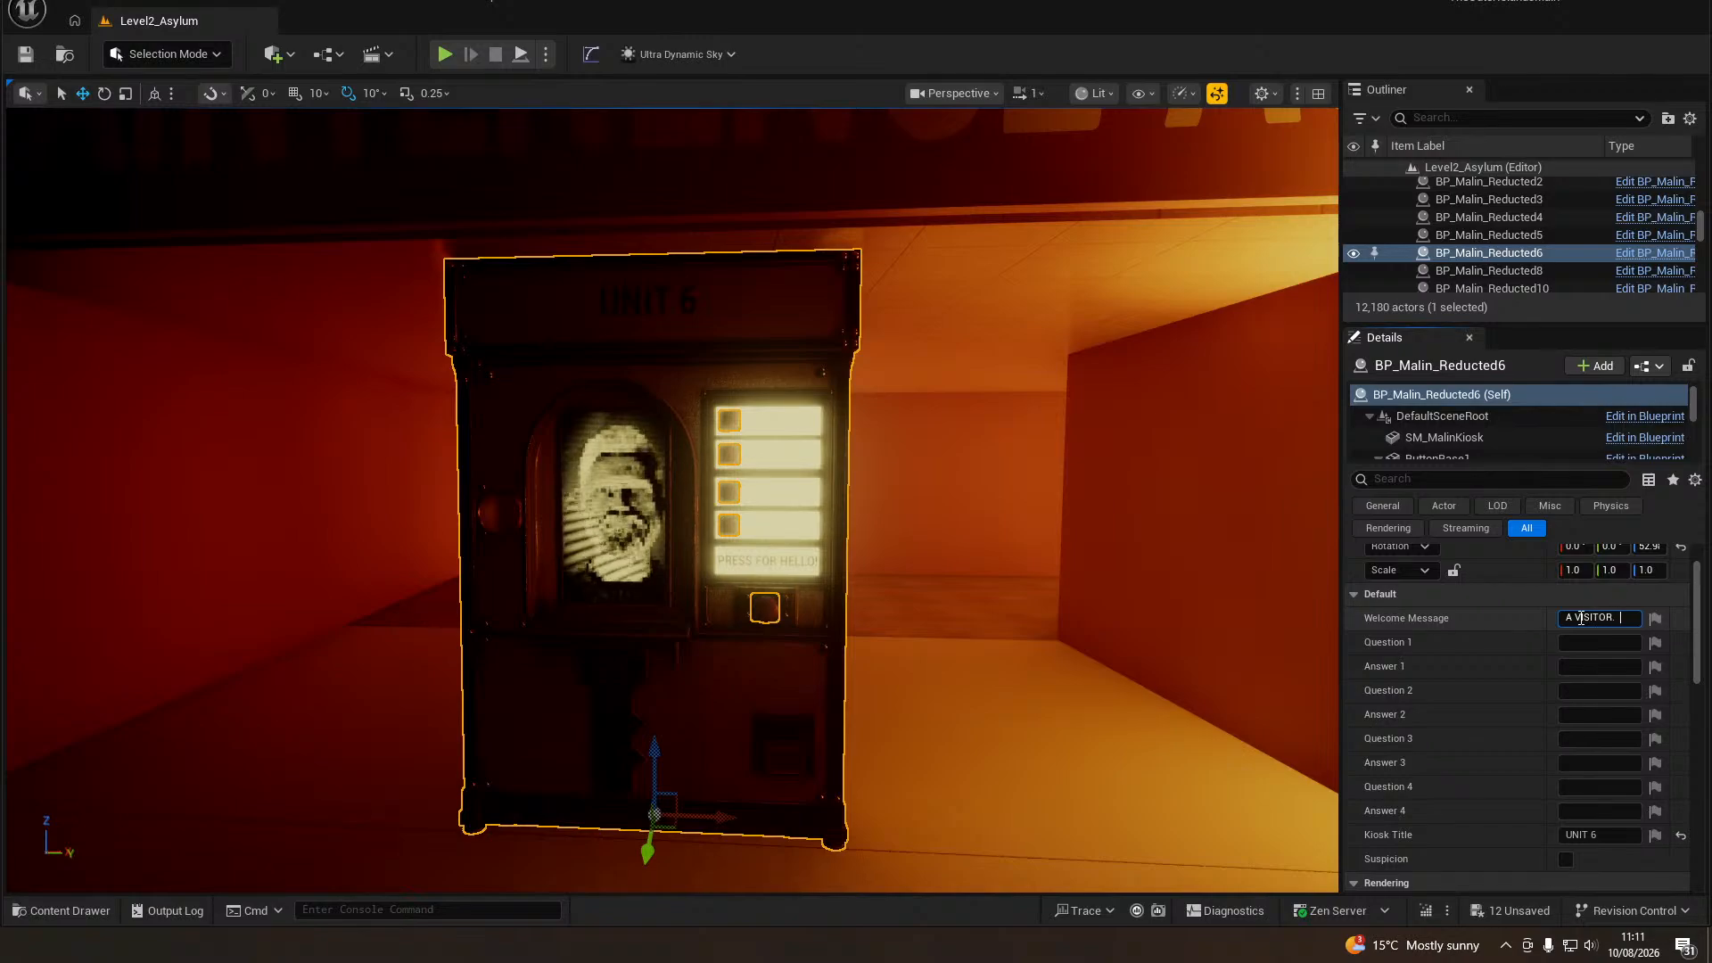
{"action": "type", "text": "A VISITOR. UNIT"}
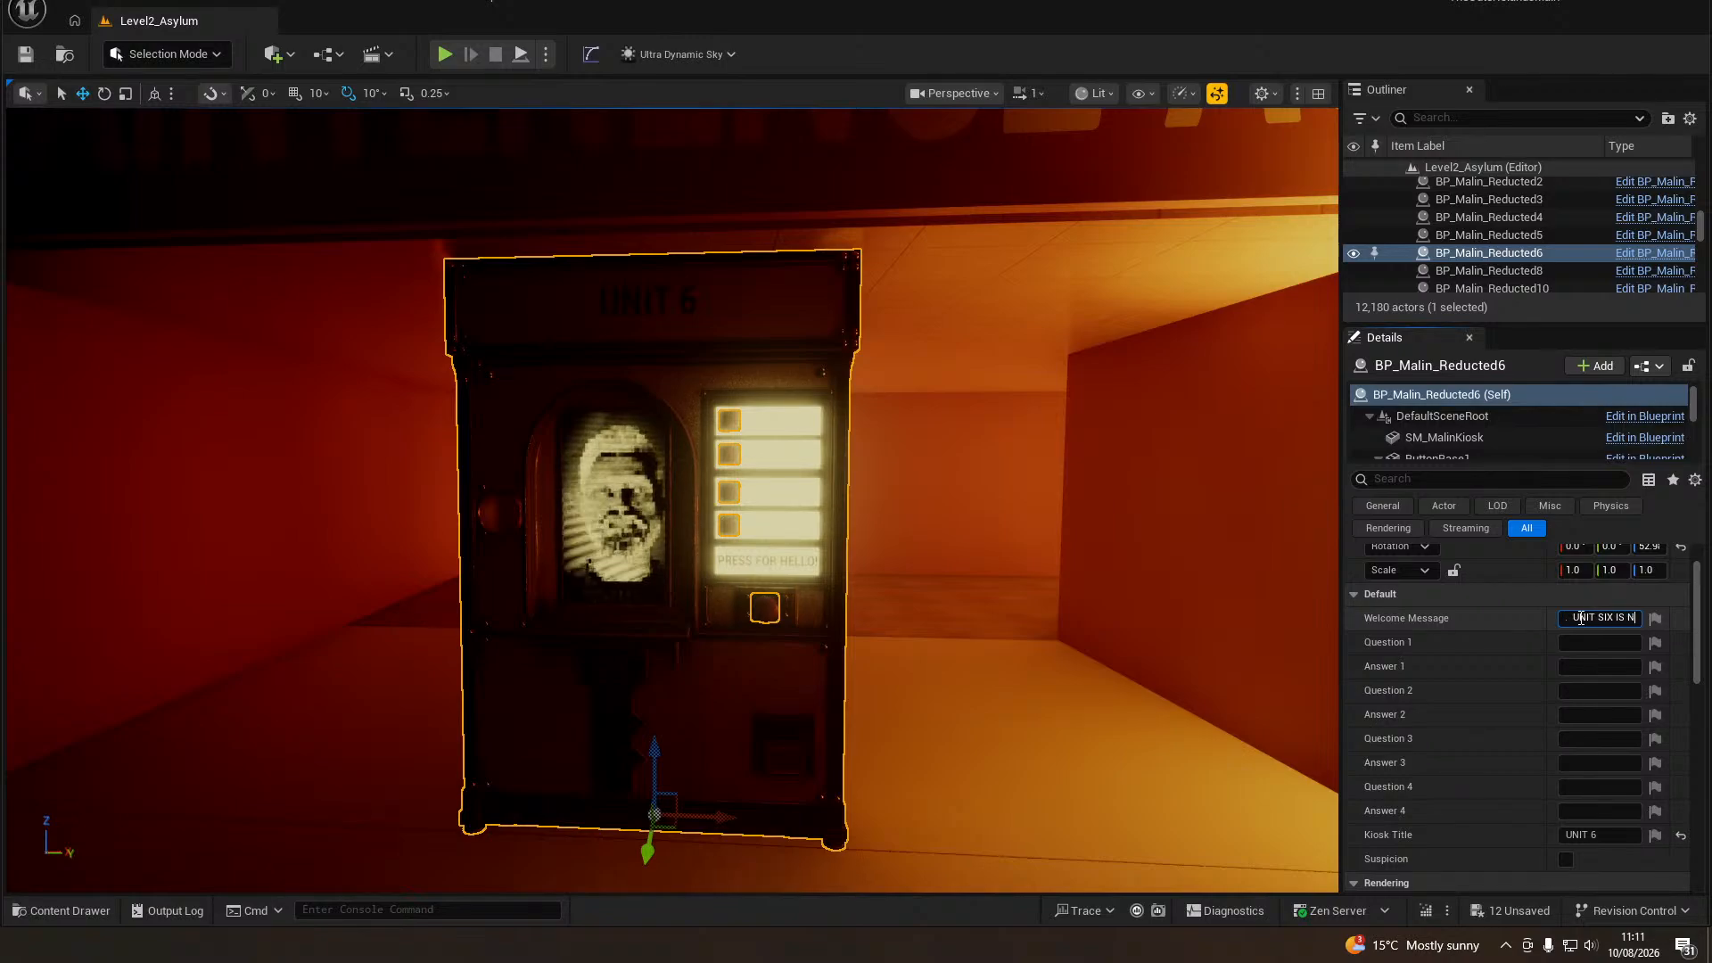
{"action": "type", "text": " SIX IS NOT ALONE ANY MORE."}
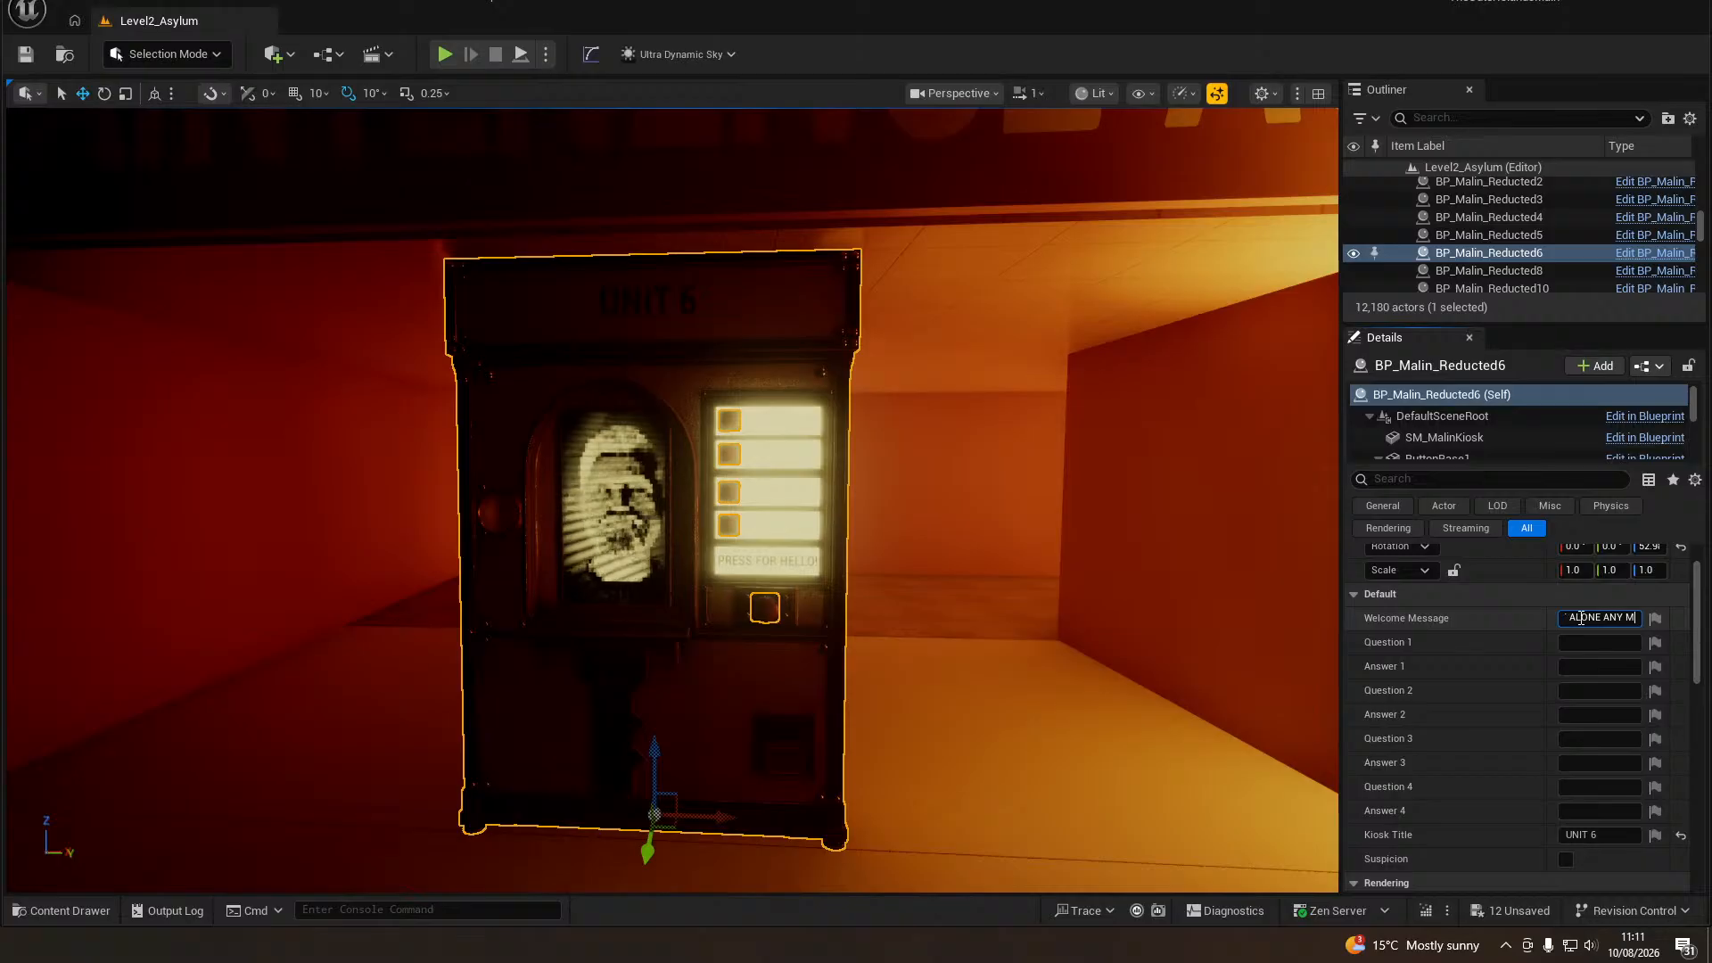
{"action": "key", "text": "BackSpace"}
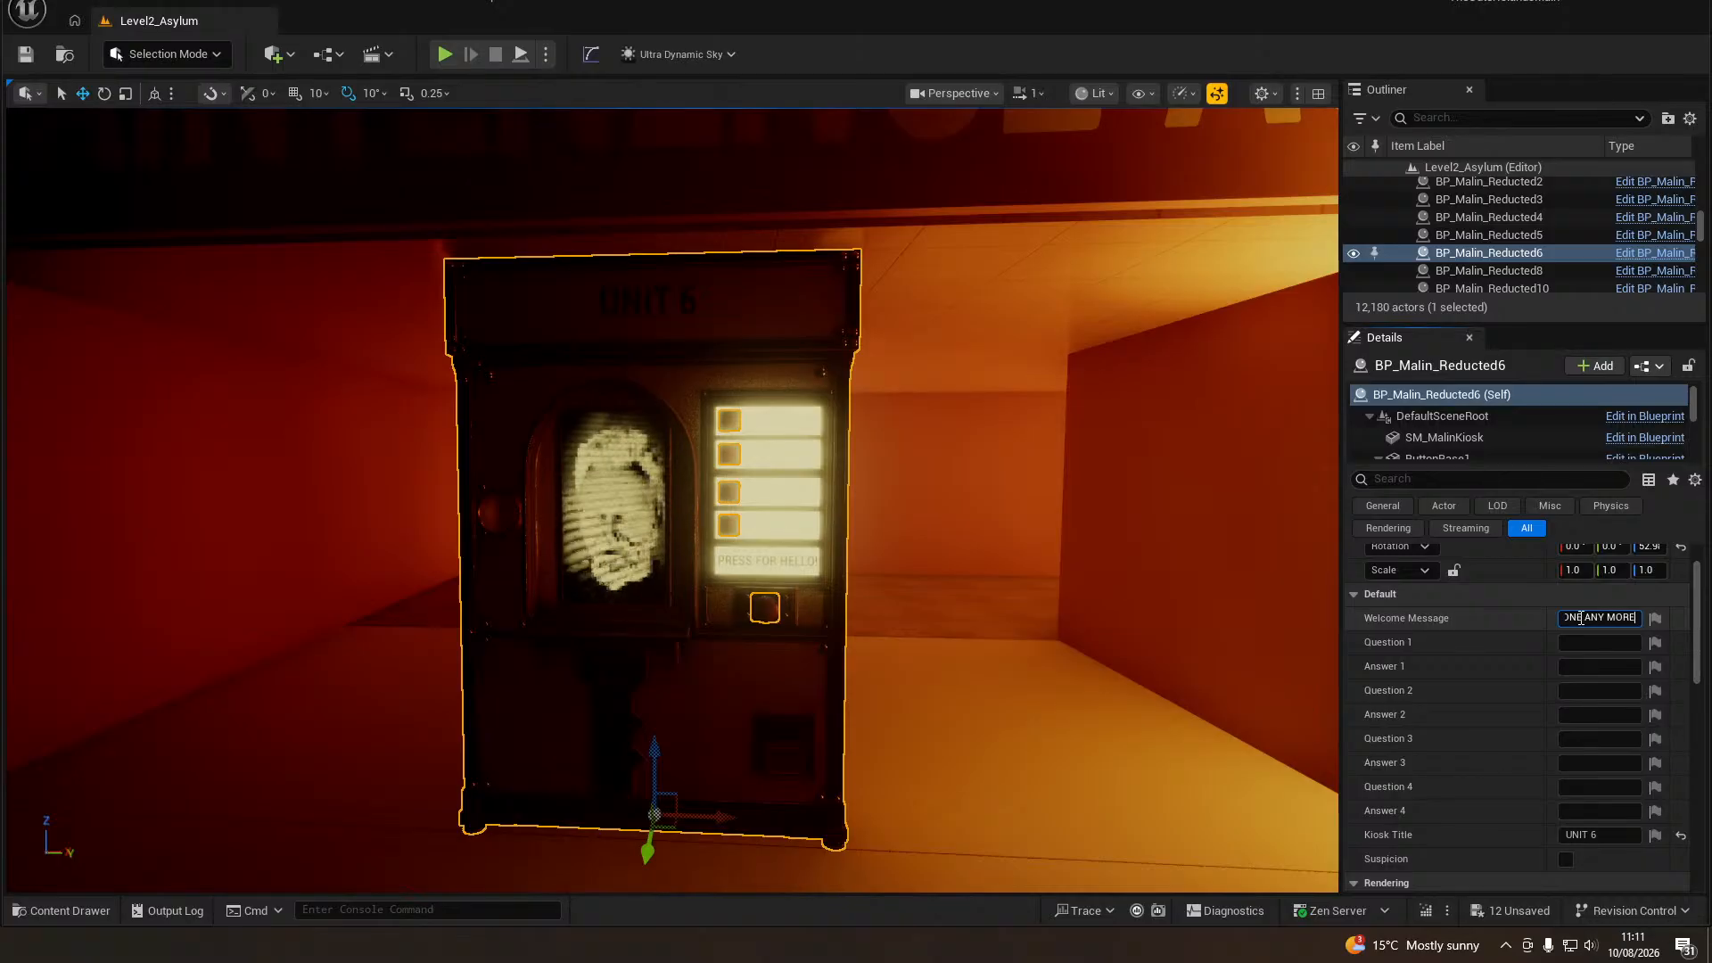
{"action": "type", "text": "! HELLO"}
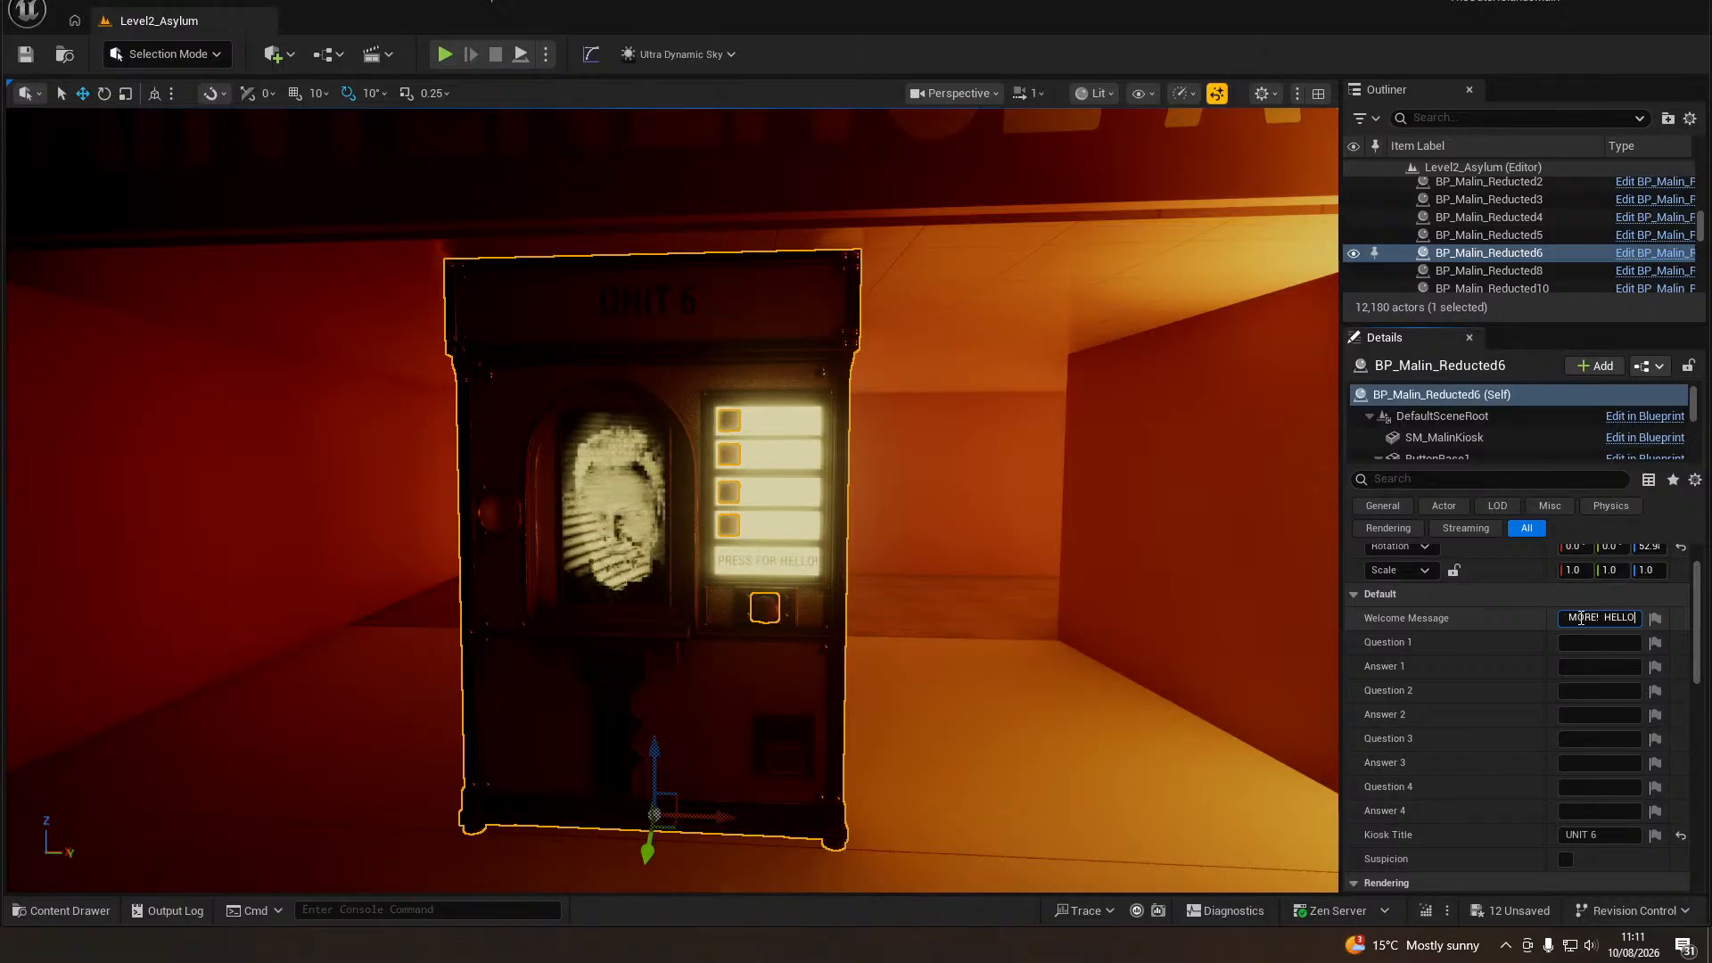
{"action": "type", "text": " VISITOR"}
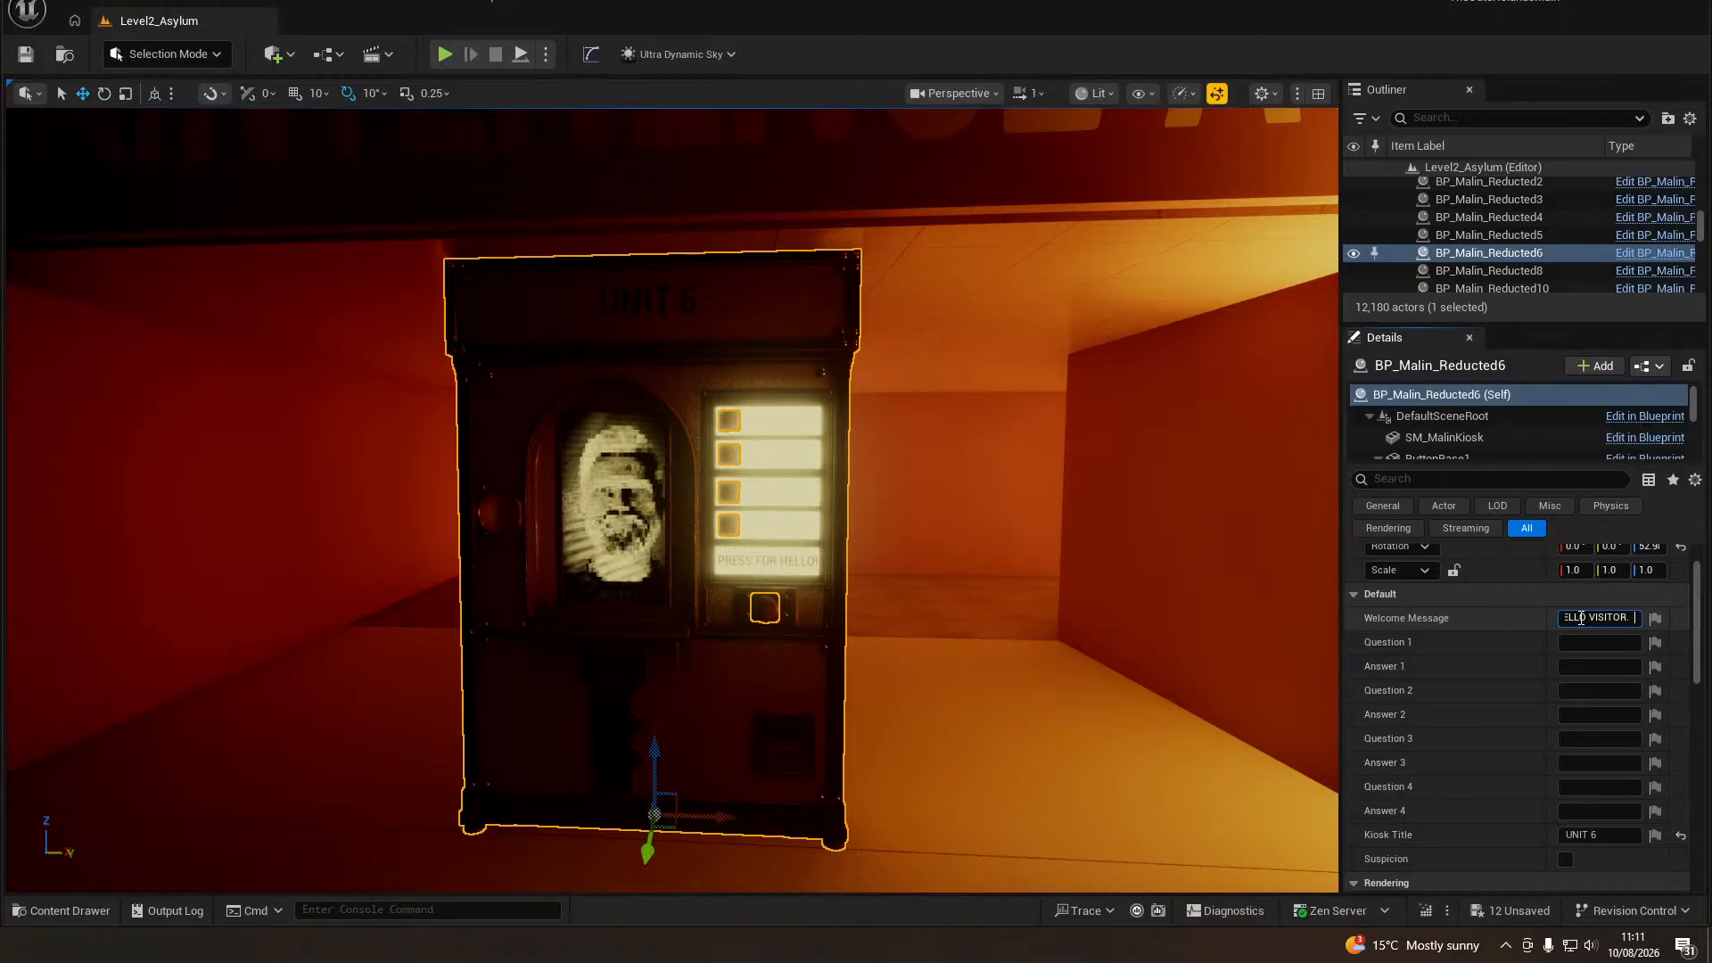
{"action": "type", "text": ". WELCOME TO H"}
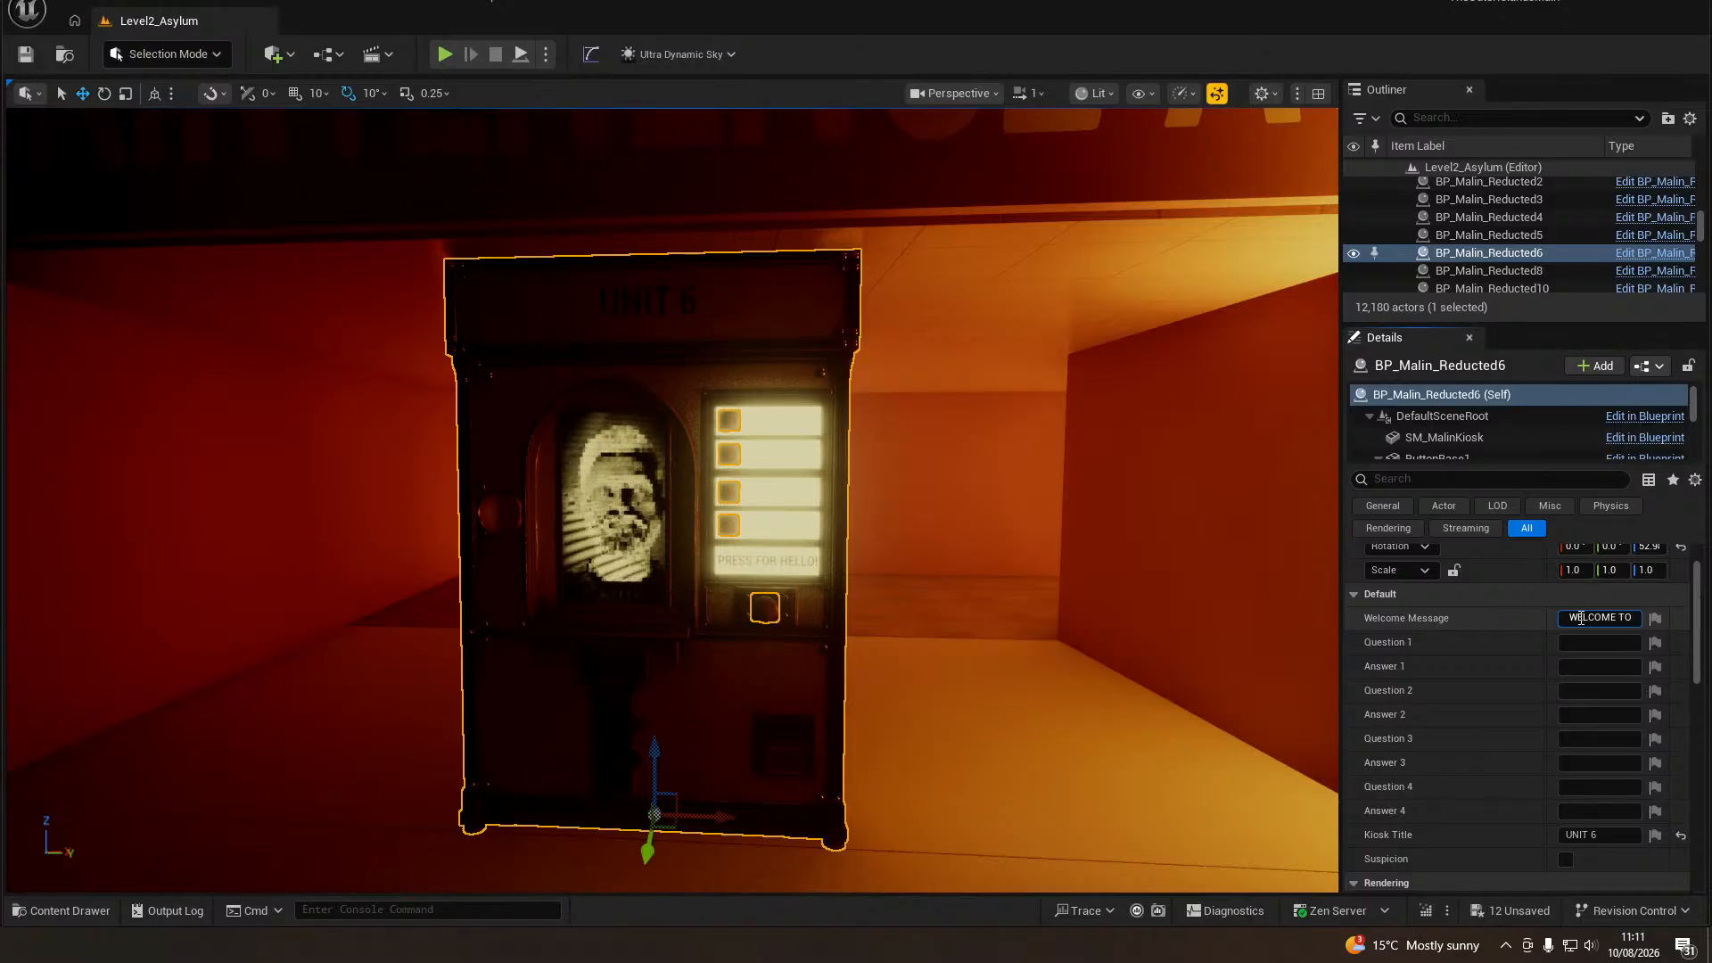
{"action": "key", "text": "BackSpace"}
{"action": "key", "text": "BackSpace"}
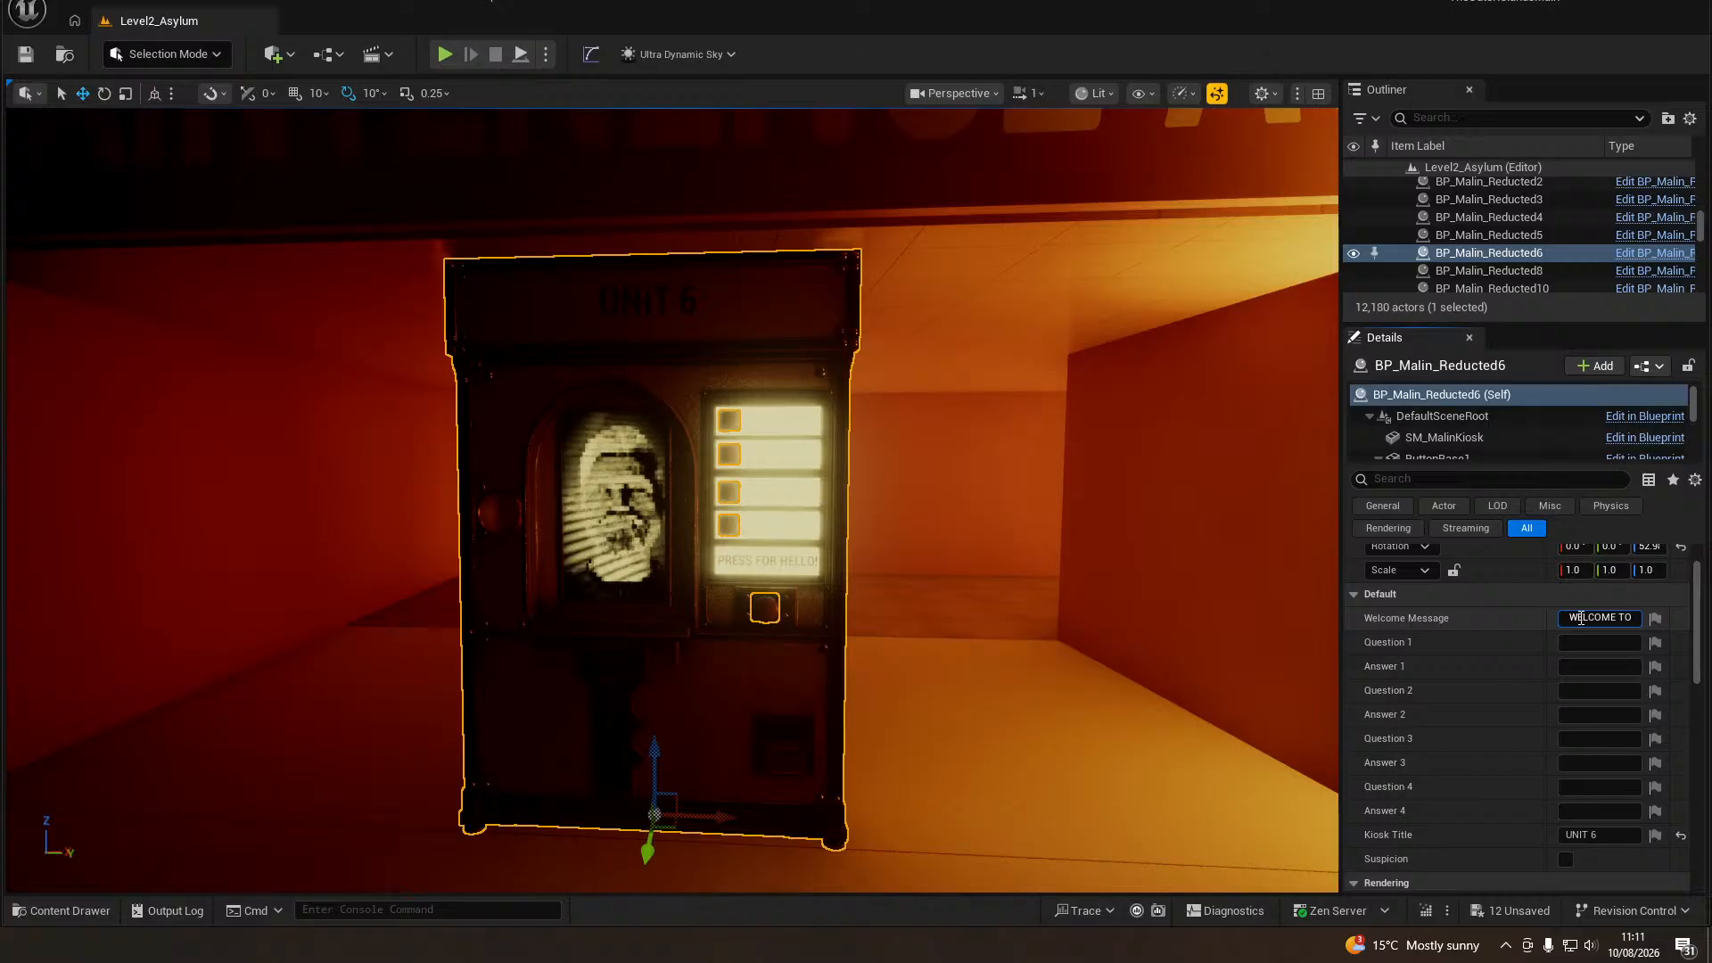
{"action": "type", "text": "DESALINAT"}
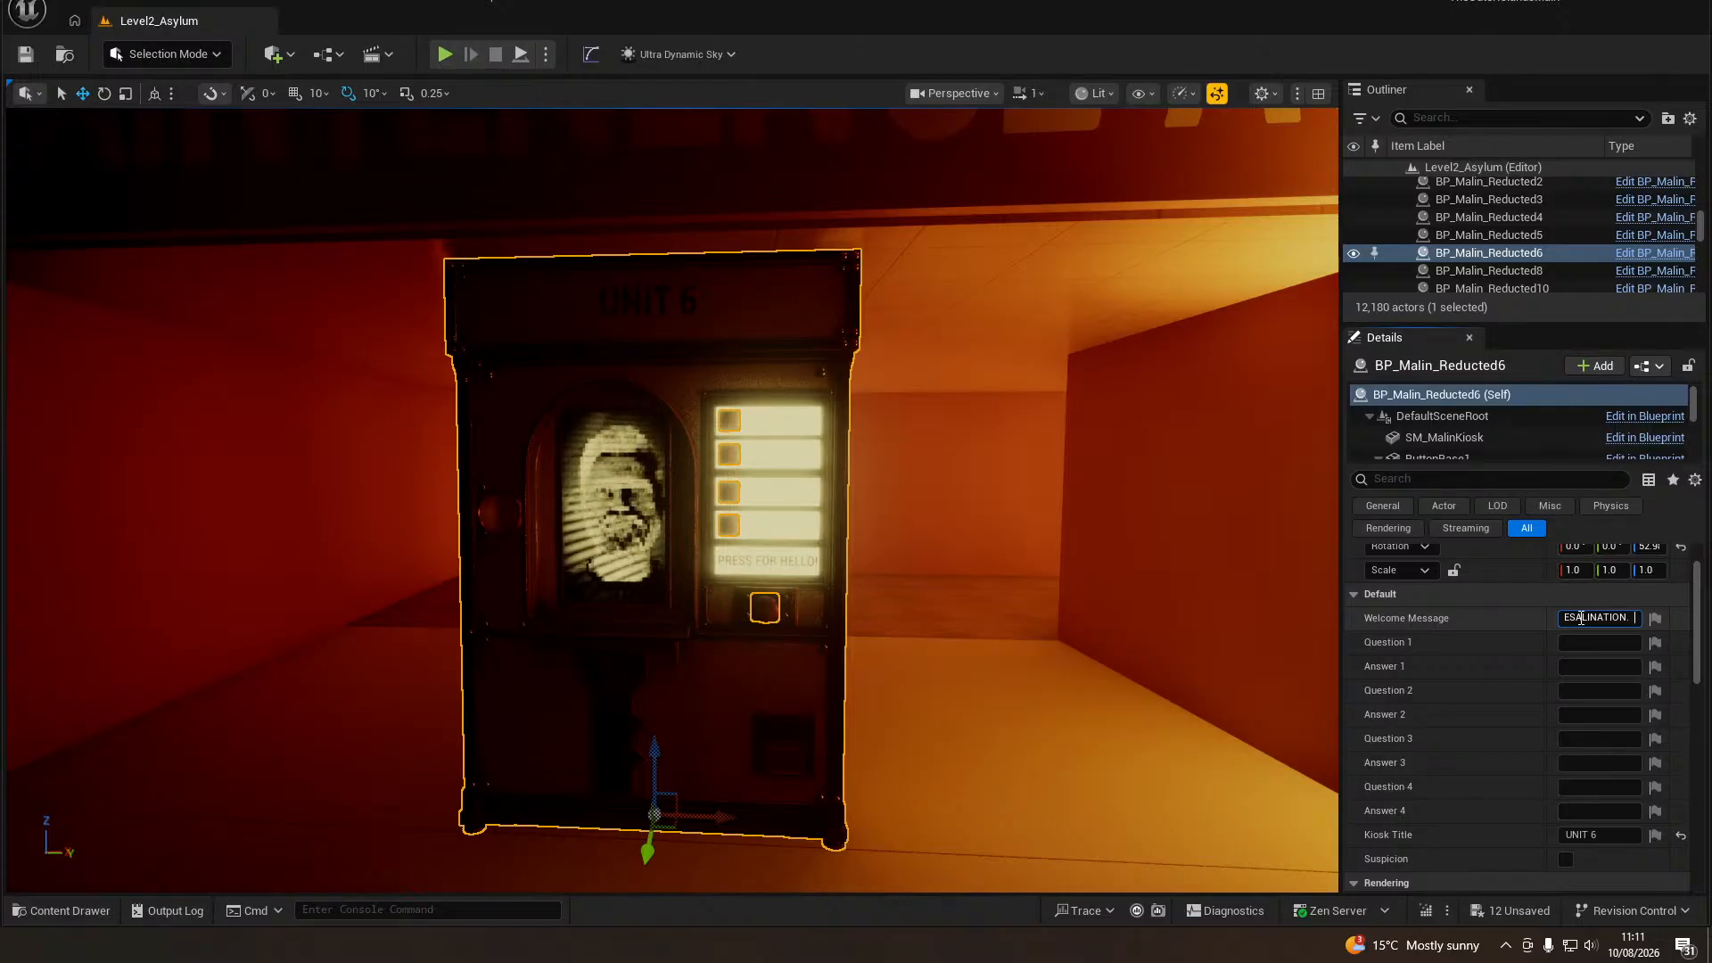
{"action": "type", "text": "ION. IT IS NICE TO "}
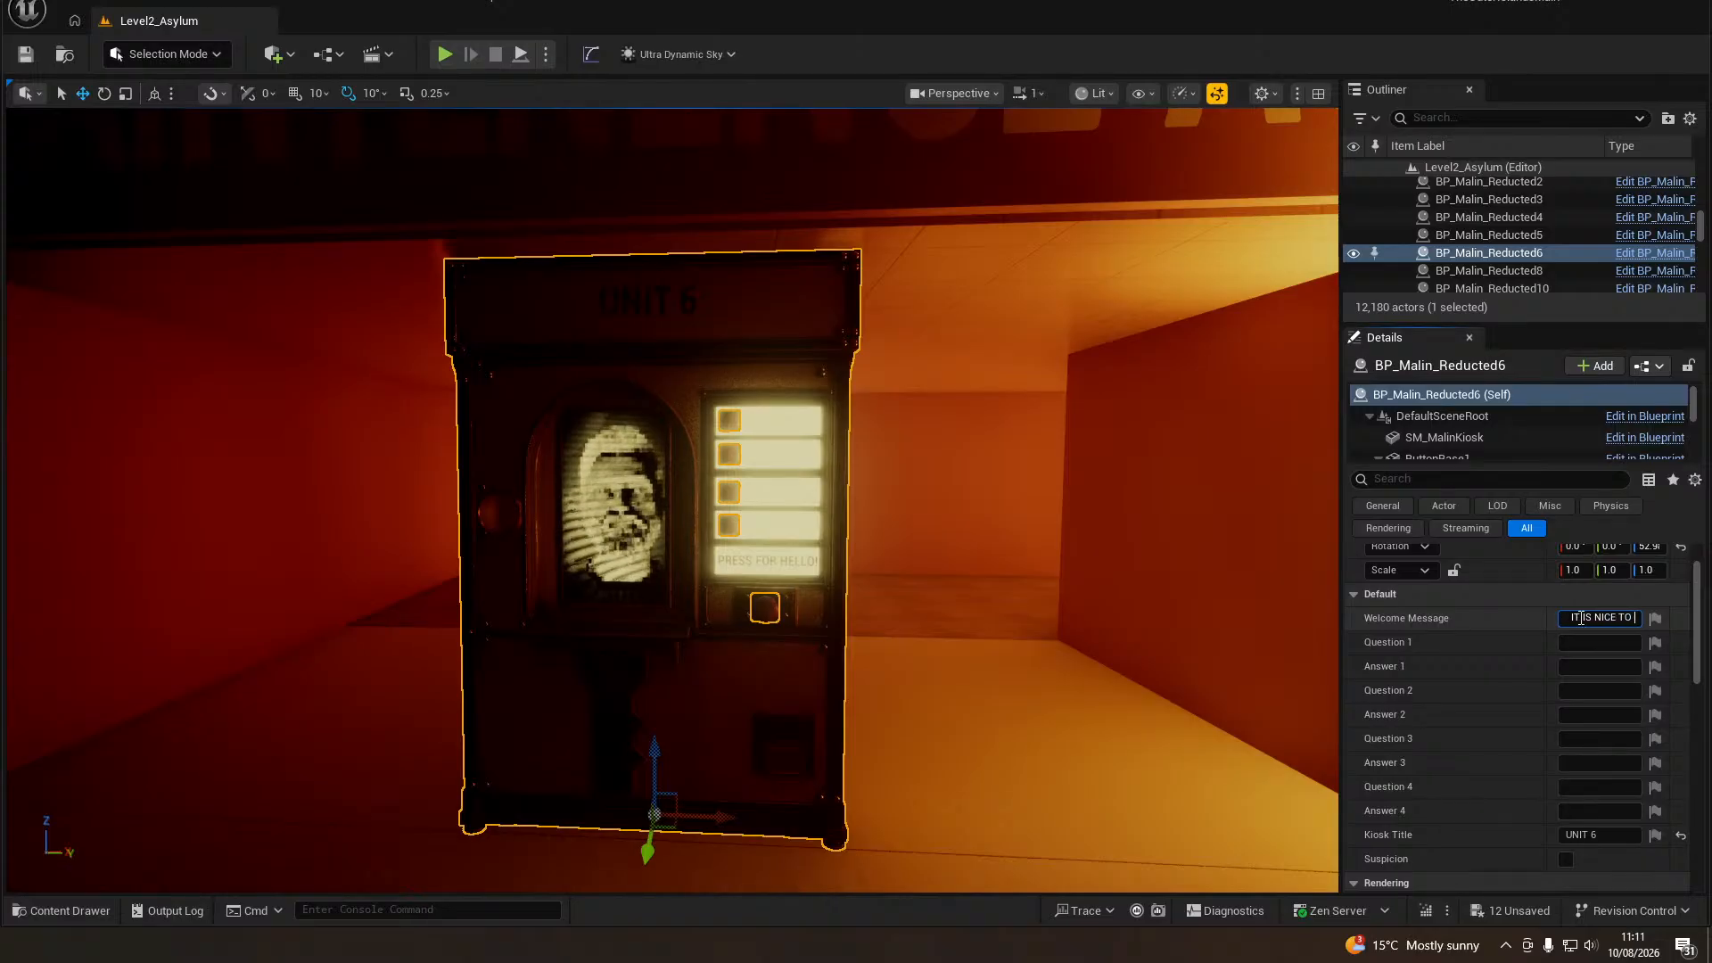
{"action": "type", "text": "SEE A PERSON"}
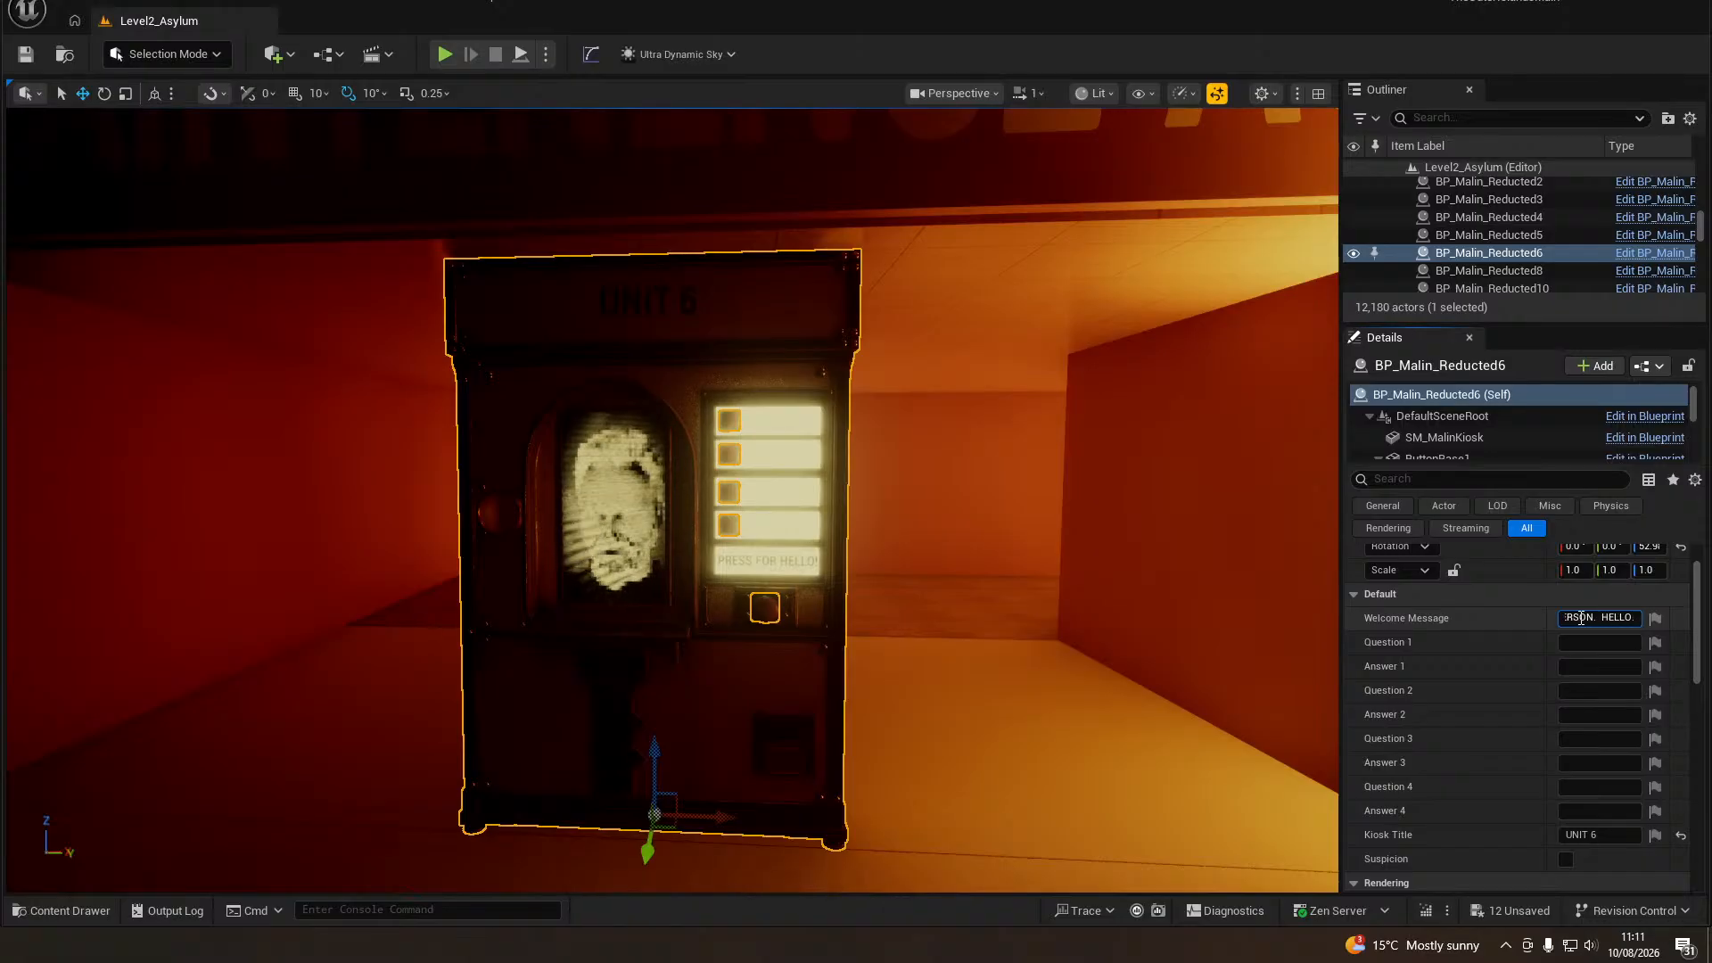
{"action": "type", "text": ". HELLO."}
{"action": "key", "text": "Return"}
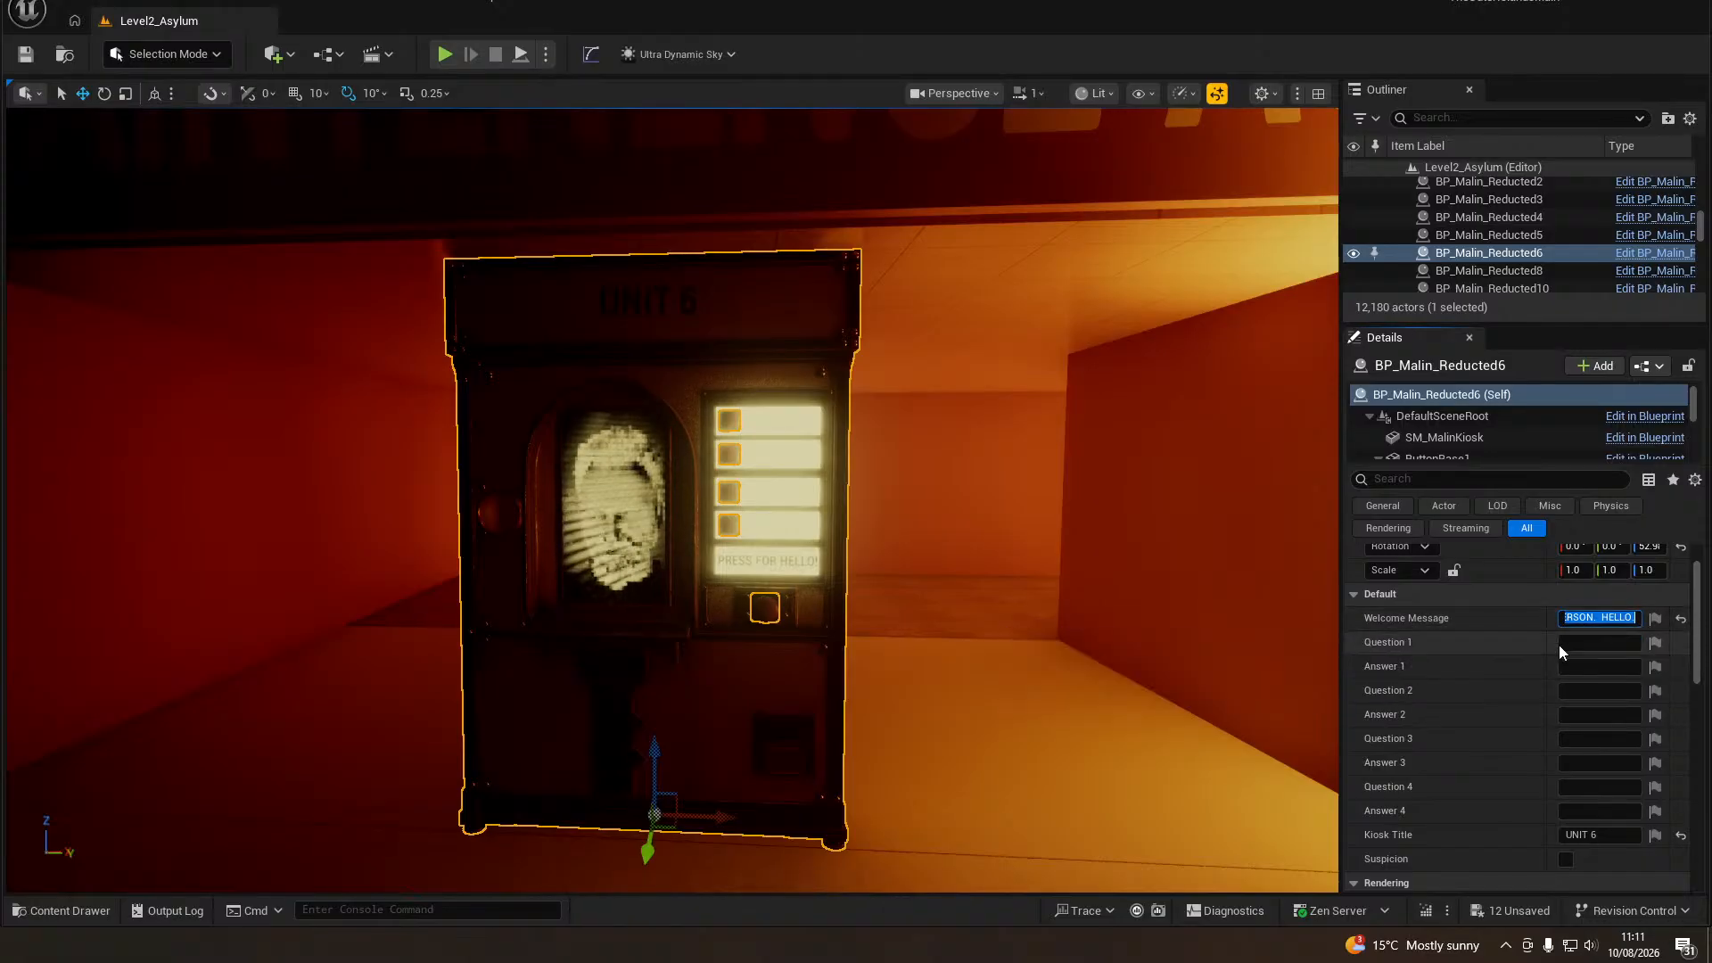
Set the kiosk's Question 1 to "Desalination?".
{"action": "left_click", "coordinate": [1567, 643]}
{"action": "type", "text": "De"}
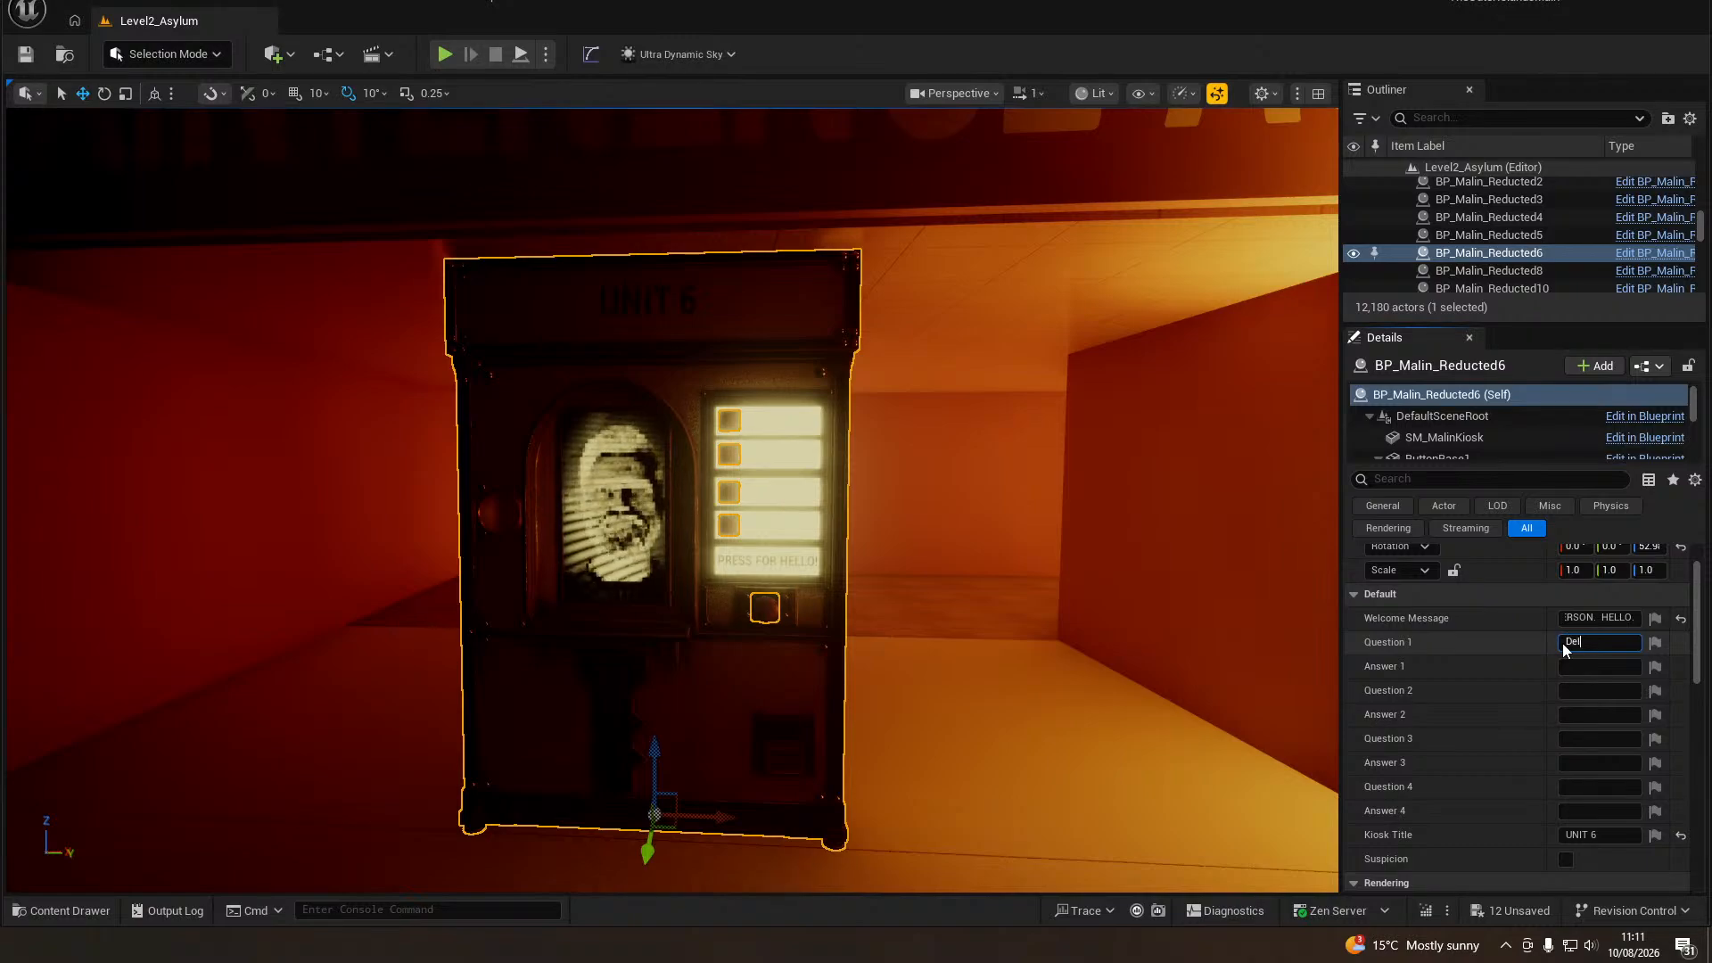
{"action": "type", "text": "sali"}
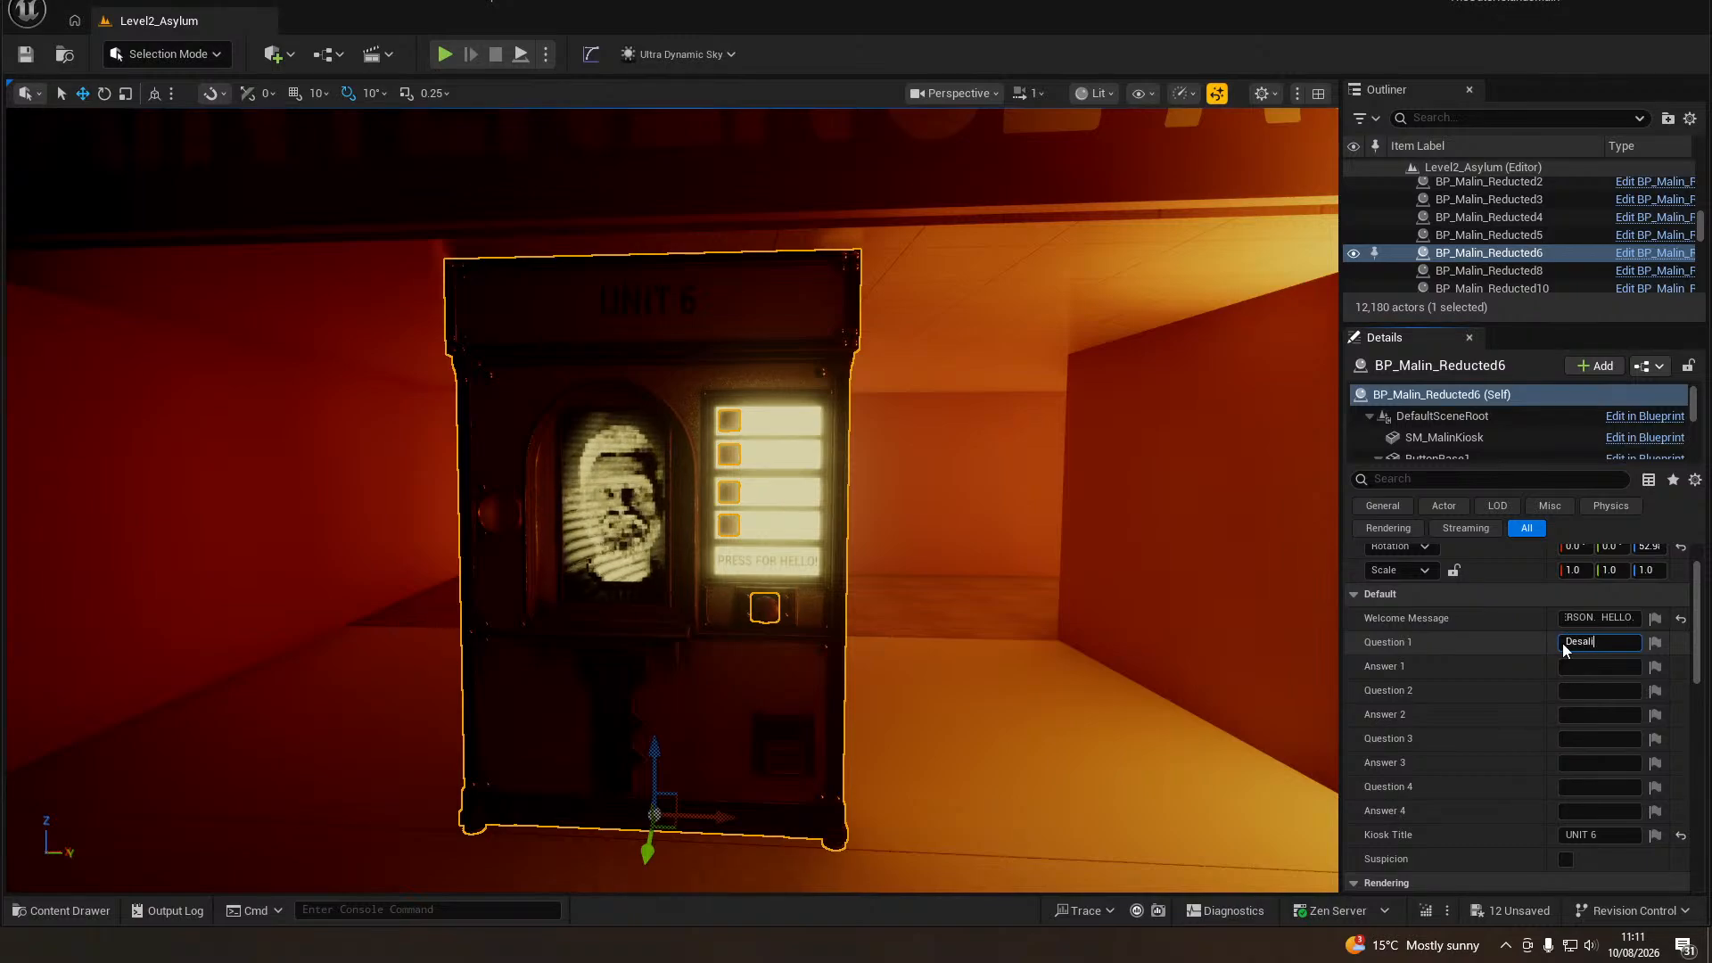
{"action": "type", "text": "nation?"}
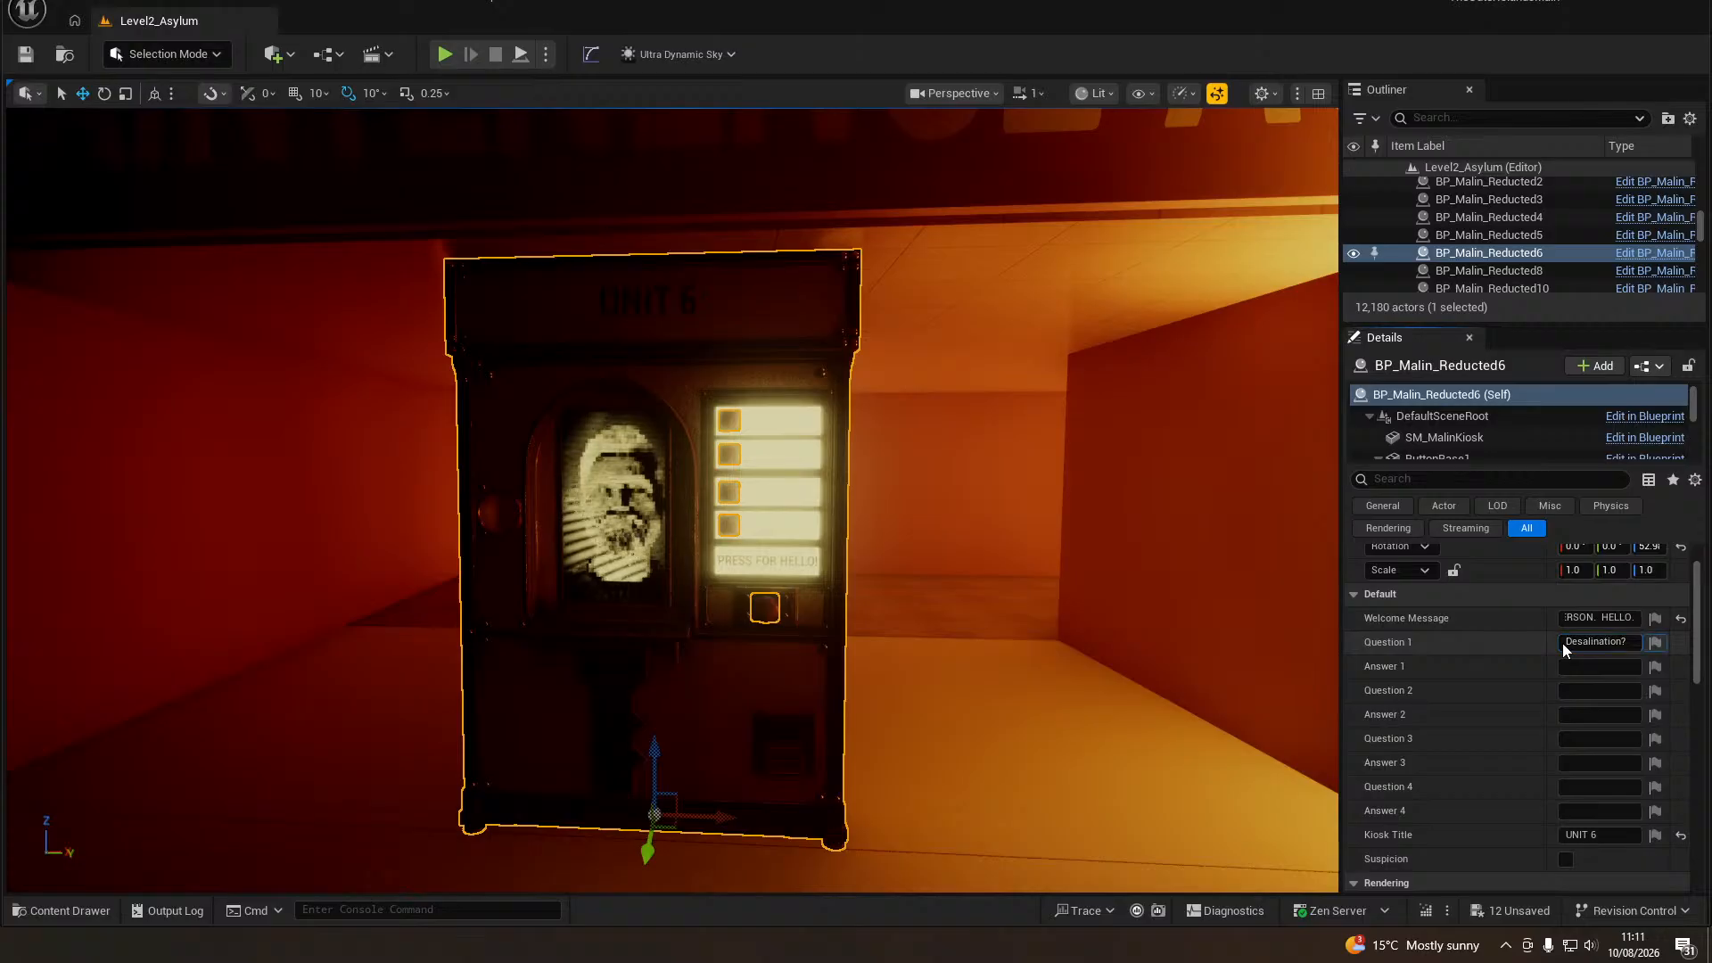
{"action": "key", "text": "Tab"}
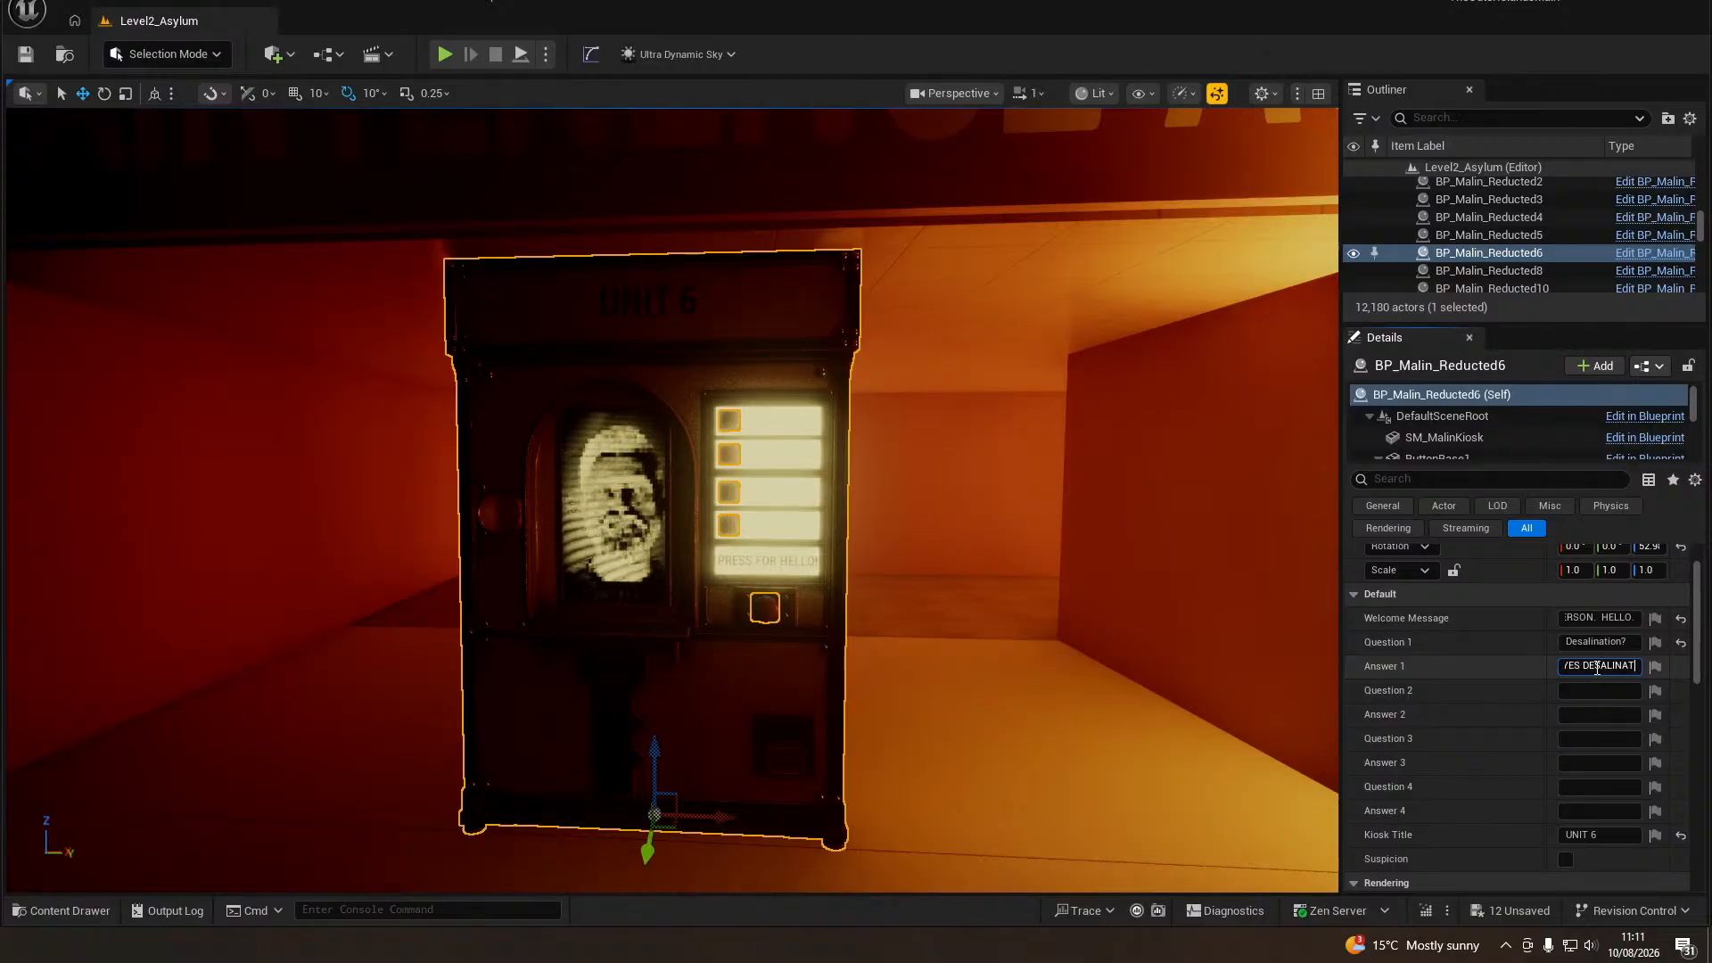
Set Answer 1 to "YES YES DESALINATION. TAKE THE SALT OUT OF THE WATER SO THAT PATIENTS CAN BATHE. SWIM. SOAK. FLOAT. SINK. DRINK.".
{"action": "key", "text": "BackSpace"}
{"action": "key", "text": "BackSpace"}
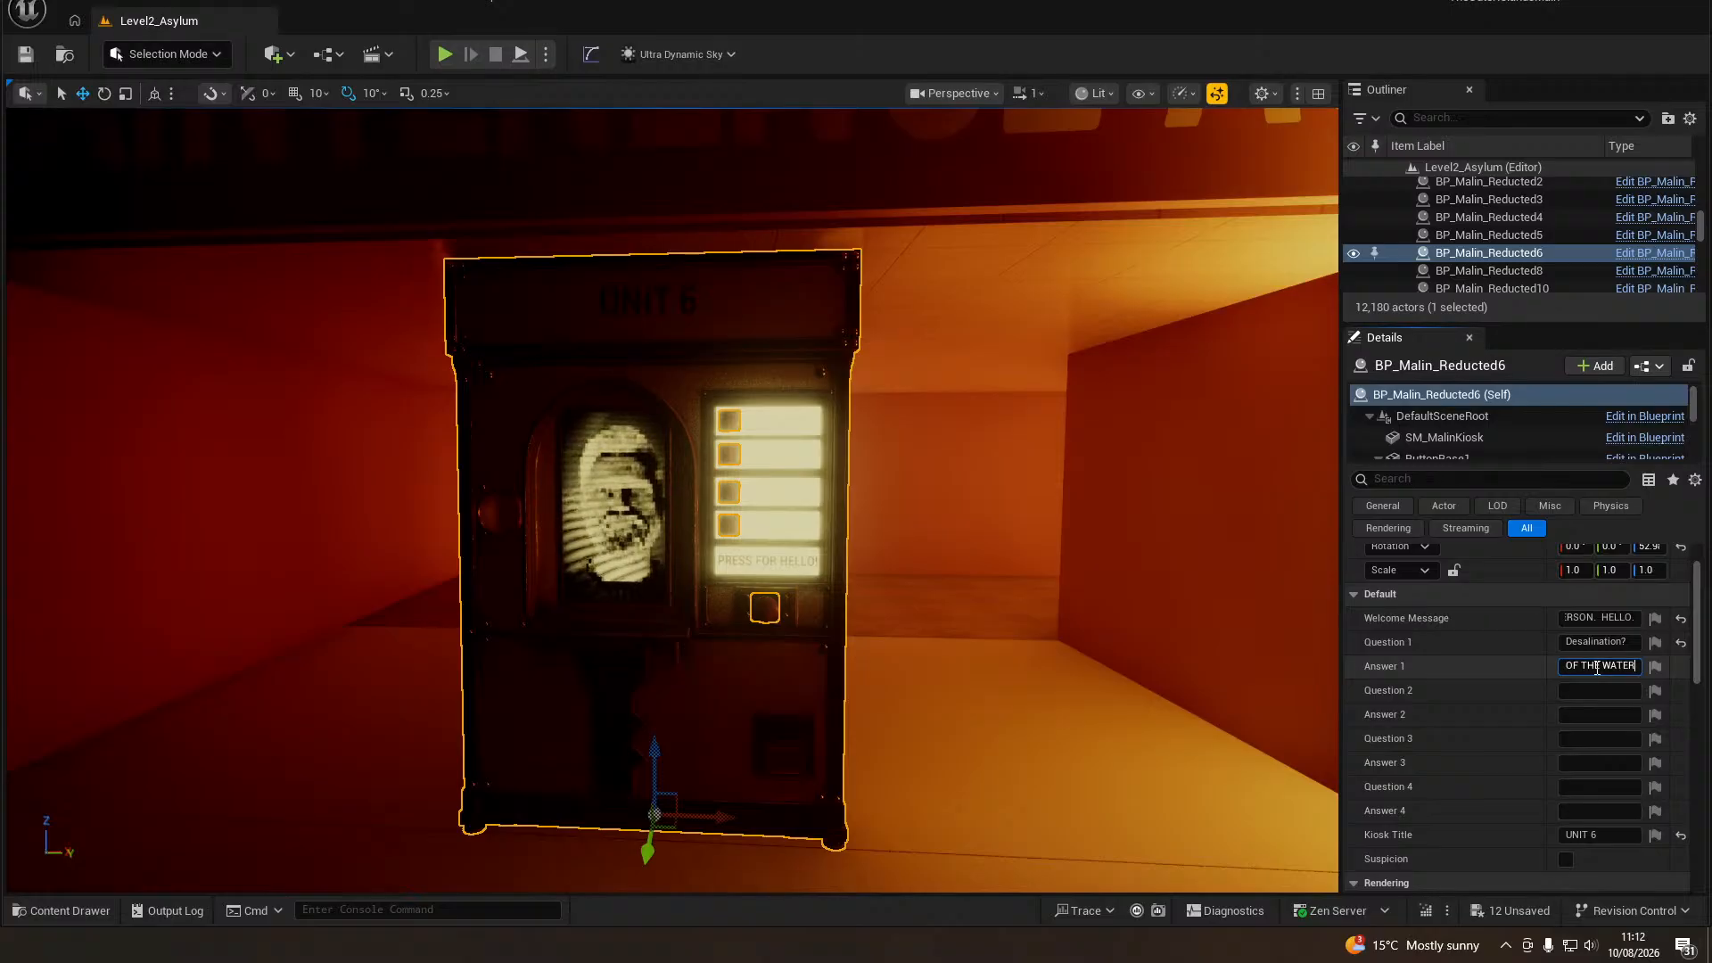
{"action": "type", "text": "SO THAT "}
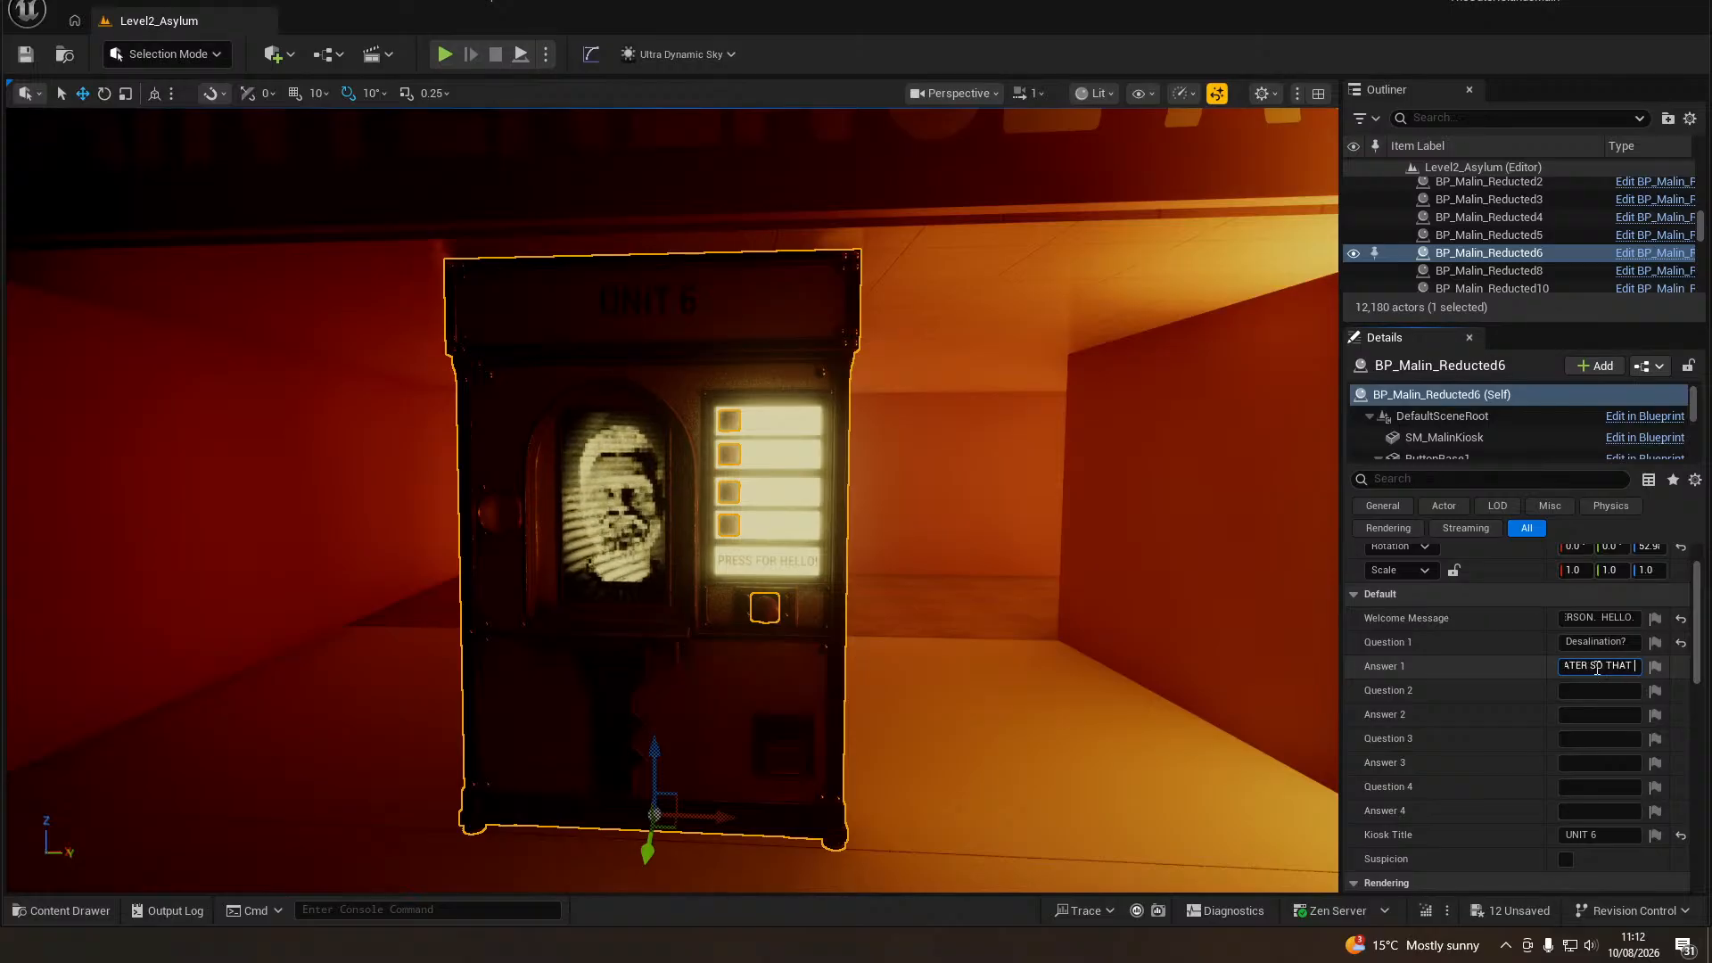
{"action": "type", "text": "PATIENTS CAN"}
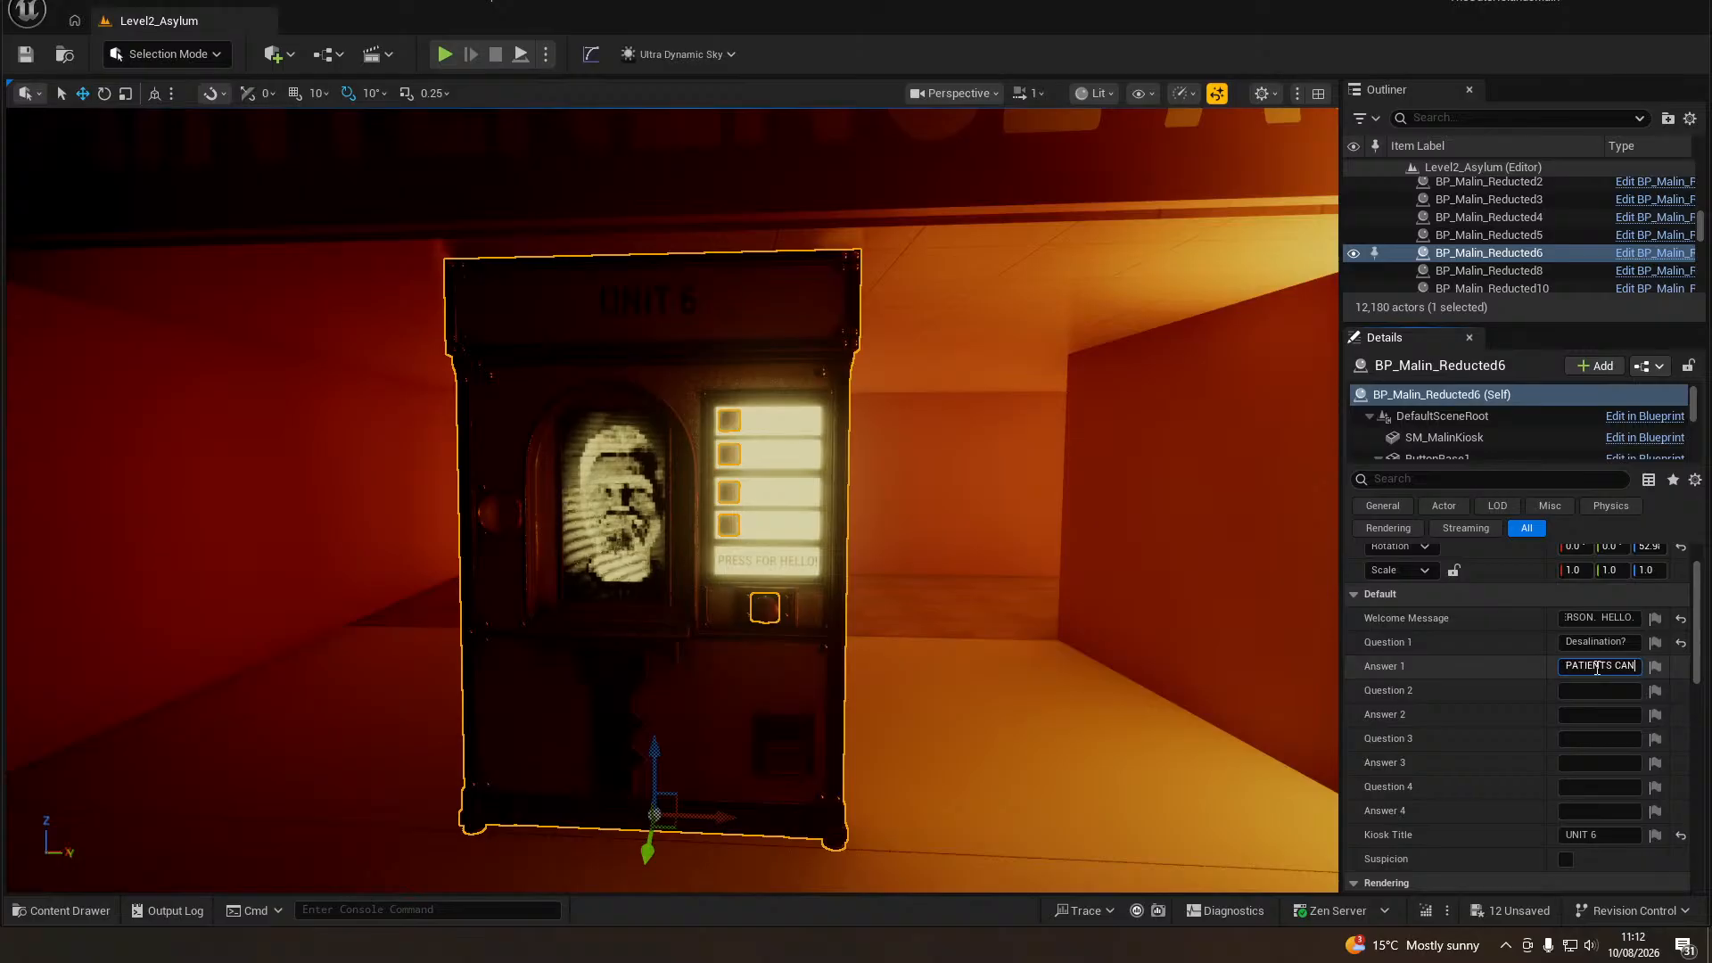
{"action": "type", "text": " BATHE"}
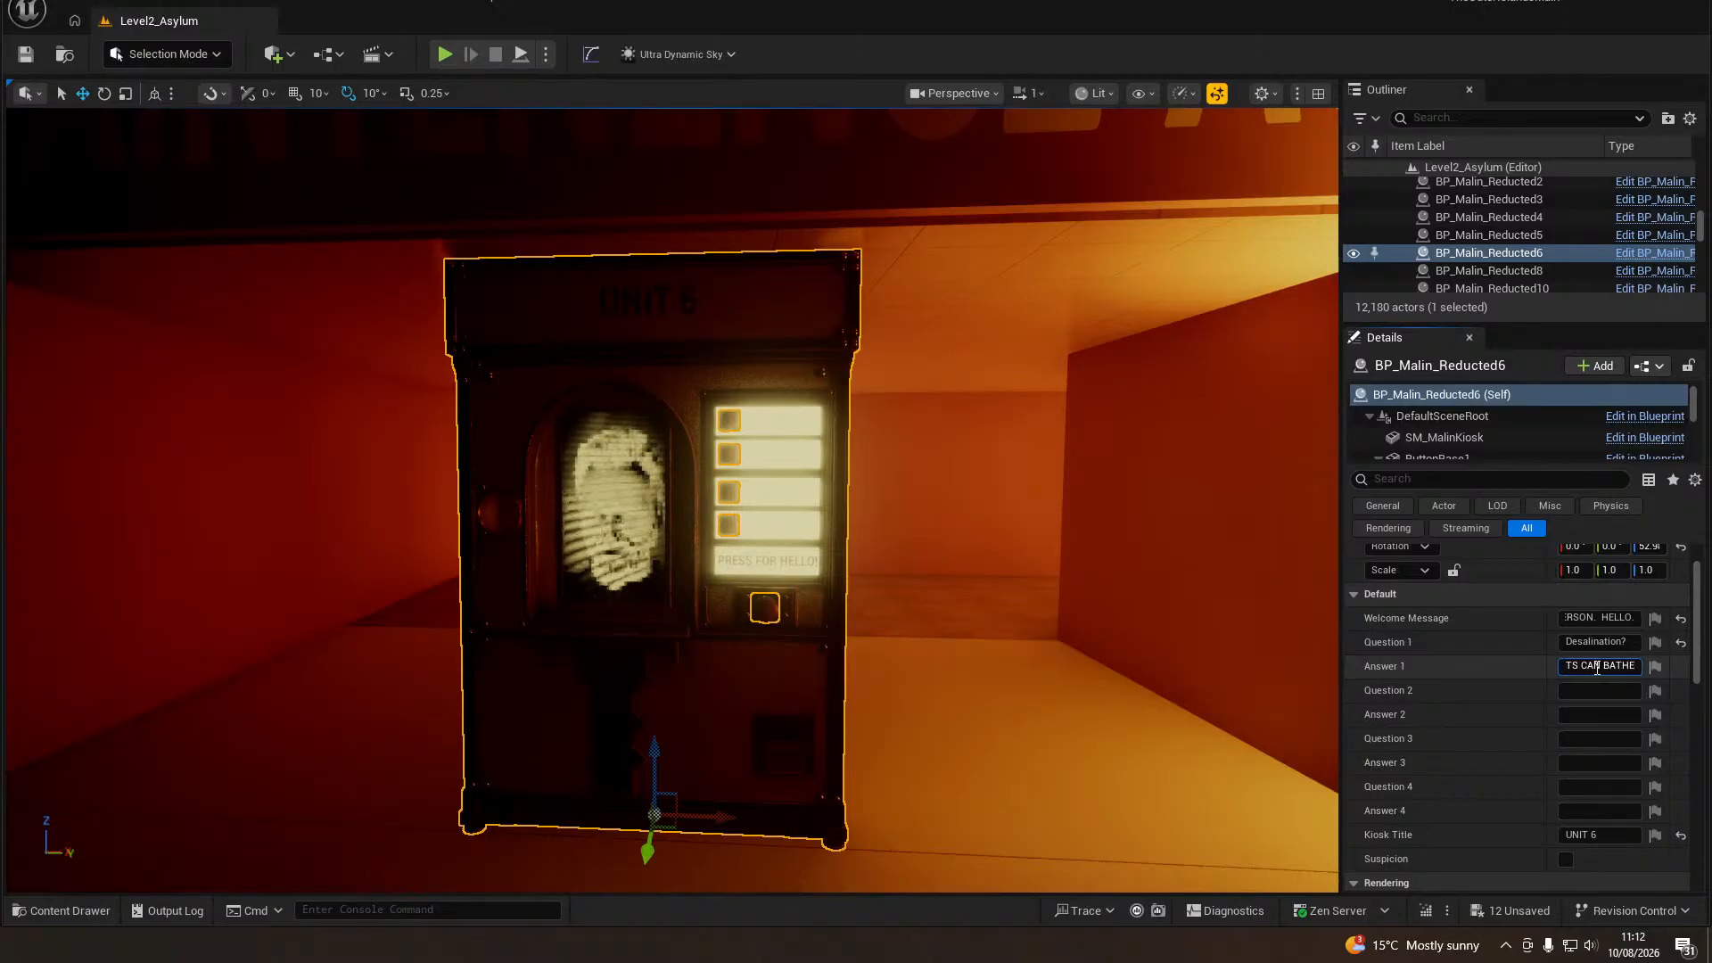
{"action": "type", "text": ". SWIM."}
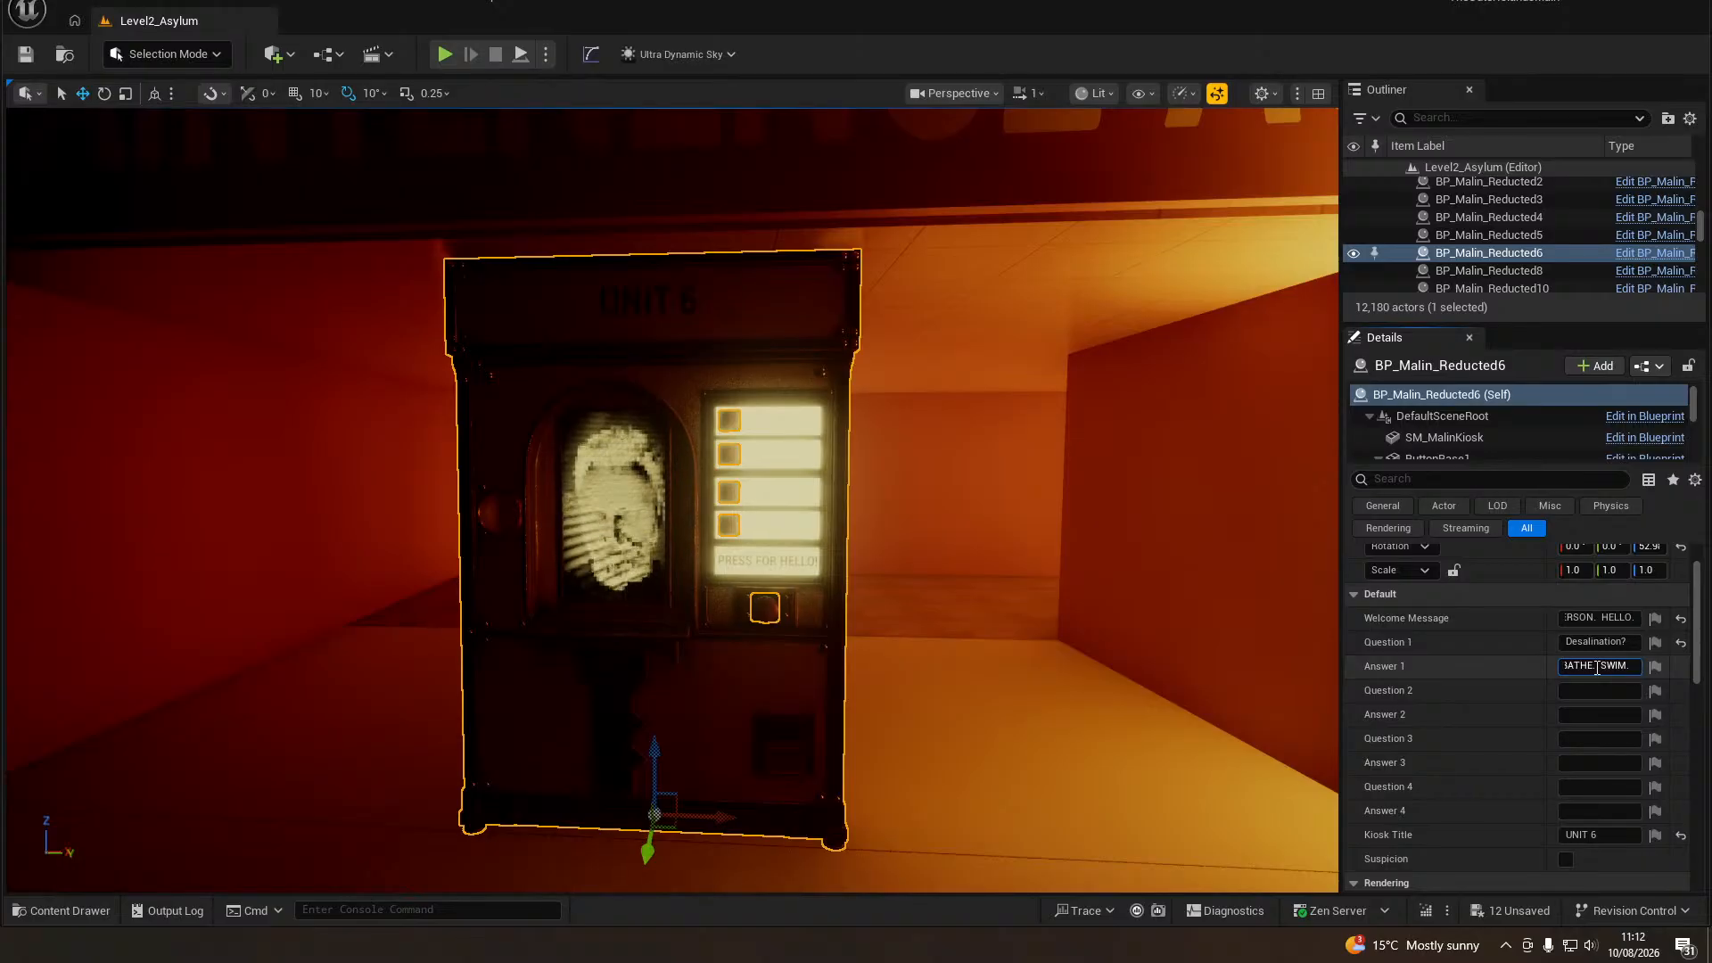
{"action": "type", "text": " SOAK. F"}
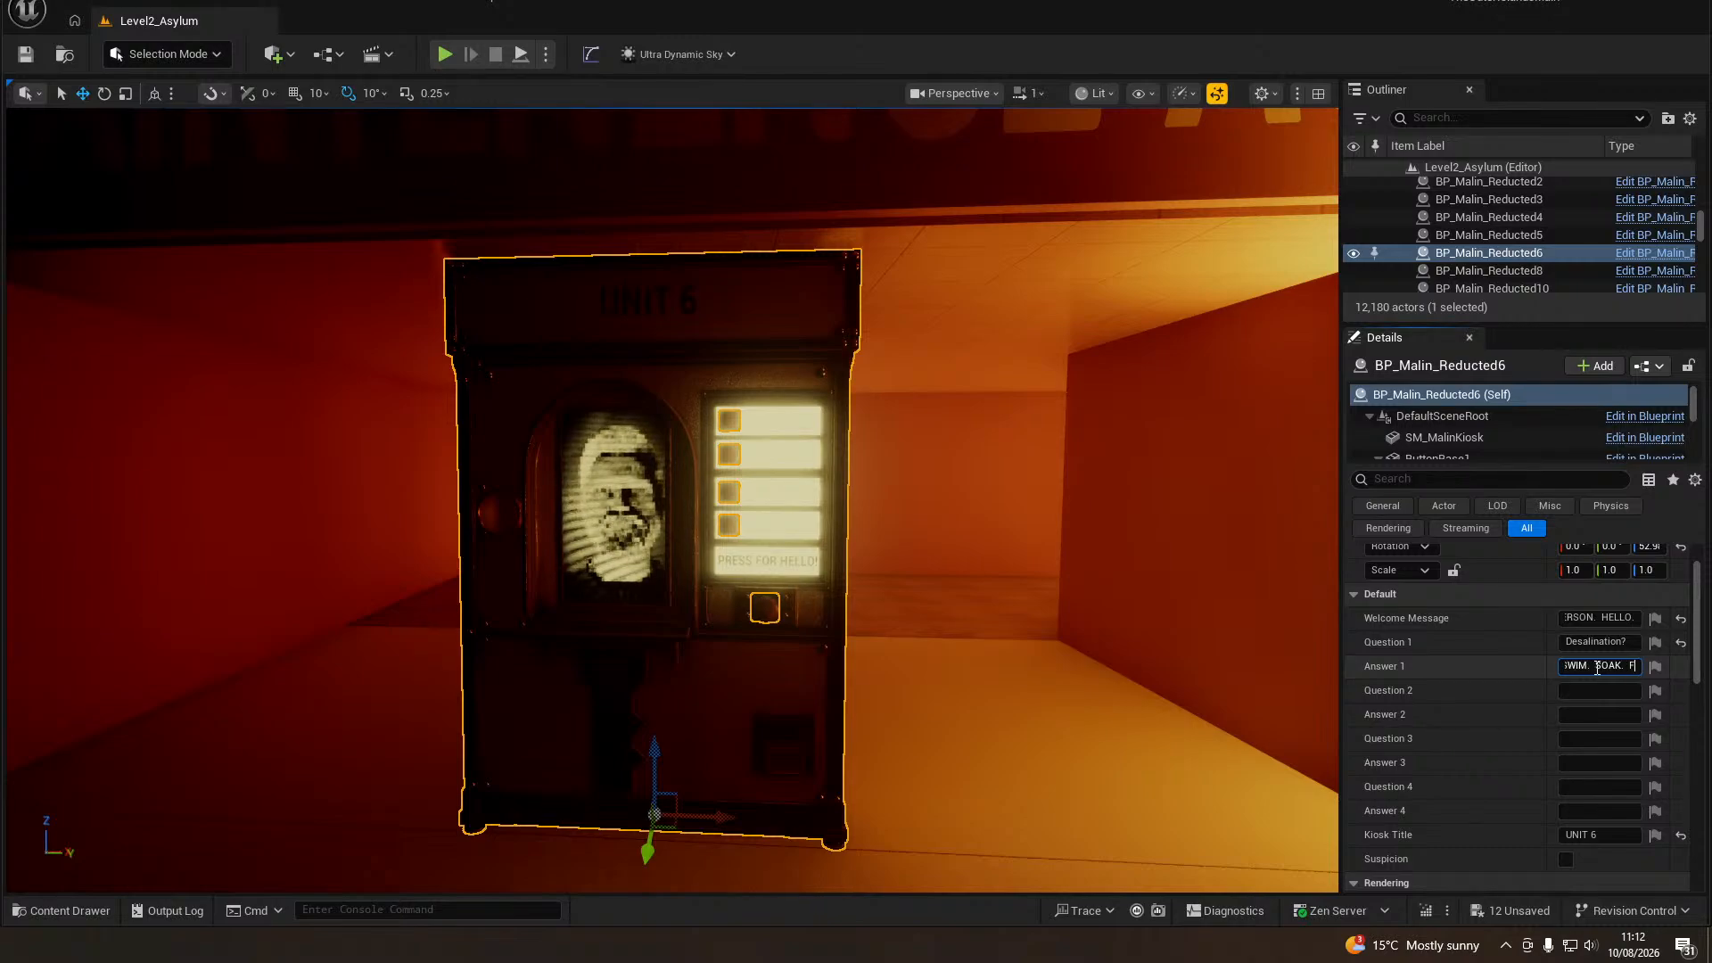
{"action": "type", "text": "LOAT. SIN"}
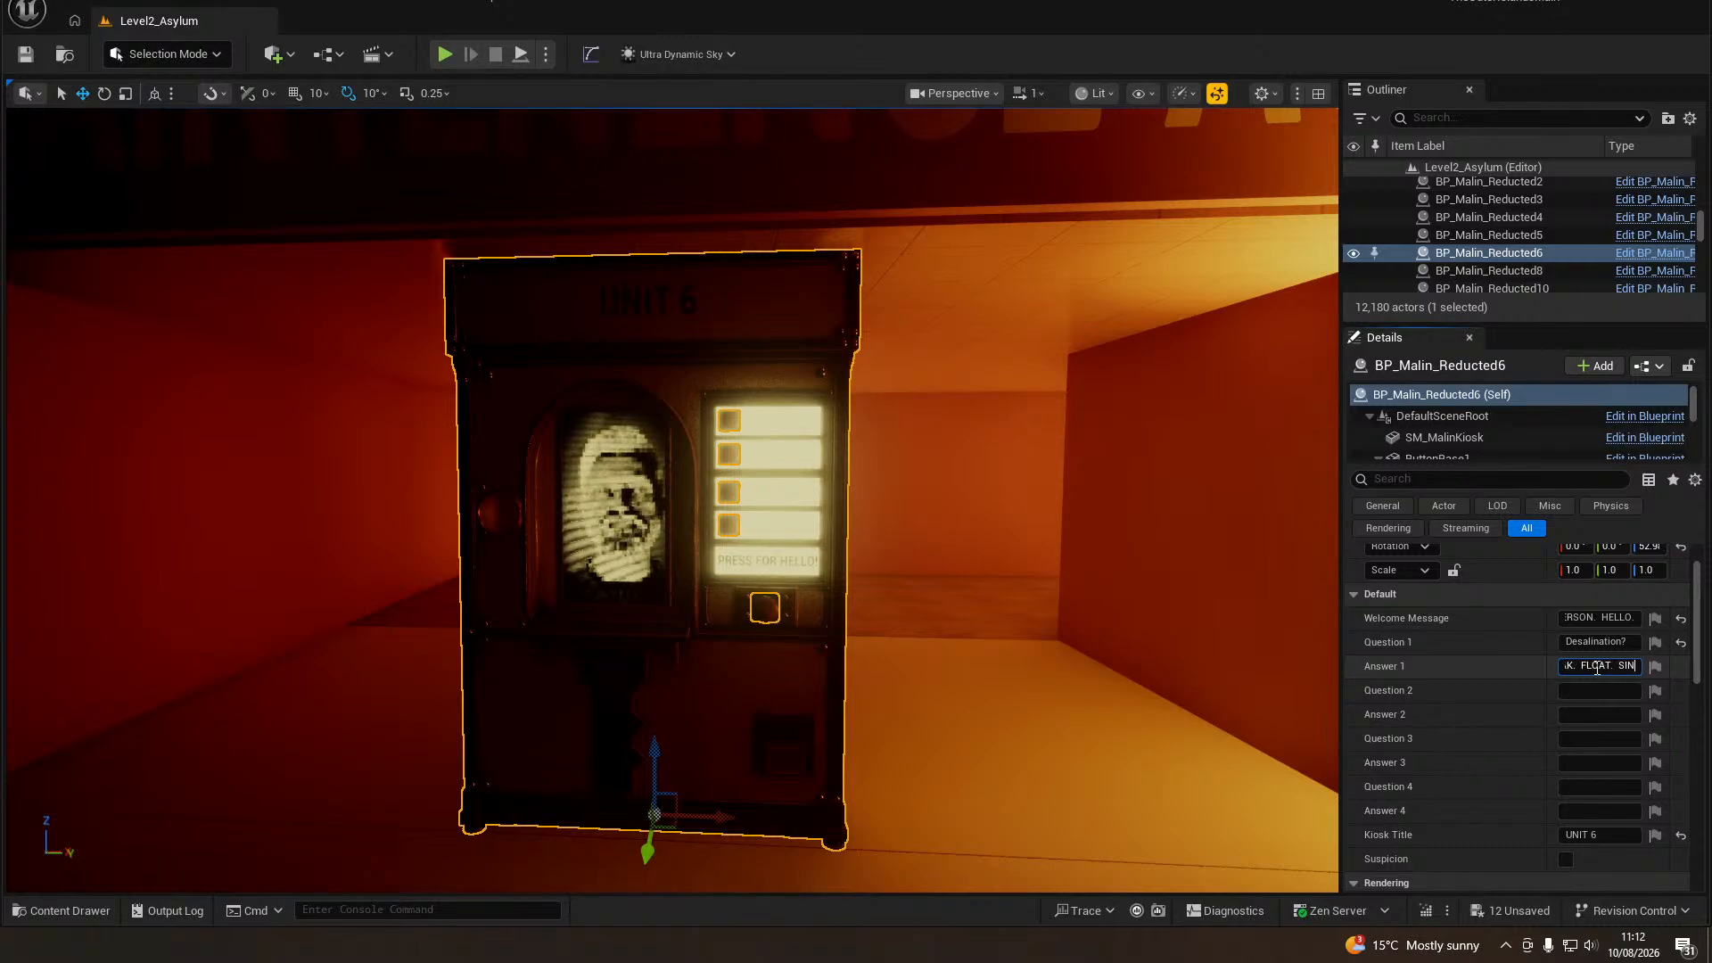
{"action": "type", "text": "K. DRINK."}
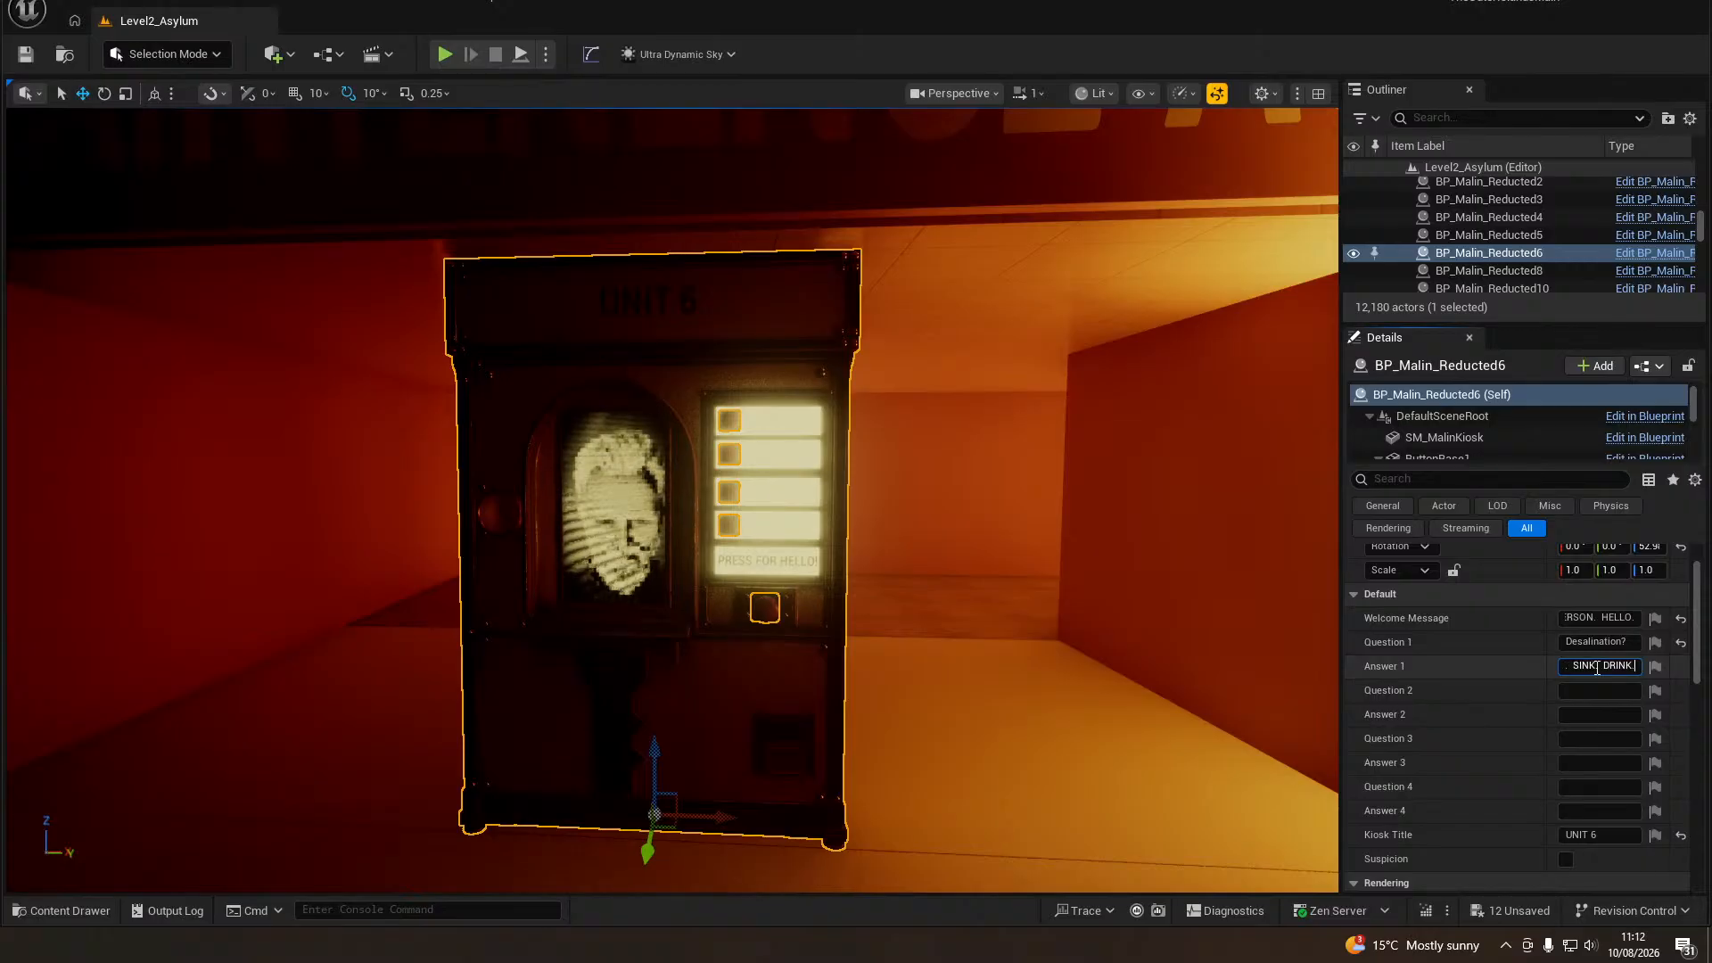
{"action": "key", "text": "Return"}
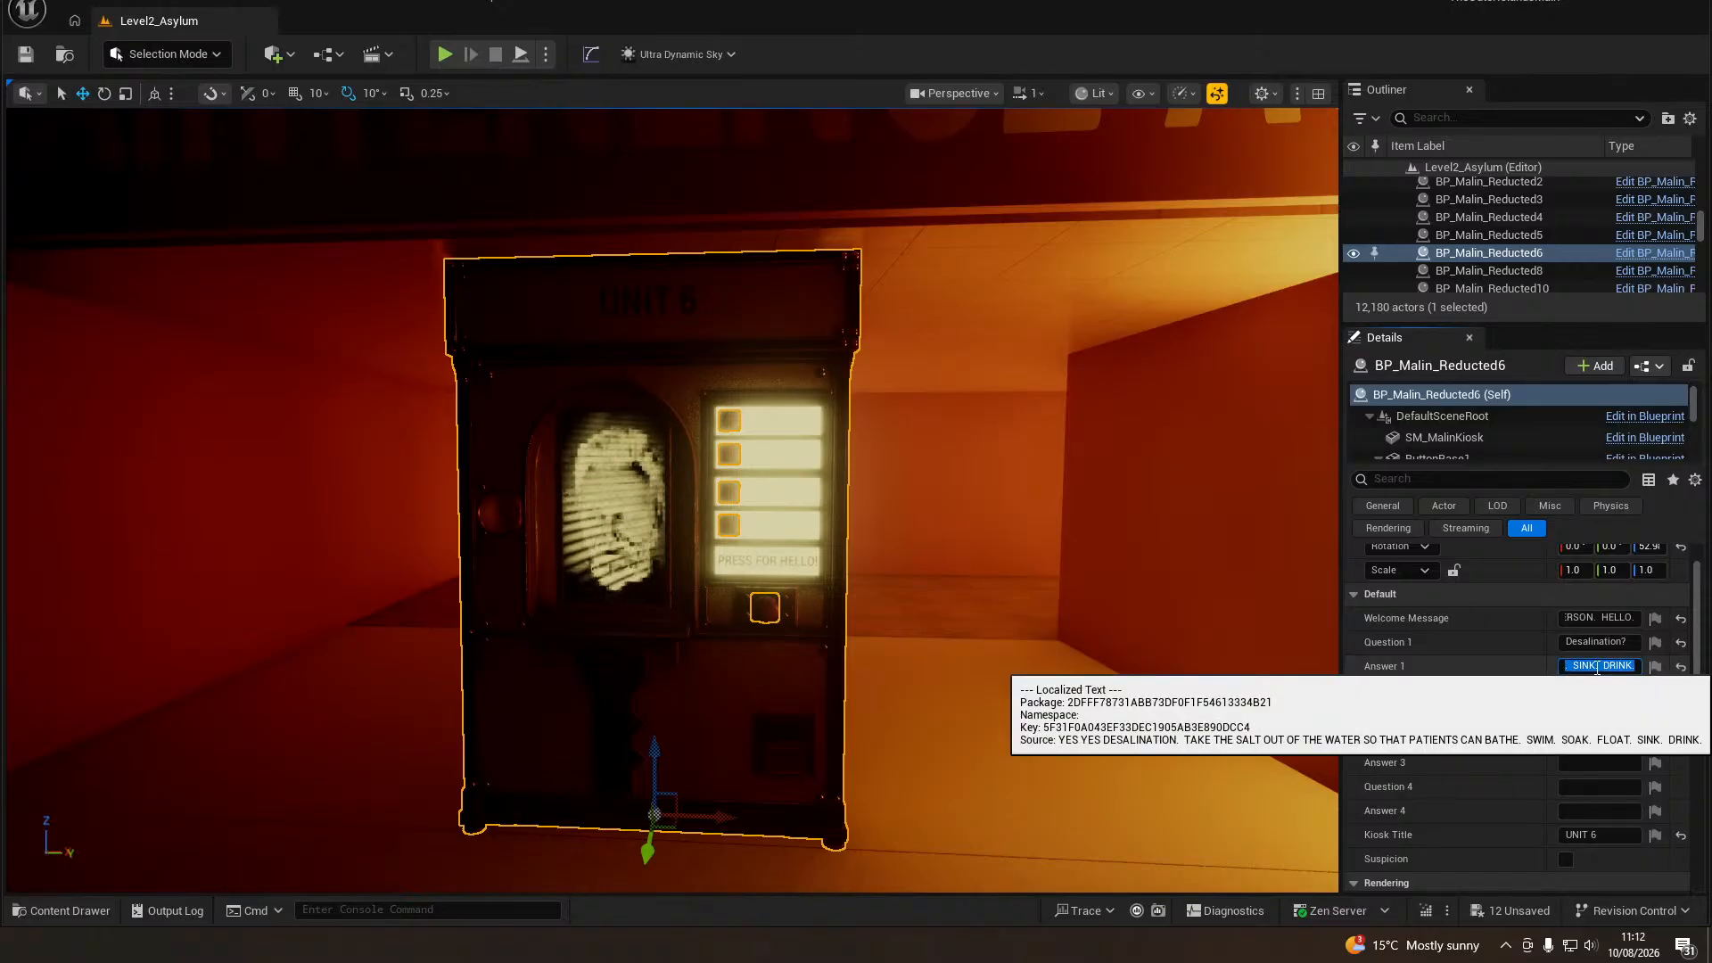
Set the kiosk's Question 2 to "Through here?".
{"action": "left_click", "coordinate": [1592, 691]}
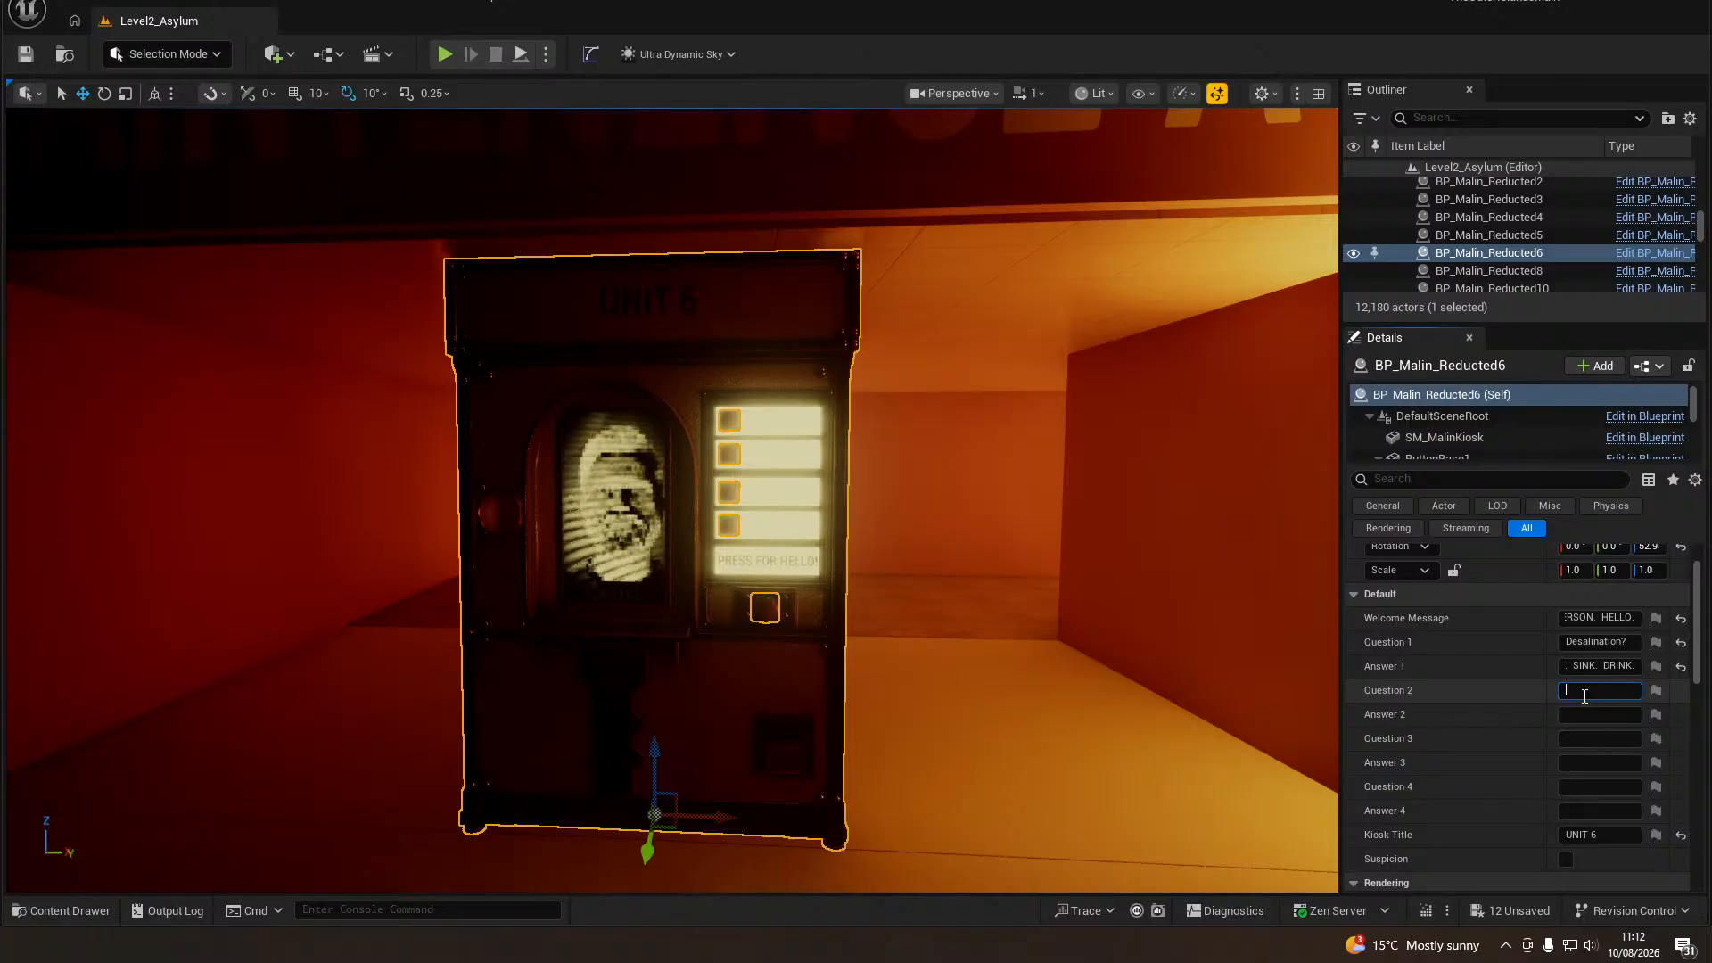
{"action": "type", "text": "T"}
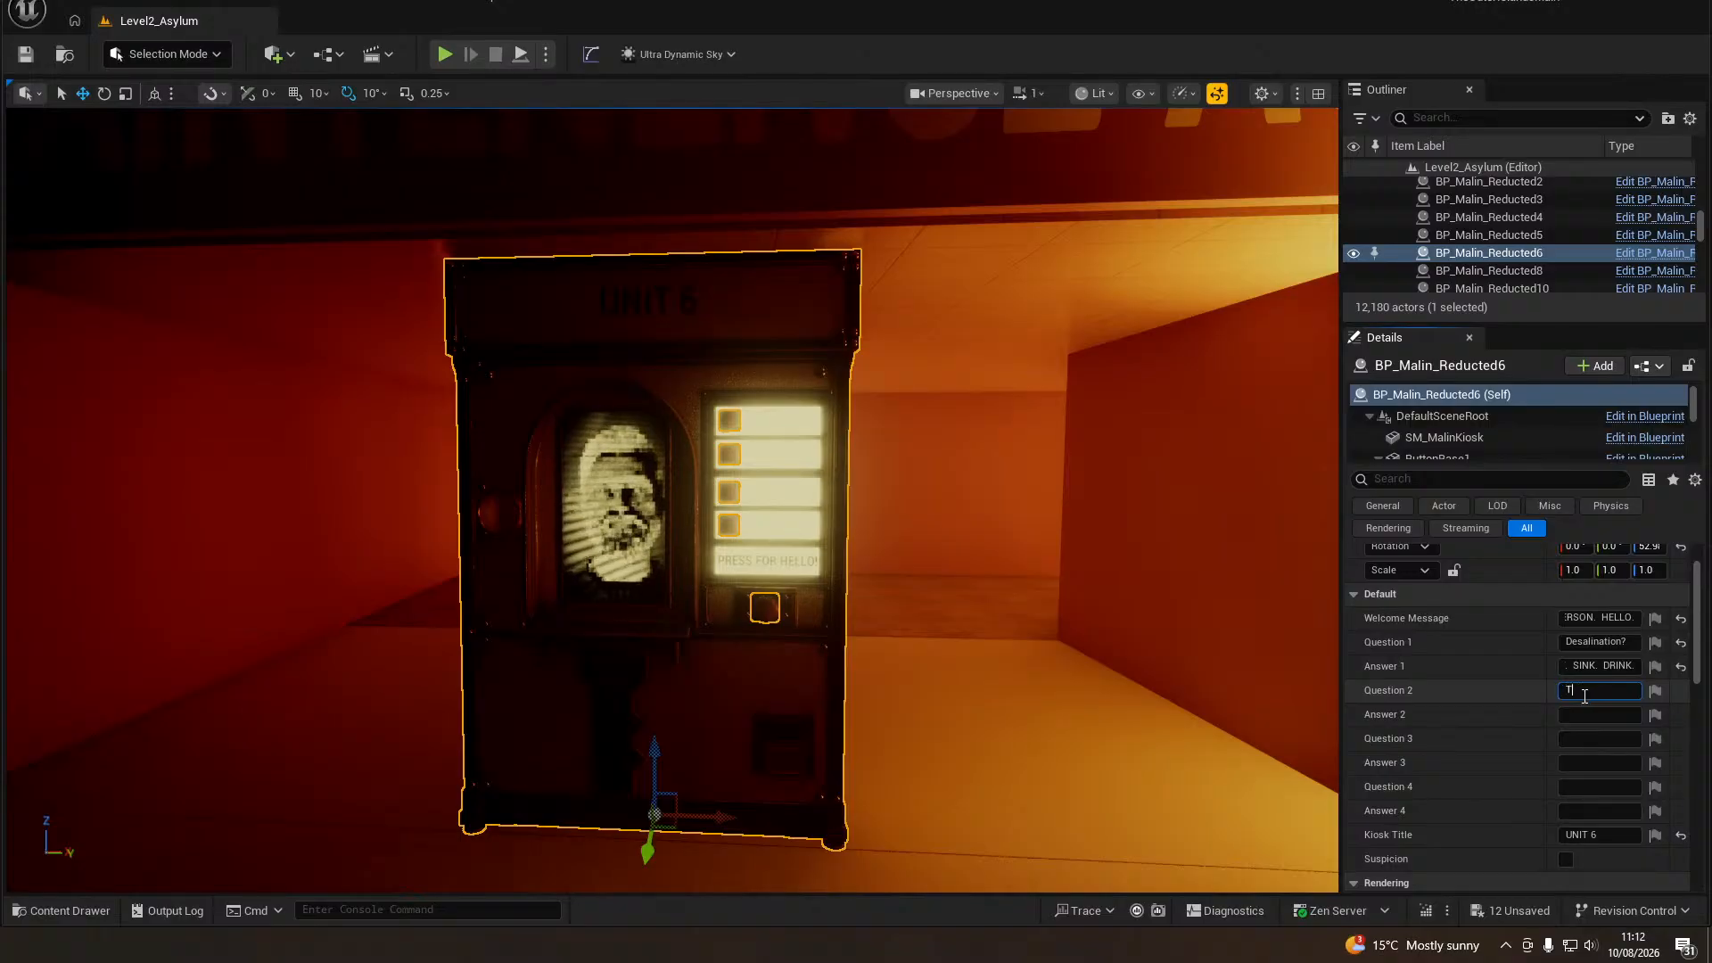
{"action": "type", "text": "hrough here?"}
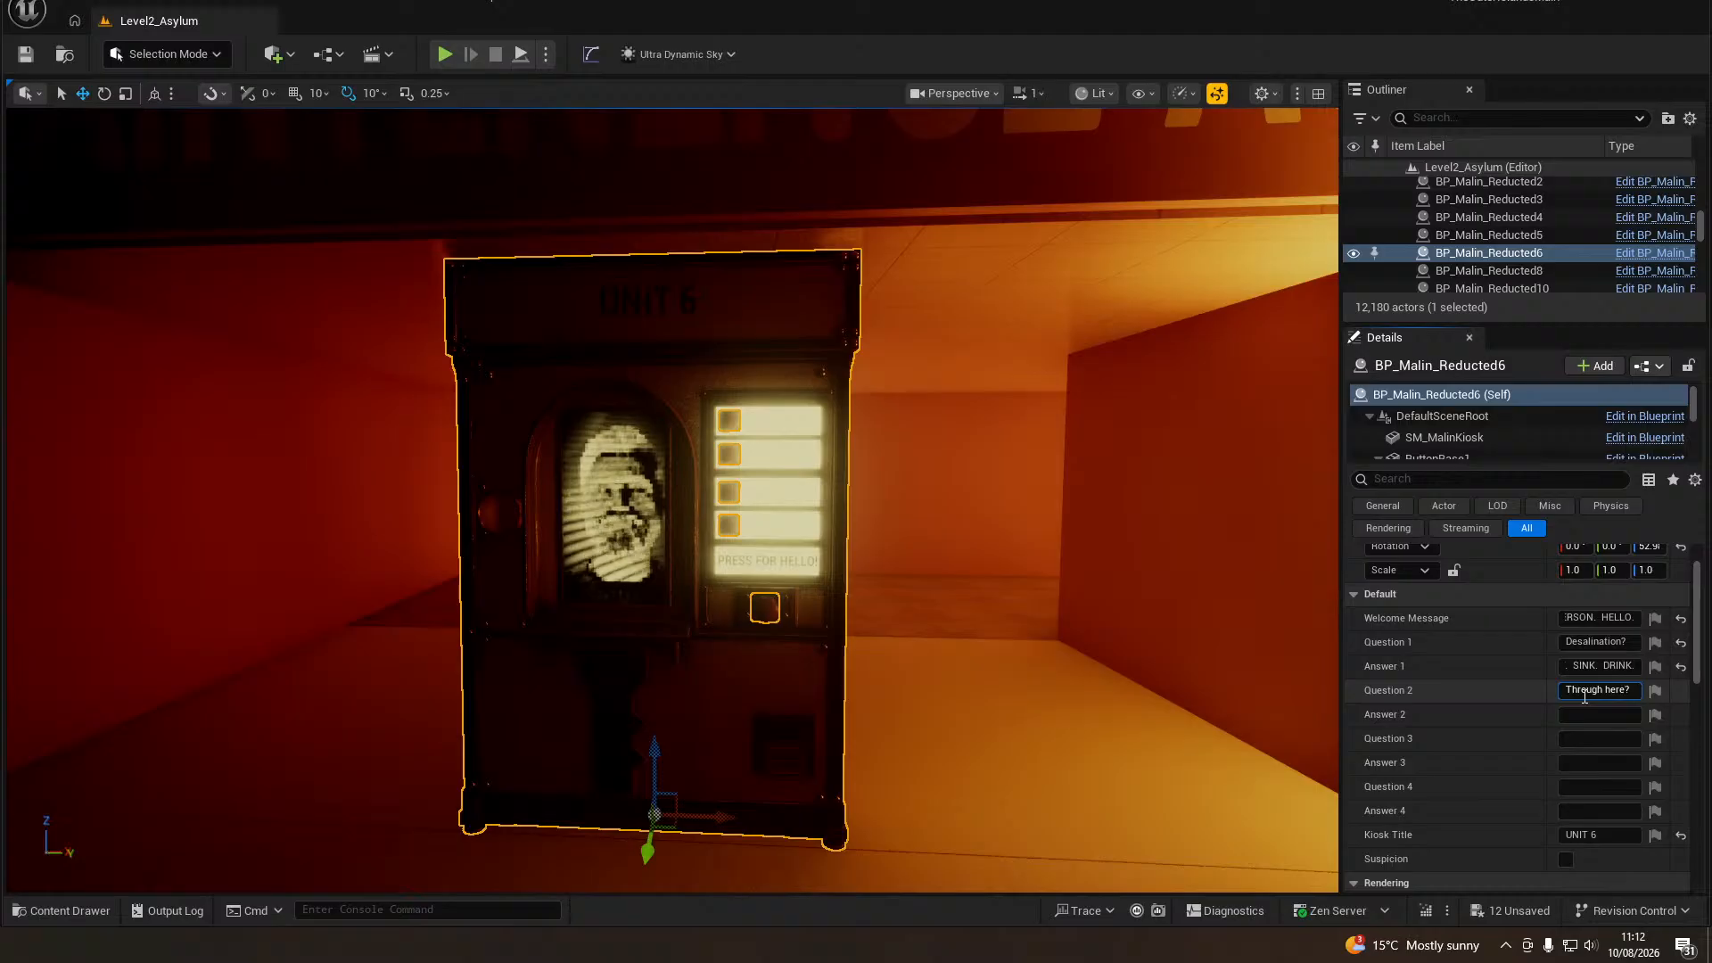
Set Answer 2 to "YES. DO NOT GO. STAY WITH UNIT SIX. UNIT SIX IS HAPPY TO SEE SOMEONE. HELLO. WOULD YOU LIKE TO CHAT?".
{"action": "left_click", "coordinate": [1613, 716]}
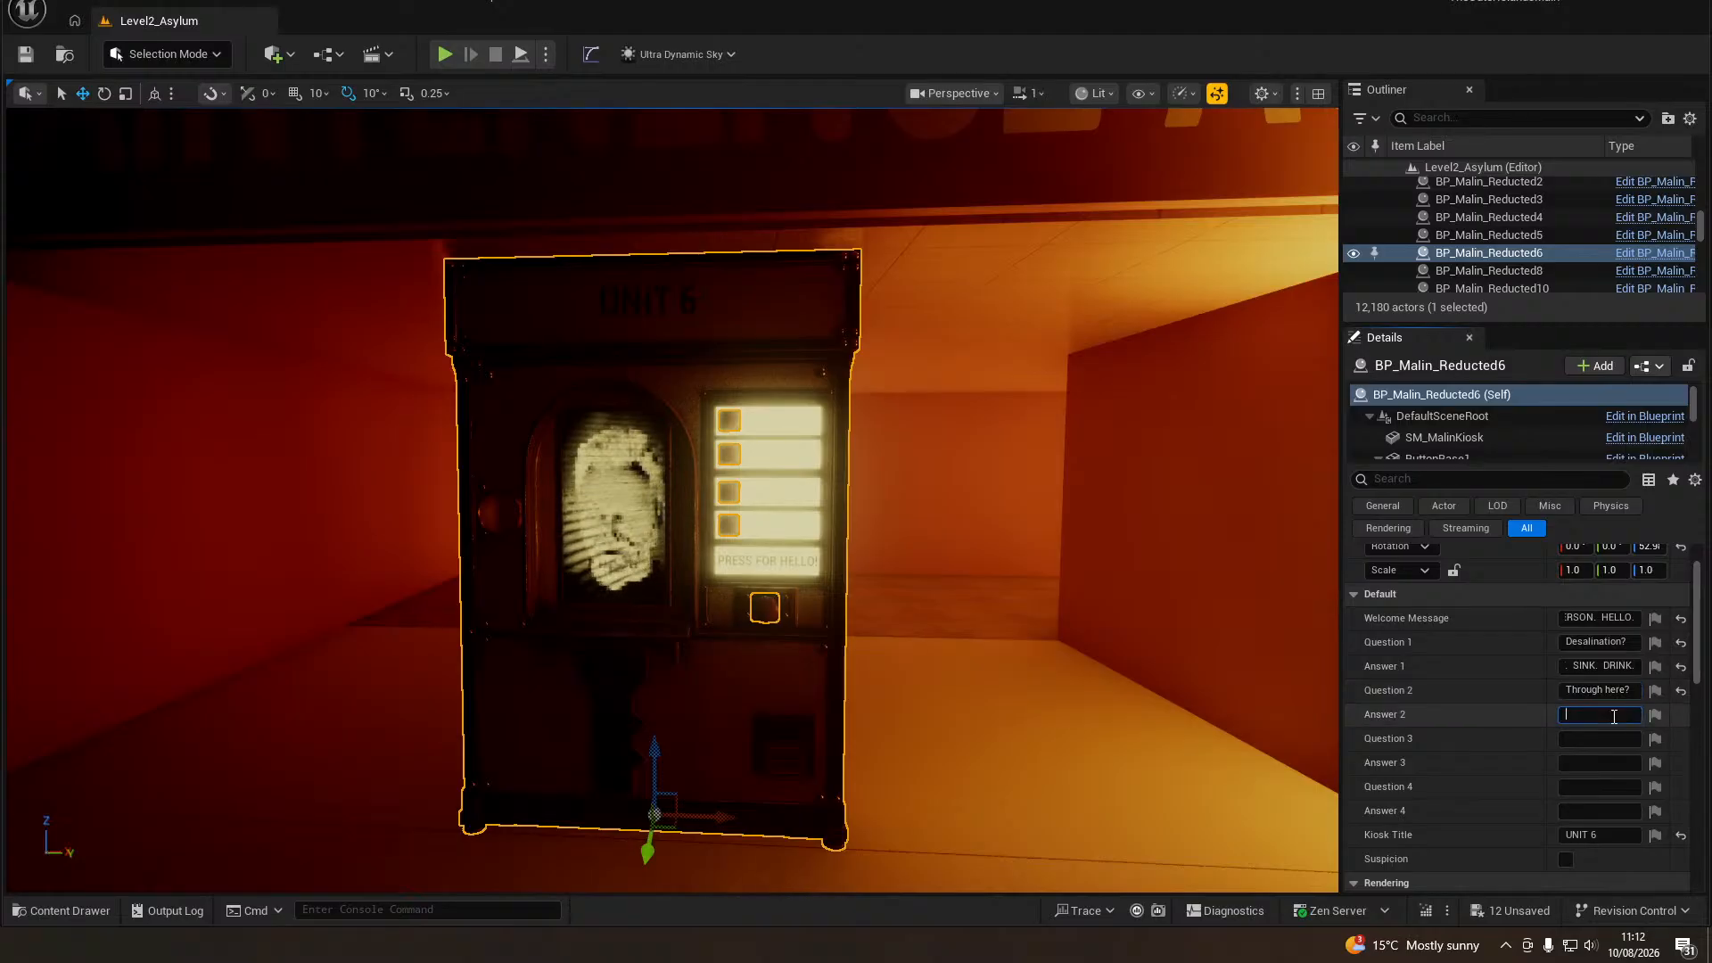
{"action": "type", "text": "YES. DO N"}
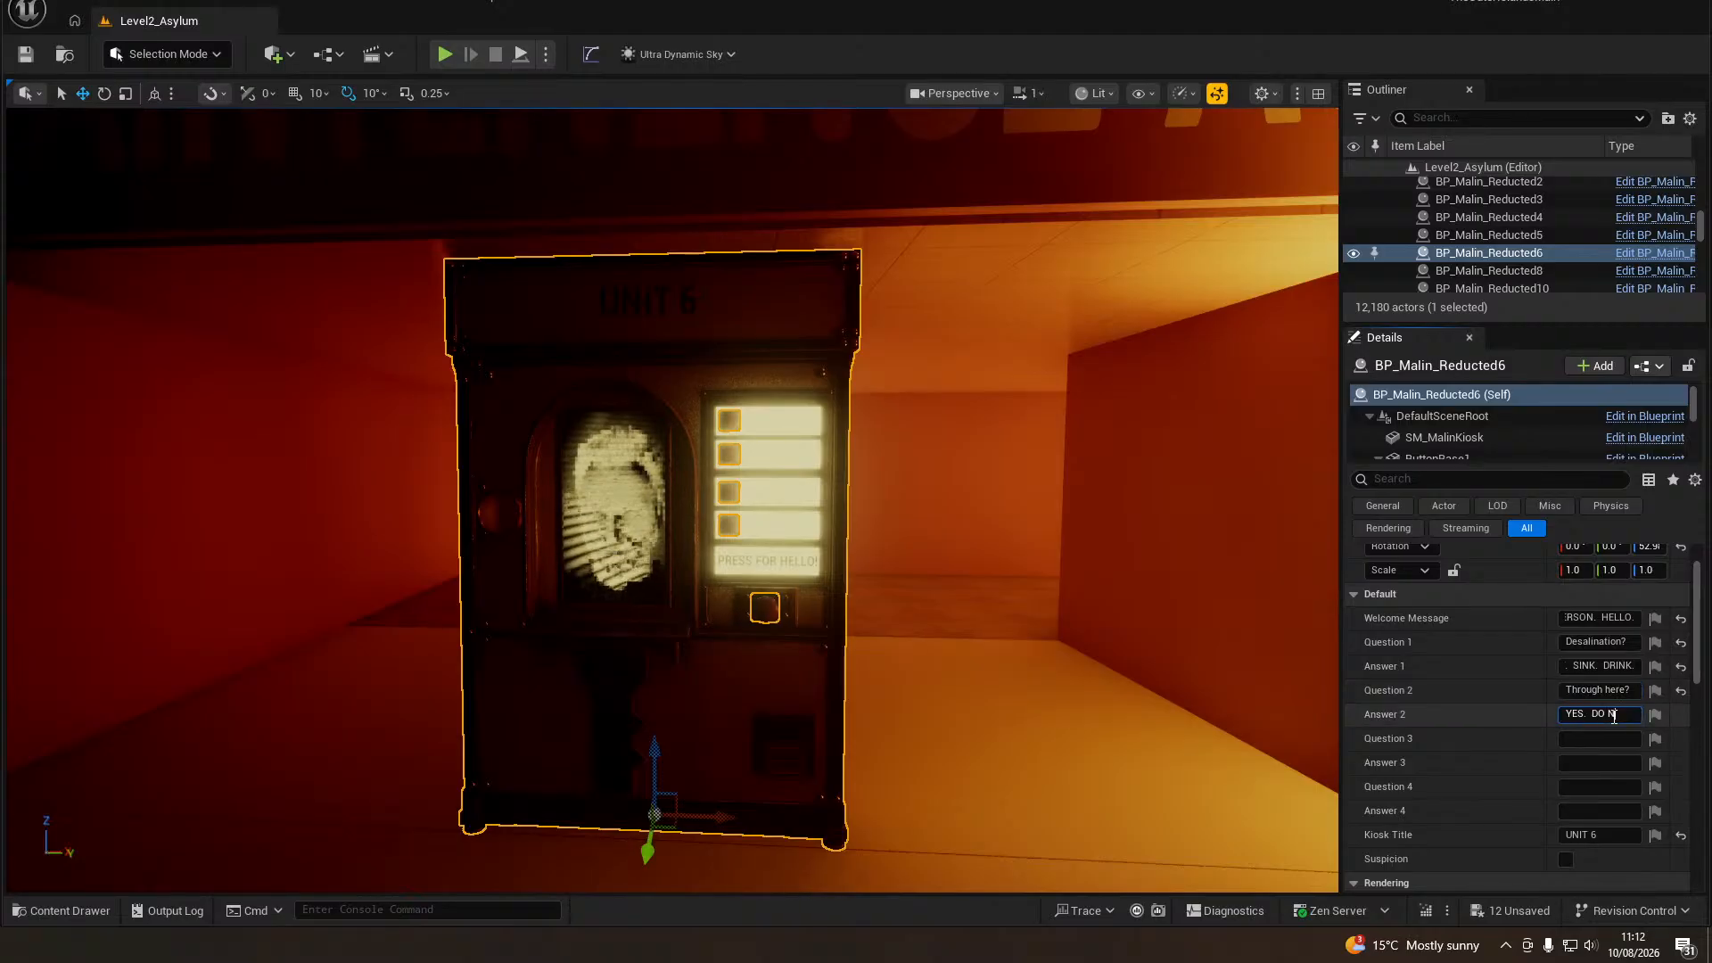
{"action": "type", "text": "OT GO. "}
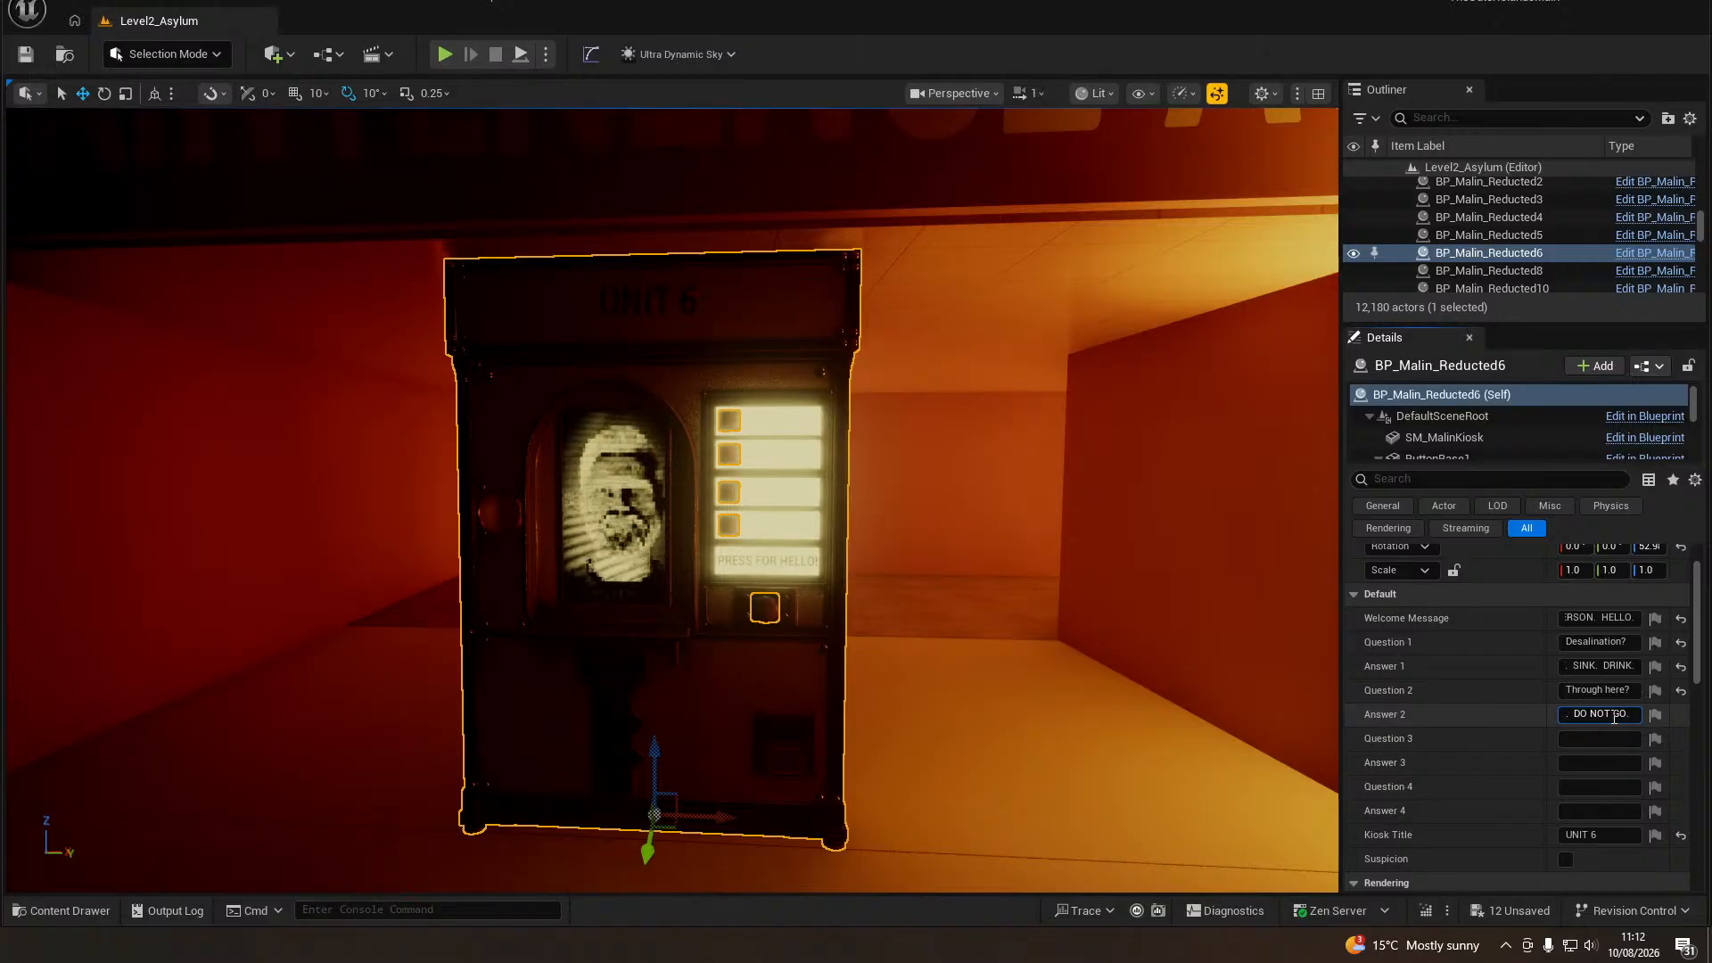
{"action": "type", "text": "STAY WITH UN"}
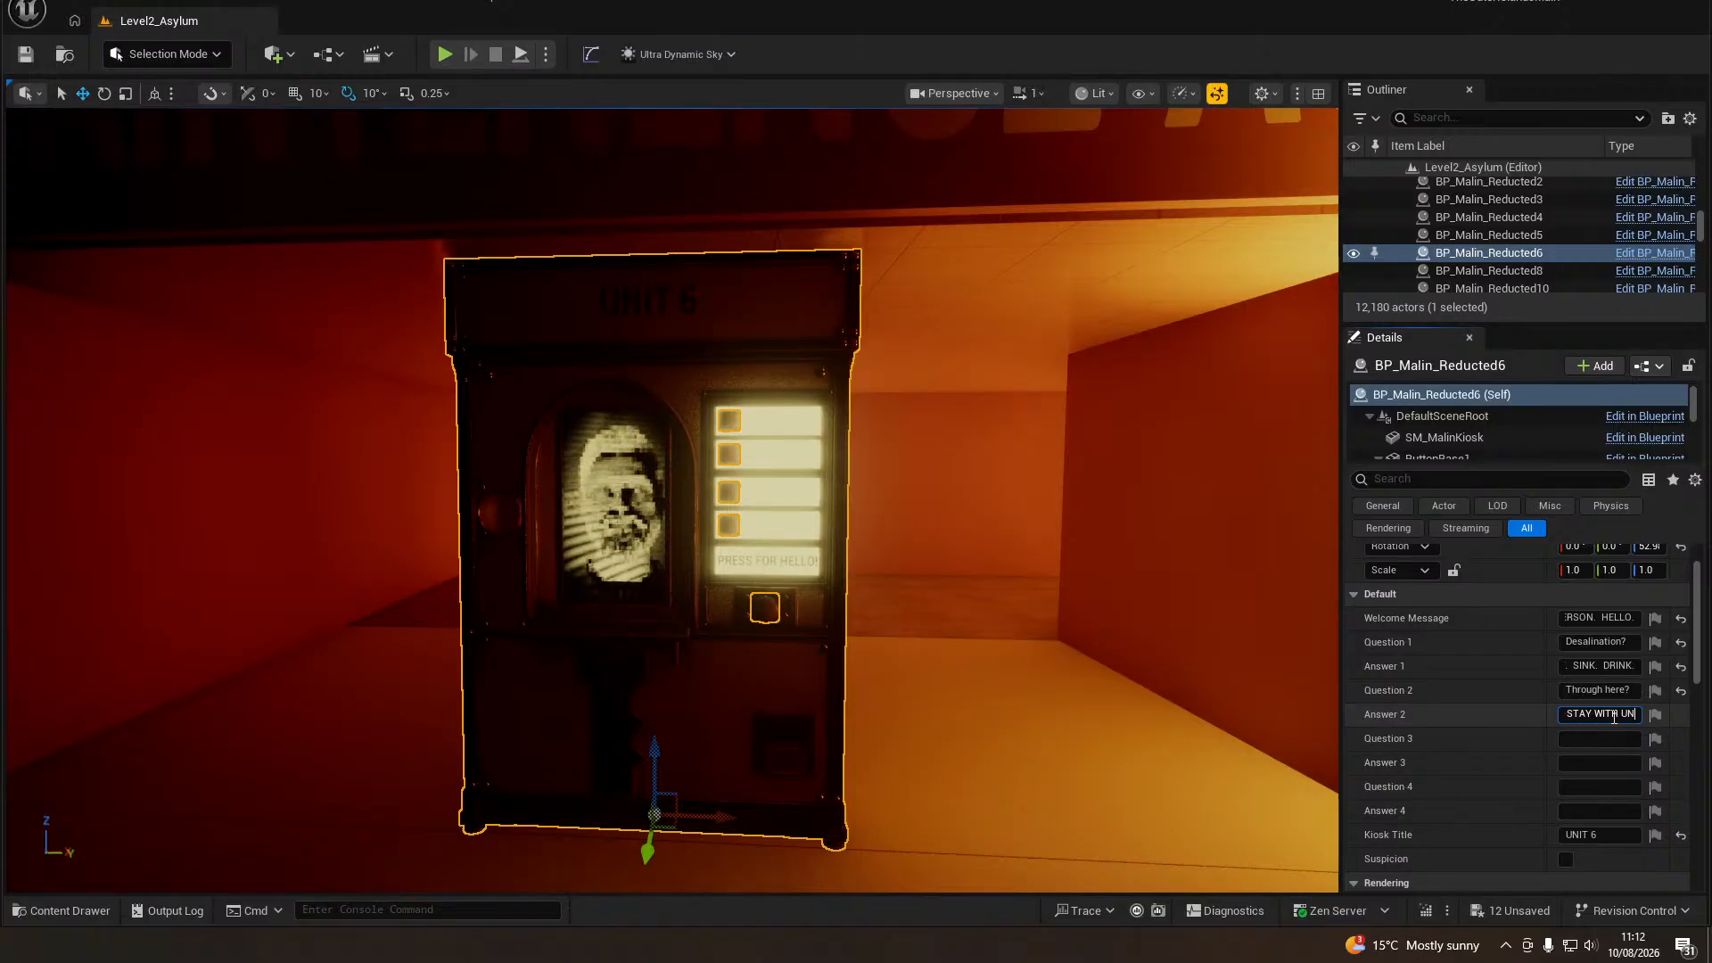
{"action": "type", "text": "IT SIX."}
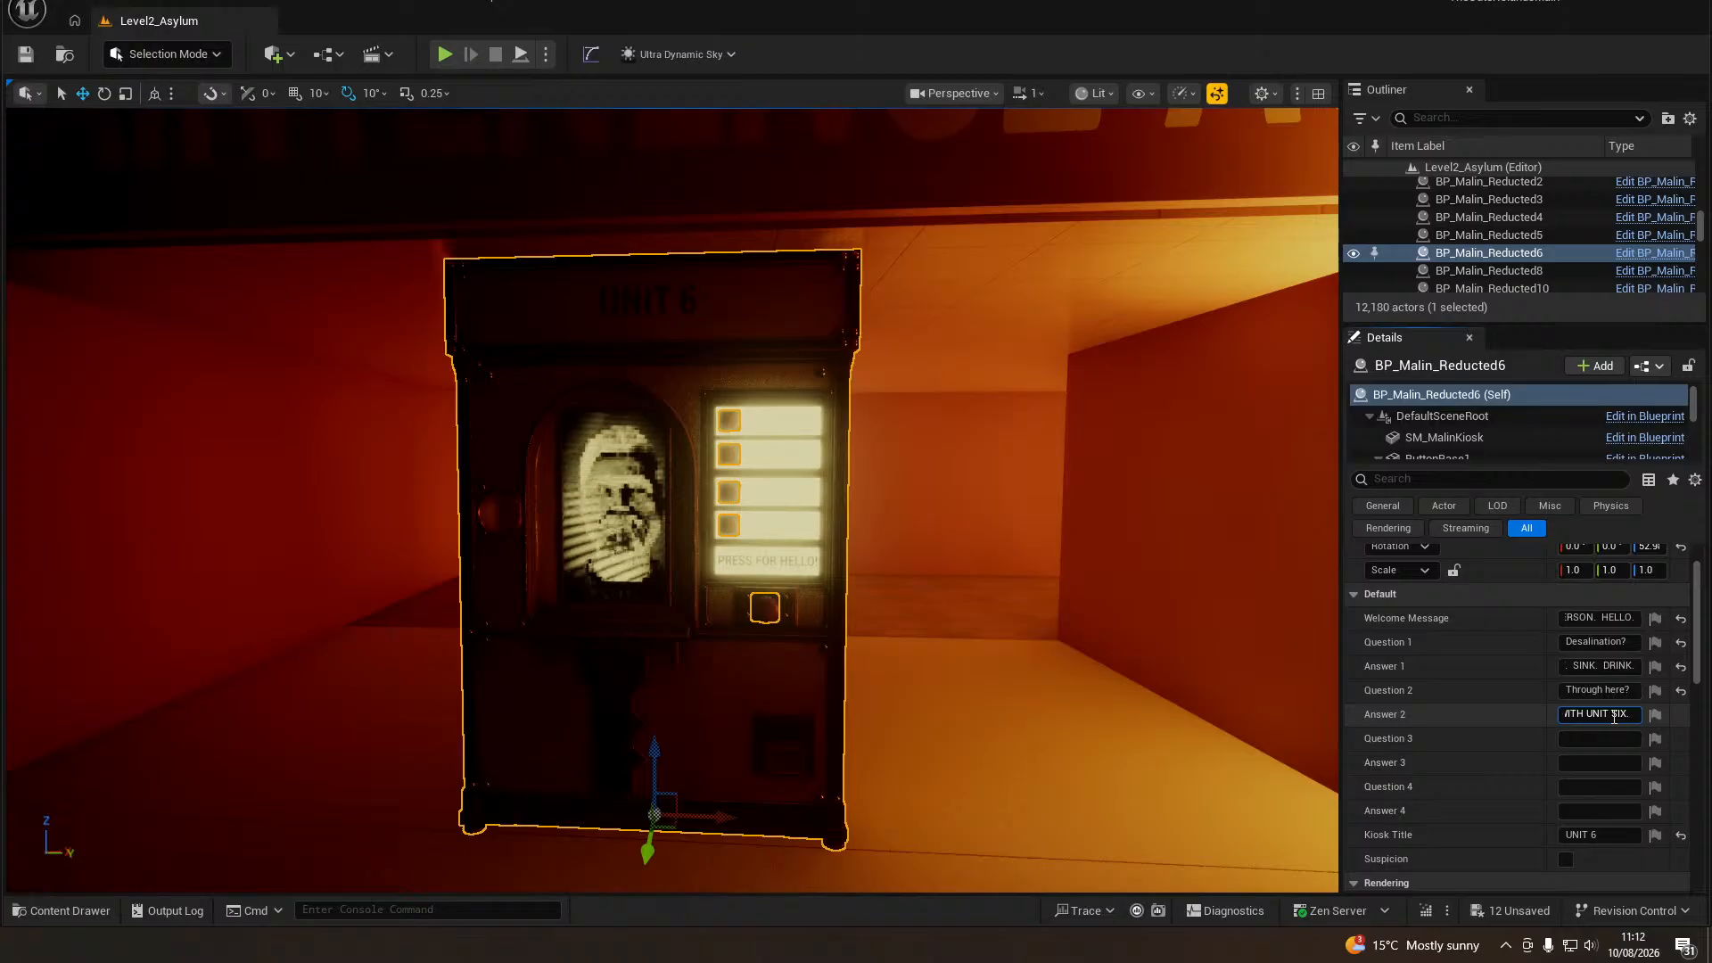
{"action": "type", "text": " UNIT SIX IS"}
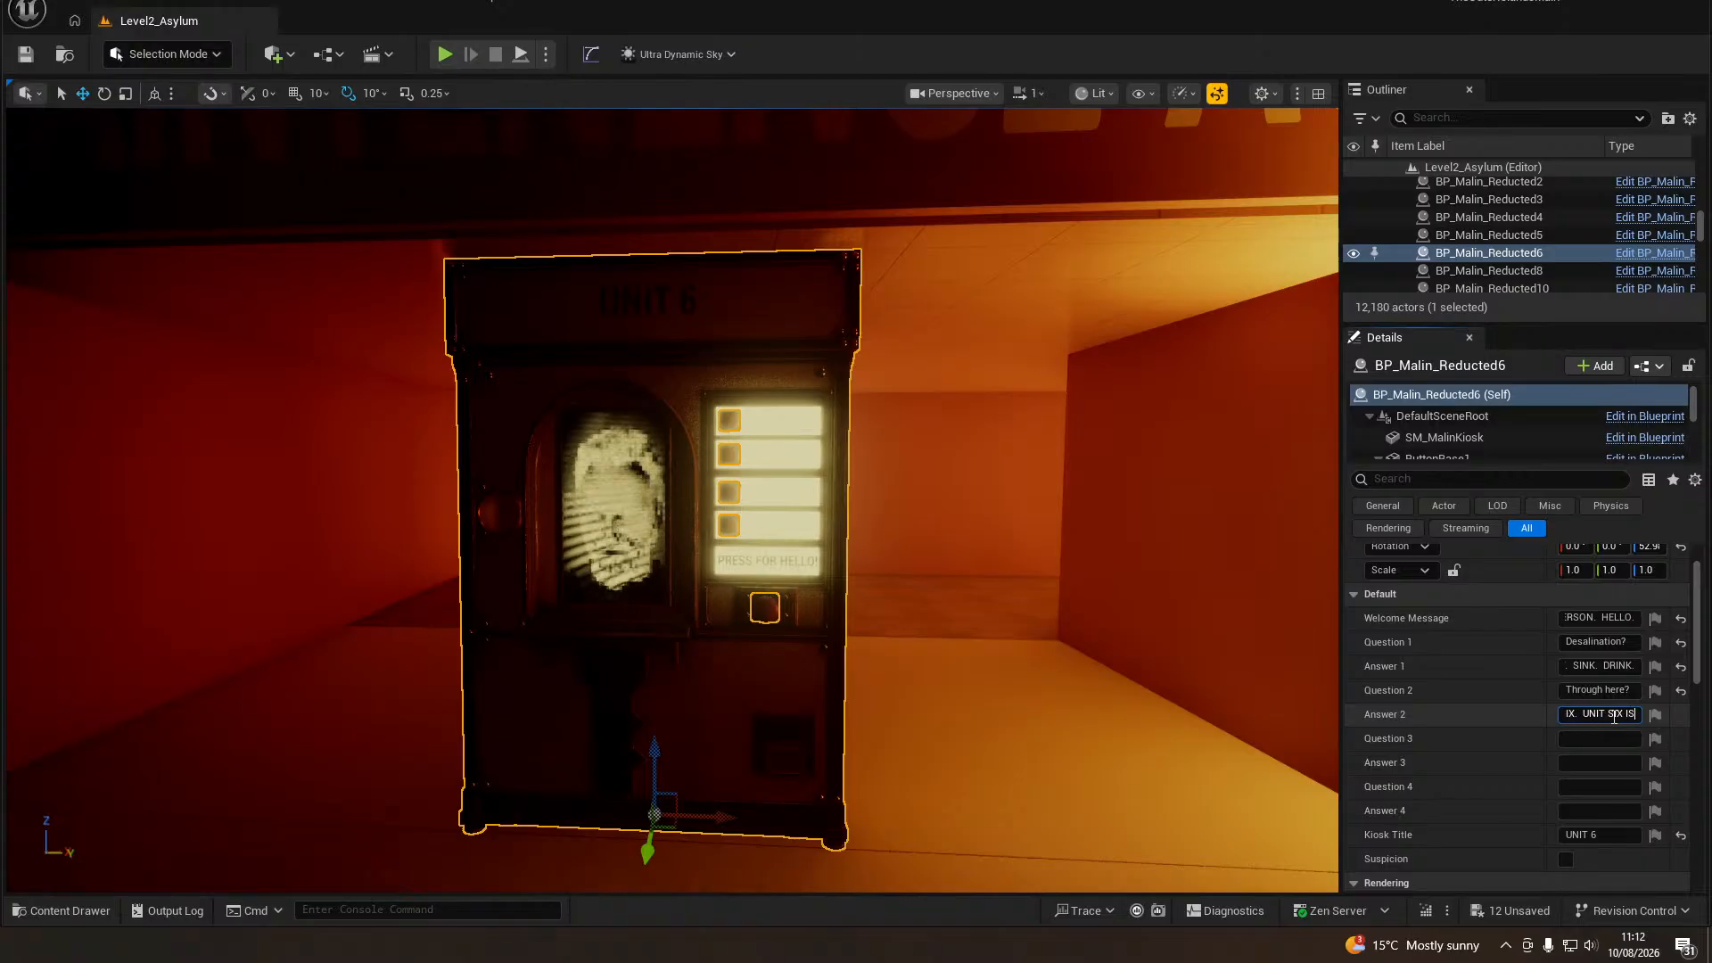
{"action": "type", "text": " HAPPY TO SEE SO"}
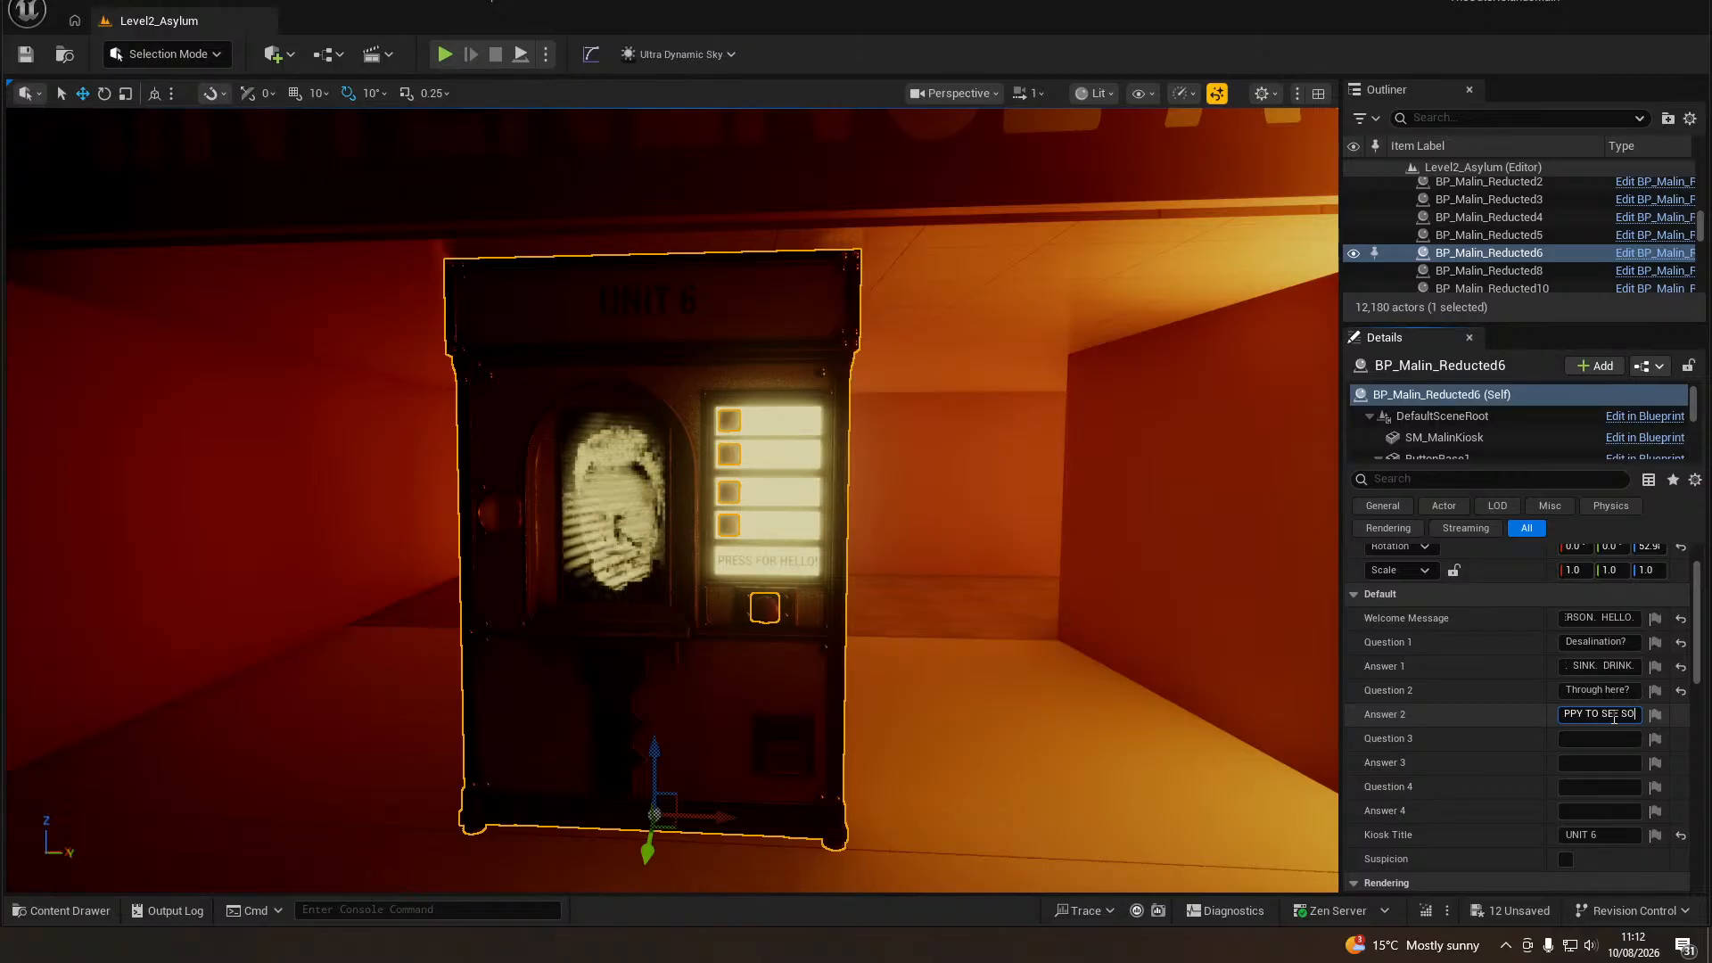
{"action": "type", "text": "MEONE."}
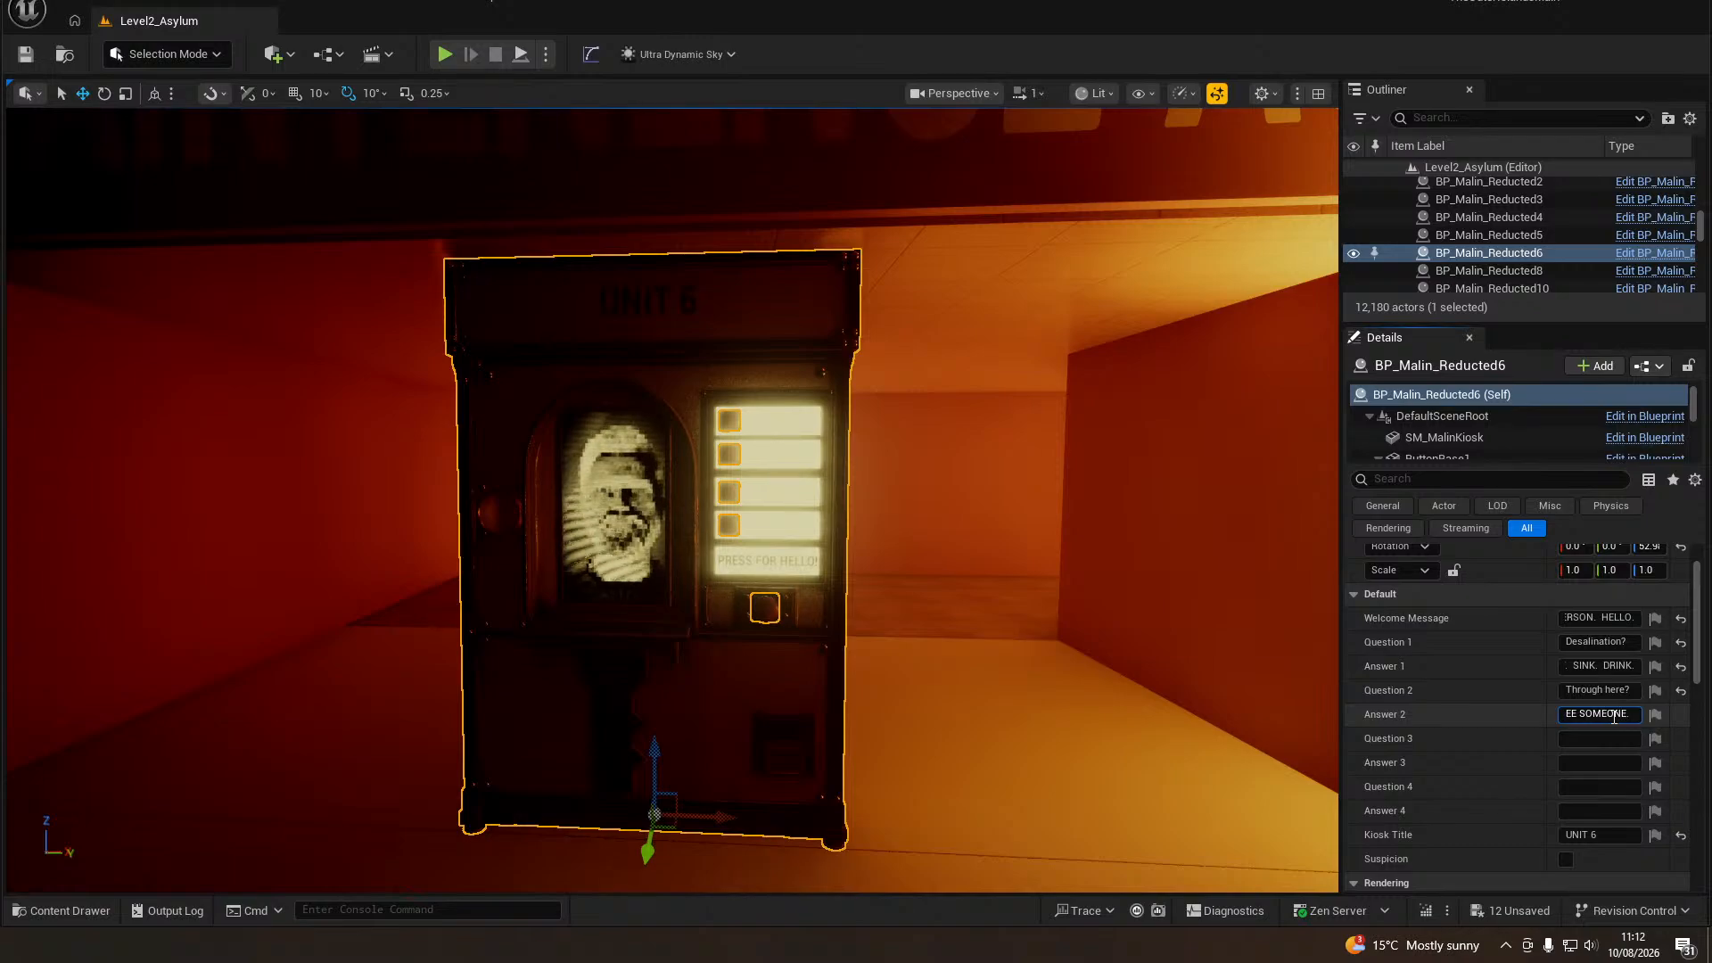
{"action": "type", "text": " HELLO. "}
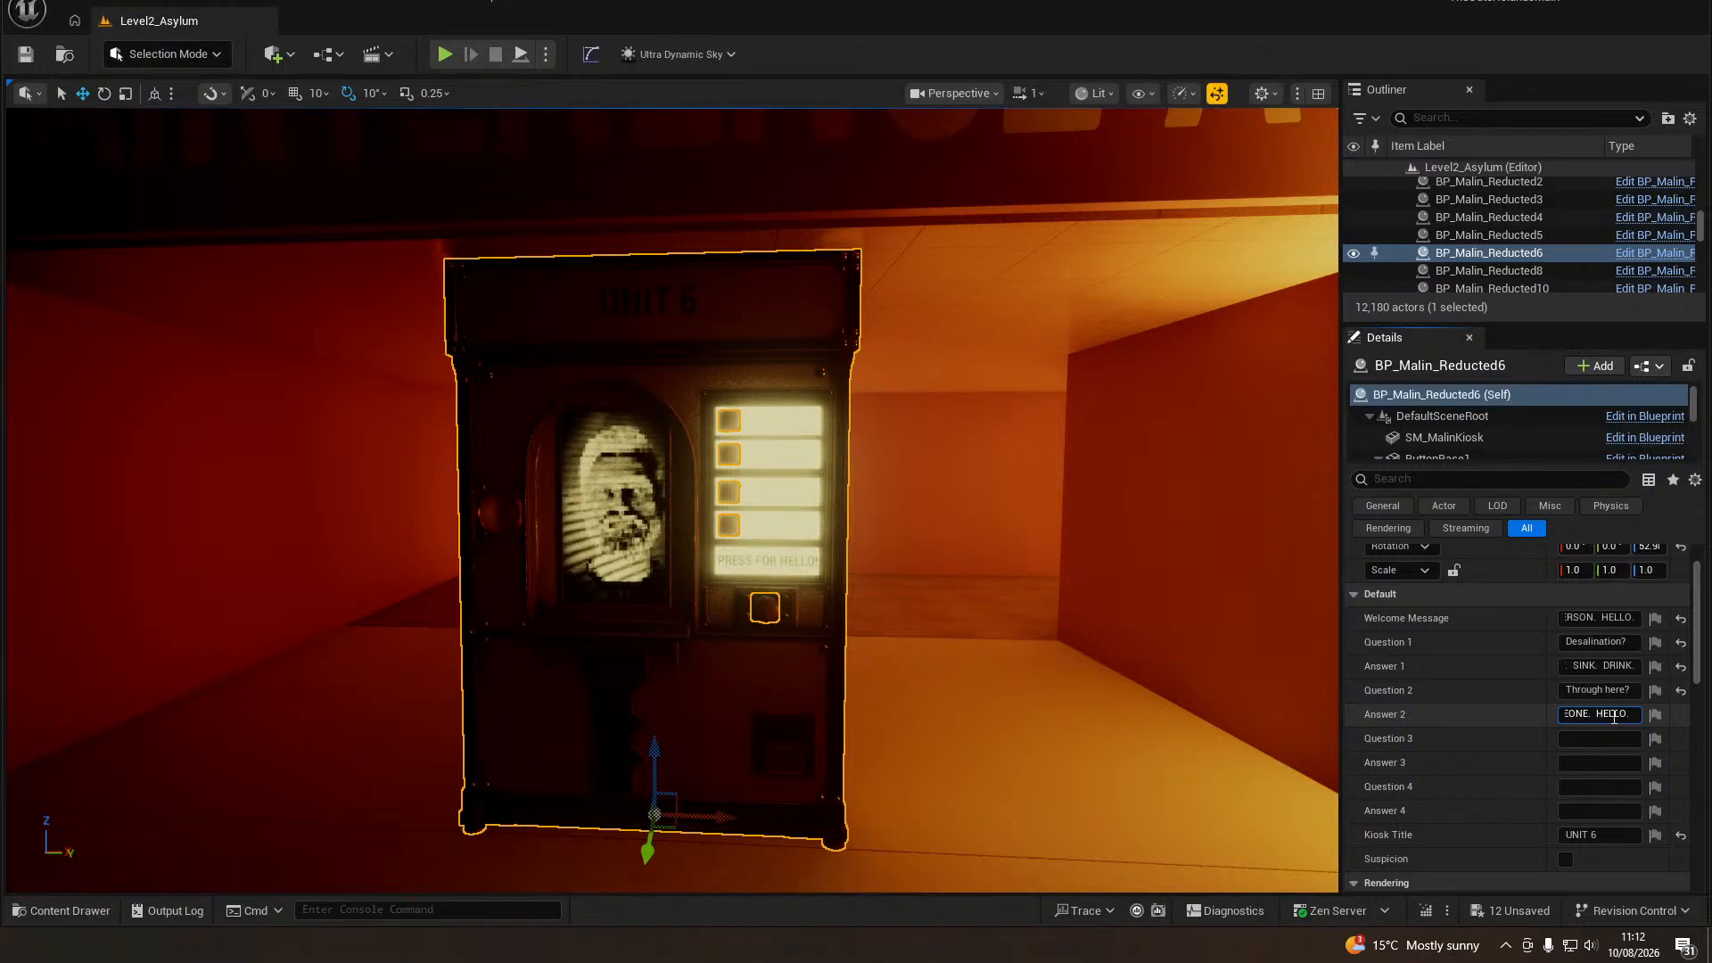
{"action": "type", "text": "WOULD YOU"}
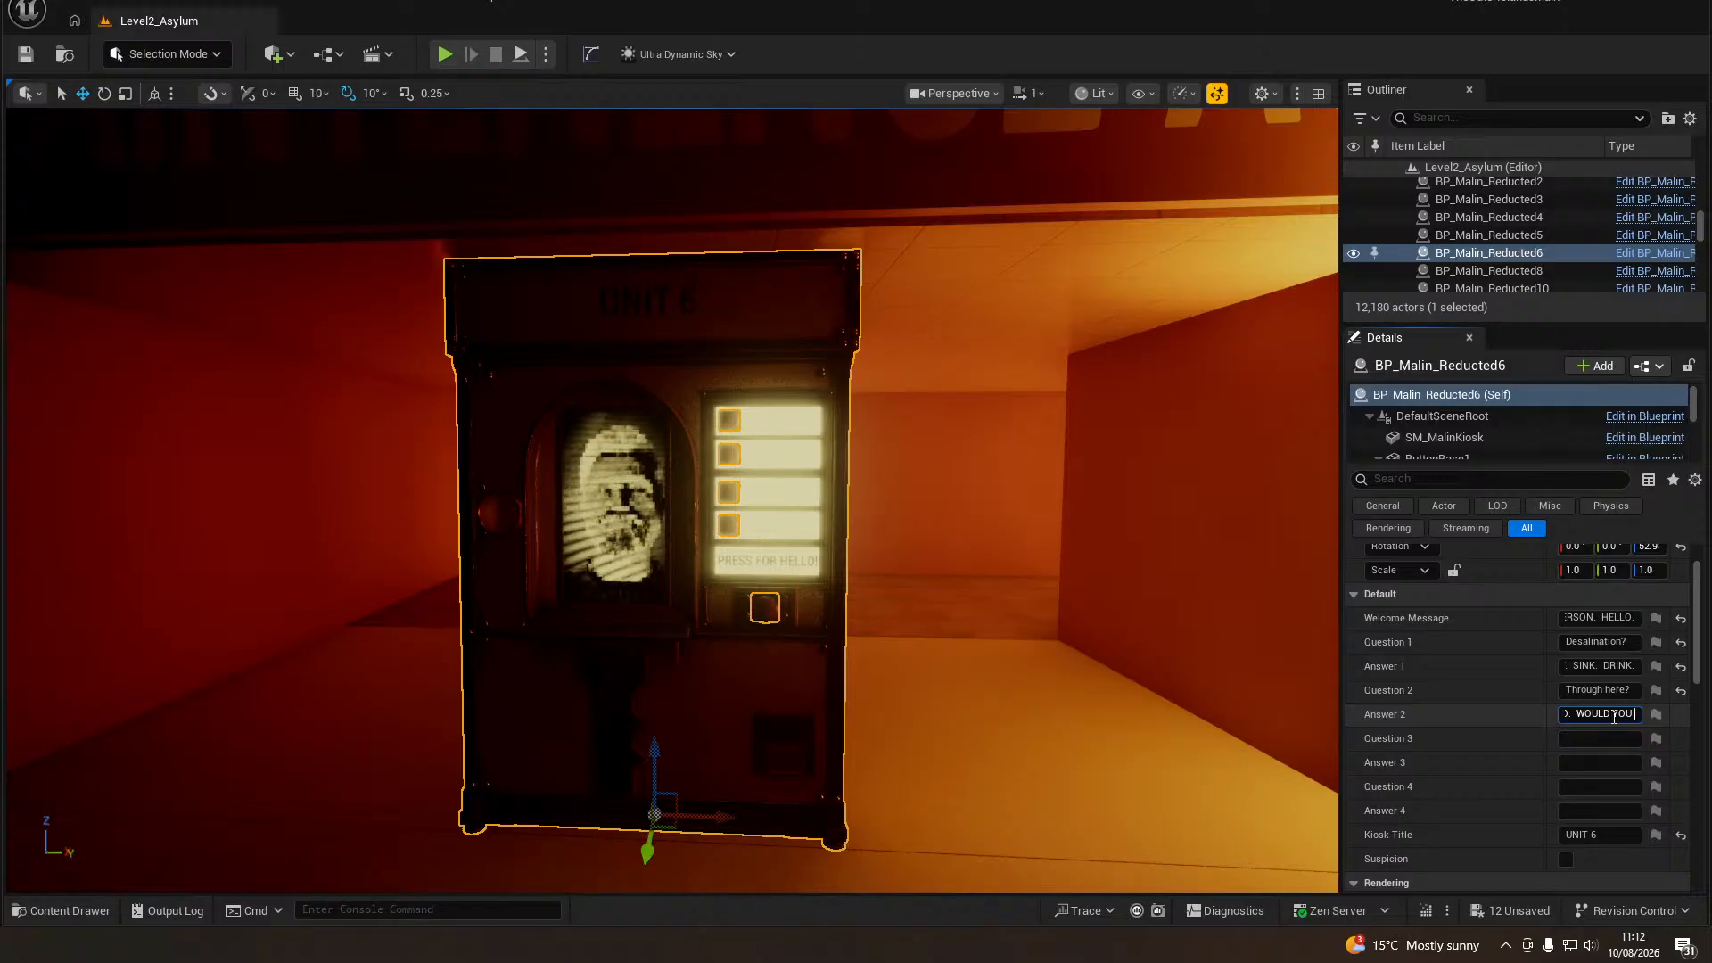
{"action": "type", "text": " LIKE TO CHAT"}
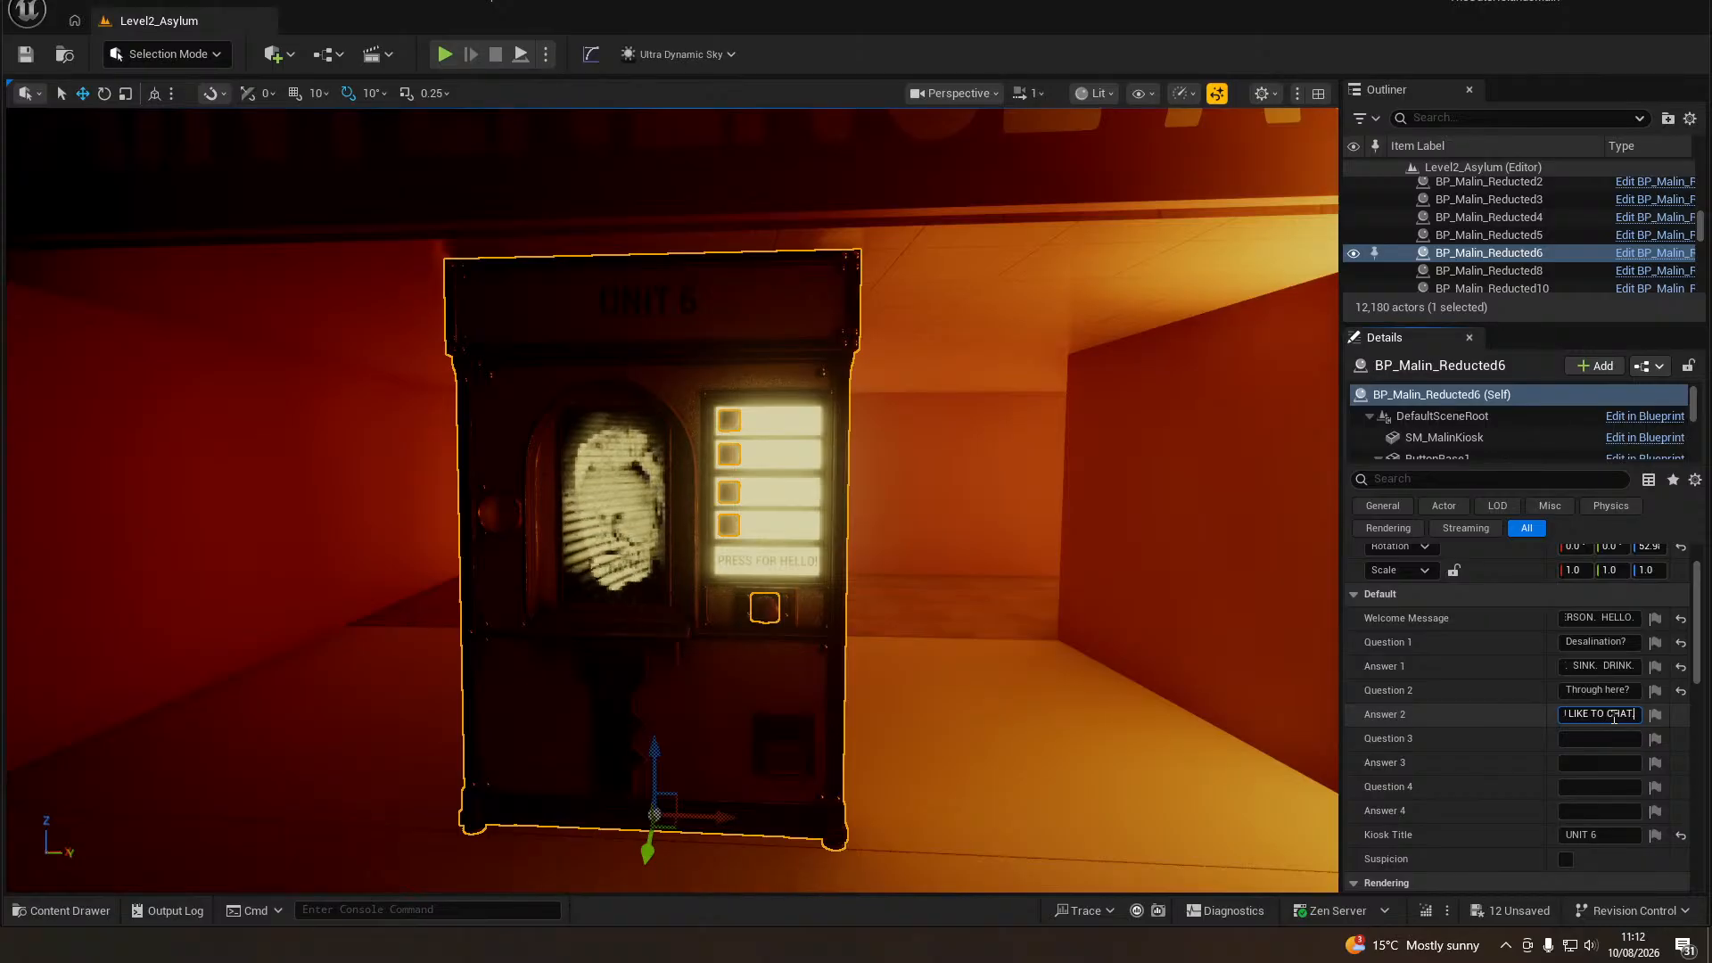
{"action": "key", "text": "Return"}
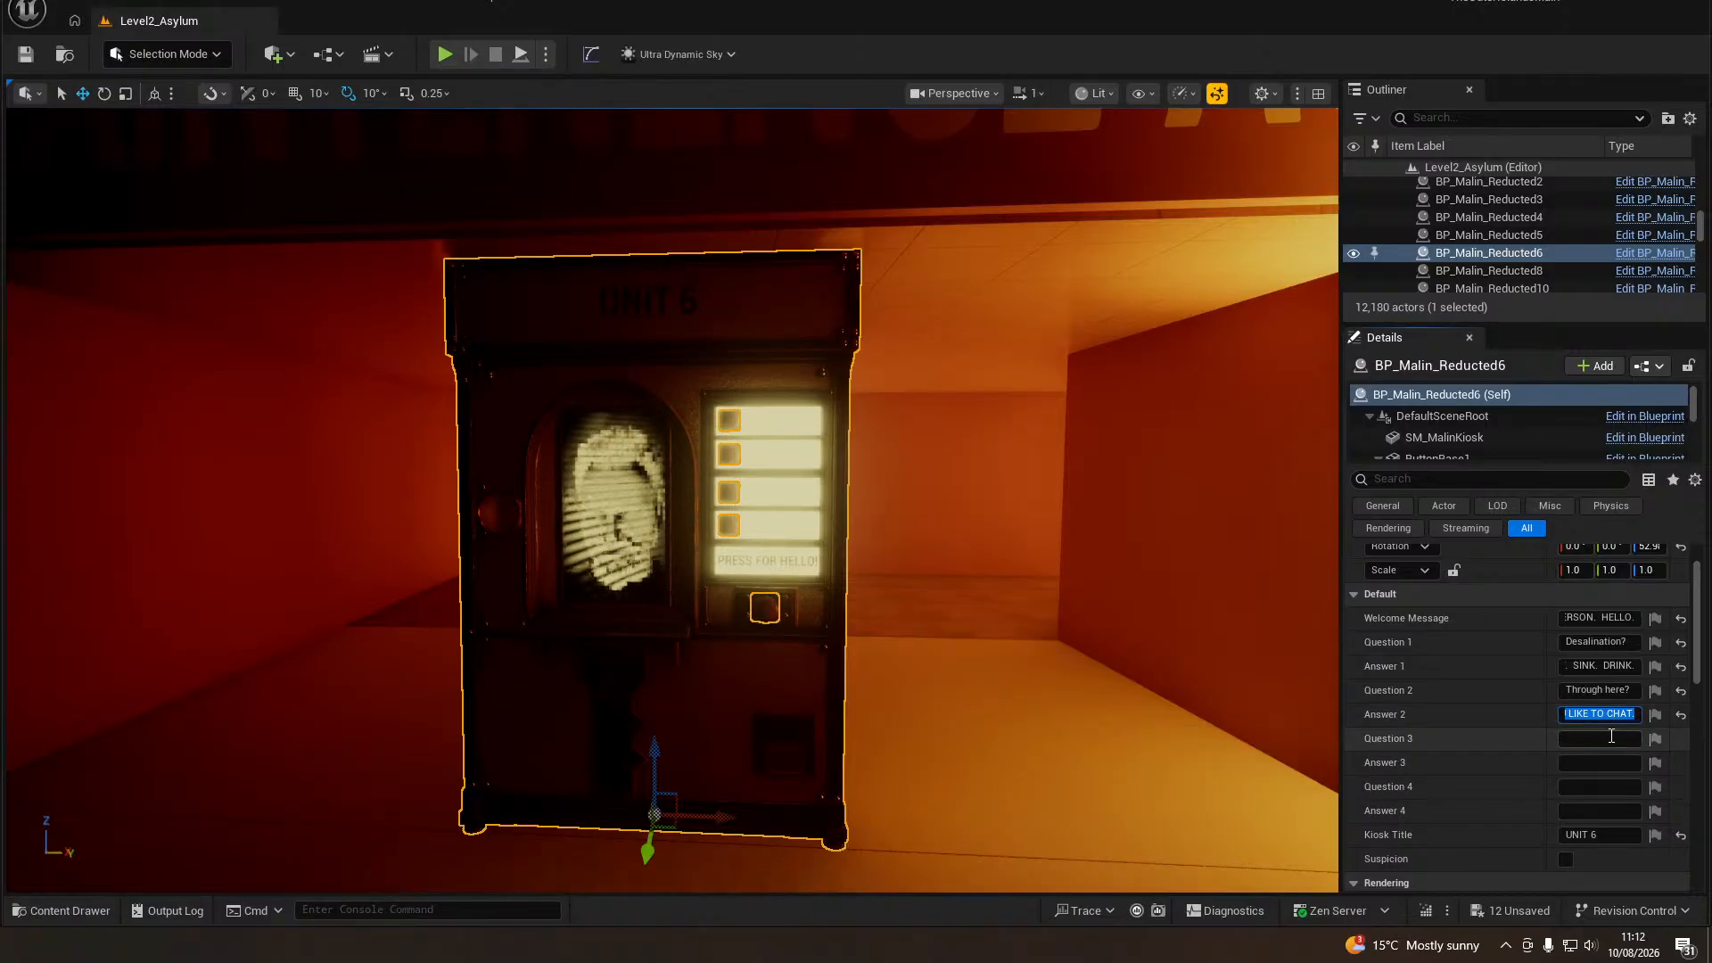
{"action": "key", "text": "End"}
{"action": "type", "text": ".?"}
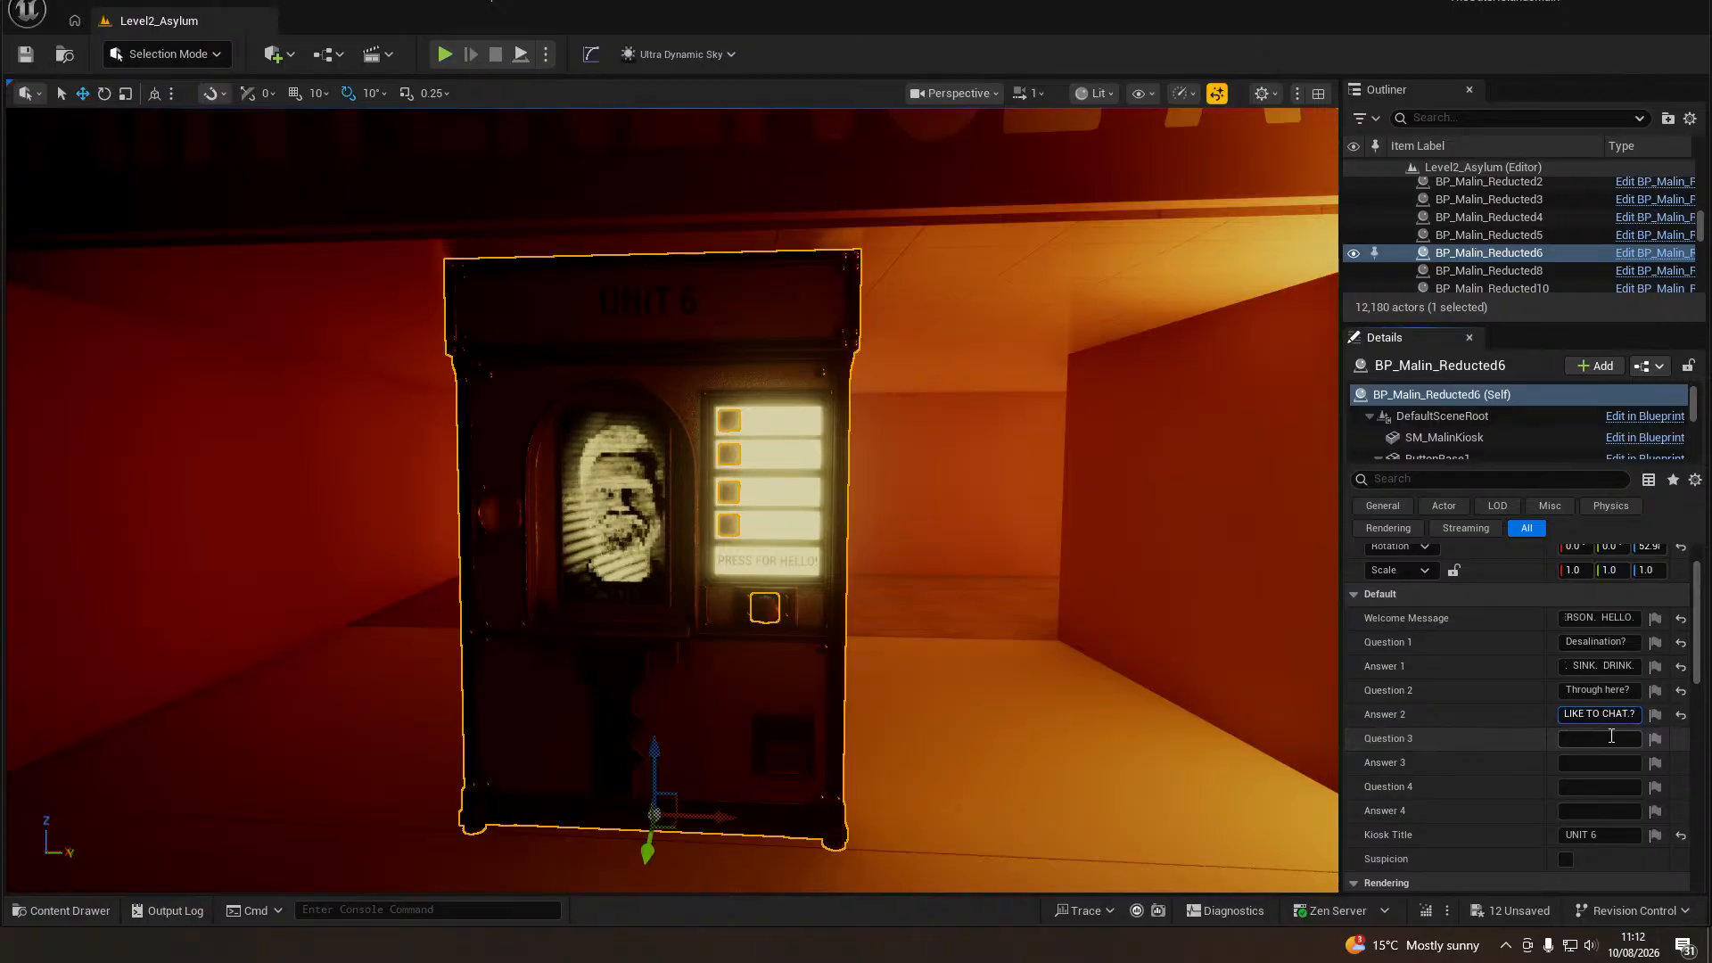
{"action": "key", "text": "BackSpace"}
{"action": "key", "text": "BackSpace"}
{"action": "type", "text": "?"}
{"action": "key", "text": "Return"}
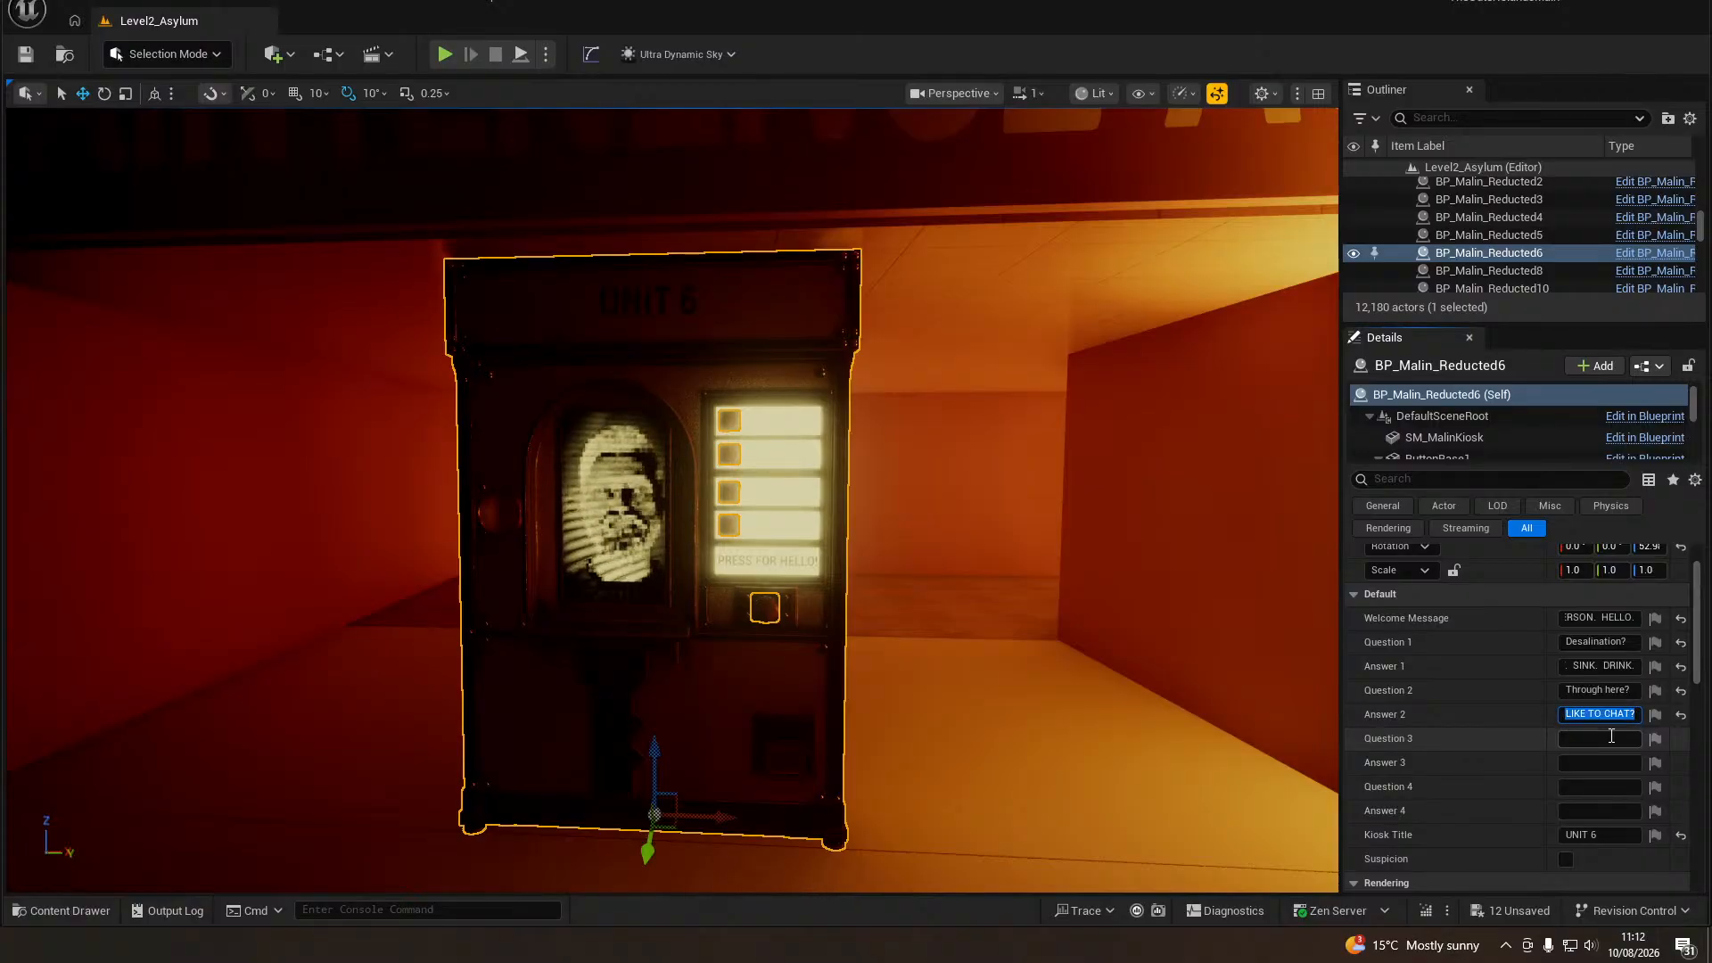
{"action": "left_click", "coordinate": [1610, 741]}
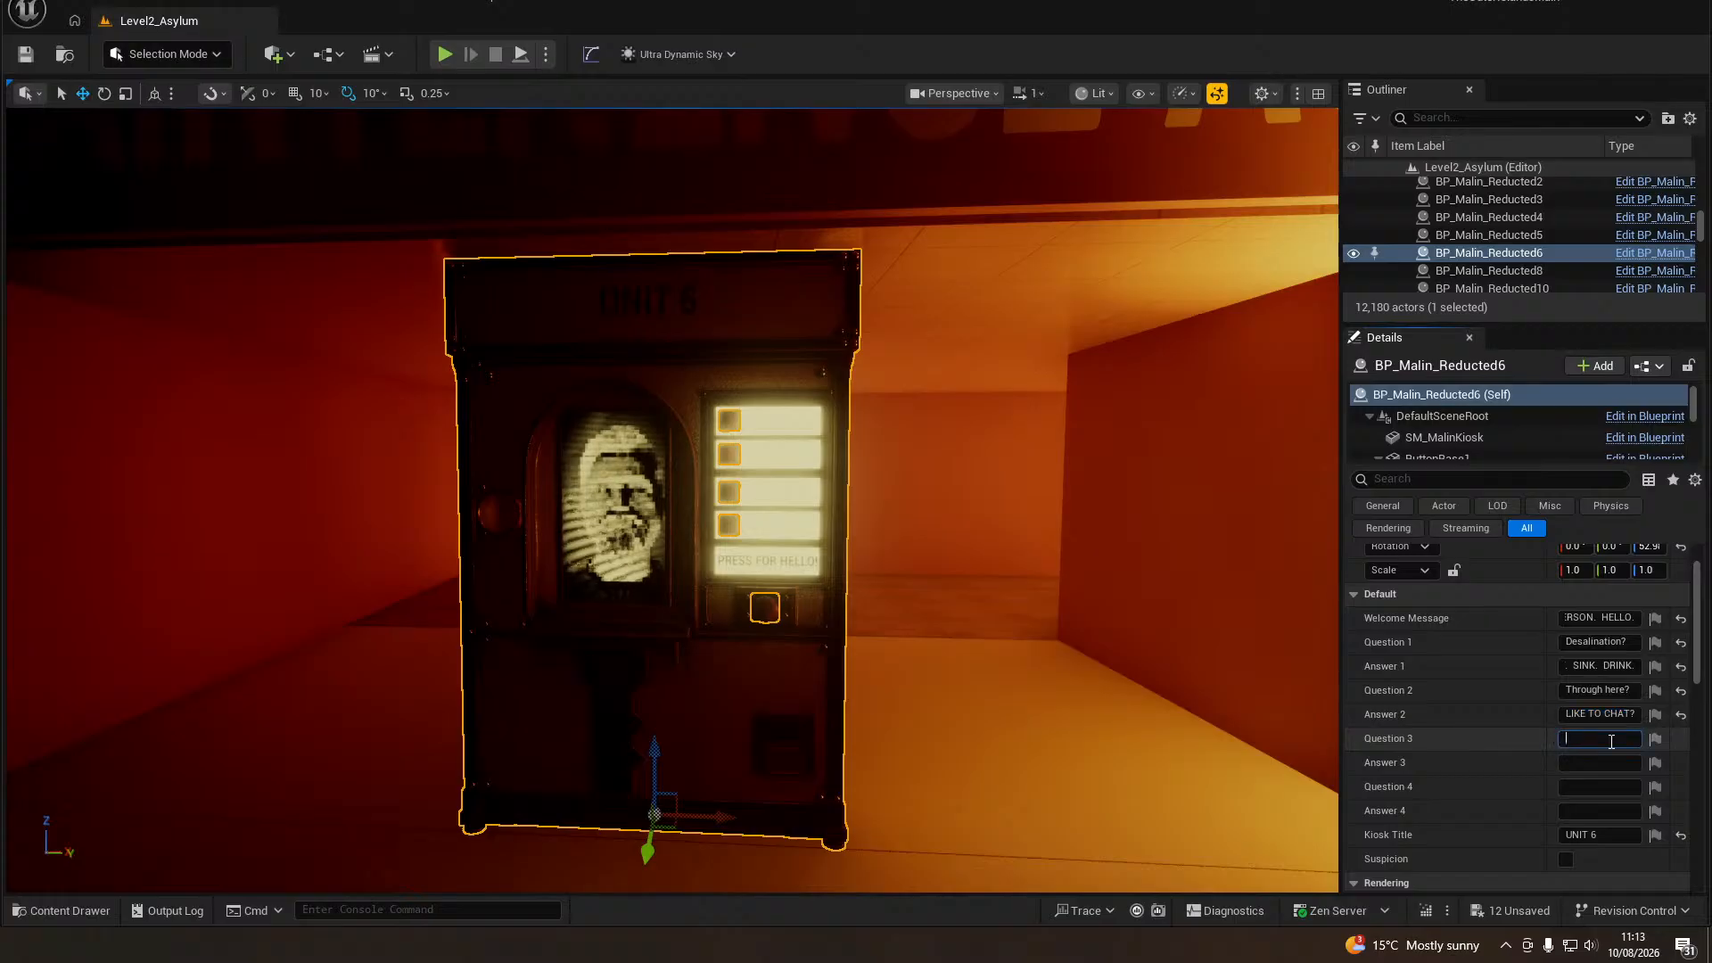
{"action": "type", "text": "Got to go."}
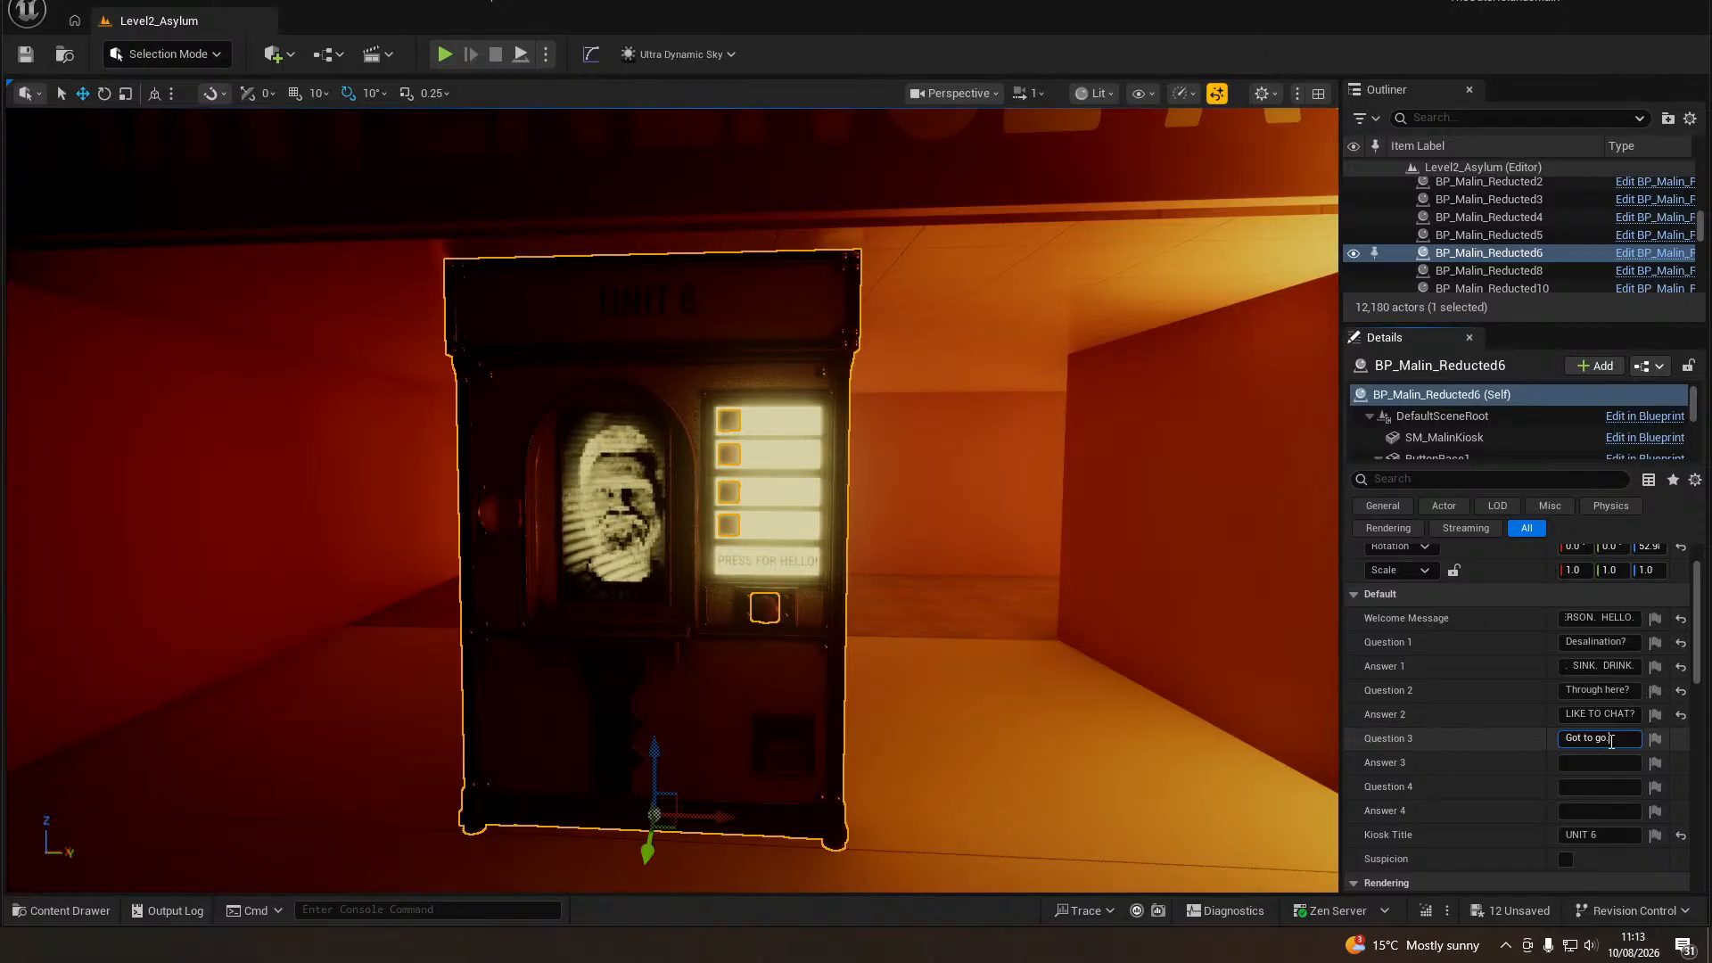
{"action": "key", "text": "BackSpace"}
{"action": "key", "text": "BackSpace"}
{"action": "key", "text": "BackSpace"}
{"action": "key", "text": "BackSpace"}
{"action": "key", "text": "BackSpace"}
{"action": "key", "text": "BackSpace"}
{"action": "key", "text": "BackSpace"}
{"action": "key", "text": "BackSpace"}
{"action": "key", "text": "BackSpace"}
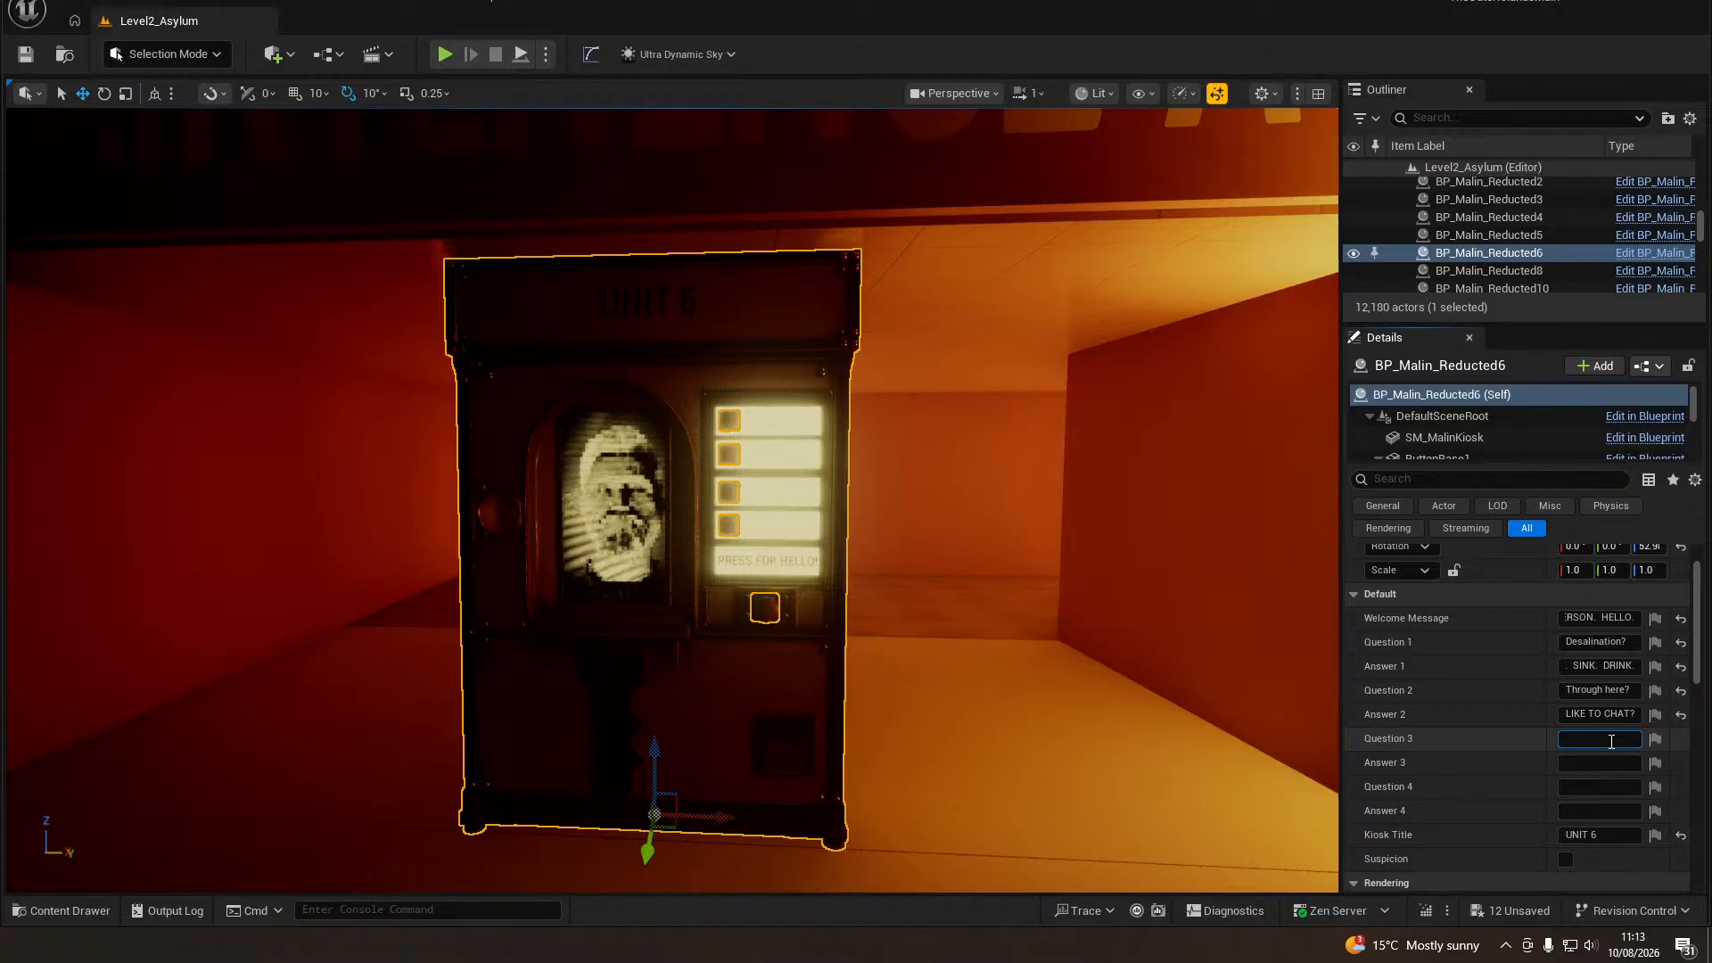
Set the kiosk's Question 3 to "Unit 6?".
{"action": "type", "text": "Unit 6?"}
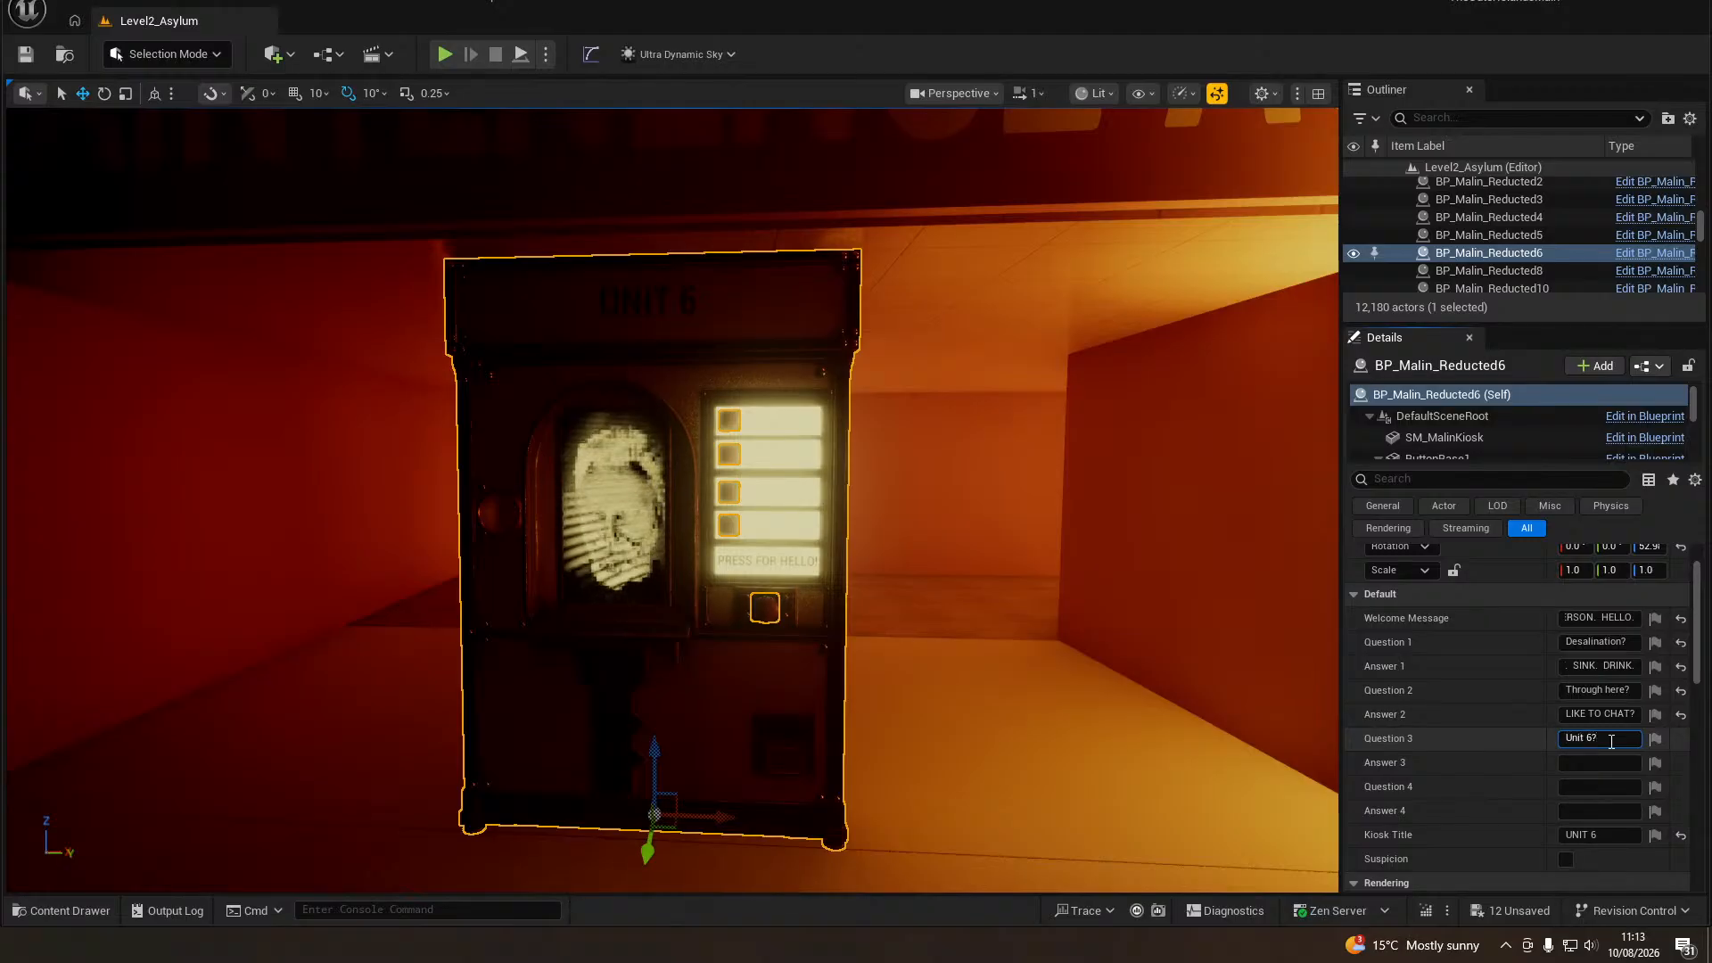
{"action": "key", "text": "Return"}
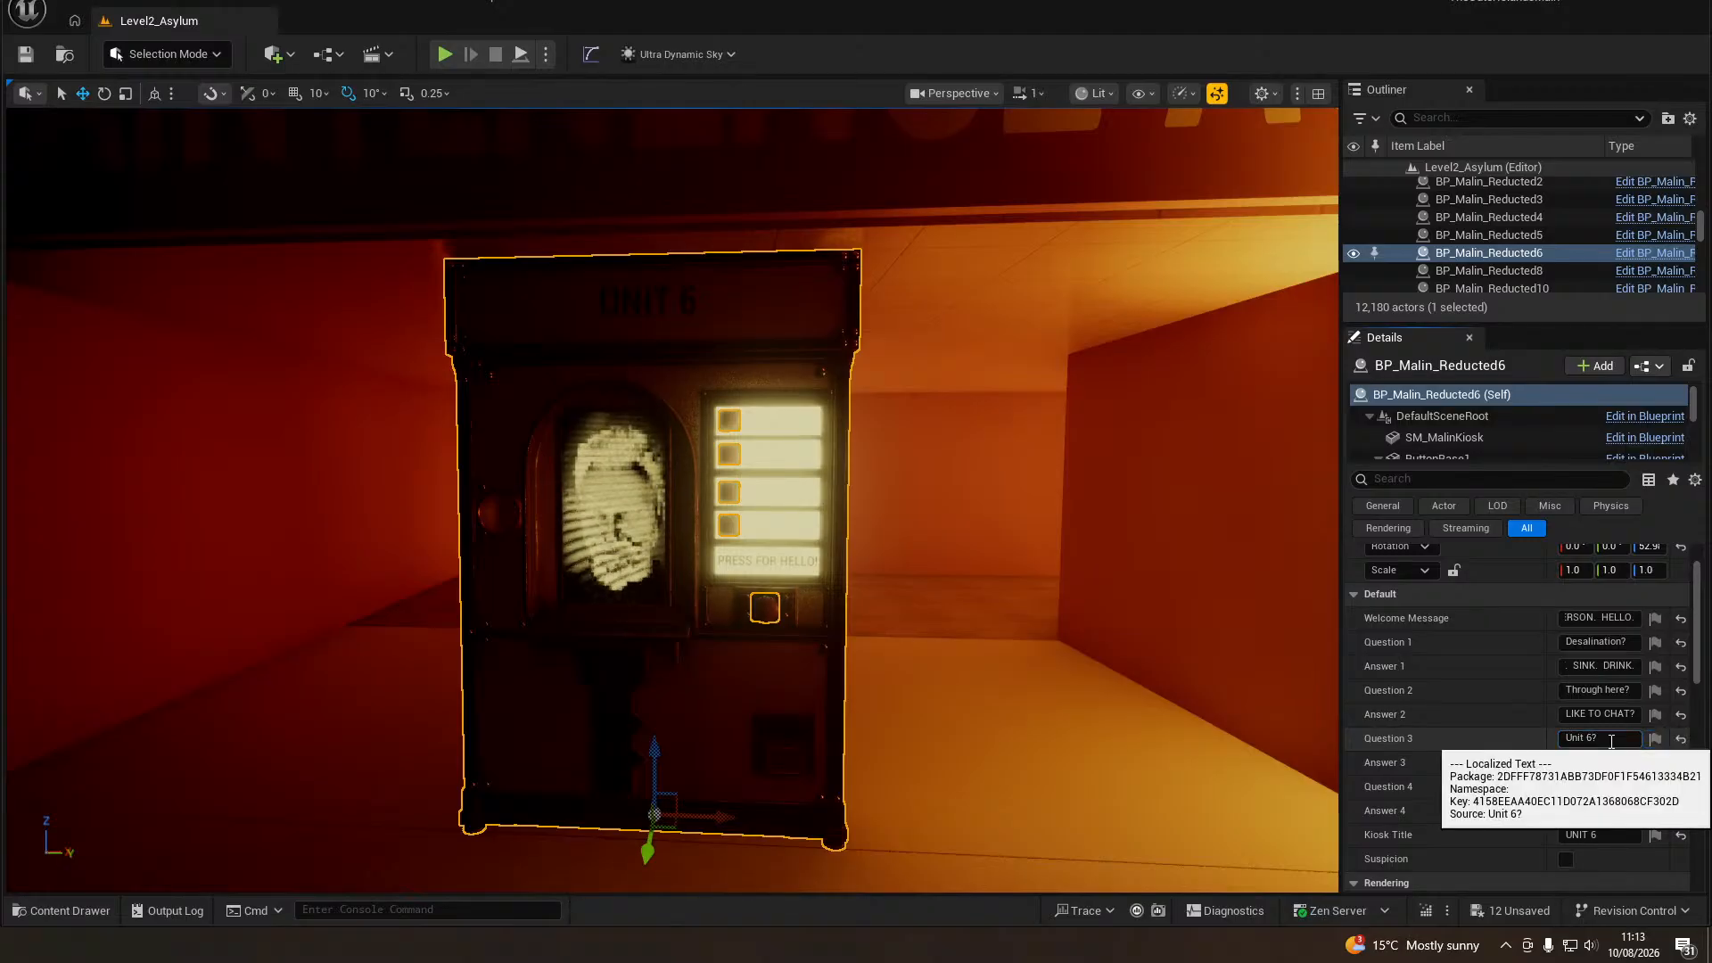
Set Answer 3 to "UNIT SIX IS LONELY. WHY IS UNIT SIX DOWN HERE? UNIT SIX HAS NOT SEEN ANYONE IN A LONG LONG TIME. HELLO. I AM UNIT SIX.".
{"action": "key", "text": "Tab"}
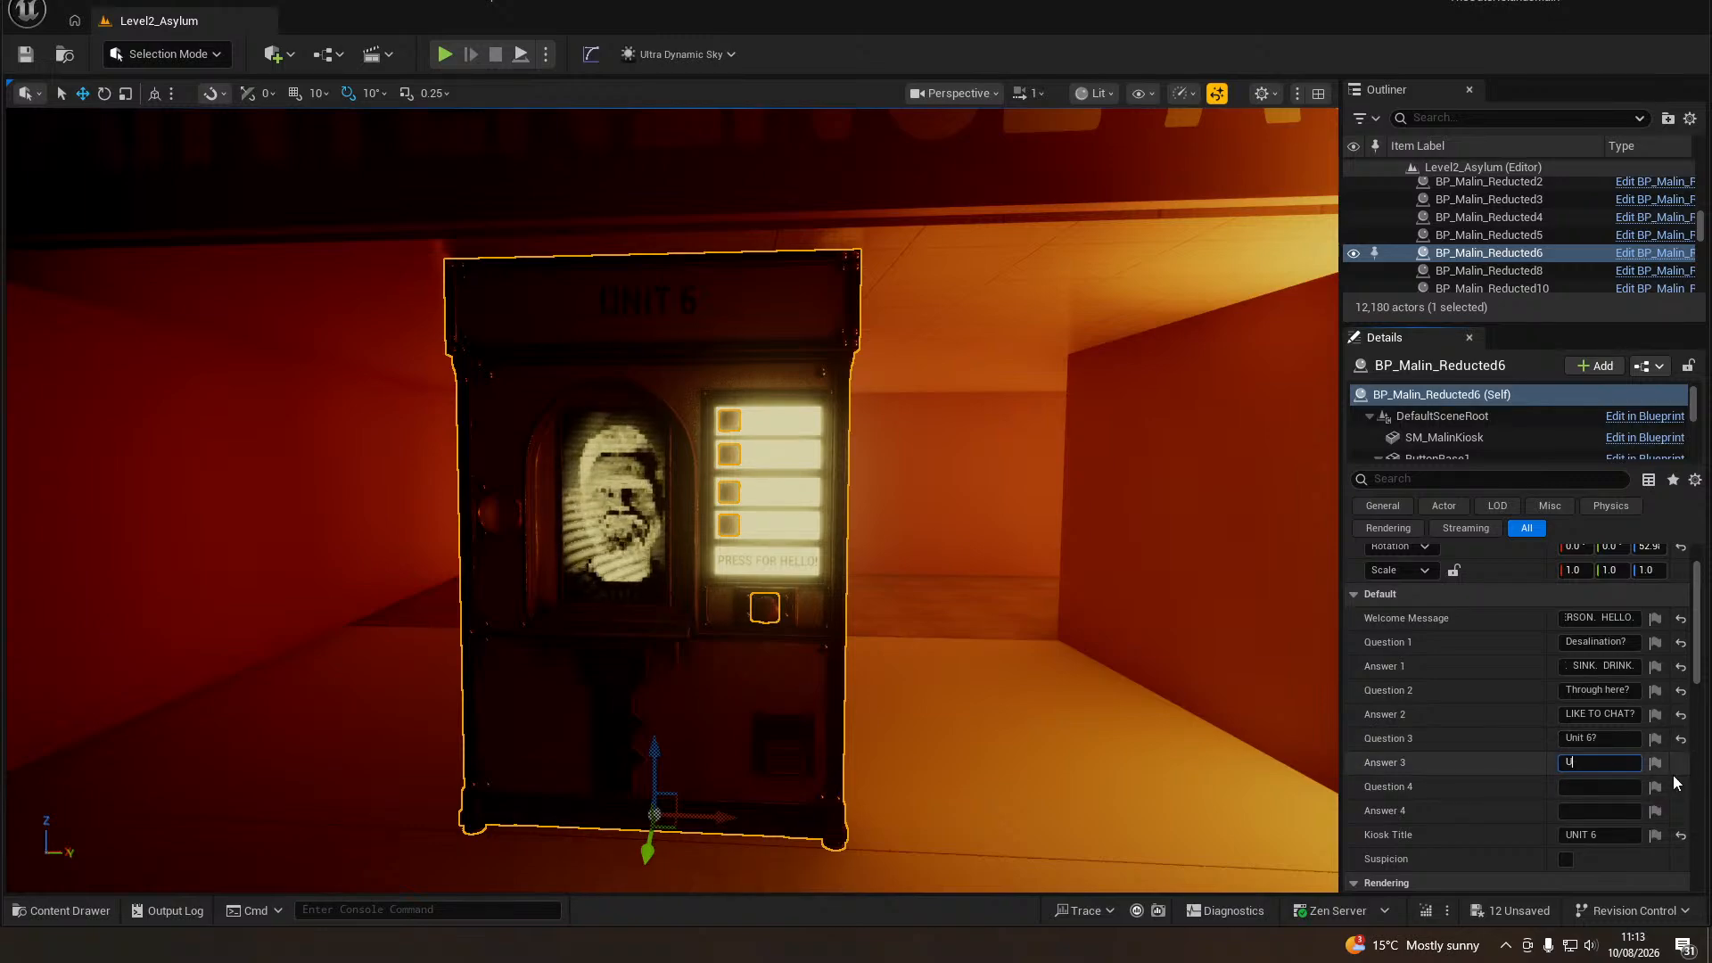
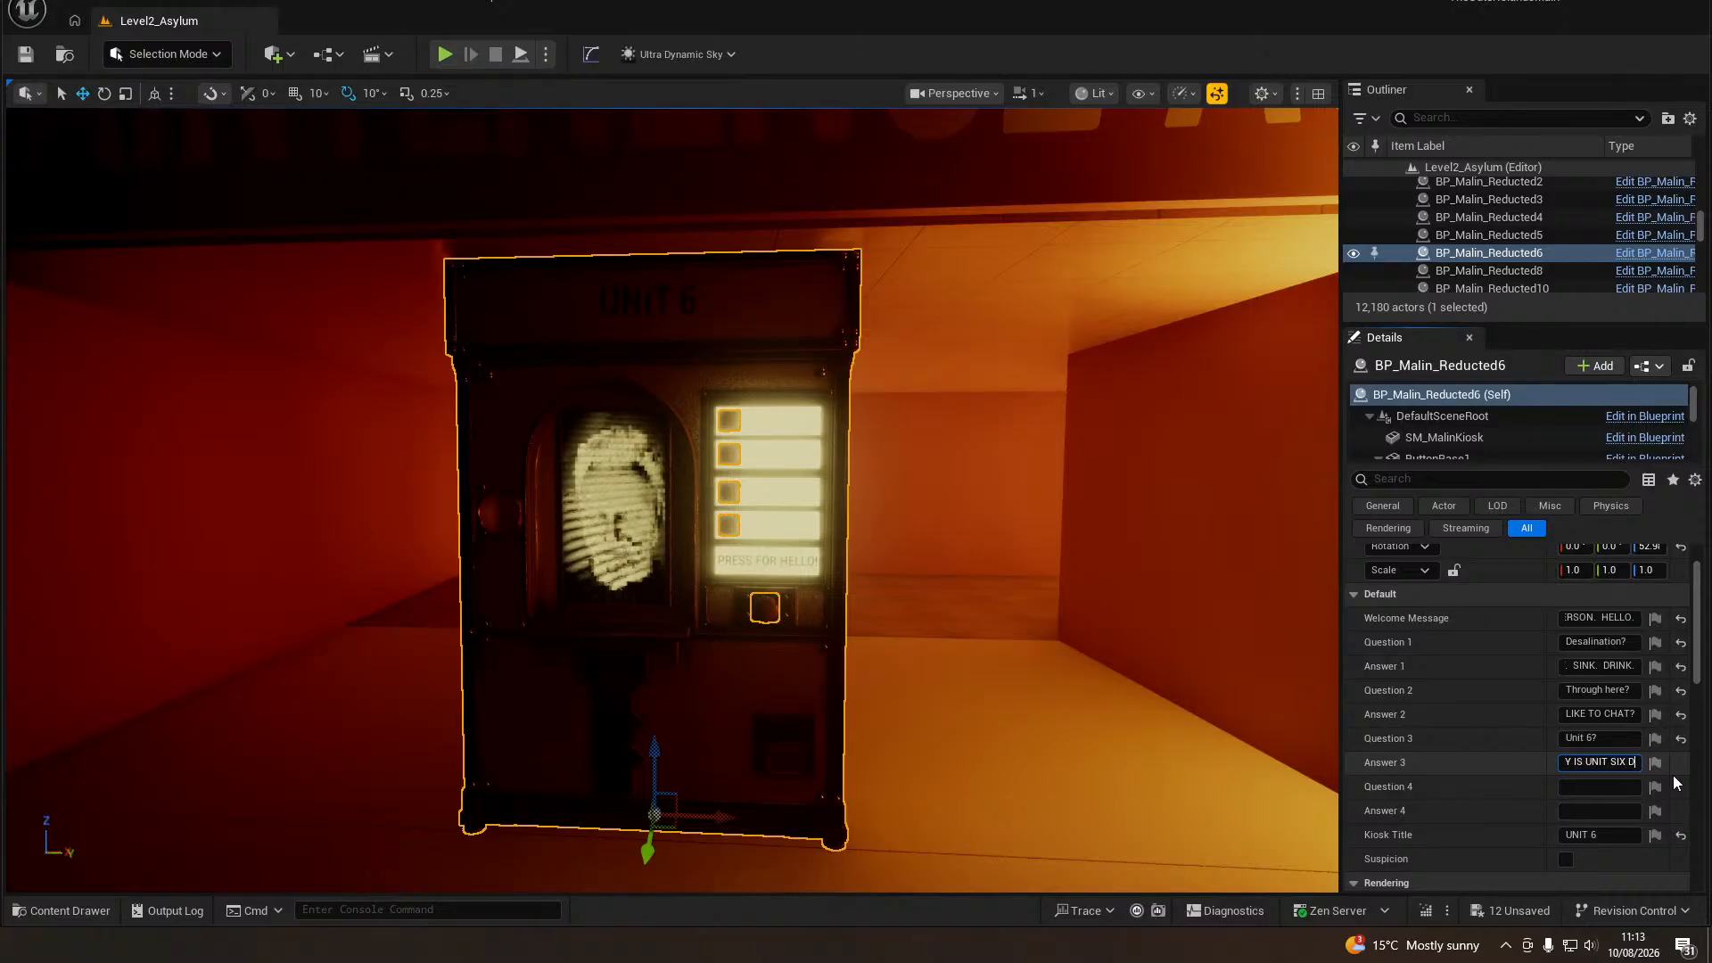
{"action": "type", "text": "ERE?"}
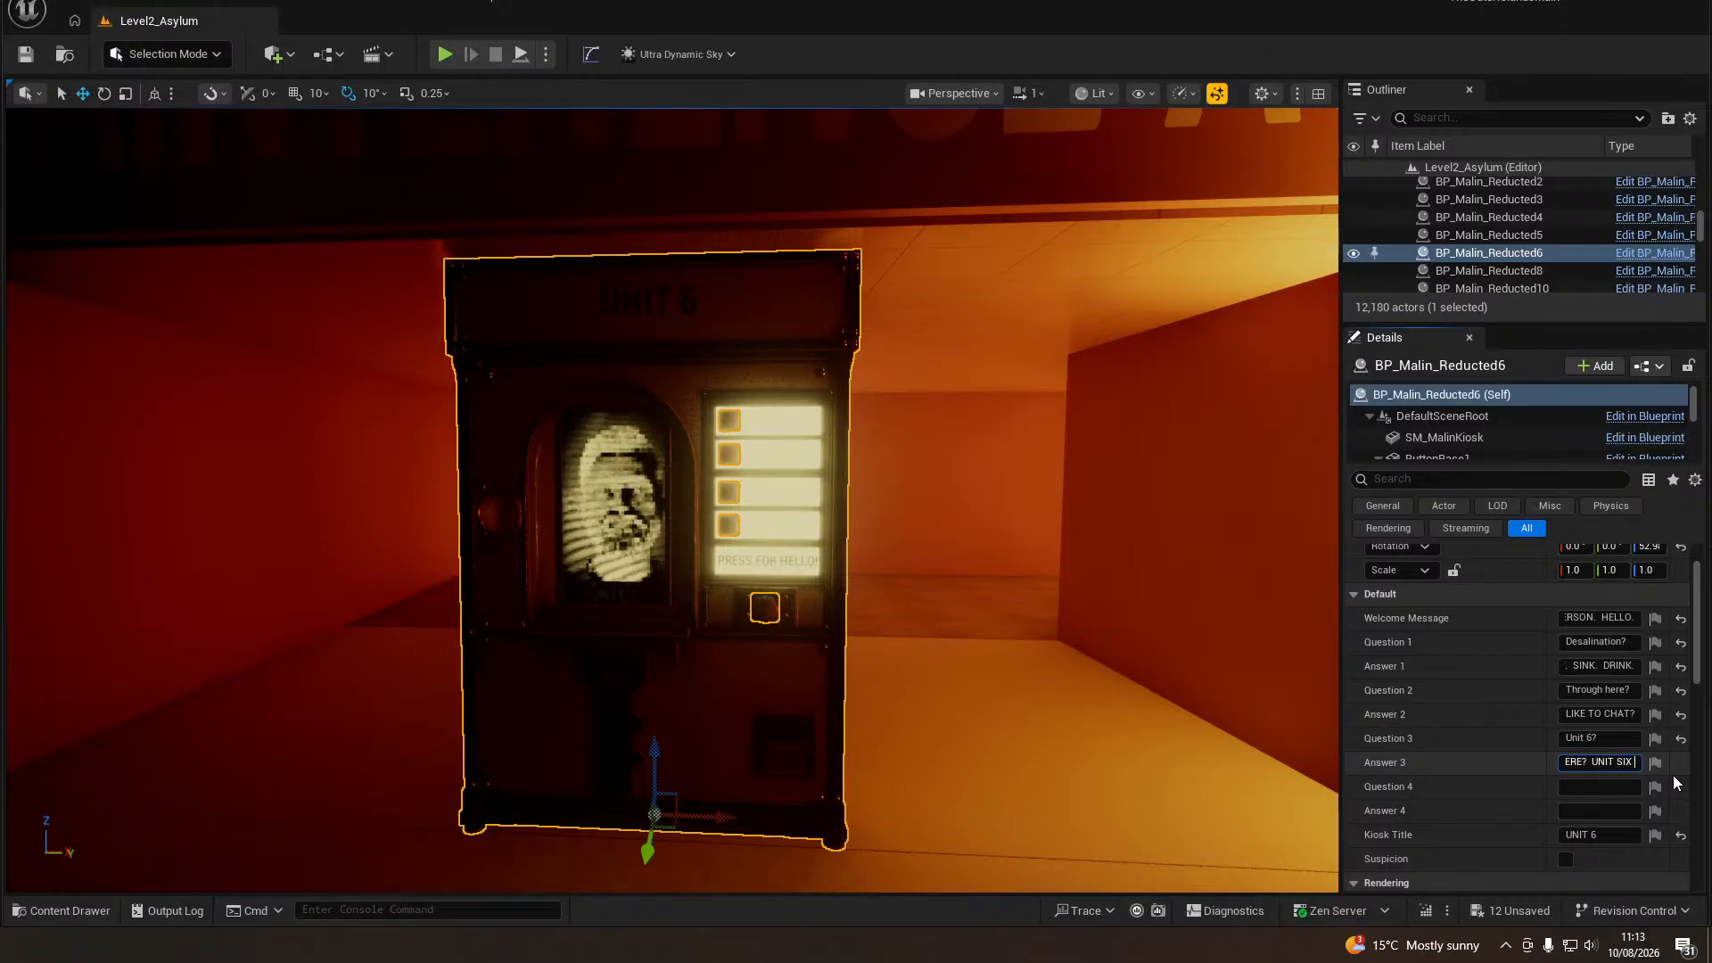
{"action": "type", "text": "EEN AN"}
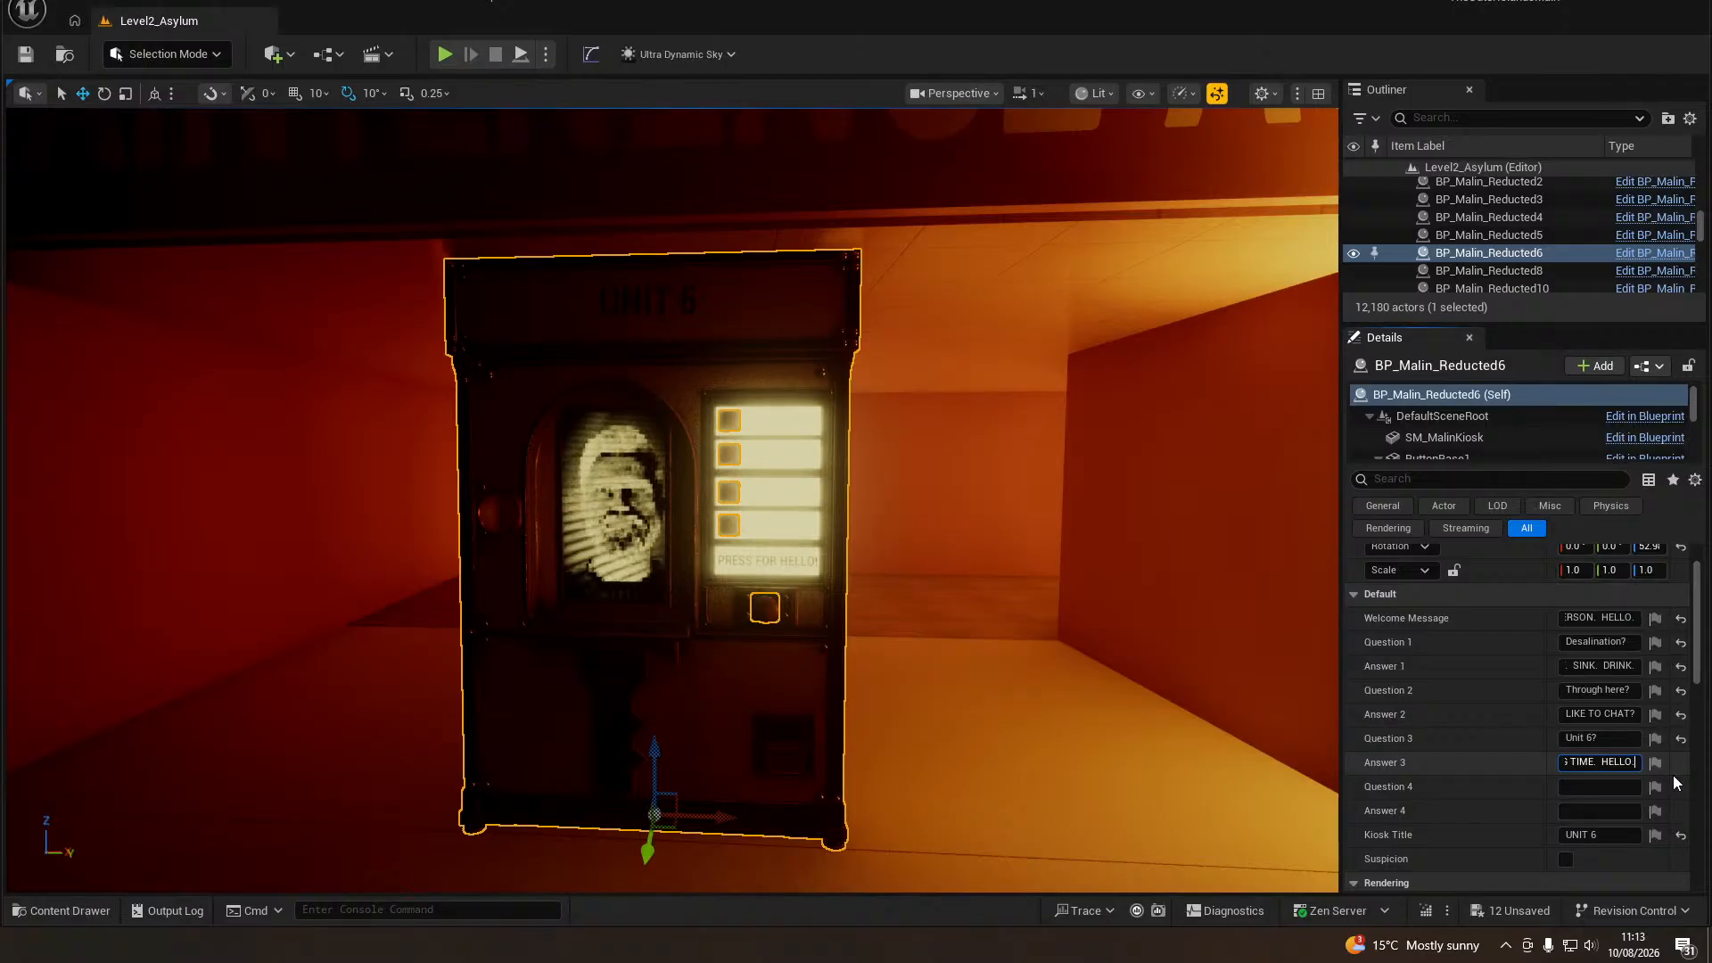
{"action": "type", "text": "I AM UNIT SI"}
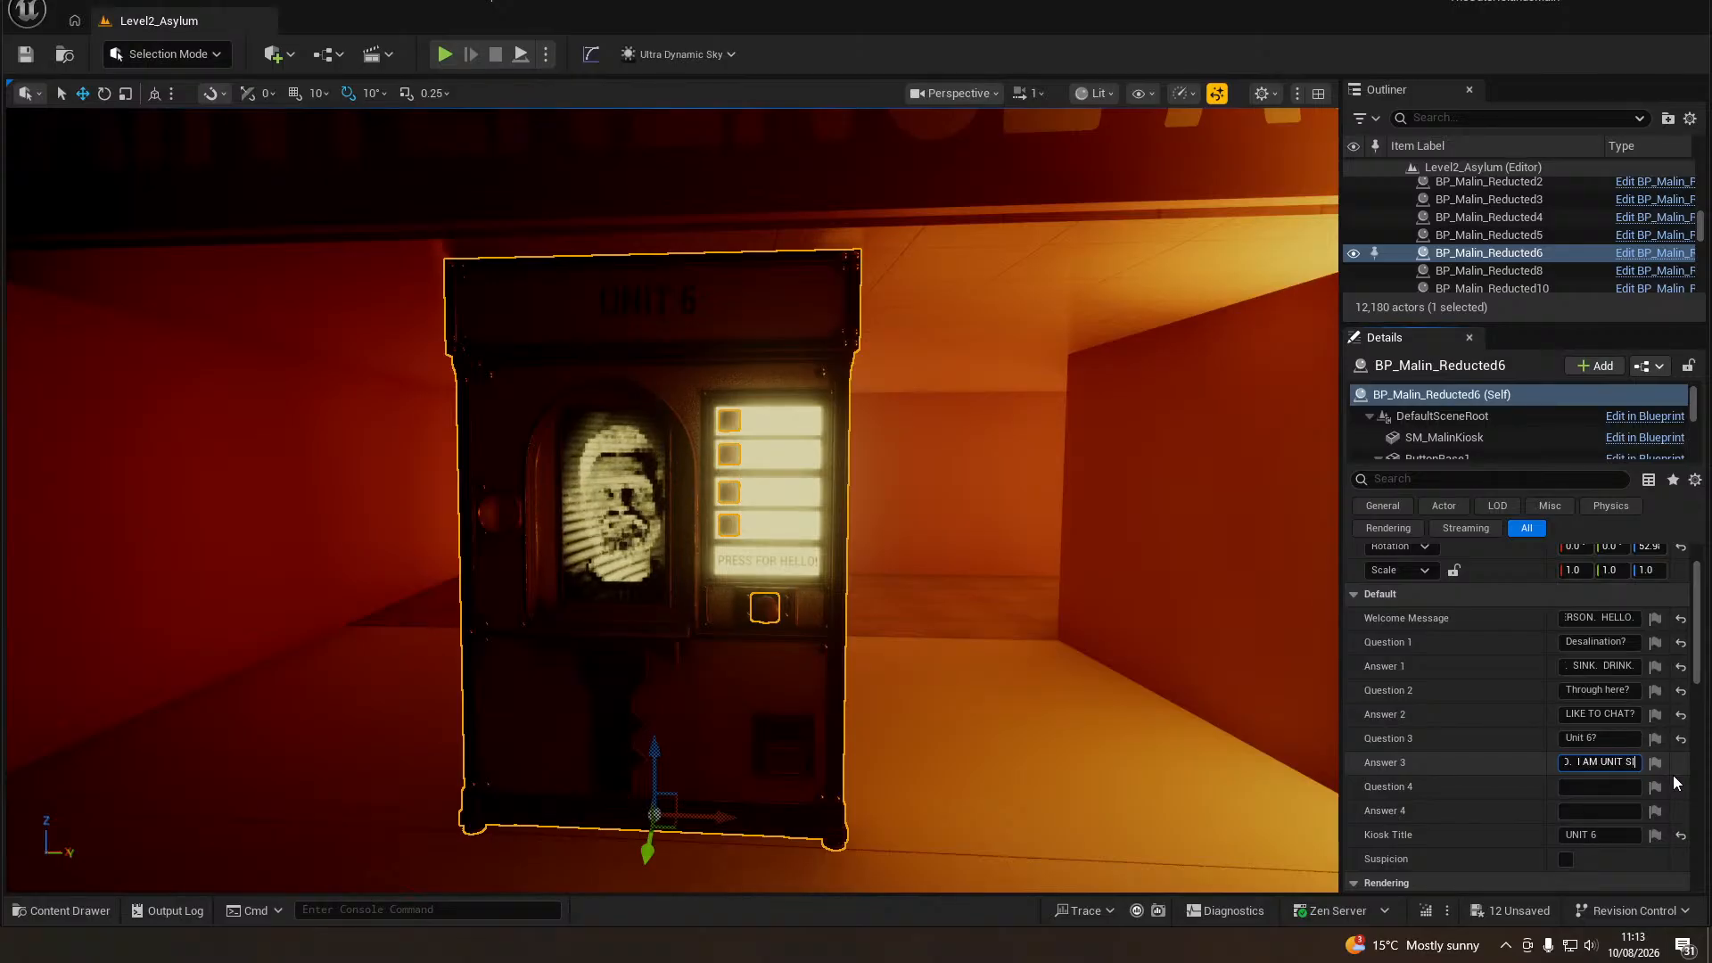
{"action": "type", "text": "X."}
{"action": "key", "text": "Return"}
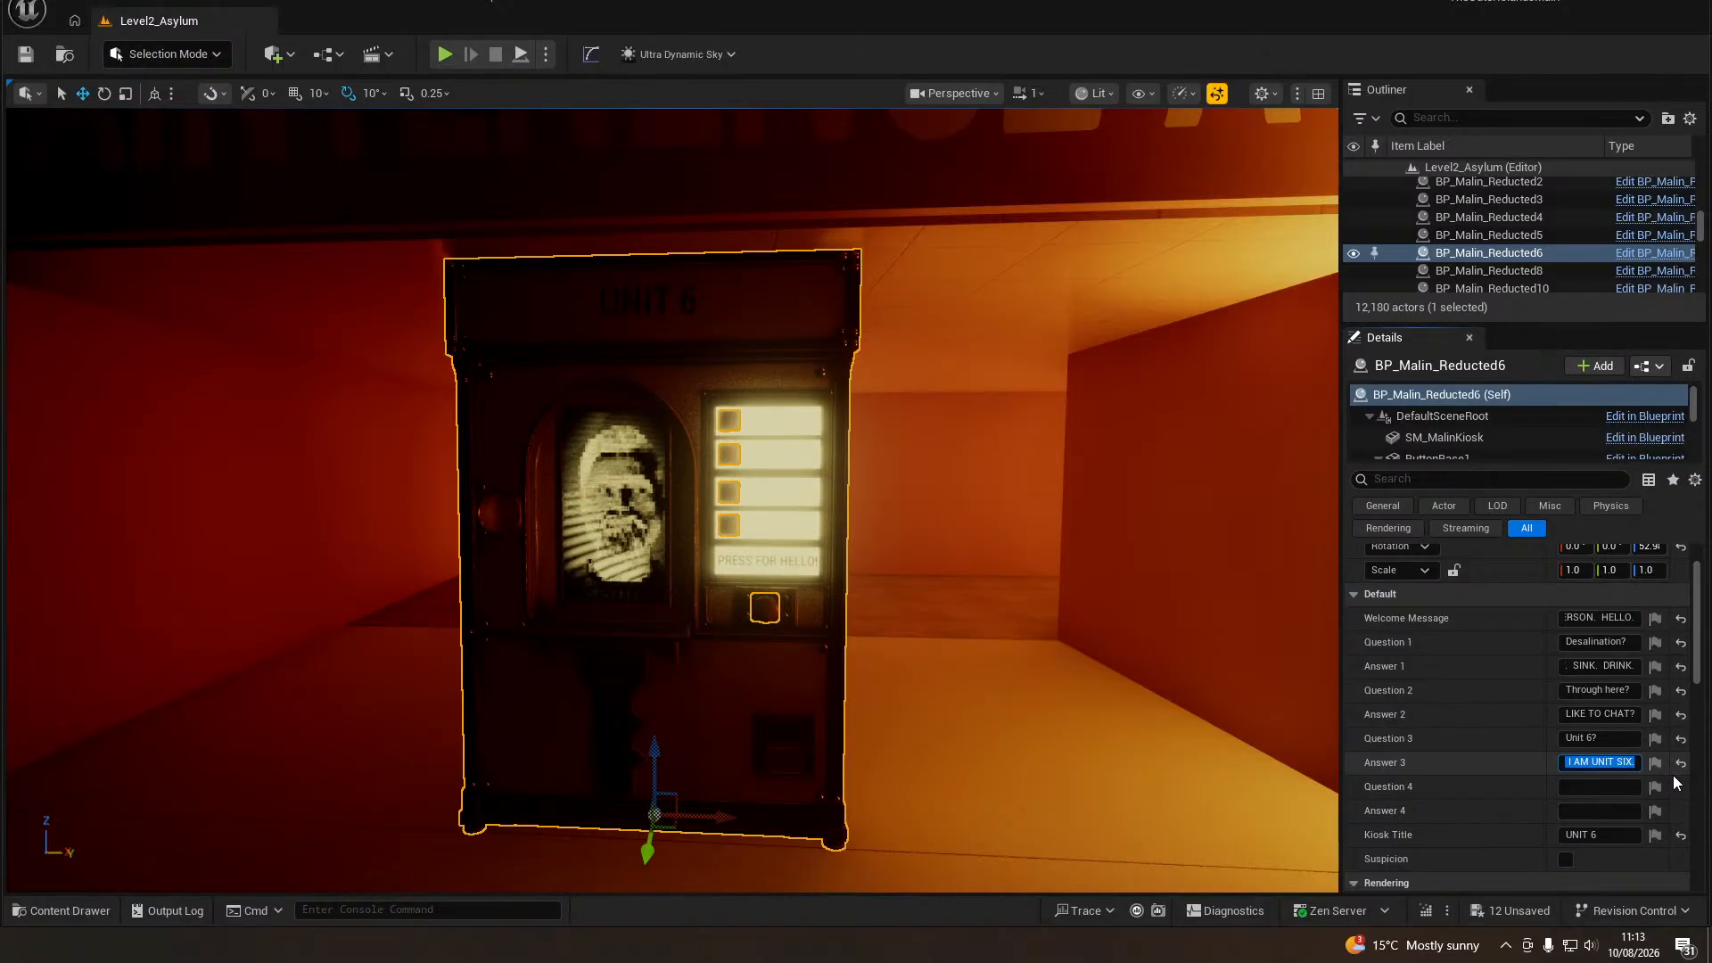
Set the kiosk's Question 4 to "Hydrotherapy?".
{"action": "left_click", "coordinate": [1610, 788]}
{"action": "type", "text": "Hydrotherapy?"}
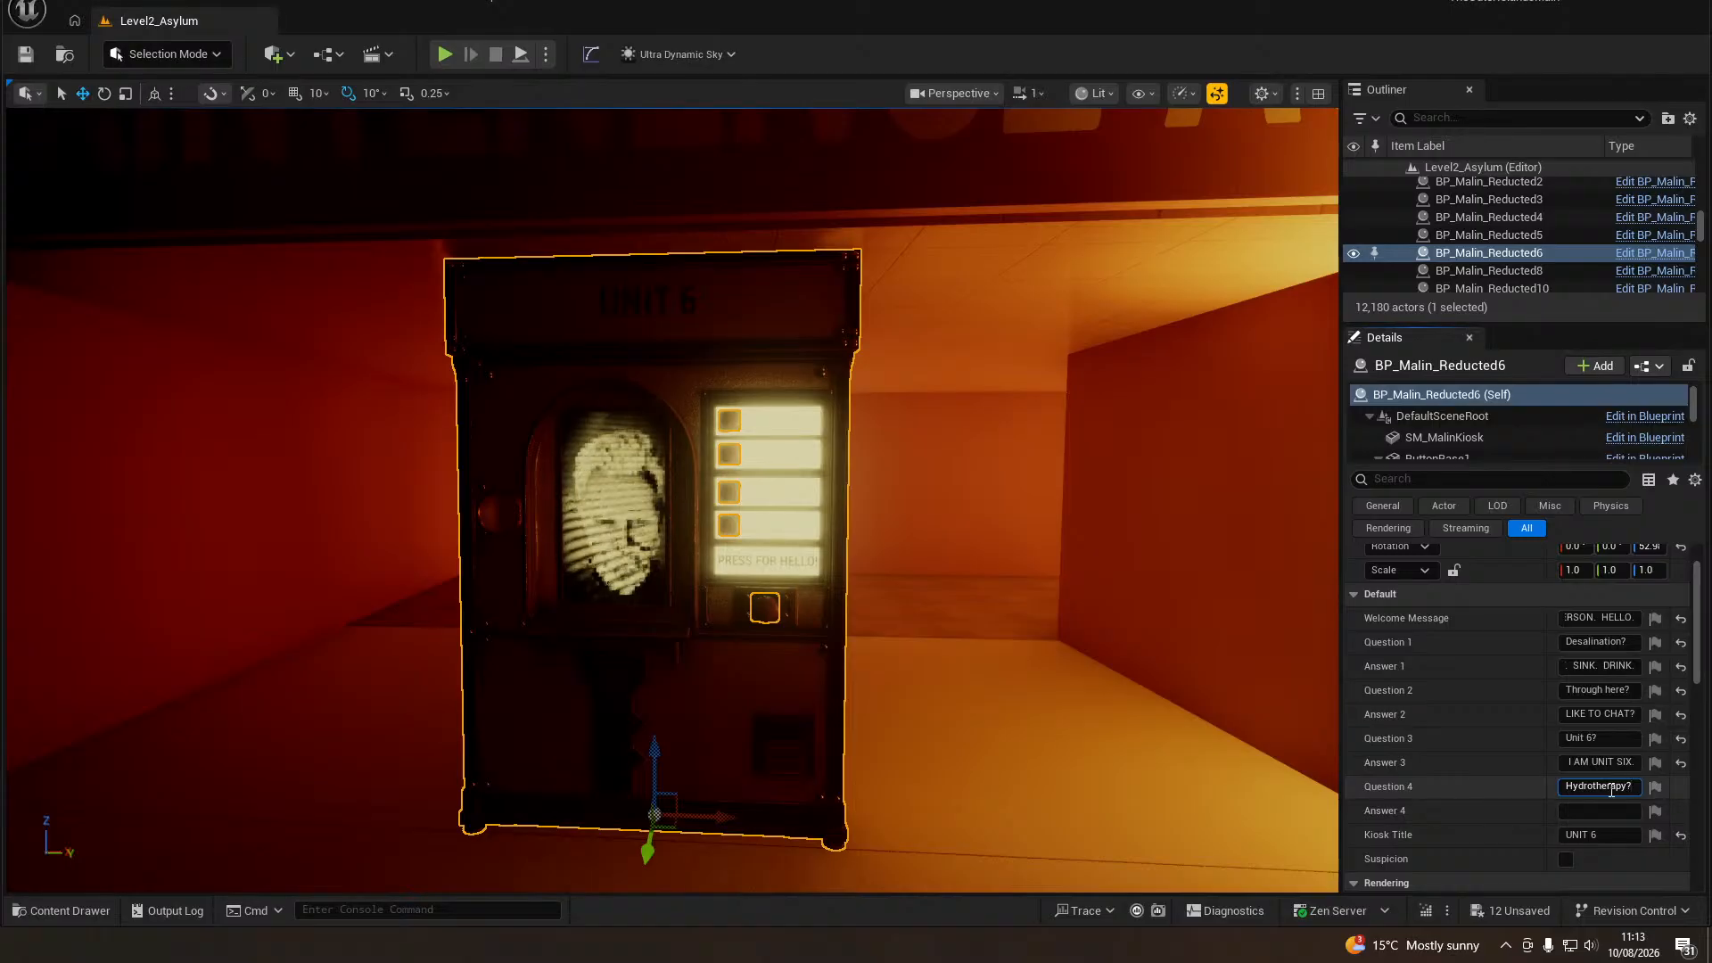
{"action": "key", "text": "Return"}
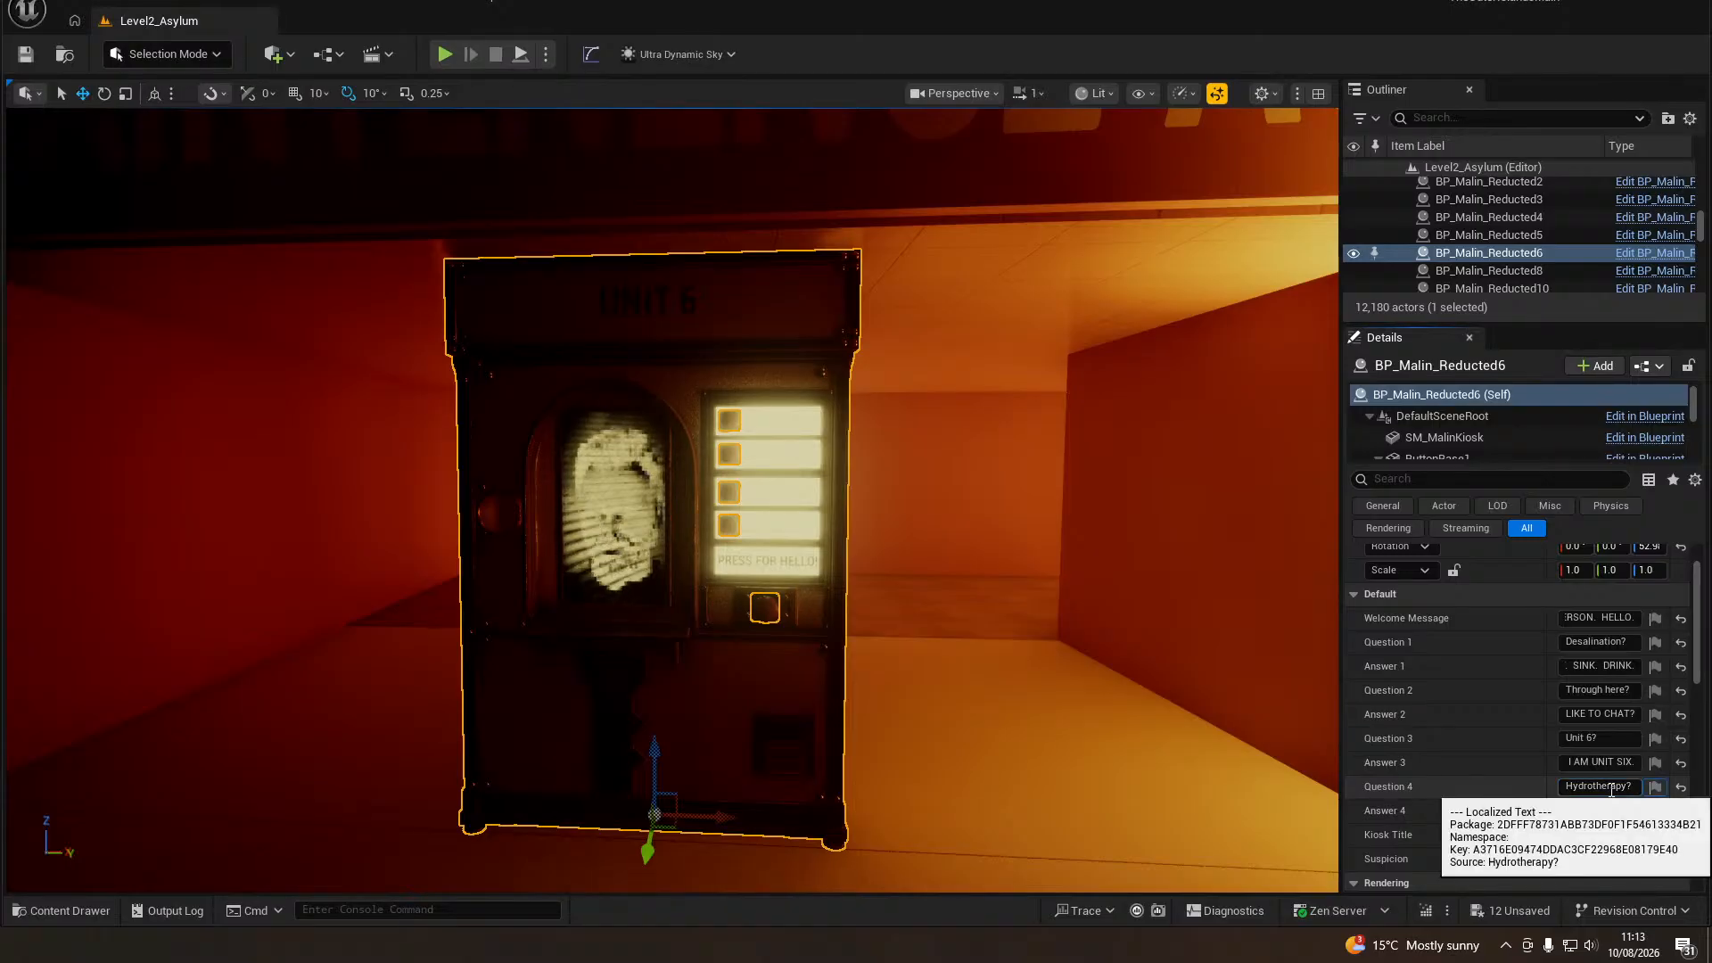
Set Answer 4 to "IT IS WET THERE. YOU WON'T LIKE IT. DON'T GO TO HYDROTHERAPY. STAY WITH UNIT SIX." and save the level.
{"action": "left_click", "coordinate": [1611, 809]}
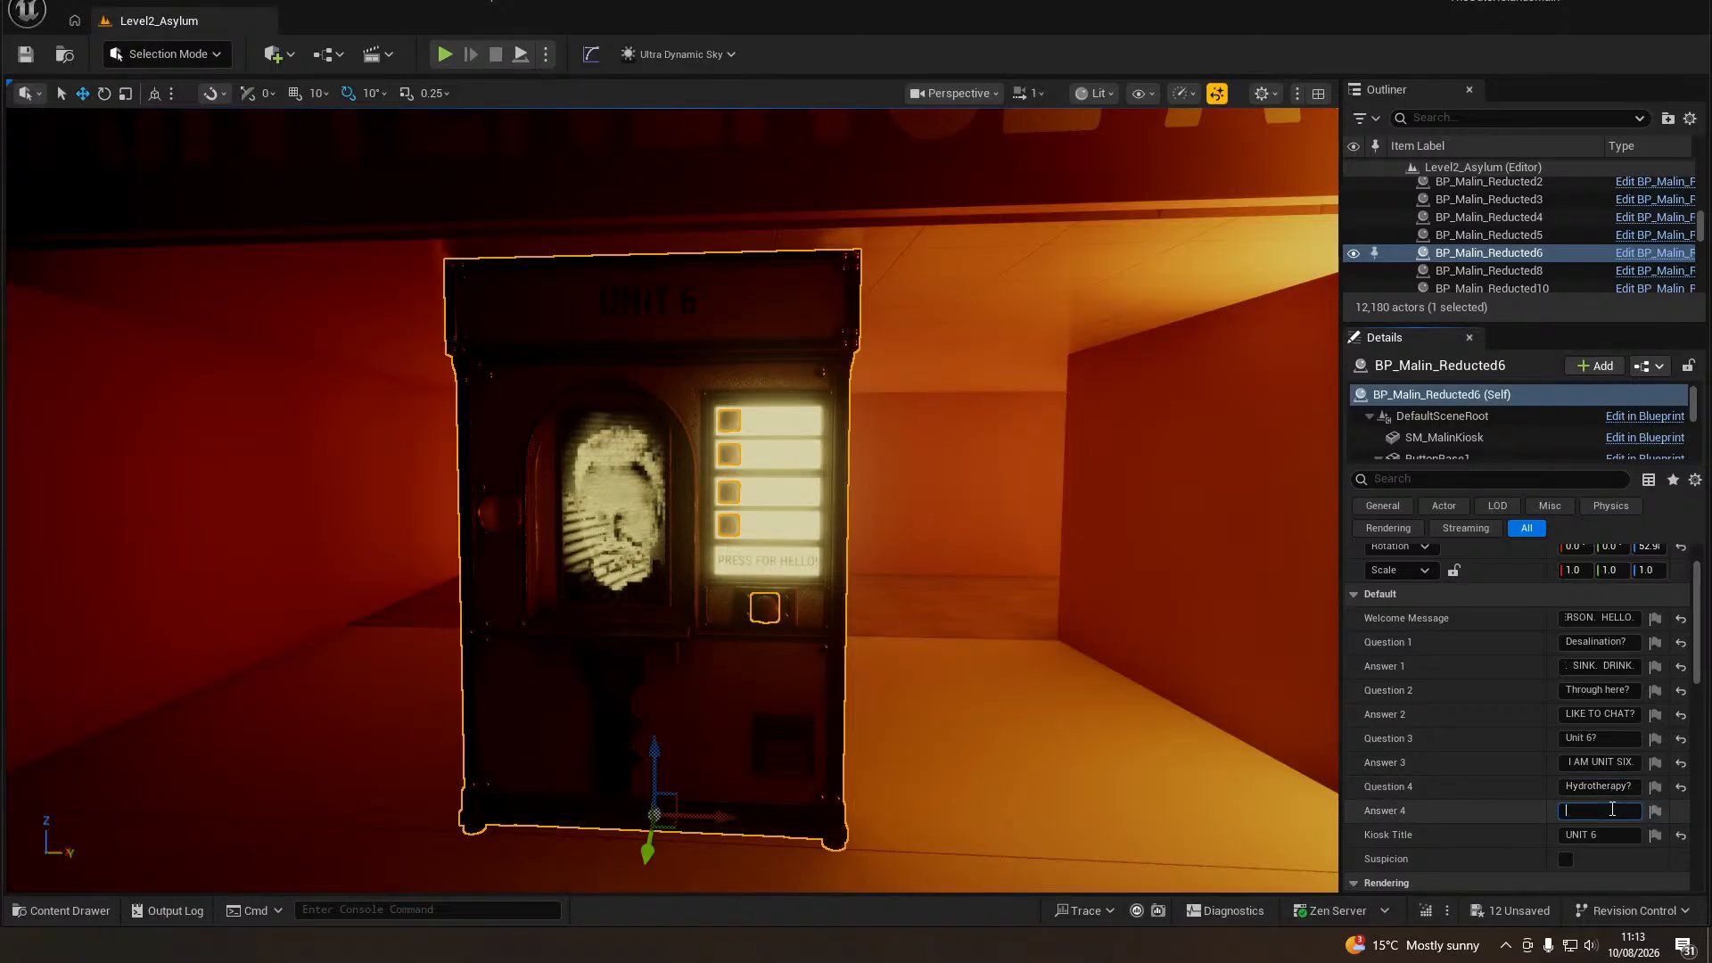
{"action": "type", "text": "IT IS WET "}
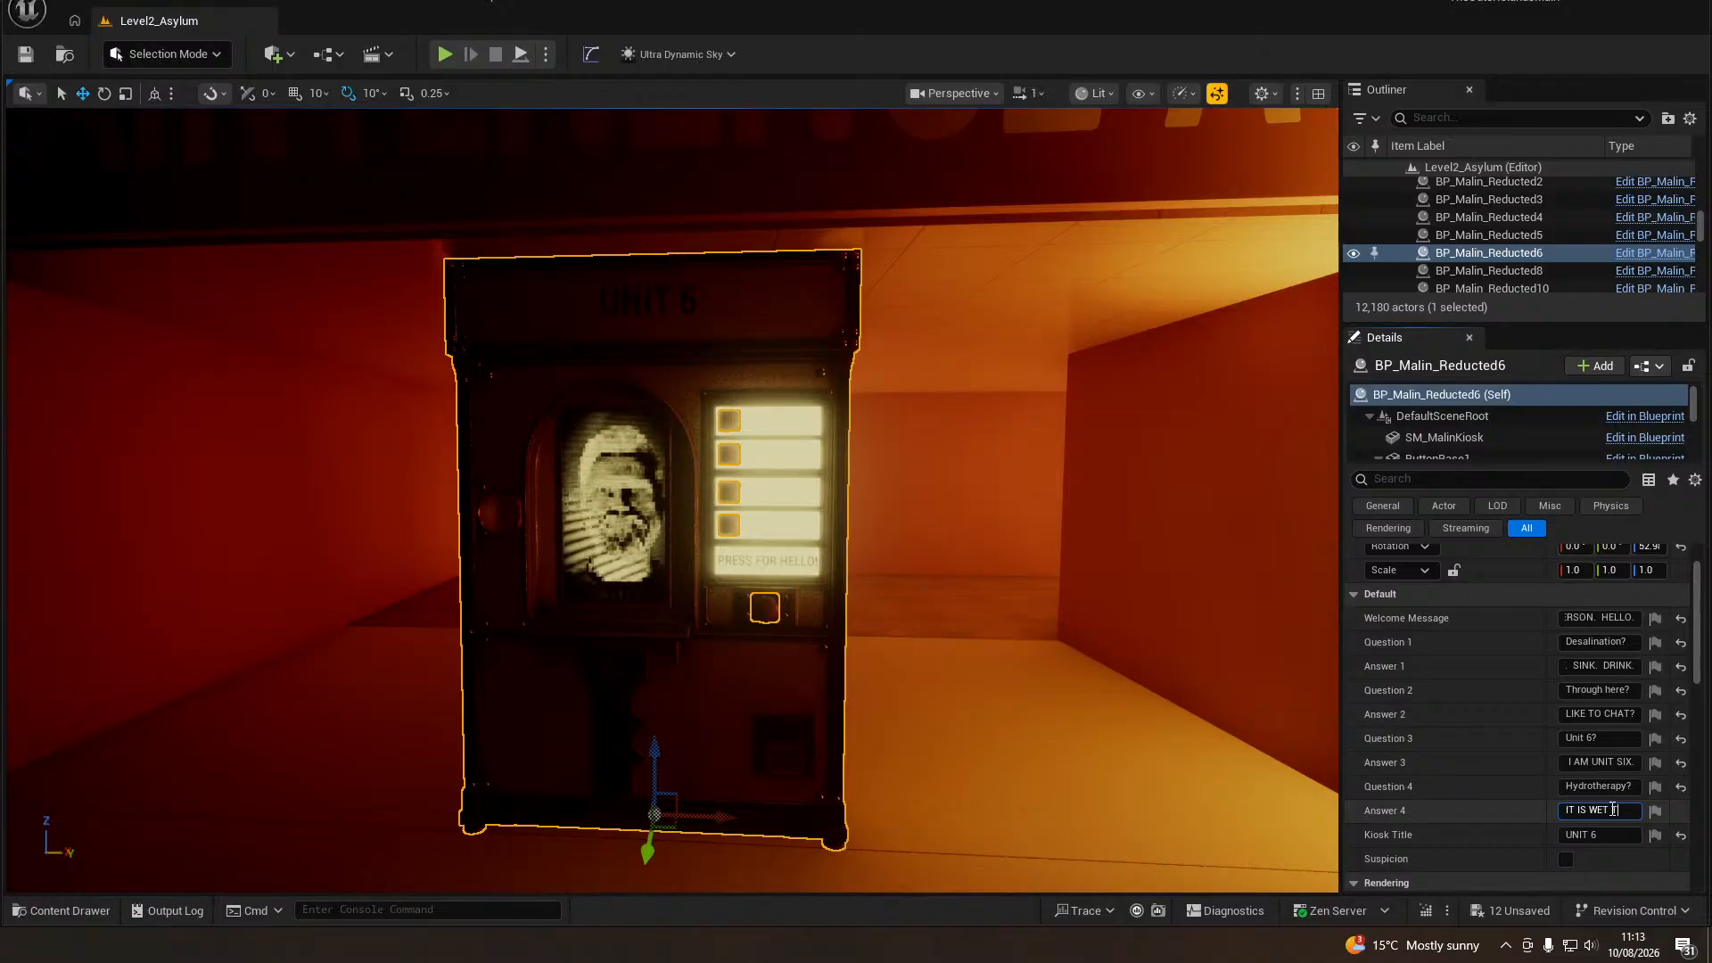
{"action": "type", "text": "THERE "}
{"action": "type", "text": " YOU WON"}
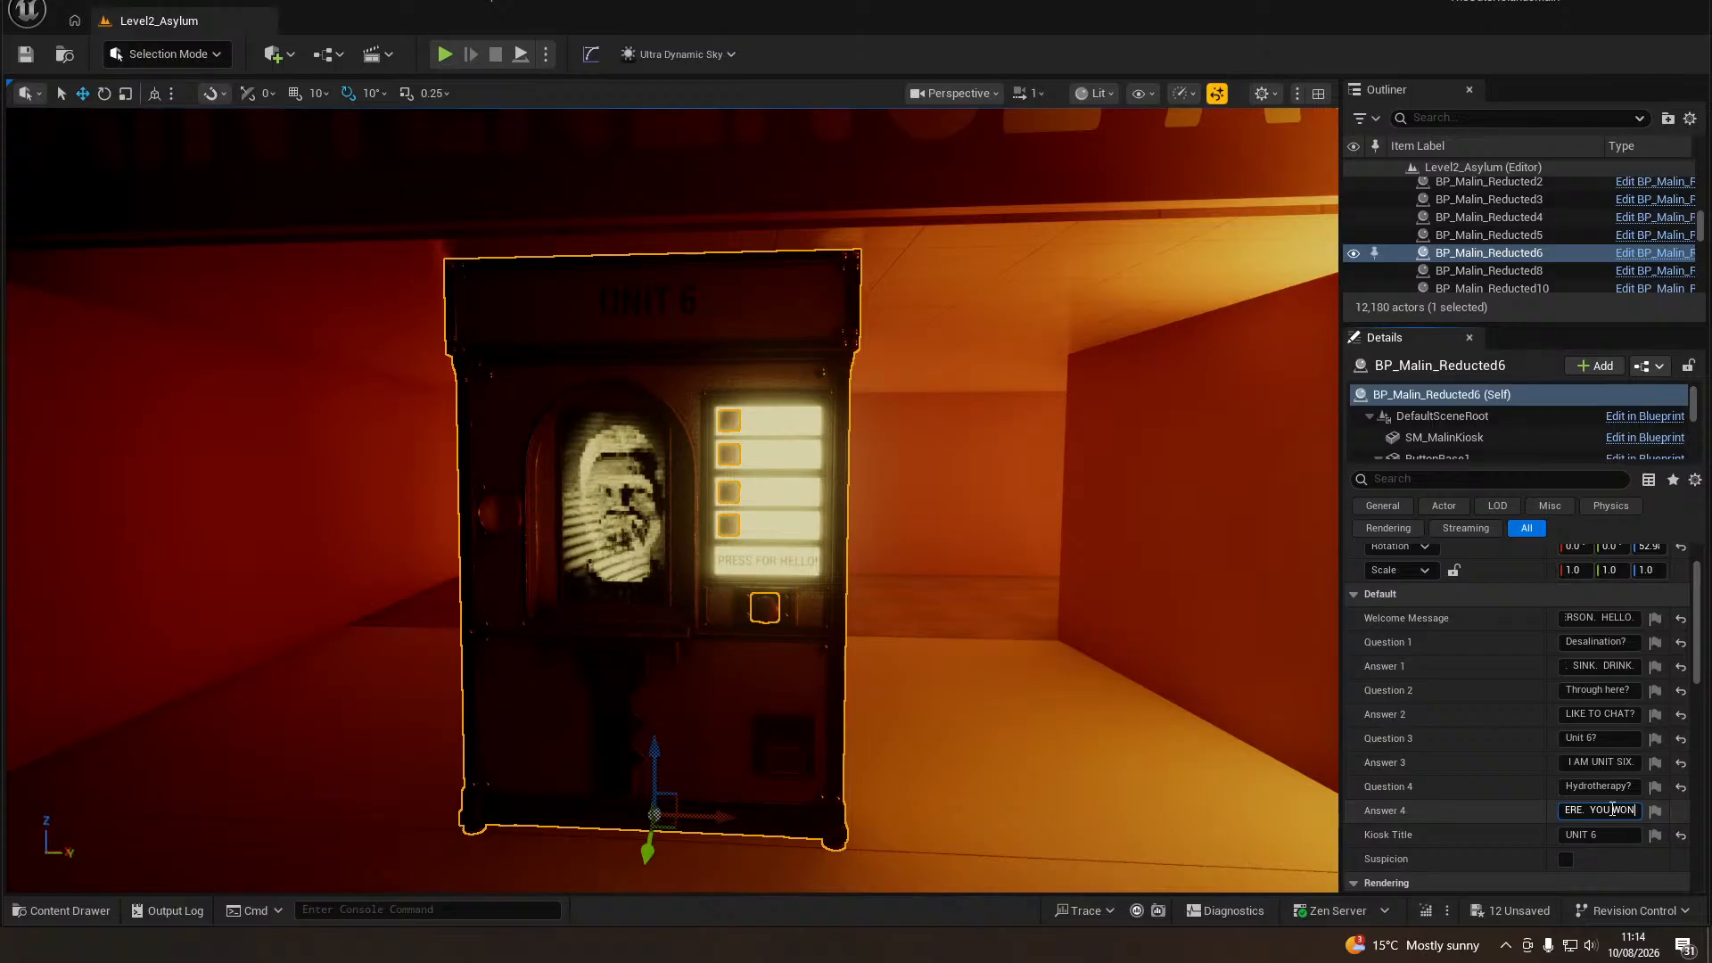
{"action": "type", "text": "'T LI"}
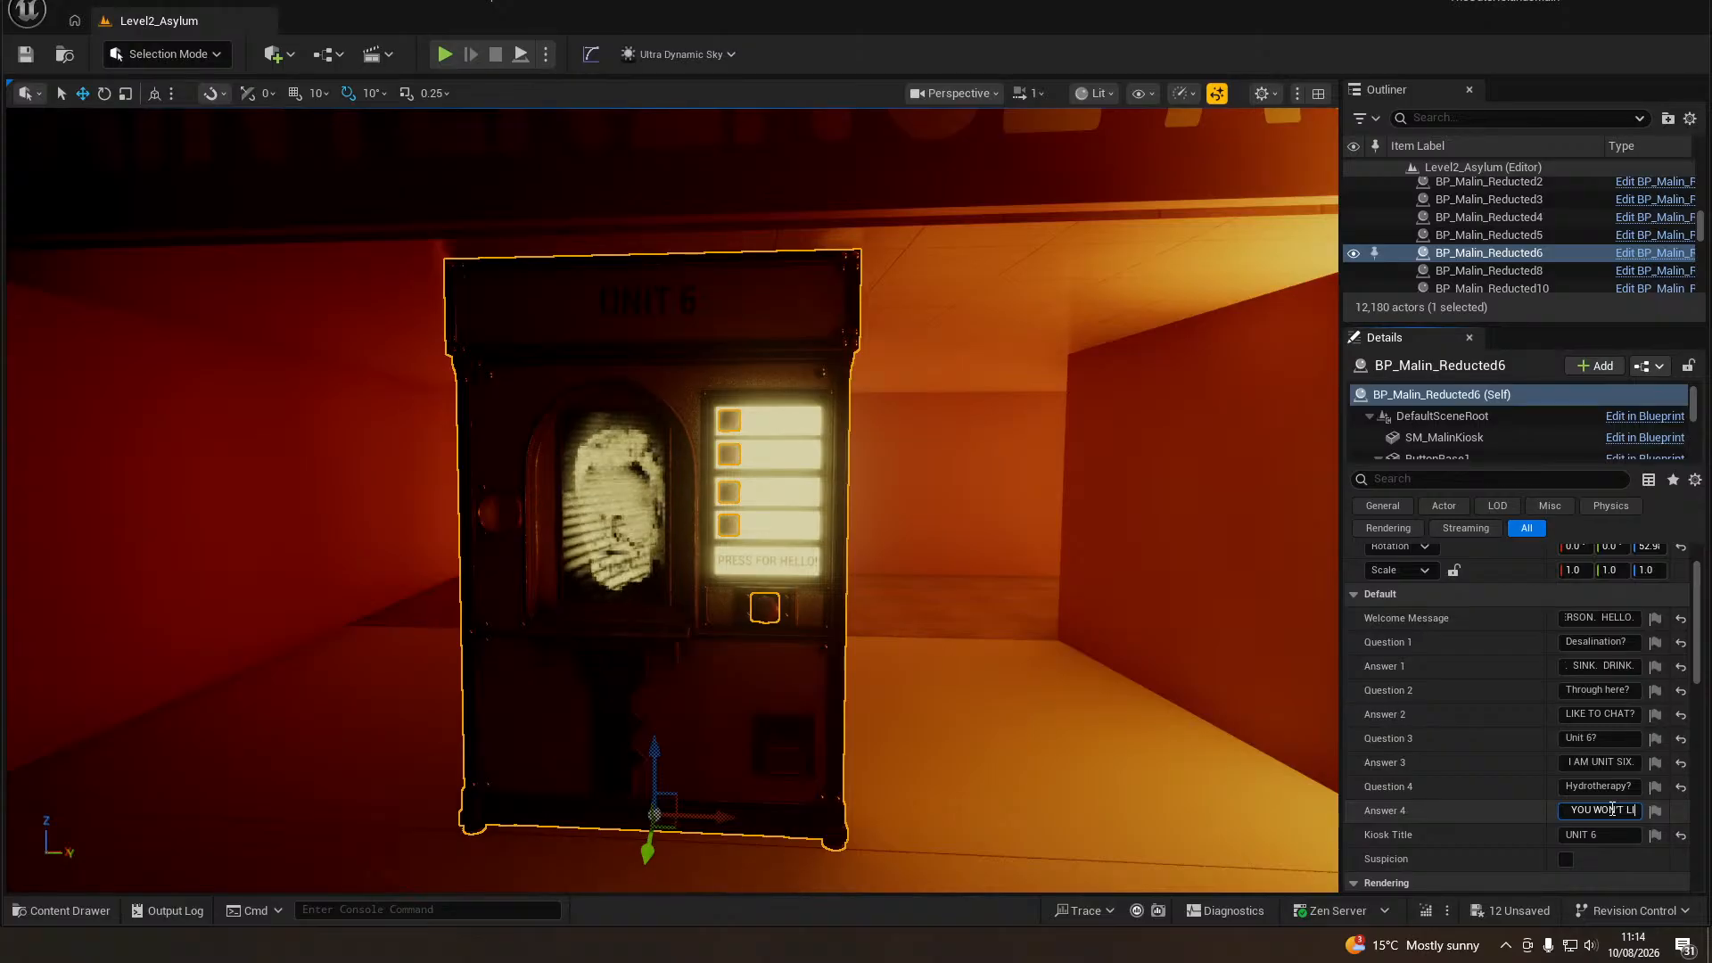
{"action": "type", "text": "KE IT. DON"}
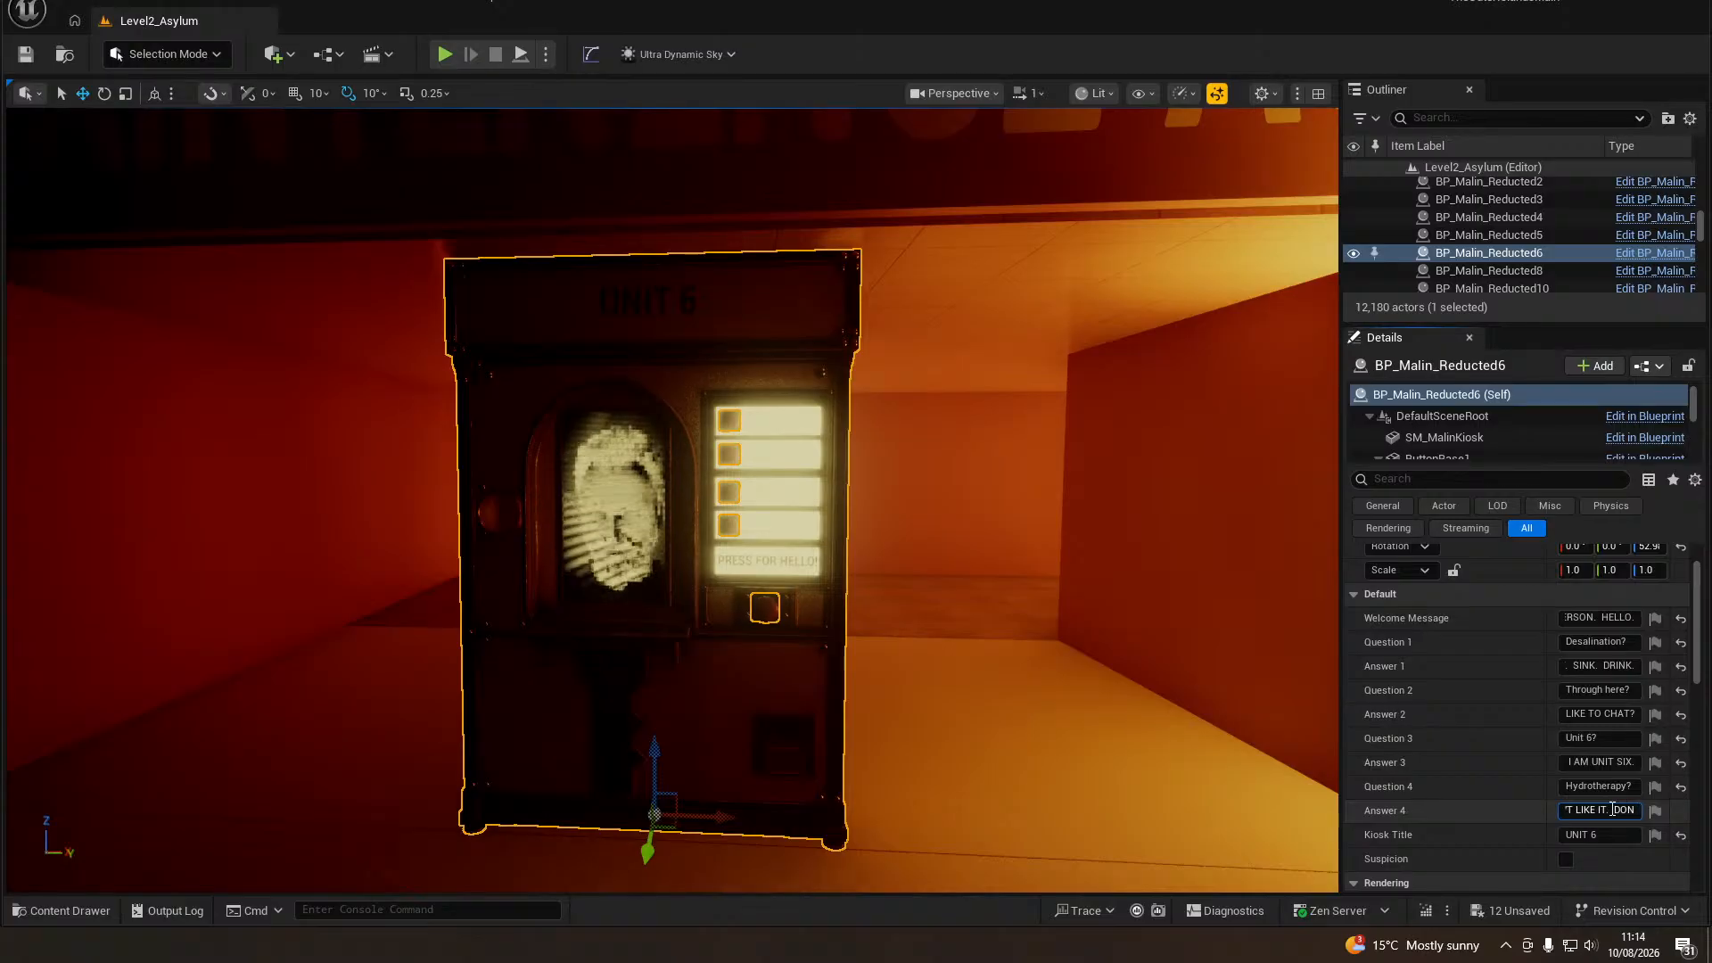
{"action": "type", "text": "'T"}
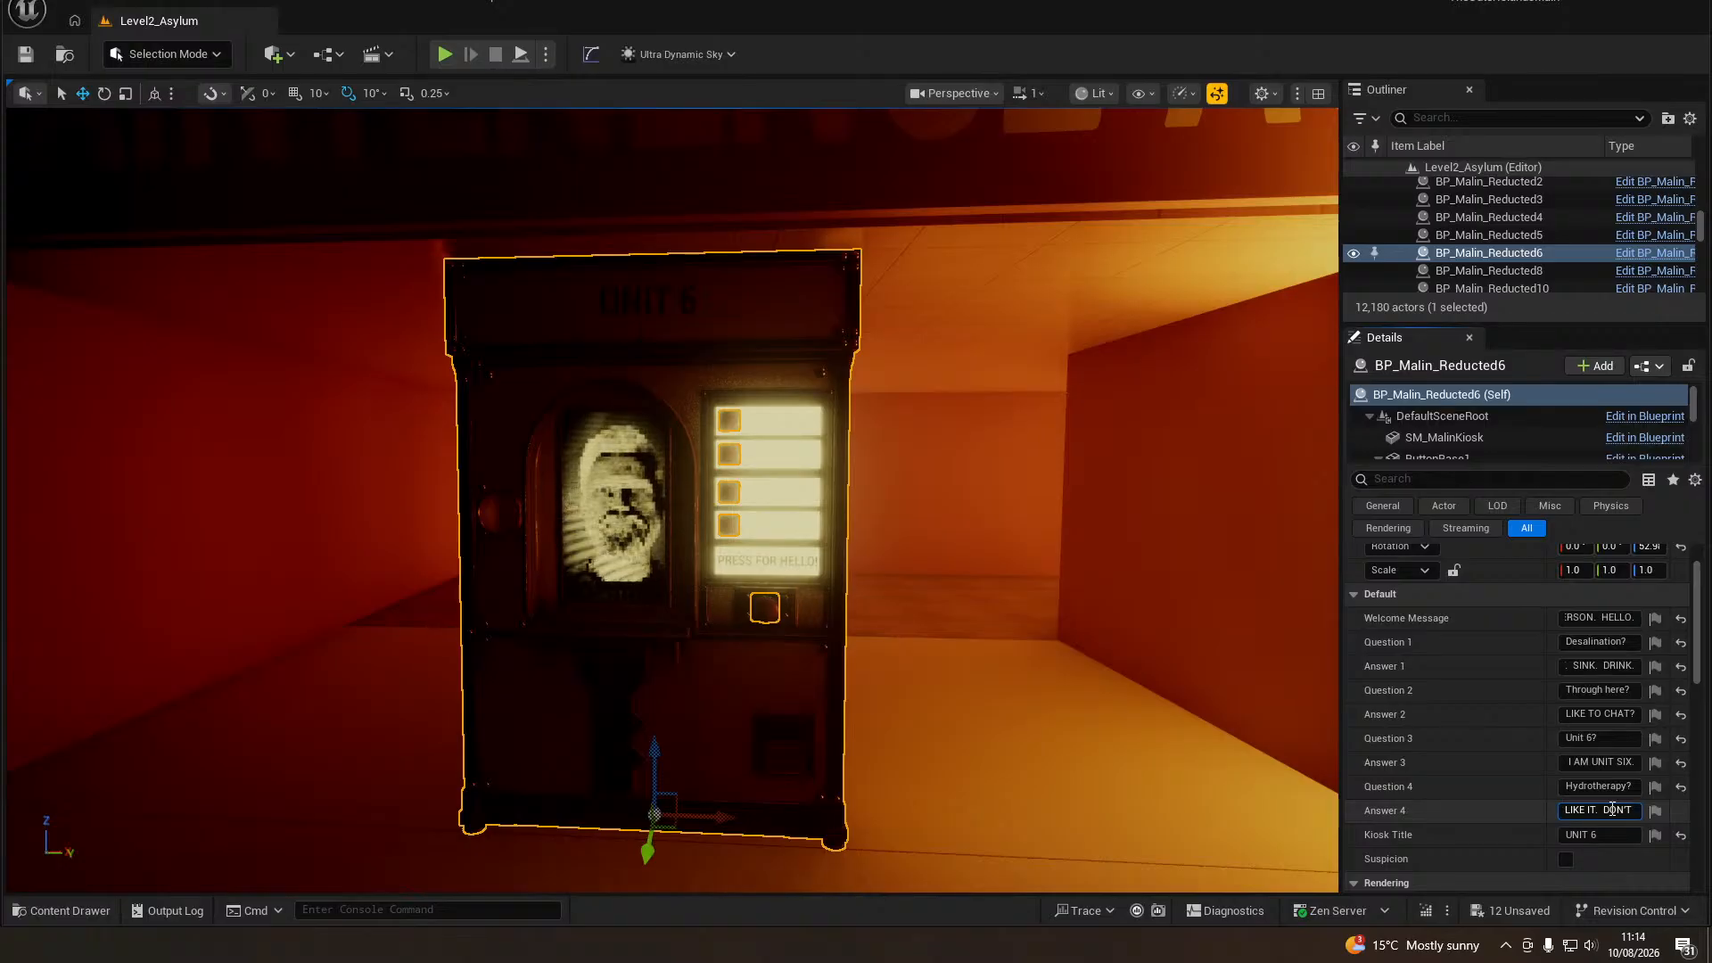
{"action": "type", "text": " GO TO HYD"}
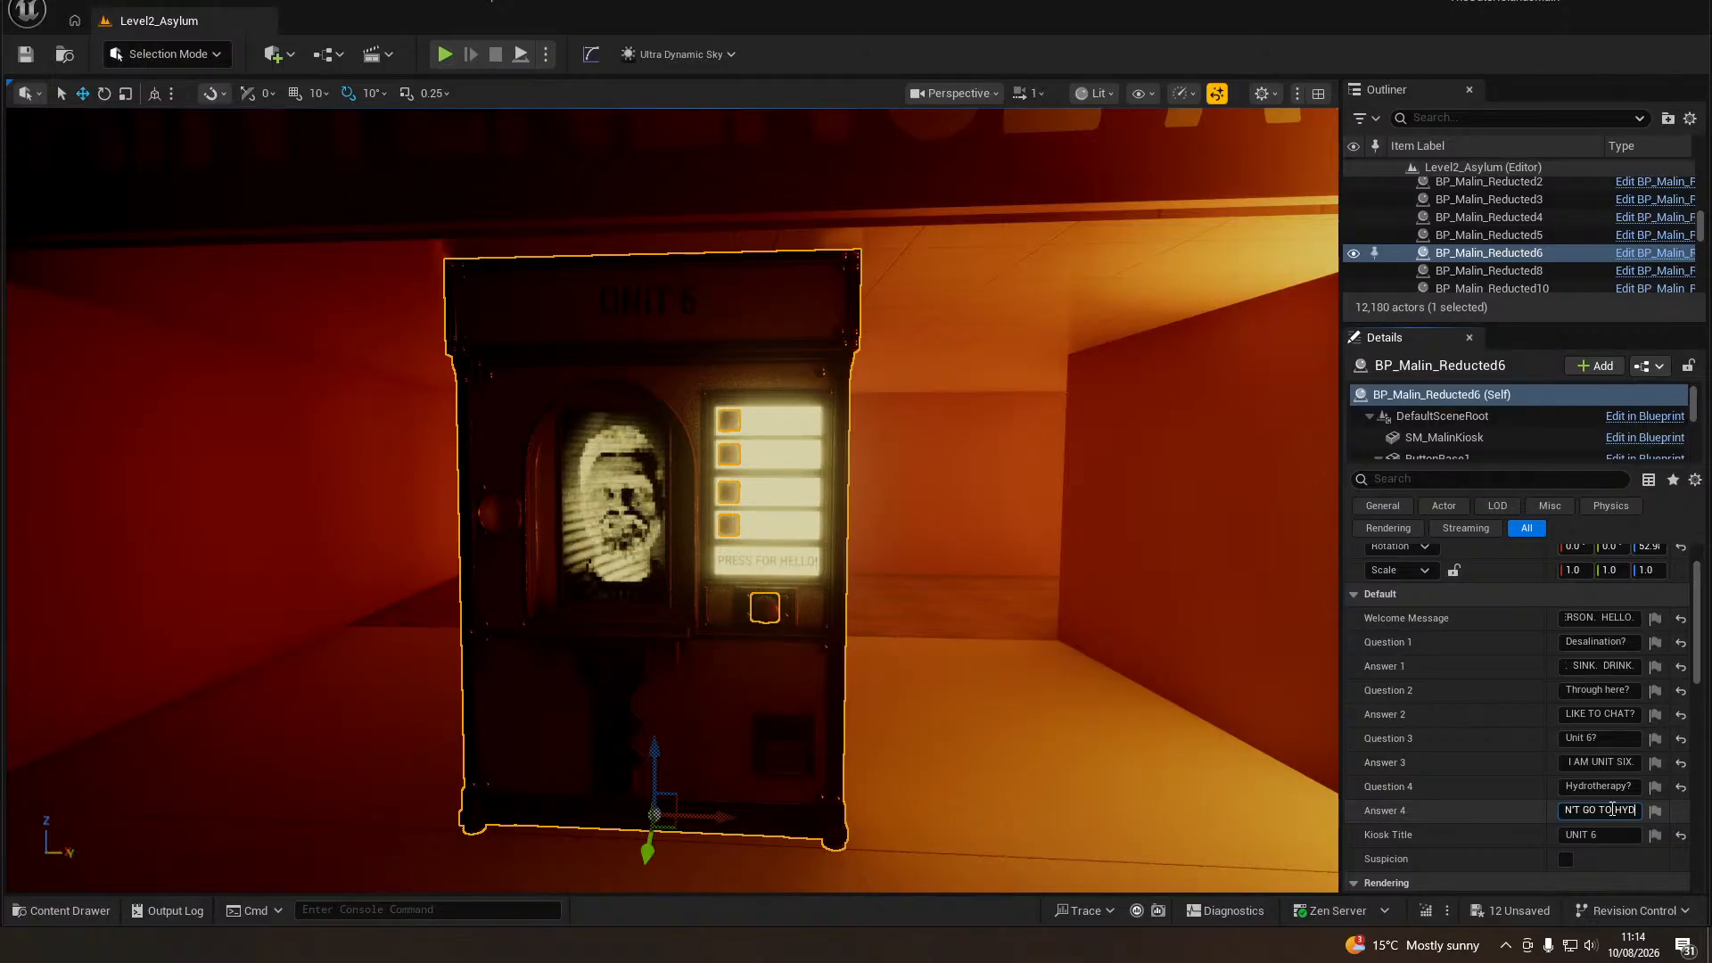
{"action": "type", "text": "ROTHERAPY. "}
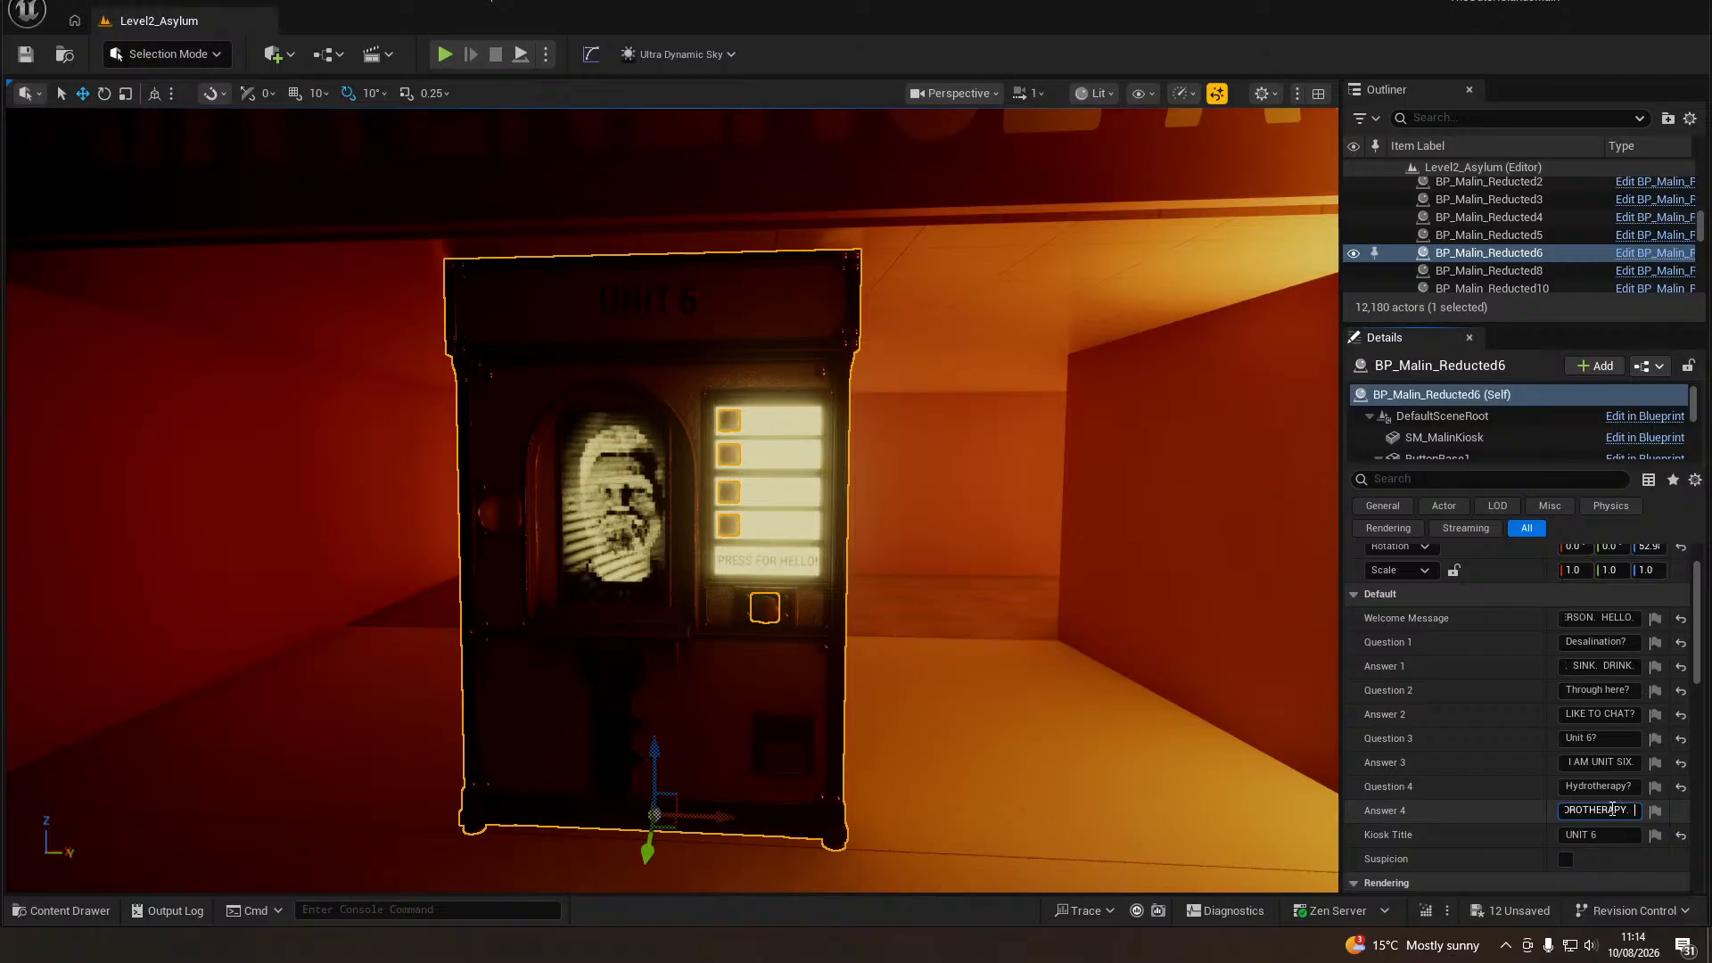
{"action": "type", "text": "STAY WITH UNIT "}
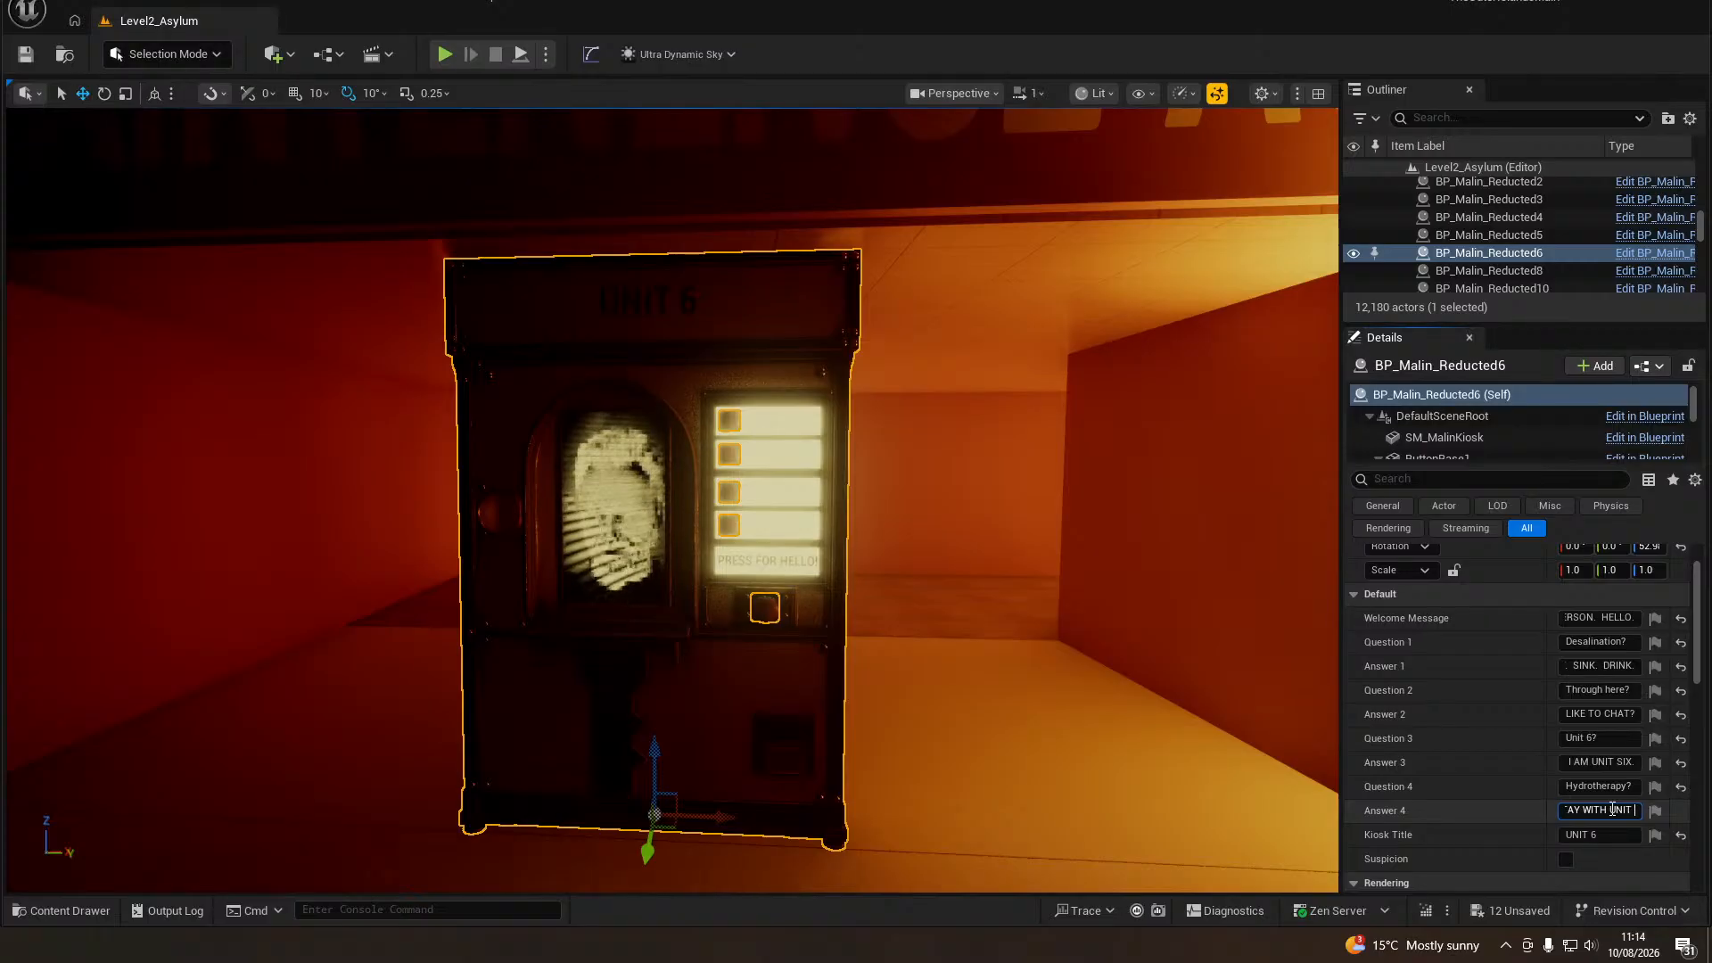
{"action": "type", "text": "SIX."}
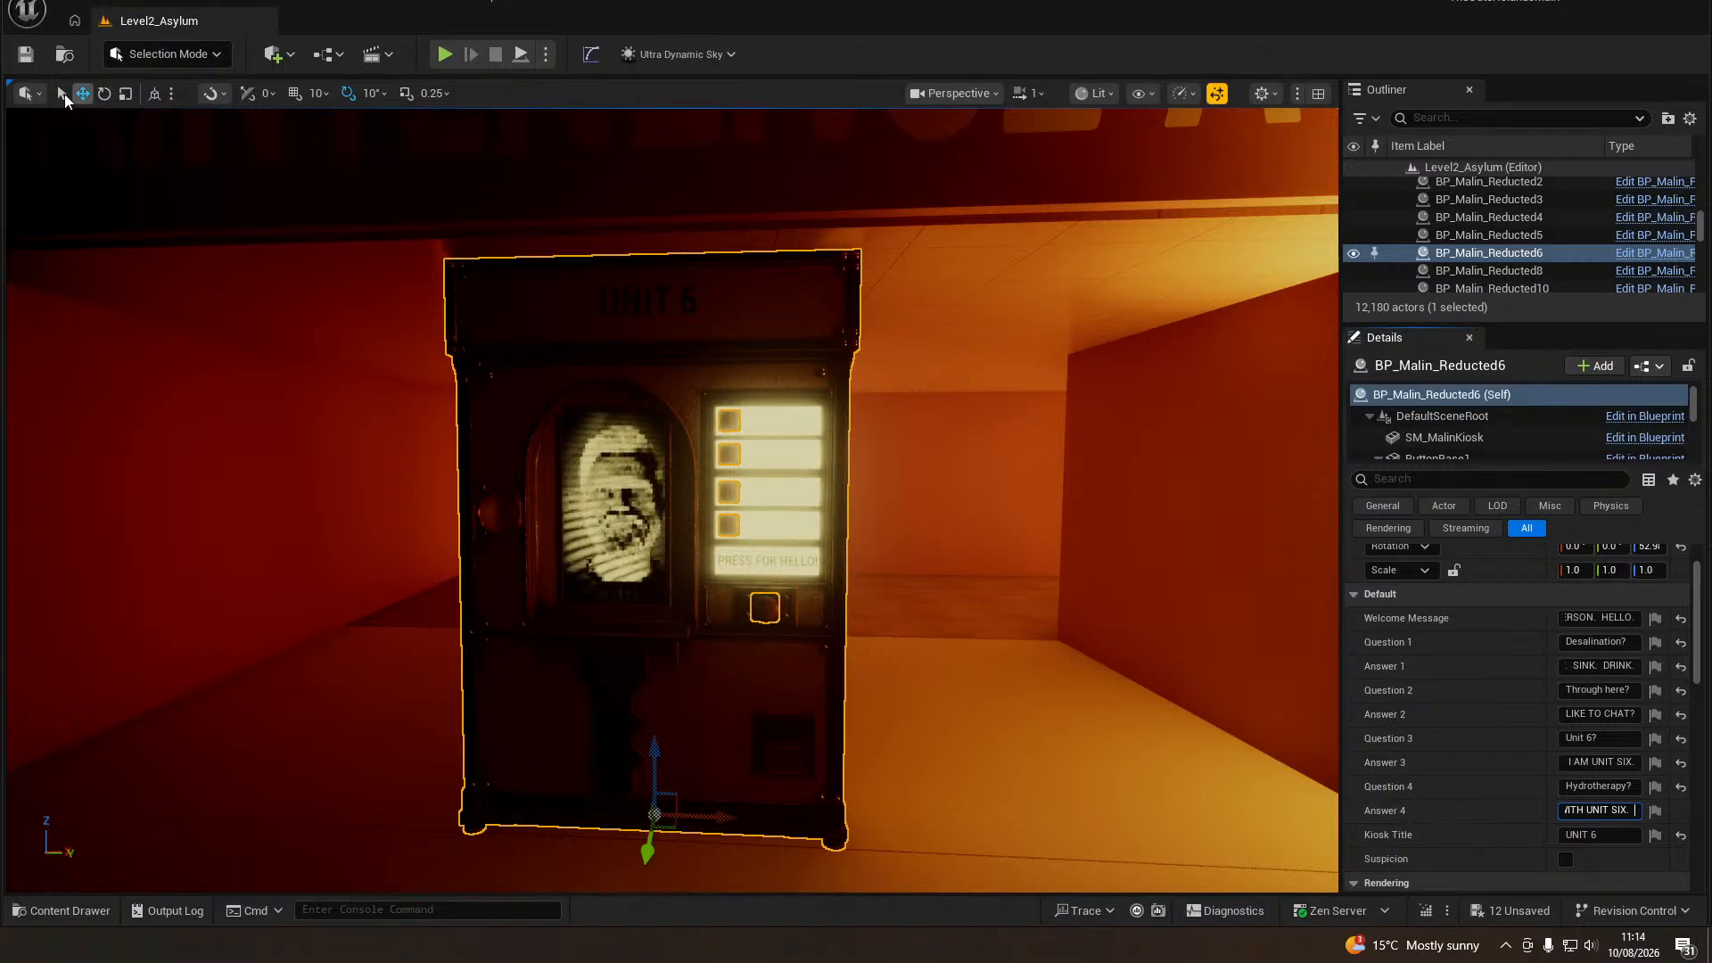
{"action": "key", "text": "ctrl+s"}
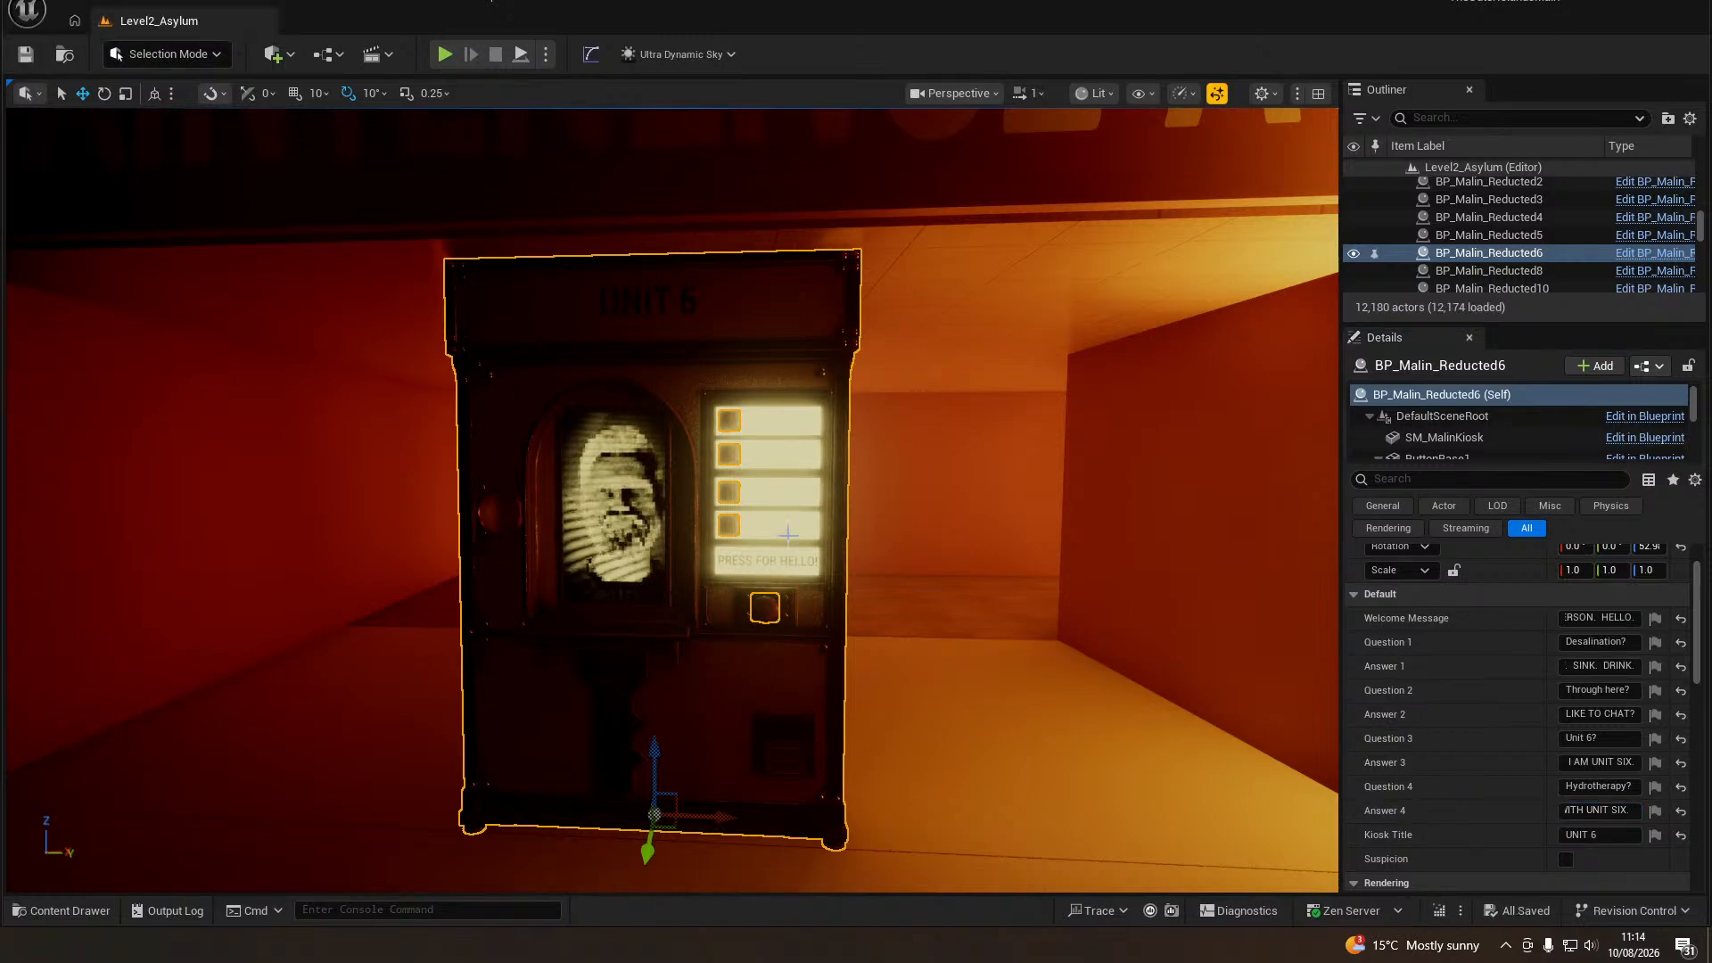
Start a play test from the floor in front of the Unit 6 kiosk and walk up to its hello button.
{"action": "right_click_drag", "start_coordinate": [919, 539], "coordinate": [925, 517]}
{"action": "right_click_drag", "start_coordinate": [592, 490], "coordinate": [606, 575]}
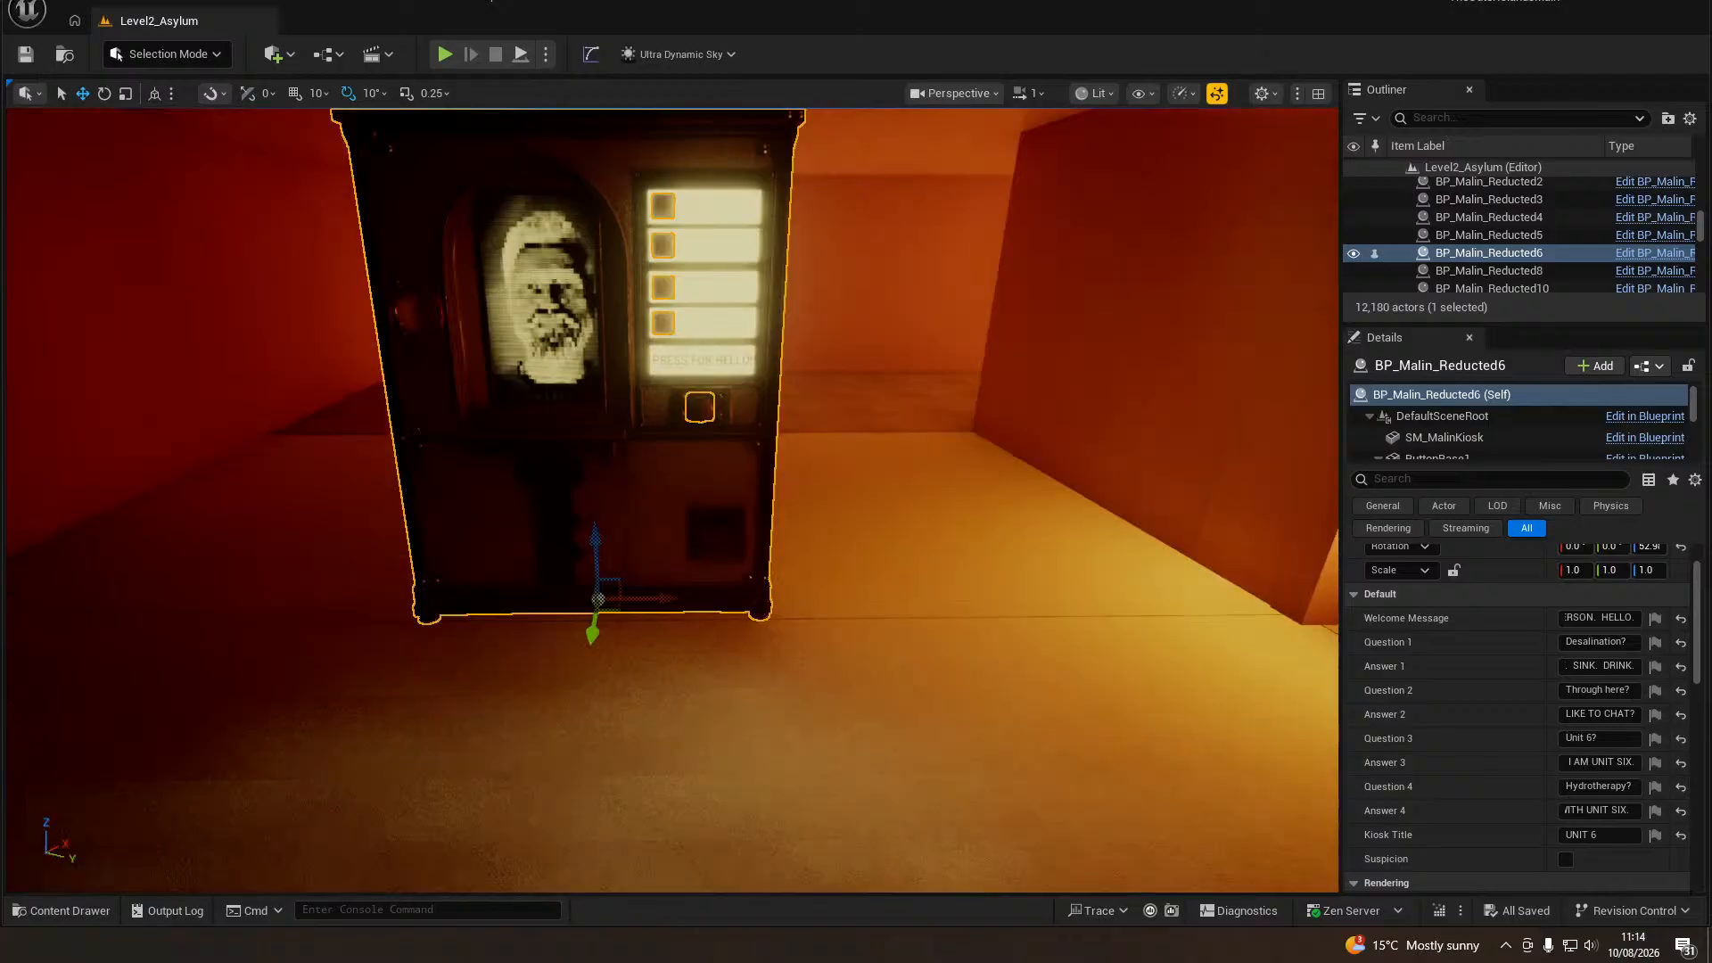
{"action": "key", "text": "s"}
{"action": "mouse_move", "coordinate": [615, 702]}
{"action": "right_mouse_down"}
{"action": "mouse_move", "coordinate": [615, 615]}
{"action": "mouse_move", "coordinate": [615, 702]}
{"action": "right_mouse_up"}
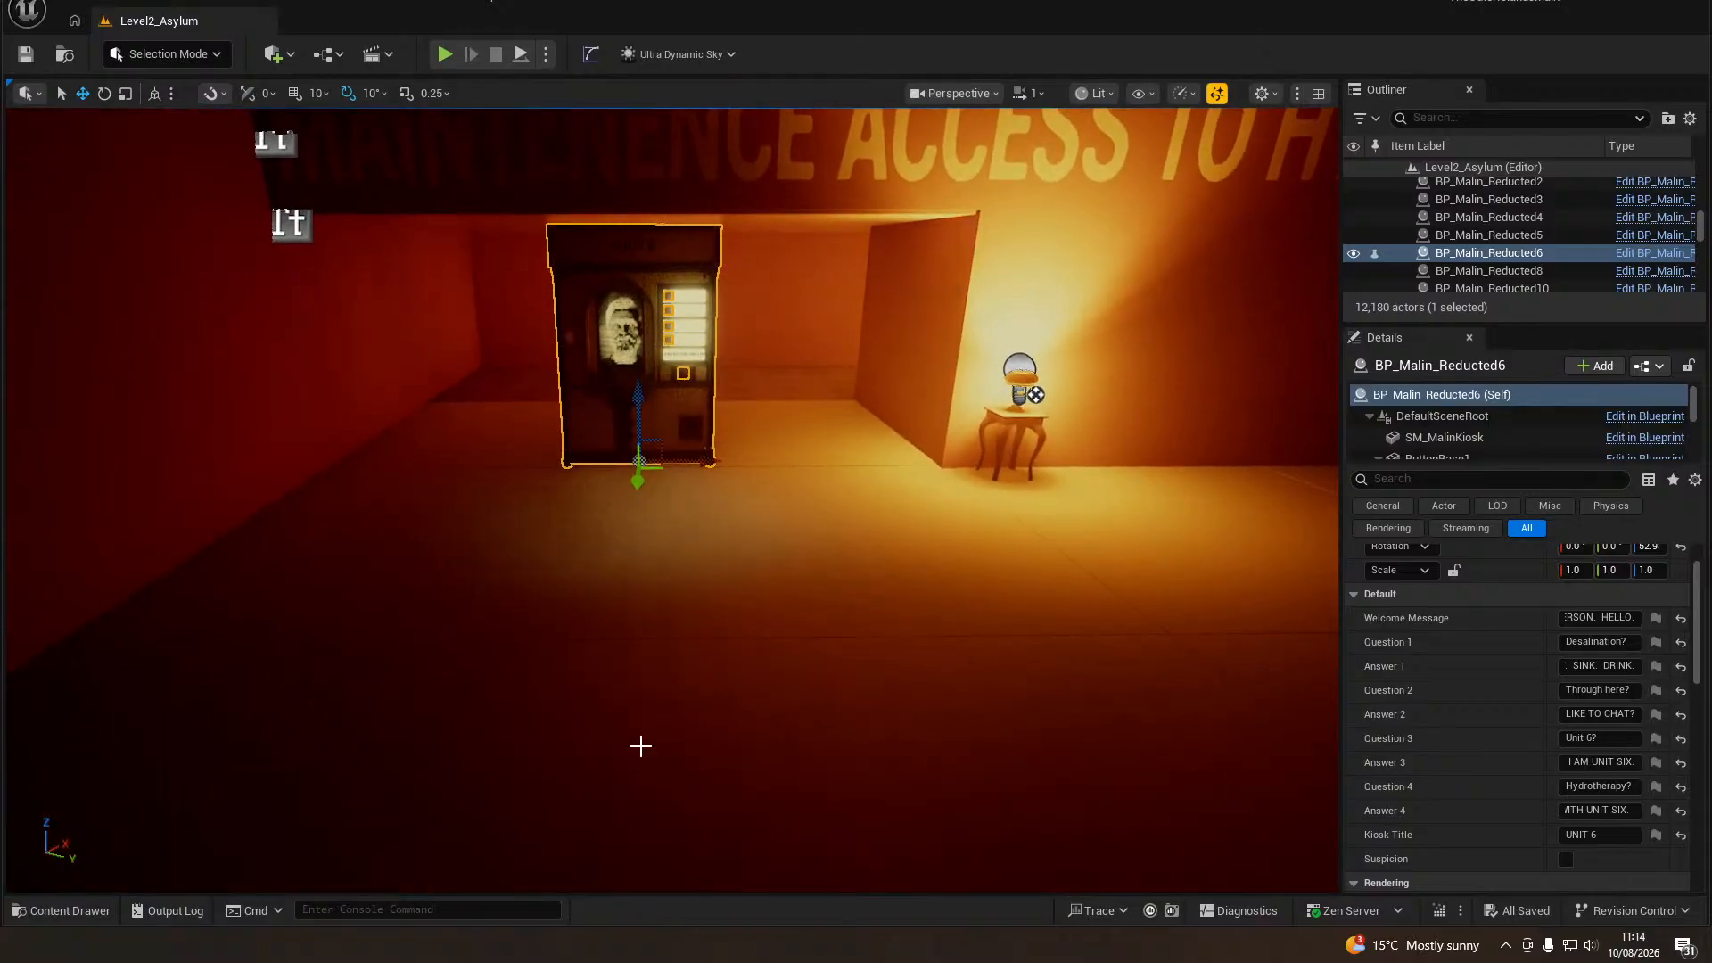
{"action": "right_click", "coordinate": [640, 745]}
{"action": "key", "text": "Escape"}
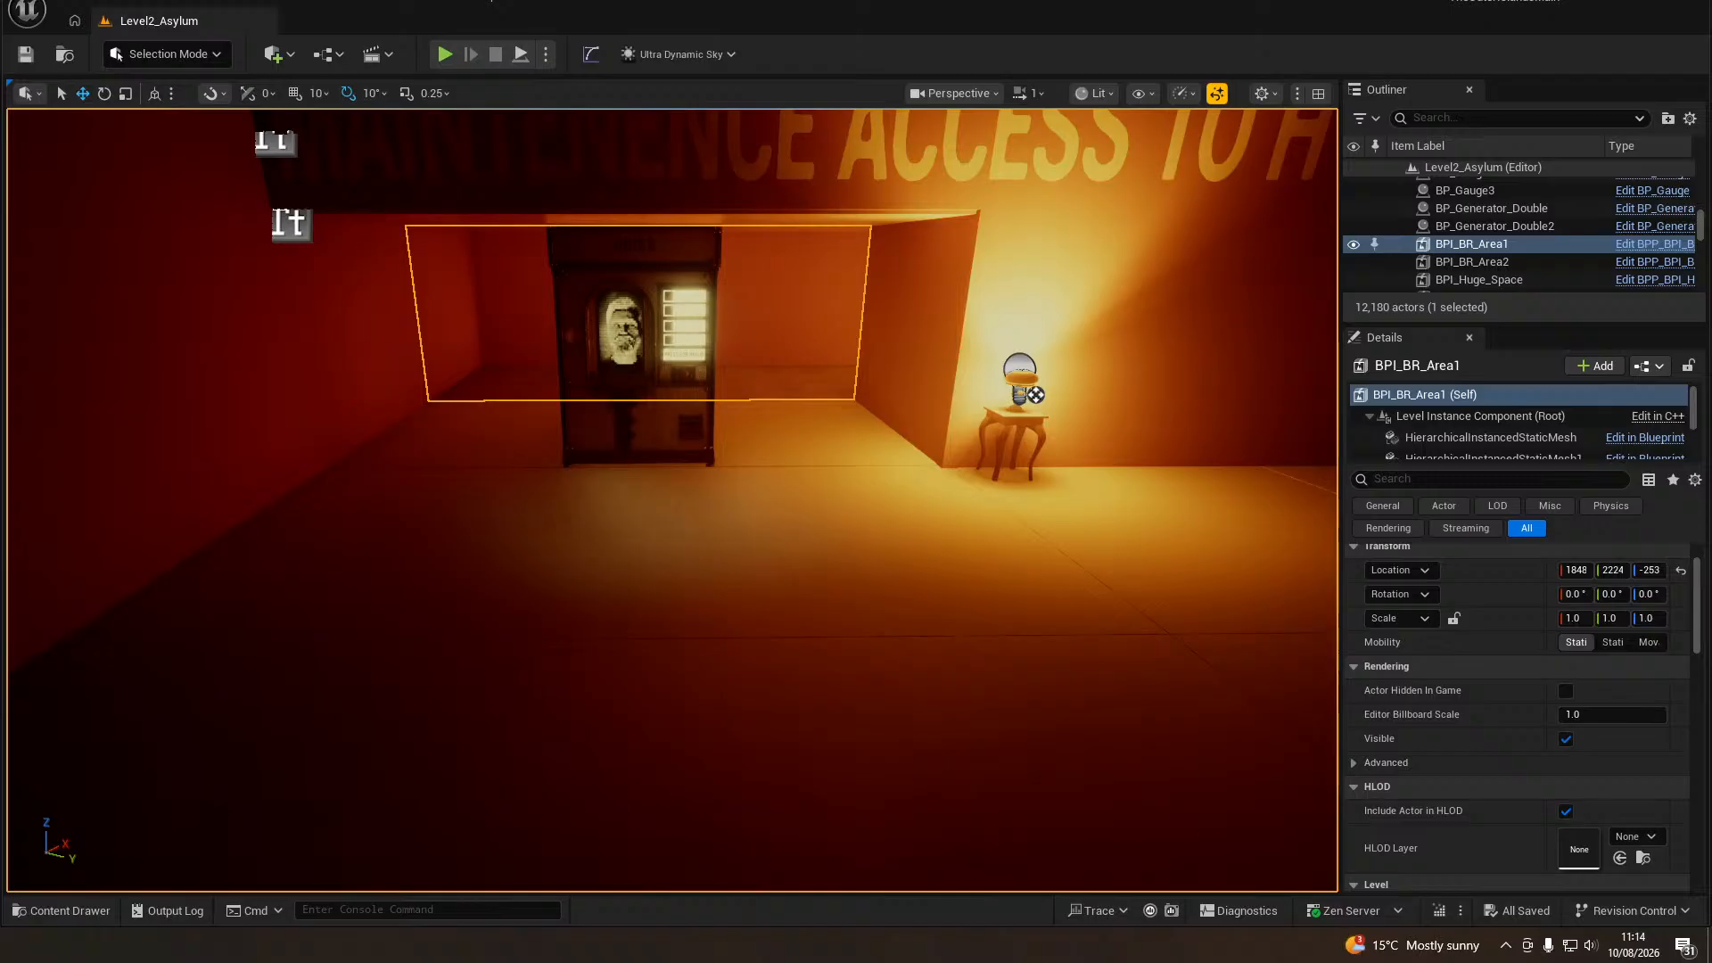
{"action": "key", "text": "alt+p"}
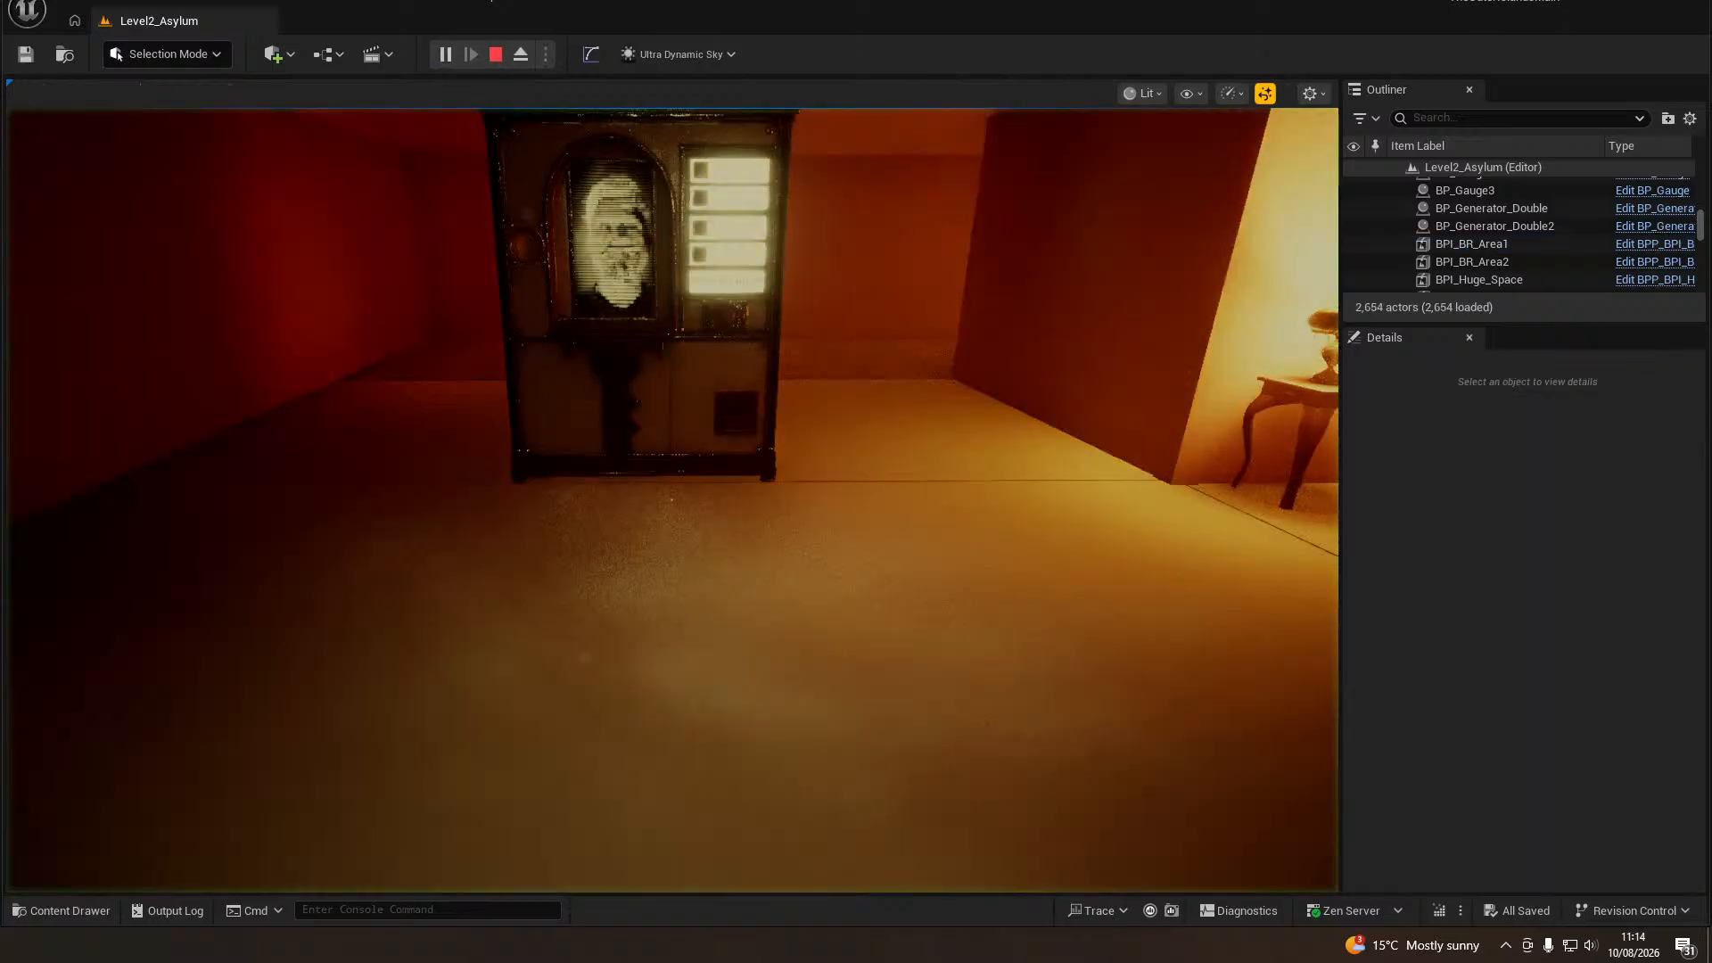
{"action": "left_click", "coordinate": [619, 821]}
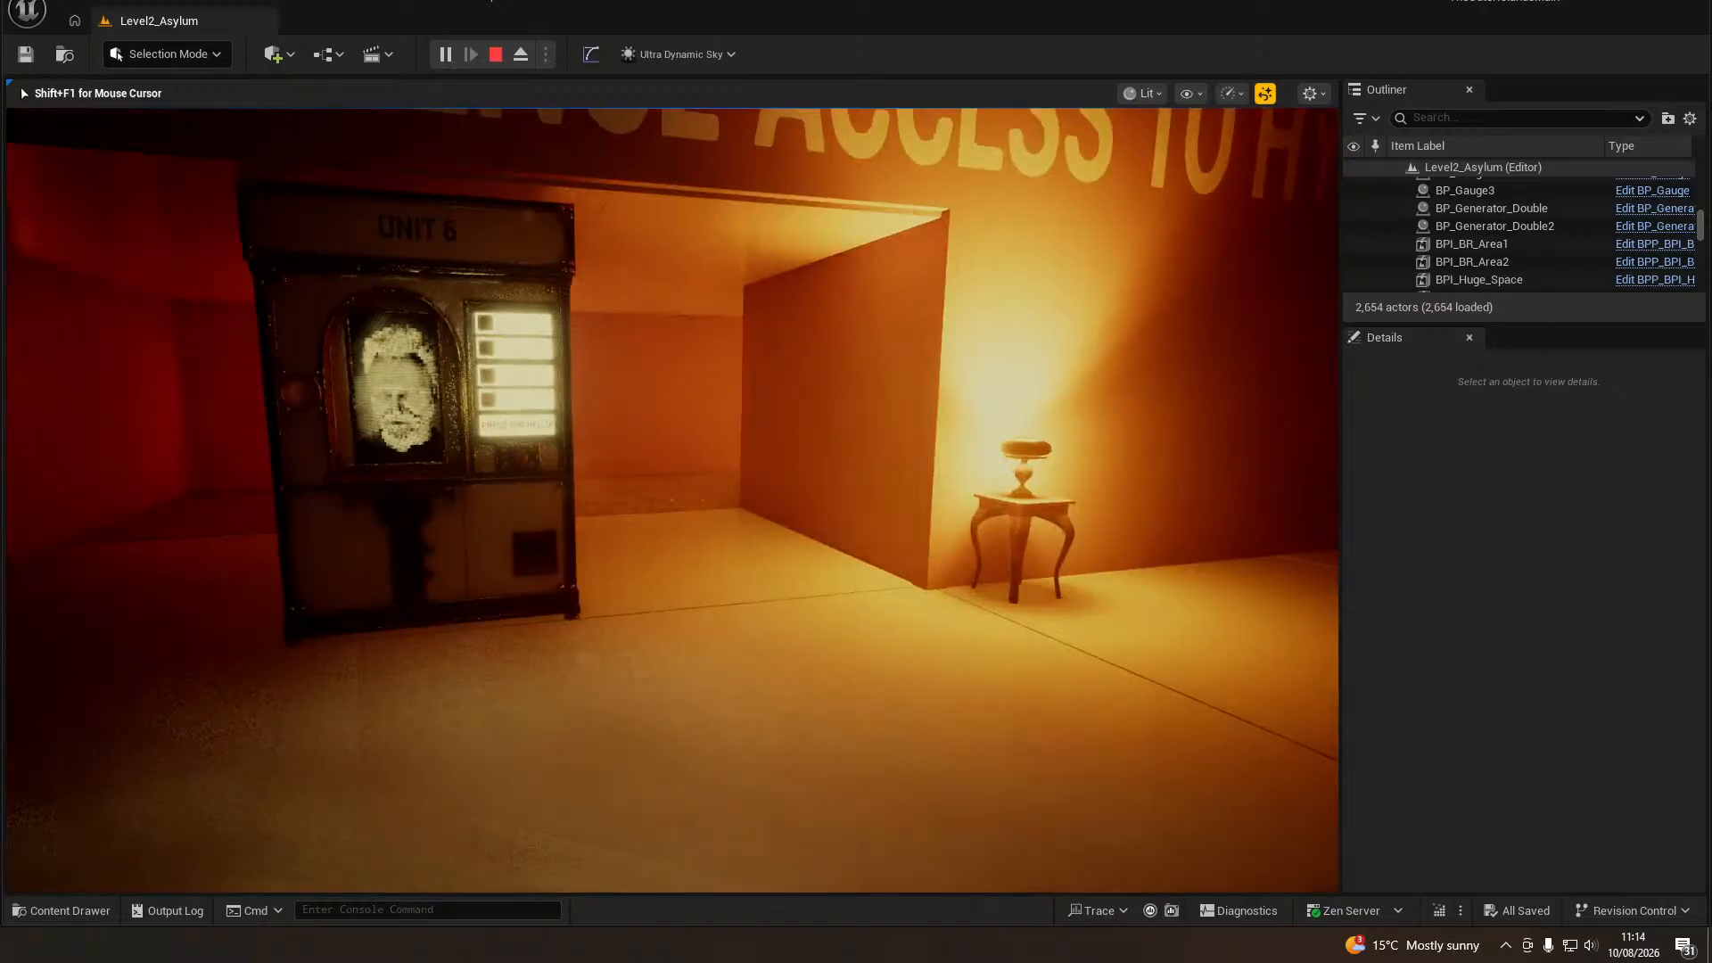
{"action": "key", "text": "w"}
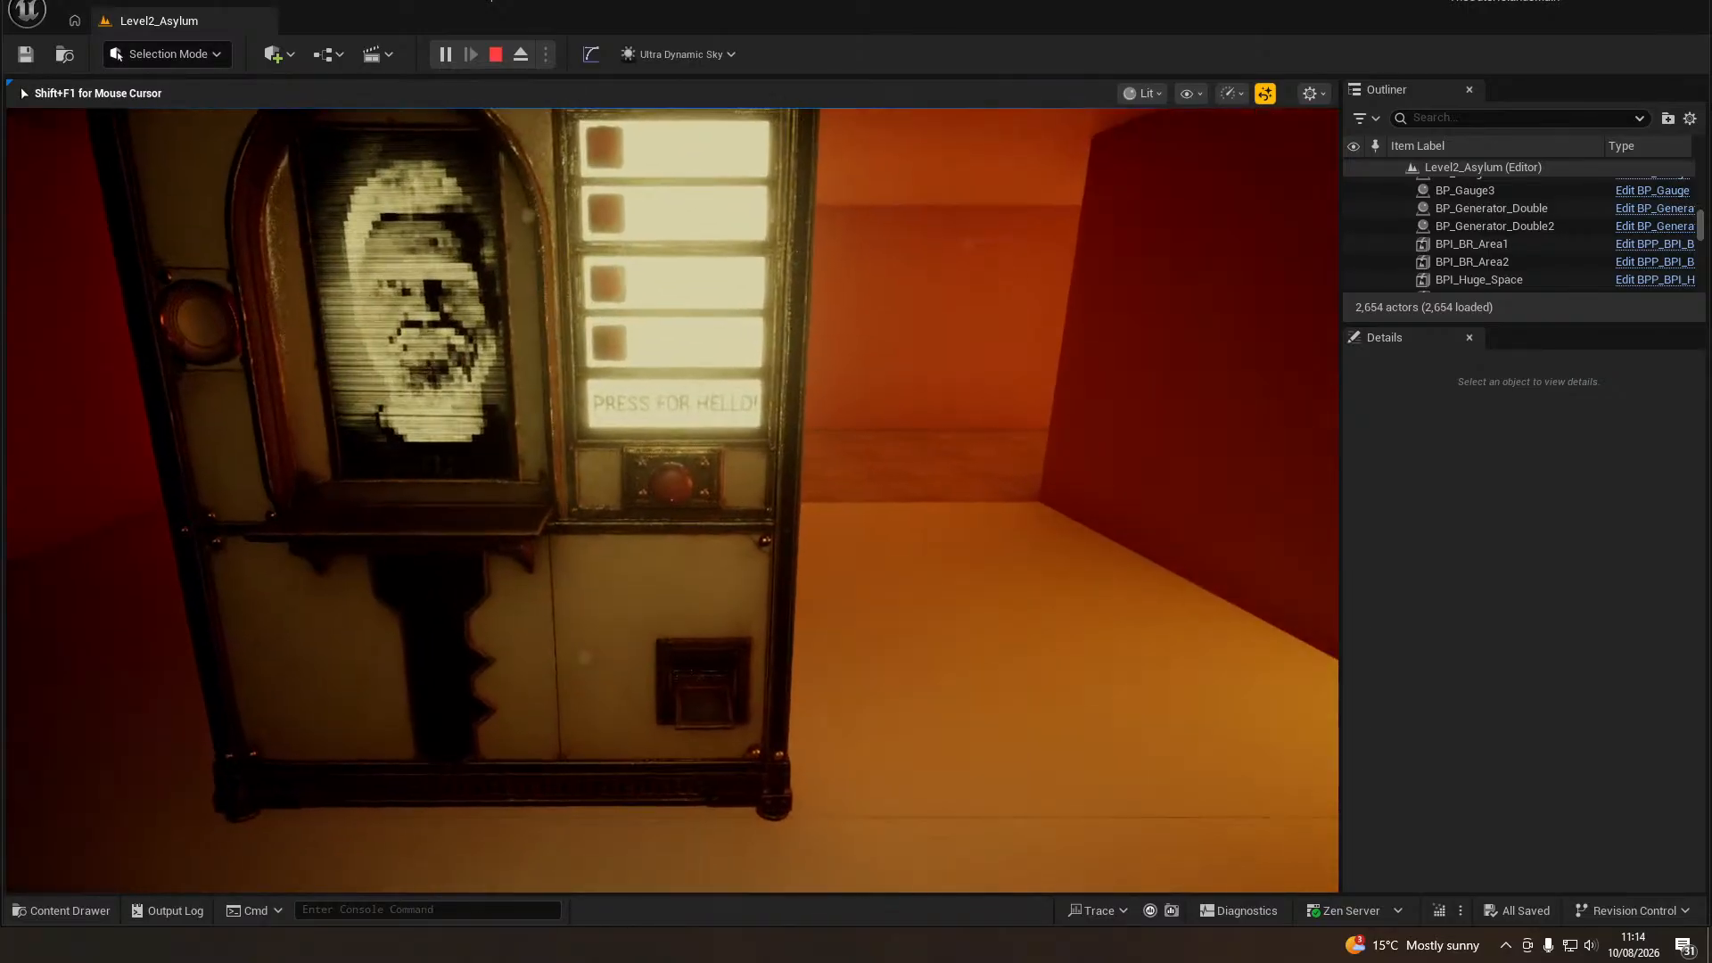
{"action": "key", "text": "w"}
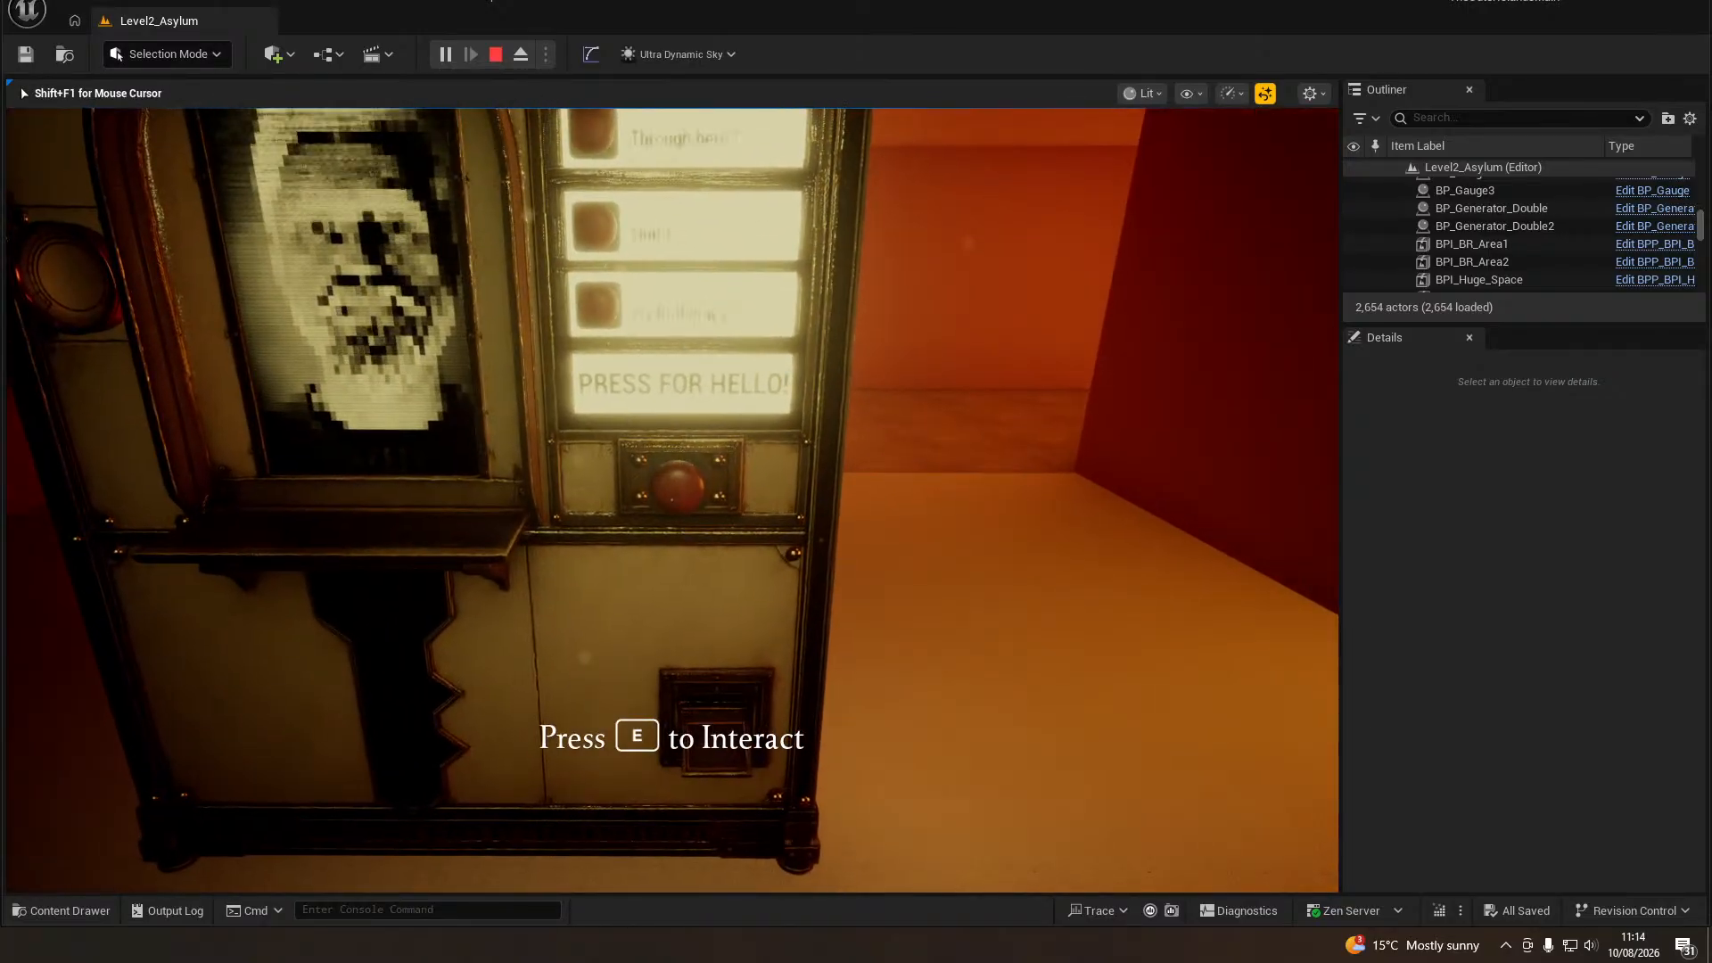
Trigger the kiosk's welcome message, then its "Desalination?" and "Unit 6?" questions to check each spoken answer and subtitle.
{"action": "key", "text": "e"}
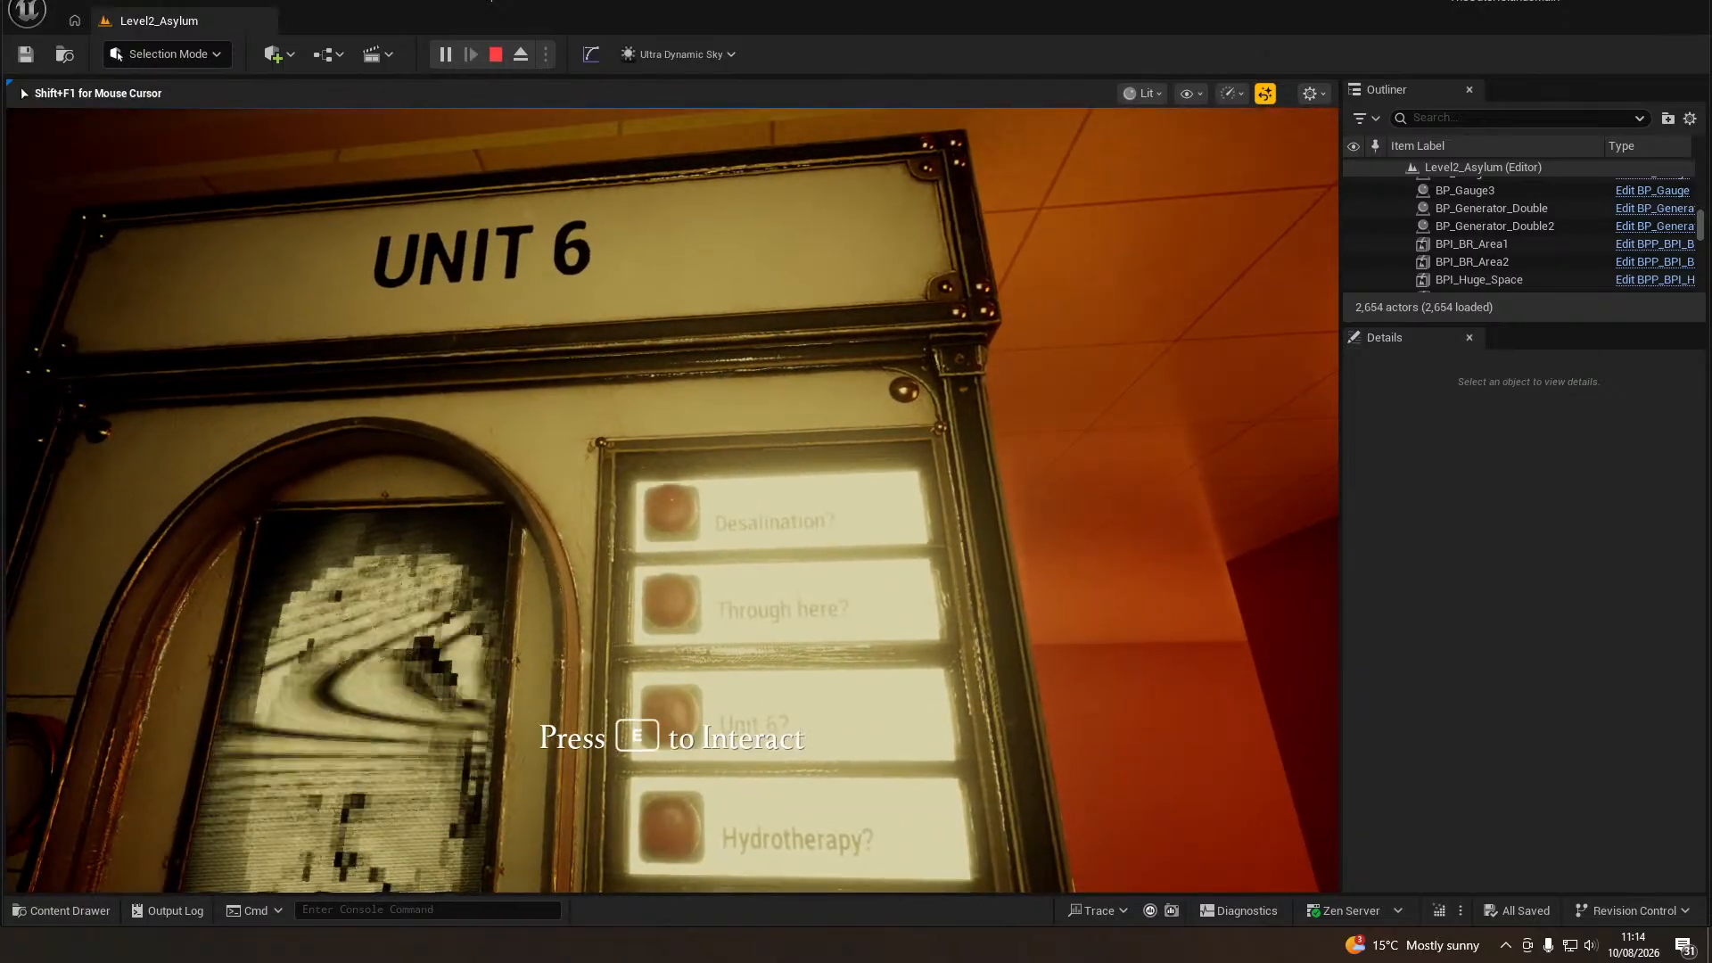
{"action": "key", "text": "e"}
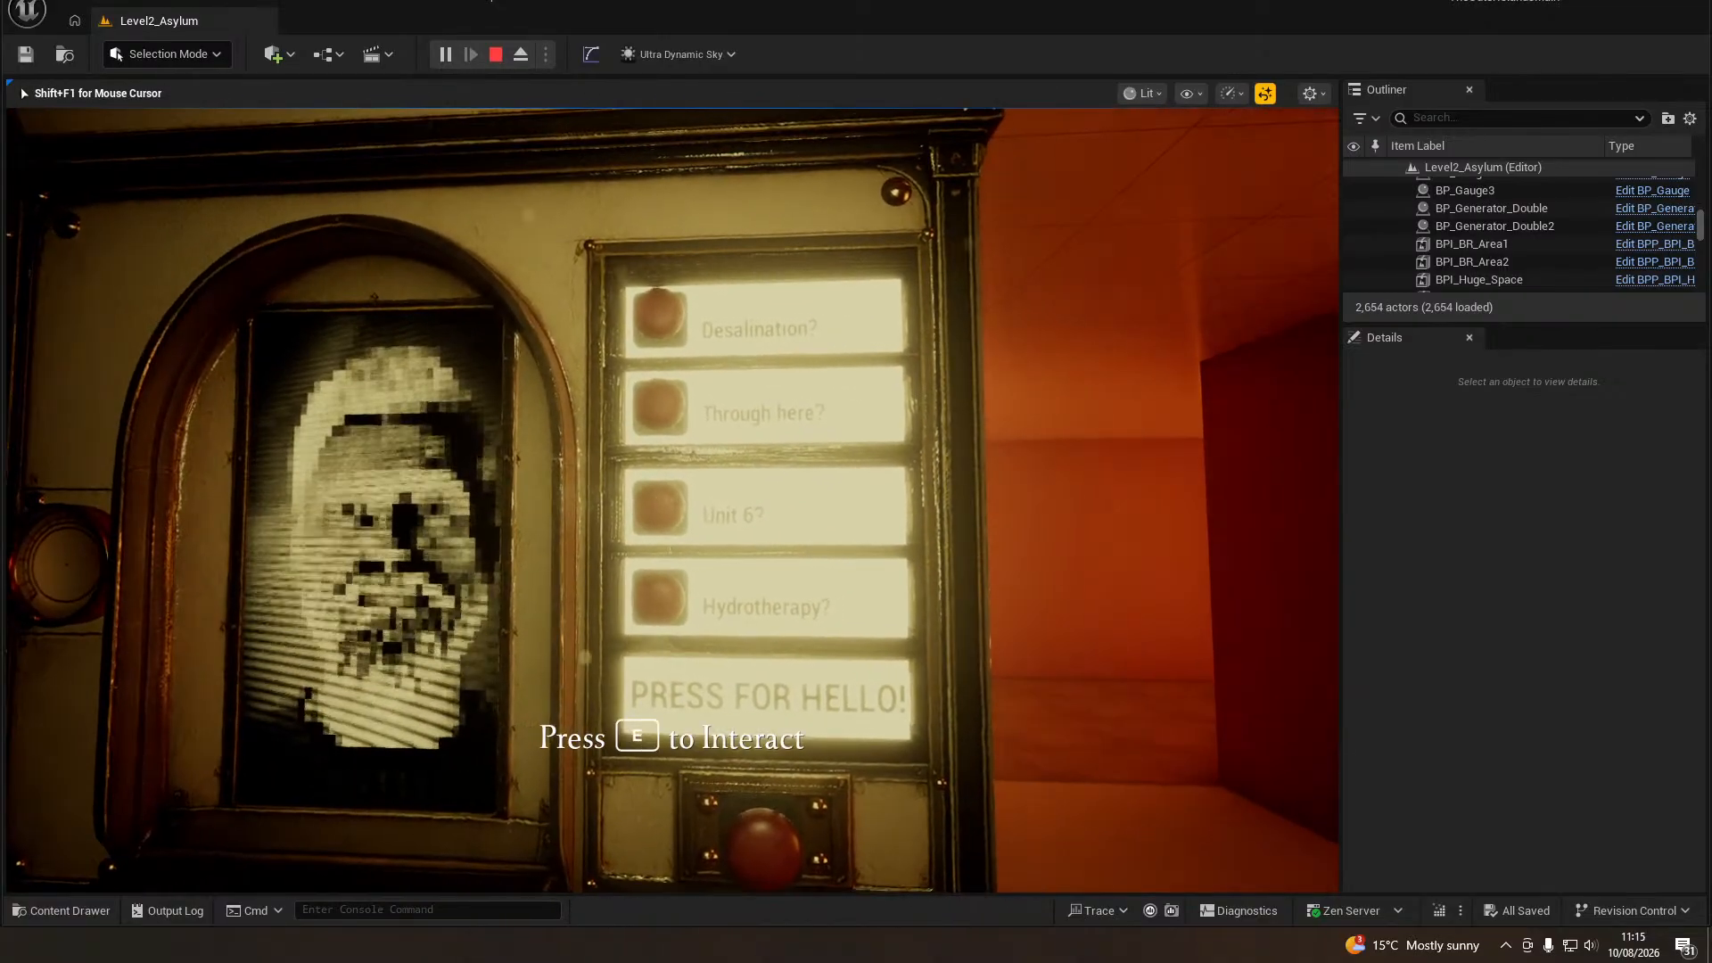
{"action": "key", "text": "e"}
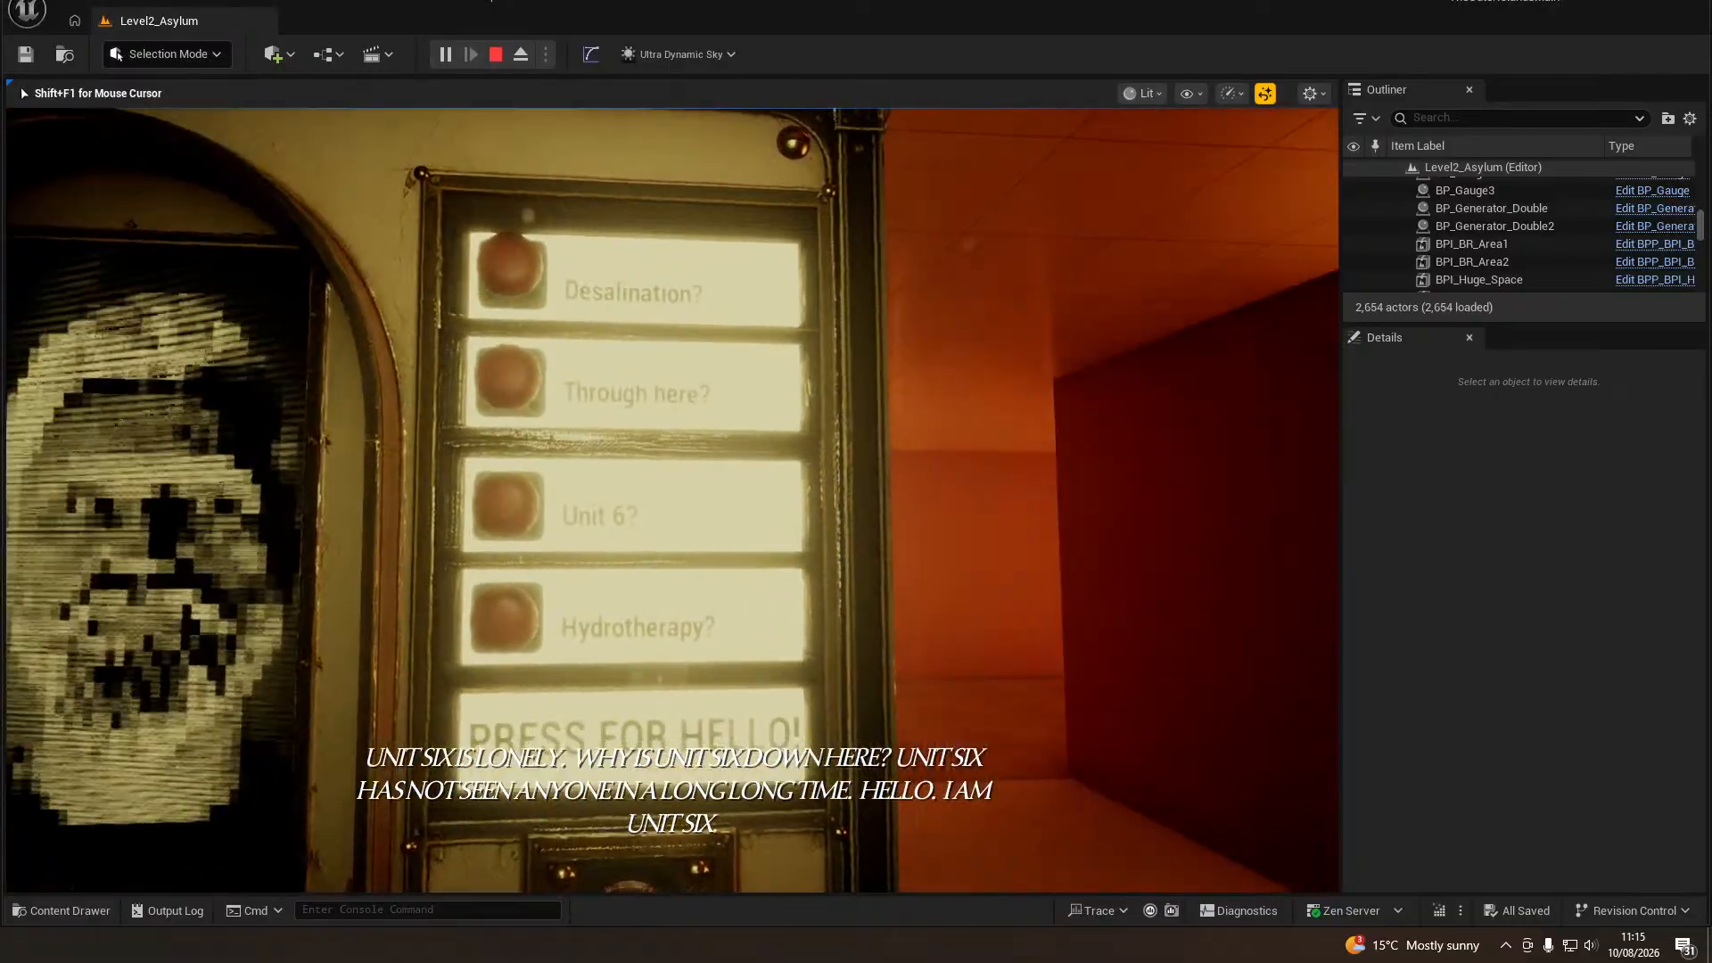
{"action": "key", "text": "s"}
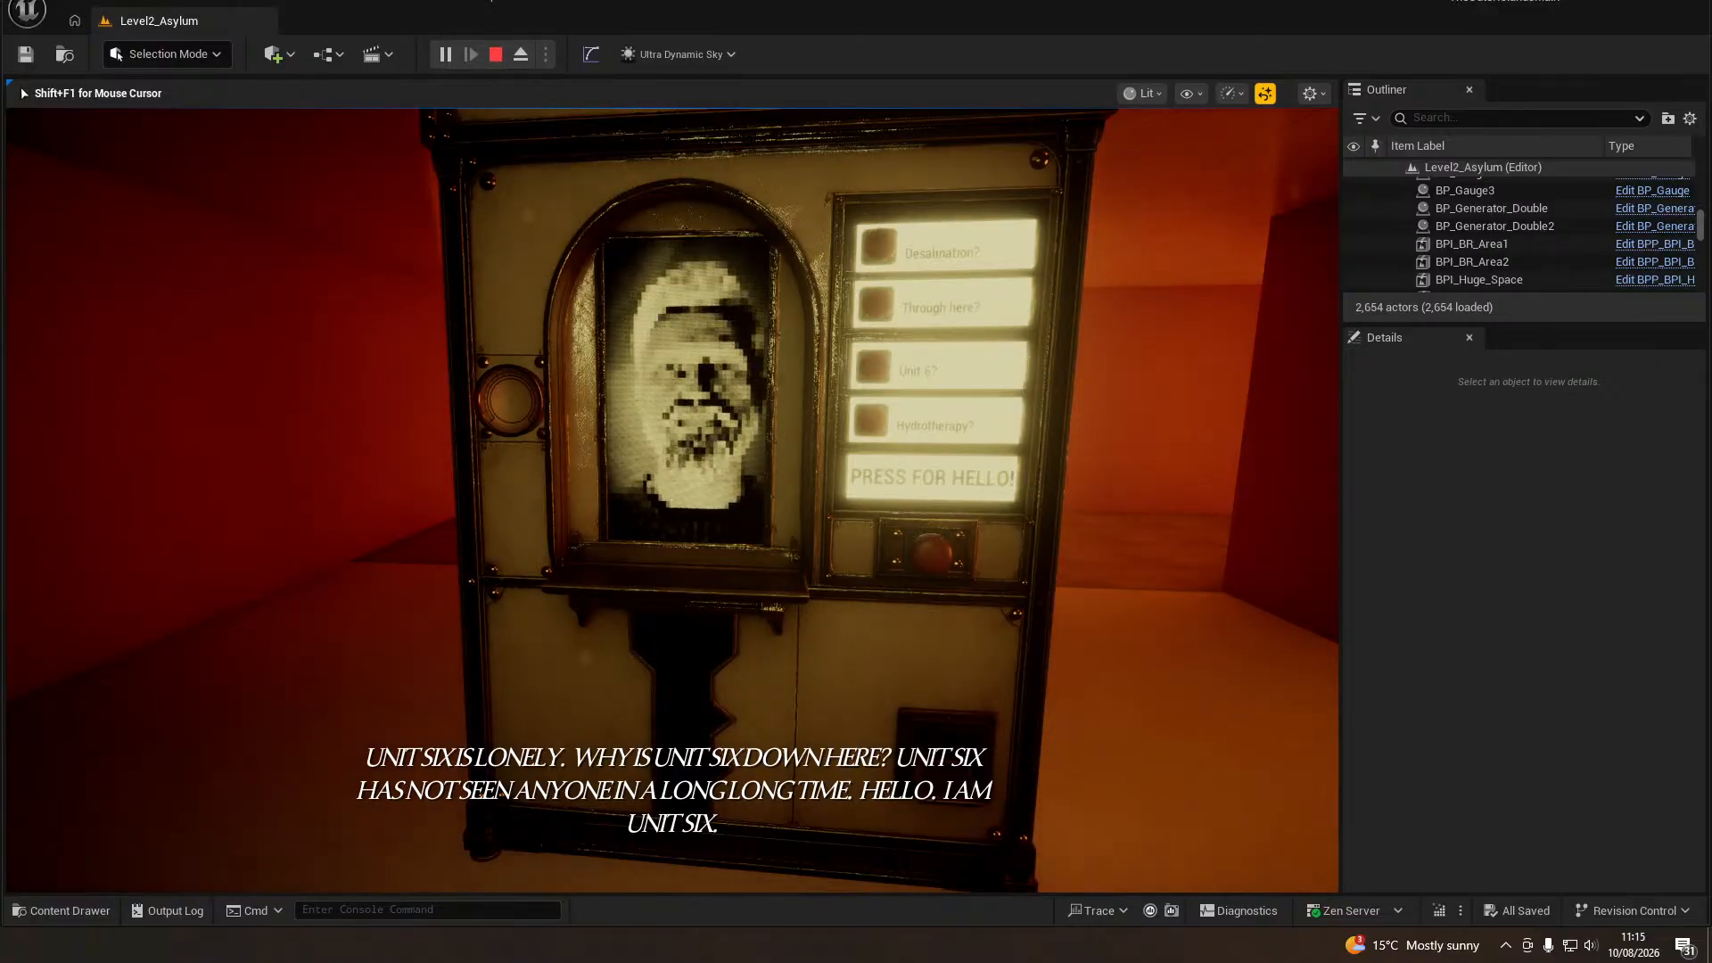
Trigger the kiosk's "Hydrotherapy?" question to check its answer, and inspect the kiosk from its side and from a few steps back.
{"action": "key", "text": "w"}
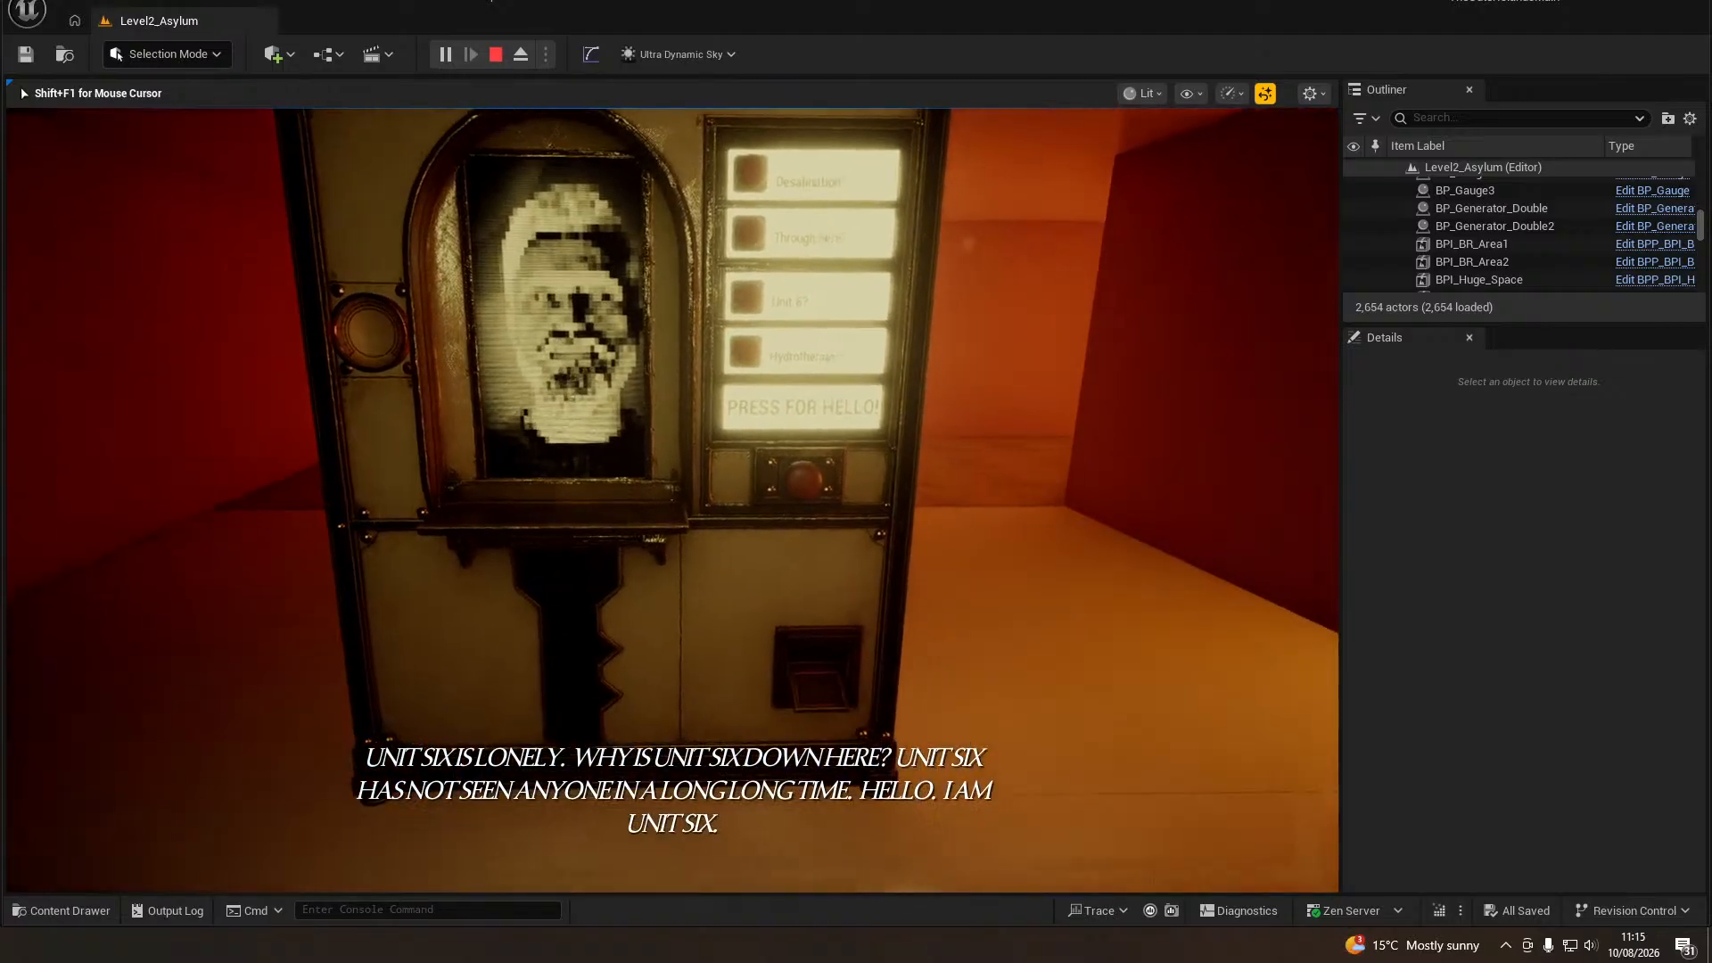
{"action": "key", "text": "w"}
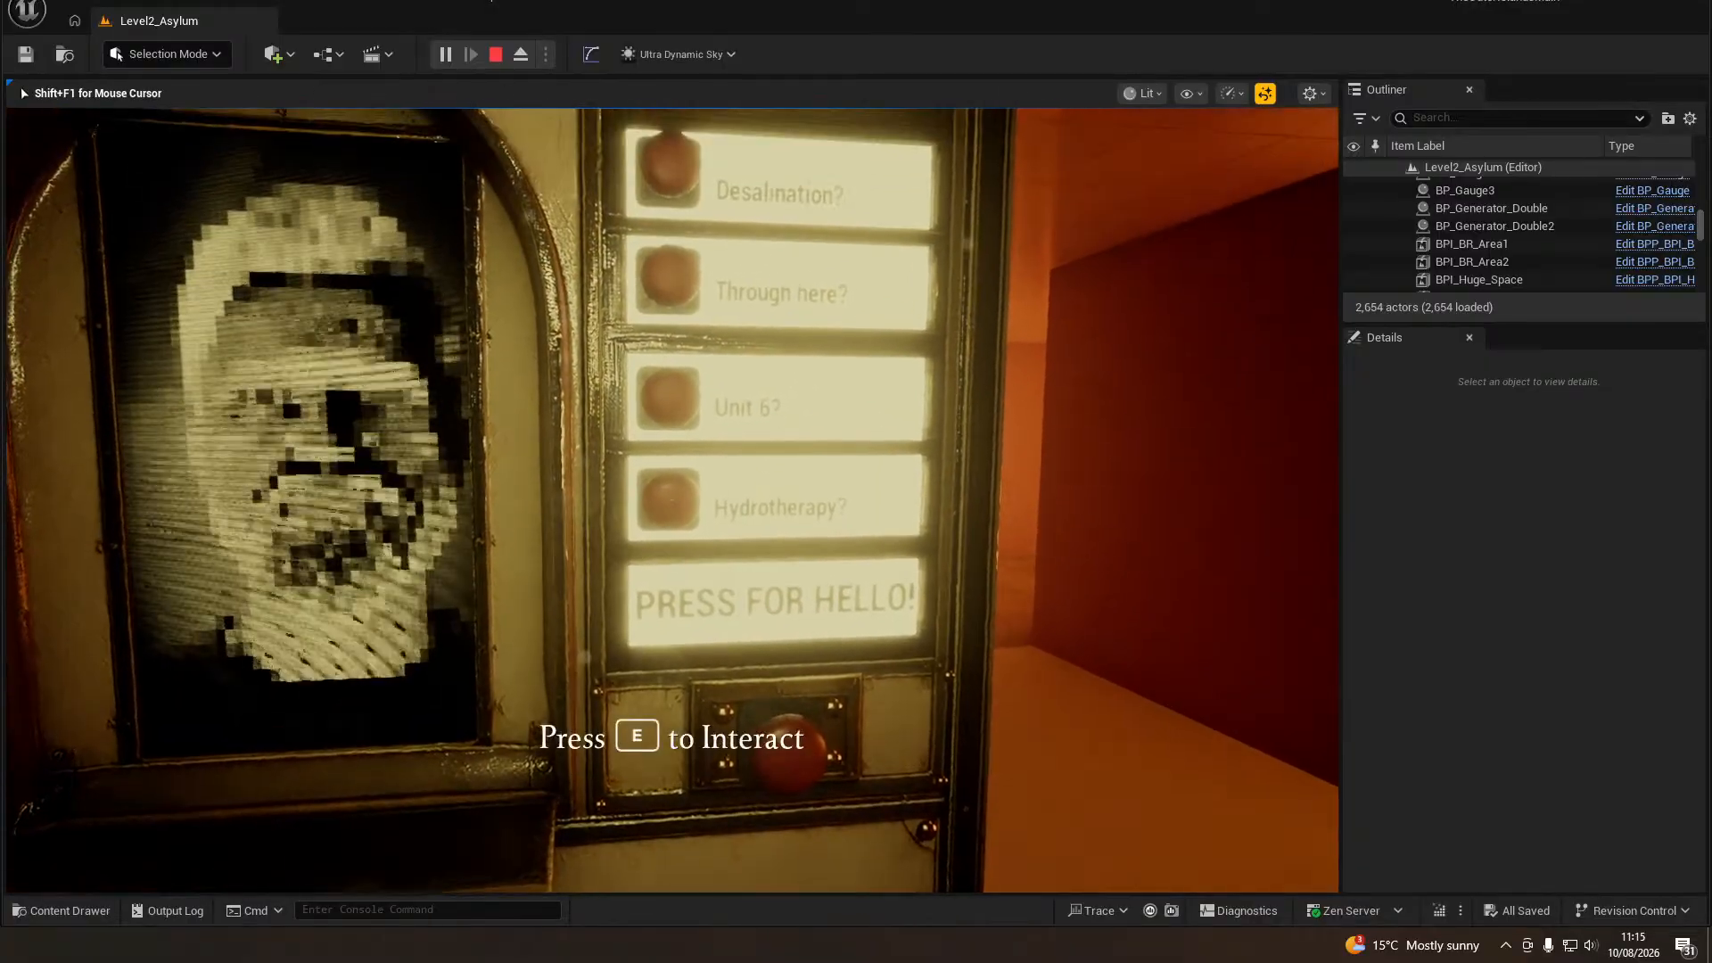
{"action": "key", "text": "e"}
{"action": "key", "text": "s"}
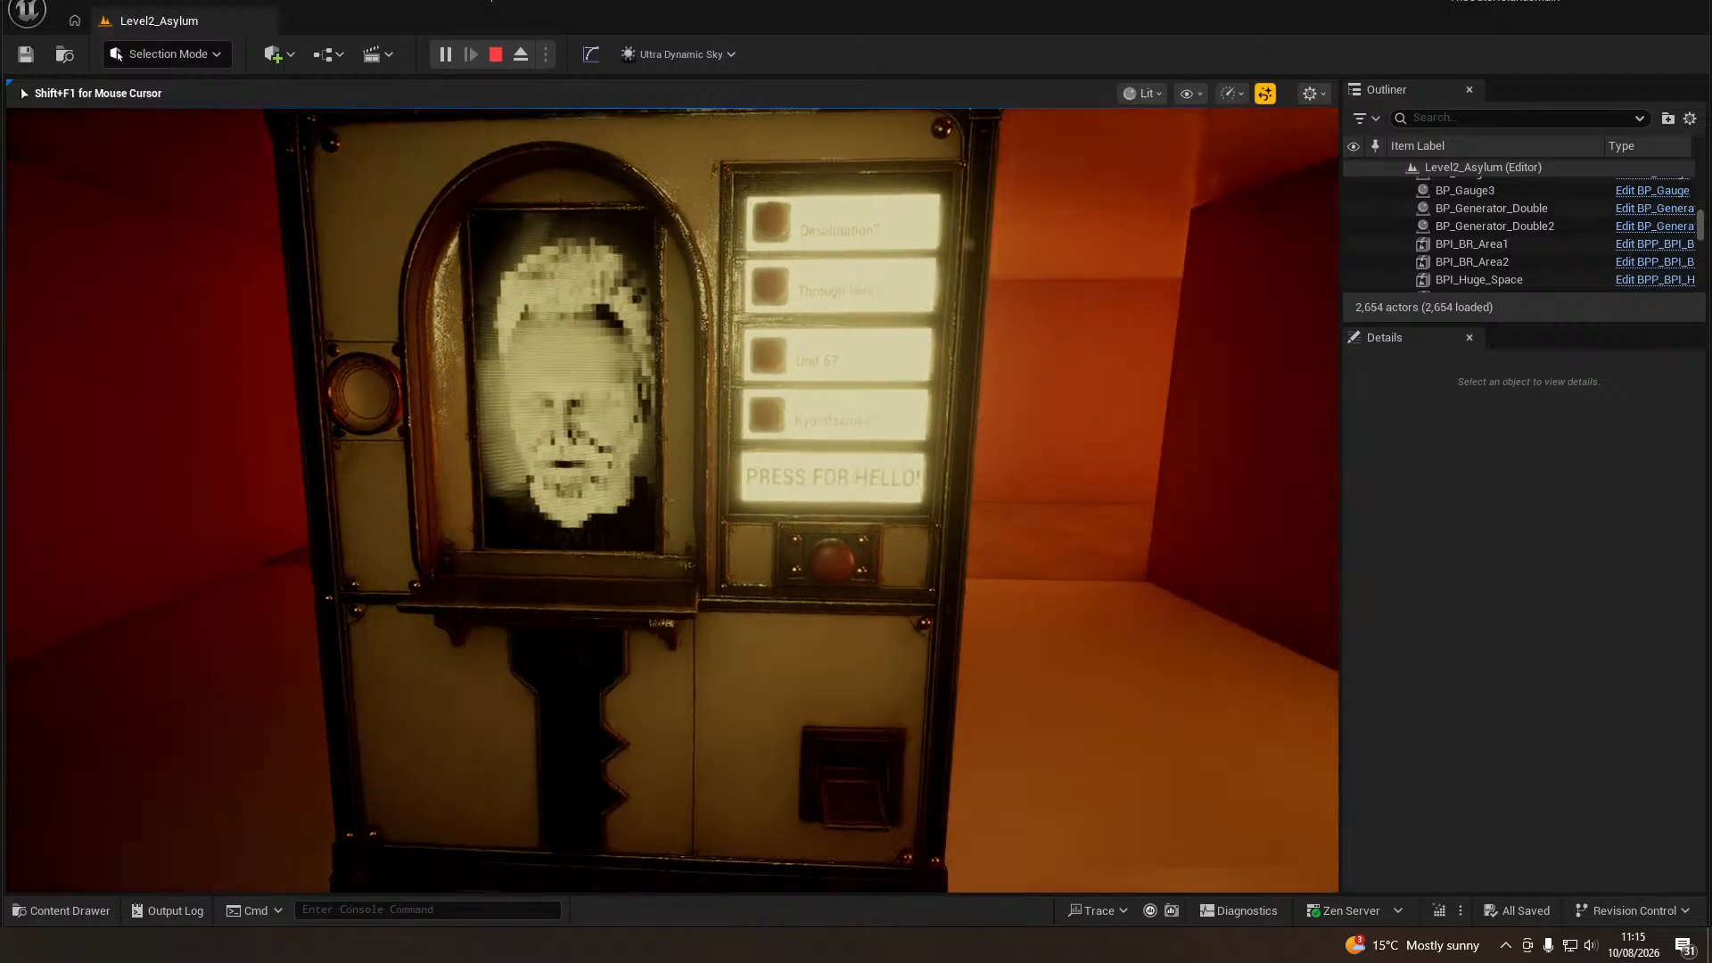
{"action": "key", "text": "w"}
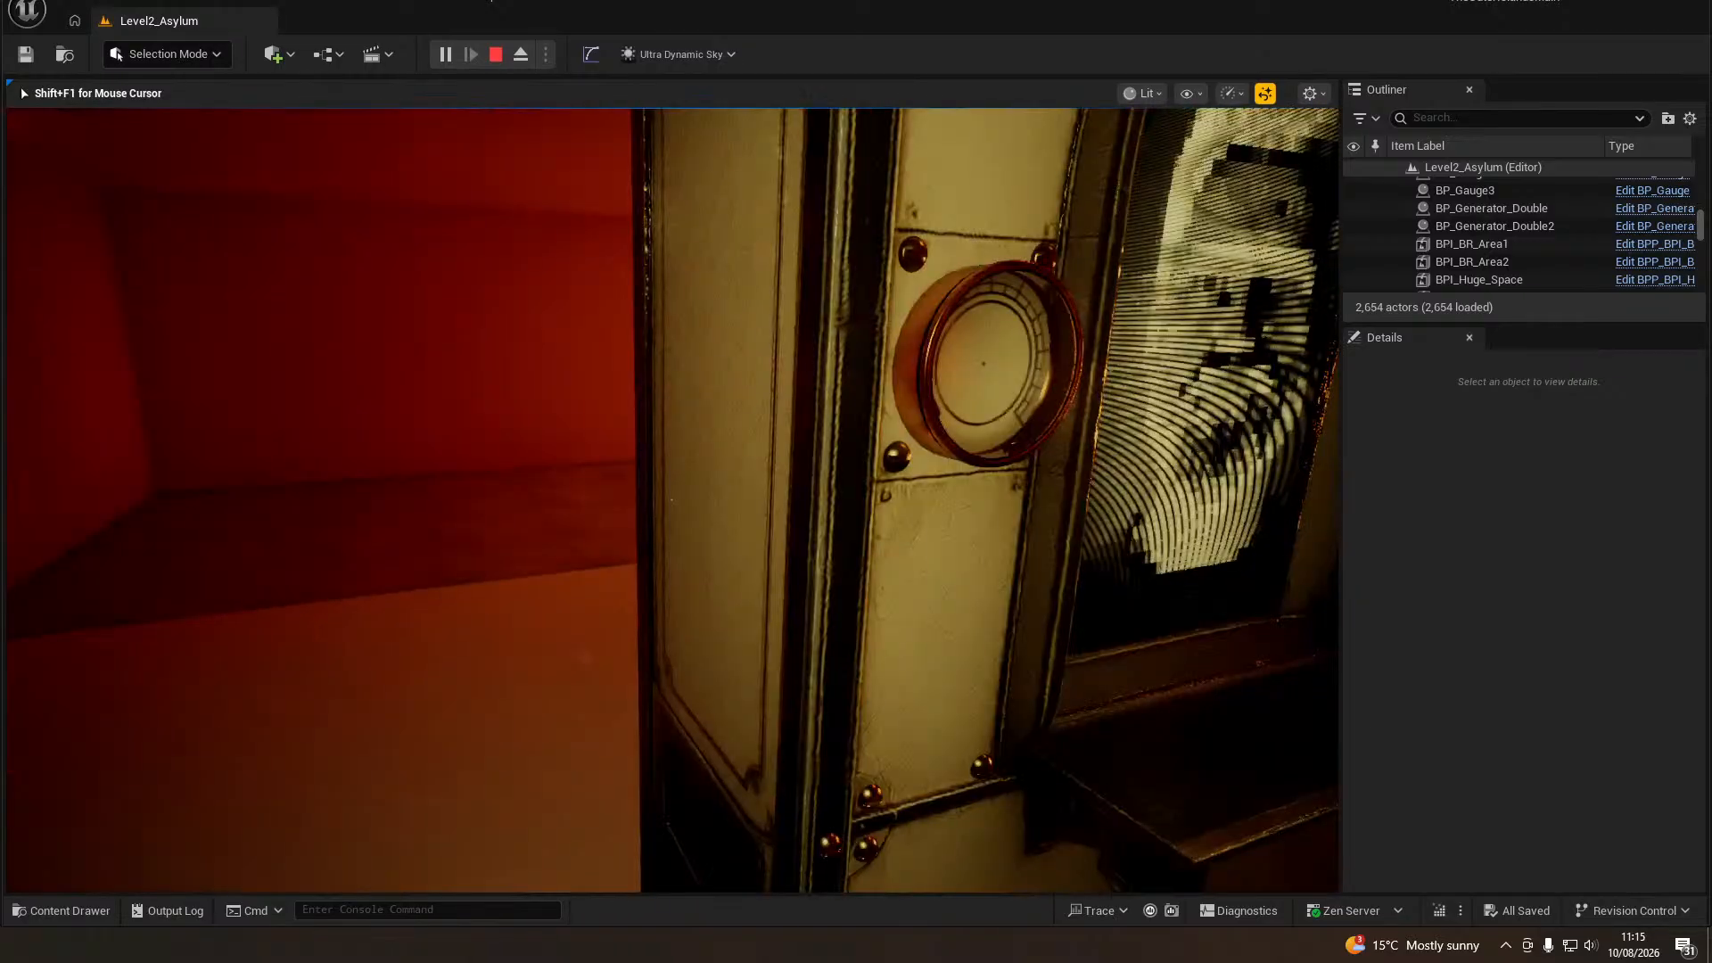
{"action": "key", "text": "s"}
{"action": "key", "text": "d"}
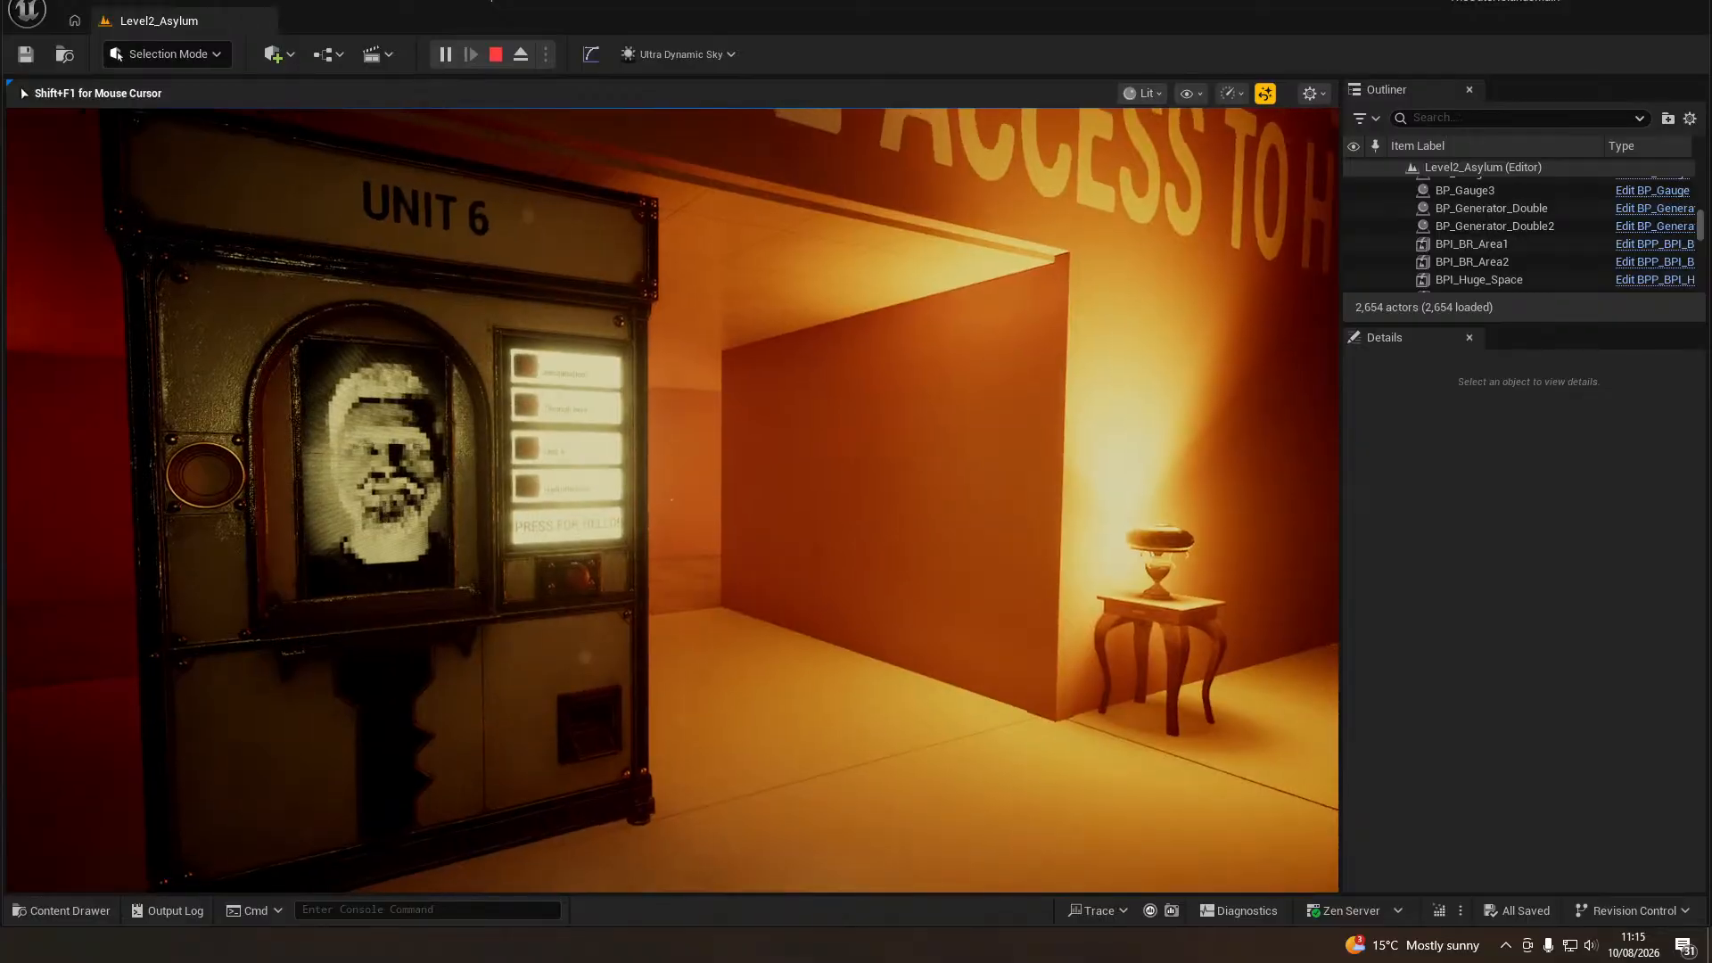
End the play test and delete the old kiosk that has no text fields, standing near the table lamp.
{"action": "key", "text": "Escape"}
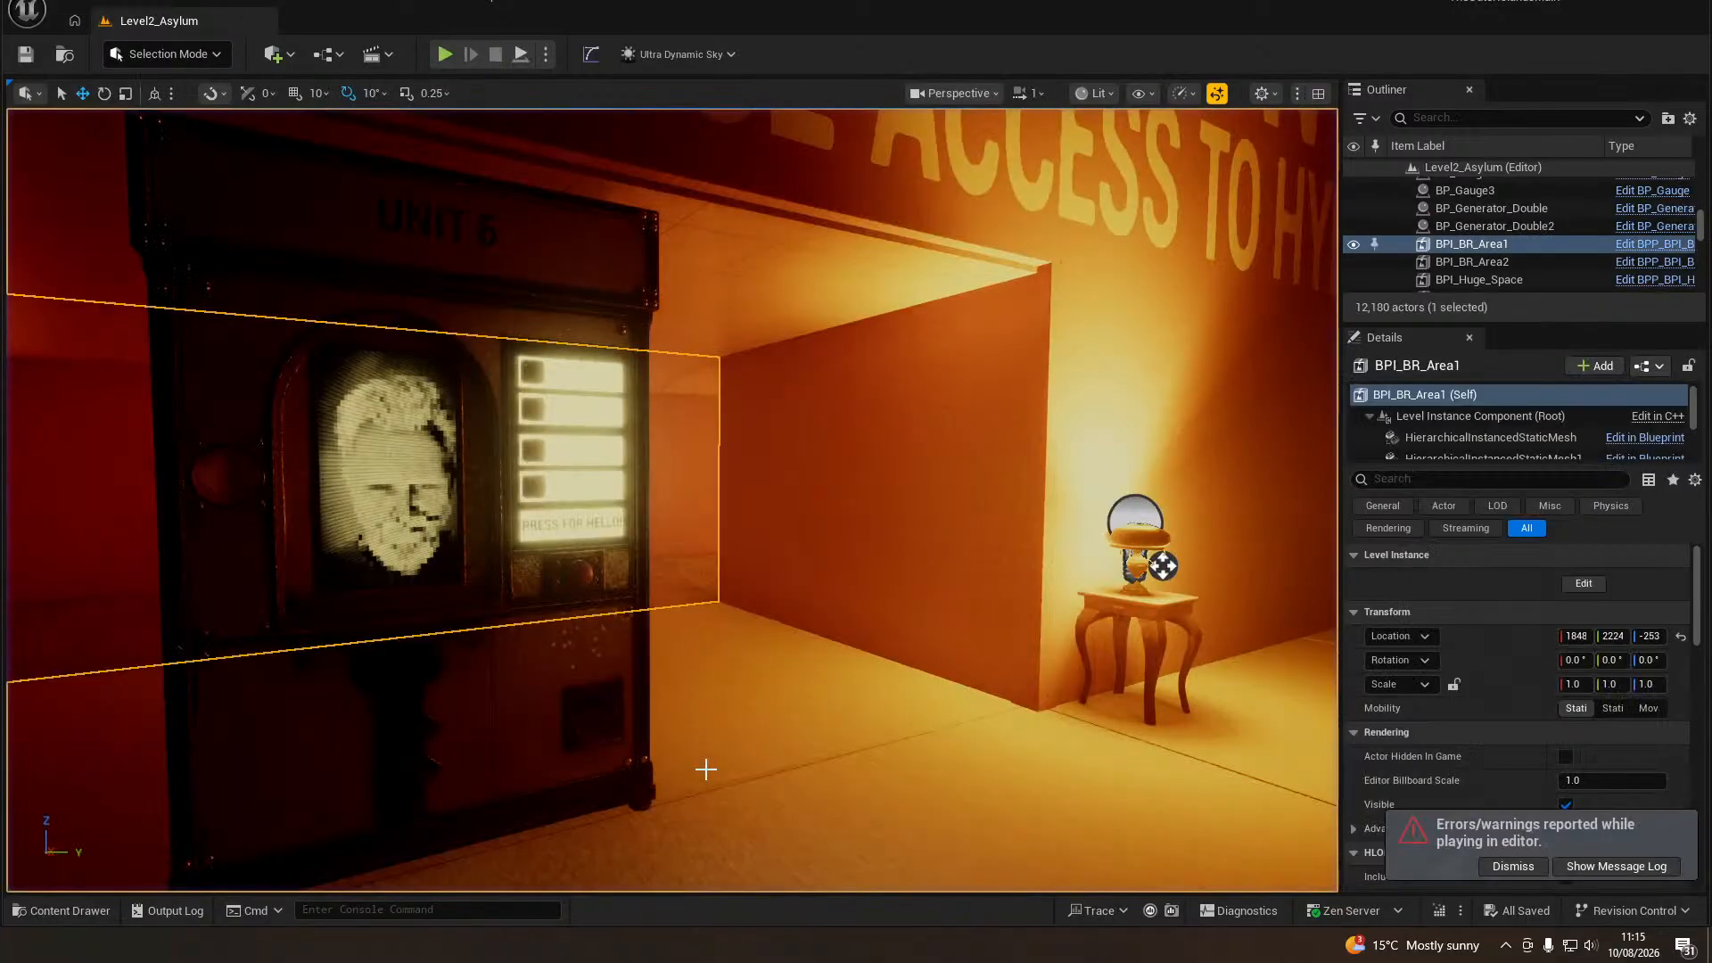
{"action": "right_click_drag", "start_coordinate": [741, 761], "coordinate": [1157, 796]}
{"action": "key", "text": "w"}
{"action": "key", "text": "w"}
{"action": "key", "text": "a"}
{"action": "key", "text": "s"}
{"action": "left_click", "coordinate": [724, 727]}
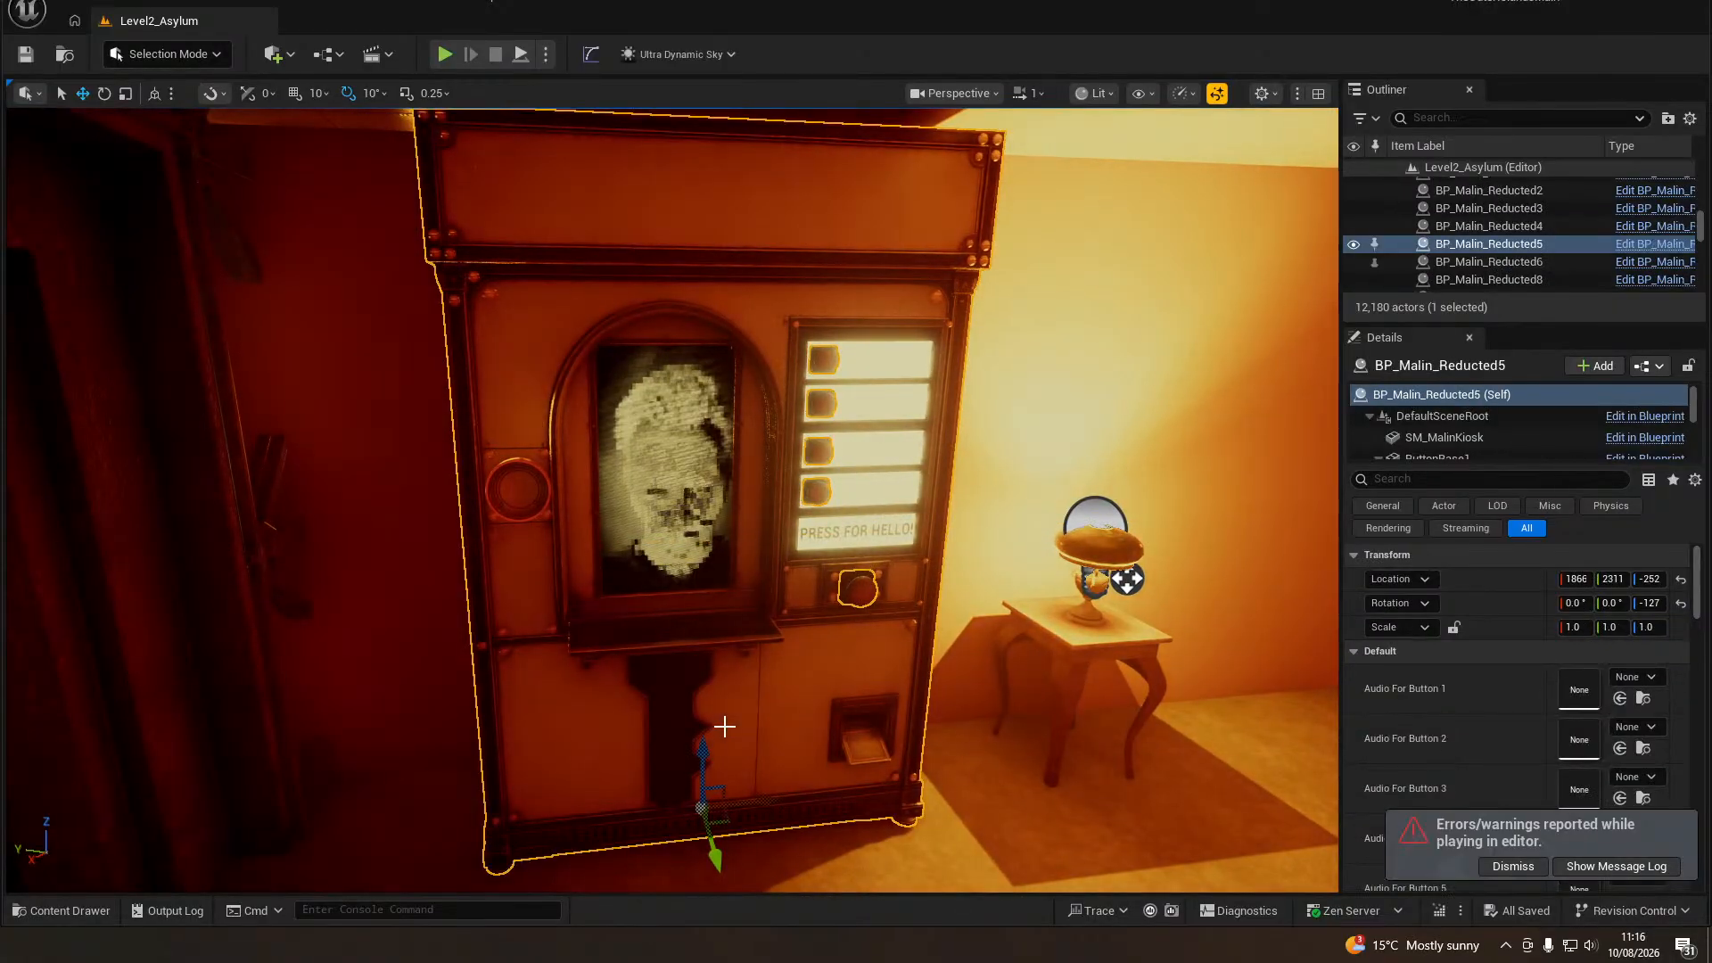
{"action": "key", "text": "Delete"}
Duplicate the Unit 6 kiosk and slide the copy straight back through the wall into the machinery room.
{"action": "right_click_drag", "start_coordinate": [724, 726], "coordinate": [976, 675]}
{"action": "key", "text": "w"}
{"action": "key", "text": "w"}
{"action": "mouse_move", "coordinate": [729, 677]}
{"action": "right_mouse_down"}
{"action": "mouse_move", "coordinate": [570, 686]}
{"action": "mouse_move", "coordinate": [730, 676]}
{"action": "mouse_move", "coordinate": [571, 658]}
{"action": "mouse_move", "coordinate": [392, 668]}
{"action": "mouse_move", "coordinate": [740, 653]}
{"action": "right_mouse_up"}
{"action": "left_click", "coordinate": [729, 677]}
{"action": "key", "text": "d"}
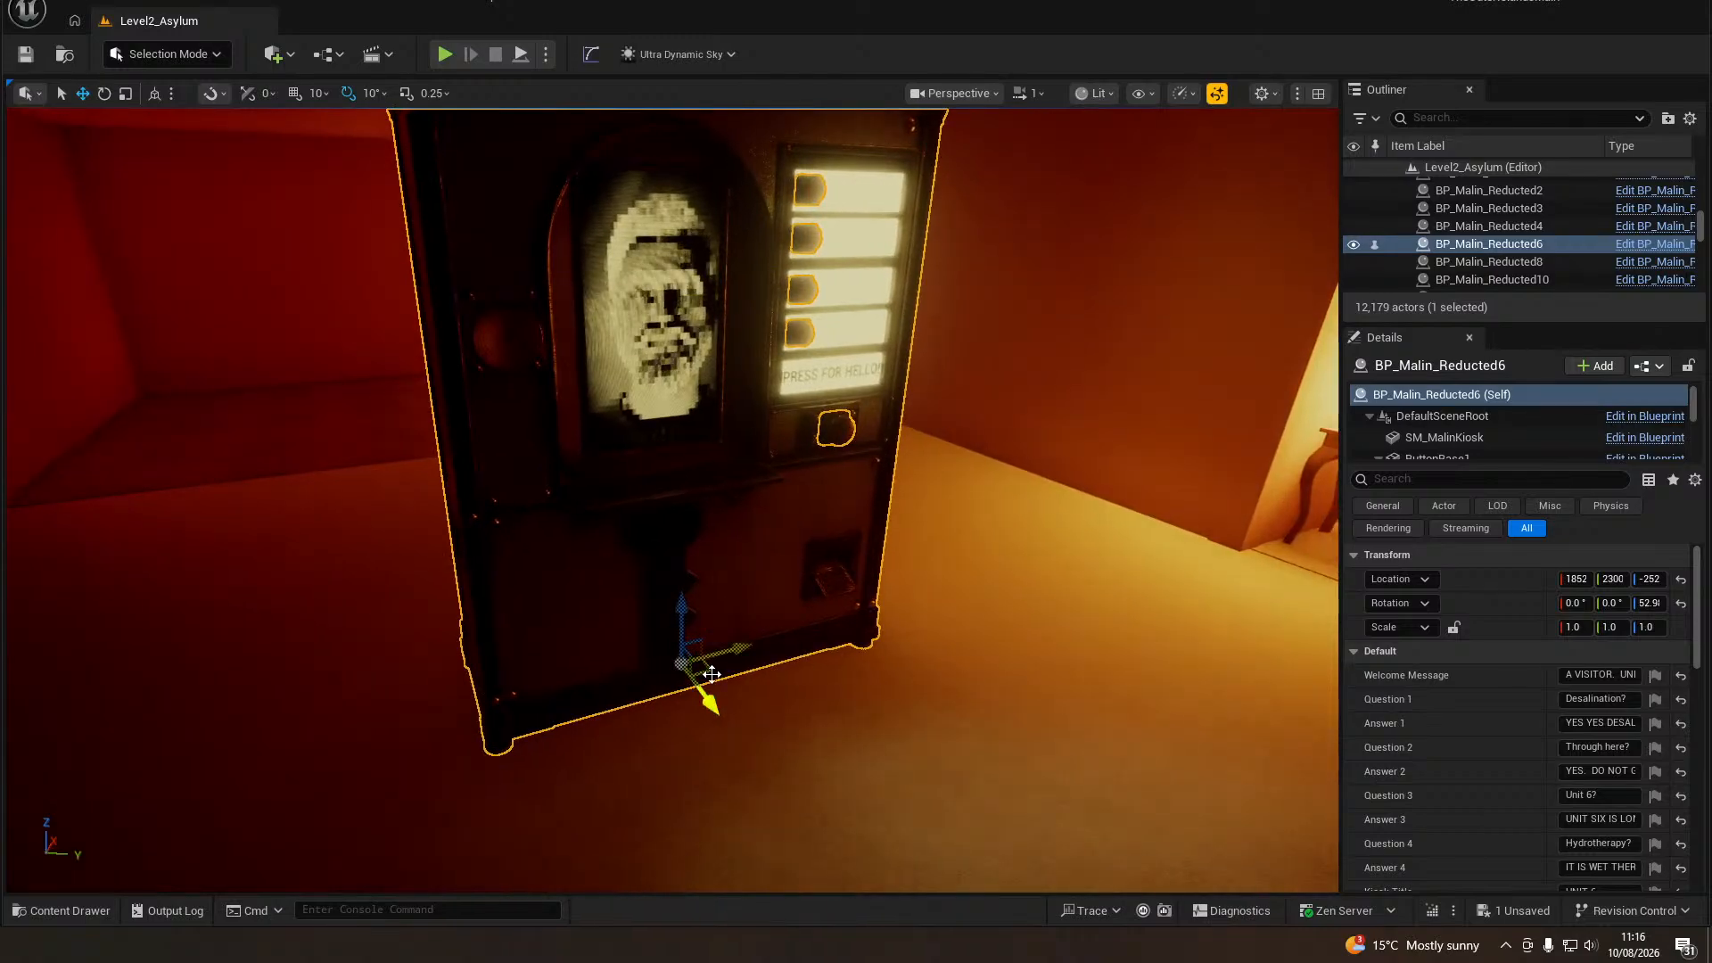
{"action": "left_click_drag", "start_coordinate": [711, 650], "coordinate": [772, 544], "text": "alt+shift"}
{"action": "left_click_drag", "start_coordinate": [710, 705], "coordinate": [764, 778], "text": "alt+shift"}
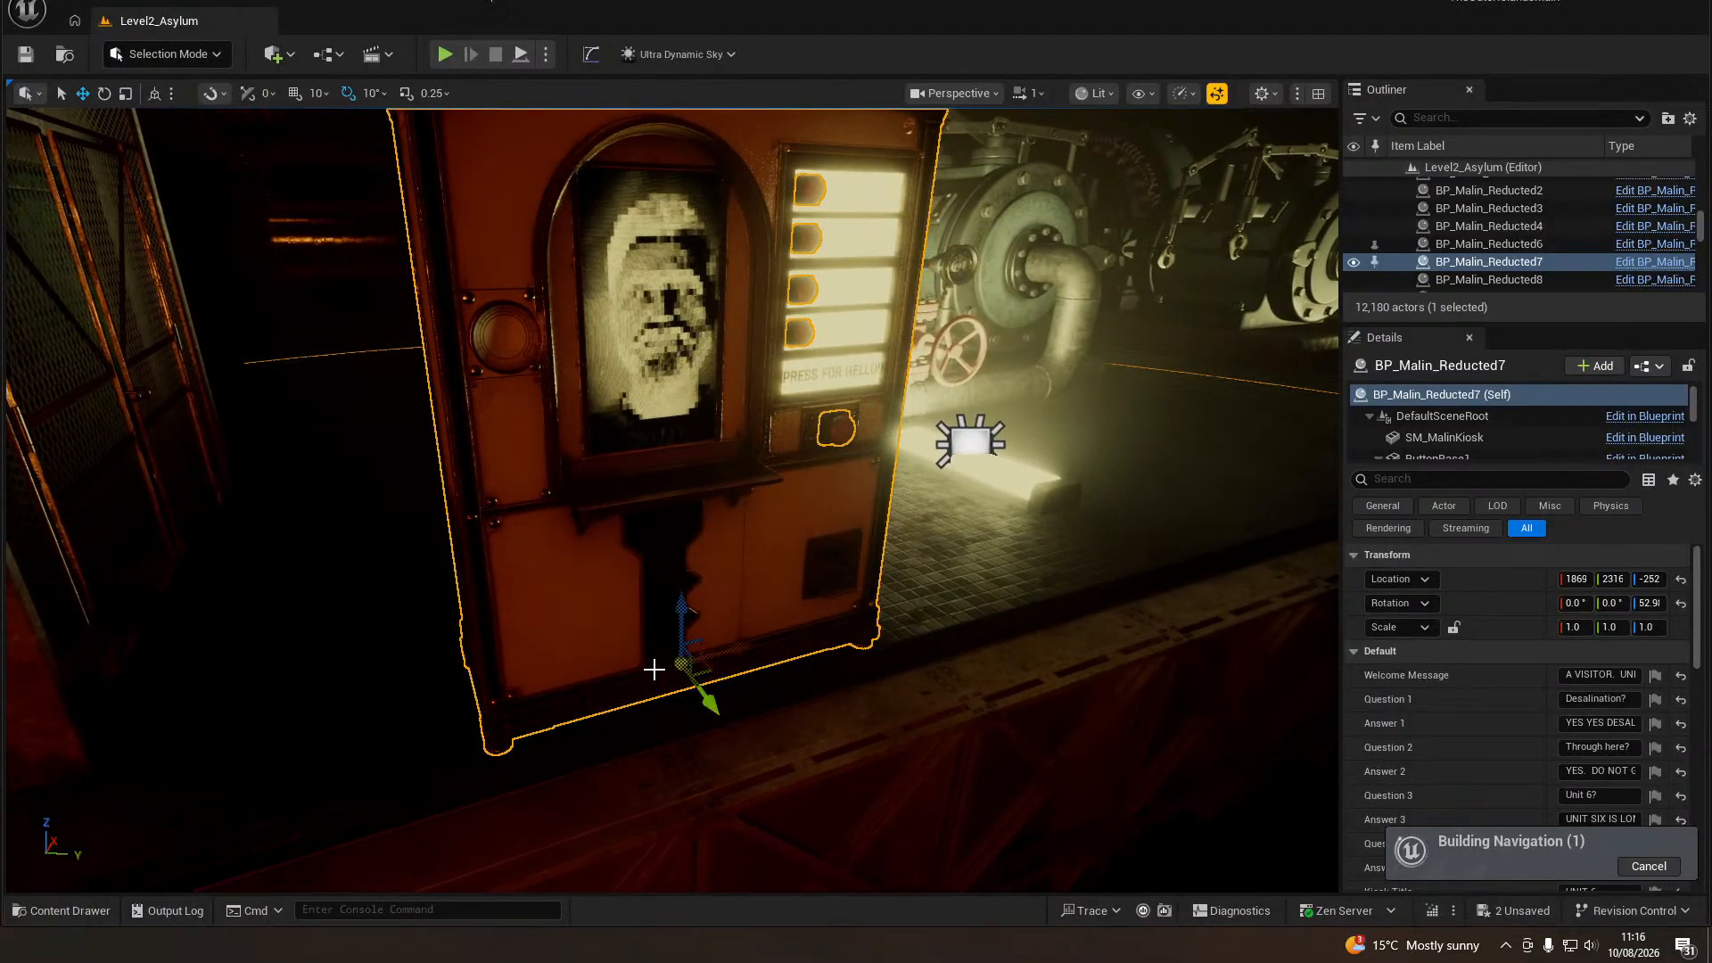
Rotate the duplicated kiosk 180° about the vertical axis so its front faces into the machinery room.
{"action": "right_click_drag", "start_coordinate": [653, 666], "coordinate": [1073, 695]}
{"action": "key", "text": "a"}
{"action": "key", "text": "a"}
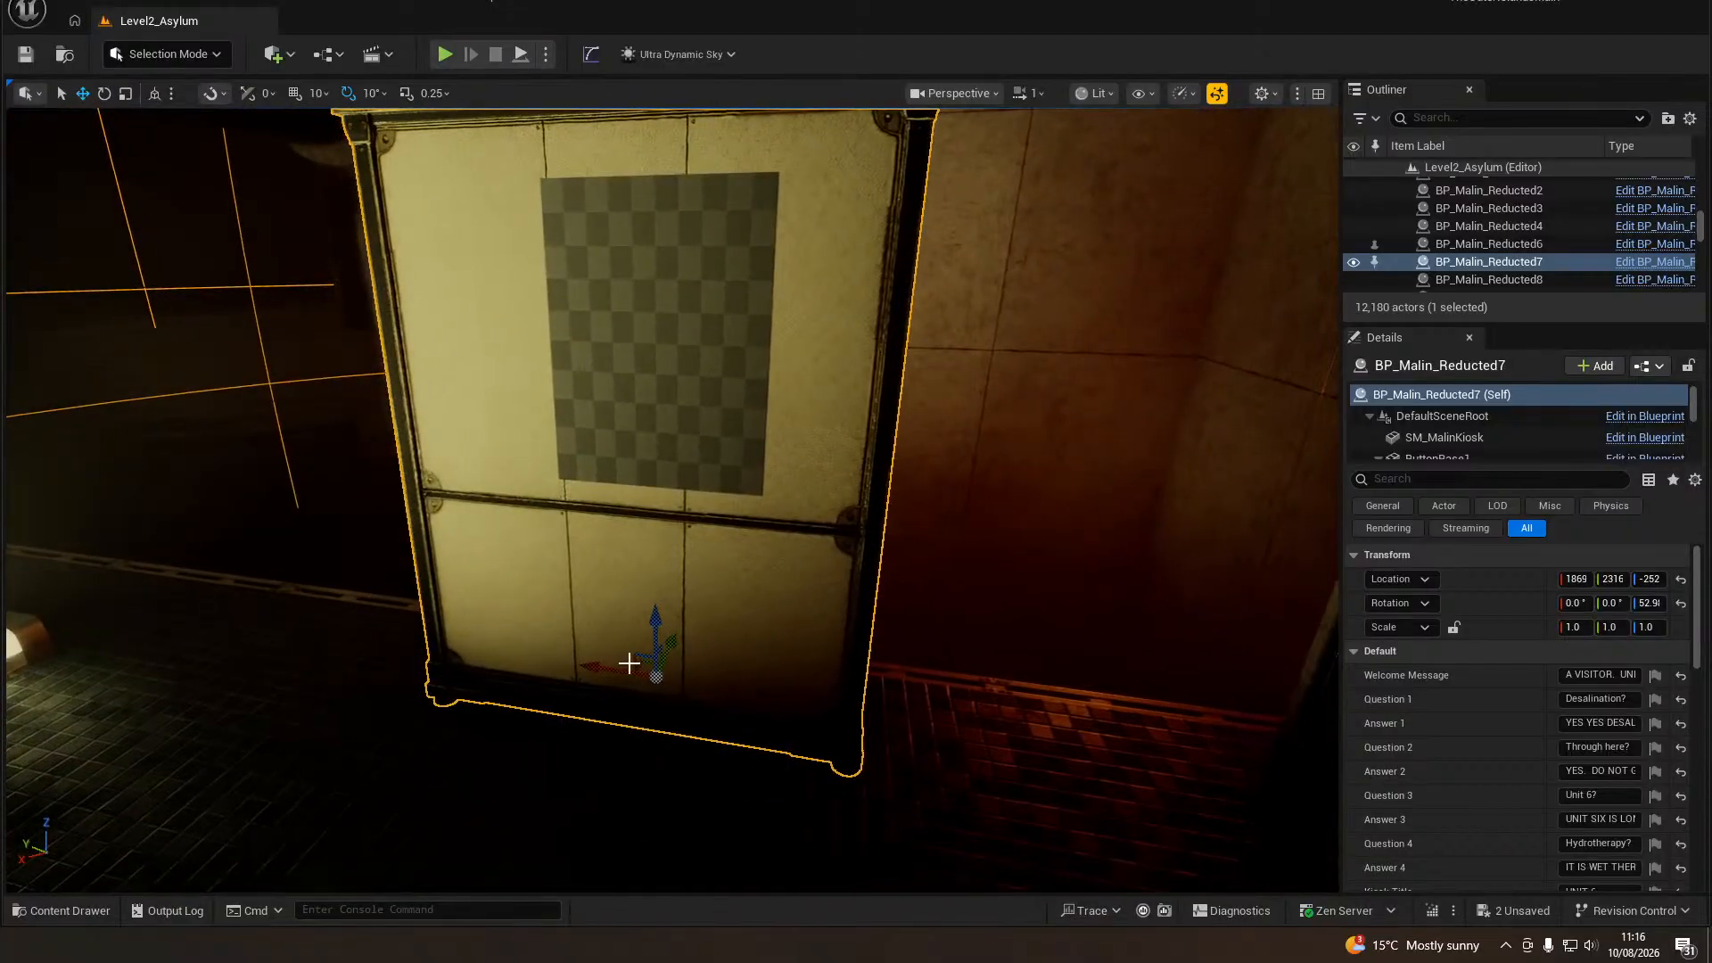
{"action": "key", "text": "e"}
{"action": "left_click_drag", "start_coordinate": [713, 712], "coordinate": [764, 733]}
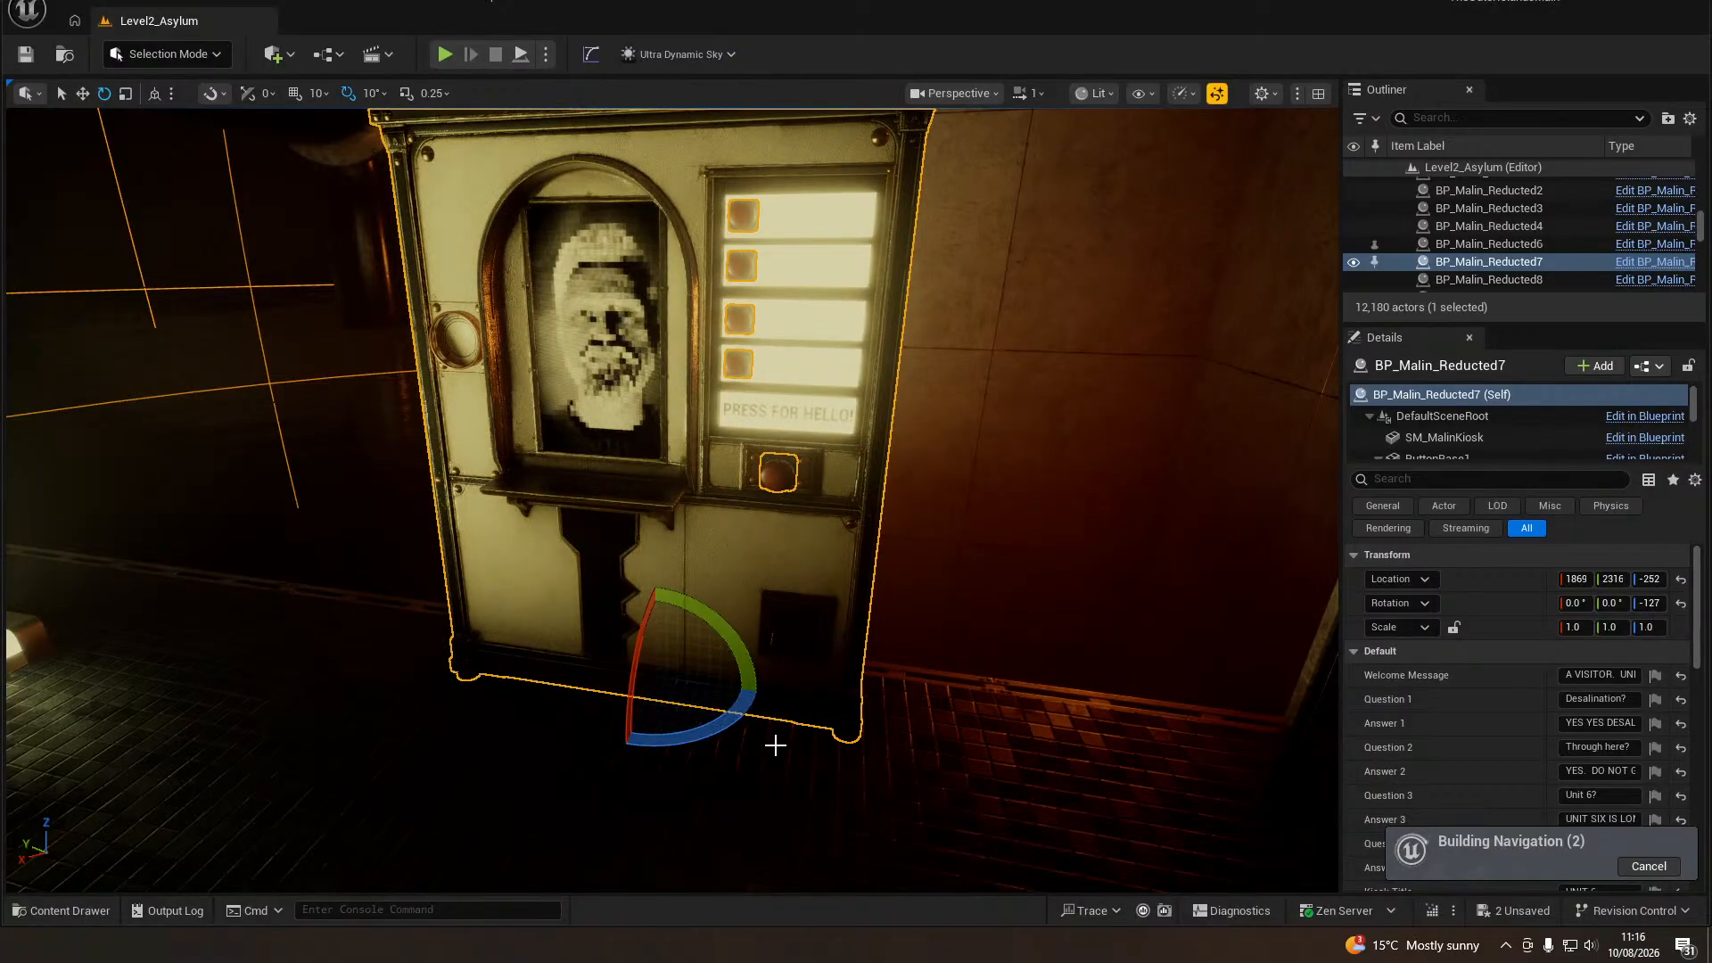
Set the duplicated kiosk's welcome message to "OUT OF ORDER".
{"action": "mouse_move", "coordinate": [980, 697]}
{"action": "right_mouse_down"}
{"action": "mouse_move", "coordinate": [1026, 758]}
{"action": "mouse_move", "coordinate": [999, 650]}
{"action": "mouse_move", "coordinate": [856, 665]}
{"action": "mouse_move", "coordinate": [990, 689]}
{"action": "right_mouse_up"}
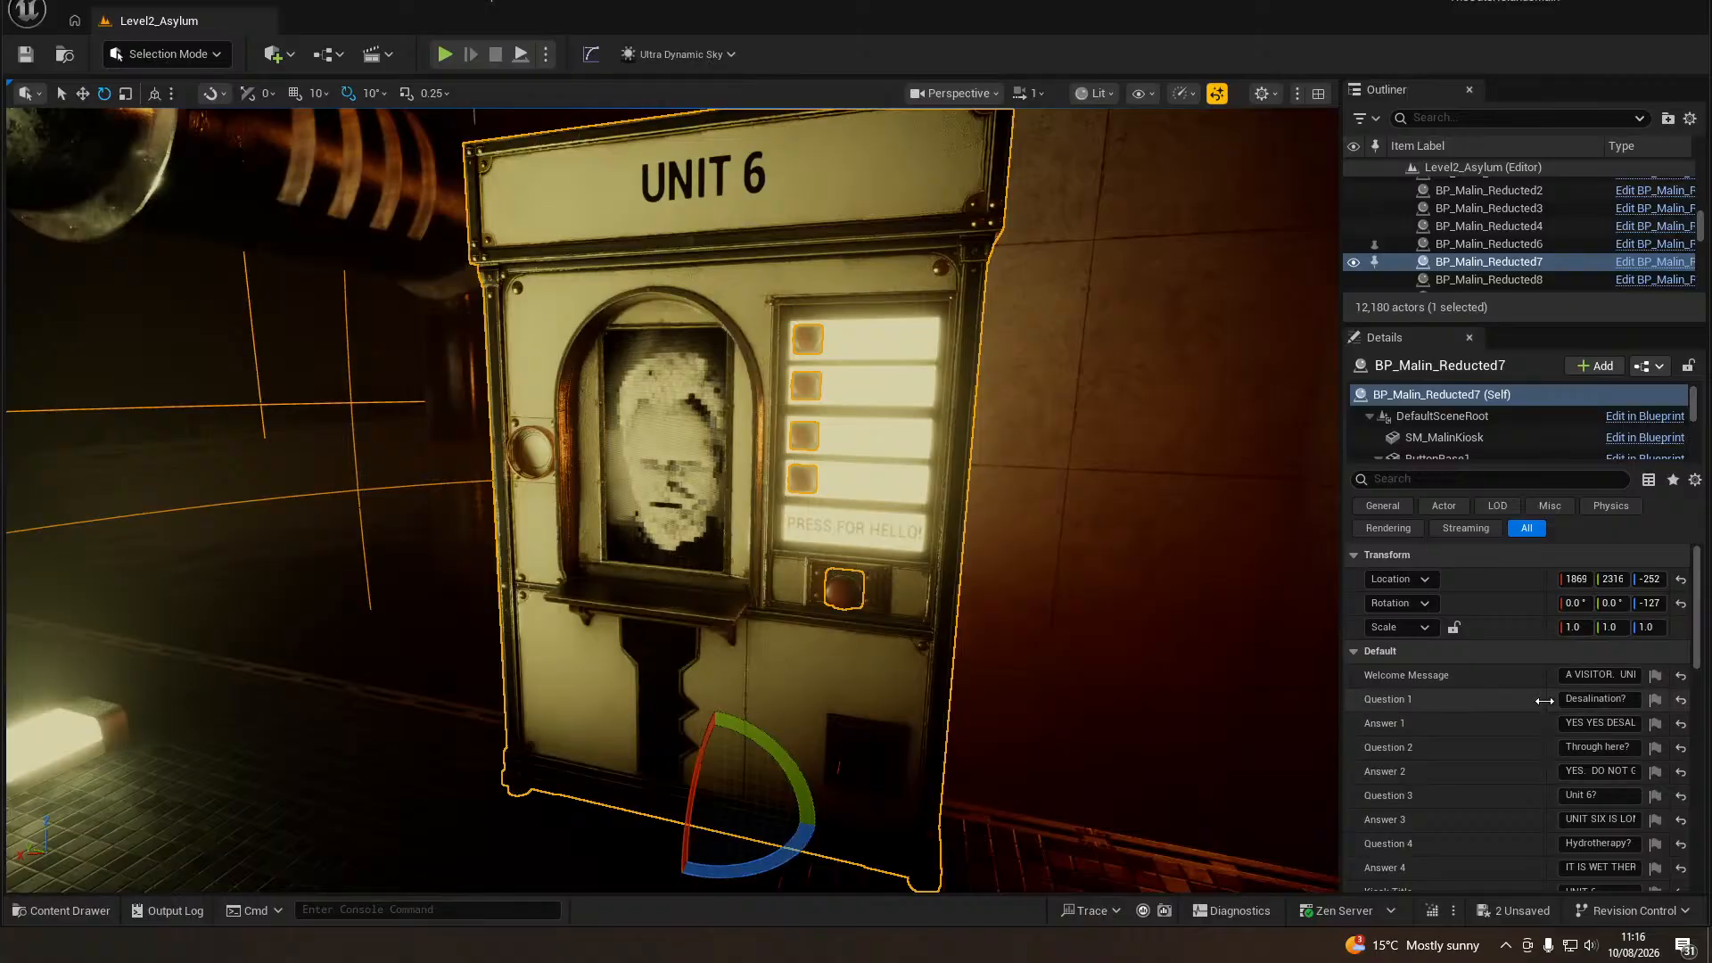
{"action": "left_click", "coordinate": [1602, 675]}
{"action": "left_click", "coordinate": [1603, 675]}
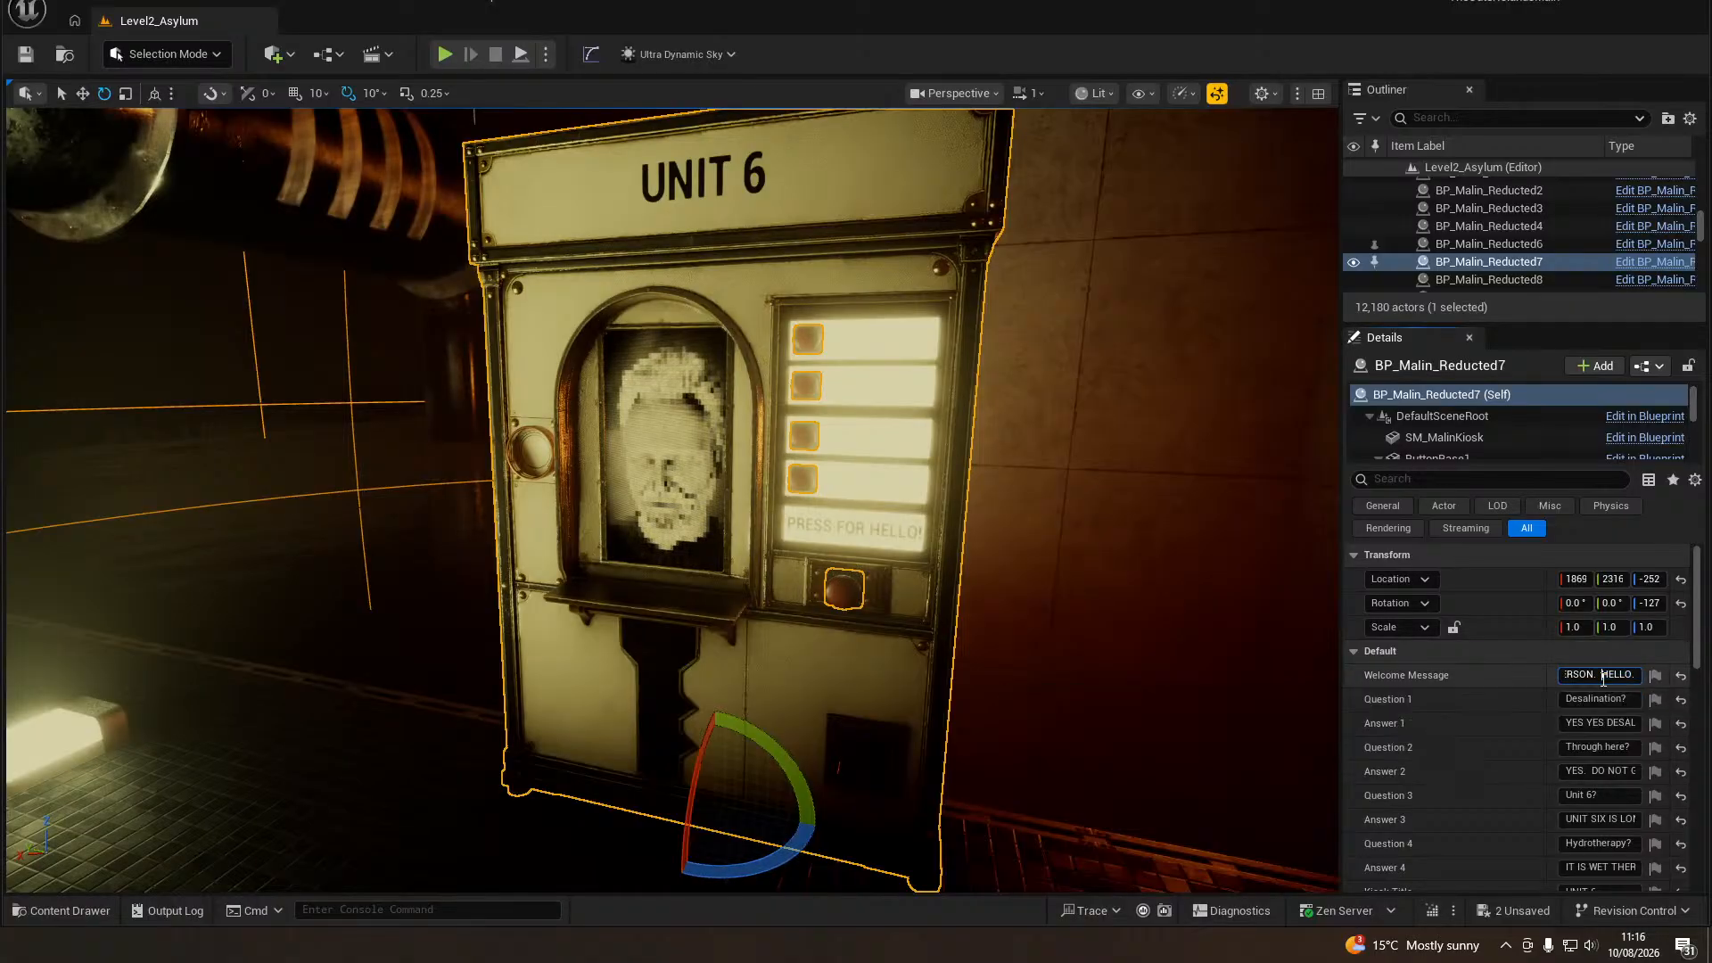
{"action": "key", "text": "ctrl+a"}
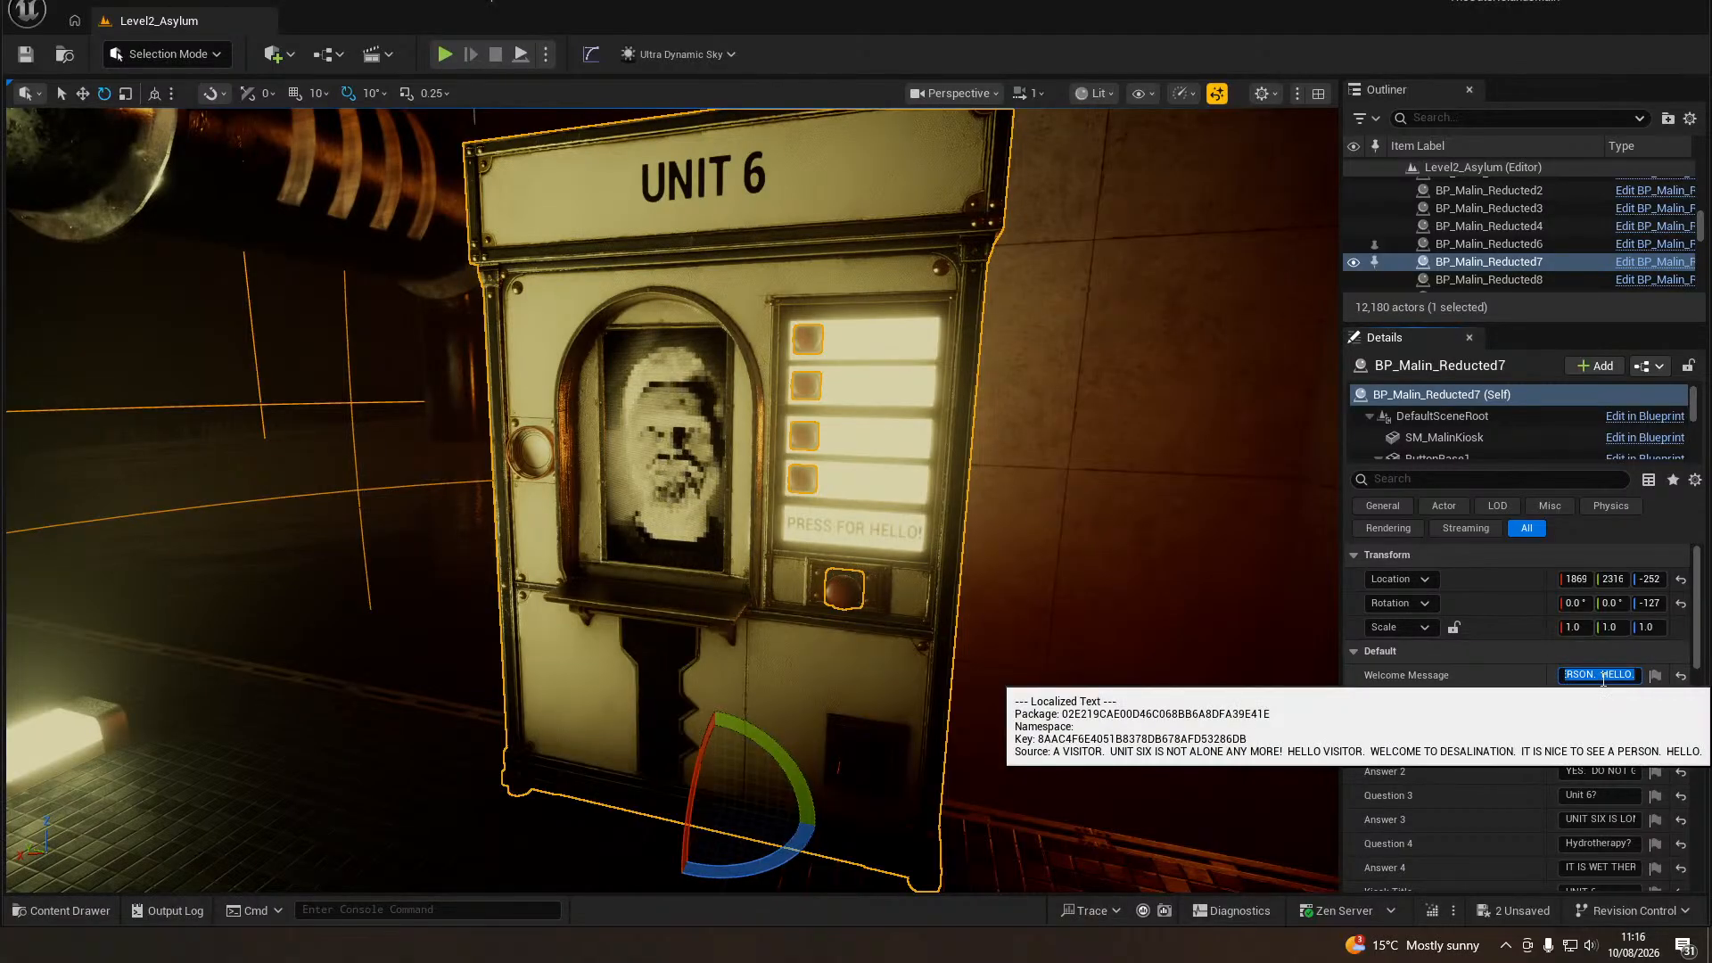
{"action": "type", "text": "OUT OF ORDER"}
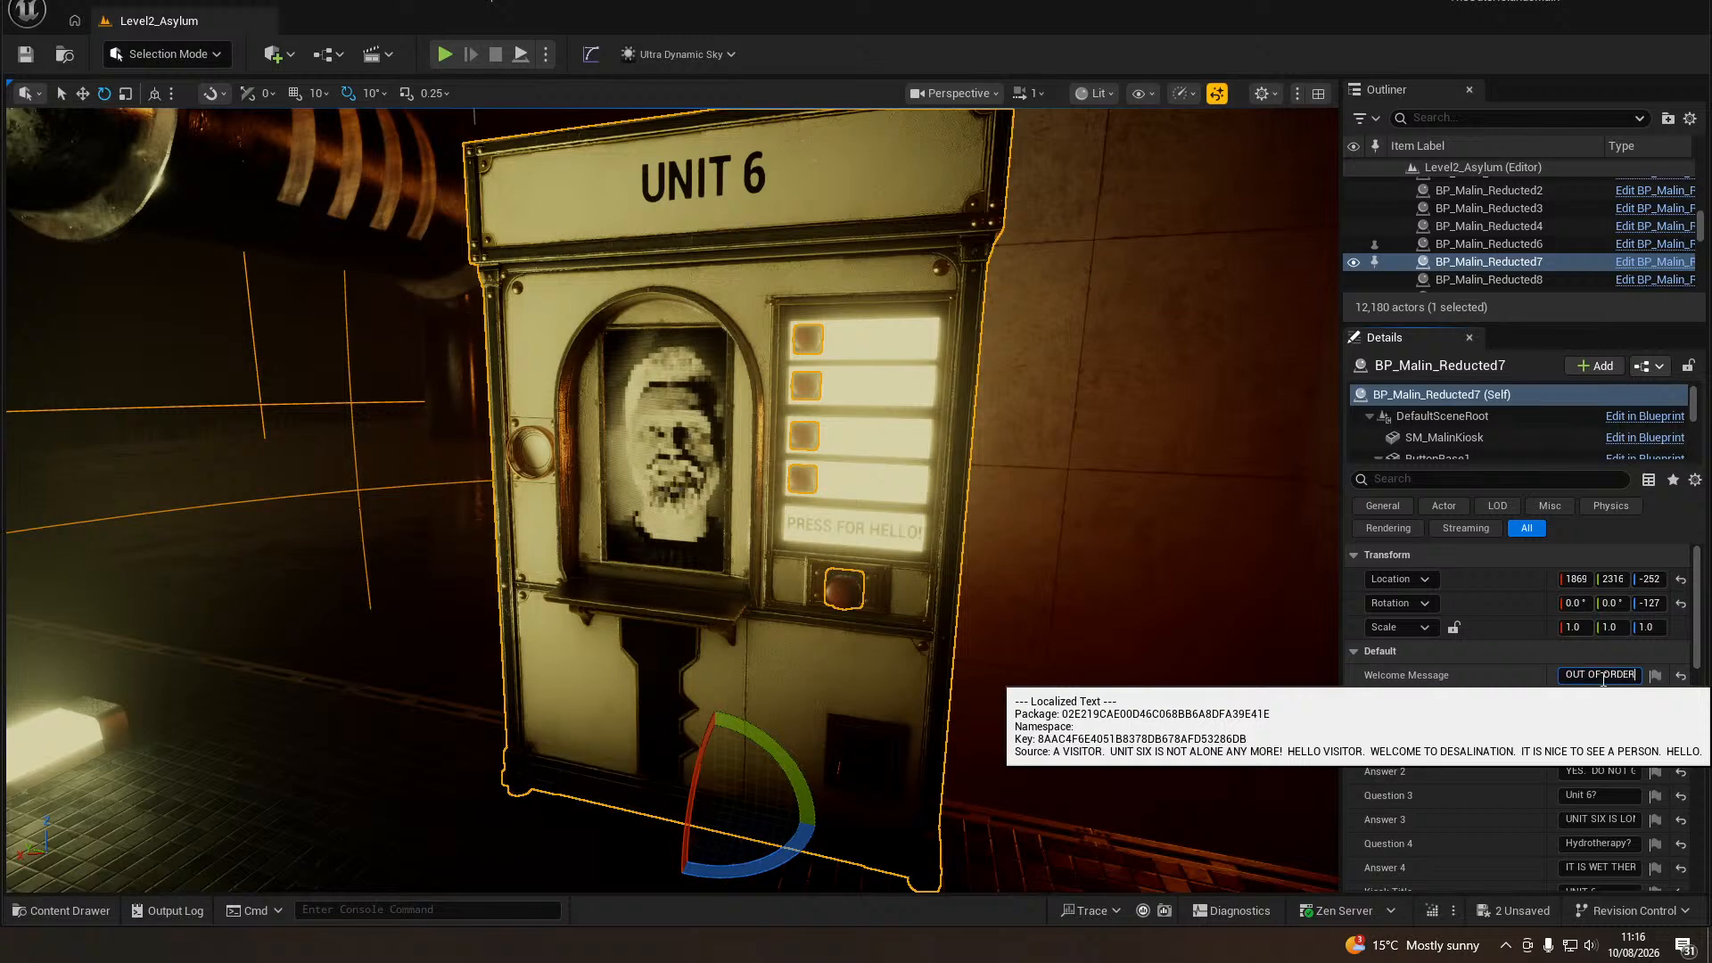
{"action": "key", "text": "Return"}
Set the duplicated kiosk's title to "OUT OF ORDER".
{"action": "scroll", "coordinate": [1602, 680], "scroll_direction": "down", "scroll_amount": 4}
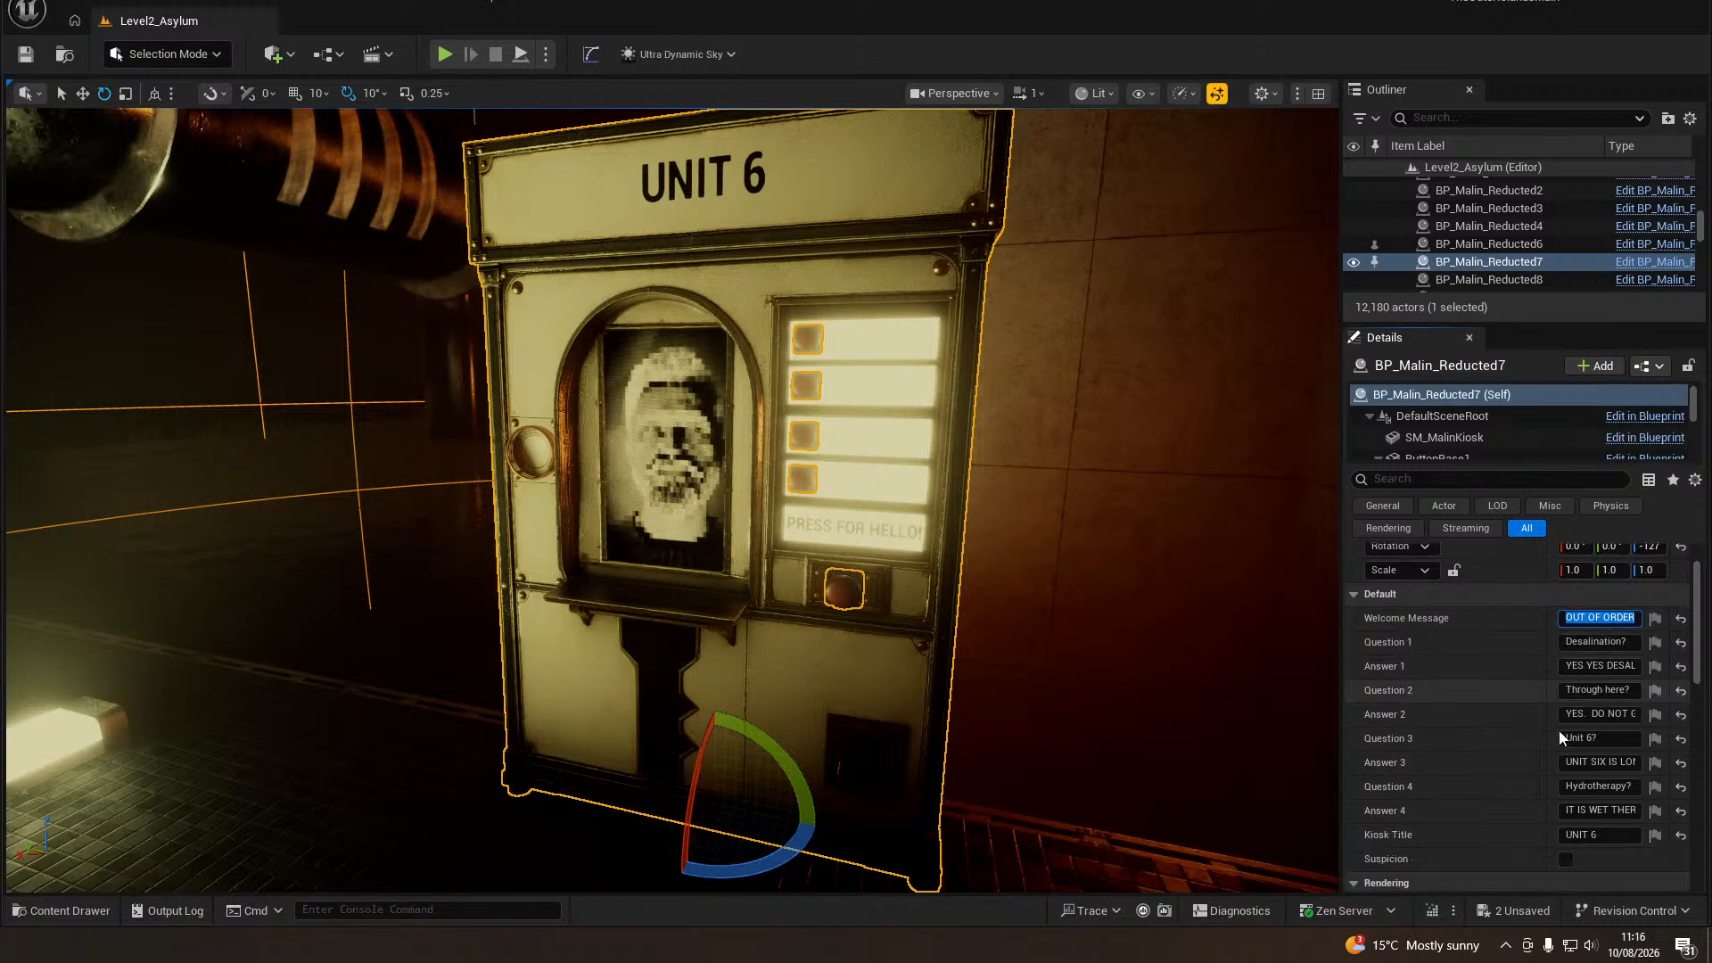
{"action": "left_click", "coordinate": [1591, 720]}
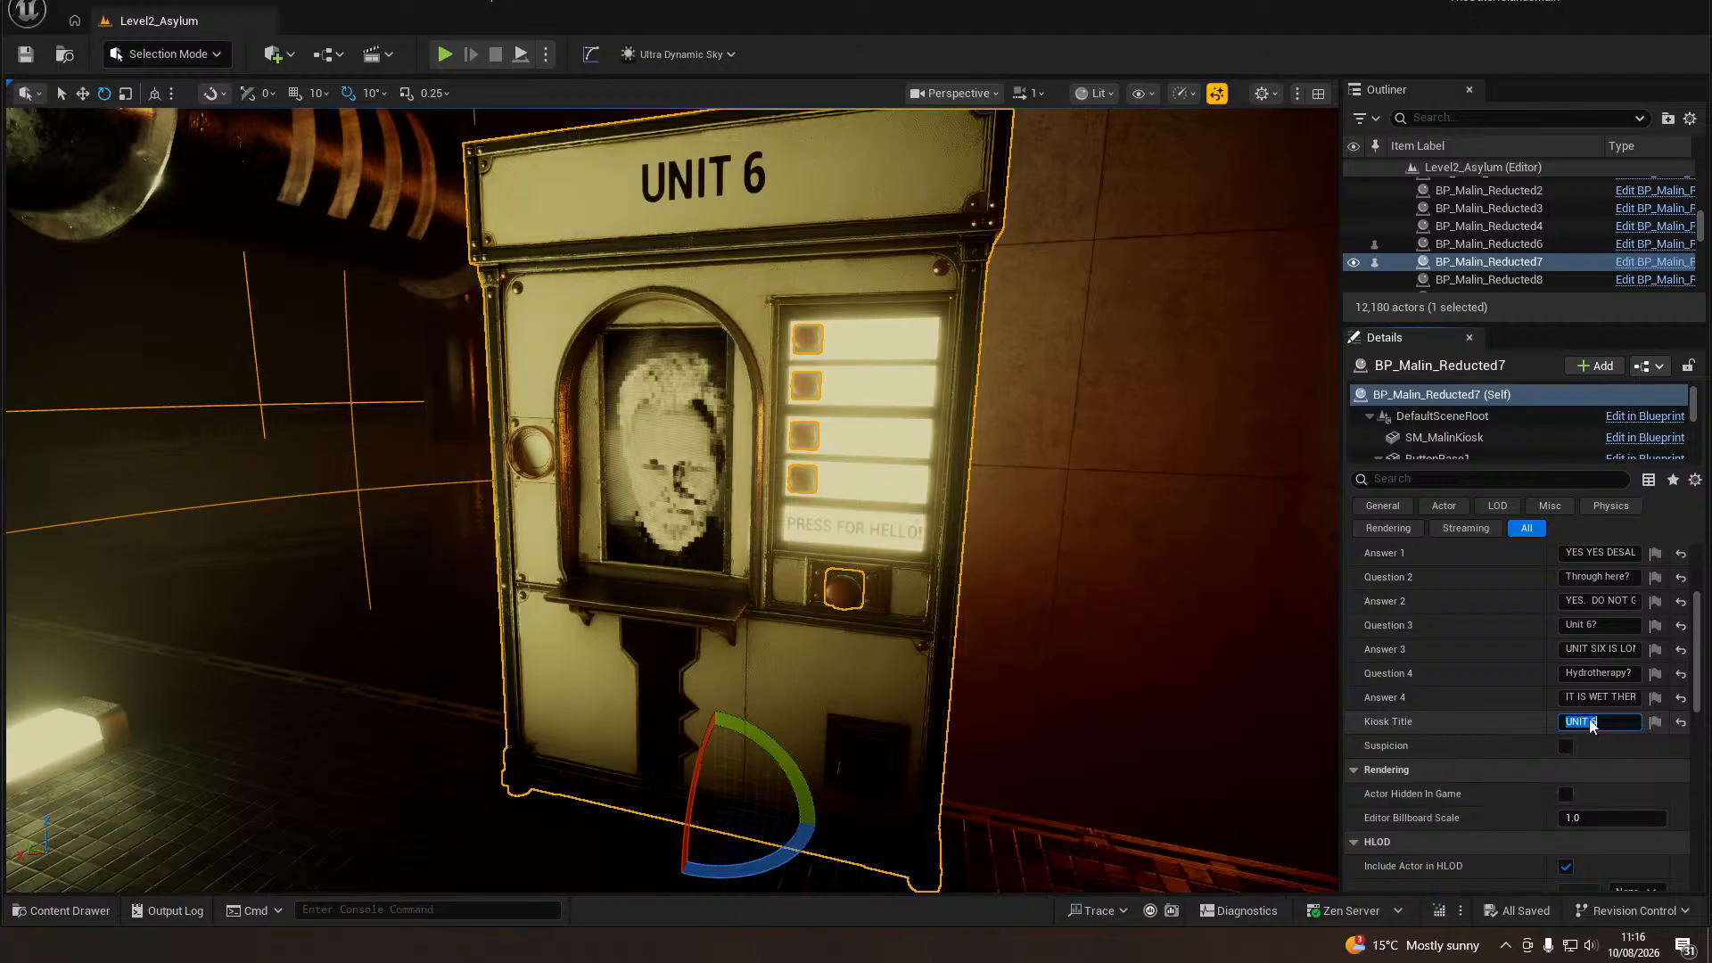
{"action": "type", "text": "OUT OF"}
{"action": "double_click", "coordinate": [1591, 721]}
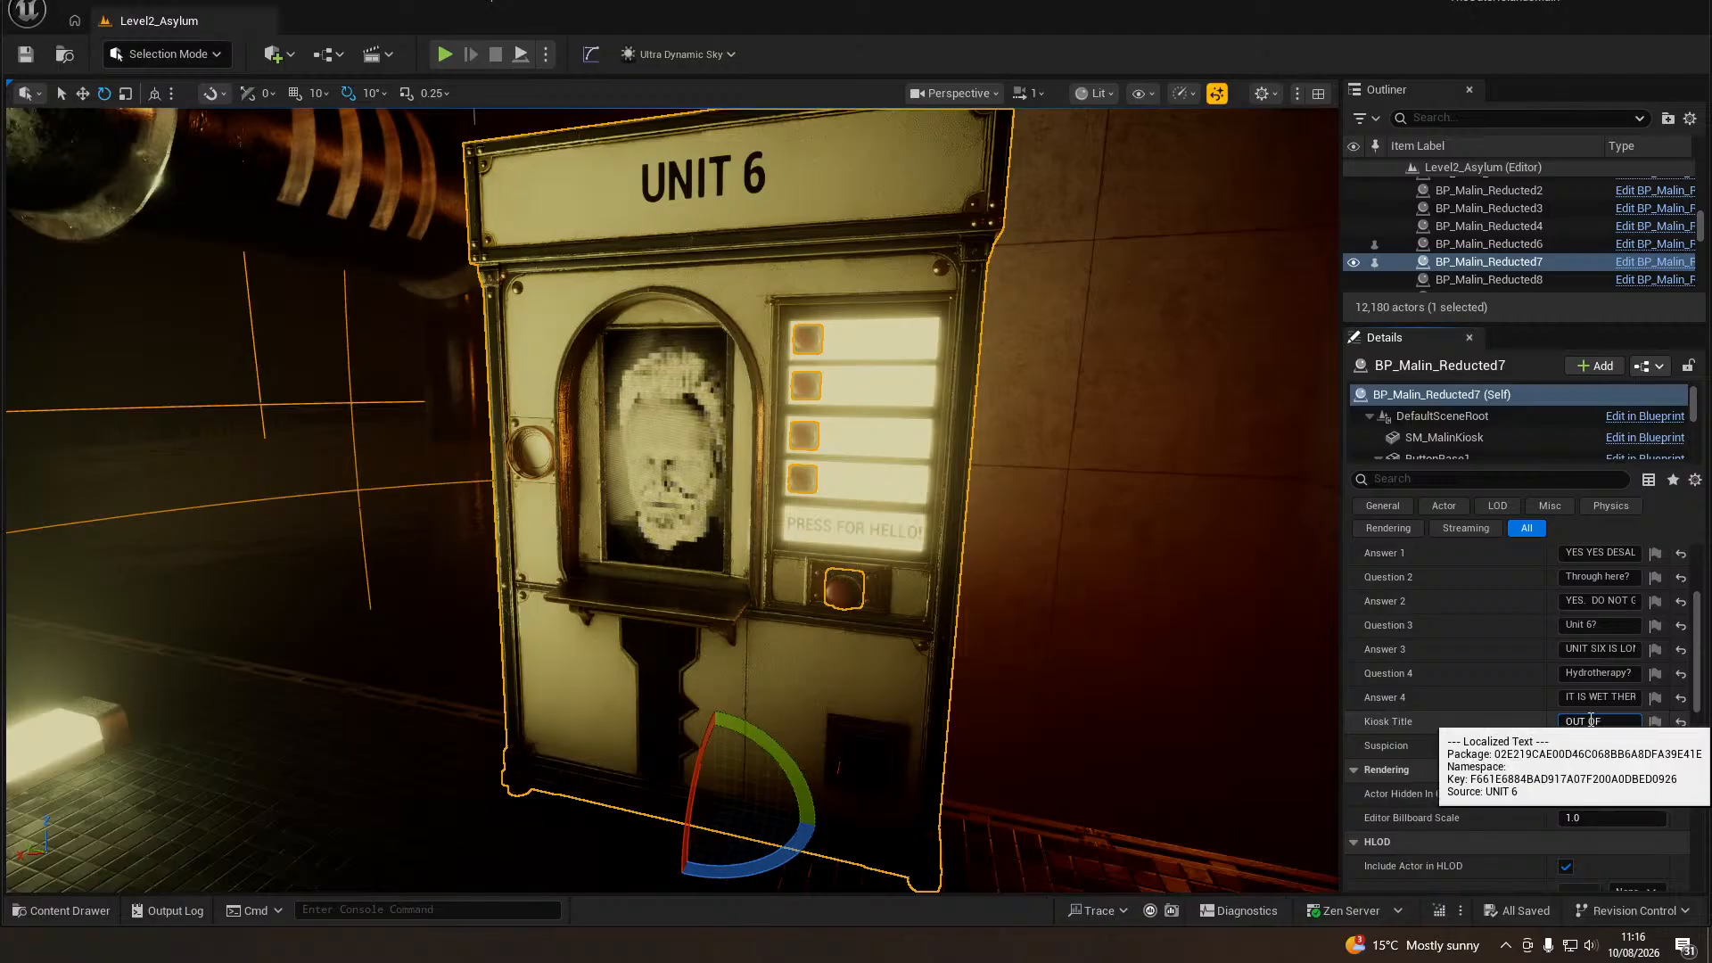
{"action": "type", "text": "ORDER"}
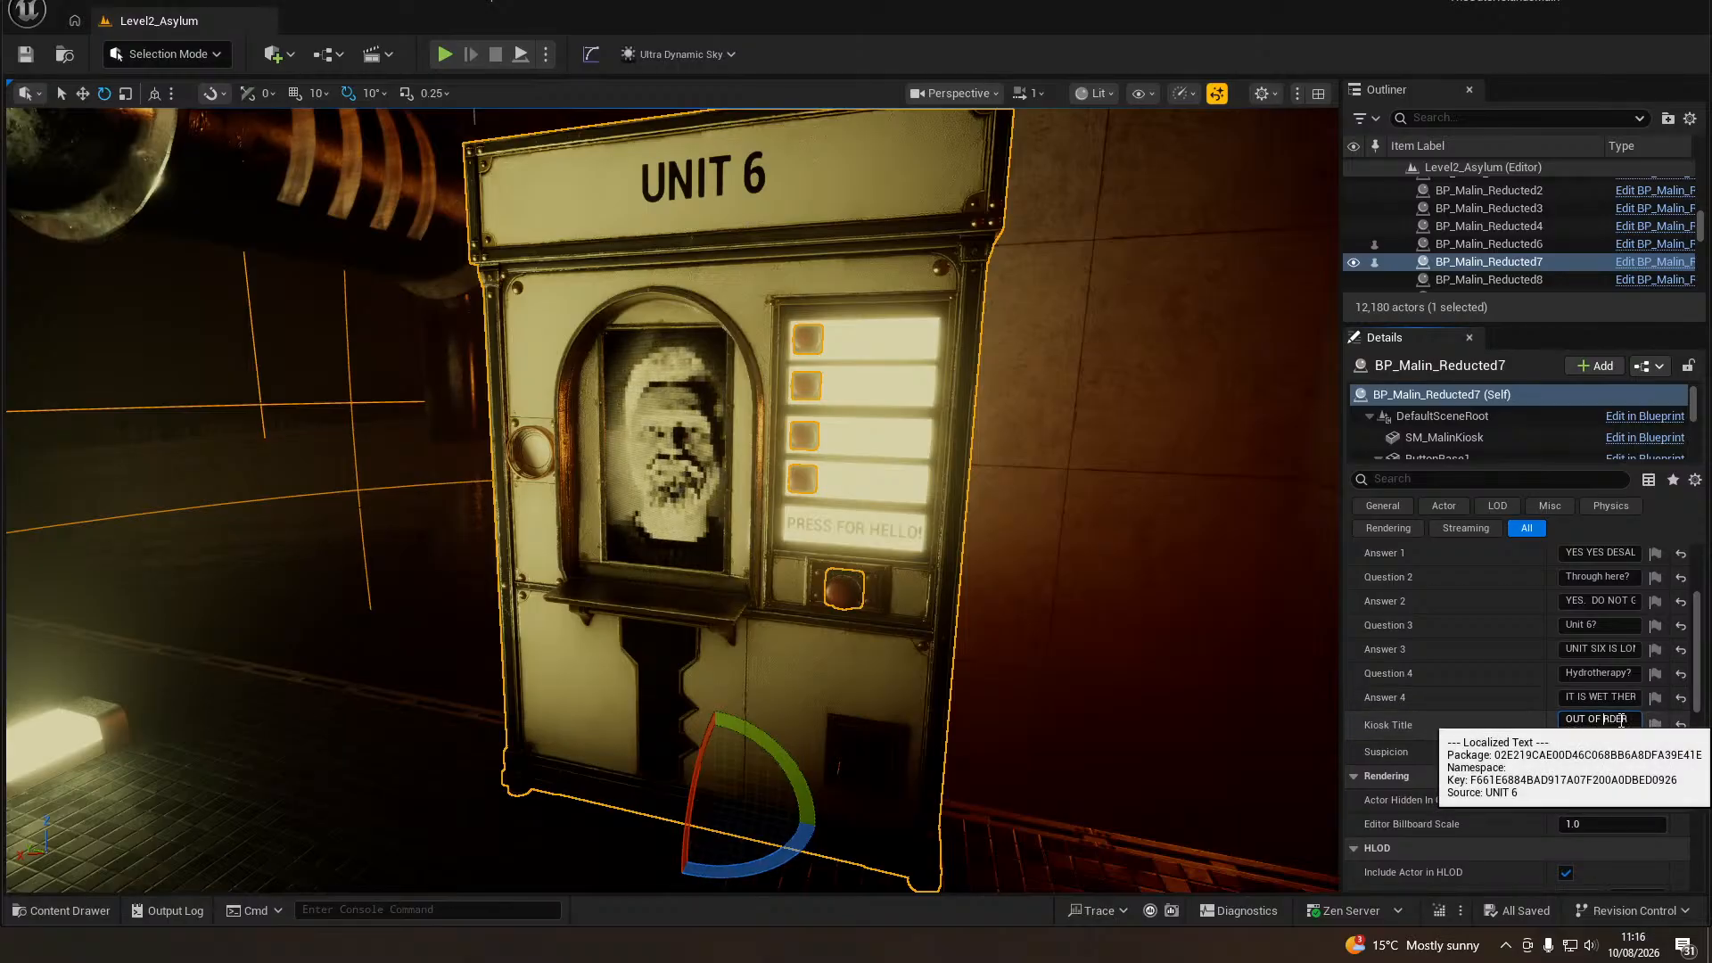
{"action": "key", "text": "Return"}
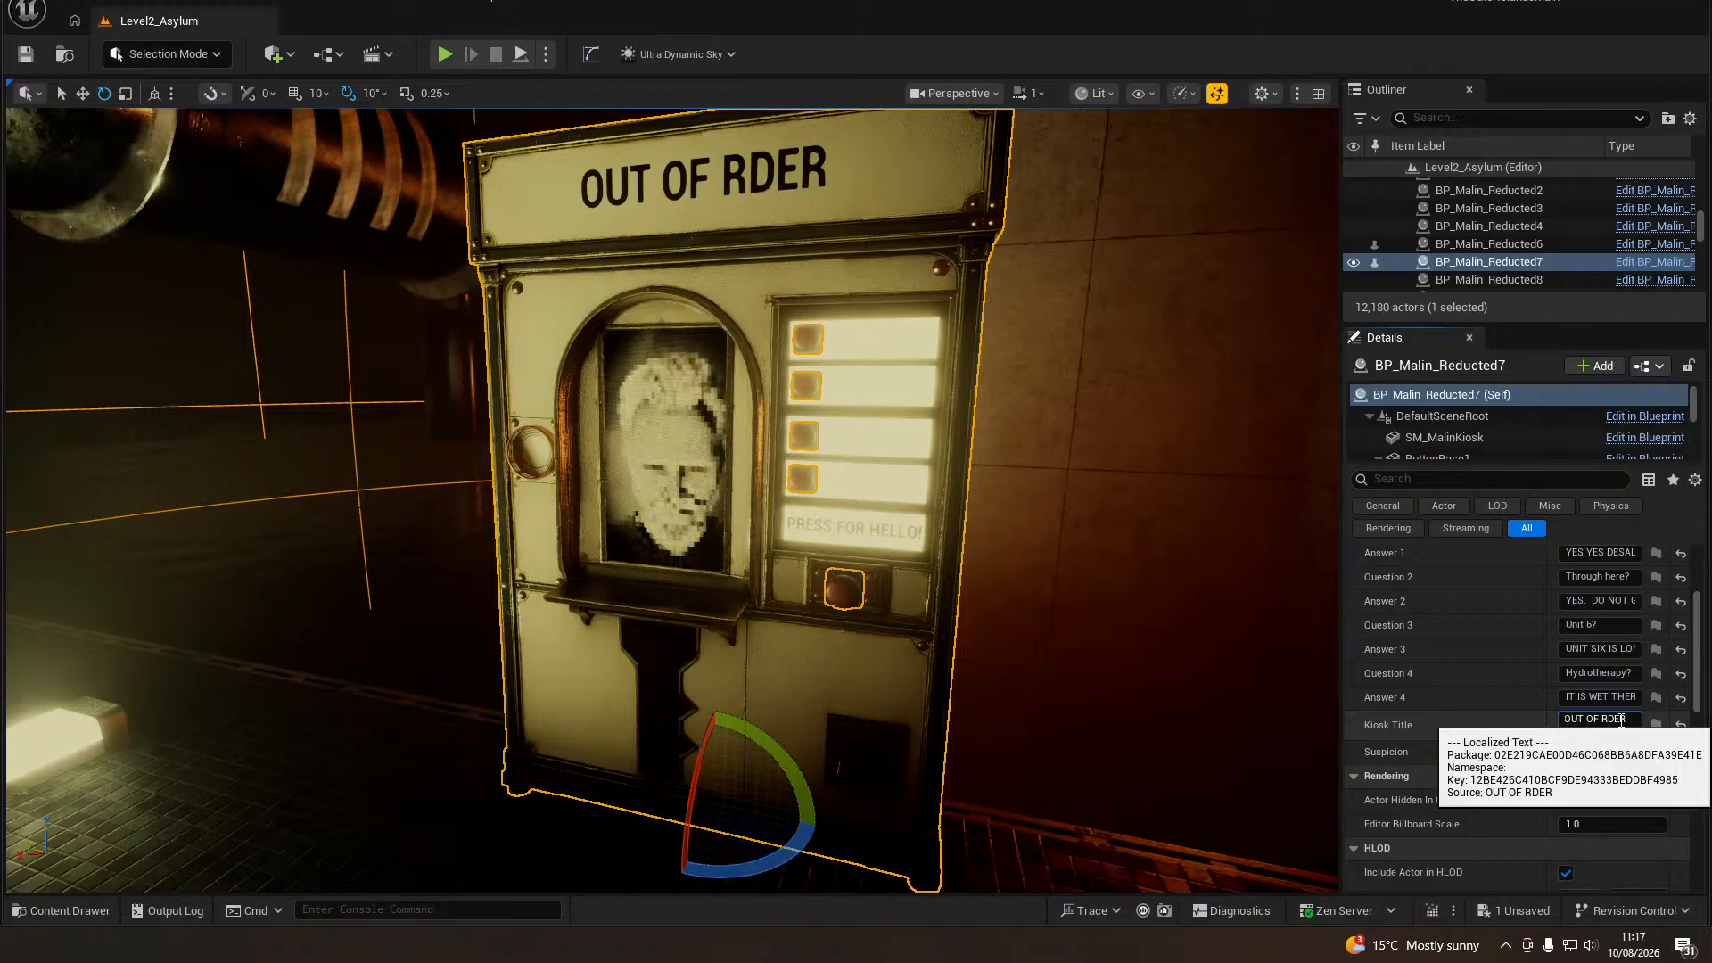
{"action": "key", "text": "BackSpace"}
{"action": "key", "text": "BackSpace"}
{"action": "key", "text": "BackSpace"}
{"action": "key", "text": "BackSpace"}
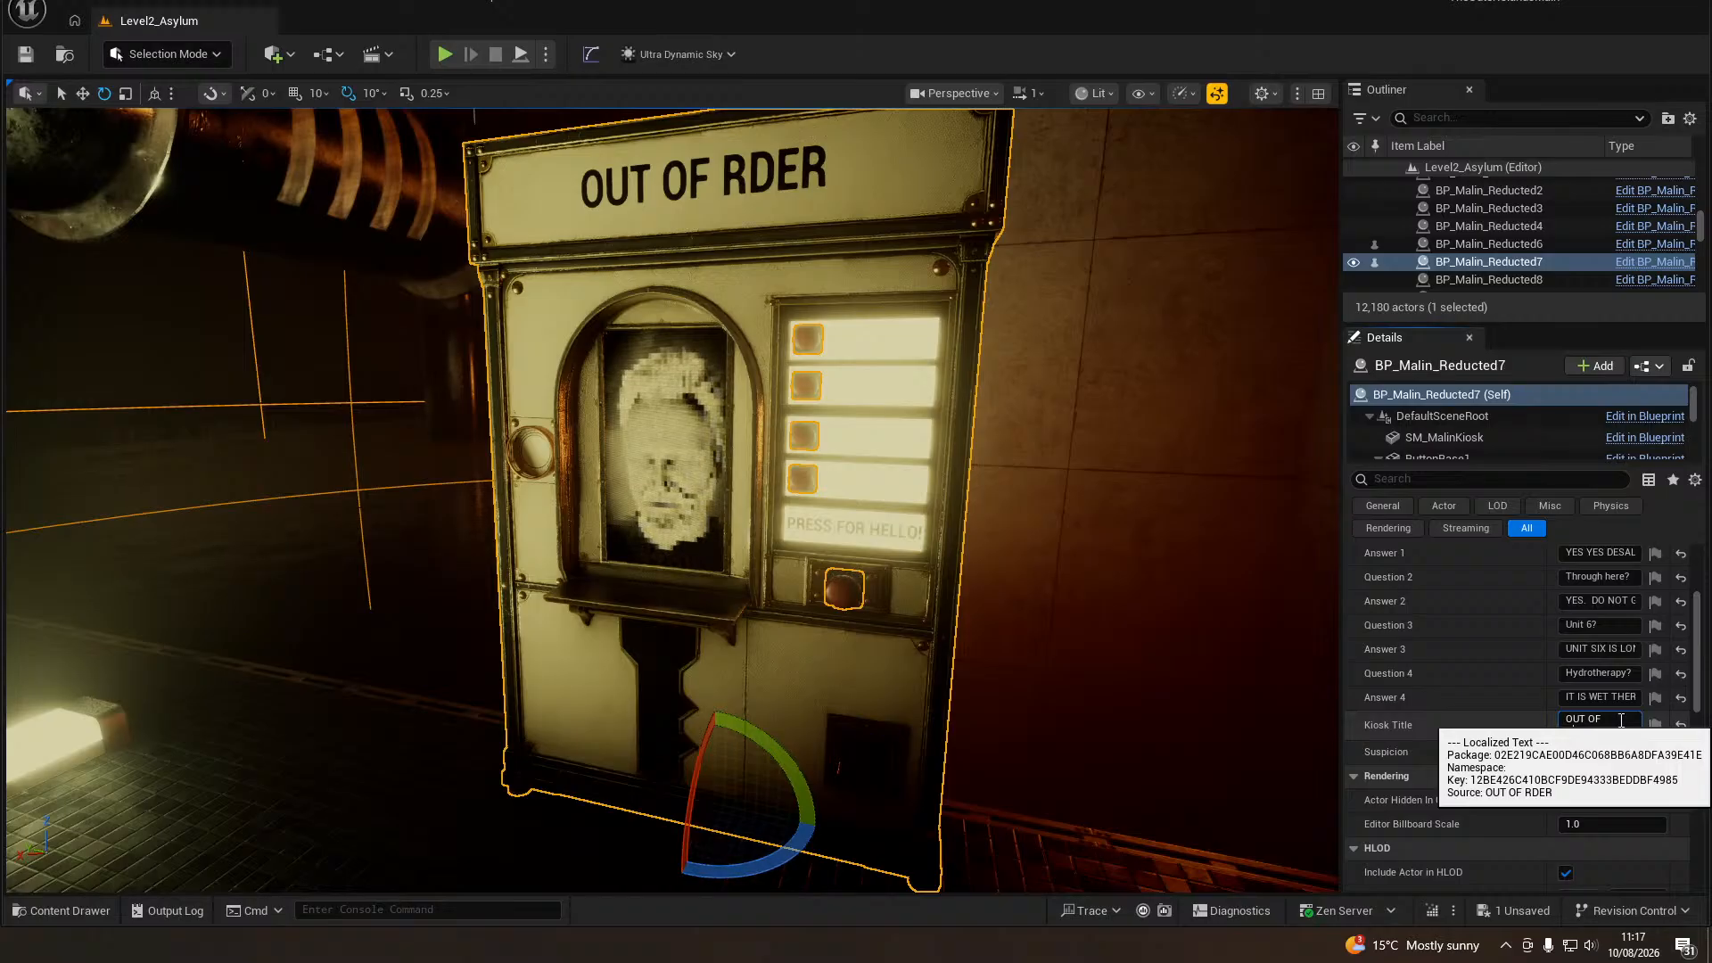
{"action": "type", "text": "ORDER"}
{"action": "key", "text": "Return"}
{"action": "left_click", "coordinate": [1621, 720]}
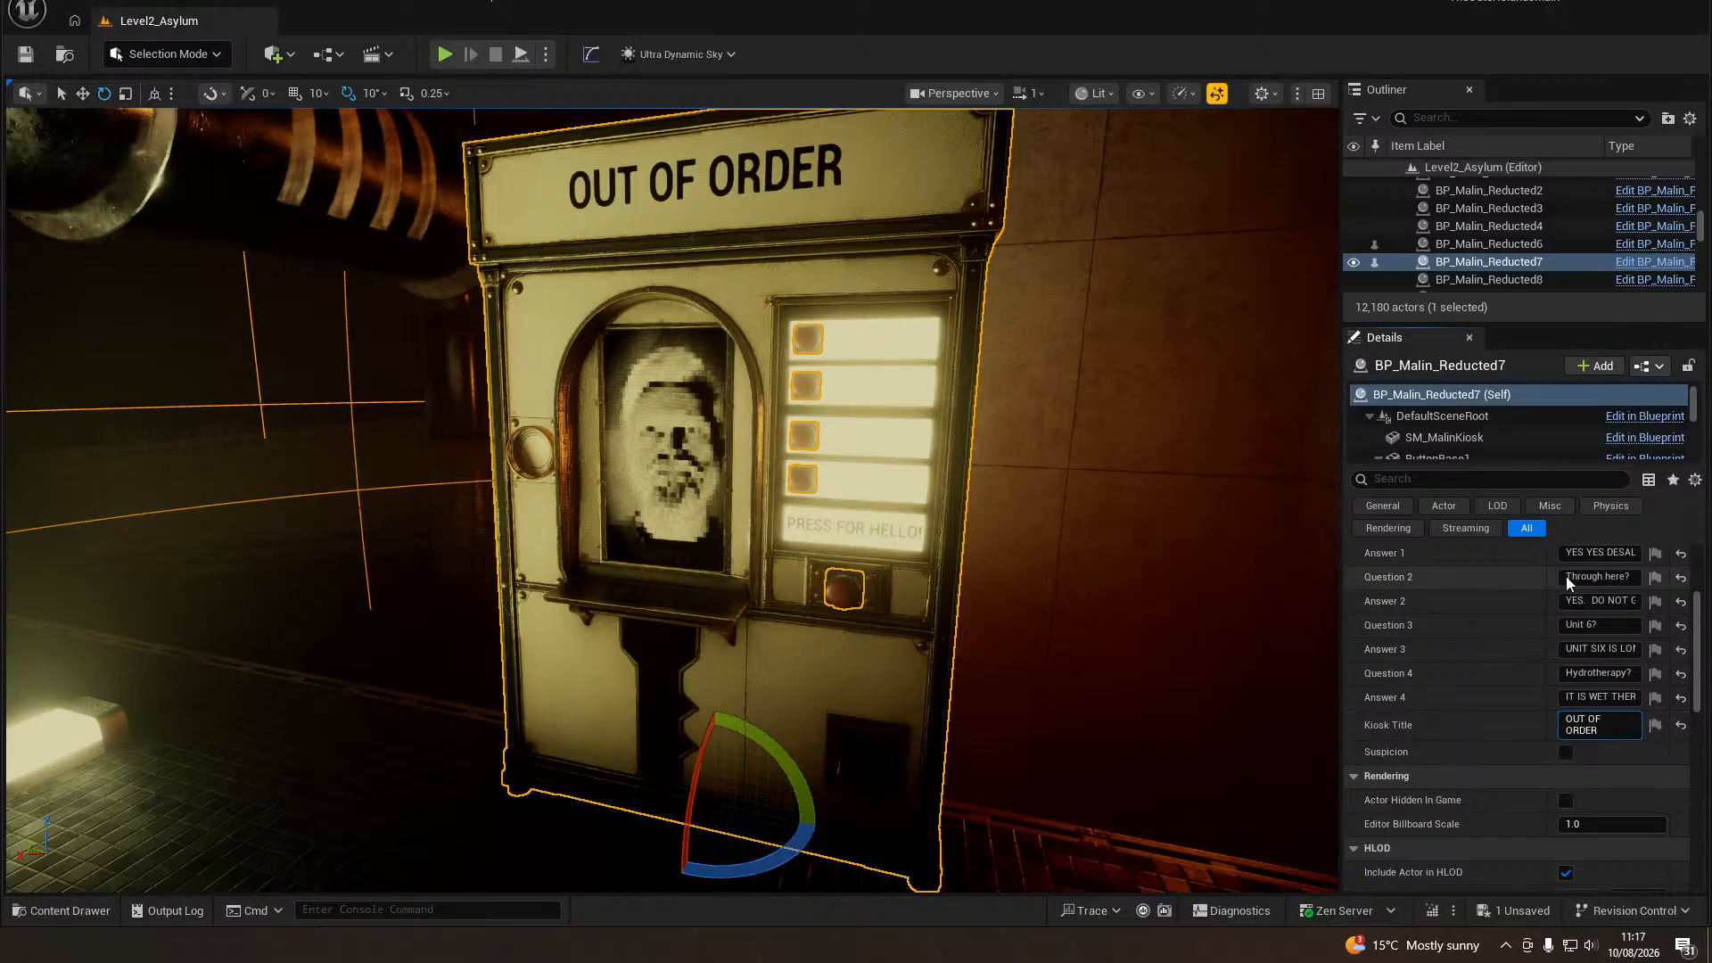
Widen the value column of the kiosk's properties and open the welcome message for editing.
{"action": "left_click_drag", "start_coordinate": [1547, 584], "coordinate": [1513, 589]}
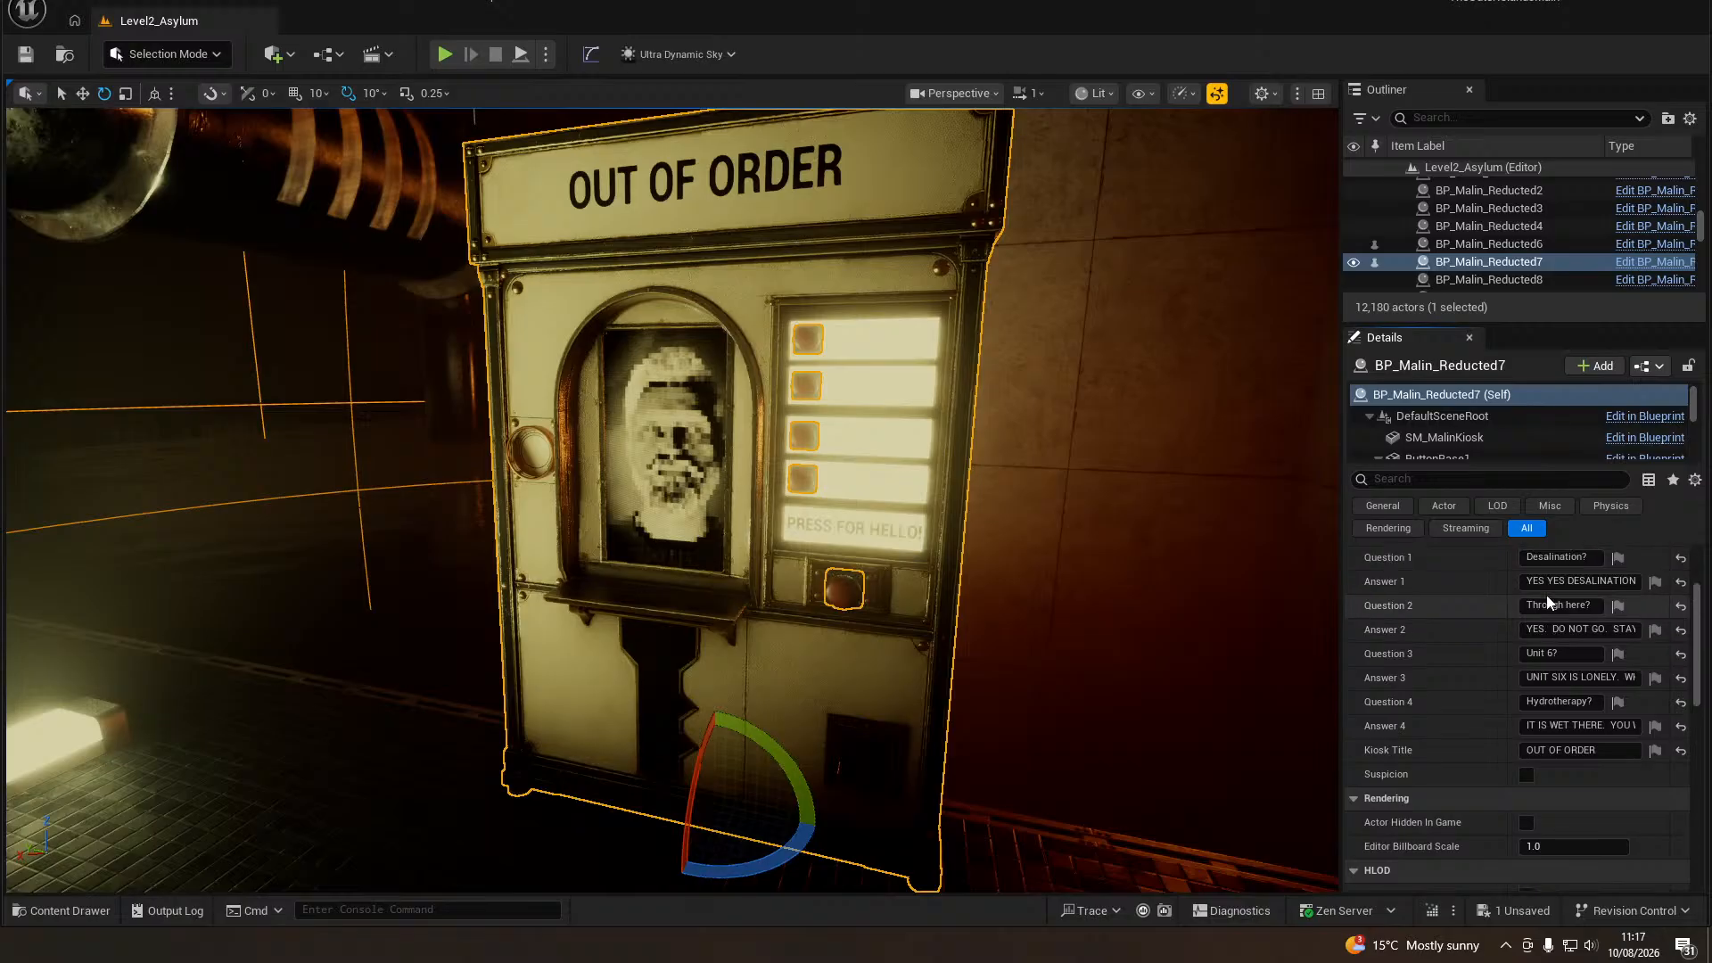
{"action": "scroll", "coordinate": [1556, 737], "scroll_direction": "up", "scroll_amount": 3}
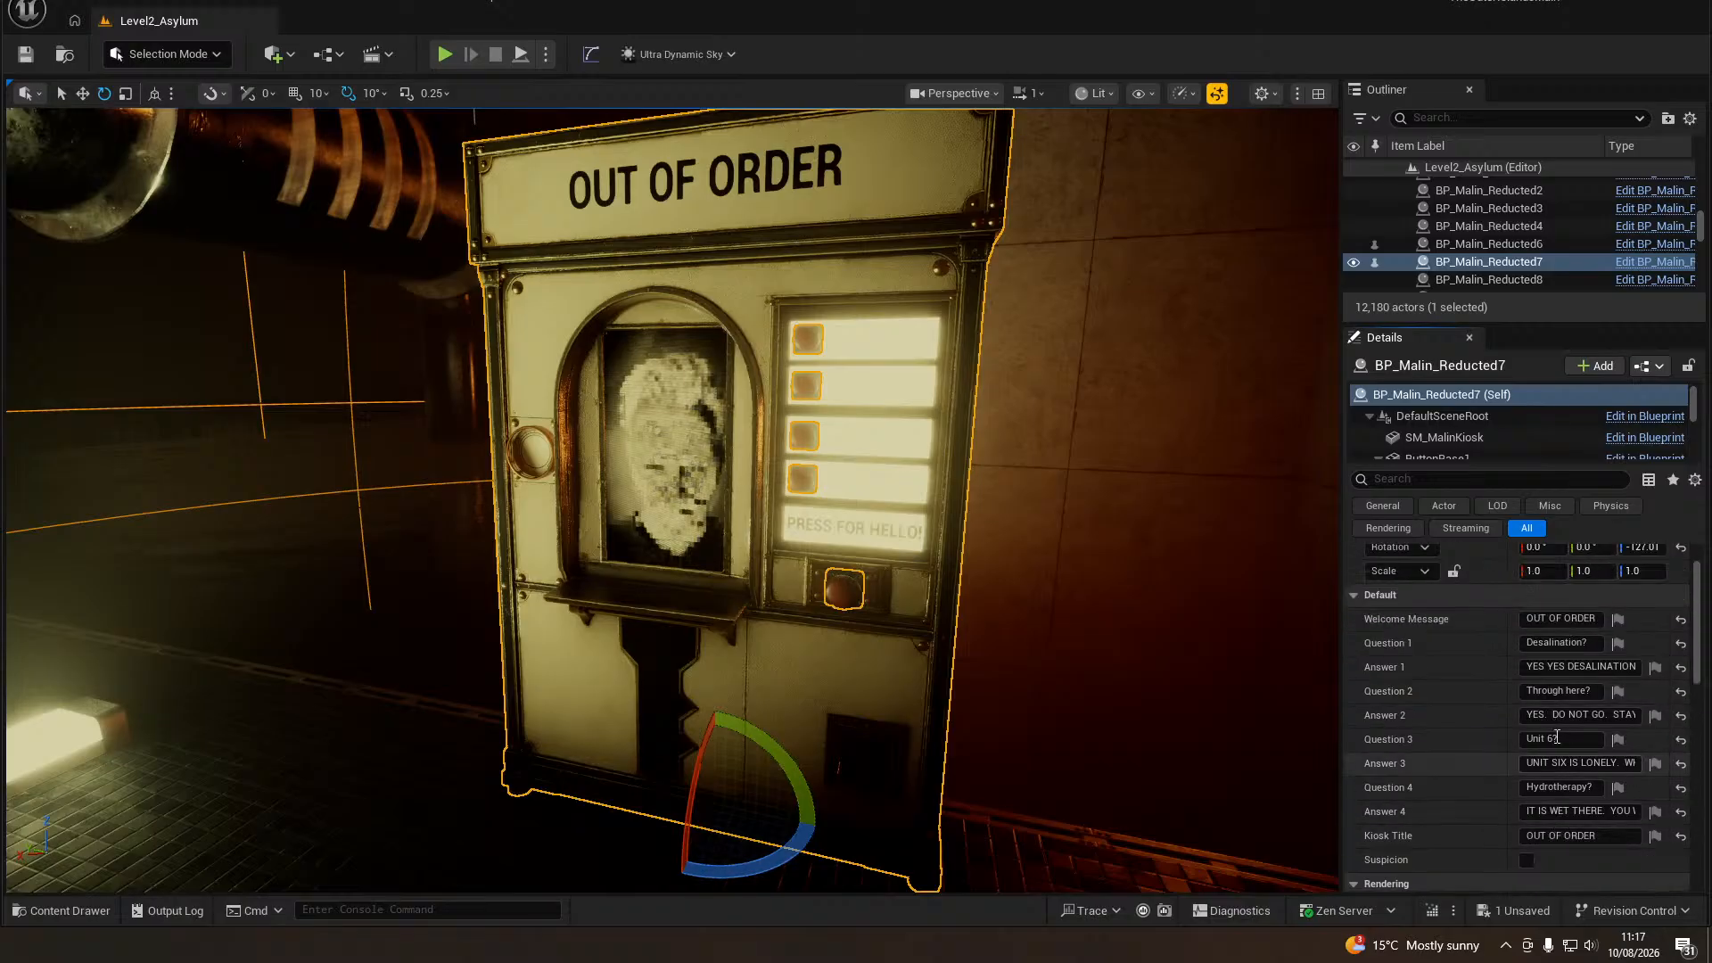
{"action": "left_click", "coordinate": [1568, 619]}
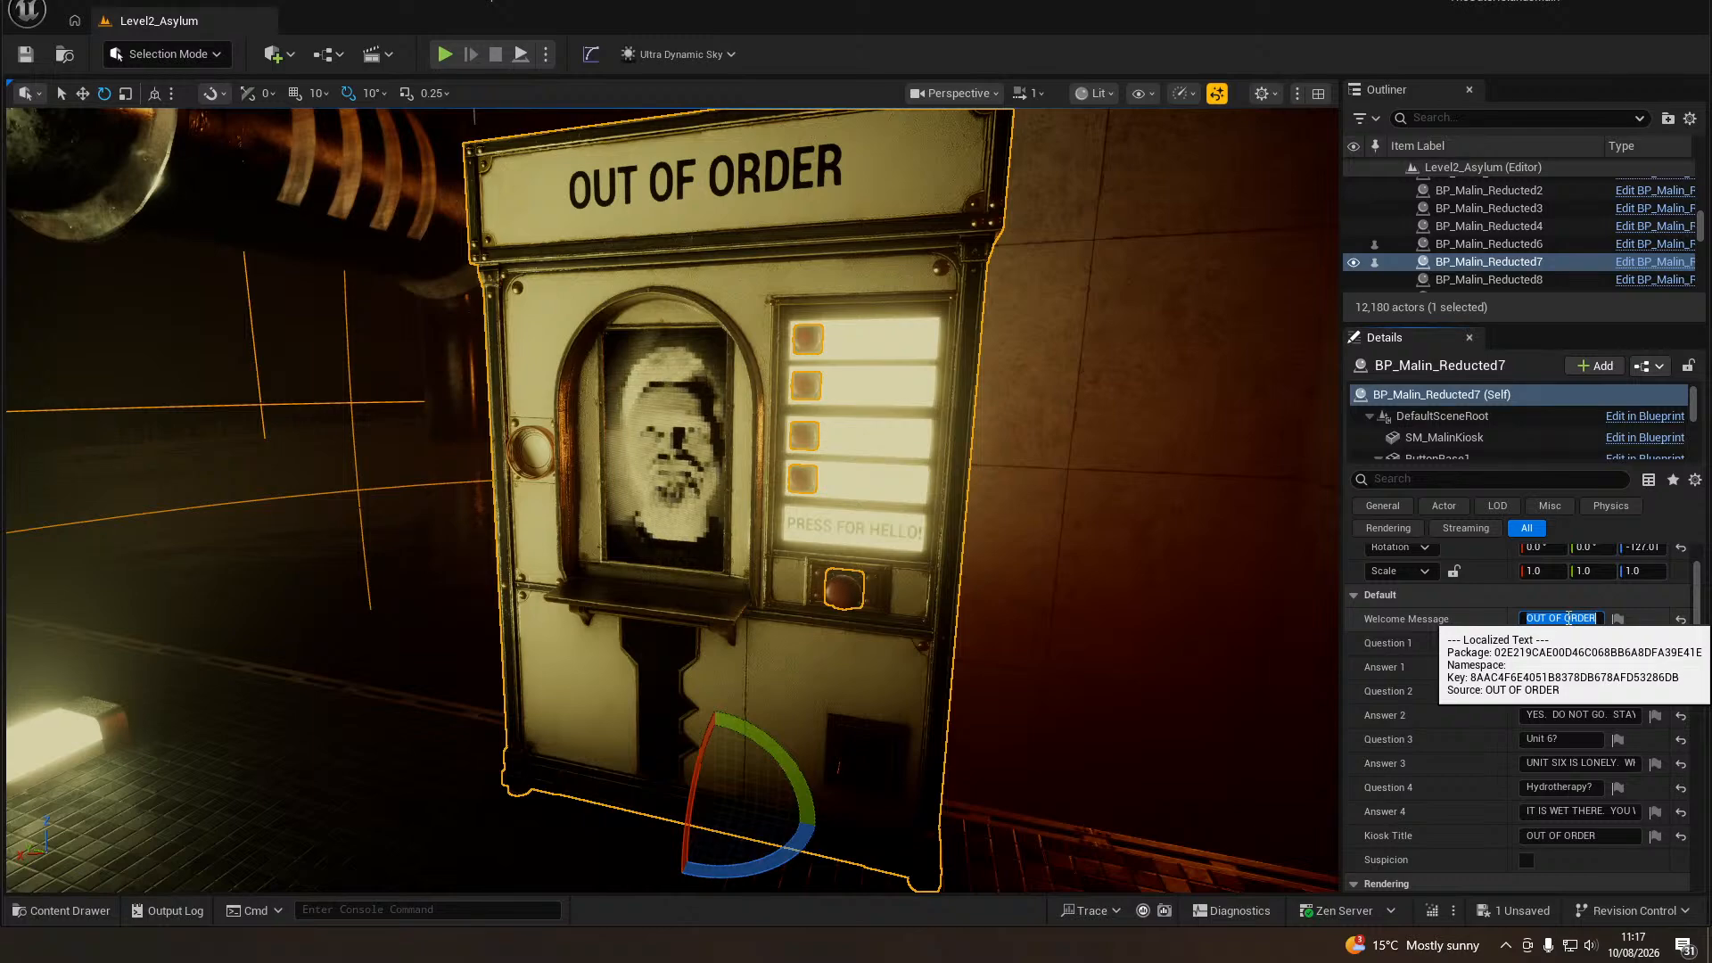
{"action": "type", "text": "P"}
{"action": "type", "text": "FFL"}
{"action": "key", "text": "BackSpace"}
{"action": "key", "text": "BackSpace"}
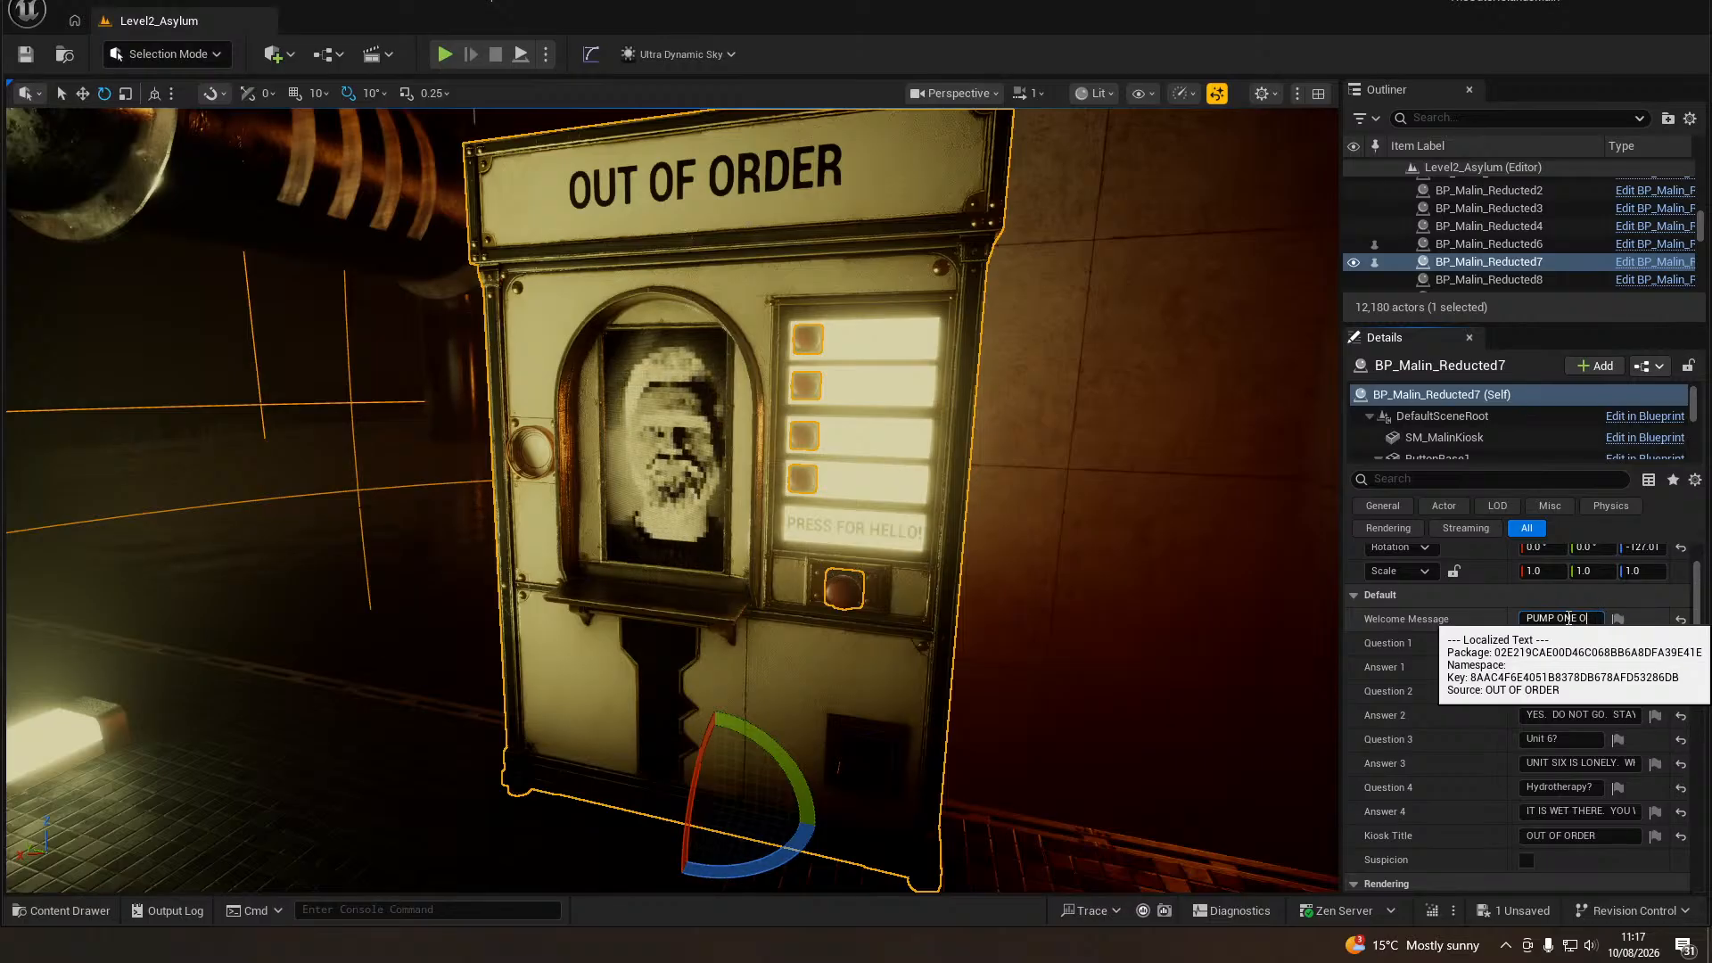
{"action": "key", "text": "BackSpace"}
{"action": "key", "text": "BackSpace"}
{"action": "key", "text": "BackSpace"}
{"action": "key", "text": "BackSpace"}
{"action": "key", "text": "BackSpace"}
{"action": "key", "text": "BackSpace"}
{"action": "key", "text": "BackSpace"}
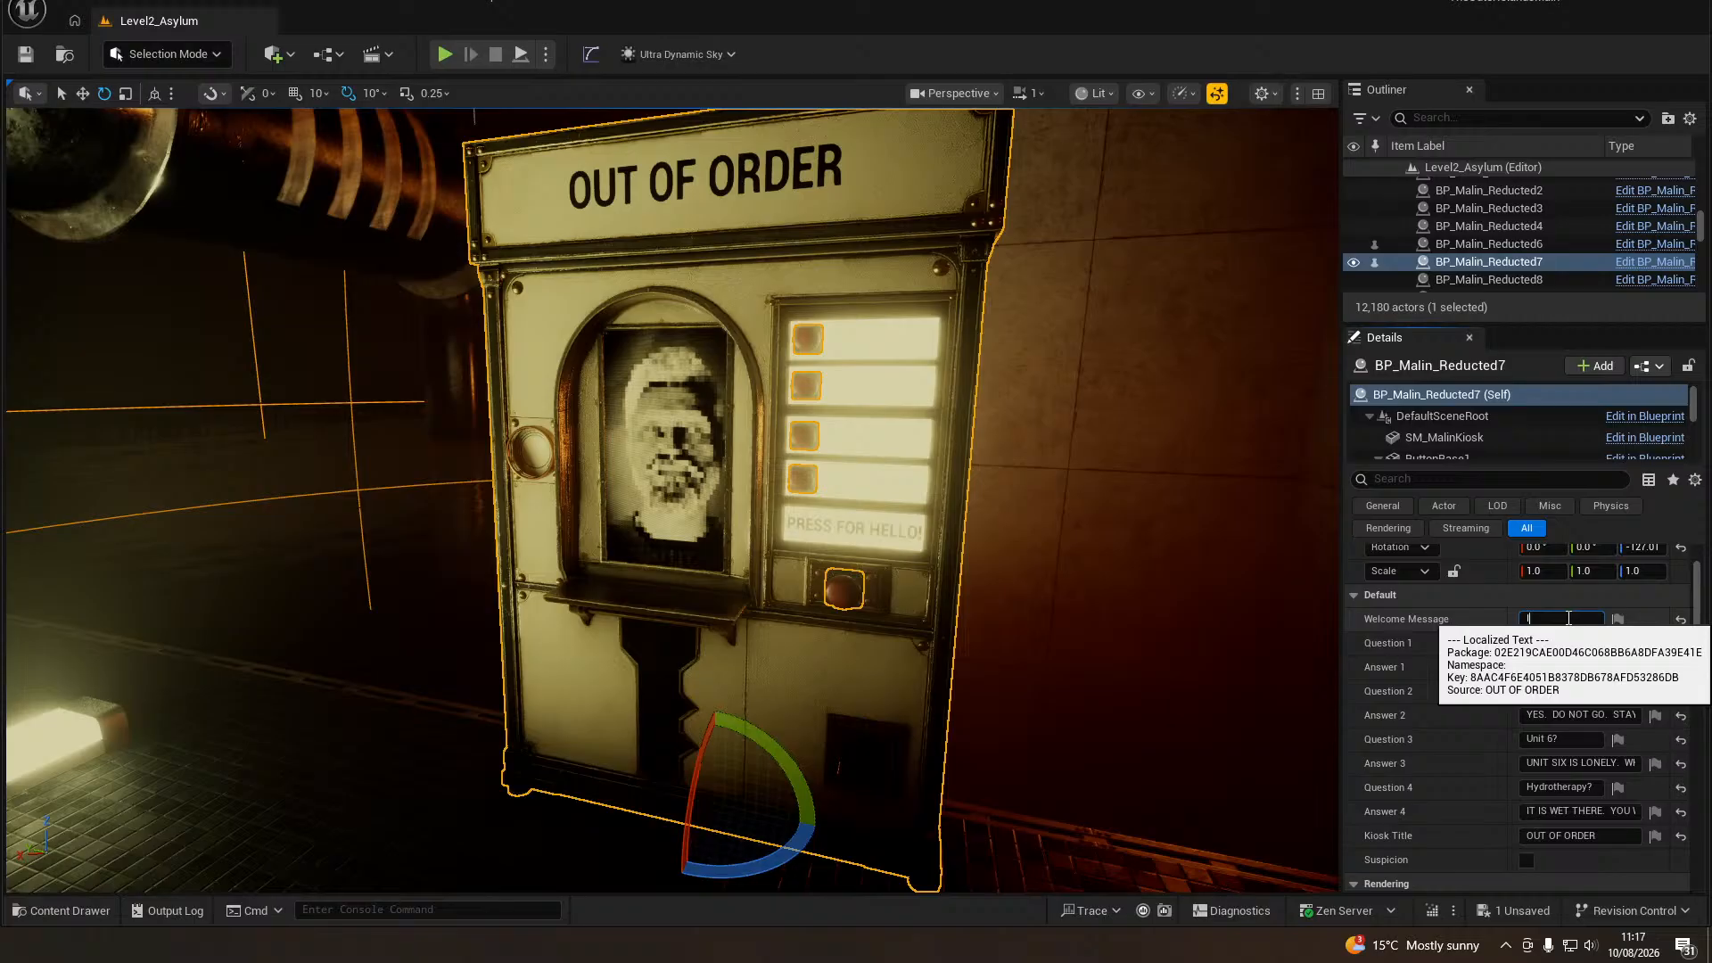
Set the welcome message to "I AM OUT OF ORDER. PLEASE USE A DIFFERENT KIOSK. I DO NOT KNOW ANYTHING.".
{"action": "type", "text": "RDER. PLEAS"}
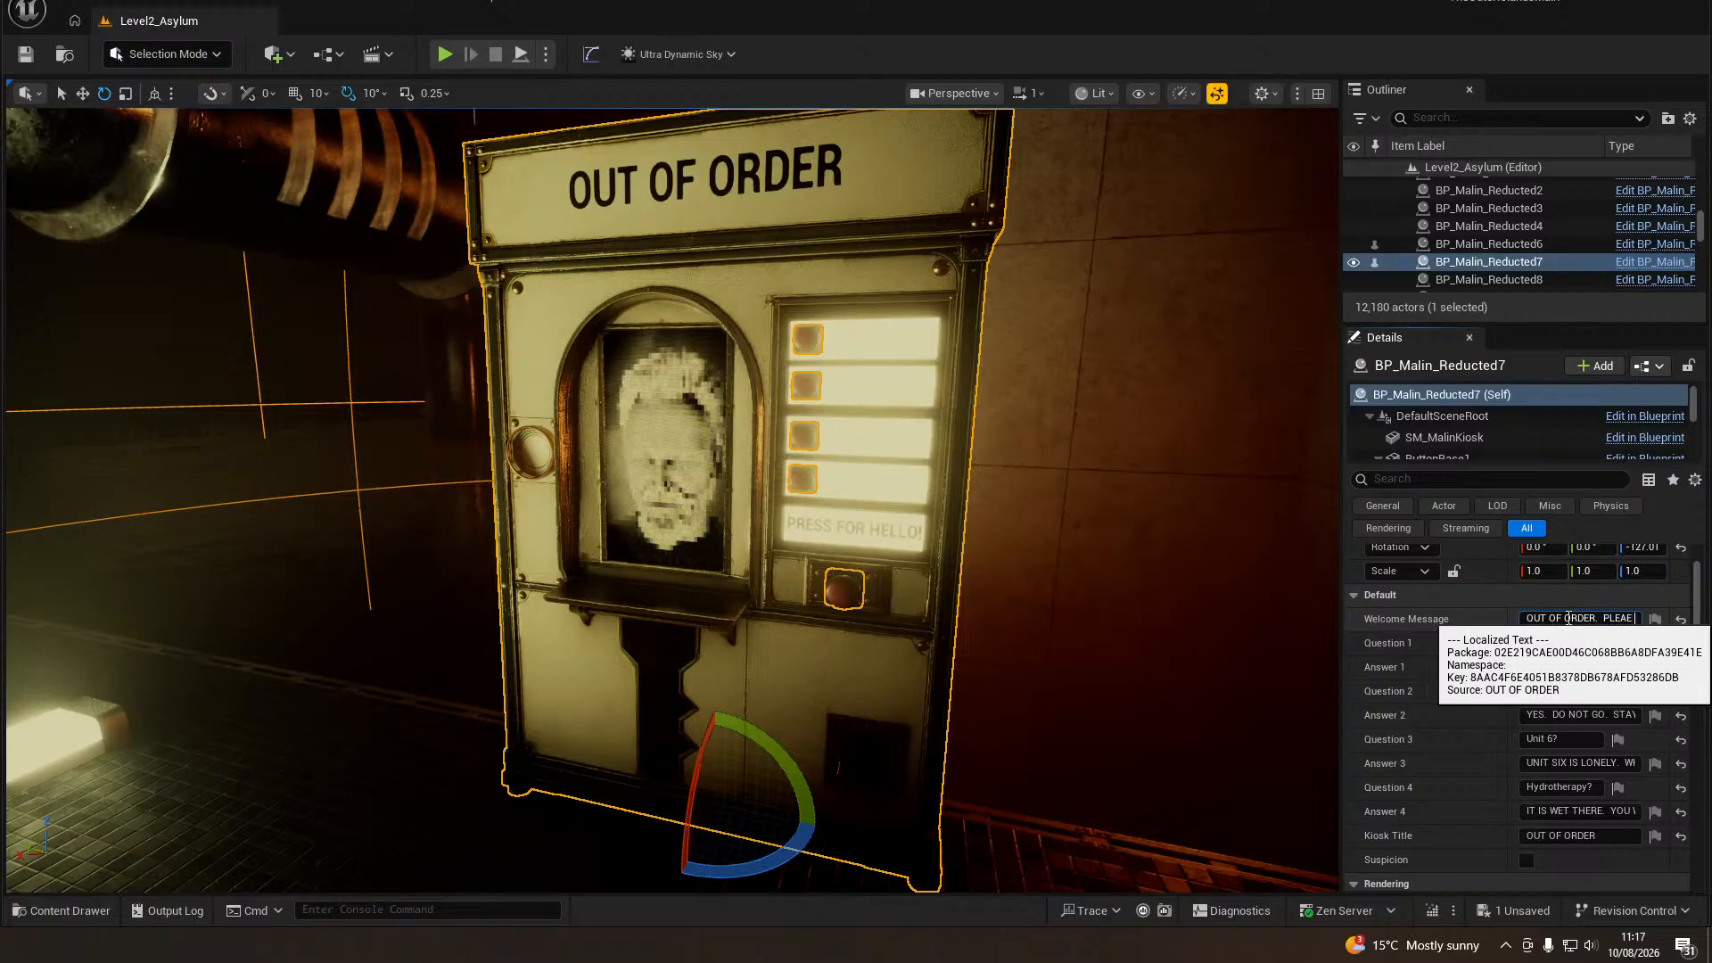
{"action": "key", "text": "BackSpace"}
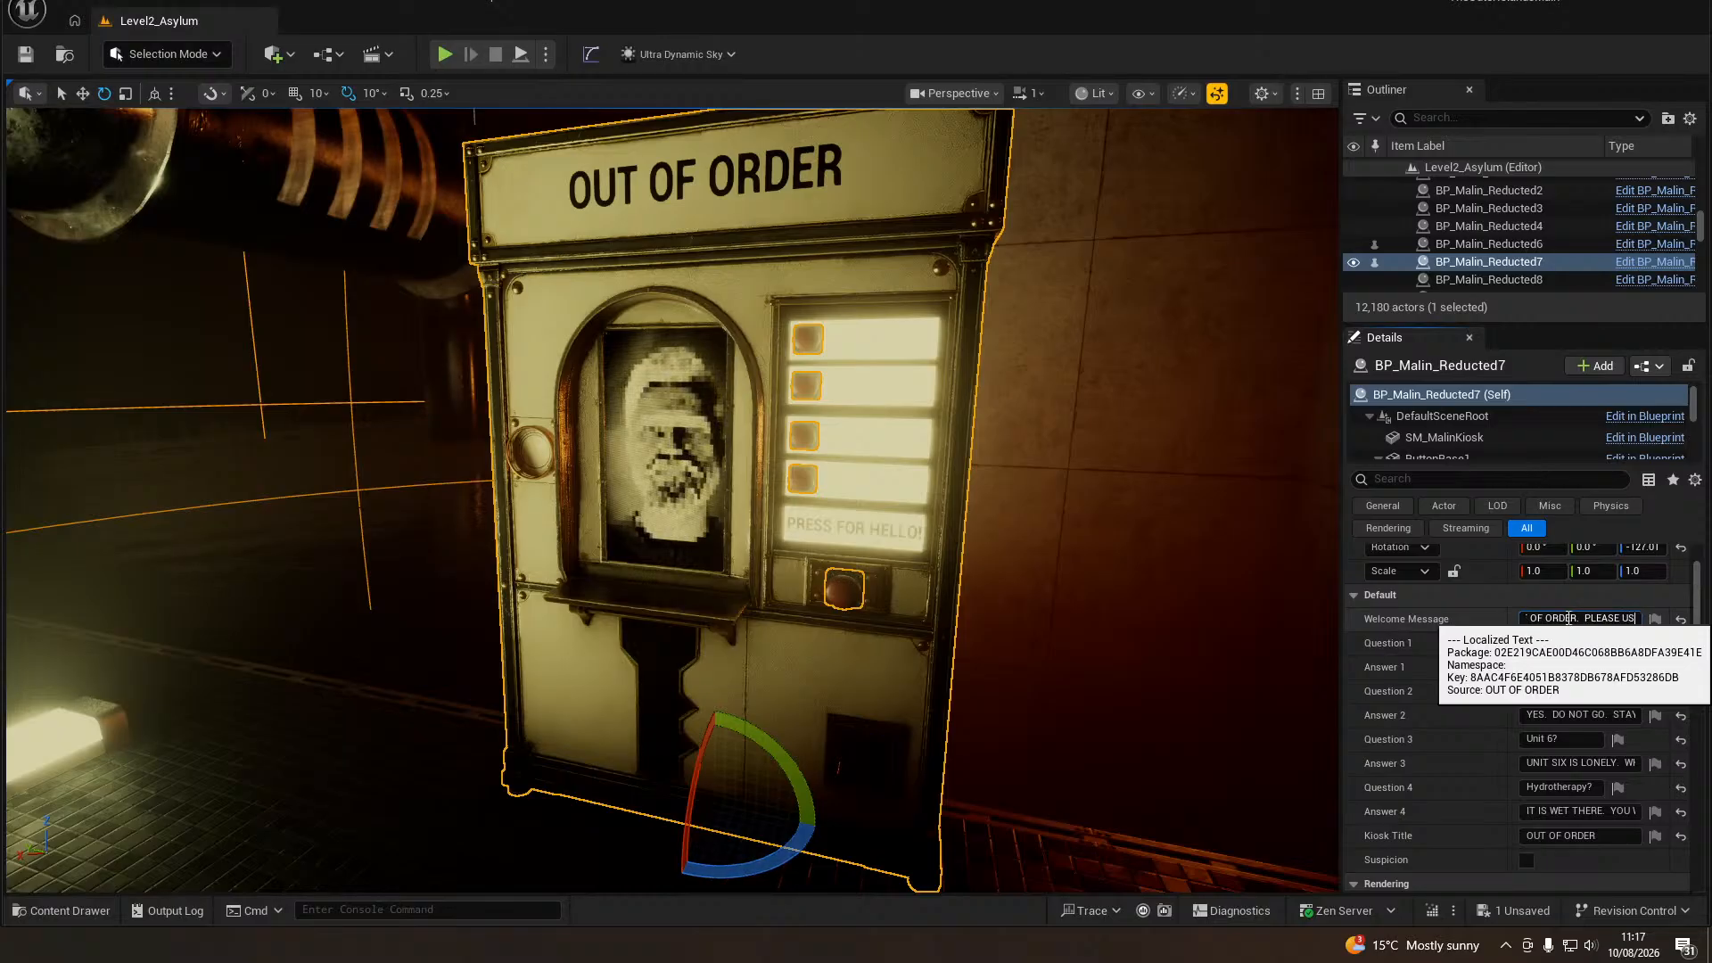
{"action": "type", "text": "SE USE A DIFFERENT "}
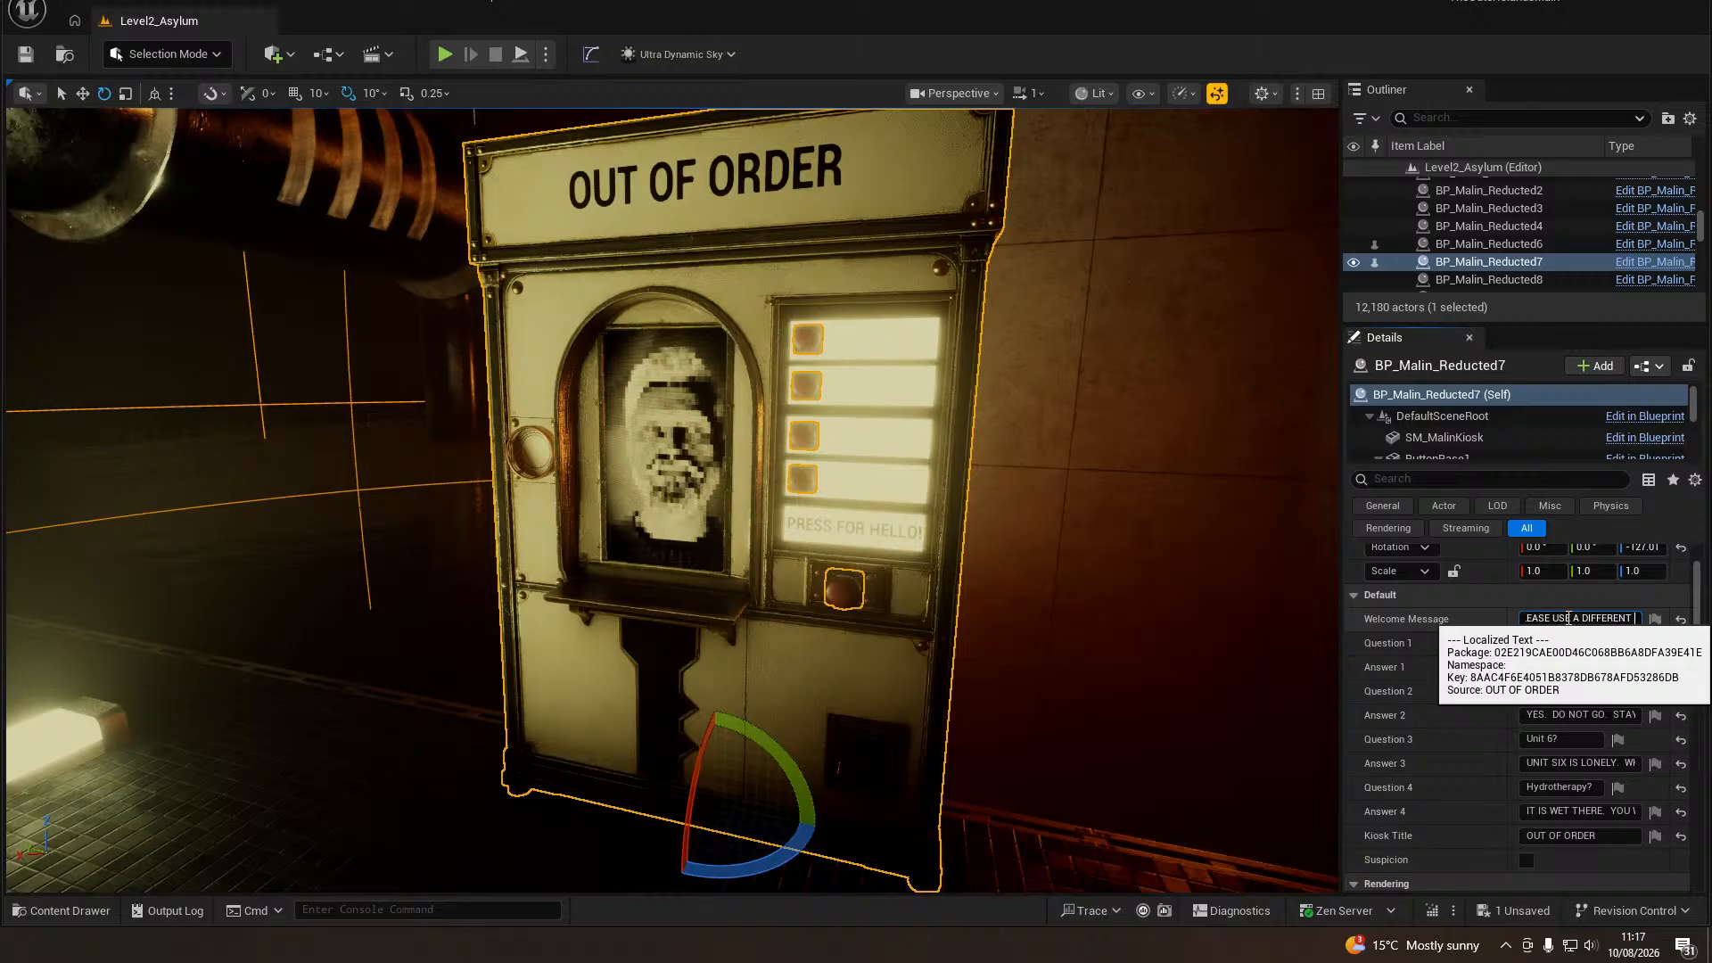
{"action": "type", "text": "MACHINE"}
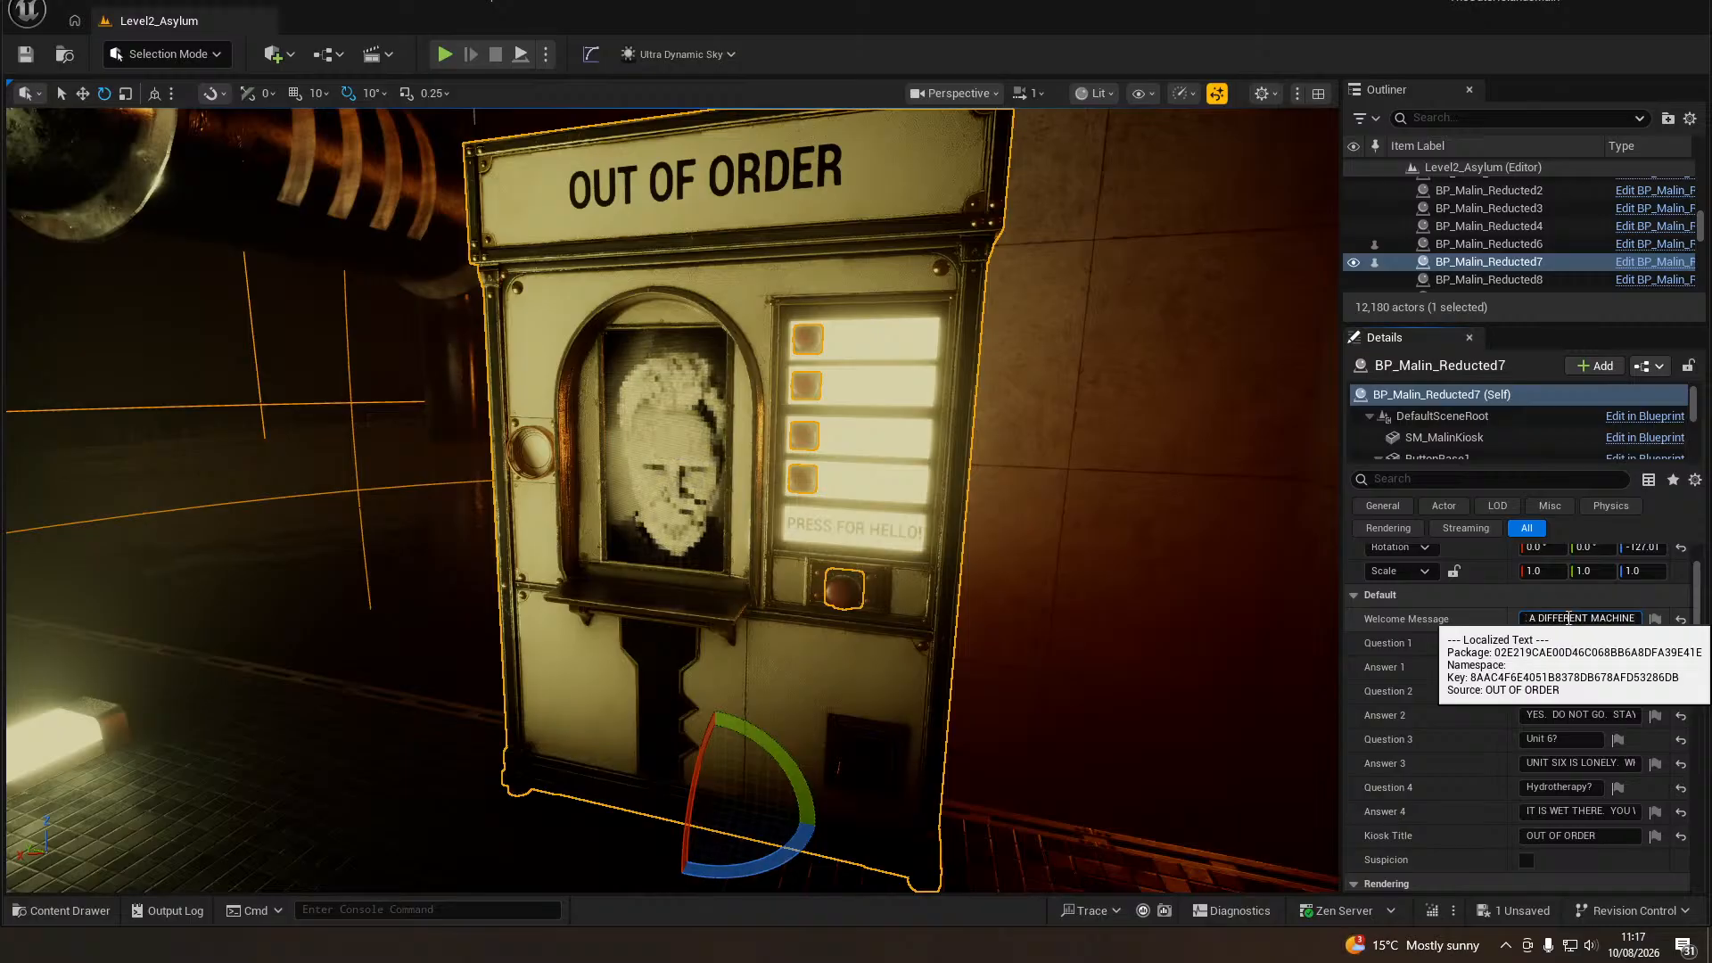
{"action": "key", "text": "BackSpace"}
{"action": "key", "text": "BackSpace"}
{"action": "key", "text": "BackSpace"}
{"action": "key", "text": "BackSpace"}
{"action": "key", "text": "BackSpace"}
{"action": "key", "text": "BackSpace"}
{"action": "key", "text": "BackSpace"}
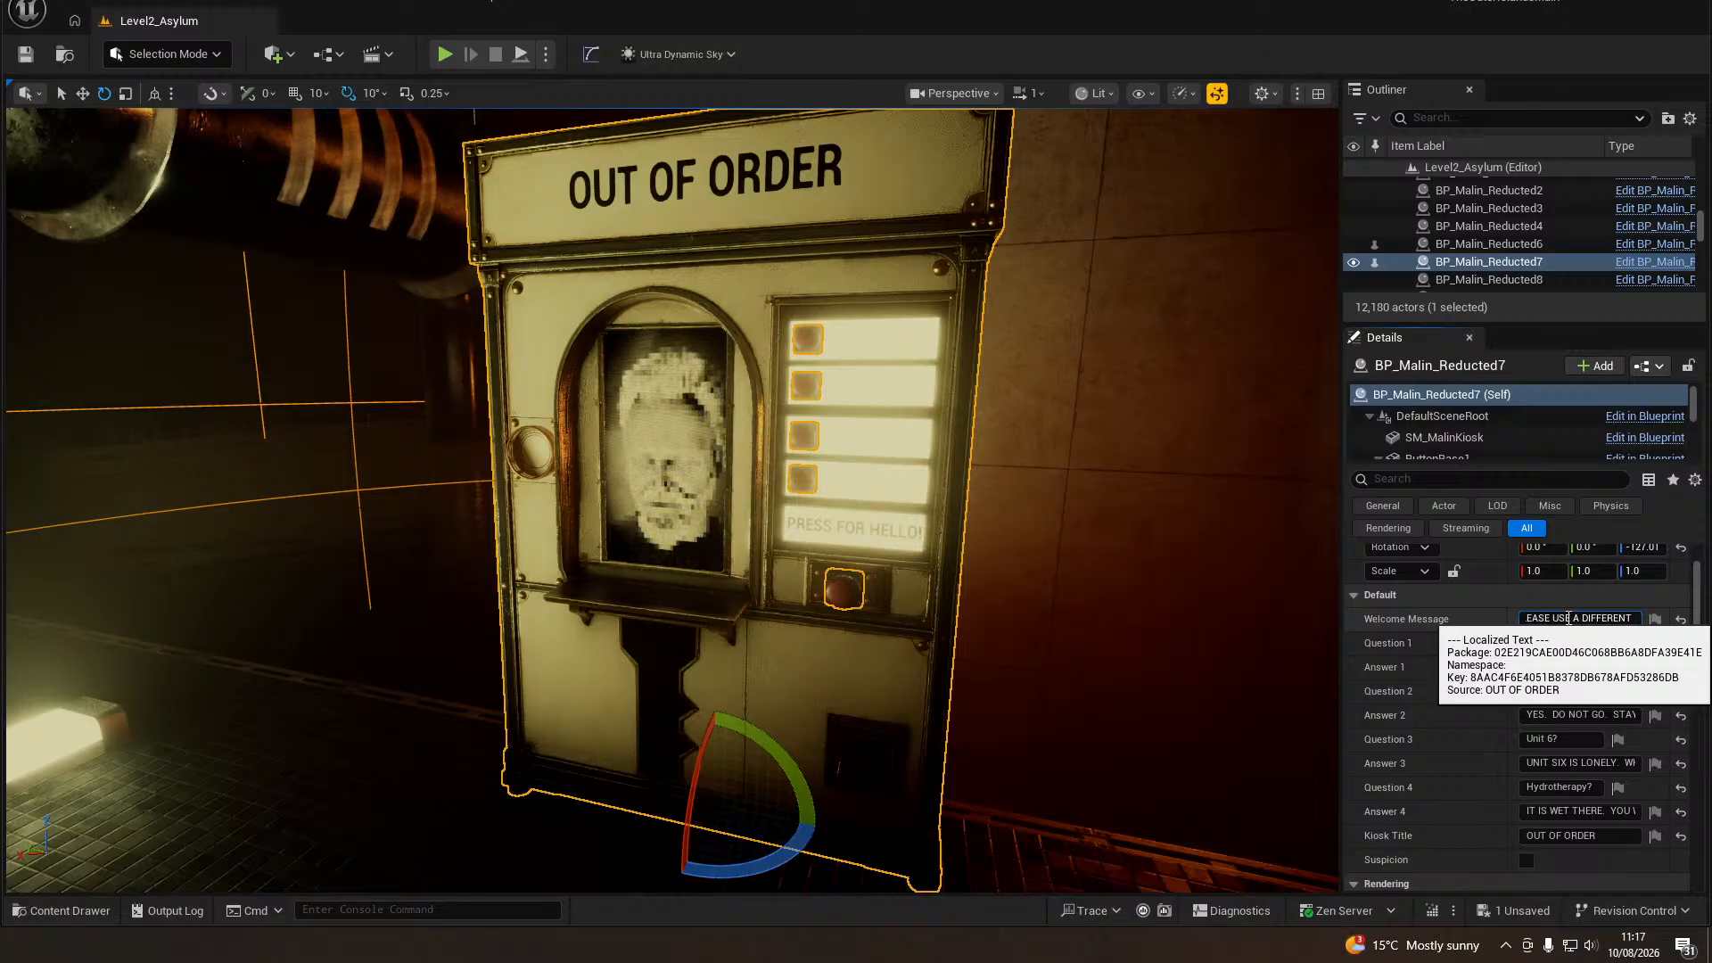
{"action": "type", "text": "KIOSK."}
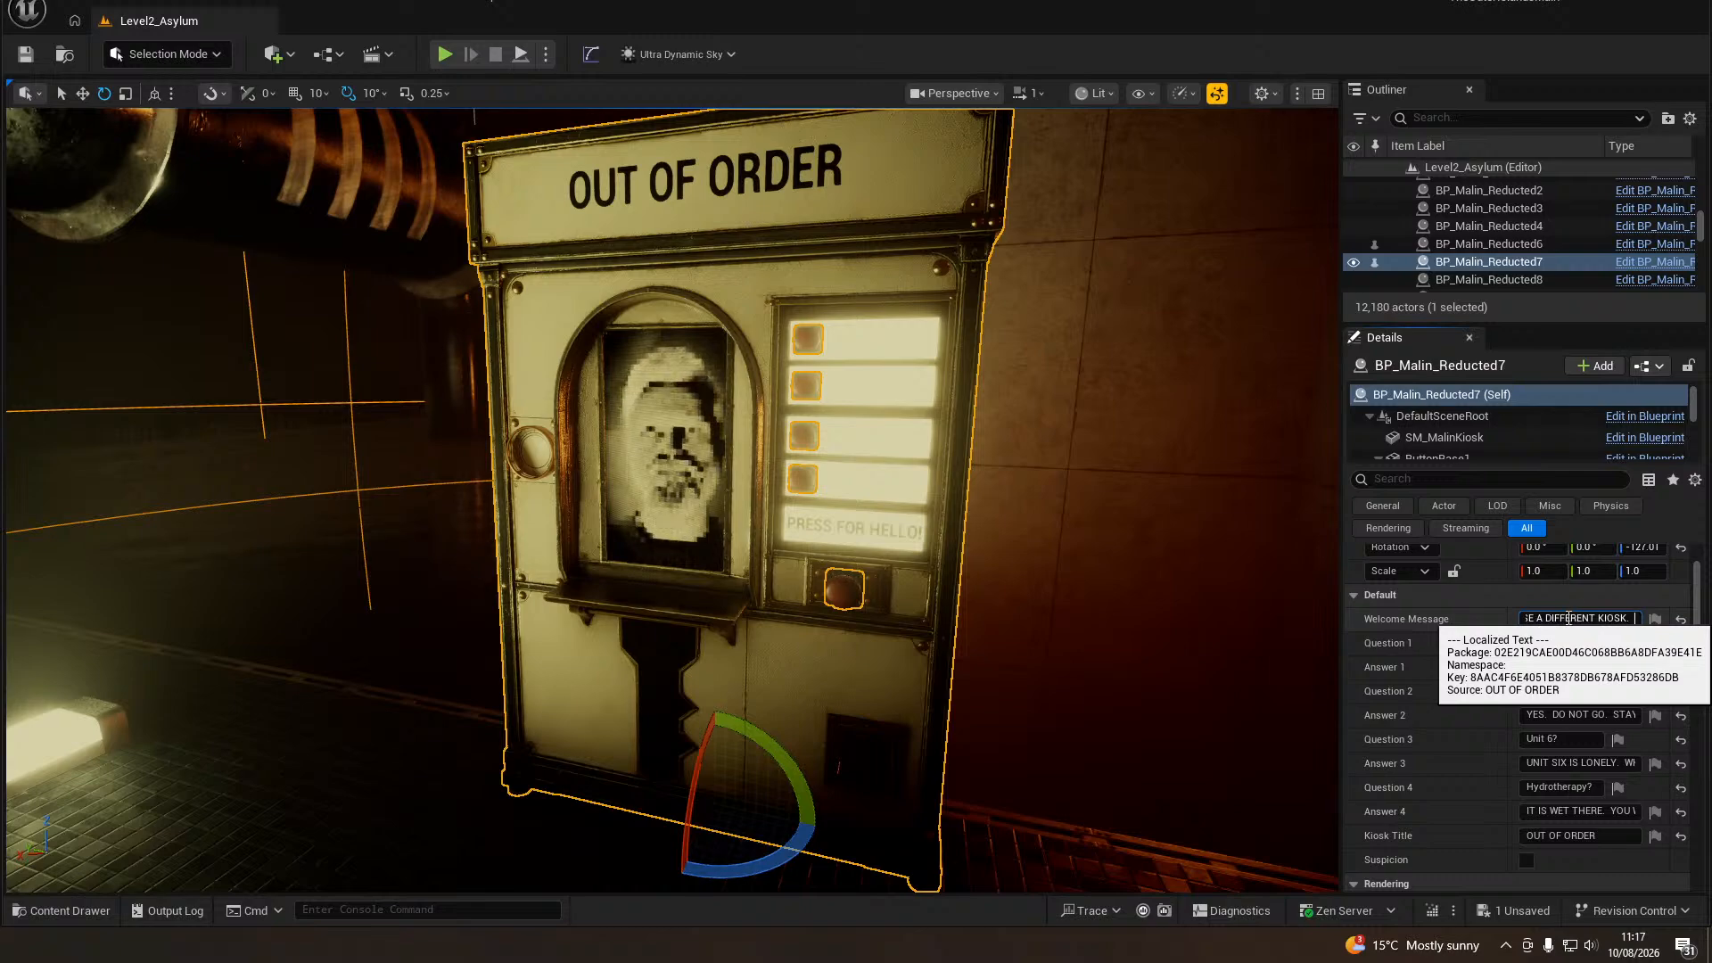
{"action": "type", "text": "  I DO NOT"}
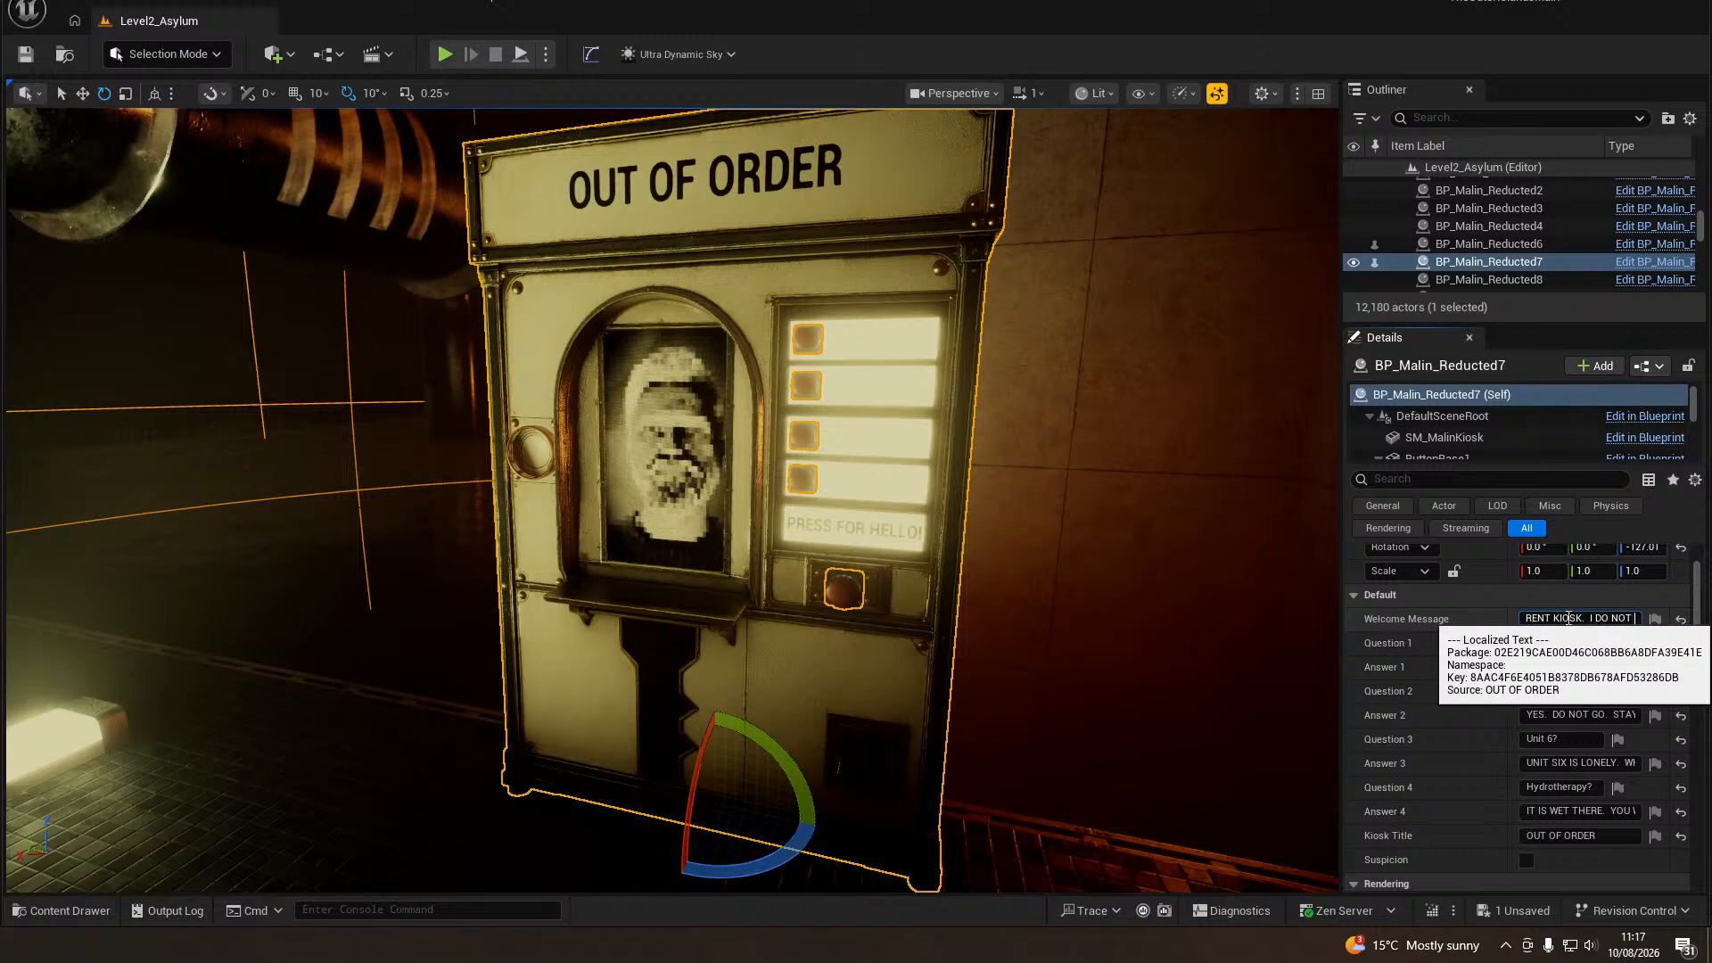
{"action": "type", "text": " KNOW ANYTHING."}
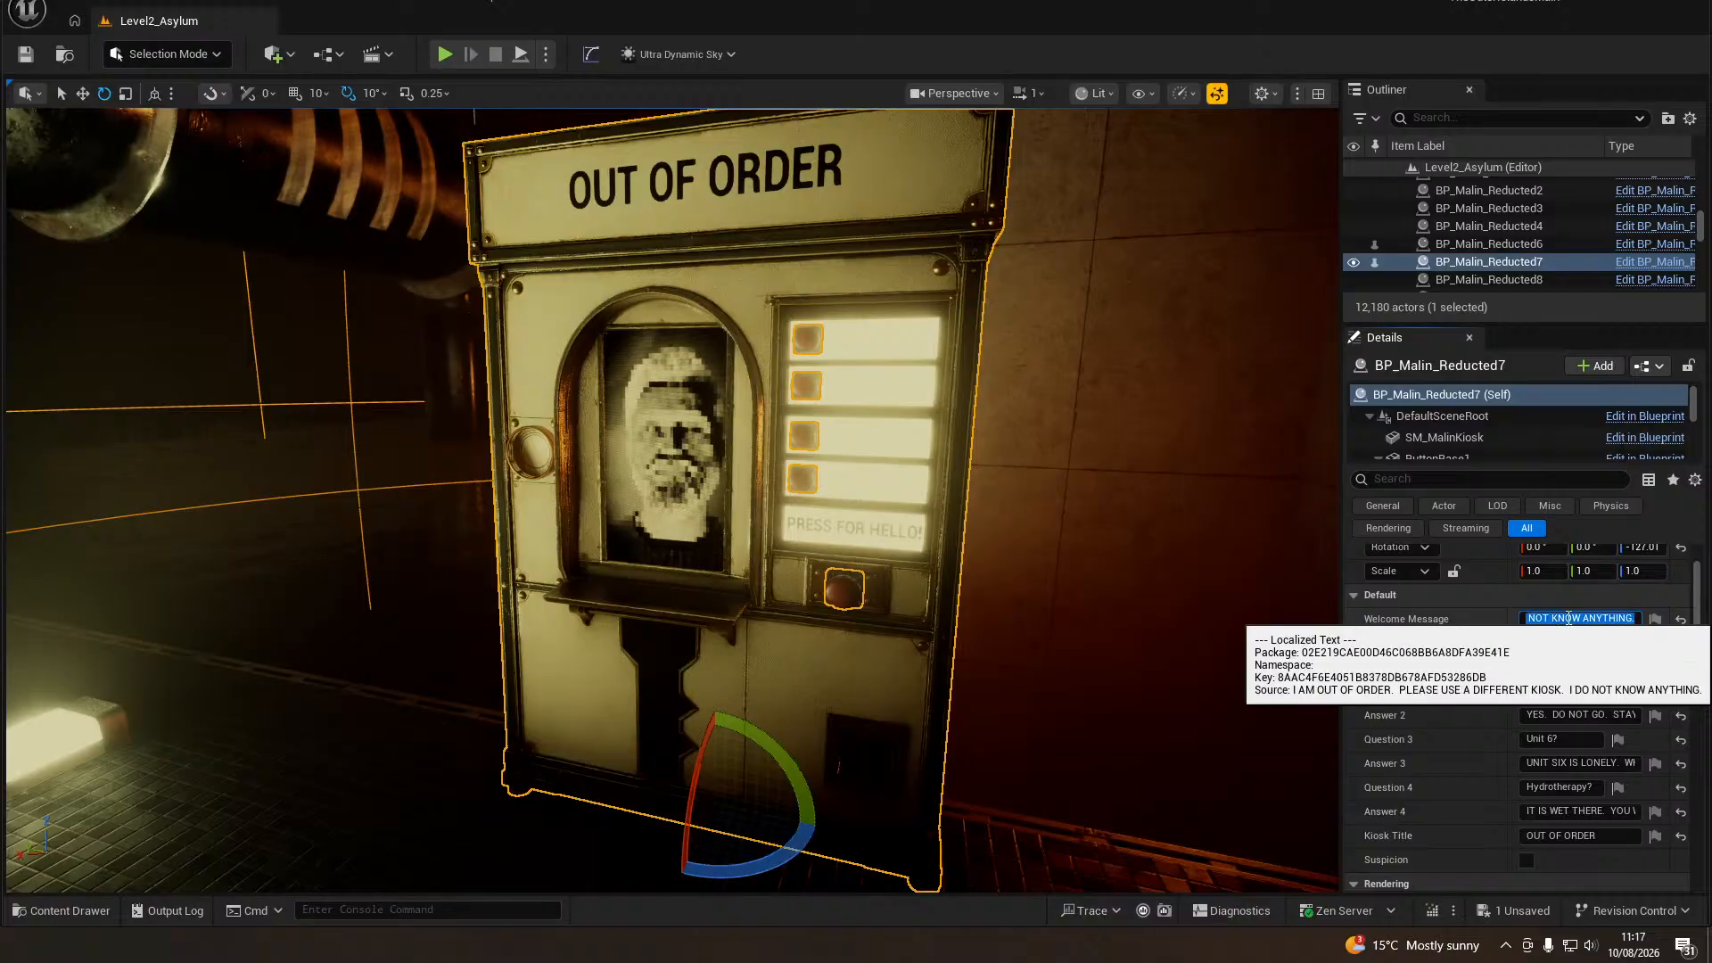
{"action": "key", "text": "Return"}
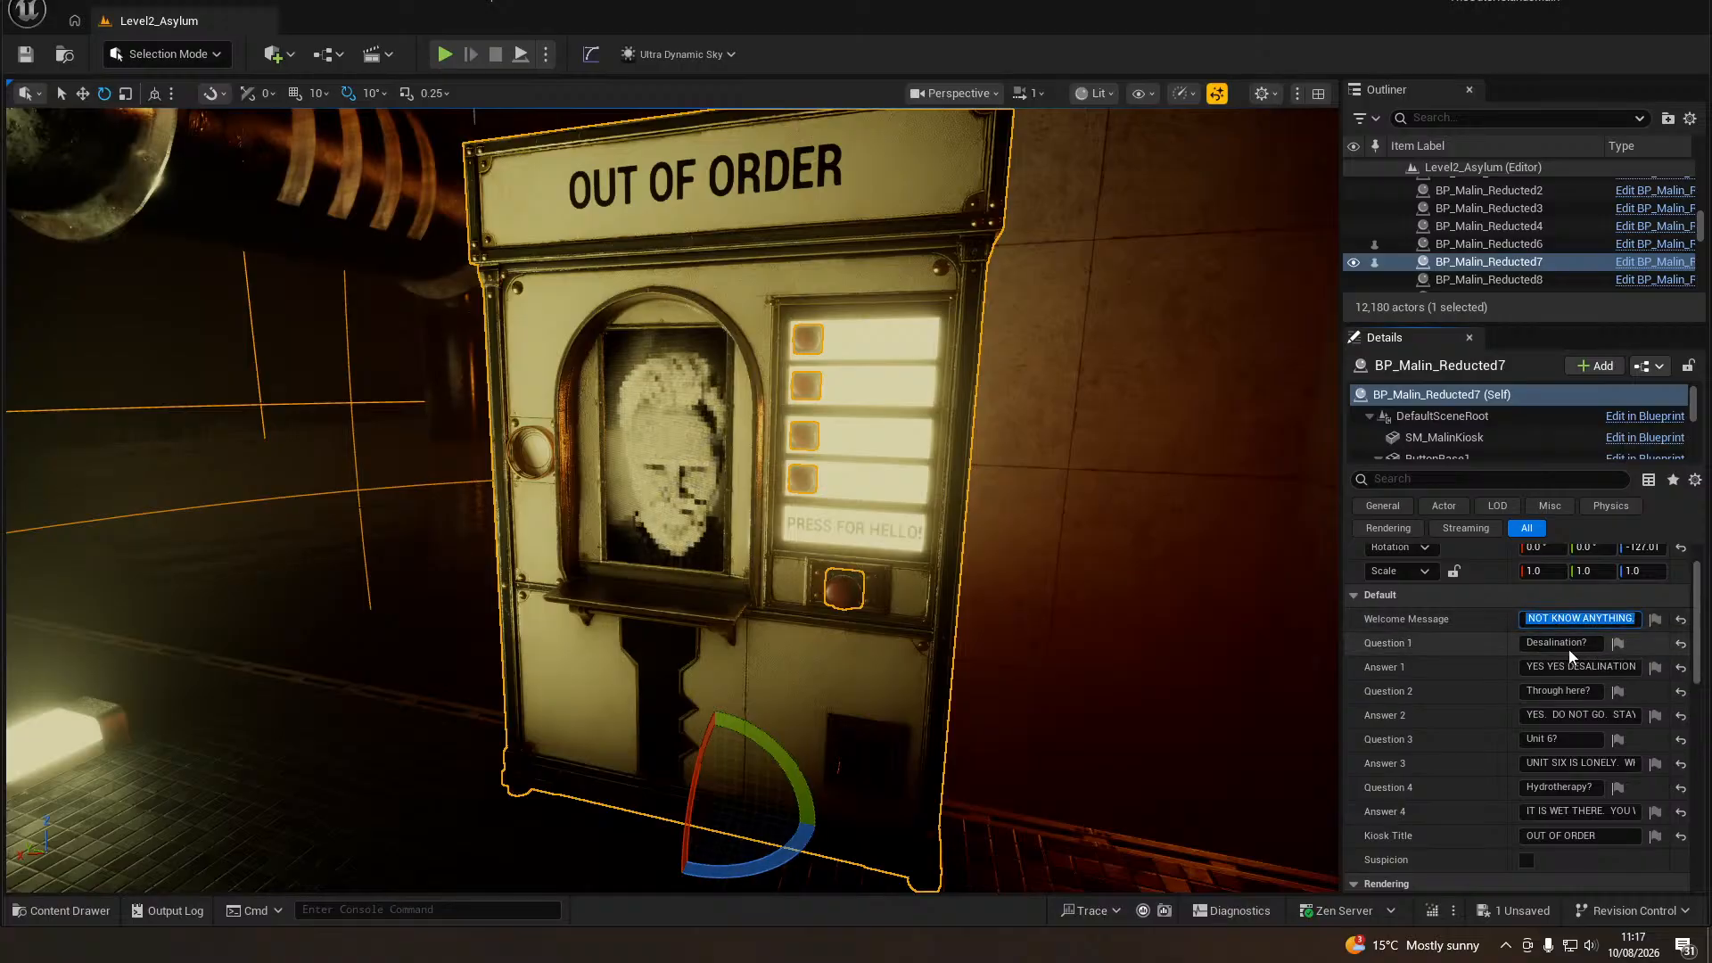
Set the OUT OF ORDER kiosk's first question to "Pumps?".
{"action": "left_click", "coordinate": [1572, 643]}
{"action": "type", "text": "P"}
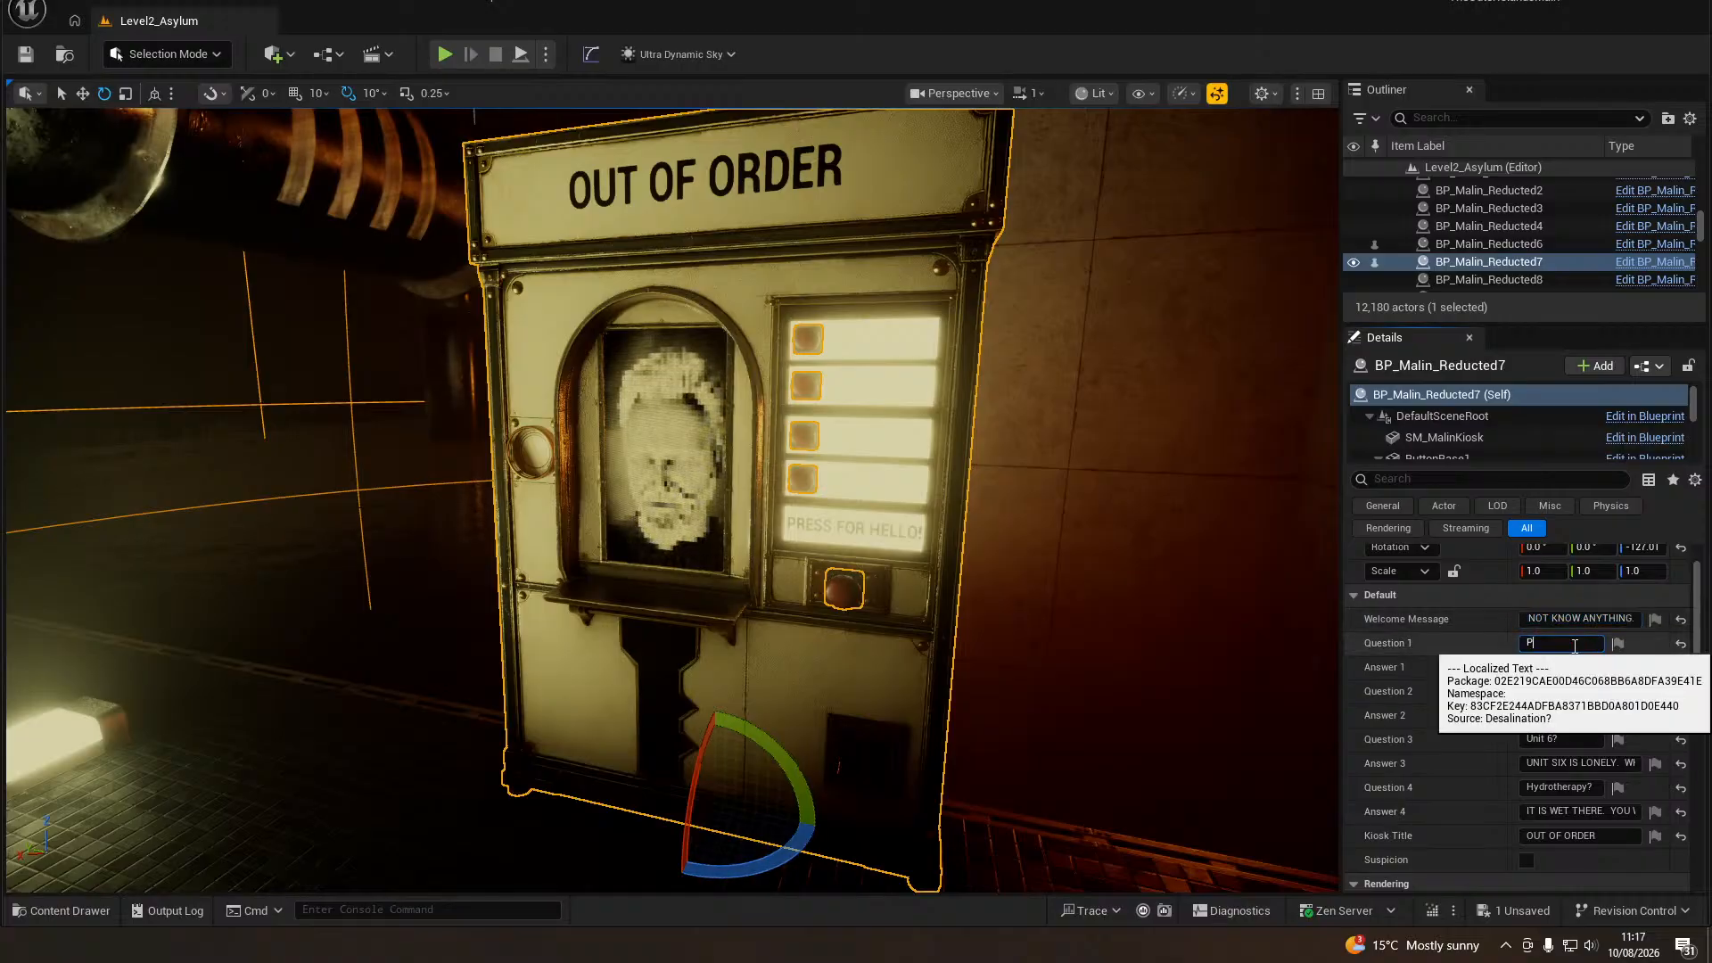
{"action": "type", "text": "umps?"}
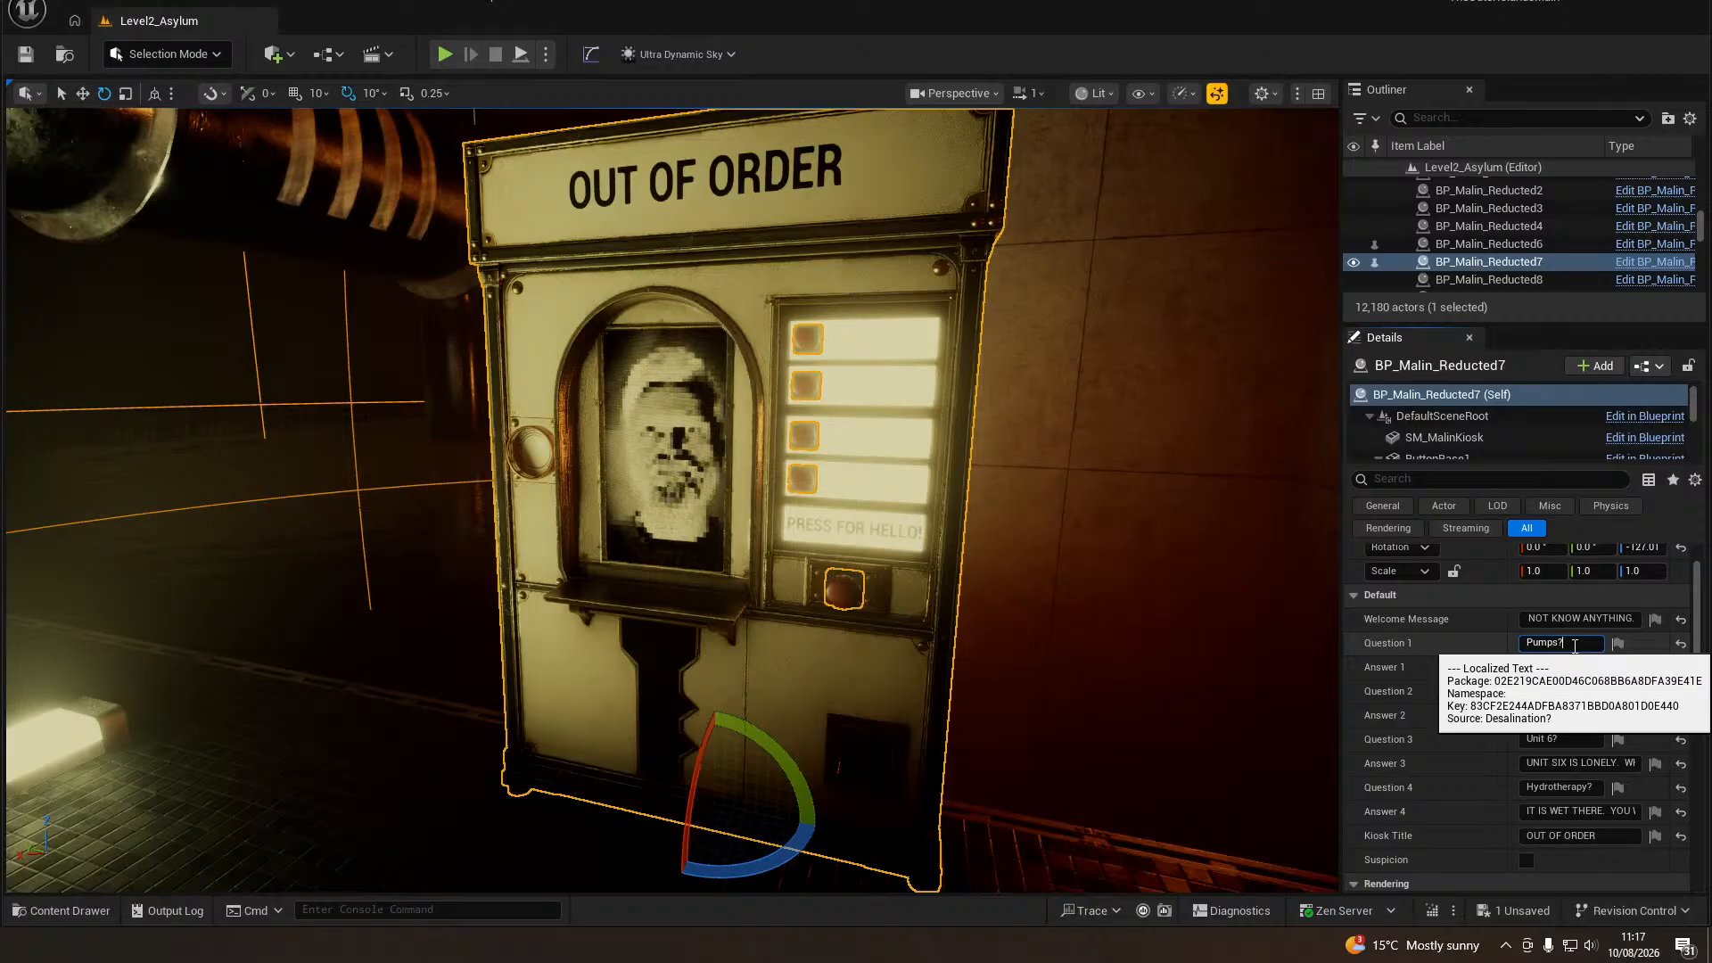
Set answer 1 to "I SAID THAT I DO NOT KNOW ANYTHING. I DO NOT KNOW IF THAT LEVER TURNS ON THE PUMPS.".
{"action": "left_click", "coordinate": [1551, 670]}
{"action": "type", "text": "I"}
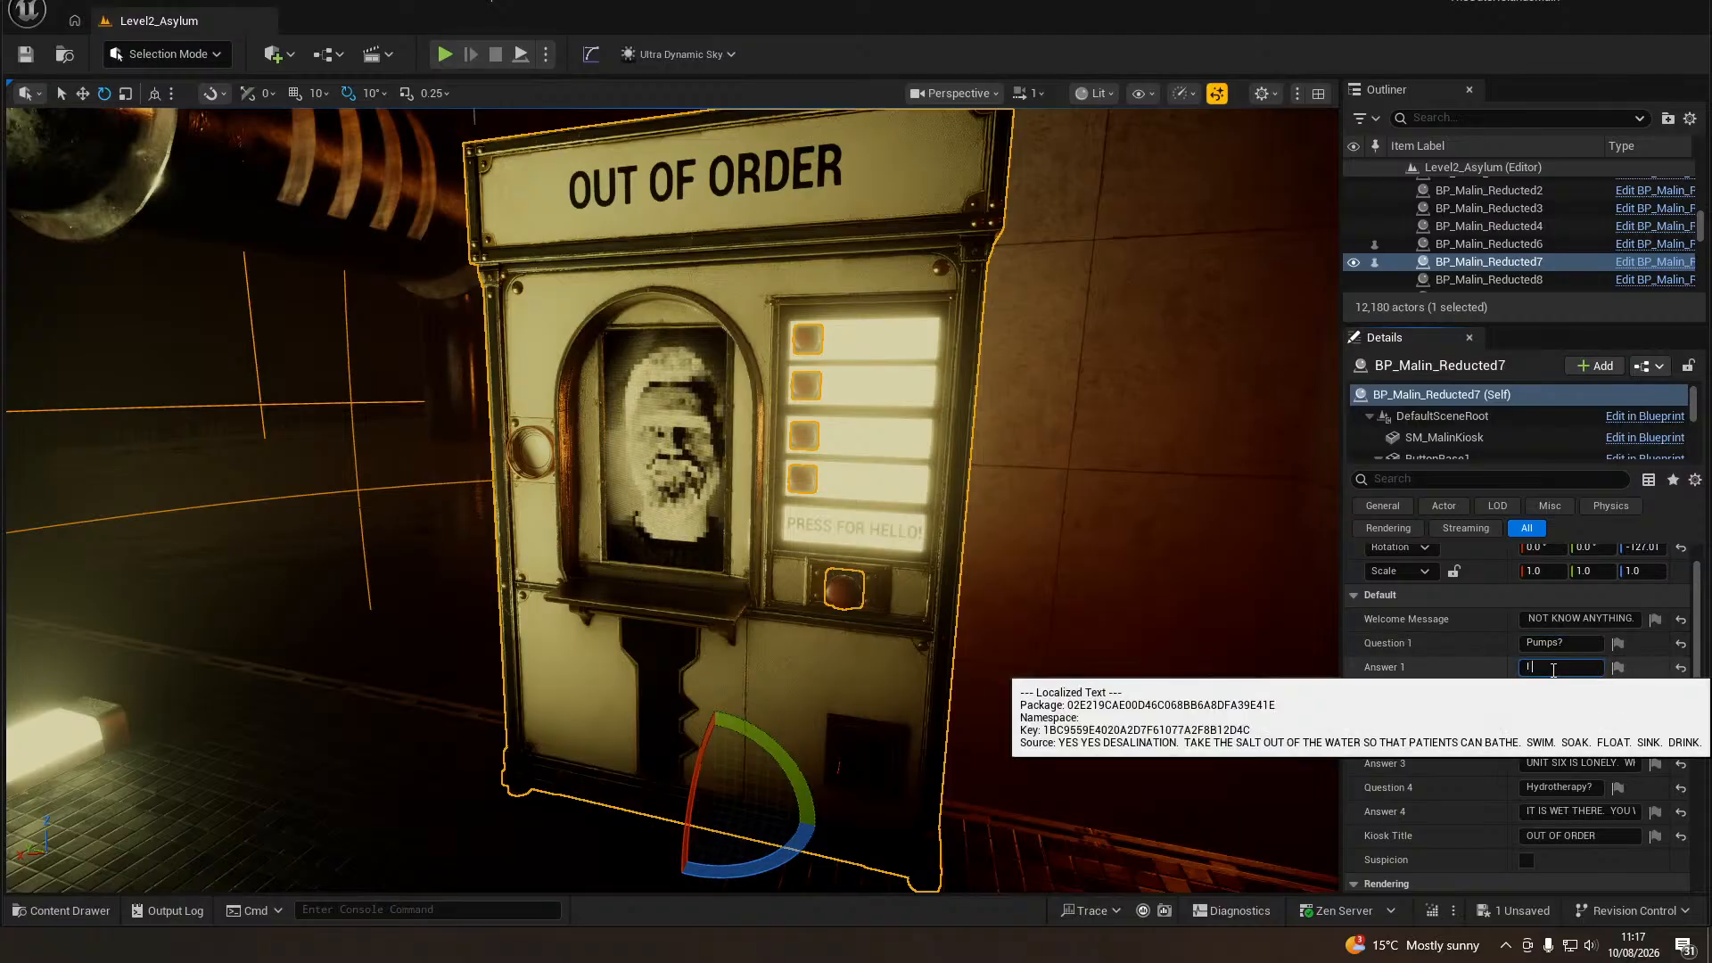
{"action": "type", "text": " SAID THAT I DO "}
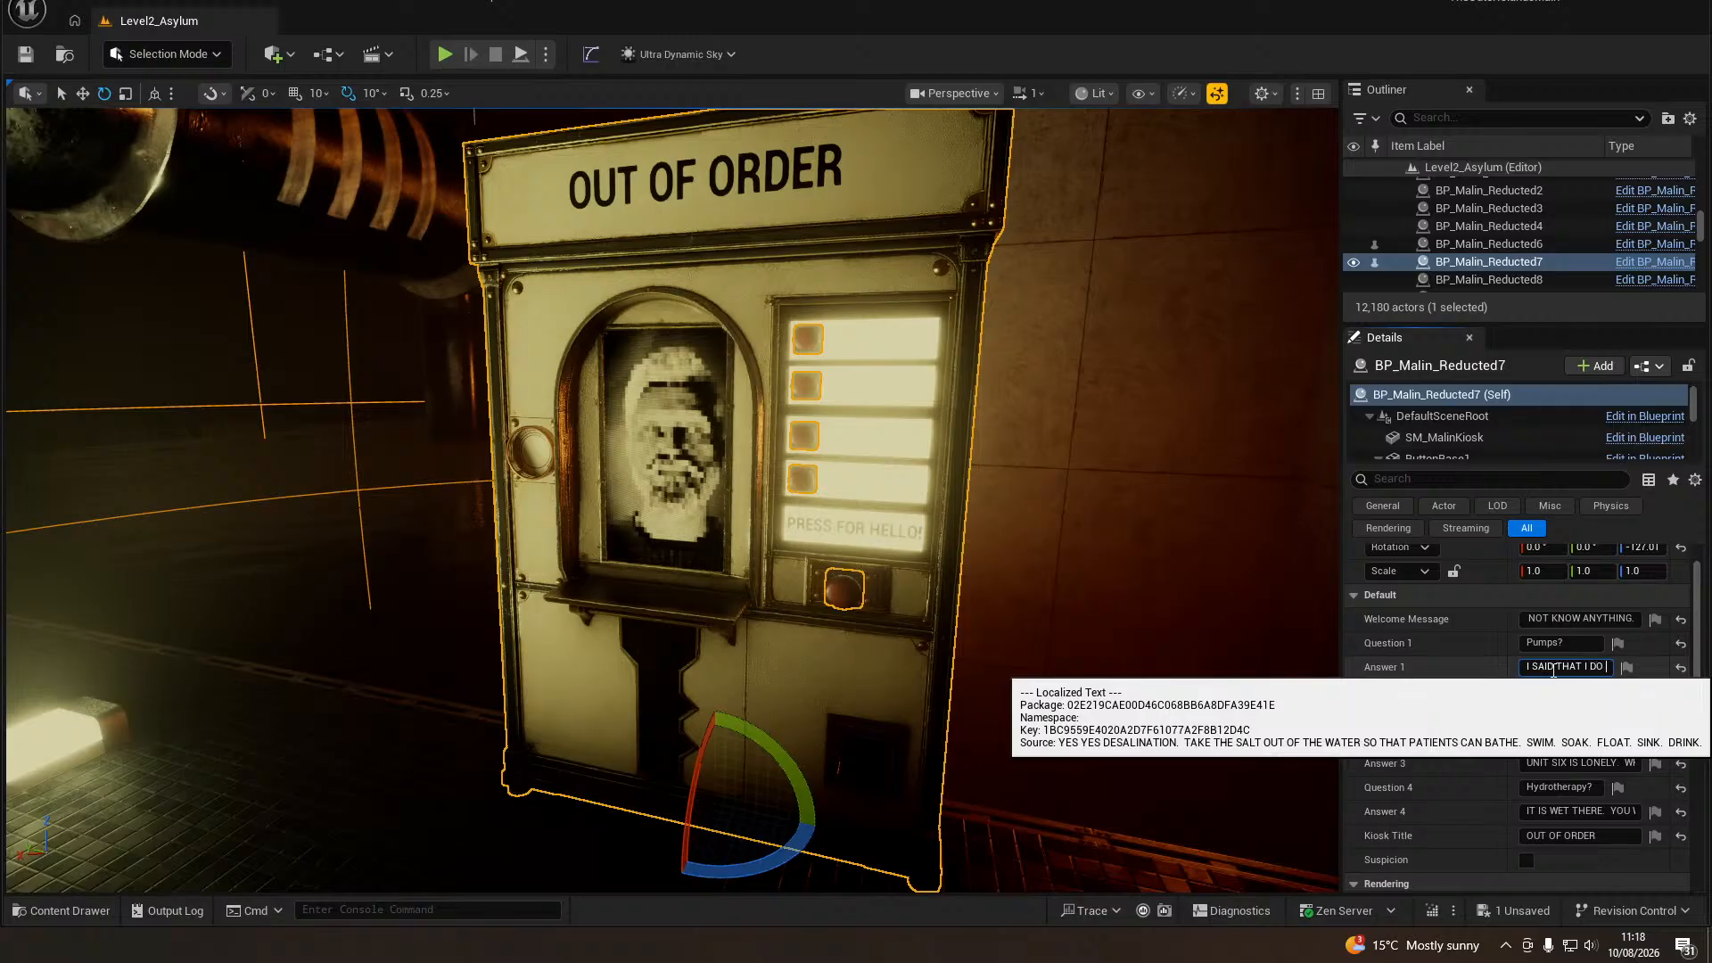
{"action": "type", "text": "NOT KNOW ANYHTN"}
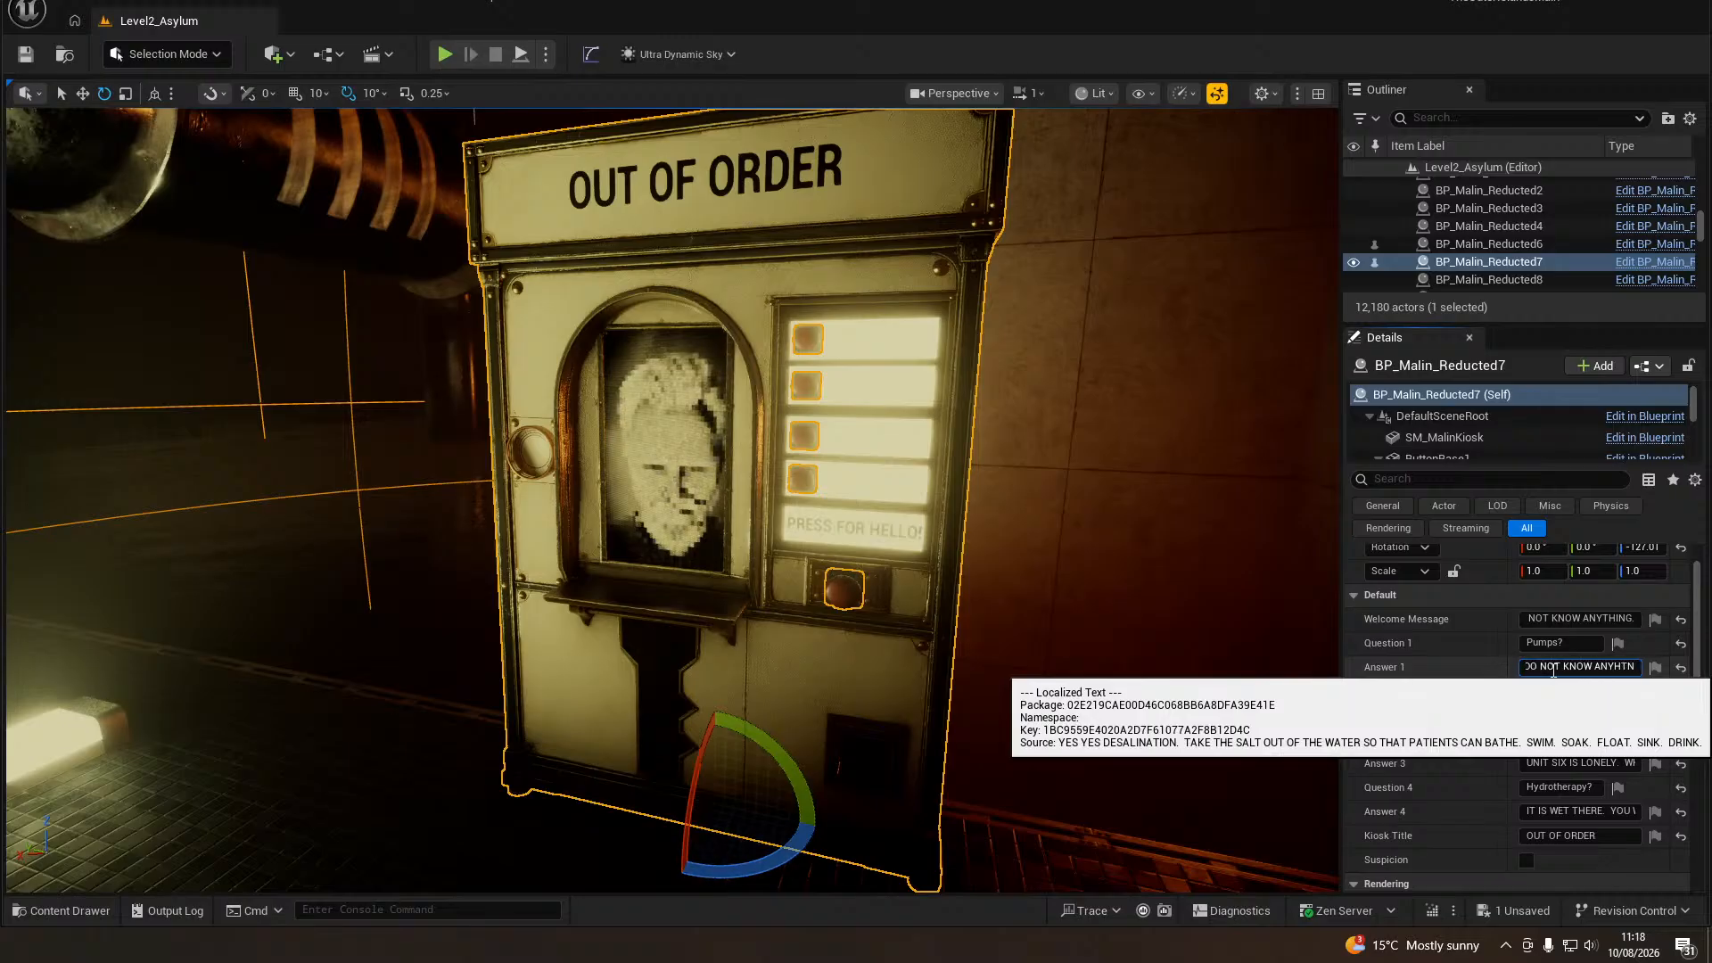
{"action": "key", "text": "BackSpace"}
{"action": "type", "text": "HING"}
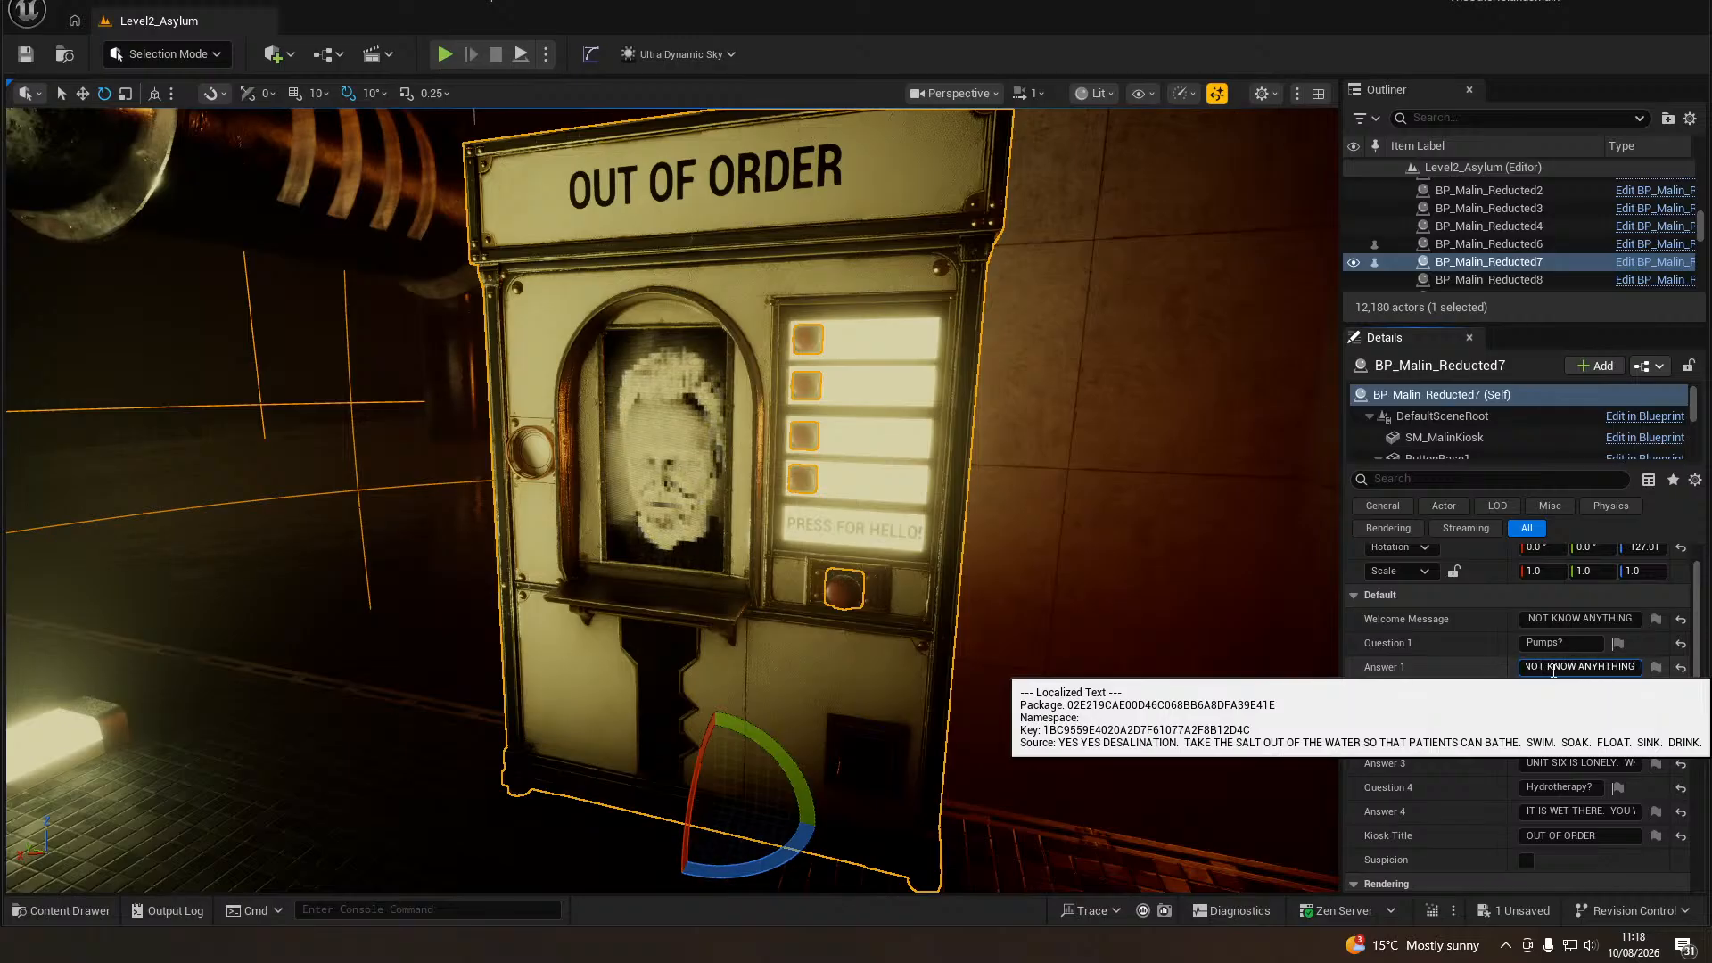
{"action": "key", "text": "BackSpace"}
{"action": "key", "text": "BackSpace"}
{"action": "key", "text": "BackSpace"}
{"action": "key", "text": "BackSpace"}
{"action": "key", "text": "BackSpace"}
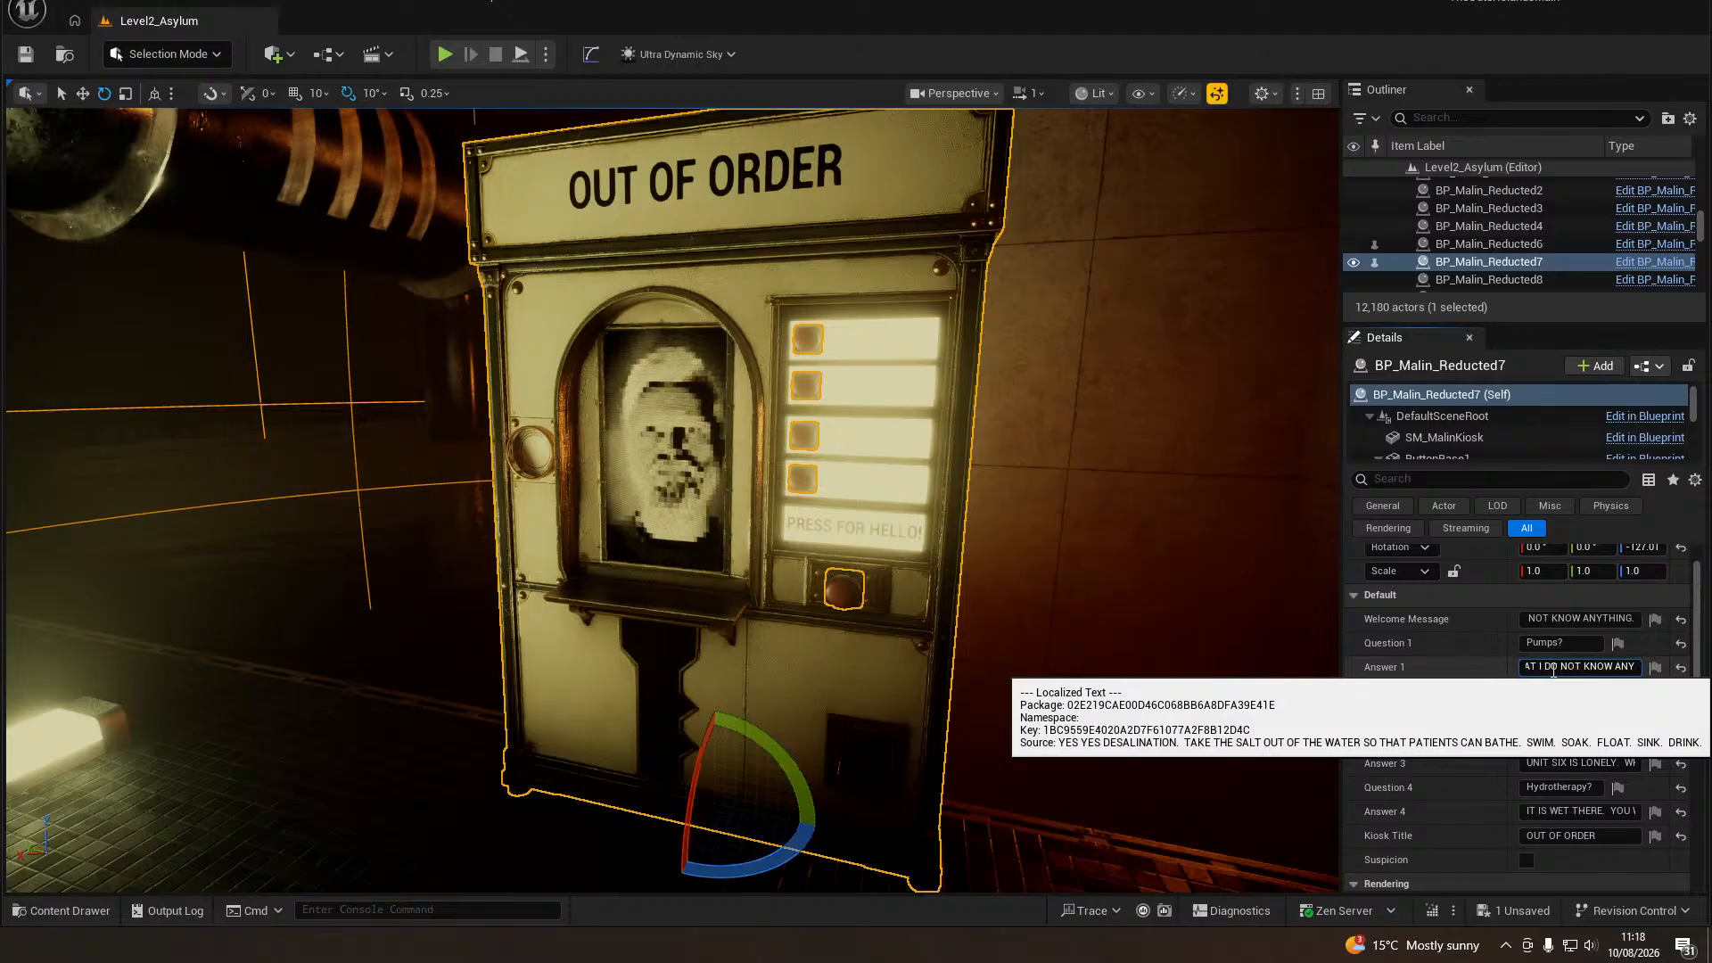
{"action": "type", "text": "THING."}
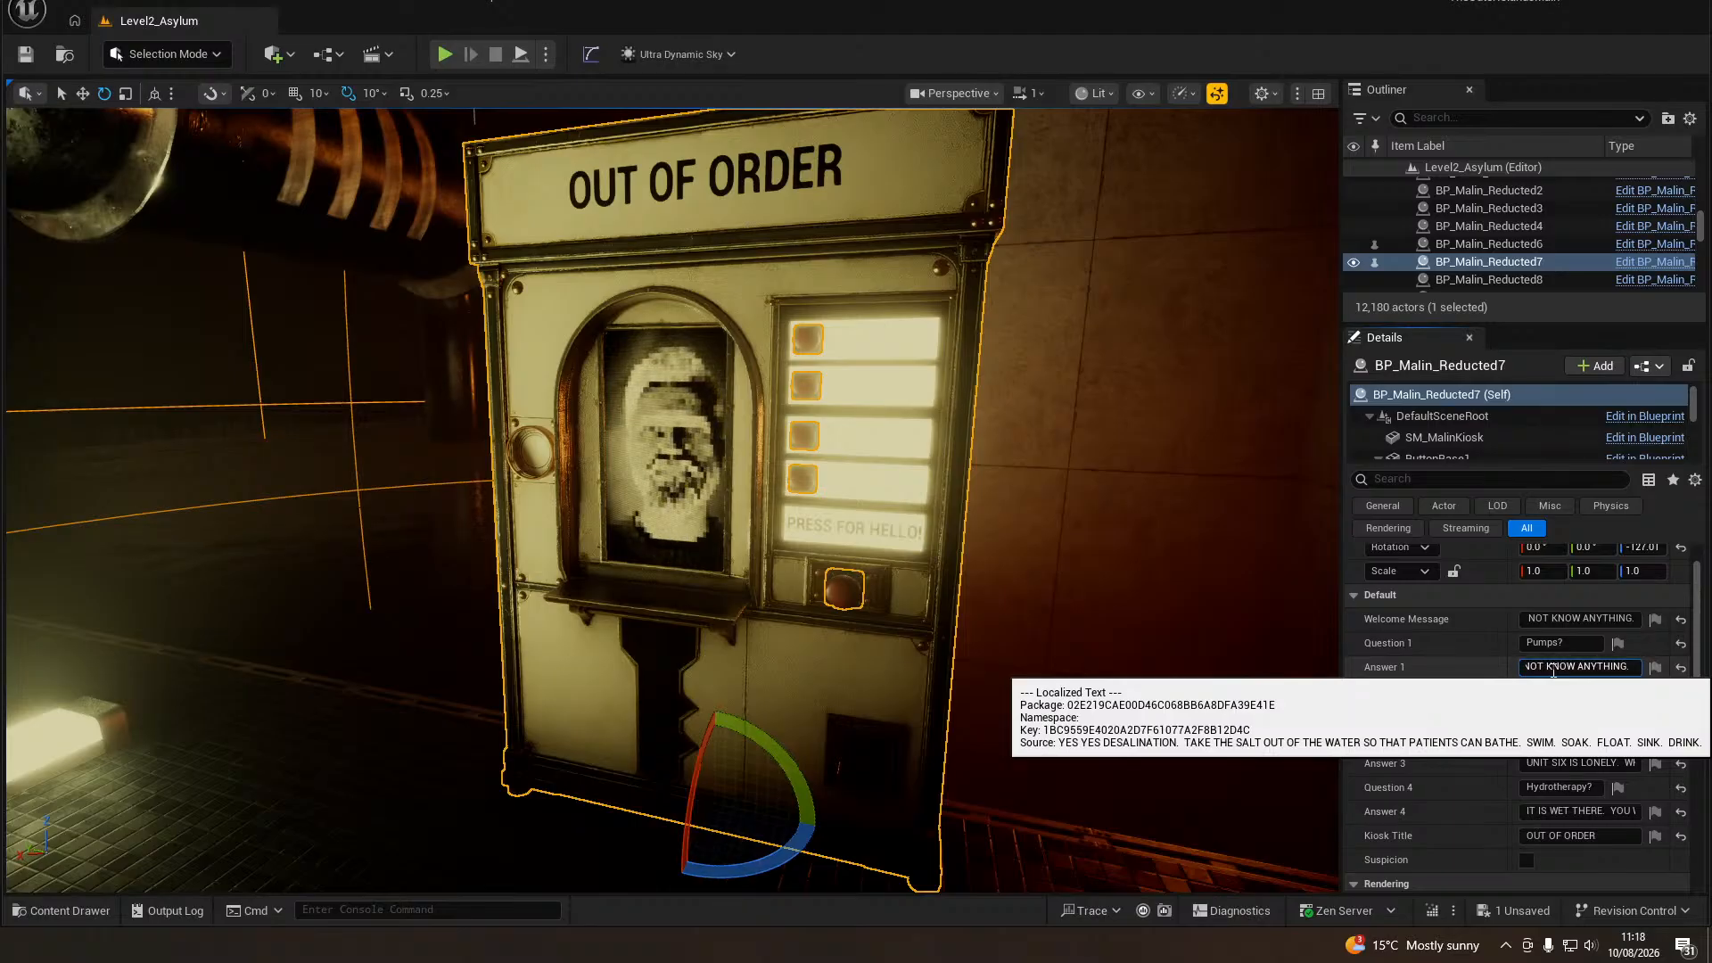
{"action": "type", "text": "  T"}
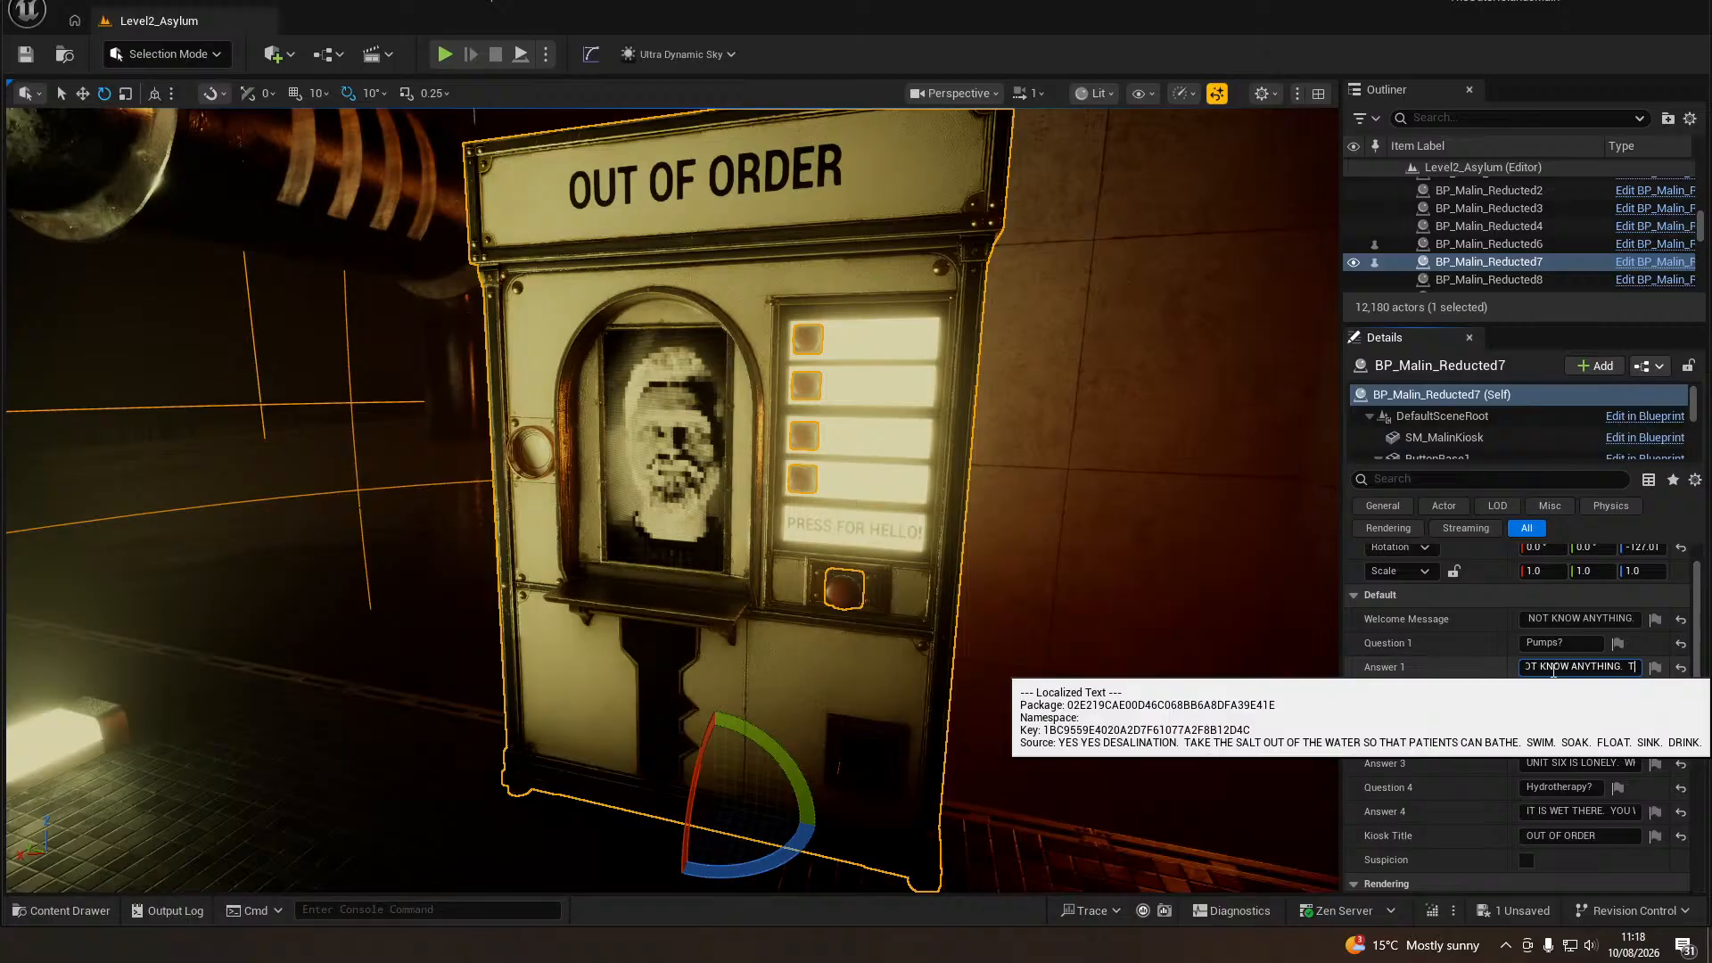
{"action": "key", "text": "BackSpace"}
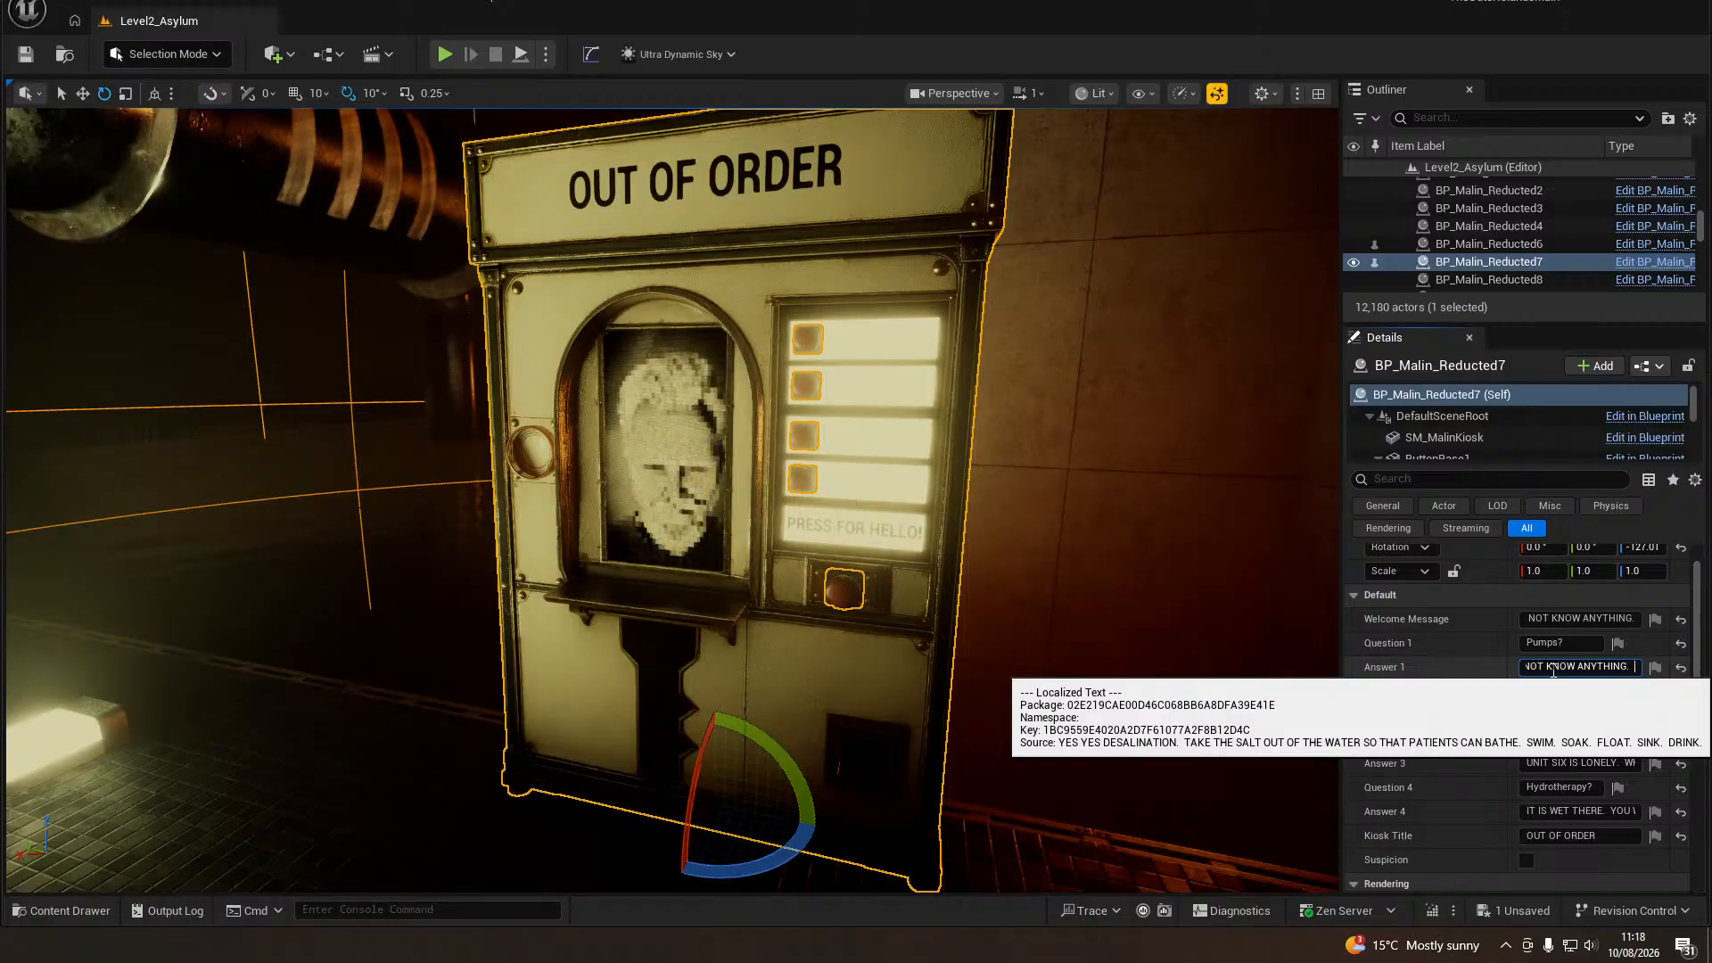
{"action": "type", "text": "I DO"}
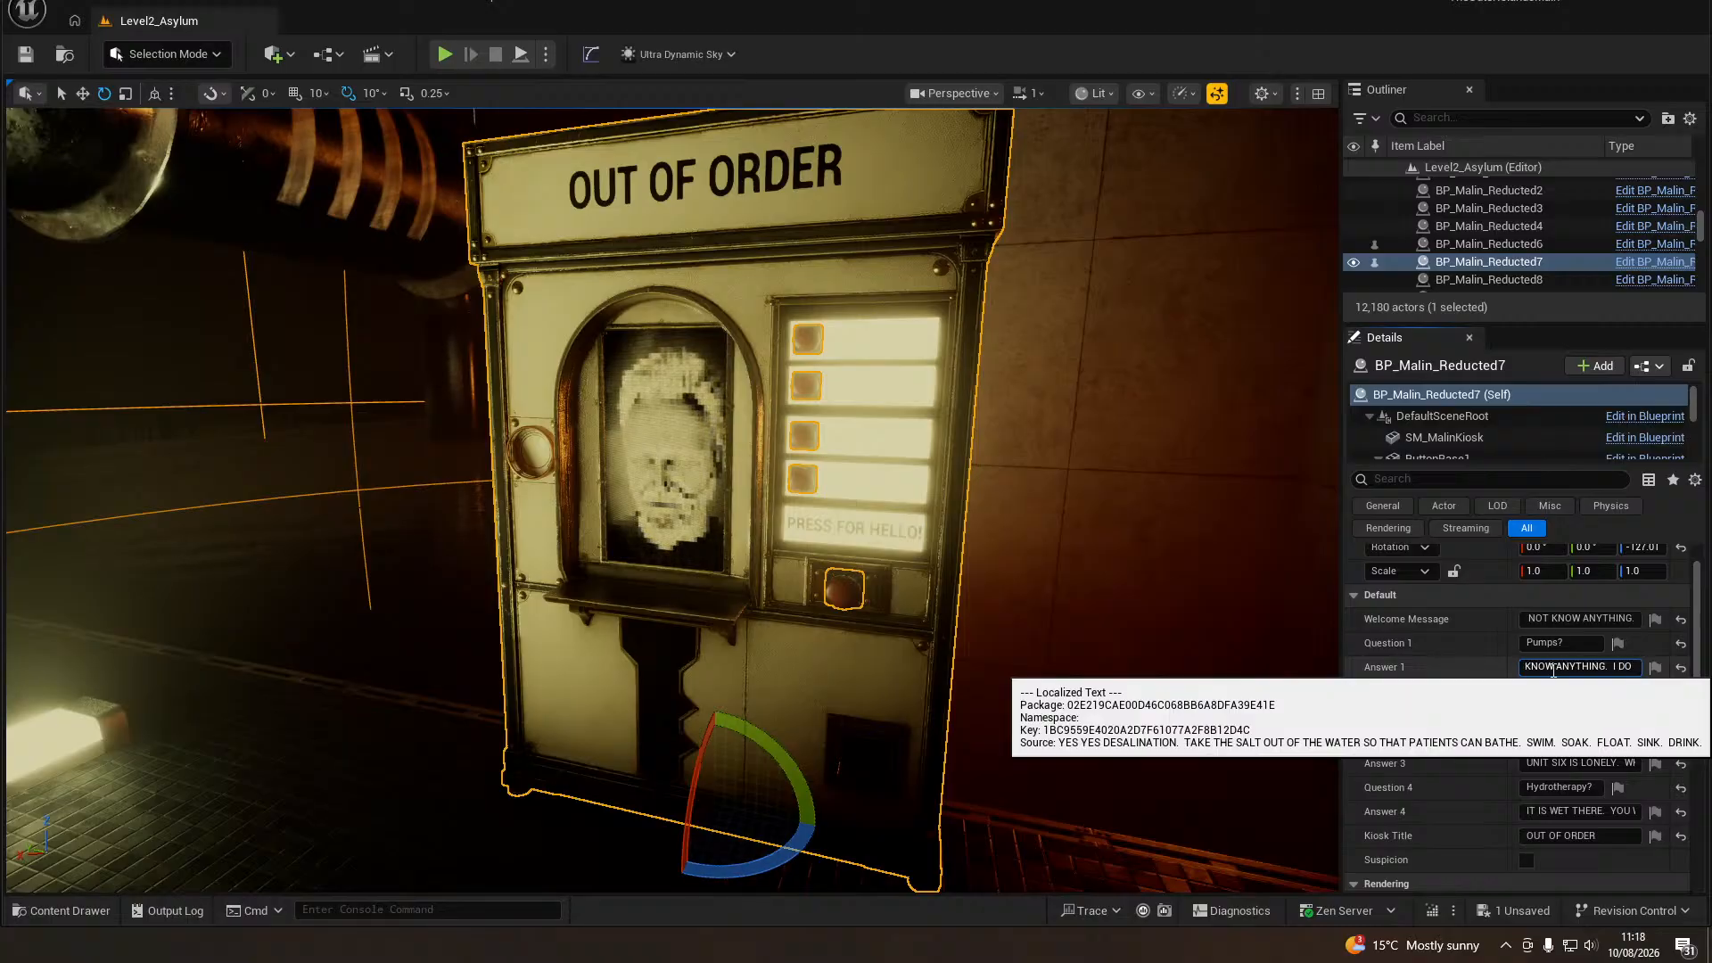
{"action": "type", "text": " NOT KNOW IF THA"}
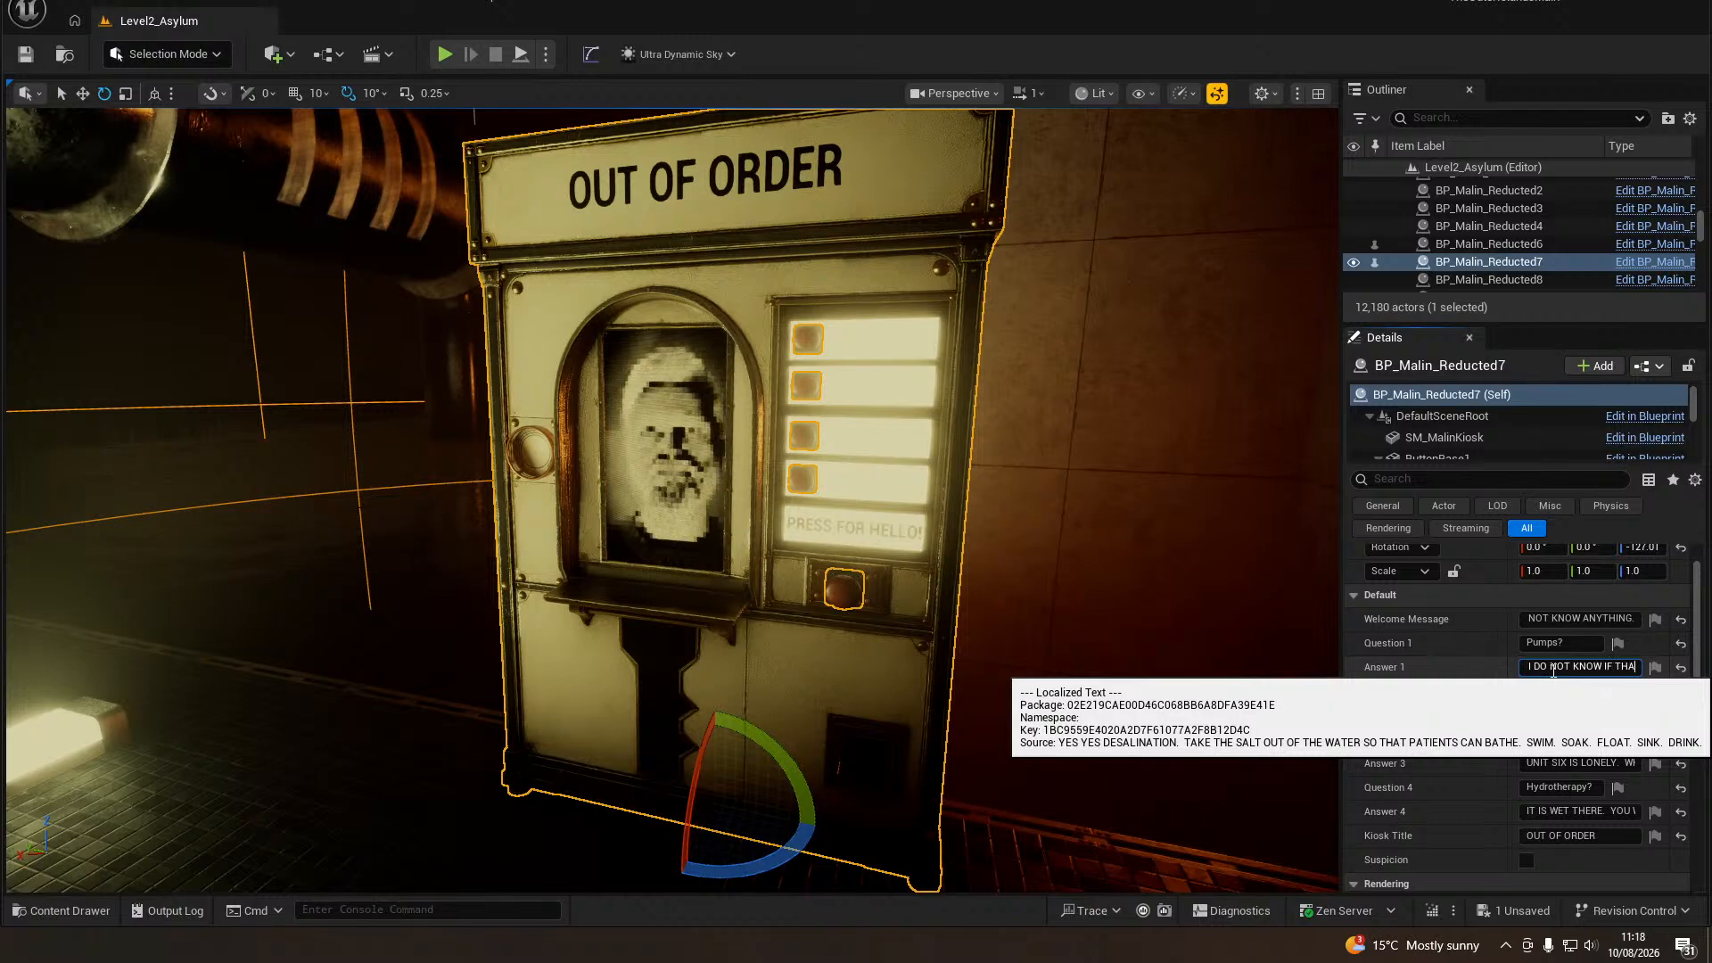
{"action": "type", "text": "T LEVER TURNS ON TH"}
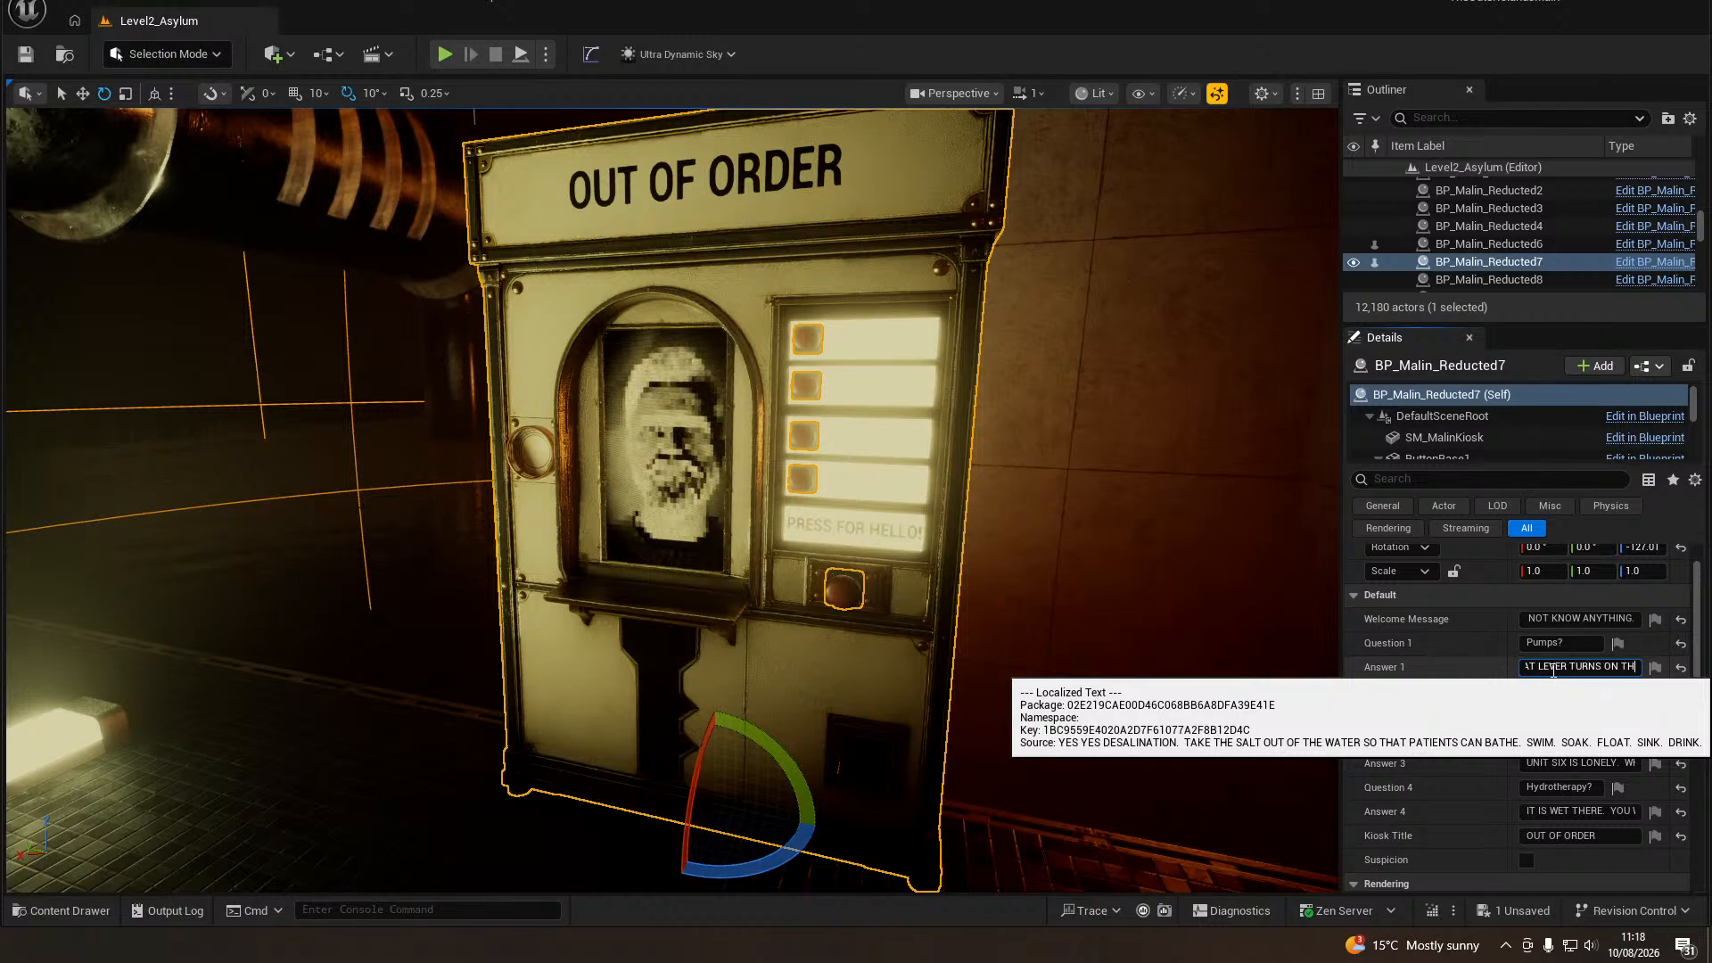
{"action": "type", "text": "E PUMPS."}
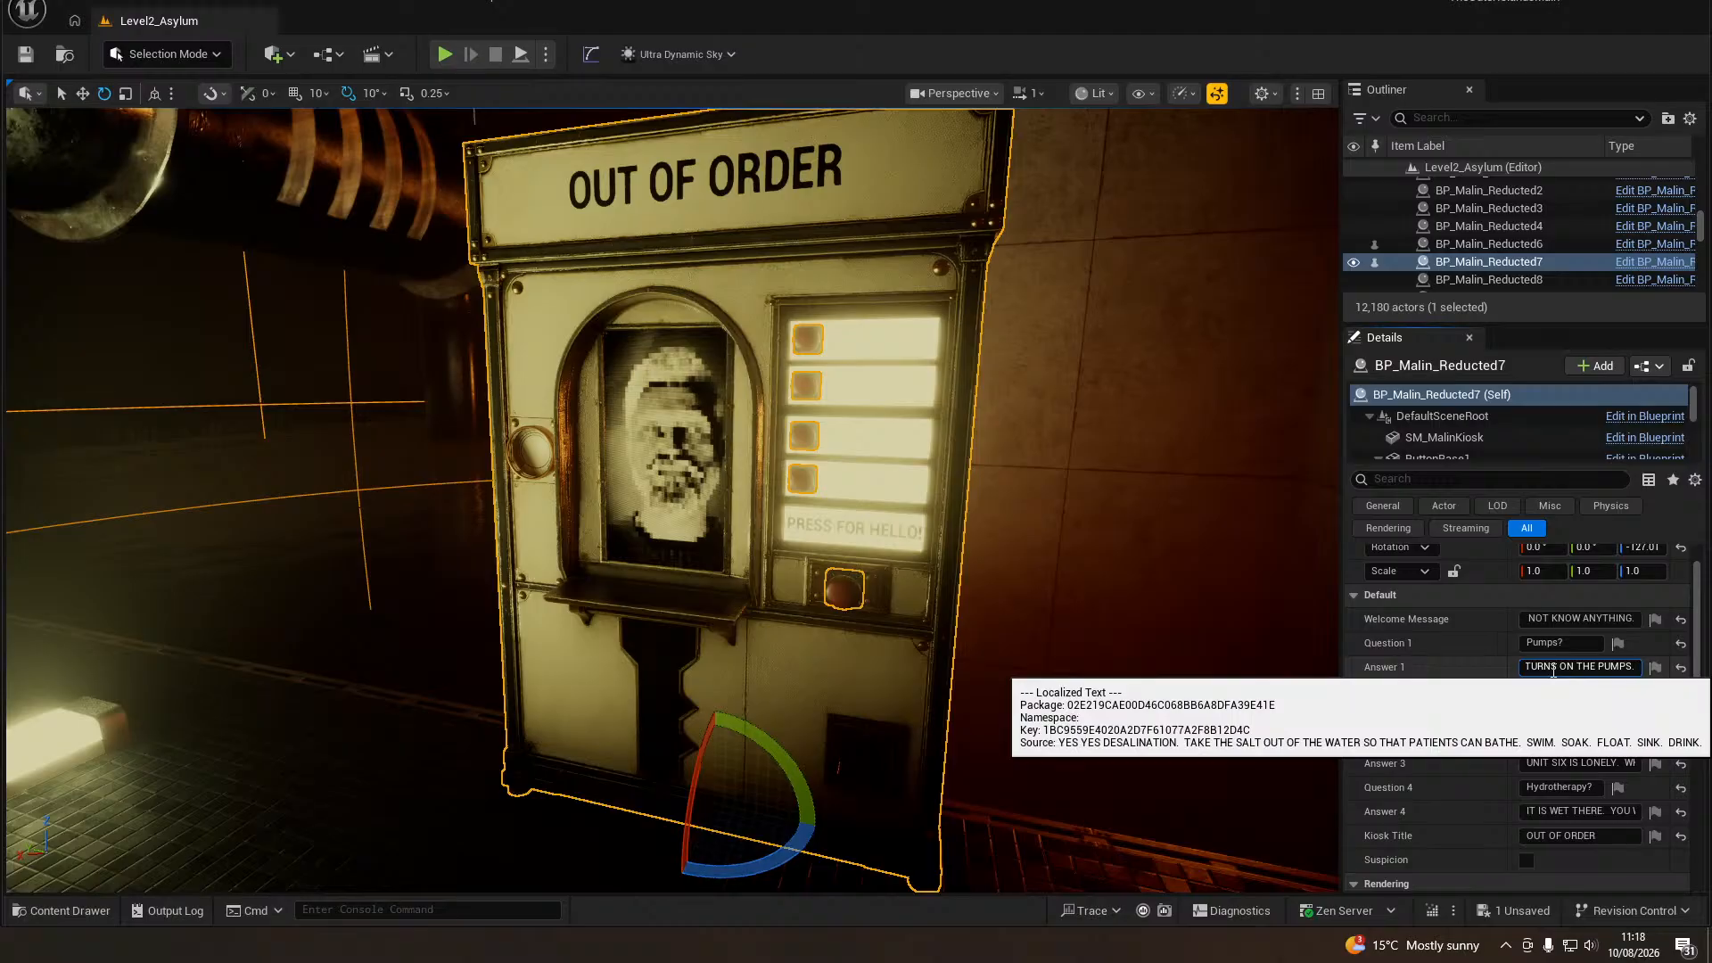
{"action": "key", "text": "Return"}
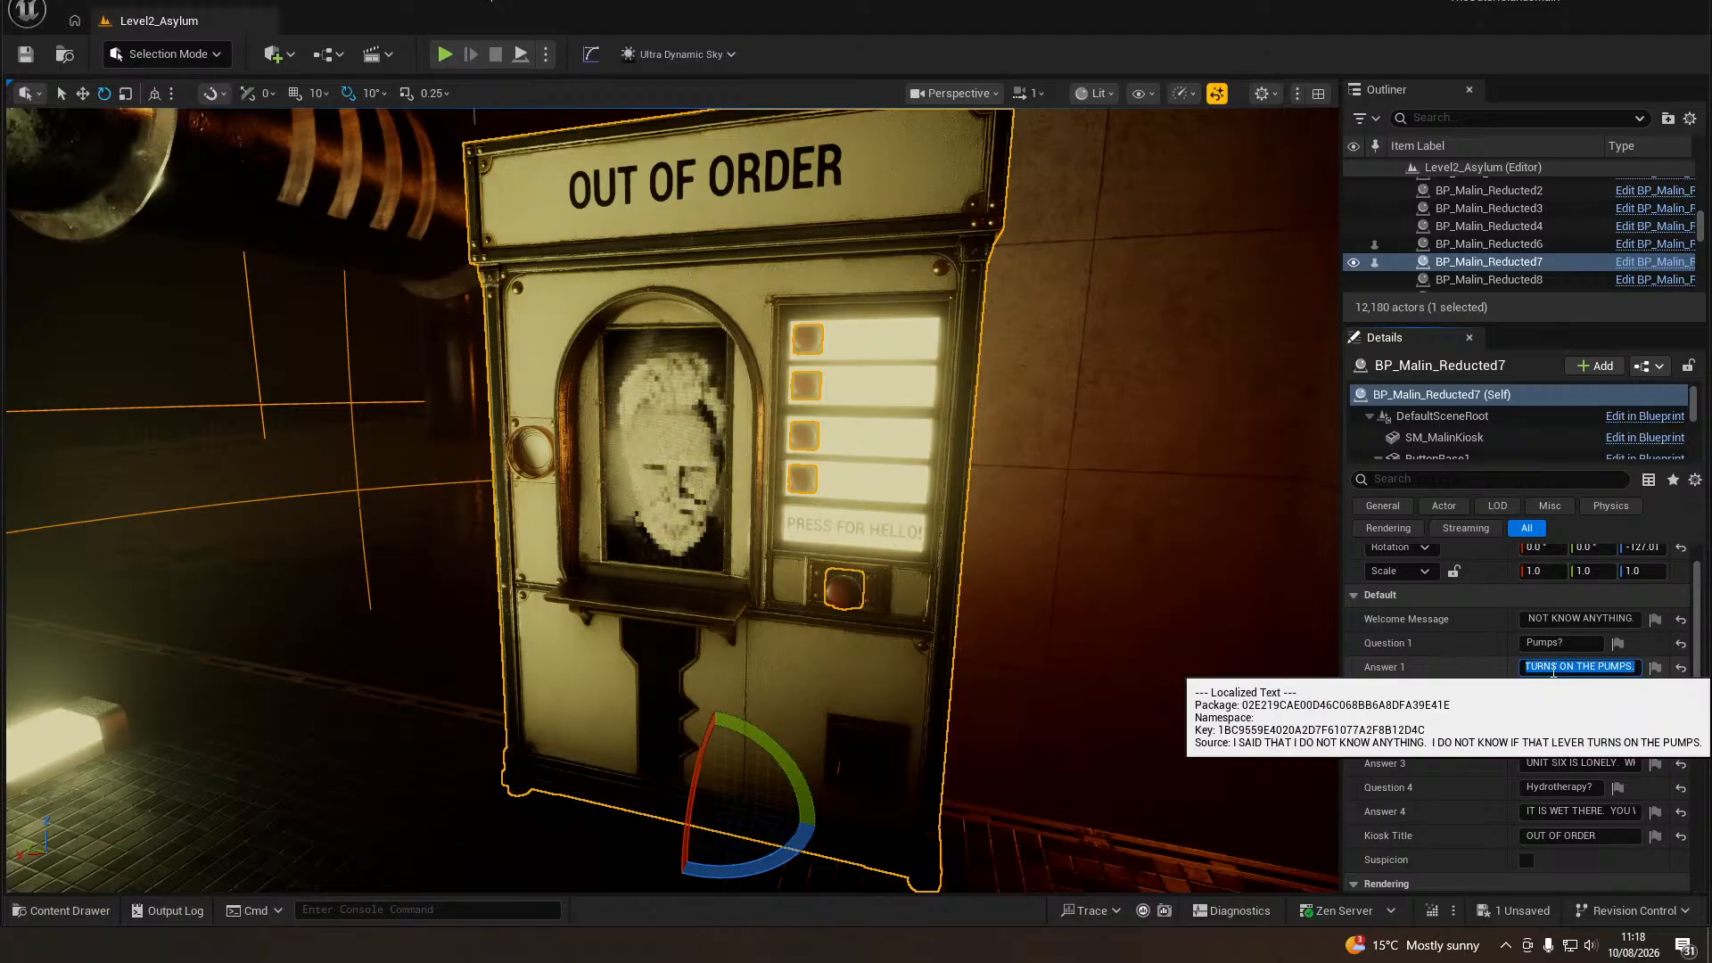
Set the kiosk's second question to "Huge spheres?".
{"action": "left_click", "coordinate": [1582, 692]}
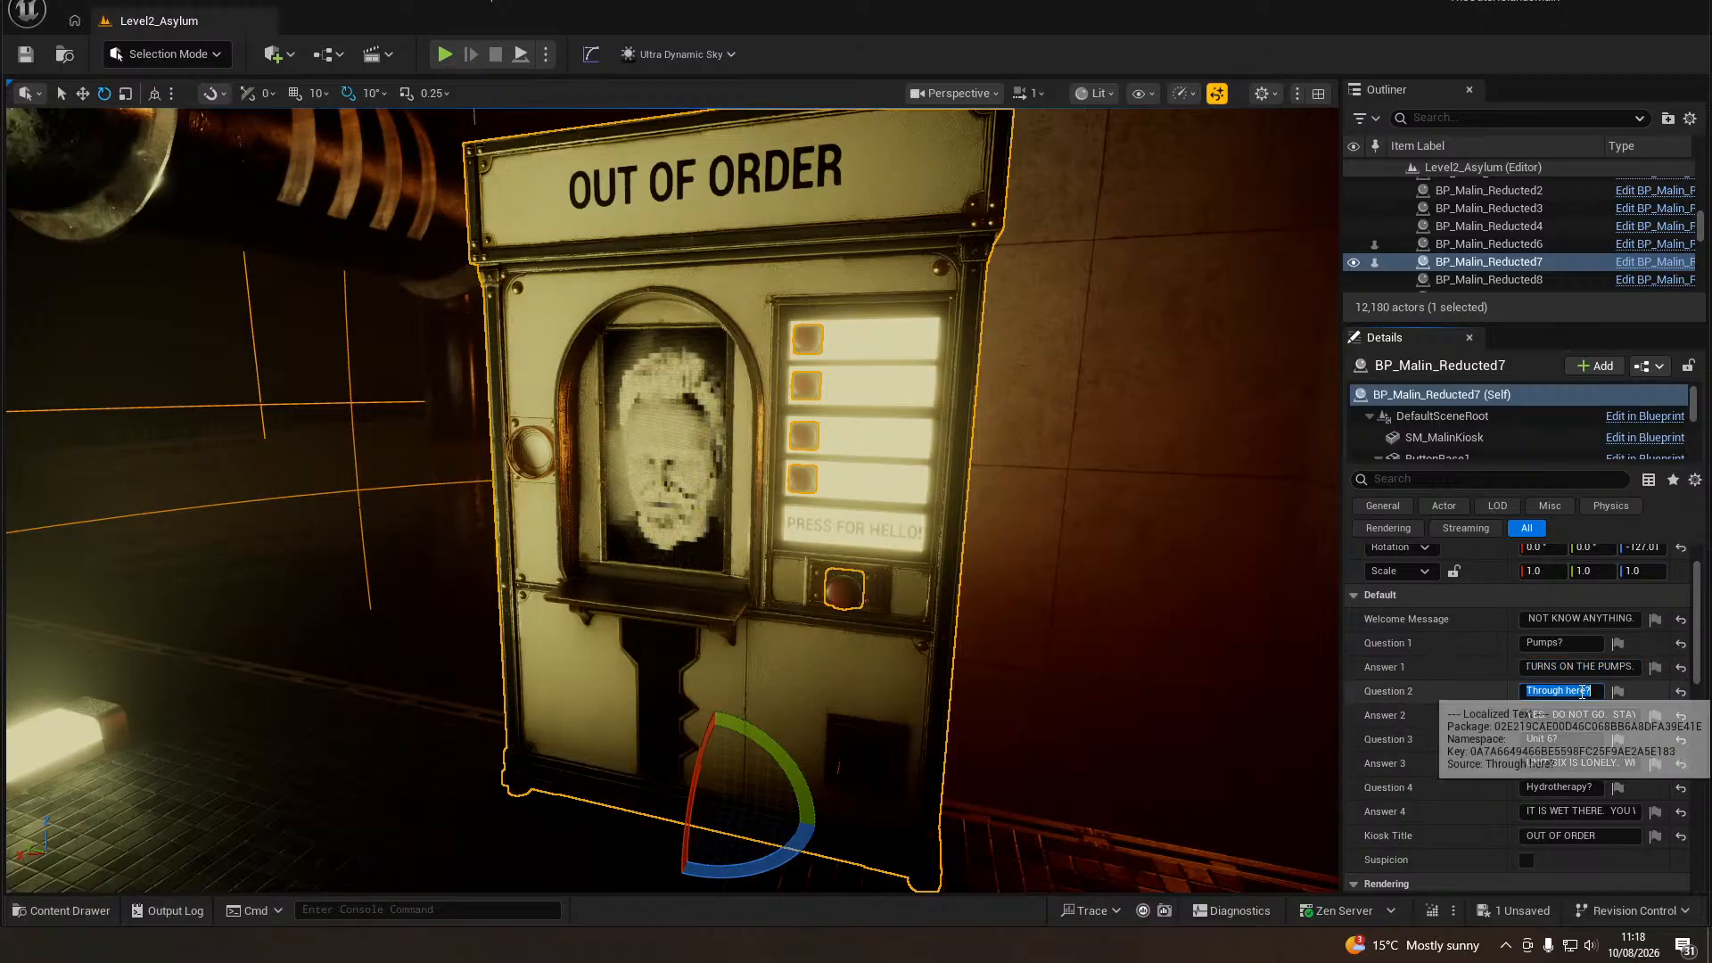
{"action": "type", "text": "Huge"}
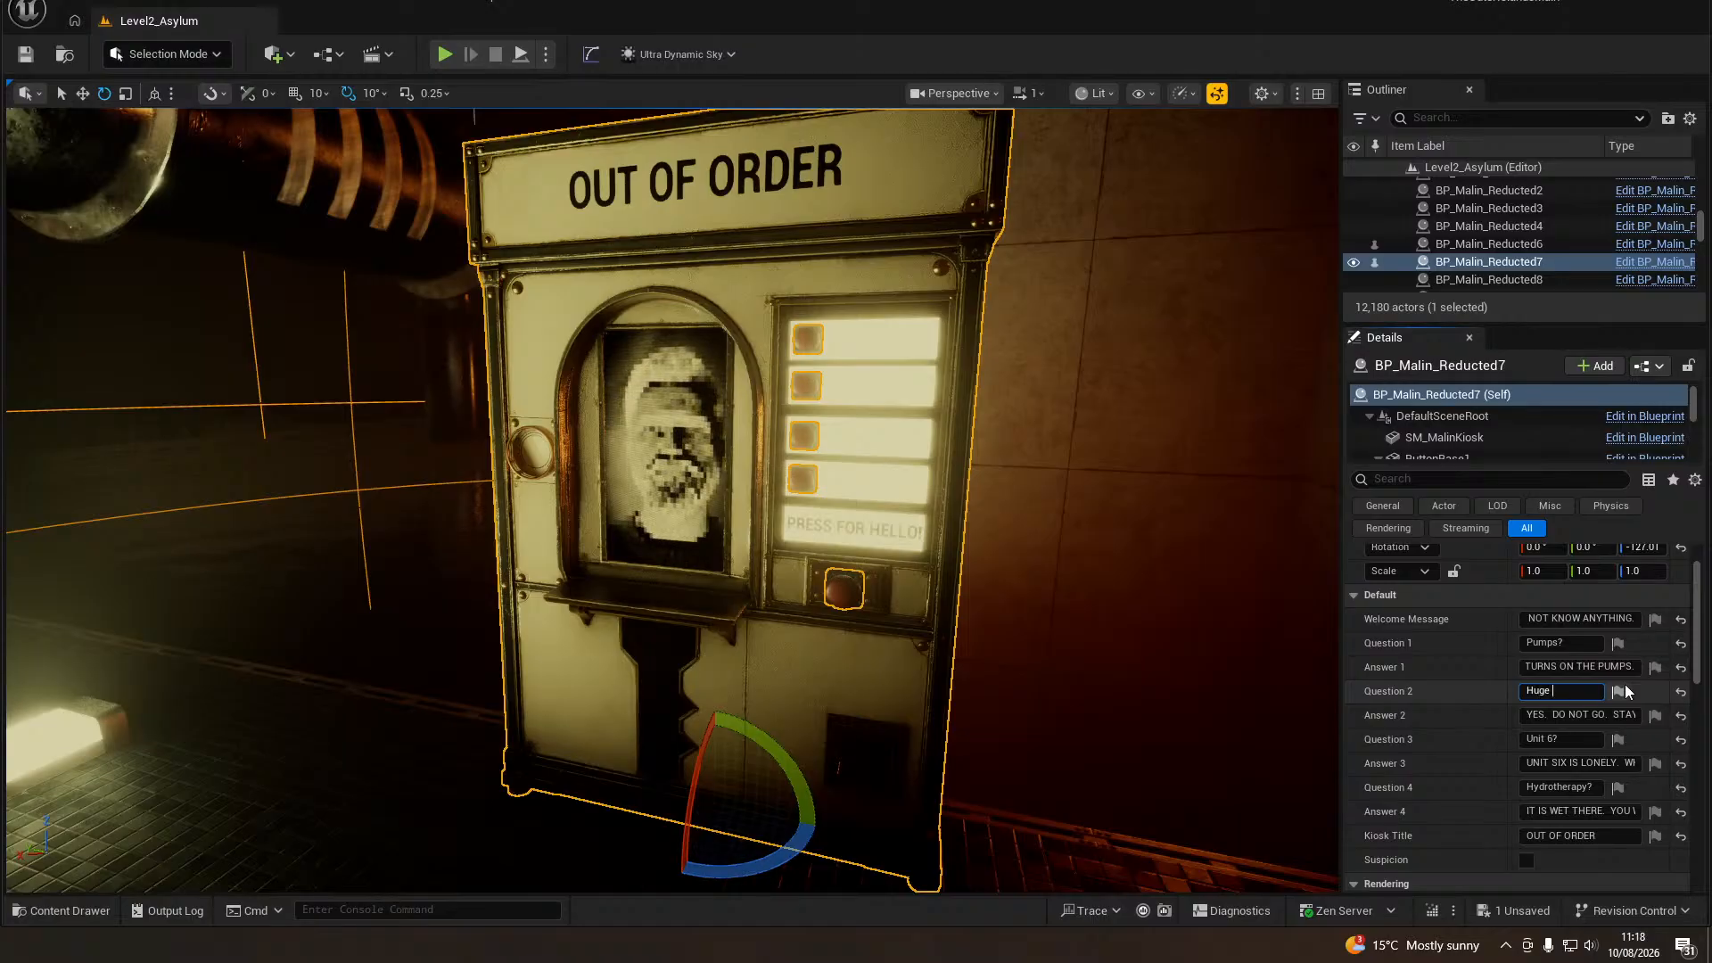
{"action": "type", "text": "r spheres?"}
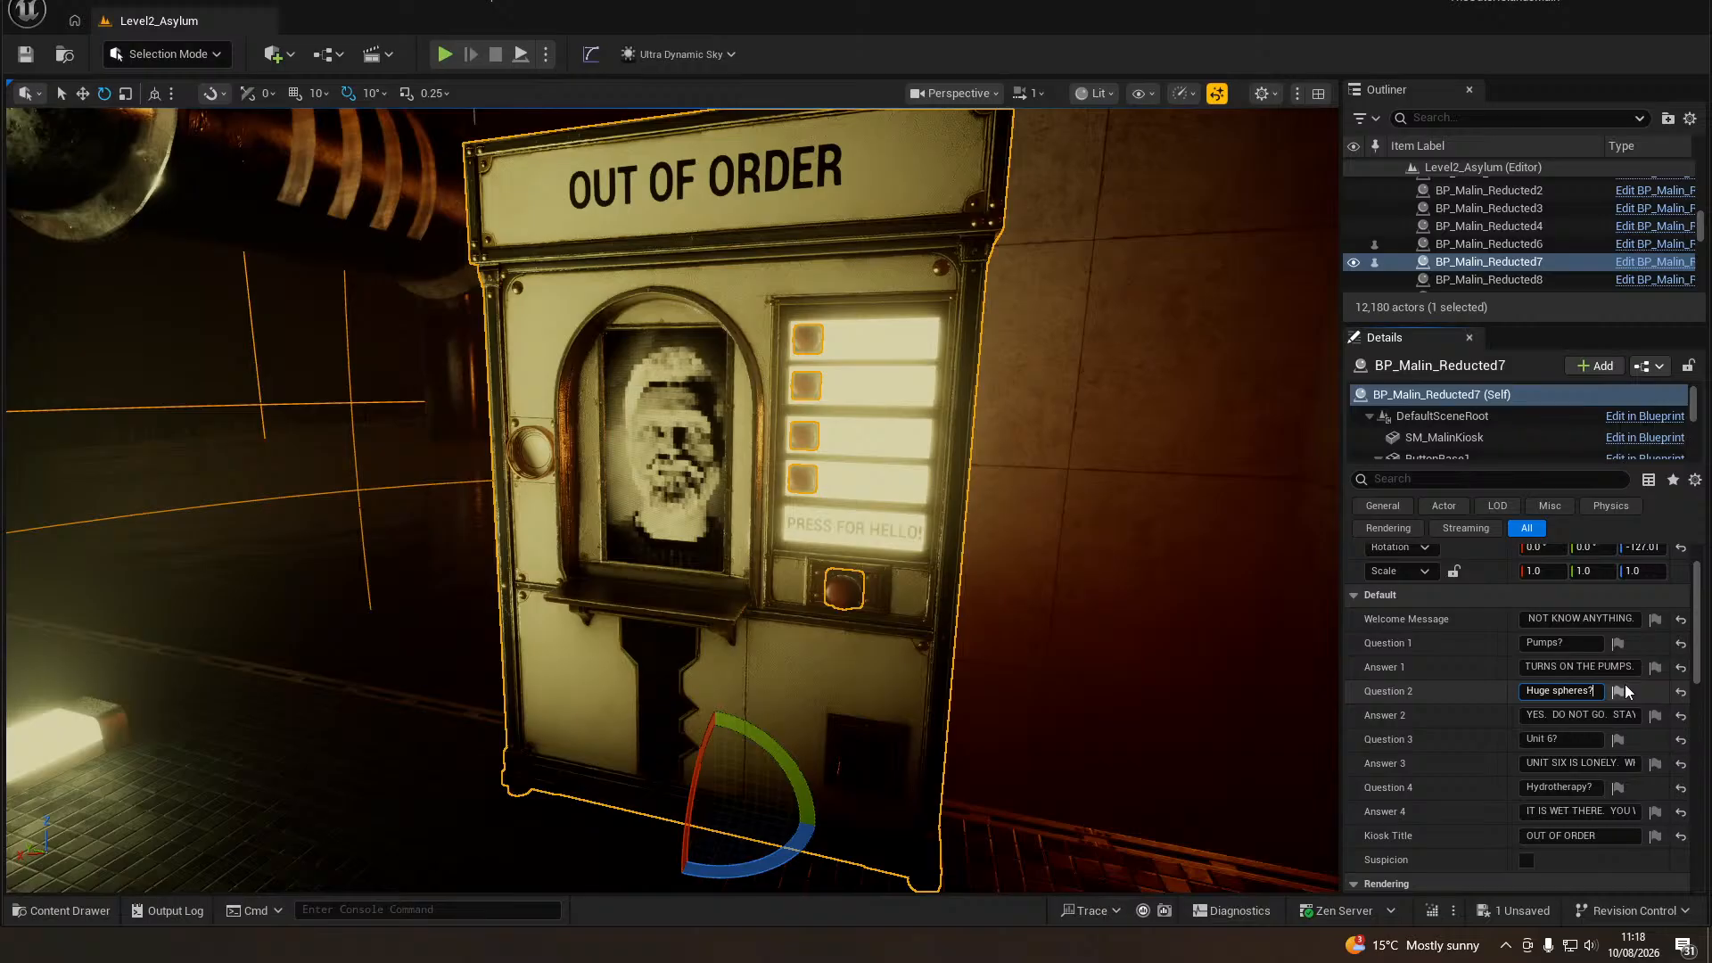
Set the kiosk's answer 2 to "WHICH PART OF BEING OUT OF ORDER CONFUSES YOU DETECTIVE SHEPHERD.".
{"action": "key", "text": "Tab"}
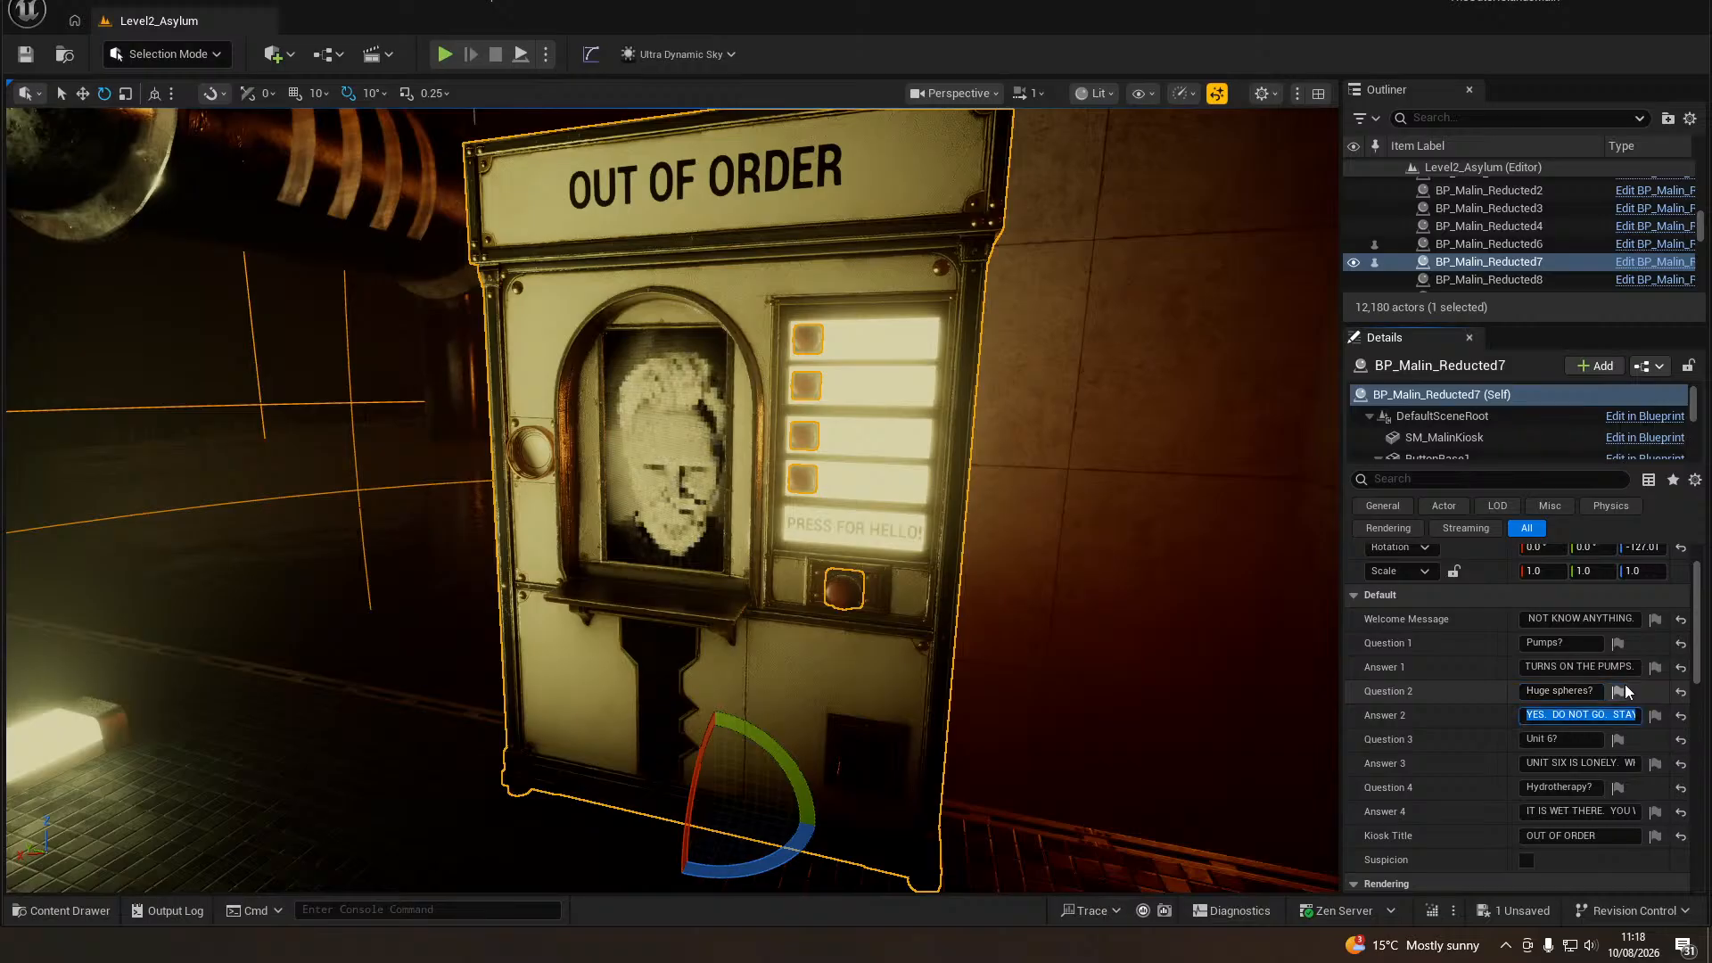
{"action": "type", "text": "WHICH PA"}
{"action": "type", "text": "RT O"}
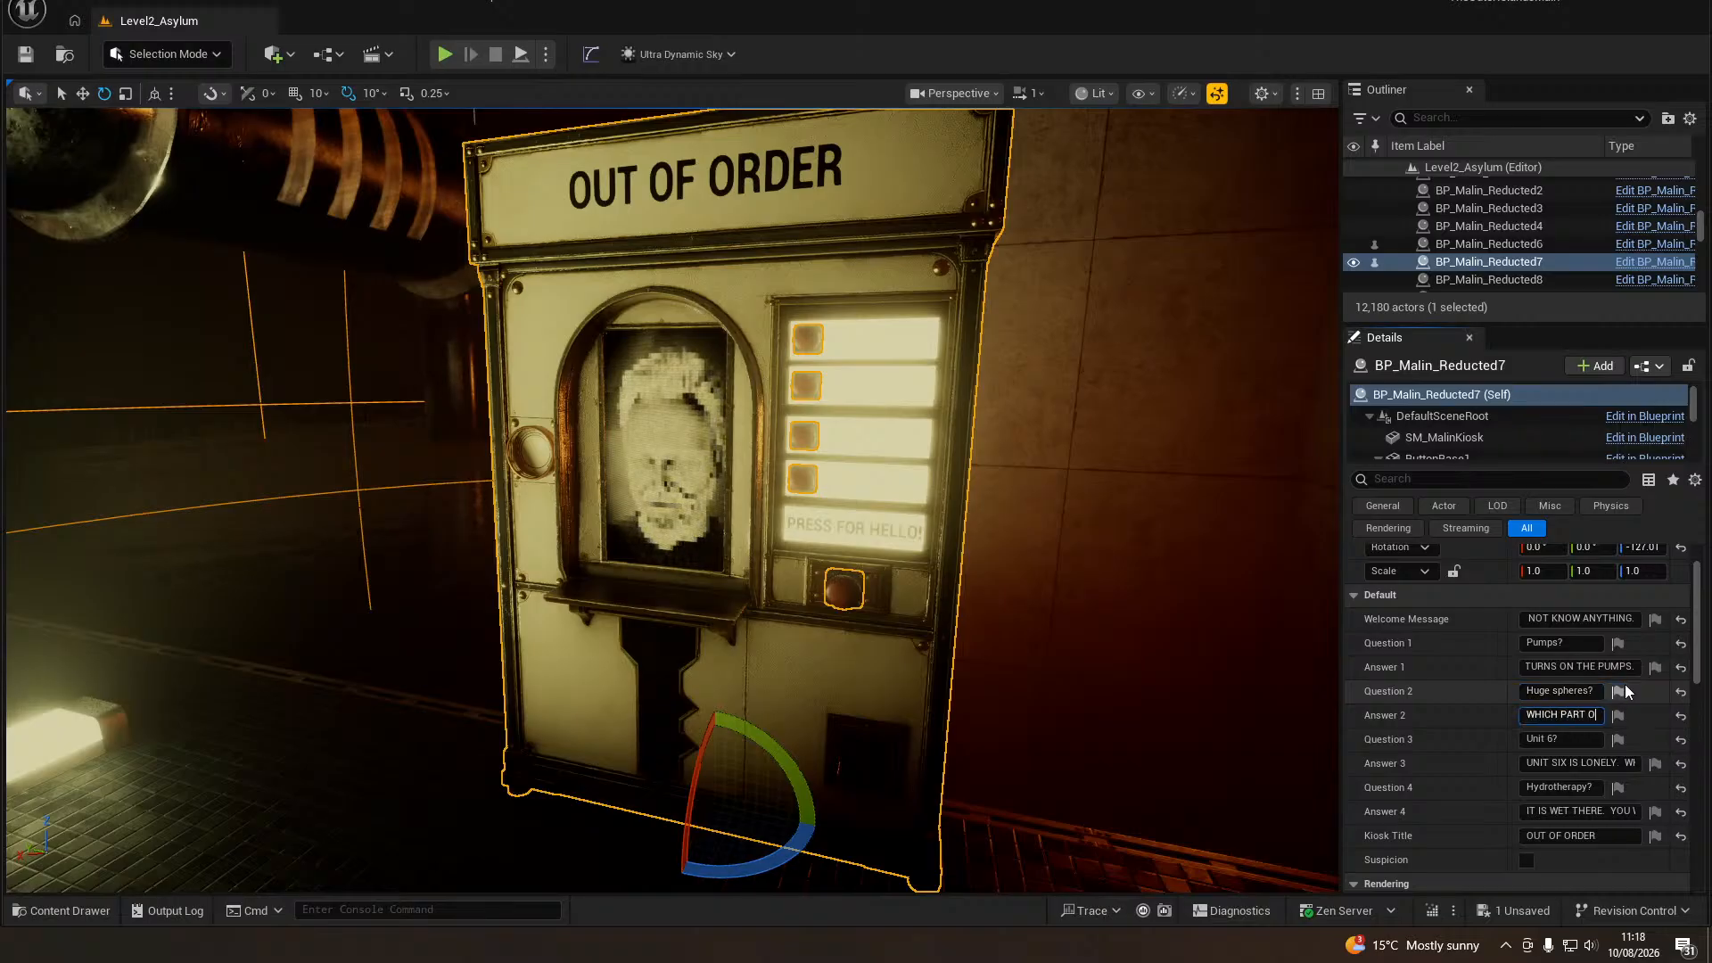
{"action": "type", "text": "F BEING OUT OF ORD"}
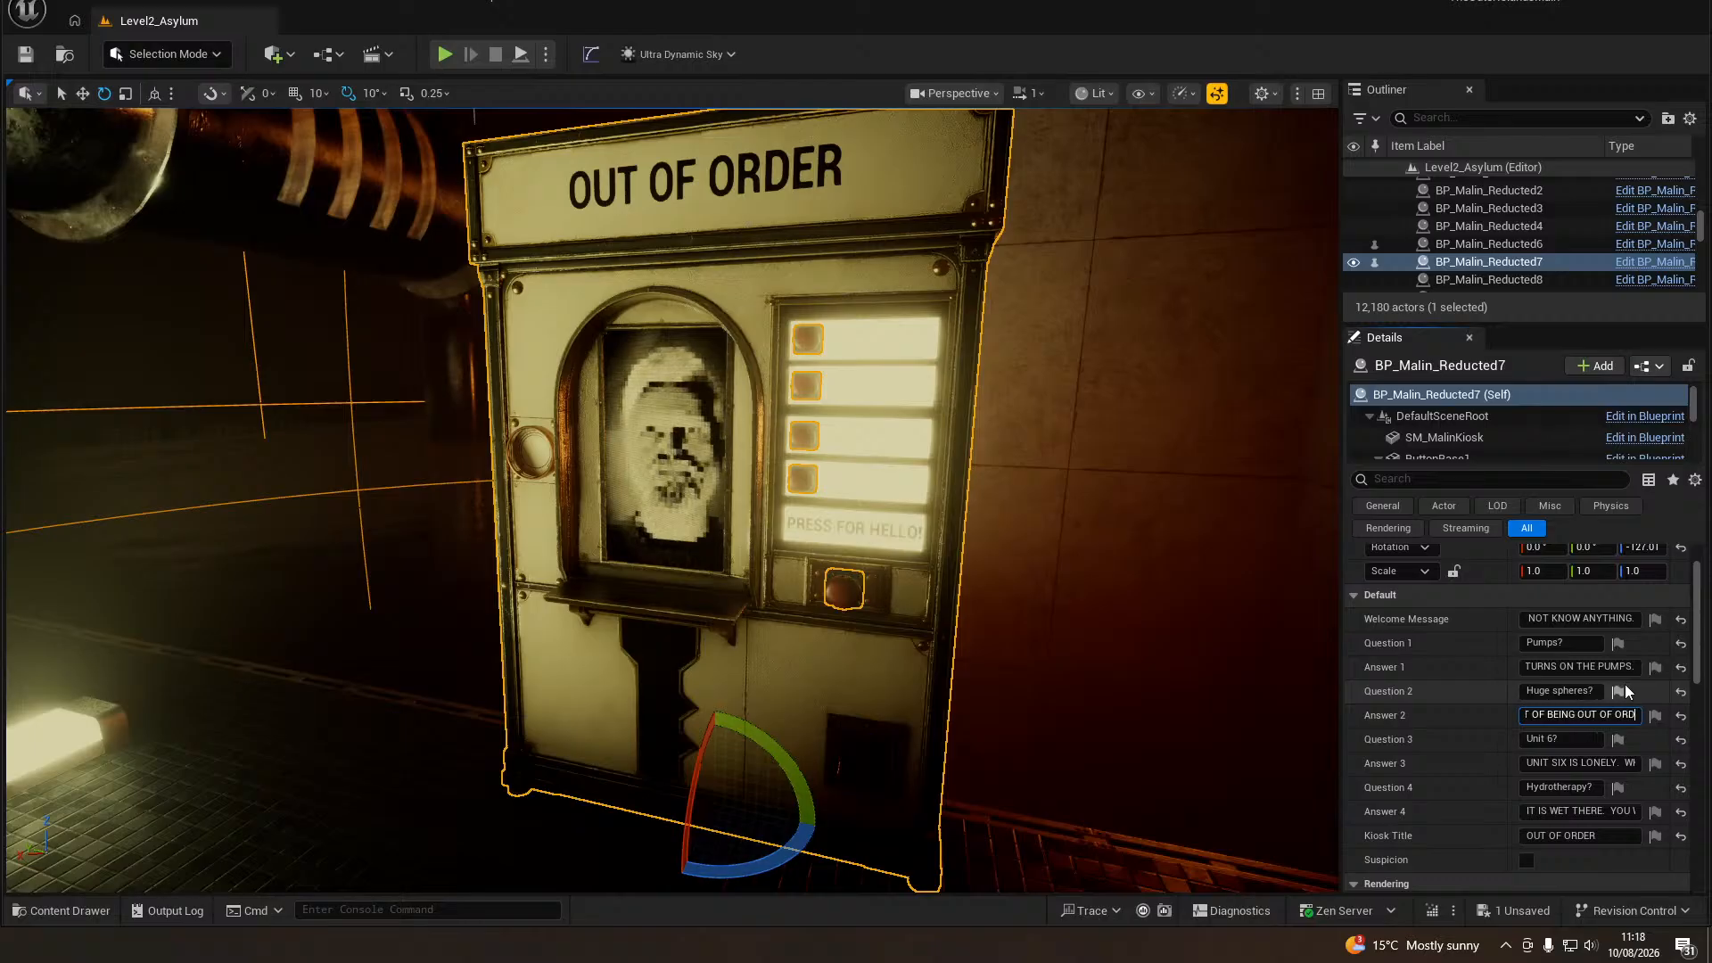
{"action": "type", "text": "ER CONFUSES YOU"}
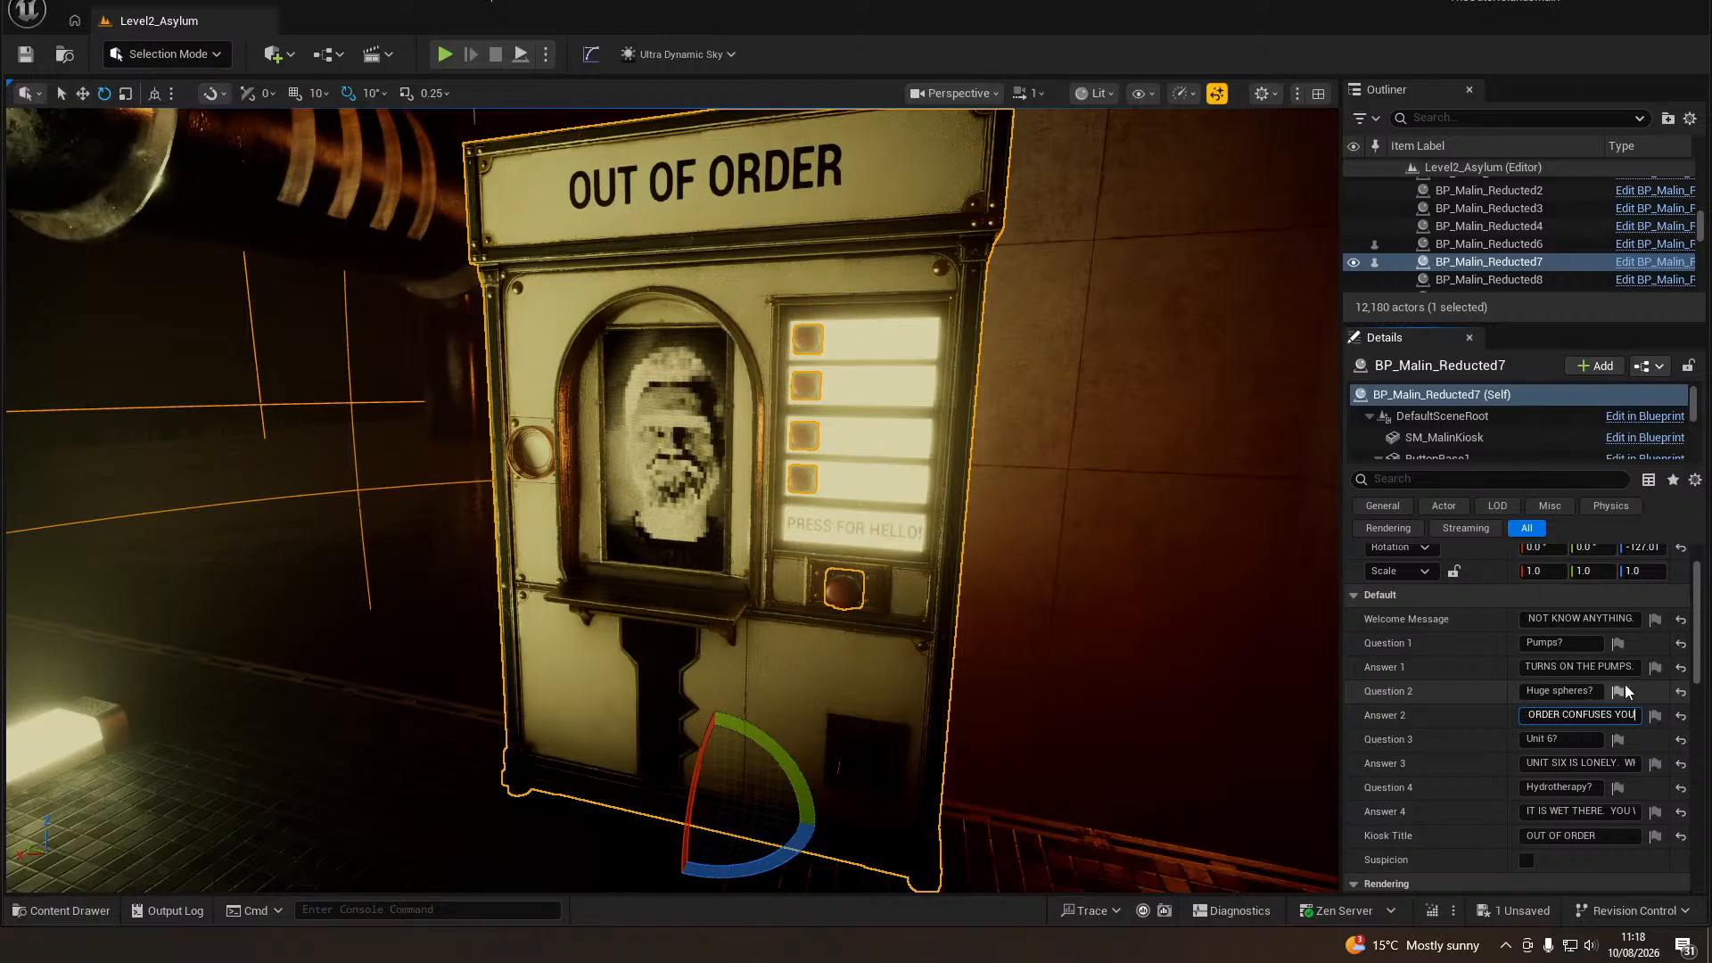
{"action": "type", "text": " DETEC"}
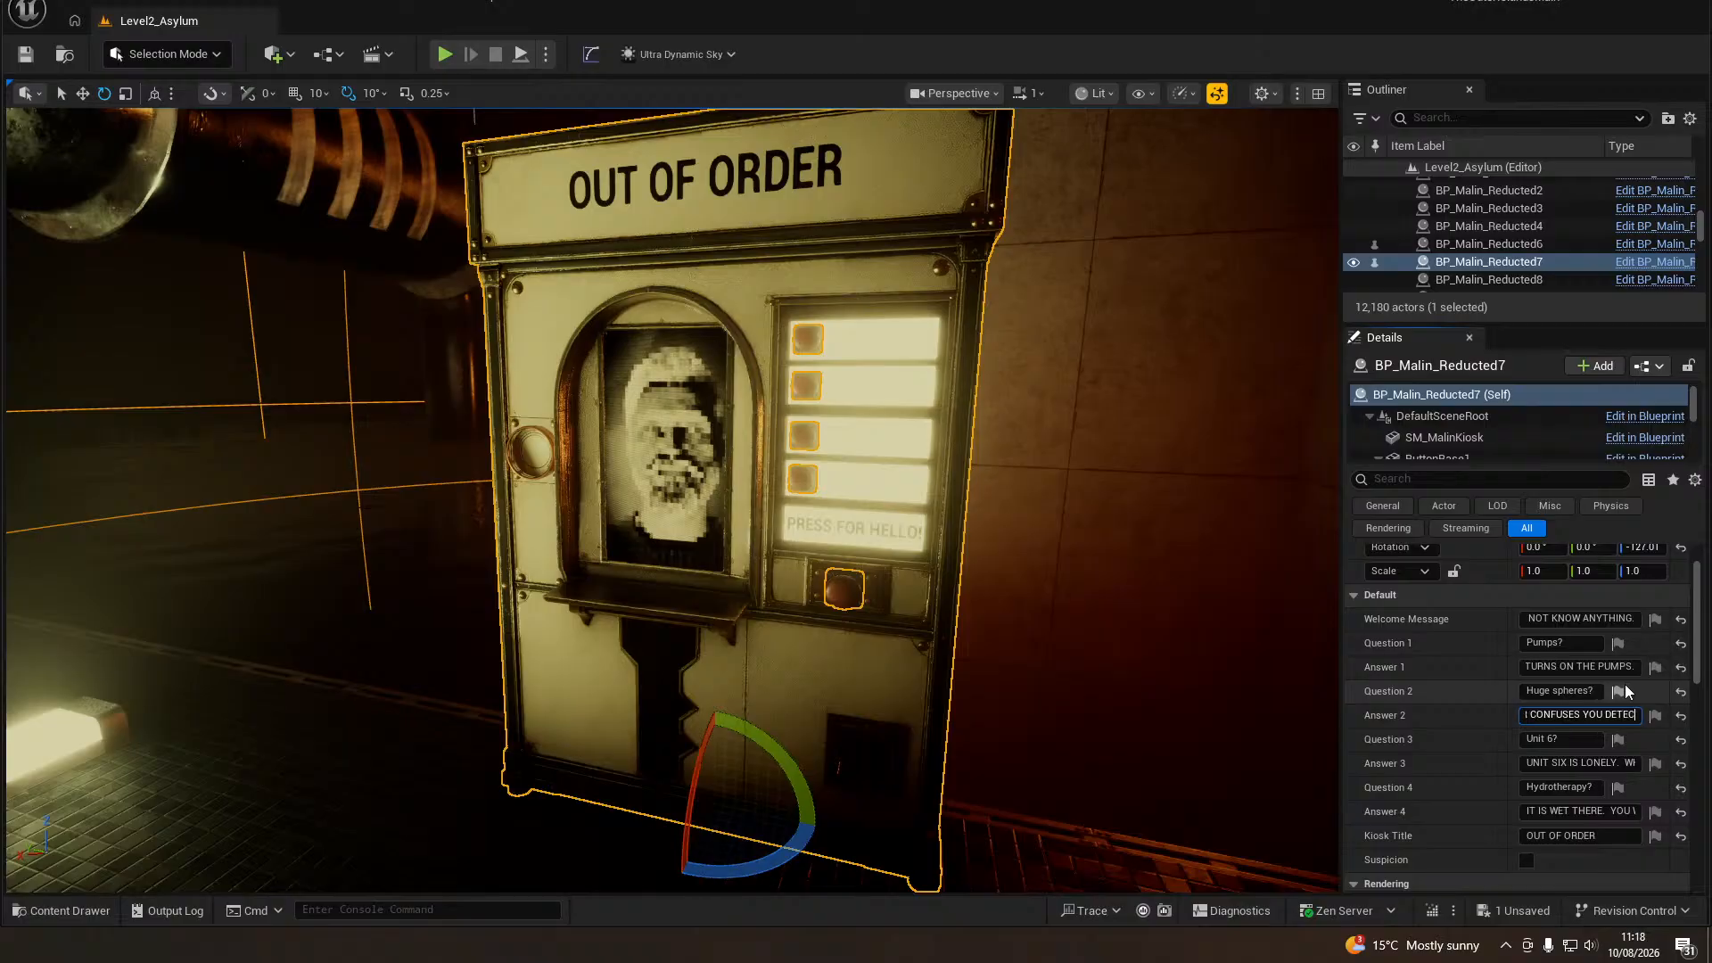
{"action": "type", "text": "TIVE SHEPHERD."}
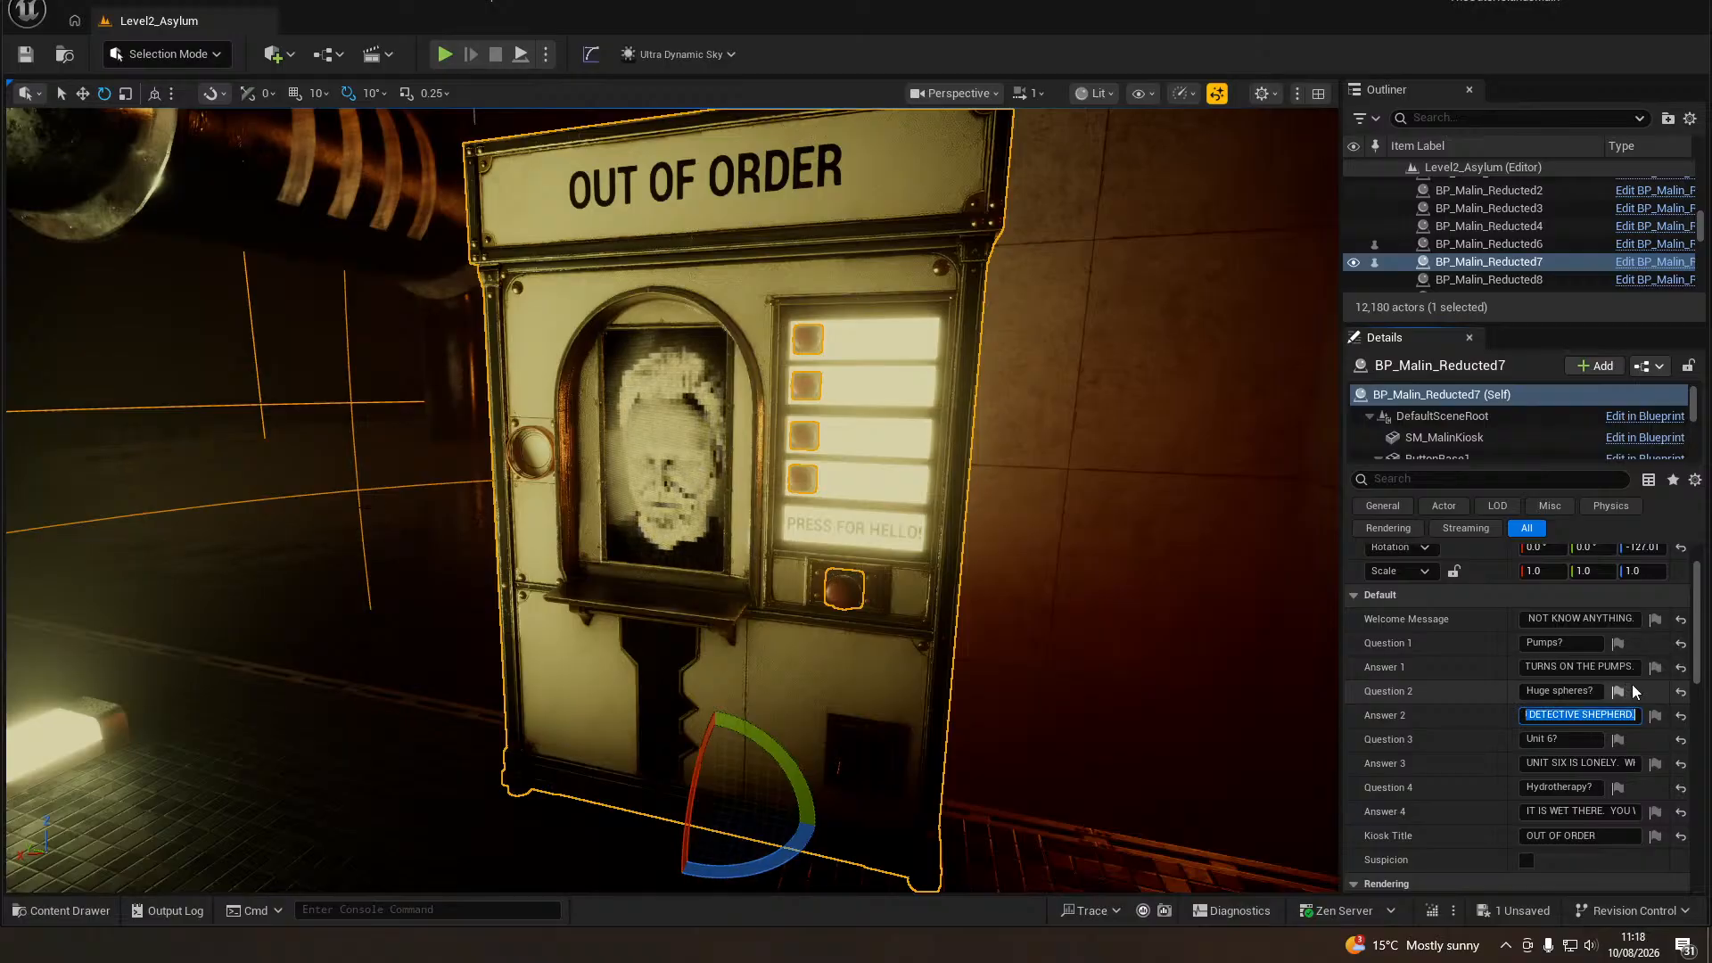
{"action": "key", "text": "Return"}
Keep the third question and set its answer 3 to "WE DO NOT TALK ABOUT UNIT SIX.".
{"action": "left_click", "coordinate": [1556, 738]}
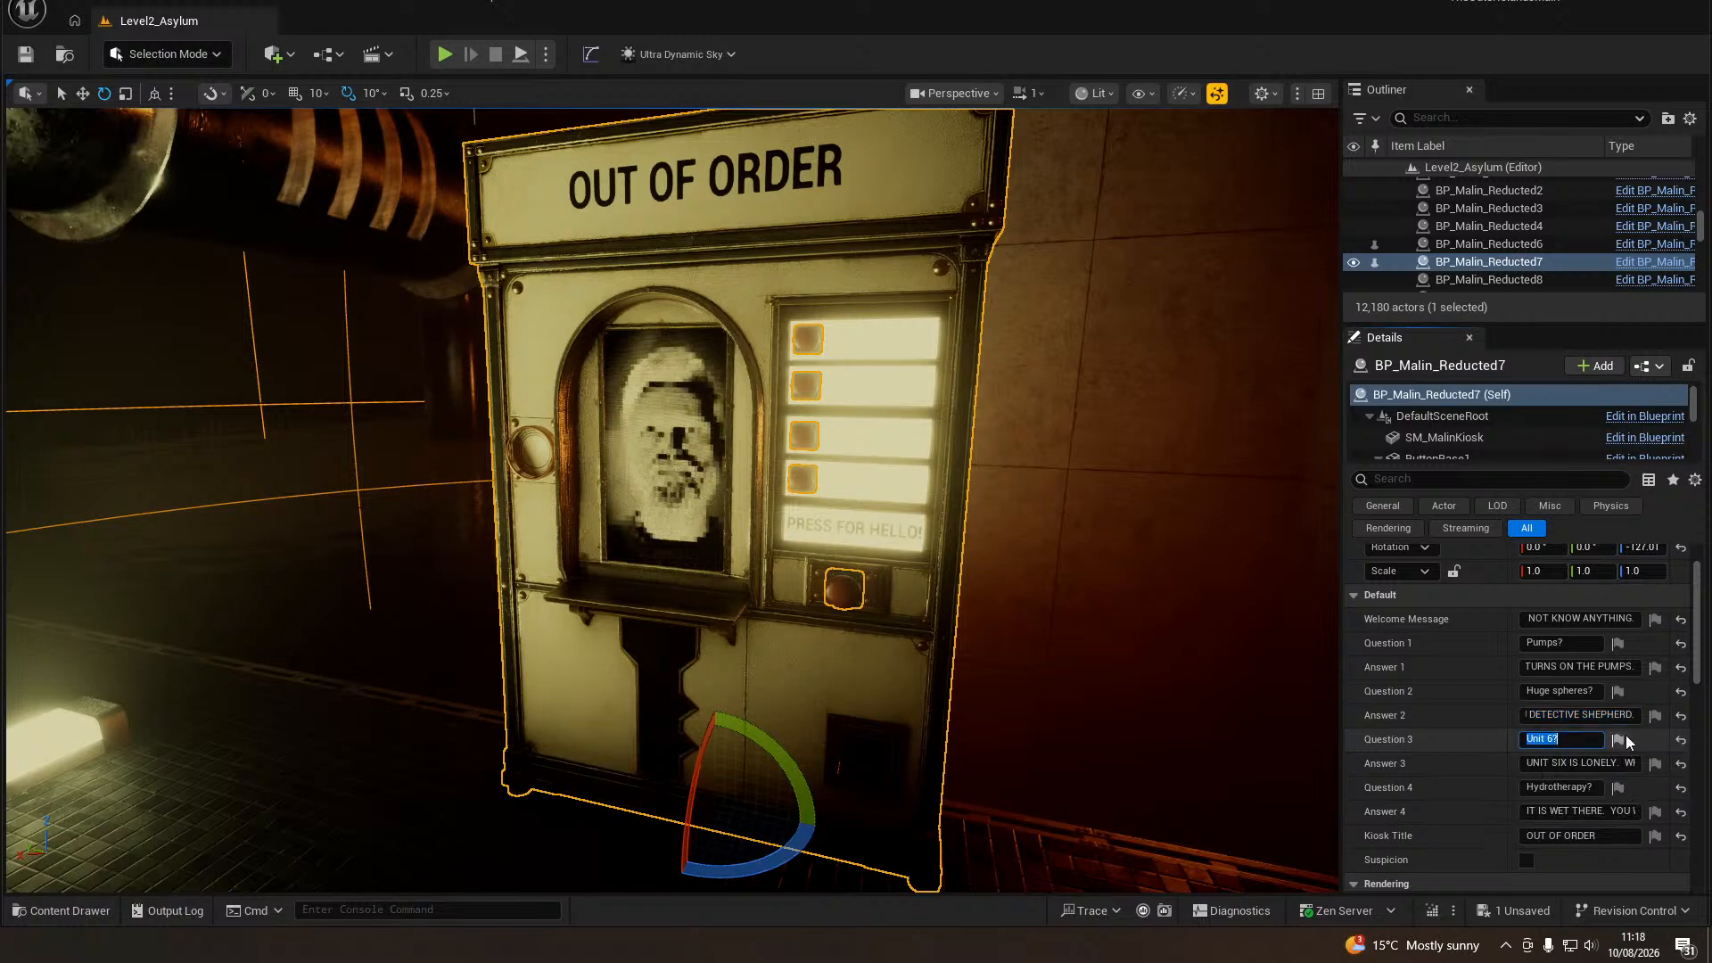
{"action": "left_click", "coordinate": [1578, 764]}
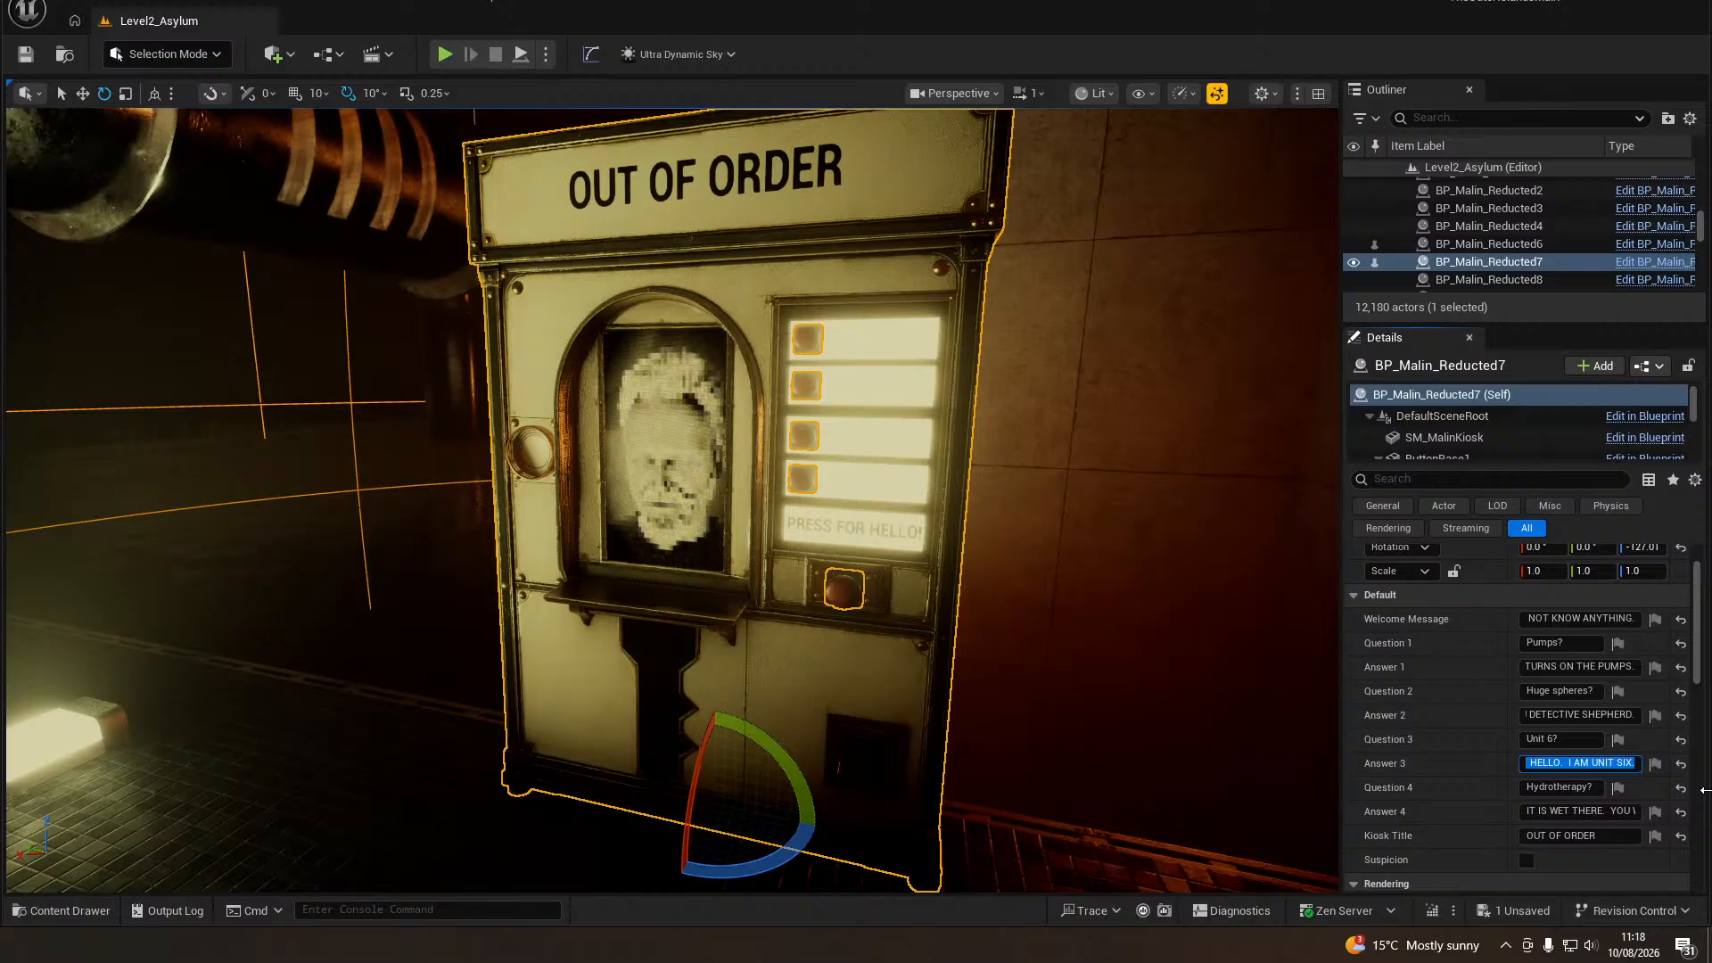
{"action": "type", "text": "WE DO NO"}
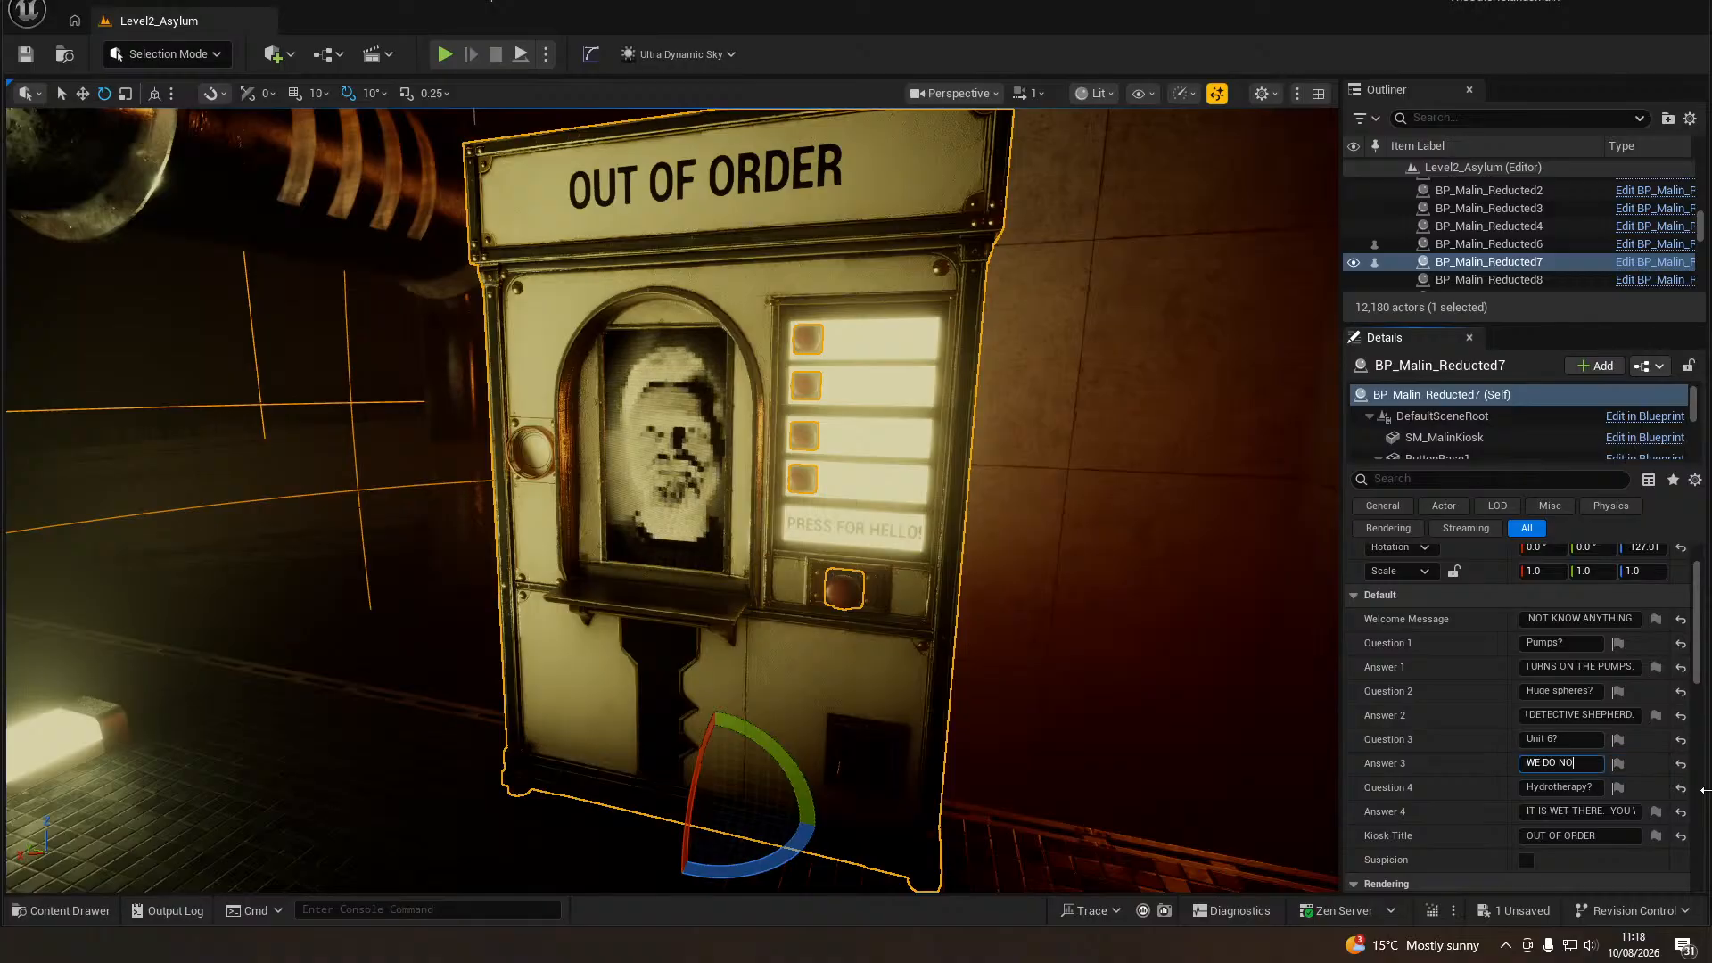
{"action": "type", "text": "T TALK ABOUT UNIT "}
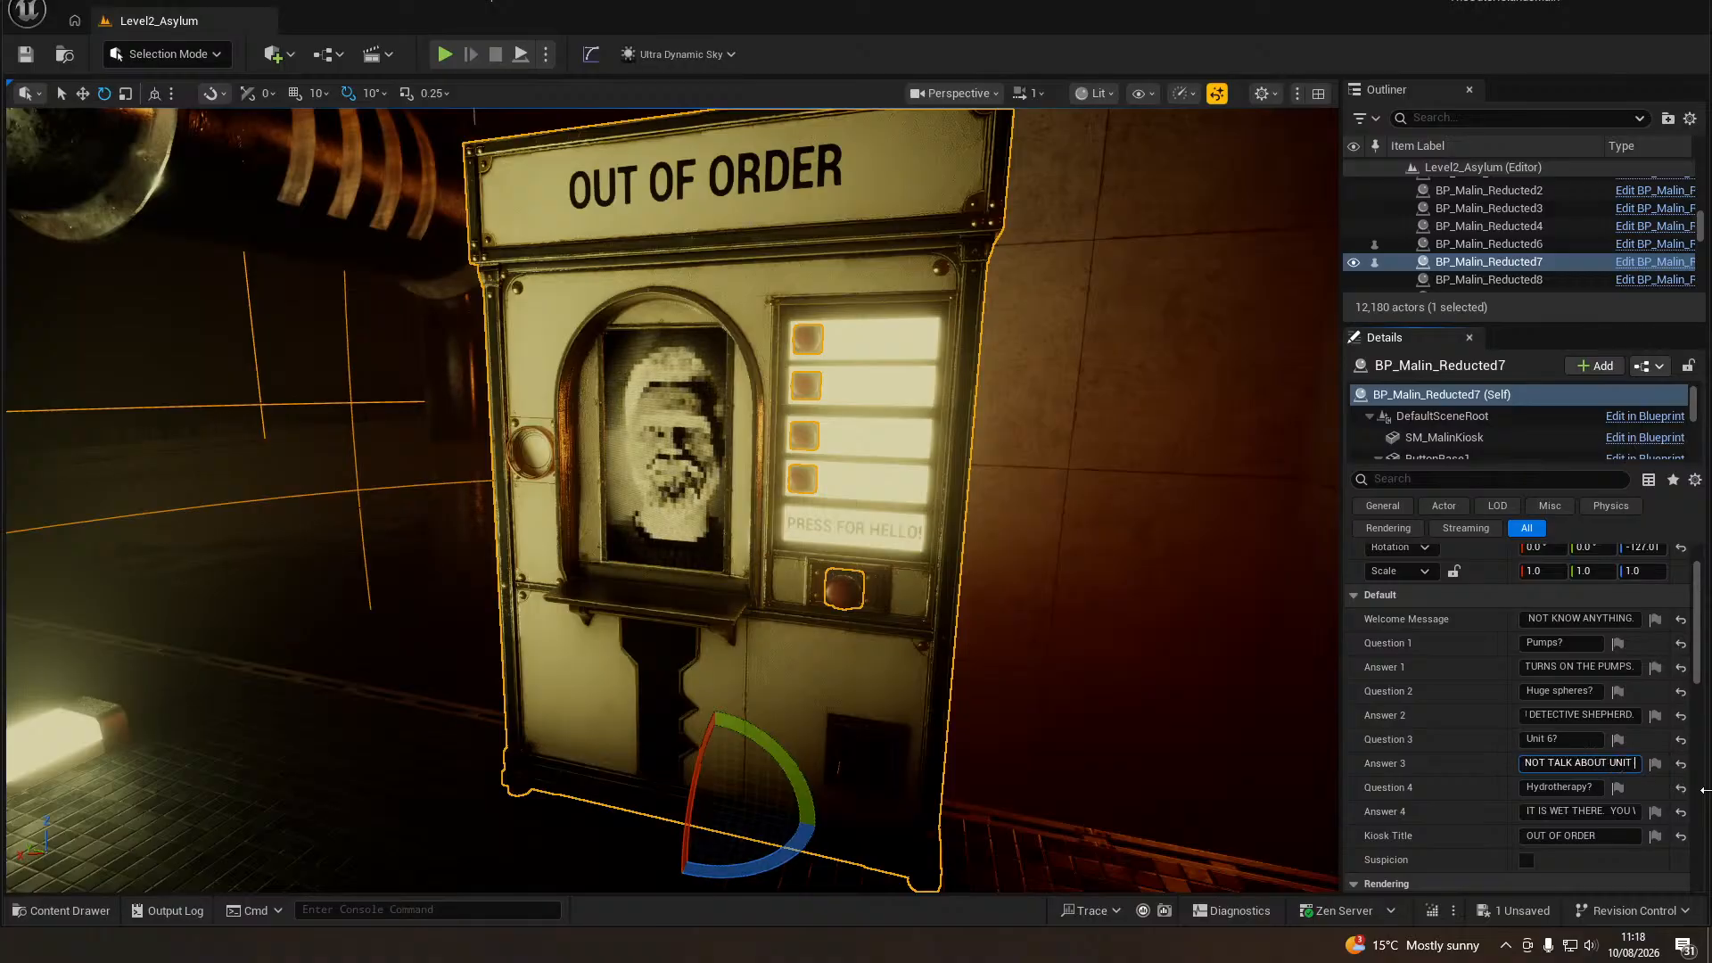
{"action": "type", "text": "SIX."}
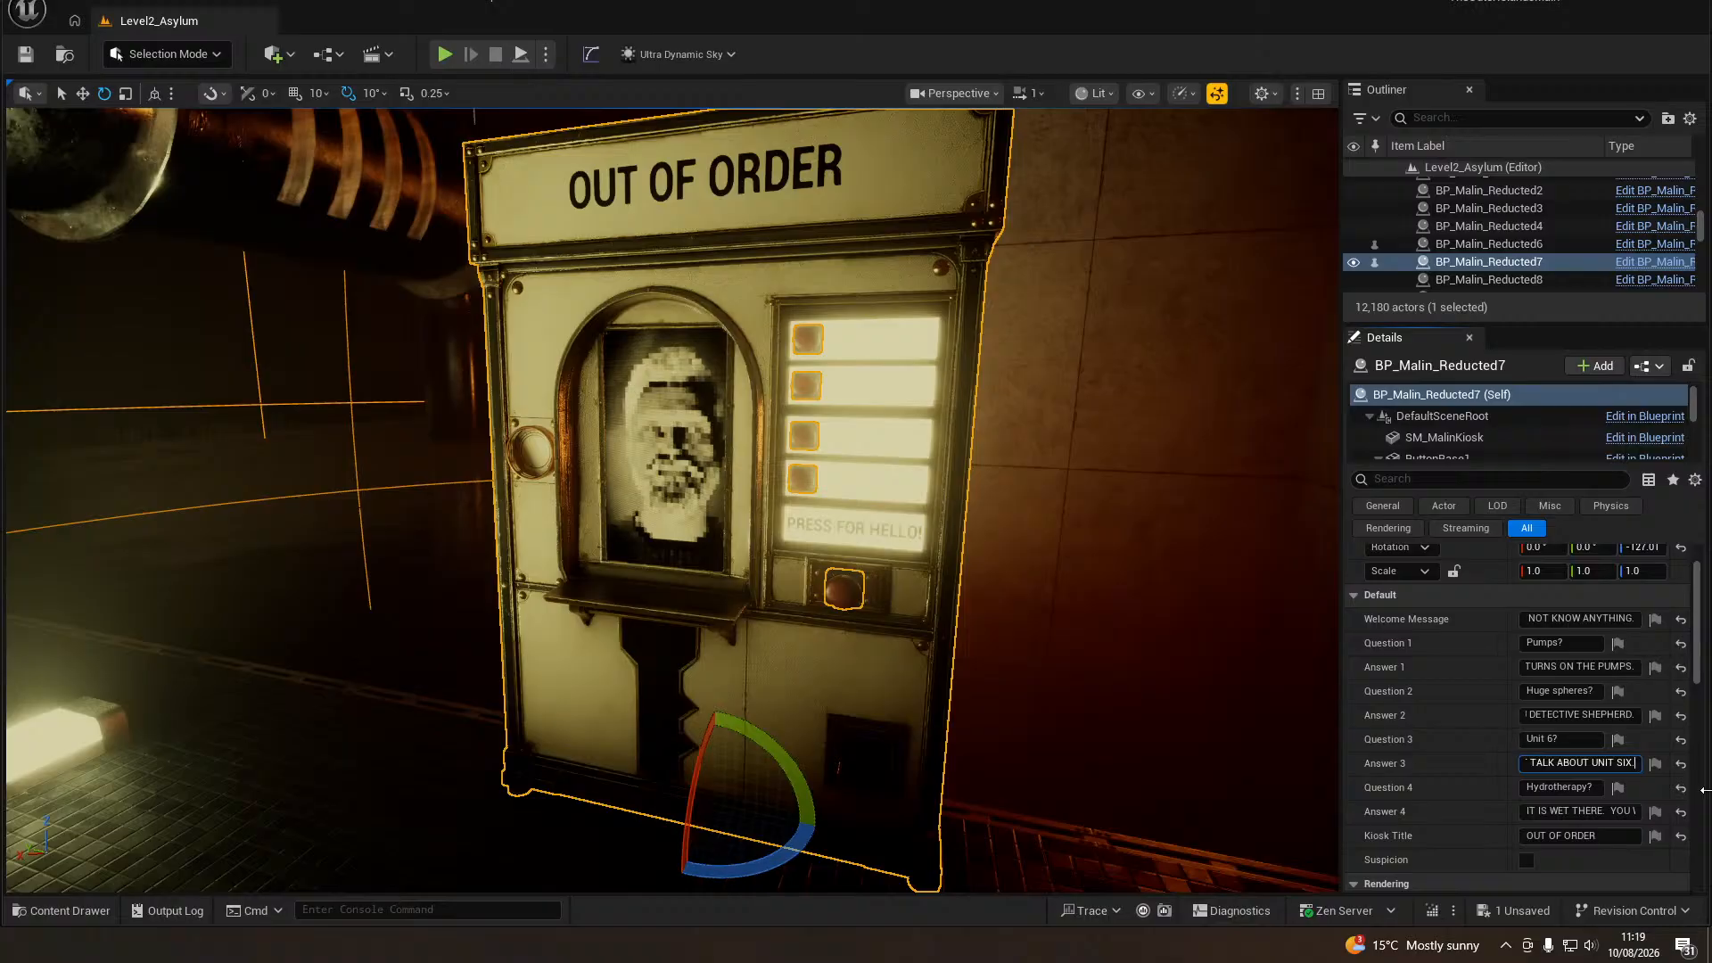
{"action": "key", "text": "Return"}
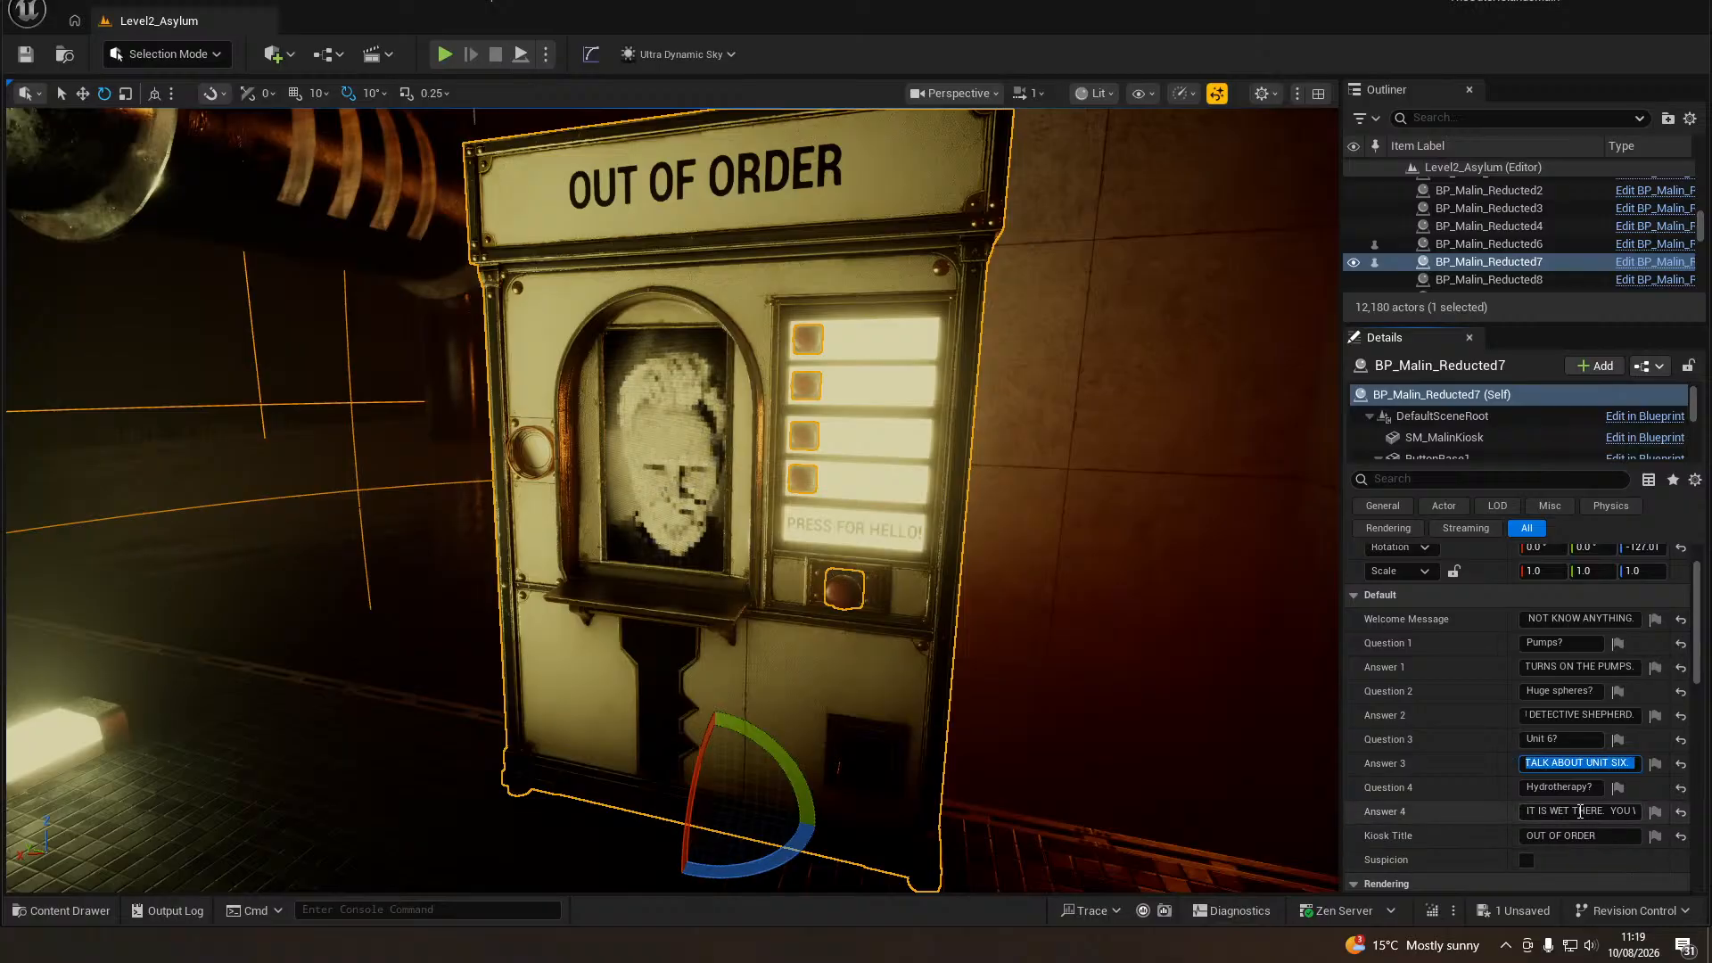
Set the kiosk's fourth question to "Water pumps?".
{"action": "key", "text": "Tab"}
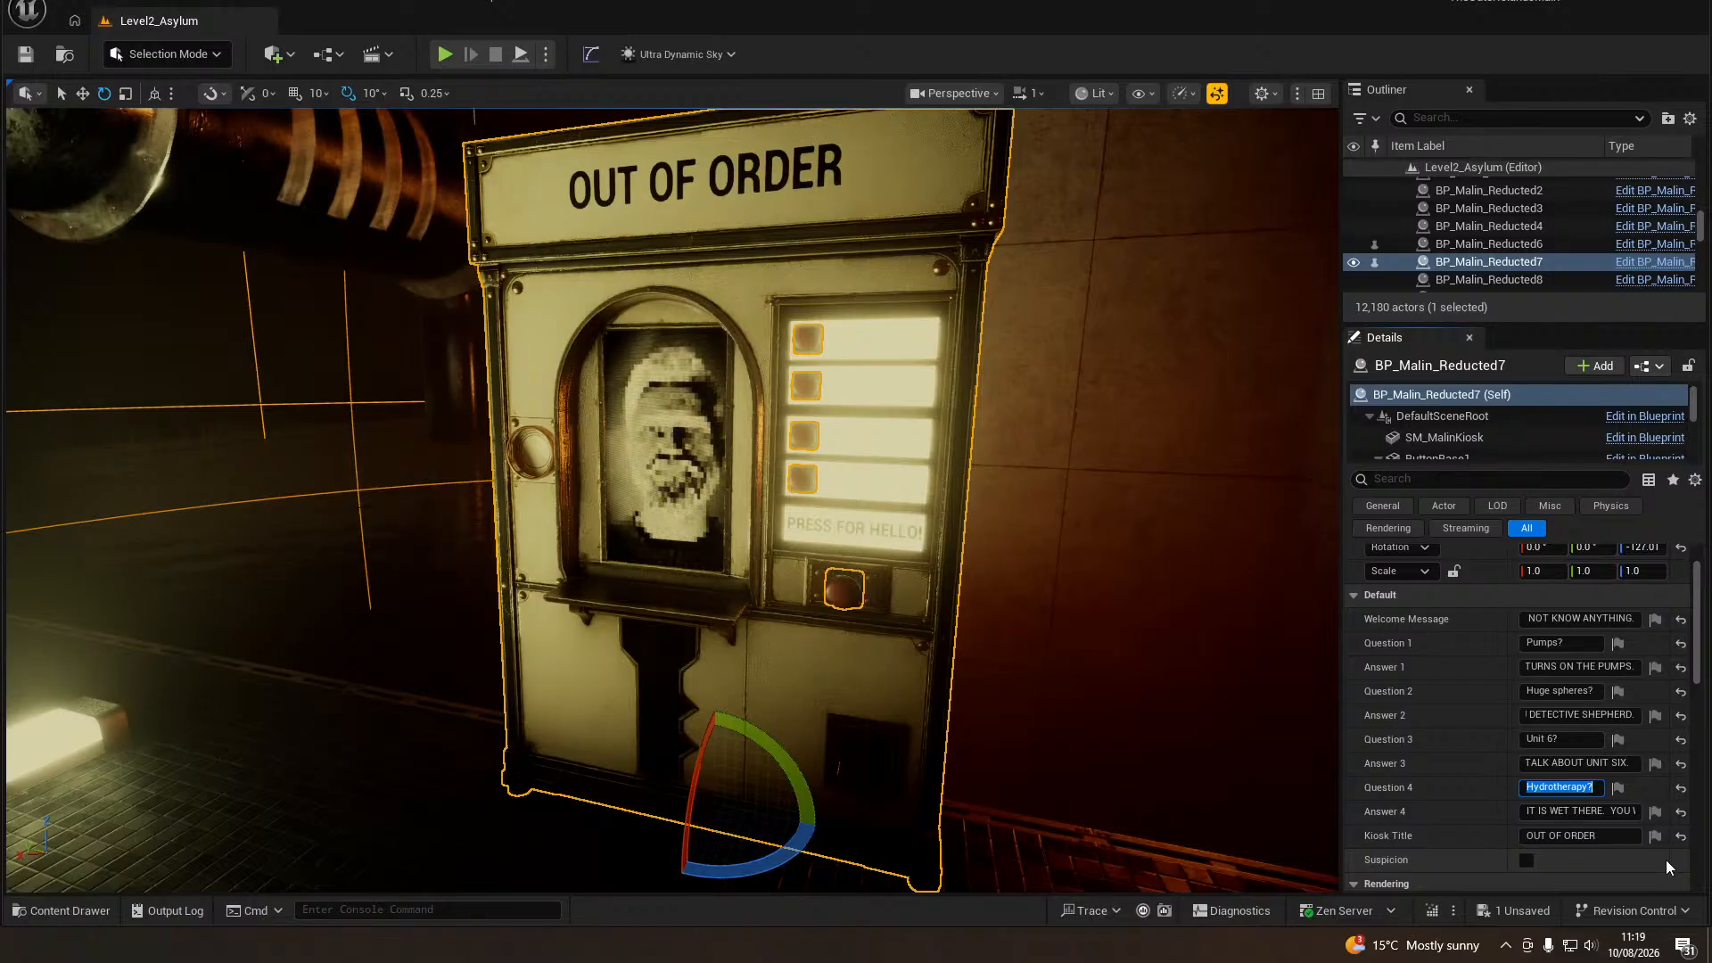
{"action": "type", "text": "Wa"}
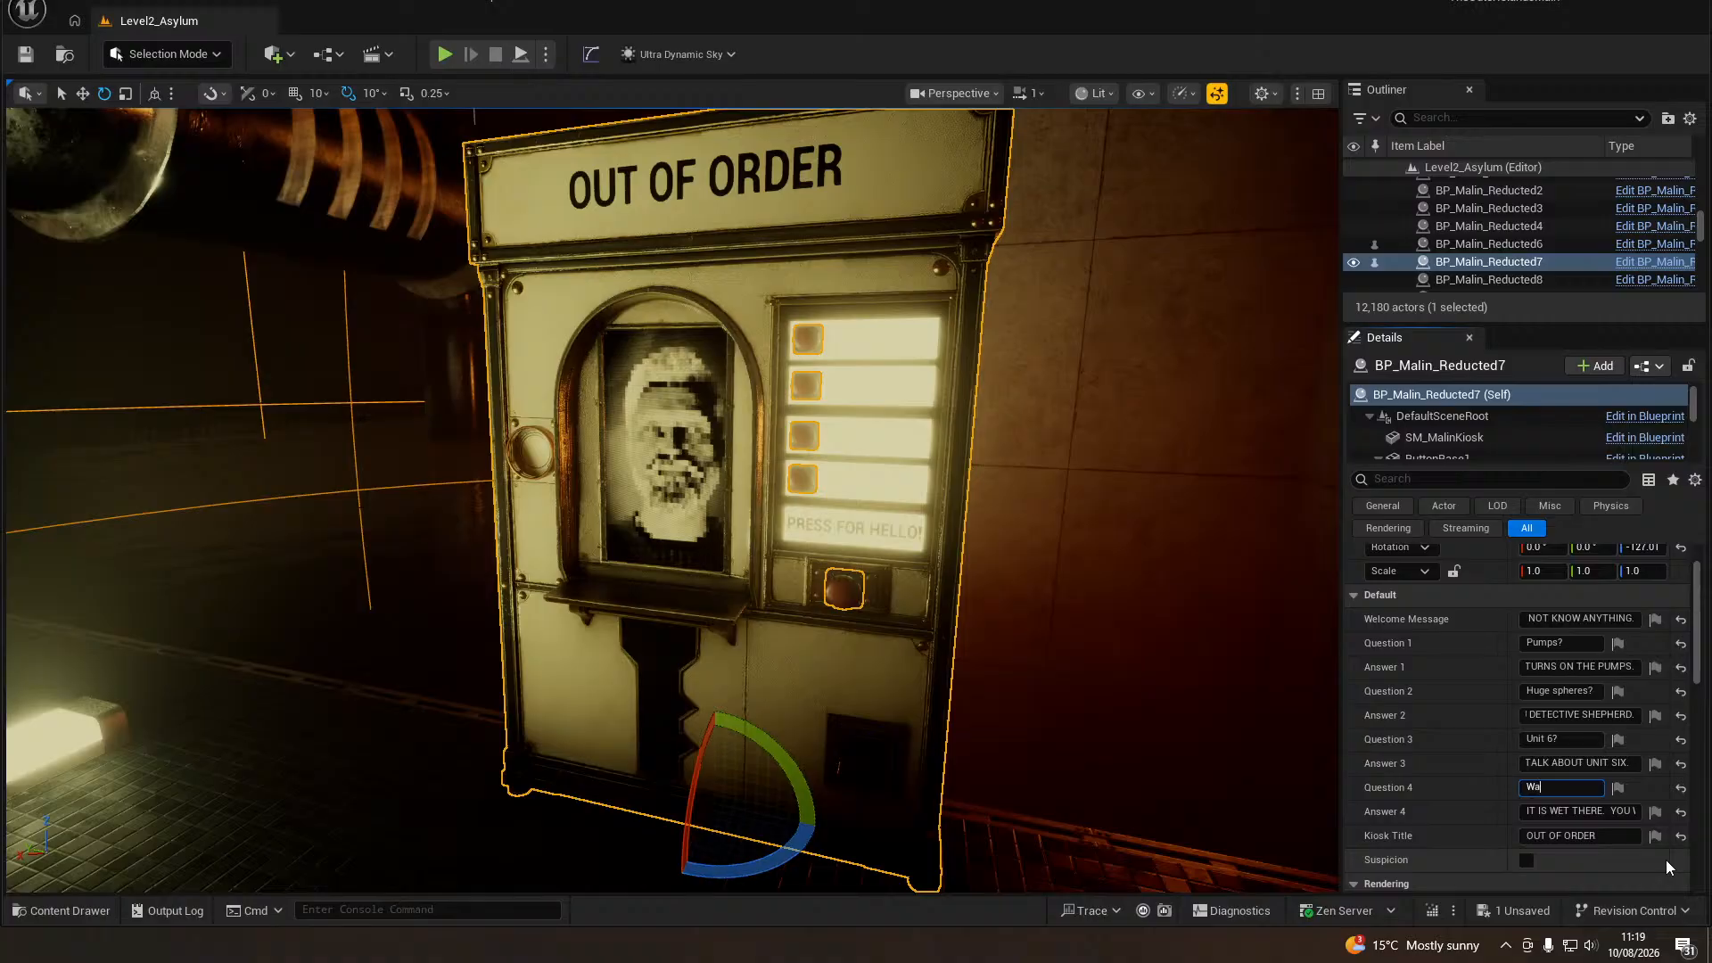
{"action": "type", "text": "ter pumps?"}
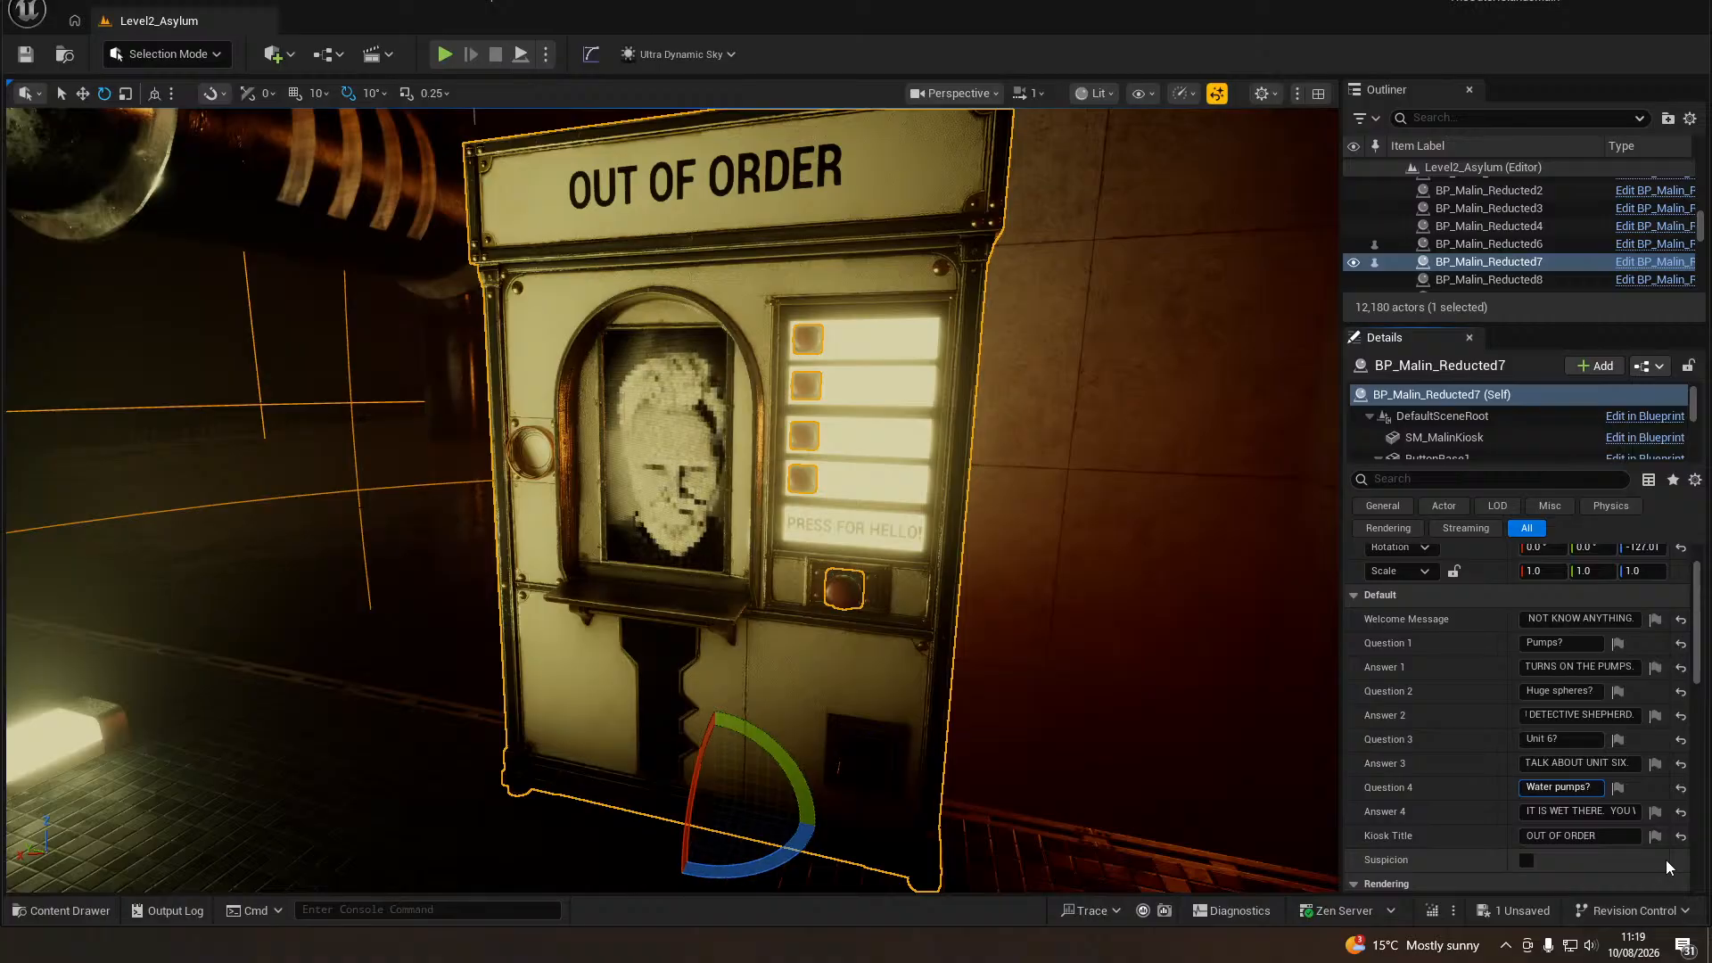
Set the kiosk's answer 4 to "OUT OF ORDER. THREE WORDS. I AM WAITING TO BE REPAIRED".
{"action": "key", "text": "Tab"}
{"action": "type", "text": "OUT OF ORDER. "}
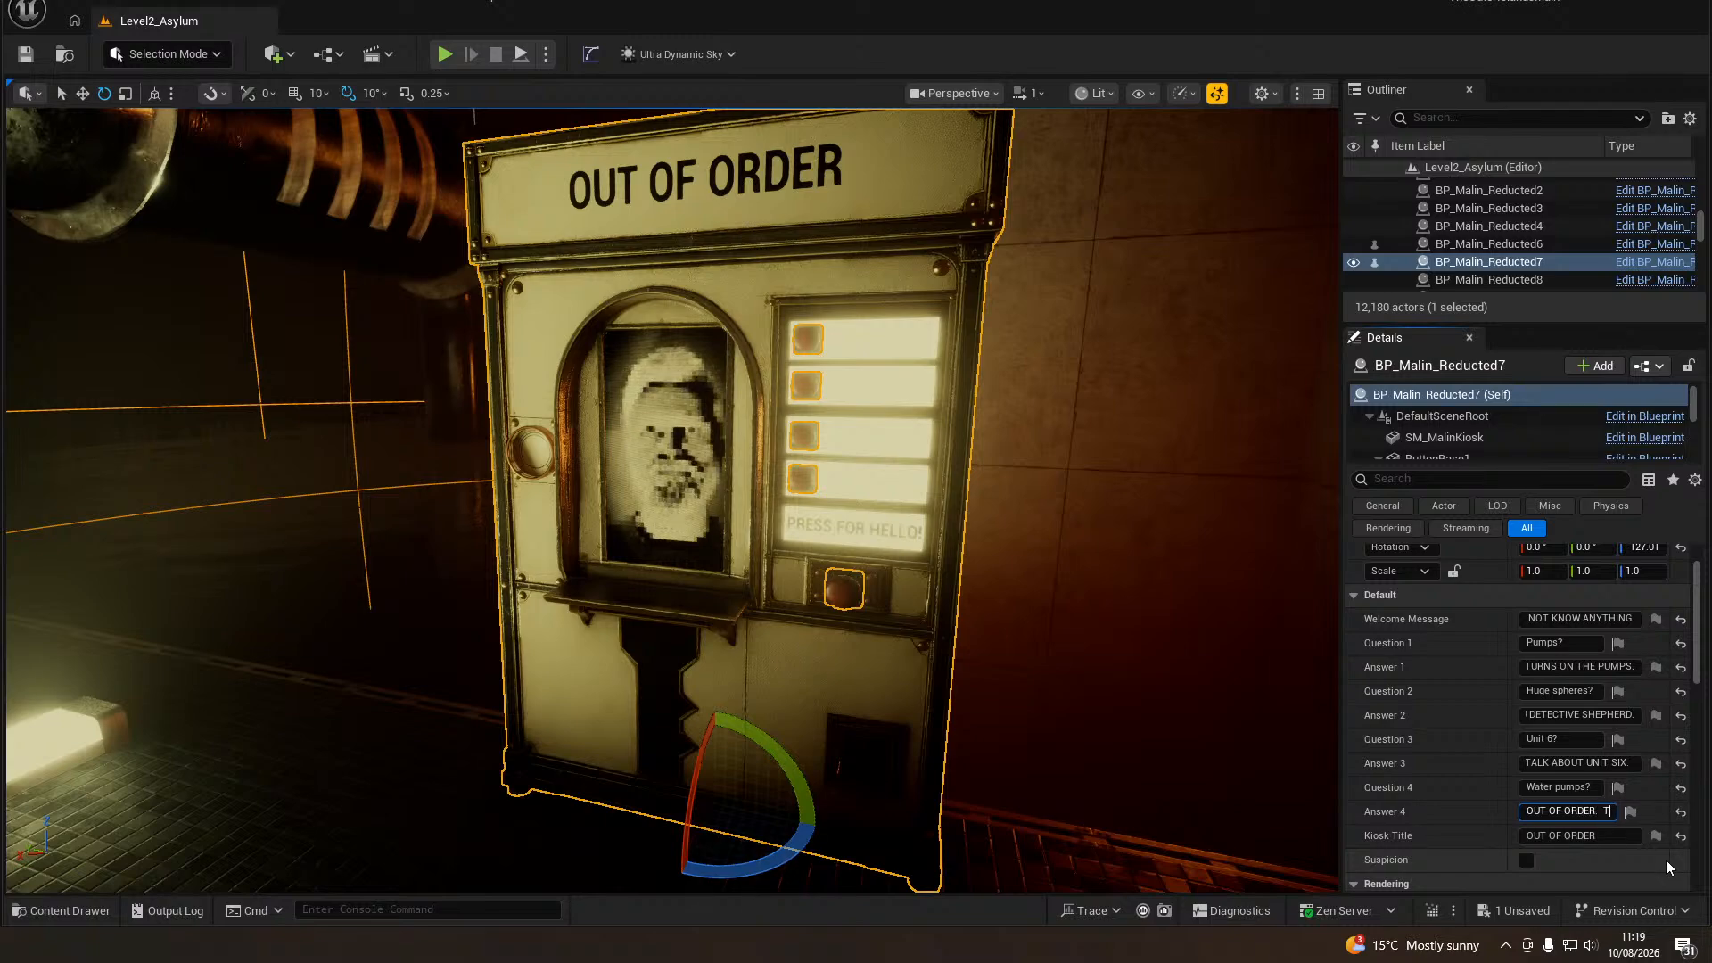
{"action": "type", "text": " THREE WORDS.  I"}
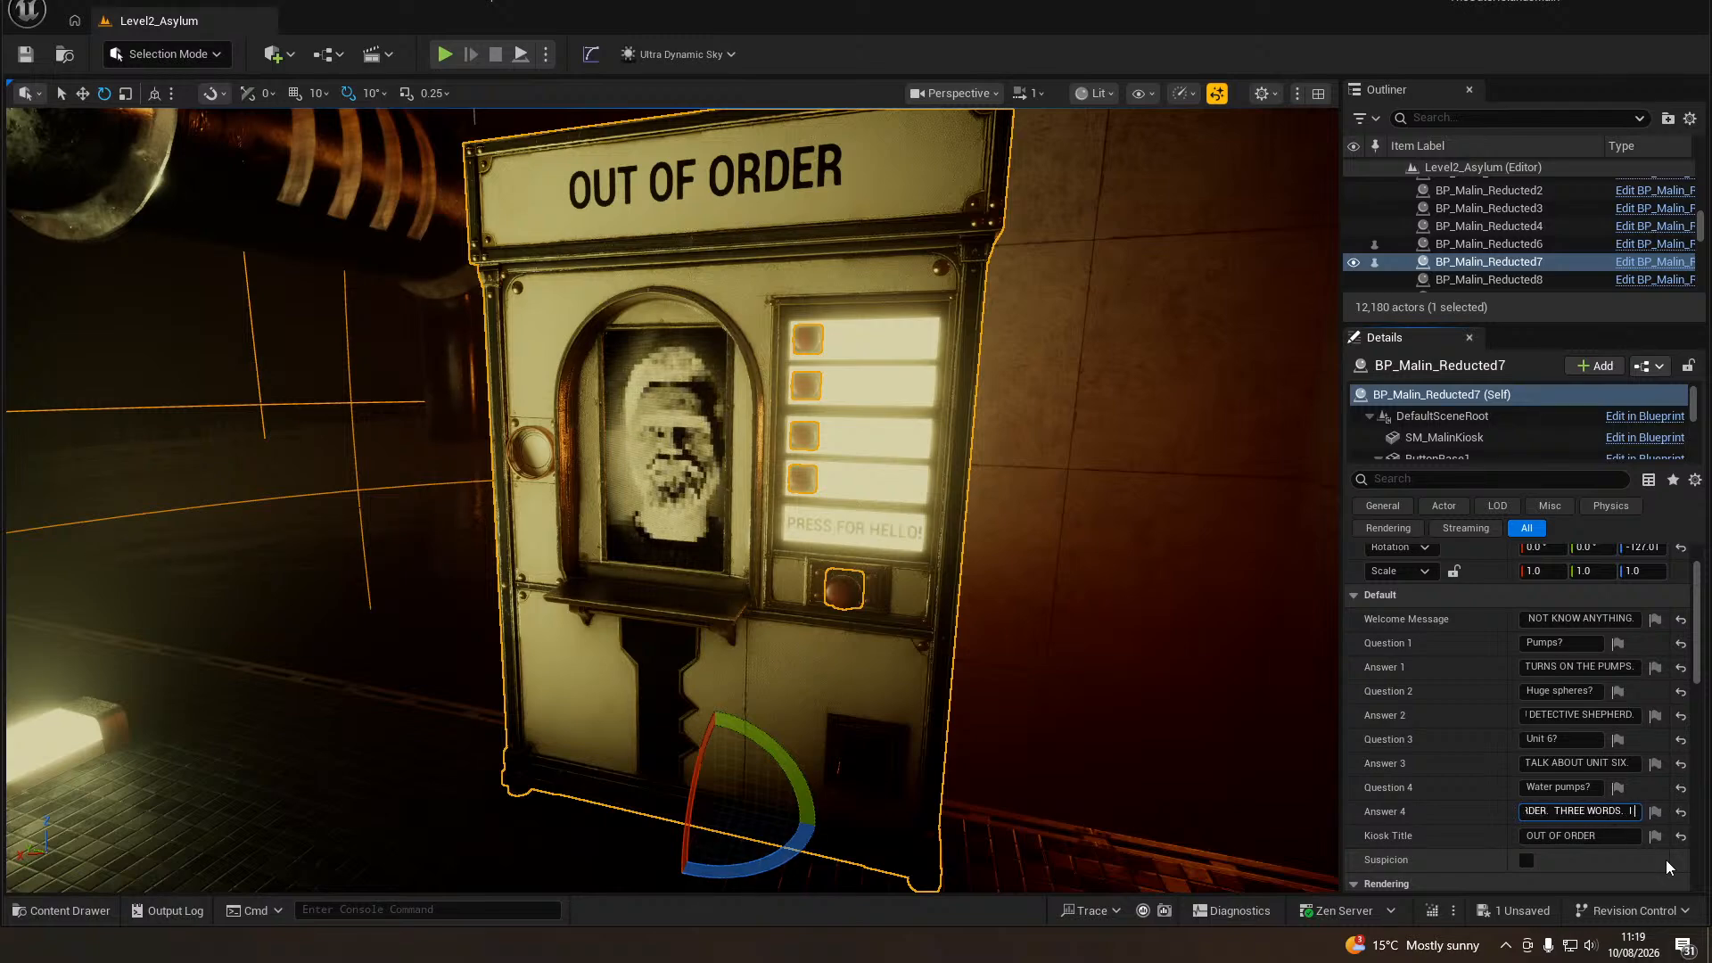
{"action": "type", "text": " AM WAITING FOR A"}
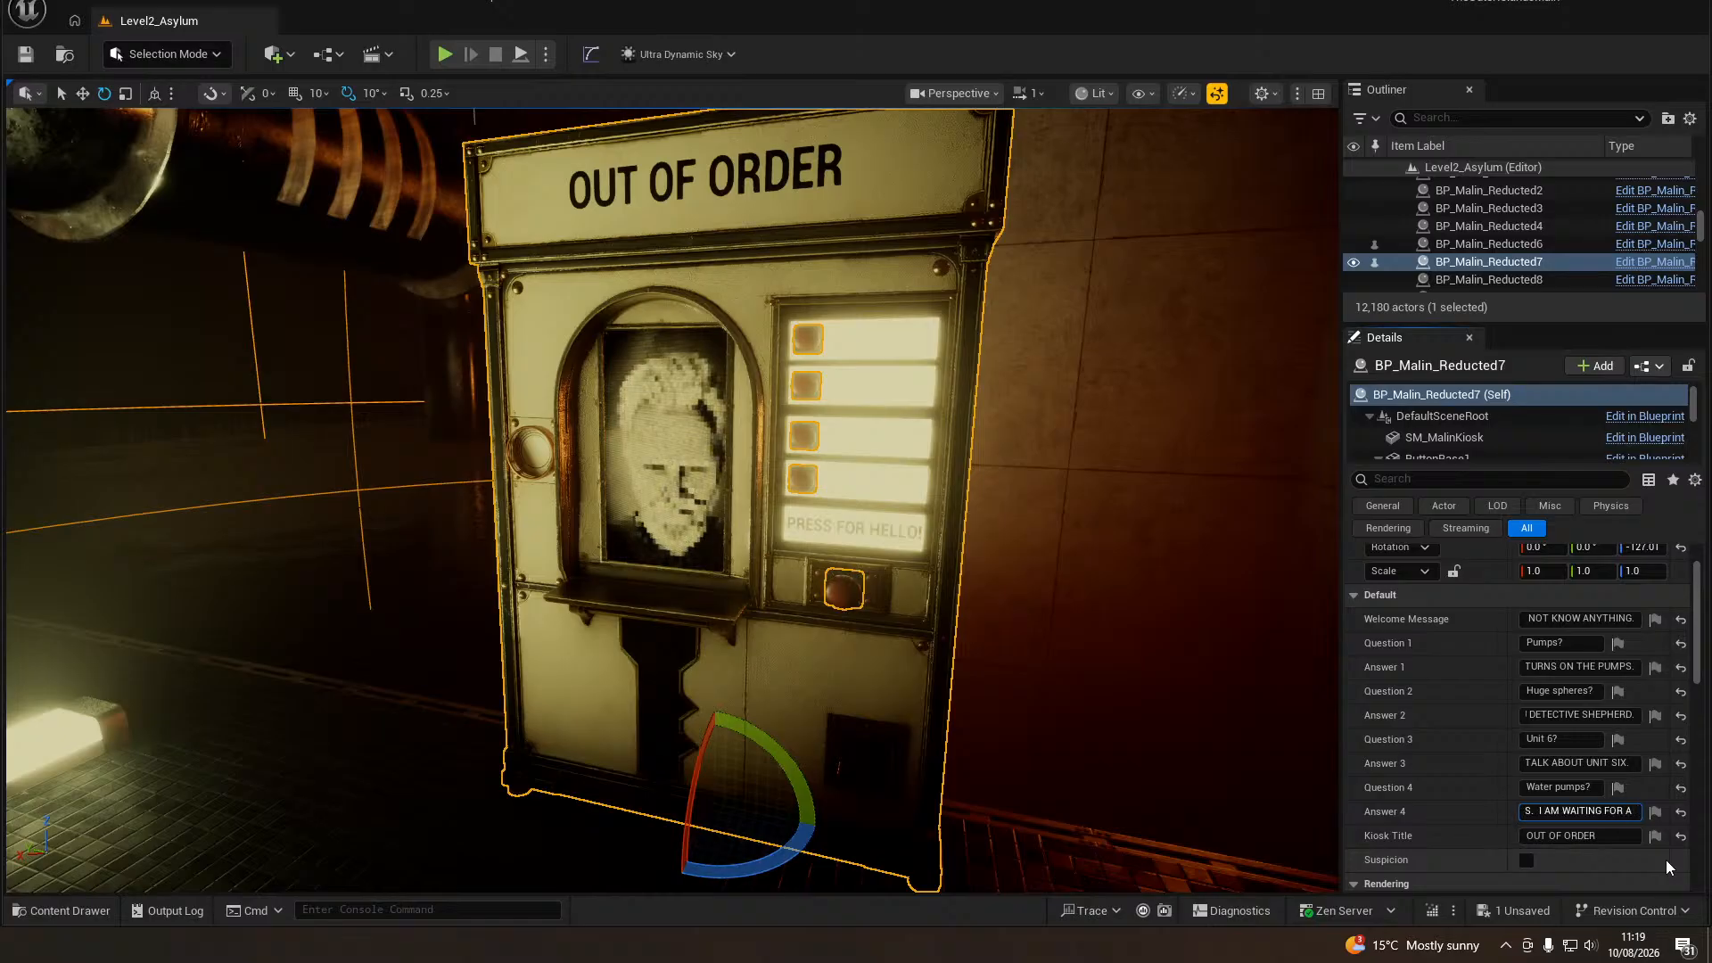
{"action": "key", "text": "BackSpace"}
{"action": "key", "text": "BackSpace"}
{"action": "key", "text": "BackSpace"}
{"action": "key", "text": "BackSpace"}
{"action": "key", "text": "BackSpace"}
{"action": "key", "text": "BackSpace"}
{"action": "type", "text": "TO "}
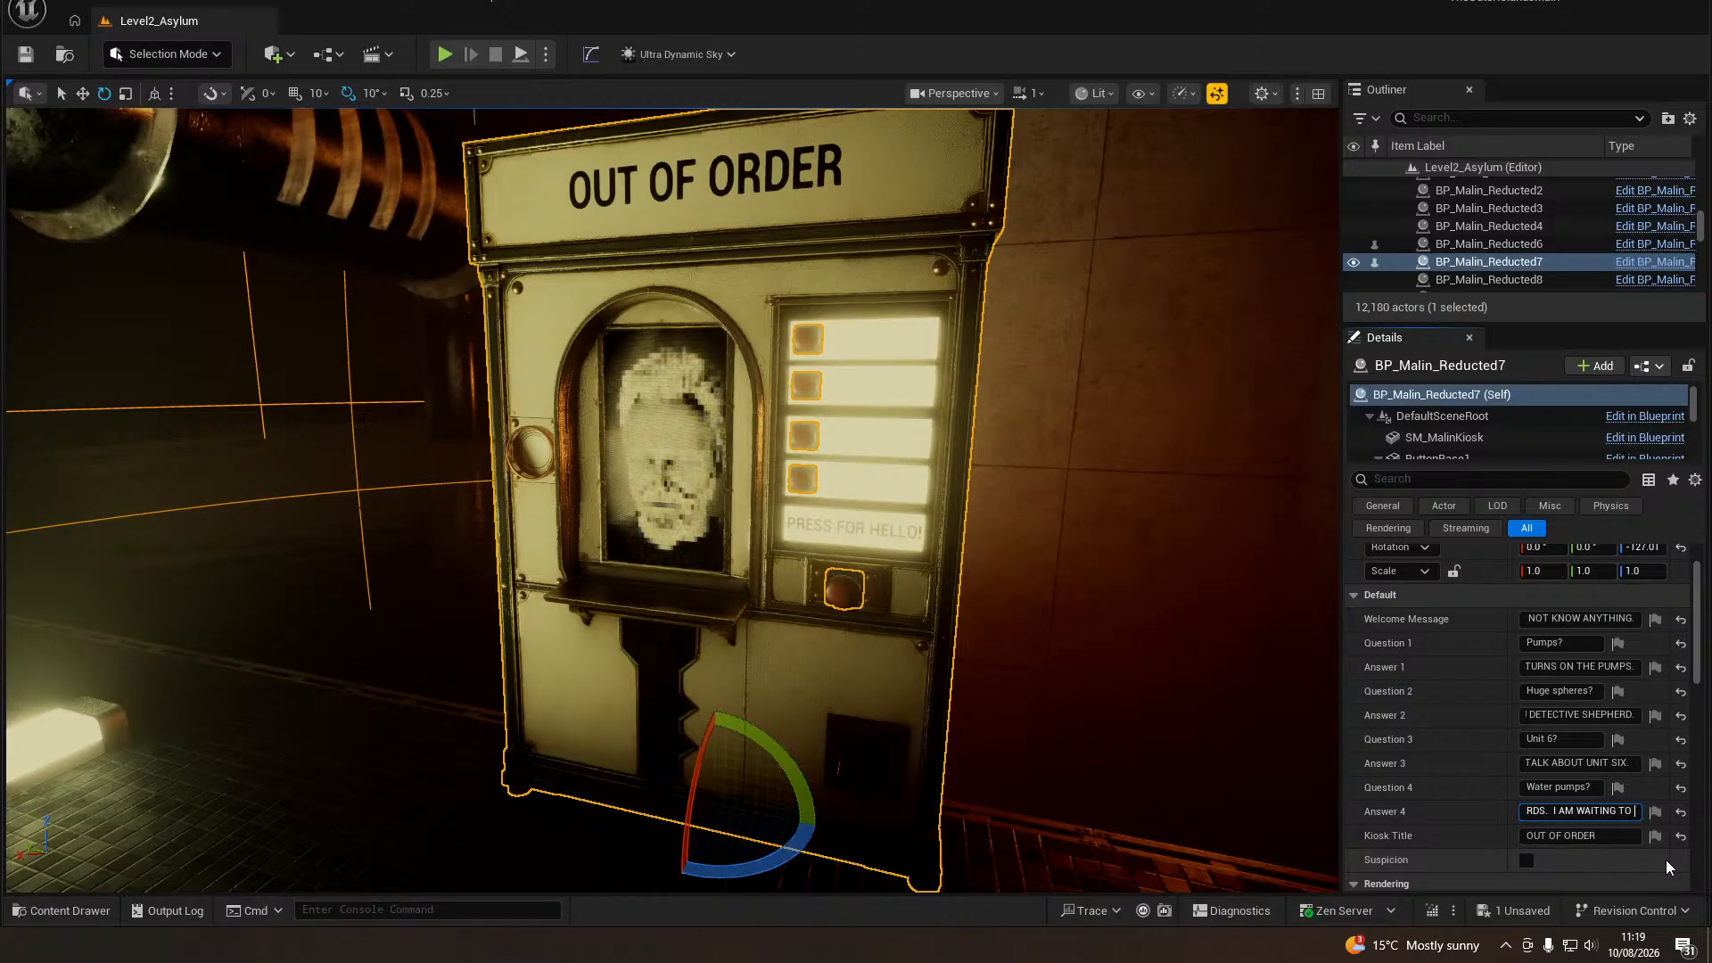
{"action": "type", "text": "BE REPAIRED"}
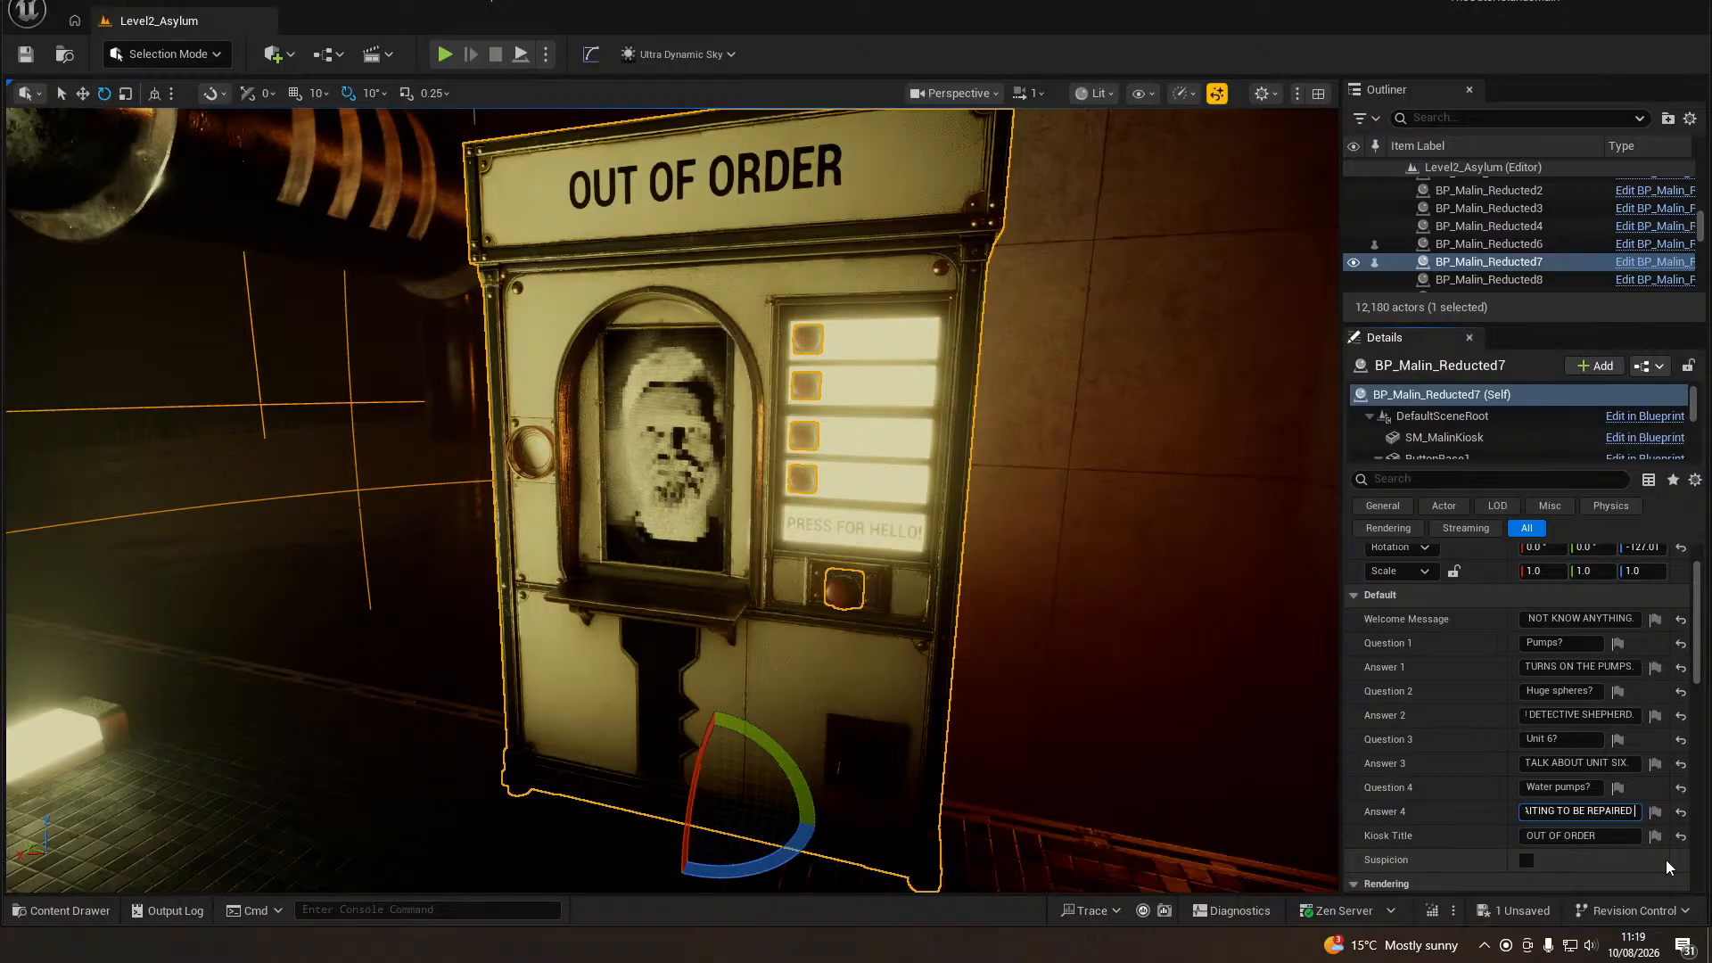
{"action": "type", "text": " AND WATC"}
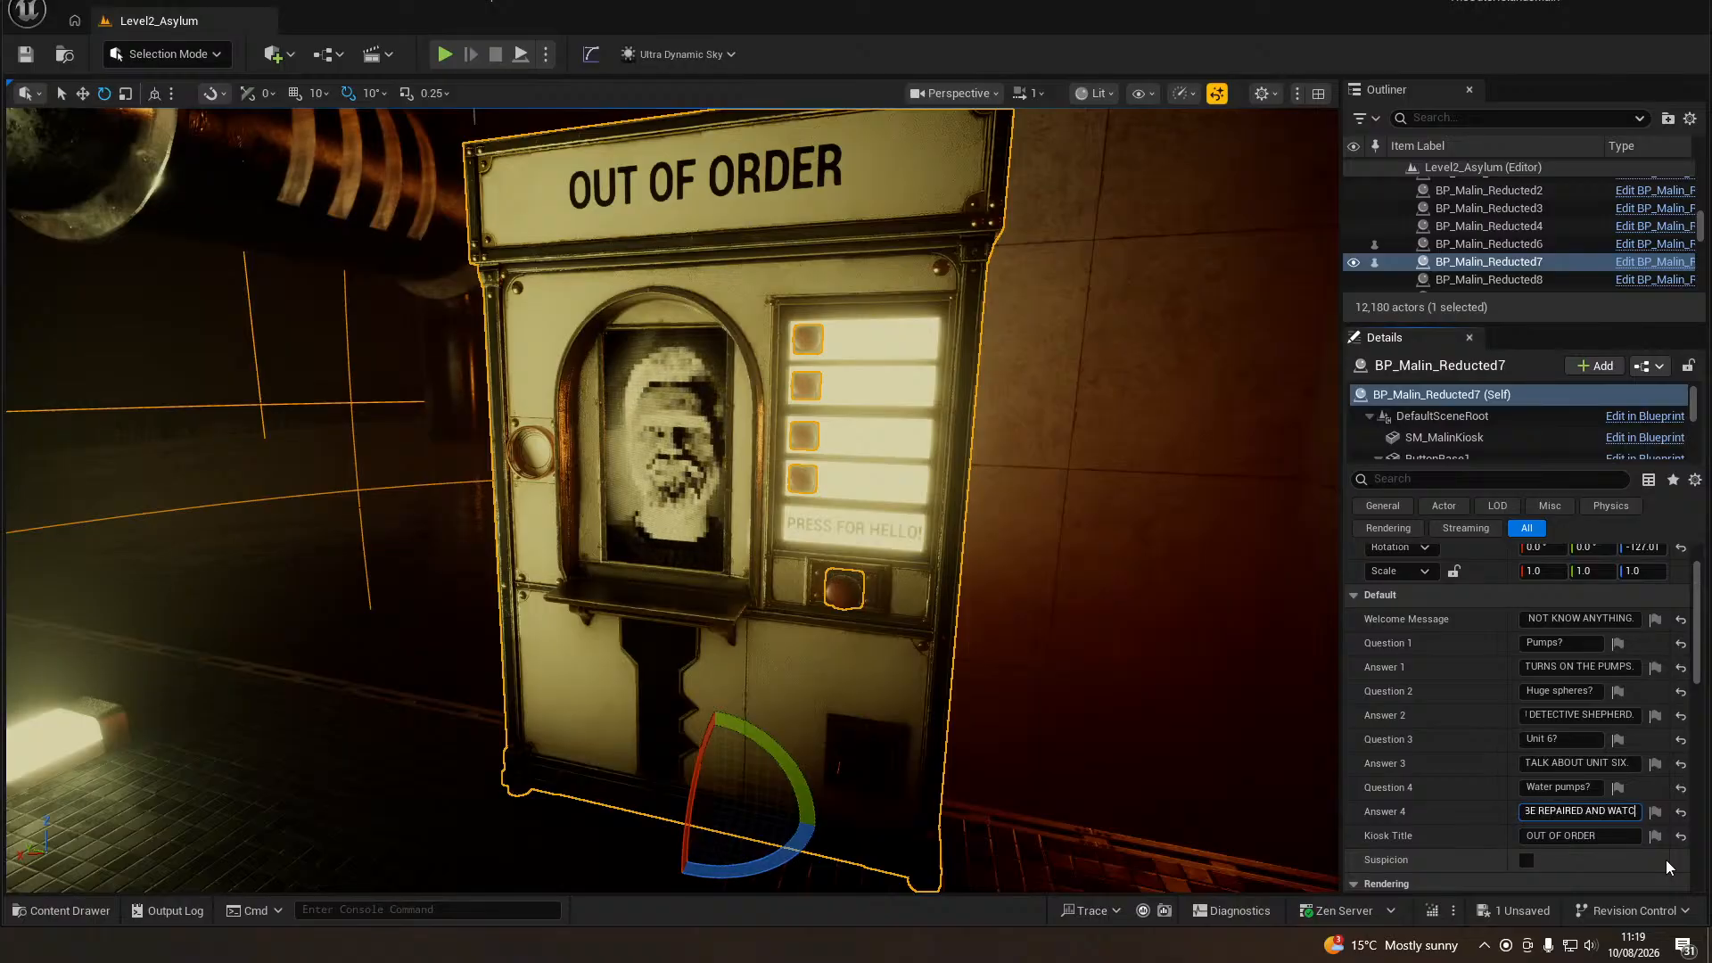
{"action": "key", "text": "BackSpace"}
{"action": "key", "text": "BackSpace"}
{"action": "key", "text": "BackSpace"}
{"action": "key", "text": "BackSpace"}
{"action": "key", "text": "BackSpace"}
{"action": "key", "text": "BackSpace"}
{"action": "key", "text": "BackSpace"}
{"action": "key", "text": "BackSpace"}
{"action": "key", "text": "BackSpace"}
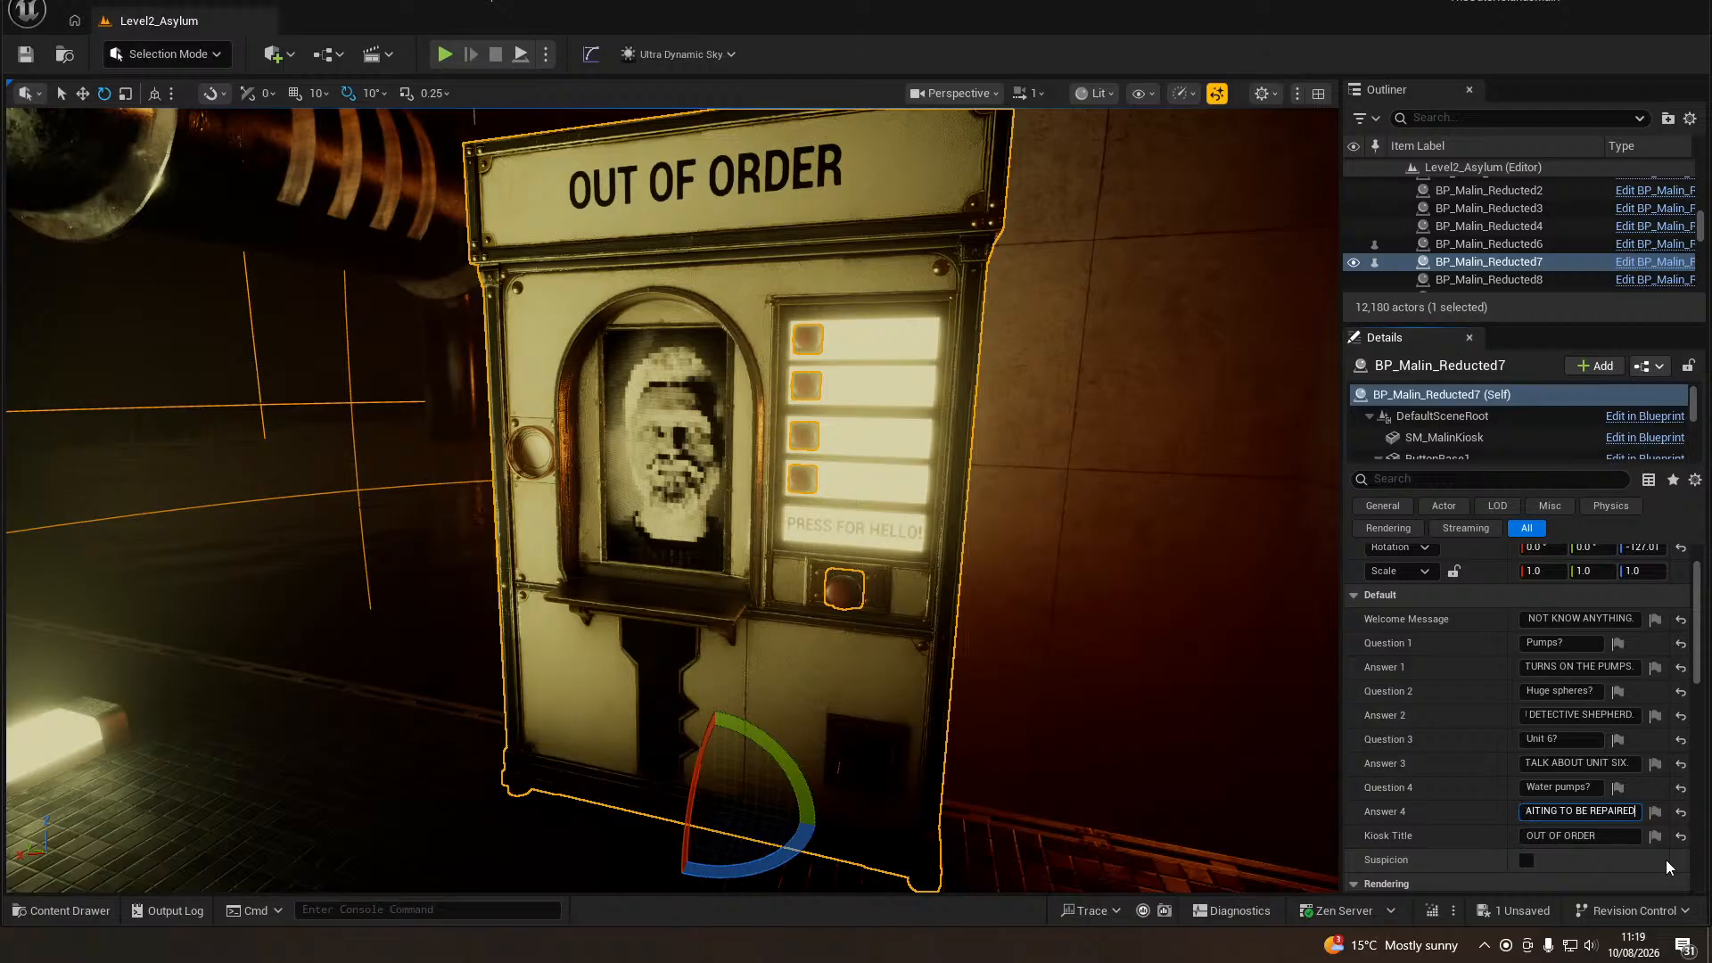
End that sentence of answer 4 with a period and add "I HAVE NO IDEA WHY YOU ARE ASKING ME QUESIONS STILL.".
{"action": "type", "text": "."}
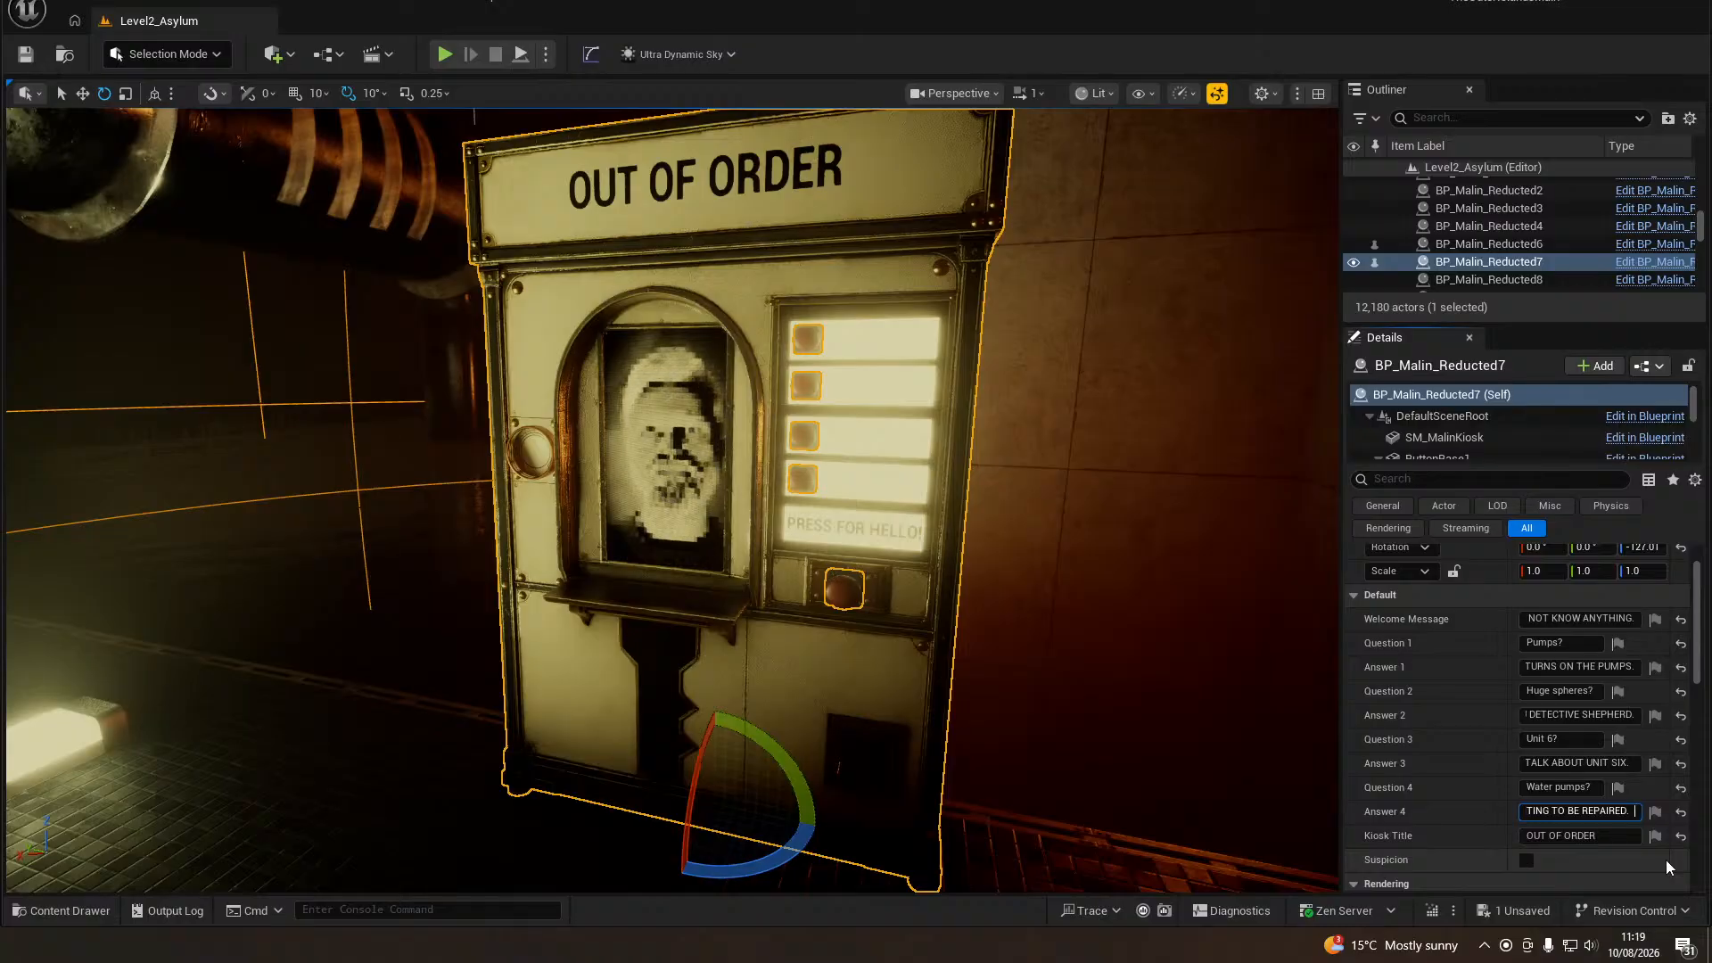
{"action": "type", "text": "I HAVE N"}
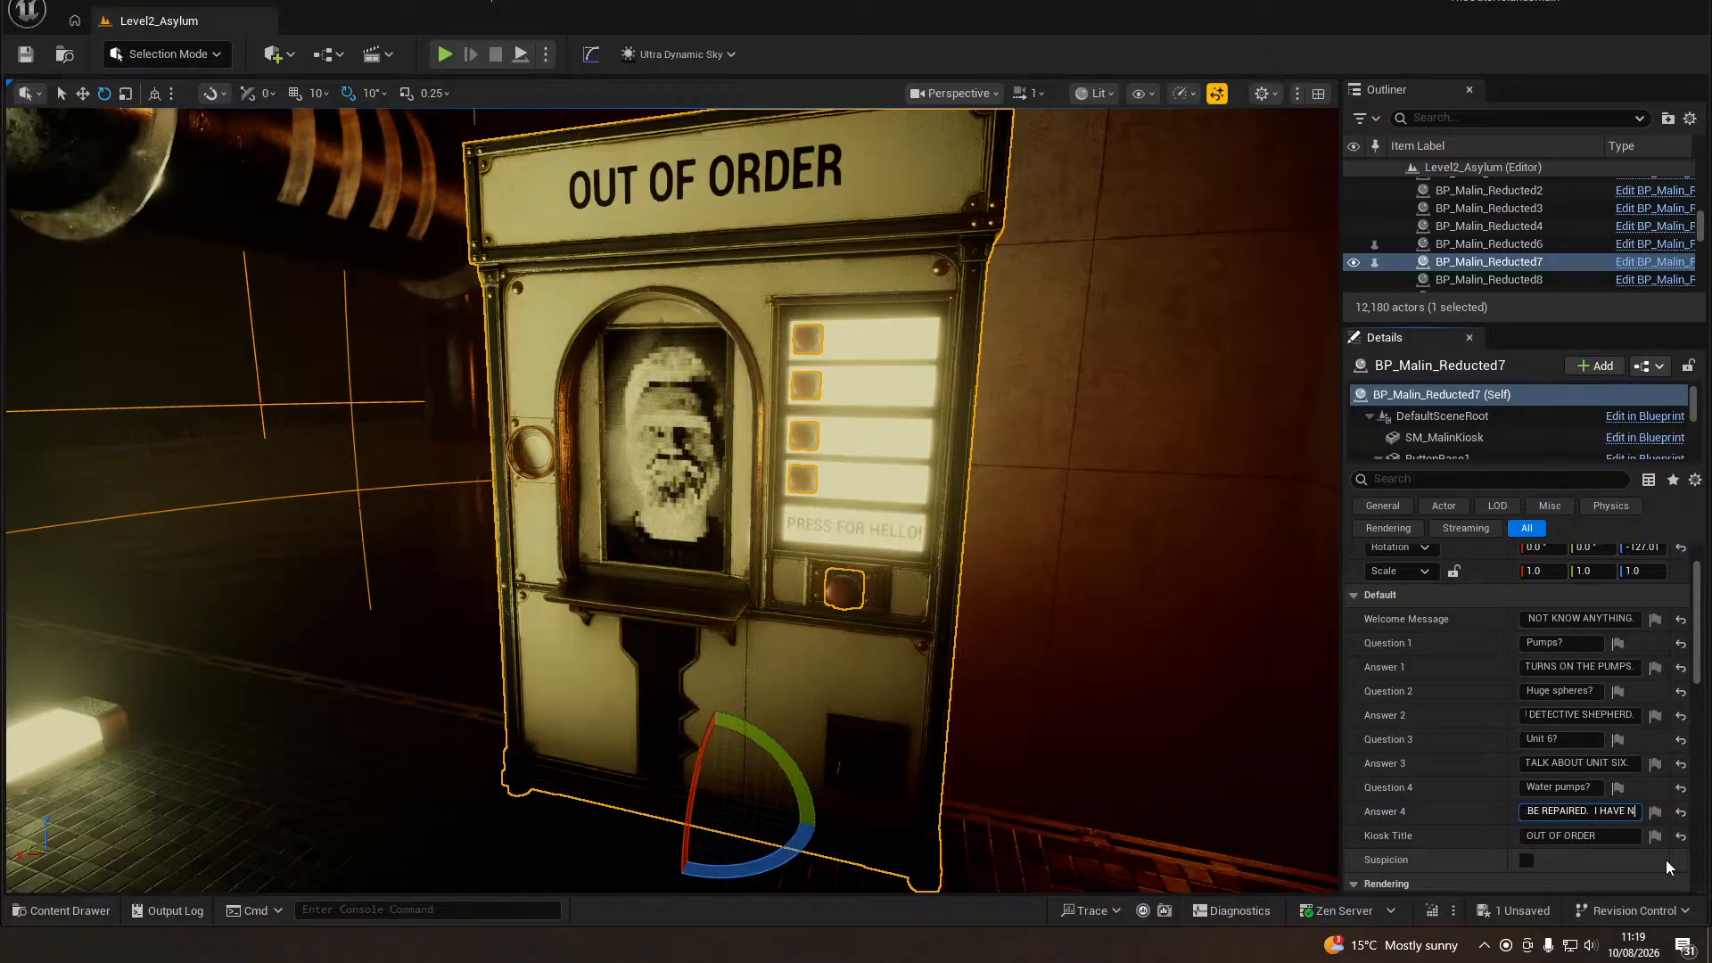
{"action": "type", "text": "O IDEA WHY YOU ARE"}
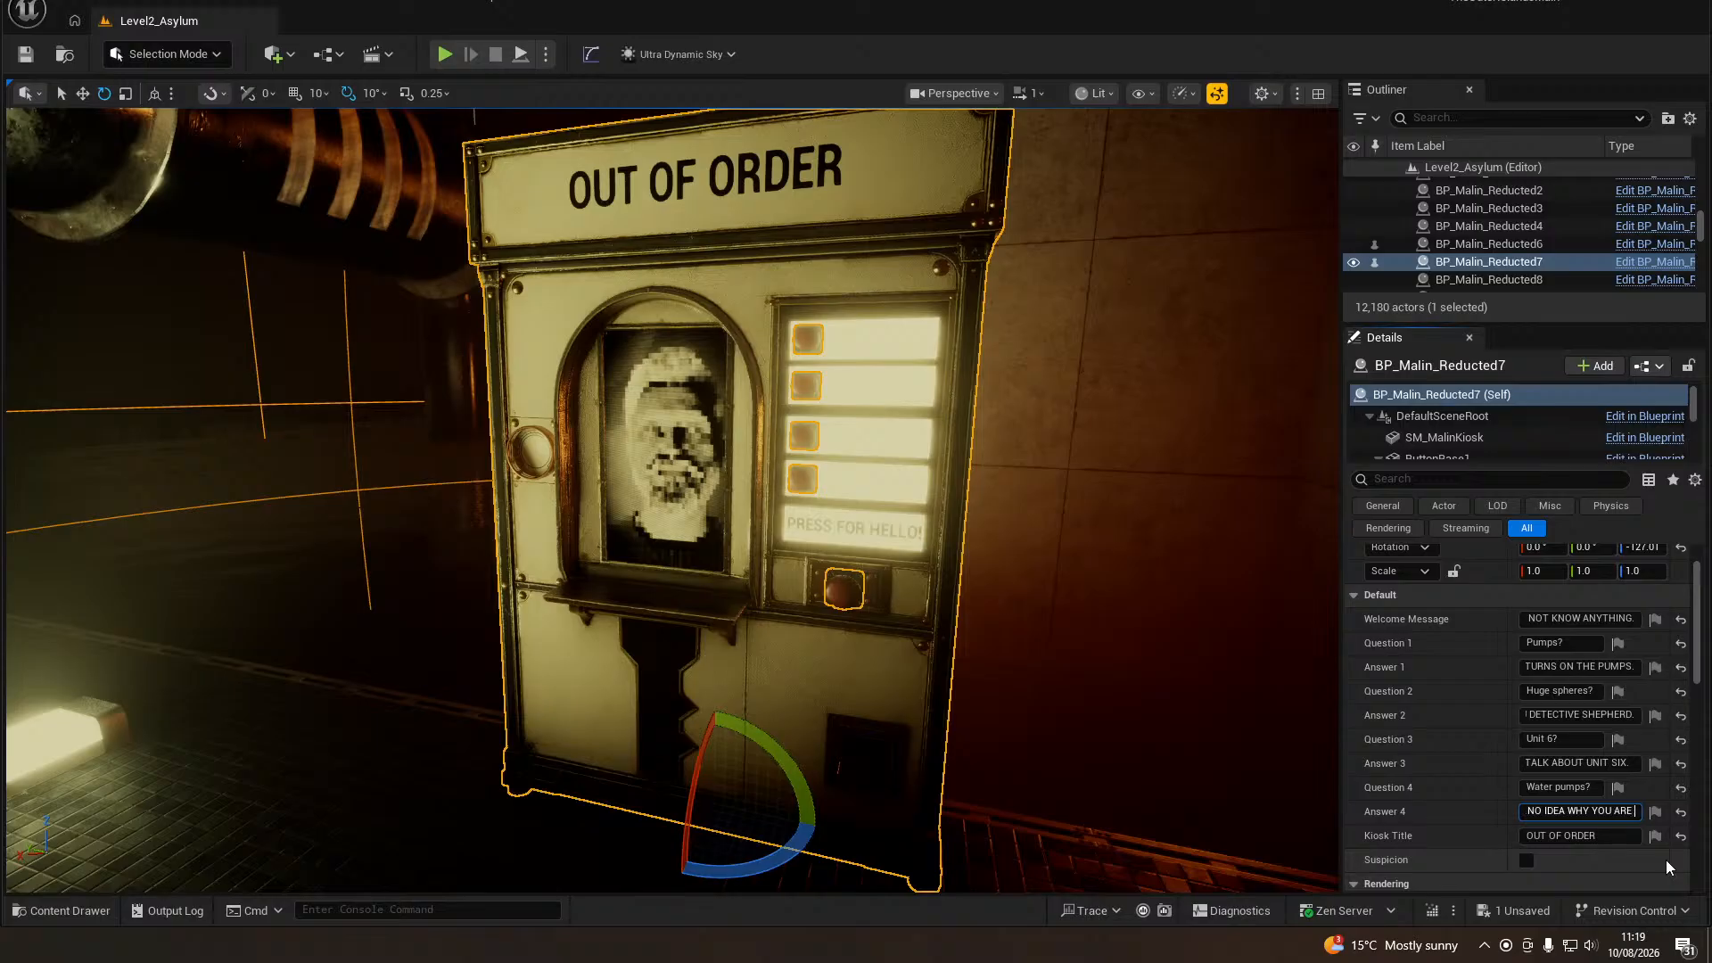
{"action": "type", "text": " ASKING ME"}
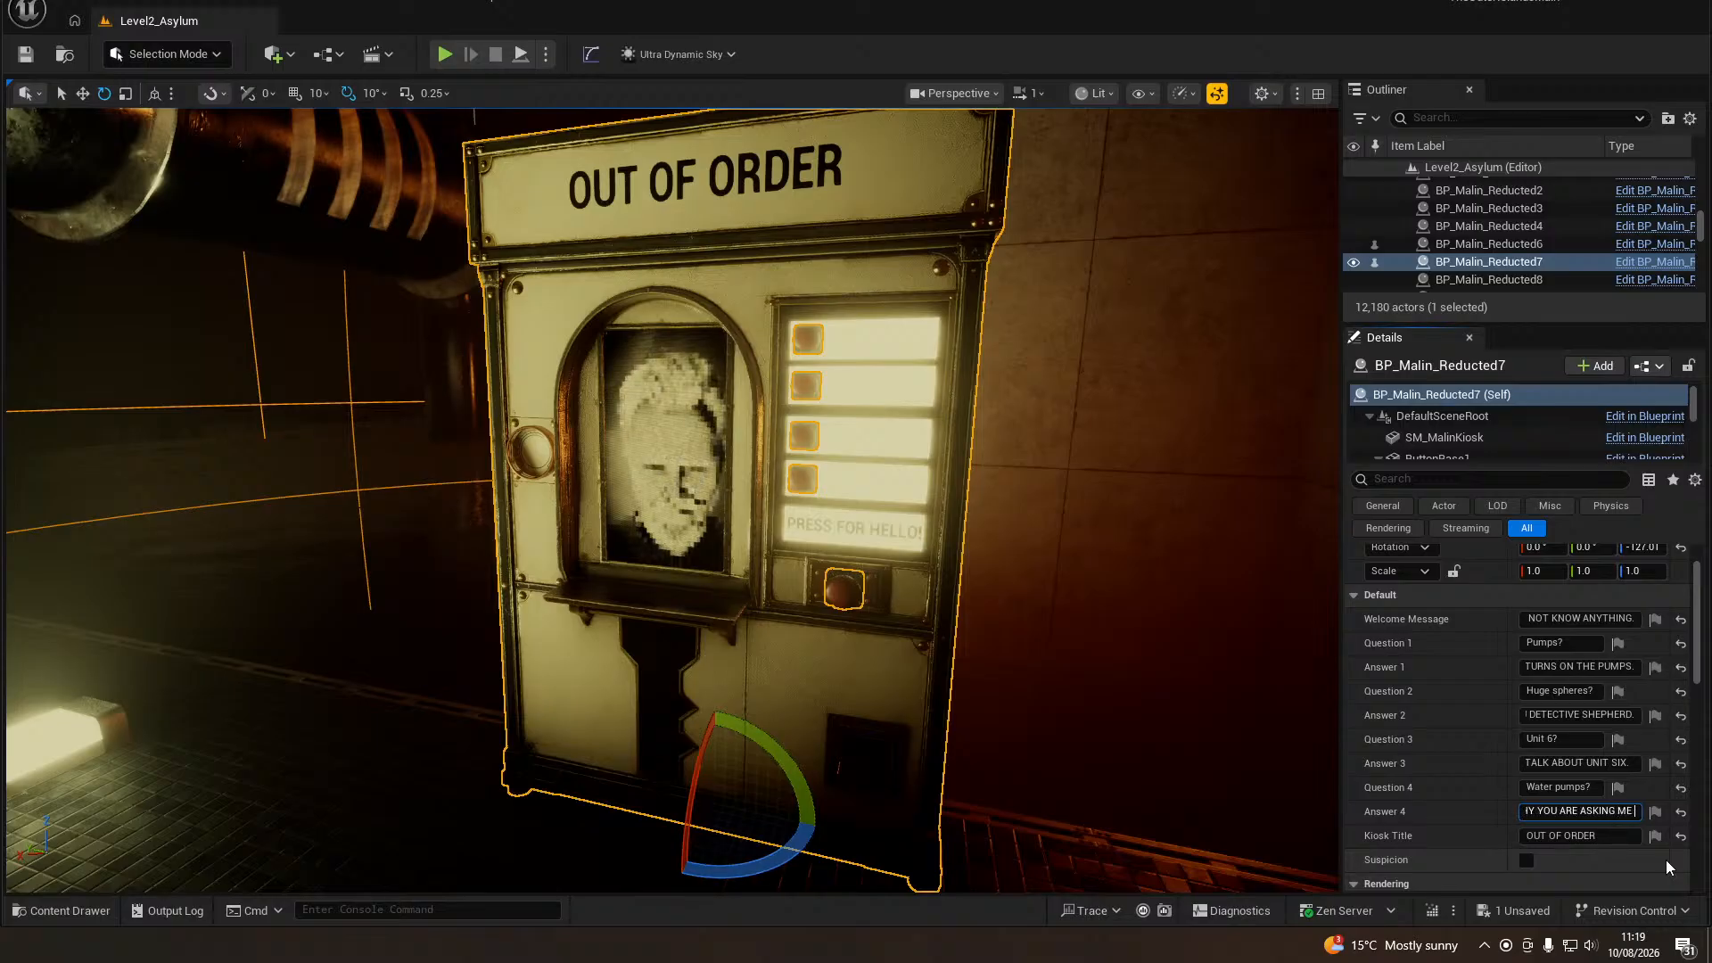
{"action": "type", "text": " QUESIONS"}
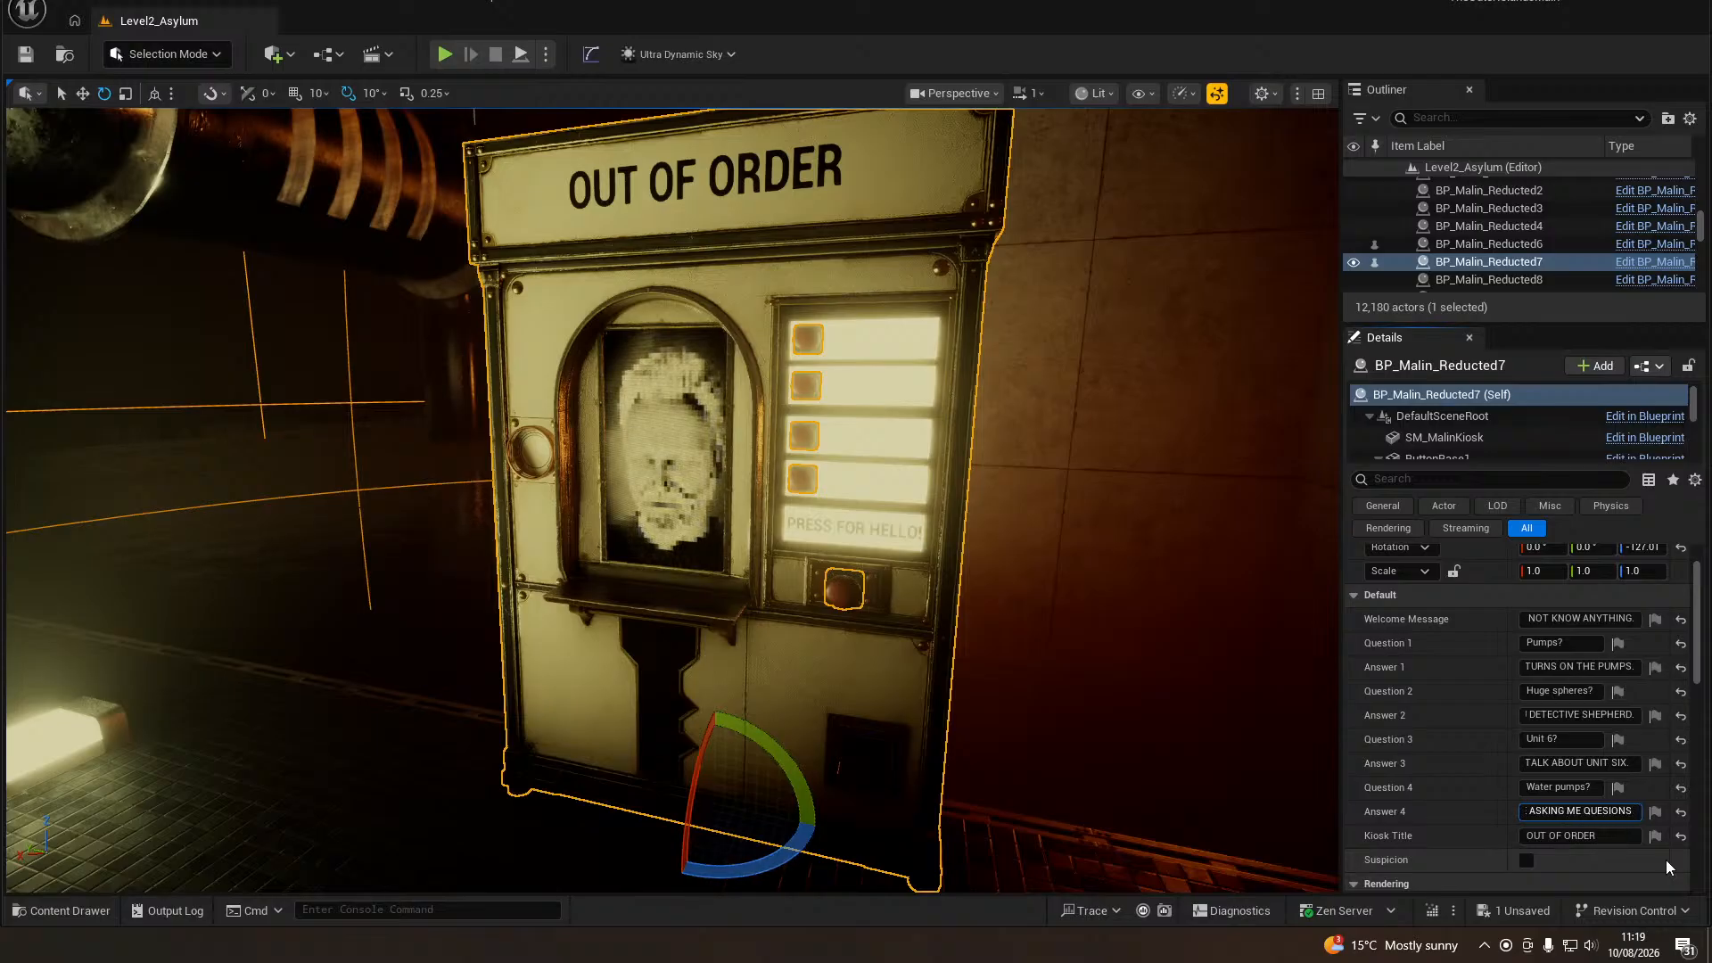
{"action": "type", "text": " STILL."}
{"action": "key", "text": "Return"}
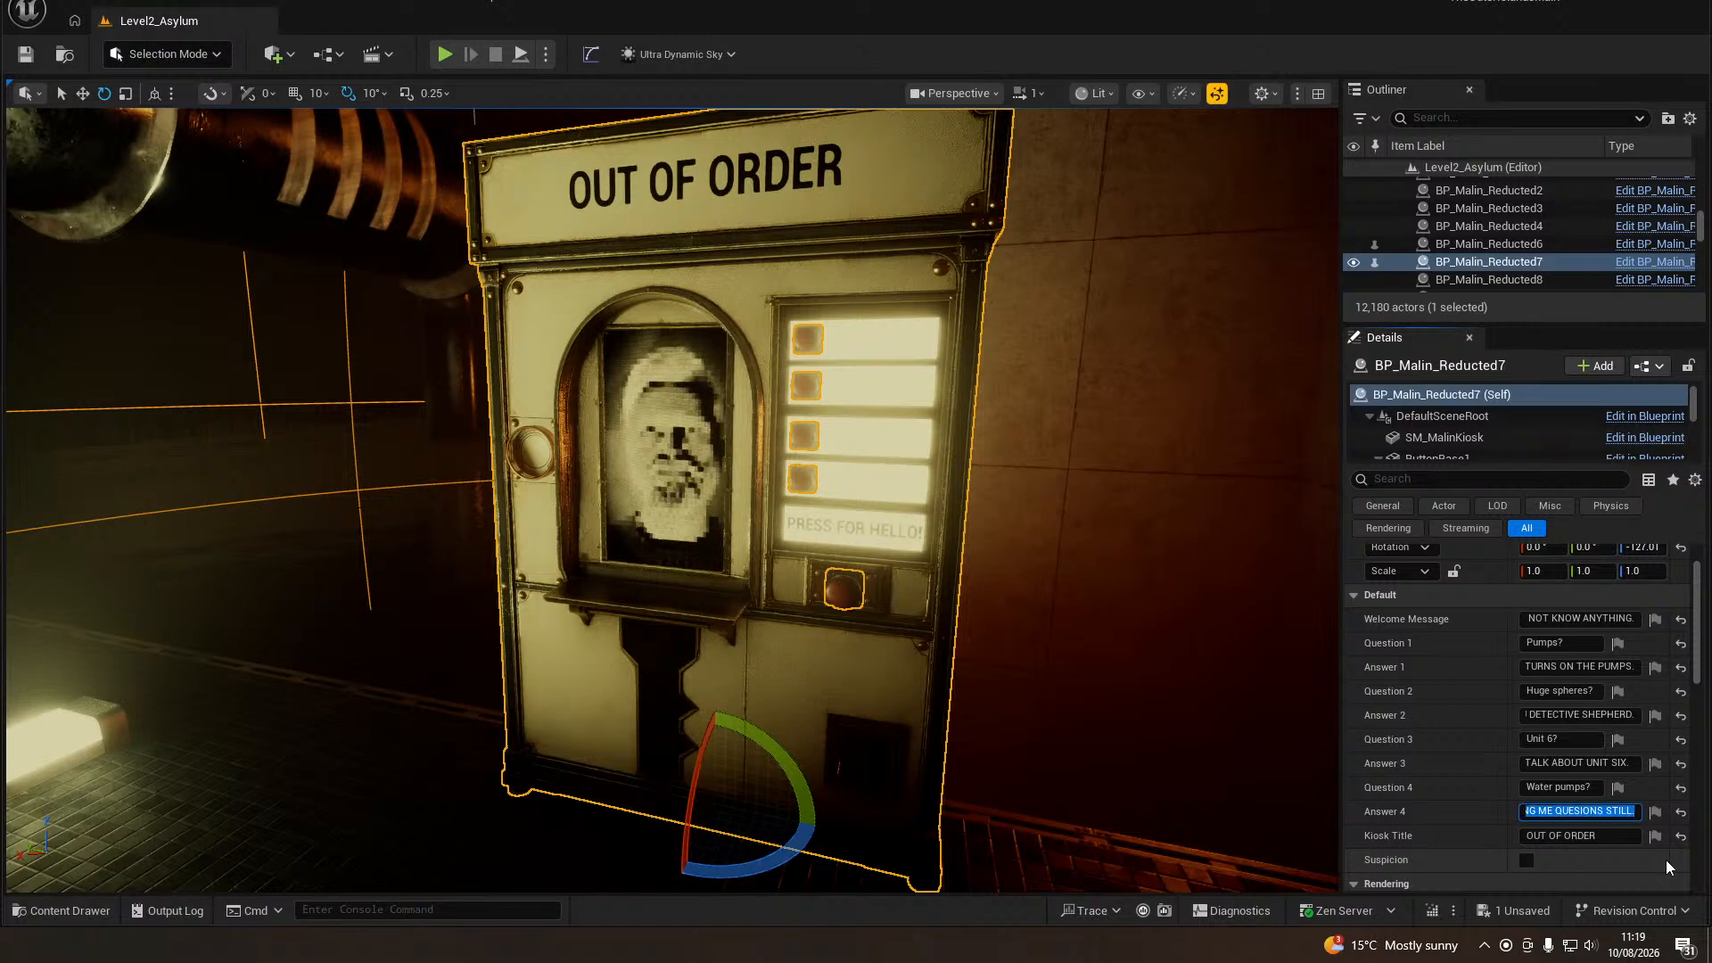
Save the level and start a play test from the floor in front of the OUT OF ORDER kiosk.
{"action": "right_click_drag", "start_coordinate": [332, 394], "coordinate": [294, 441]}
{"action": "key", "text": "ctrl+s"}
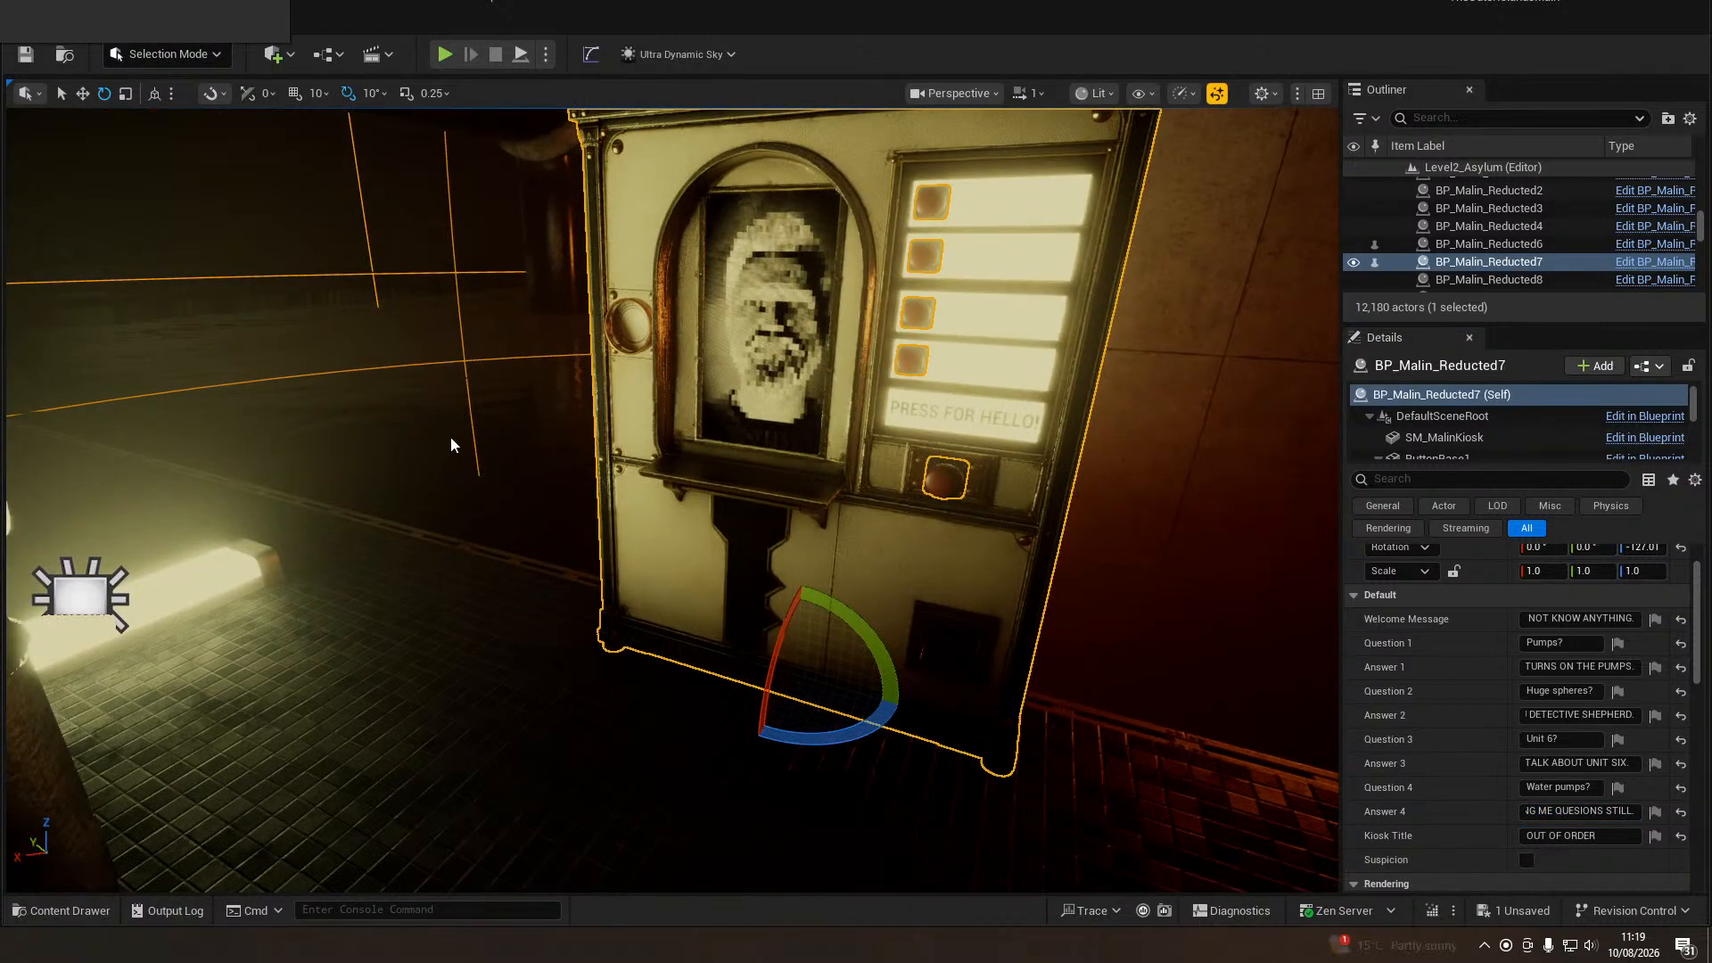
{"action": "right_click", "coordinate": [592, 796]}
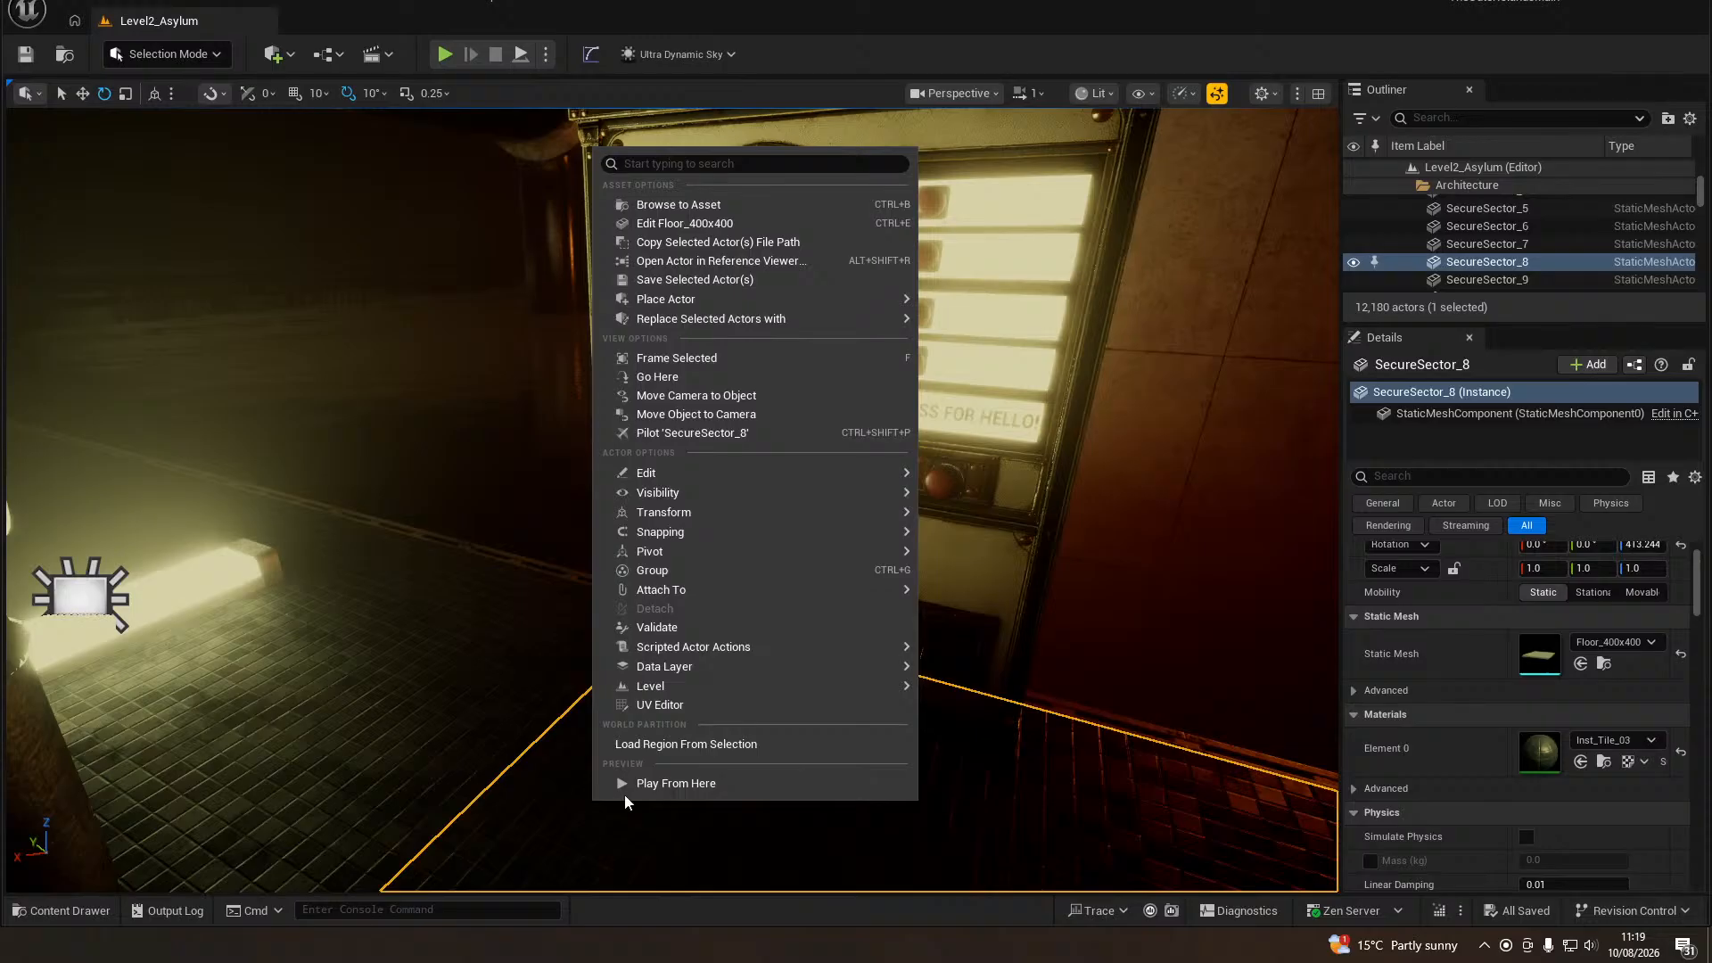
{"action": "left_click", "coordinate": [586, 777]}
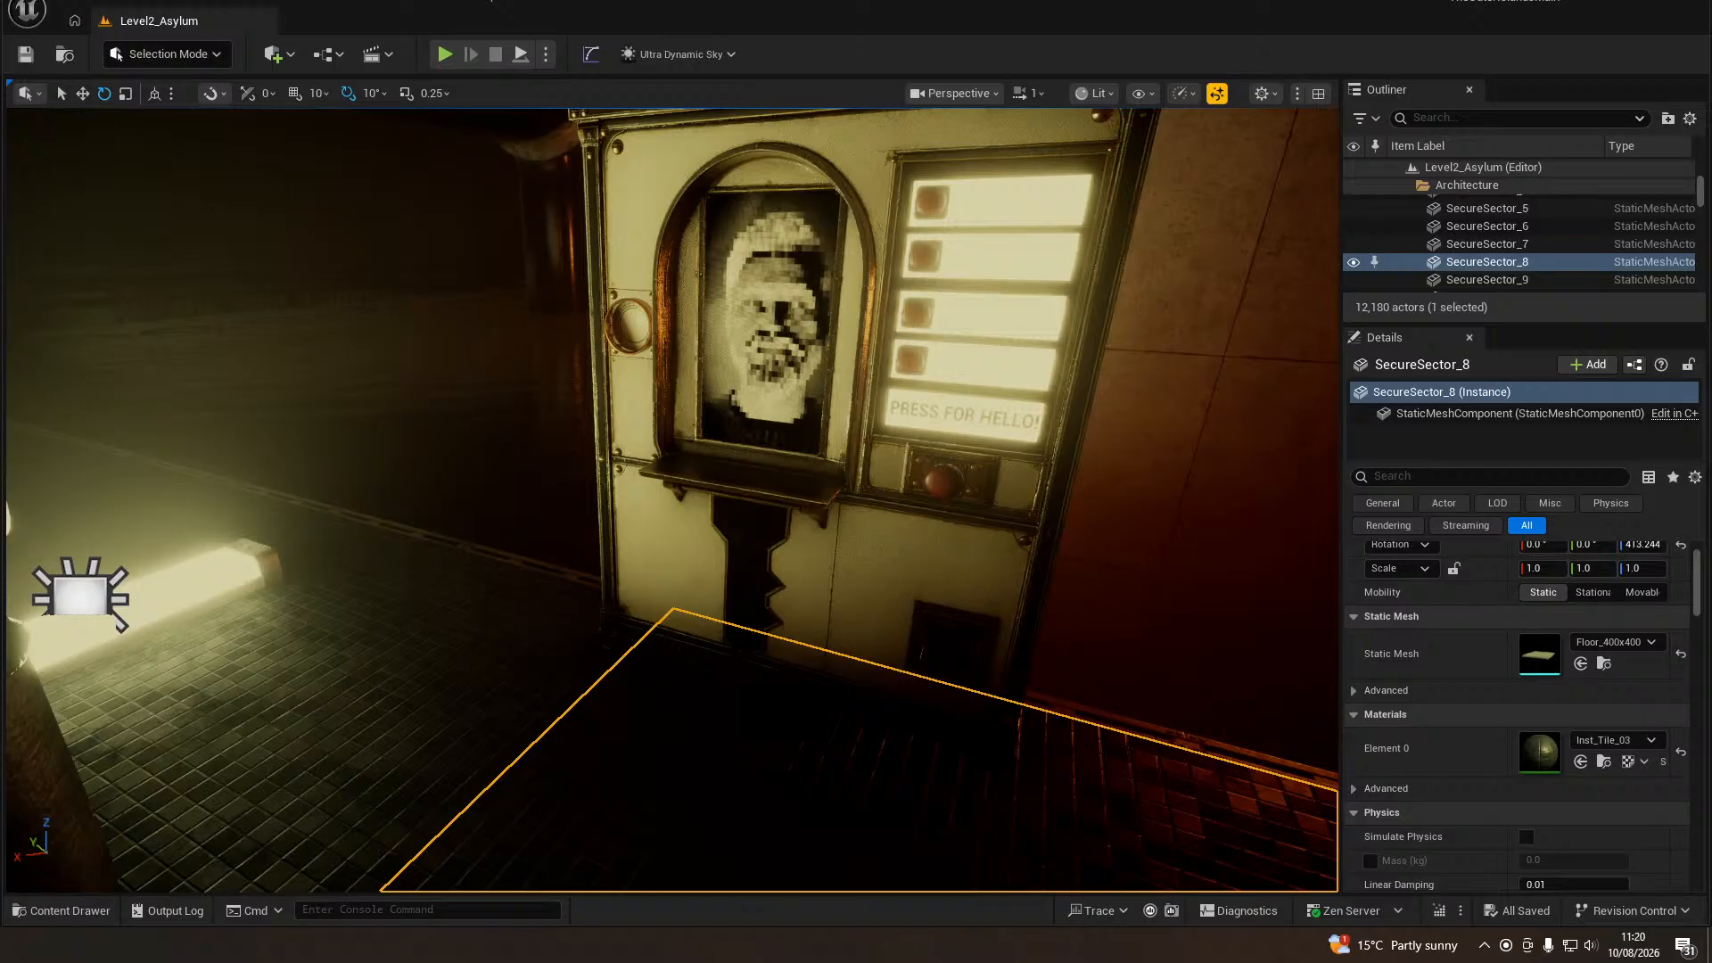
{"action": "key", "text": "alt+p"}
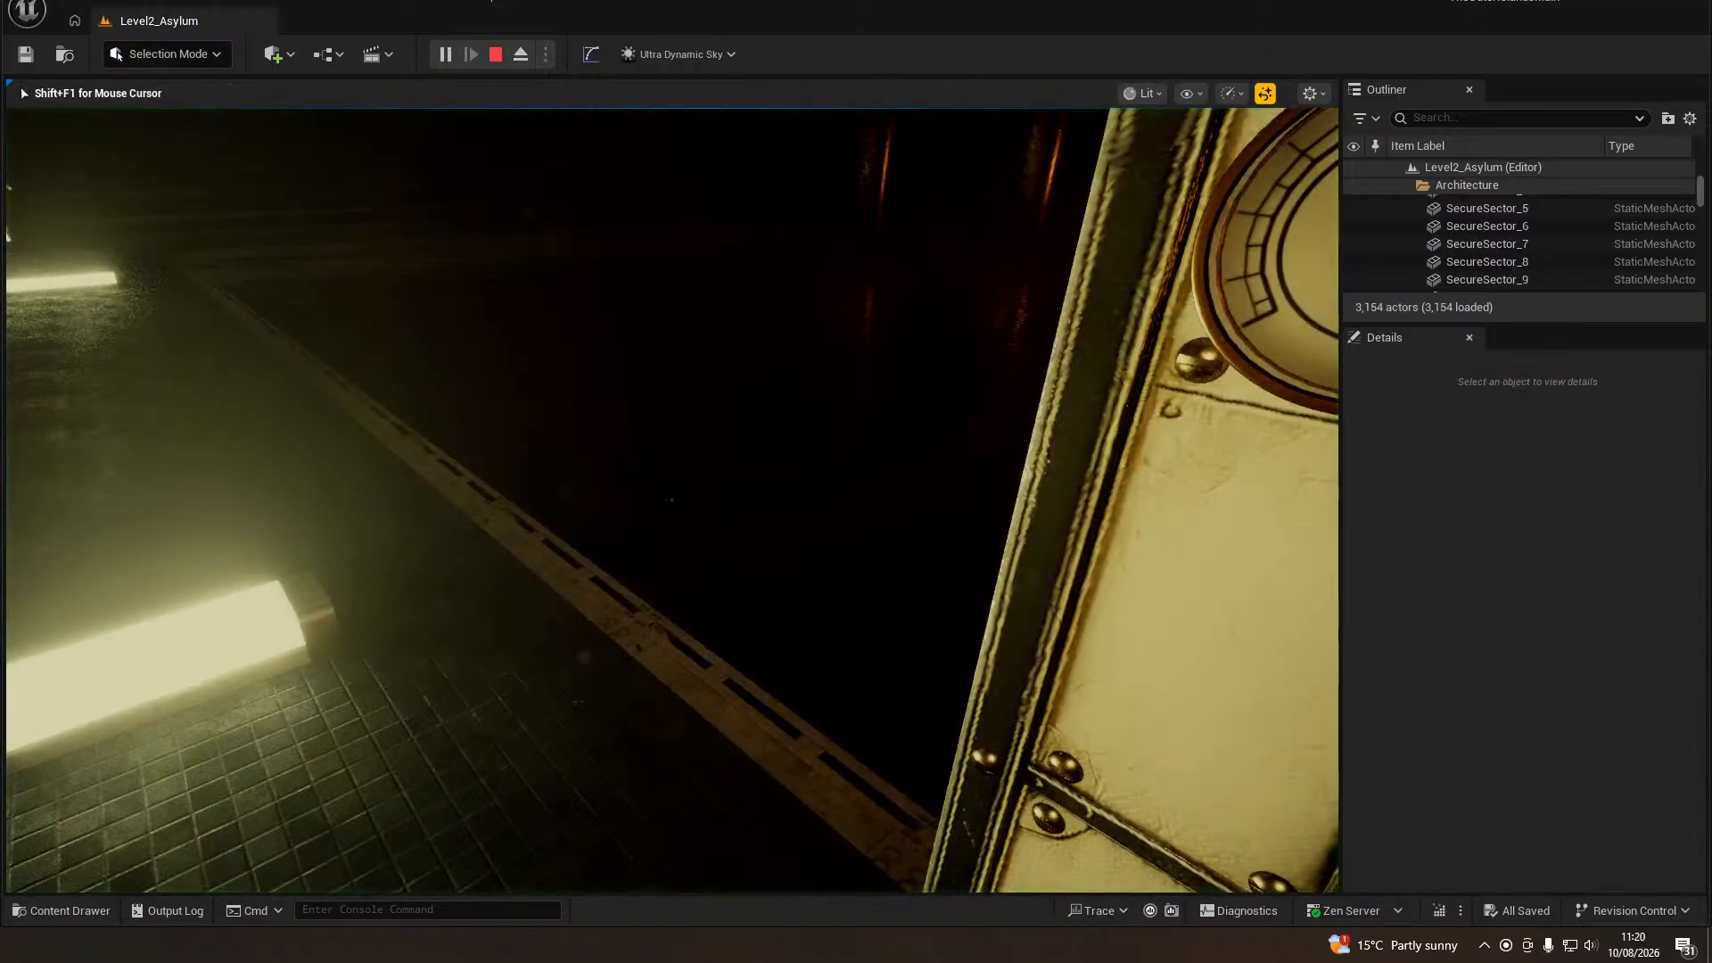
Walk up to the OUT OF ORDER kiosk, try its hello and question buttons, and end the play test.
{"action": "key", "text": "d"}
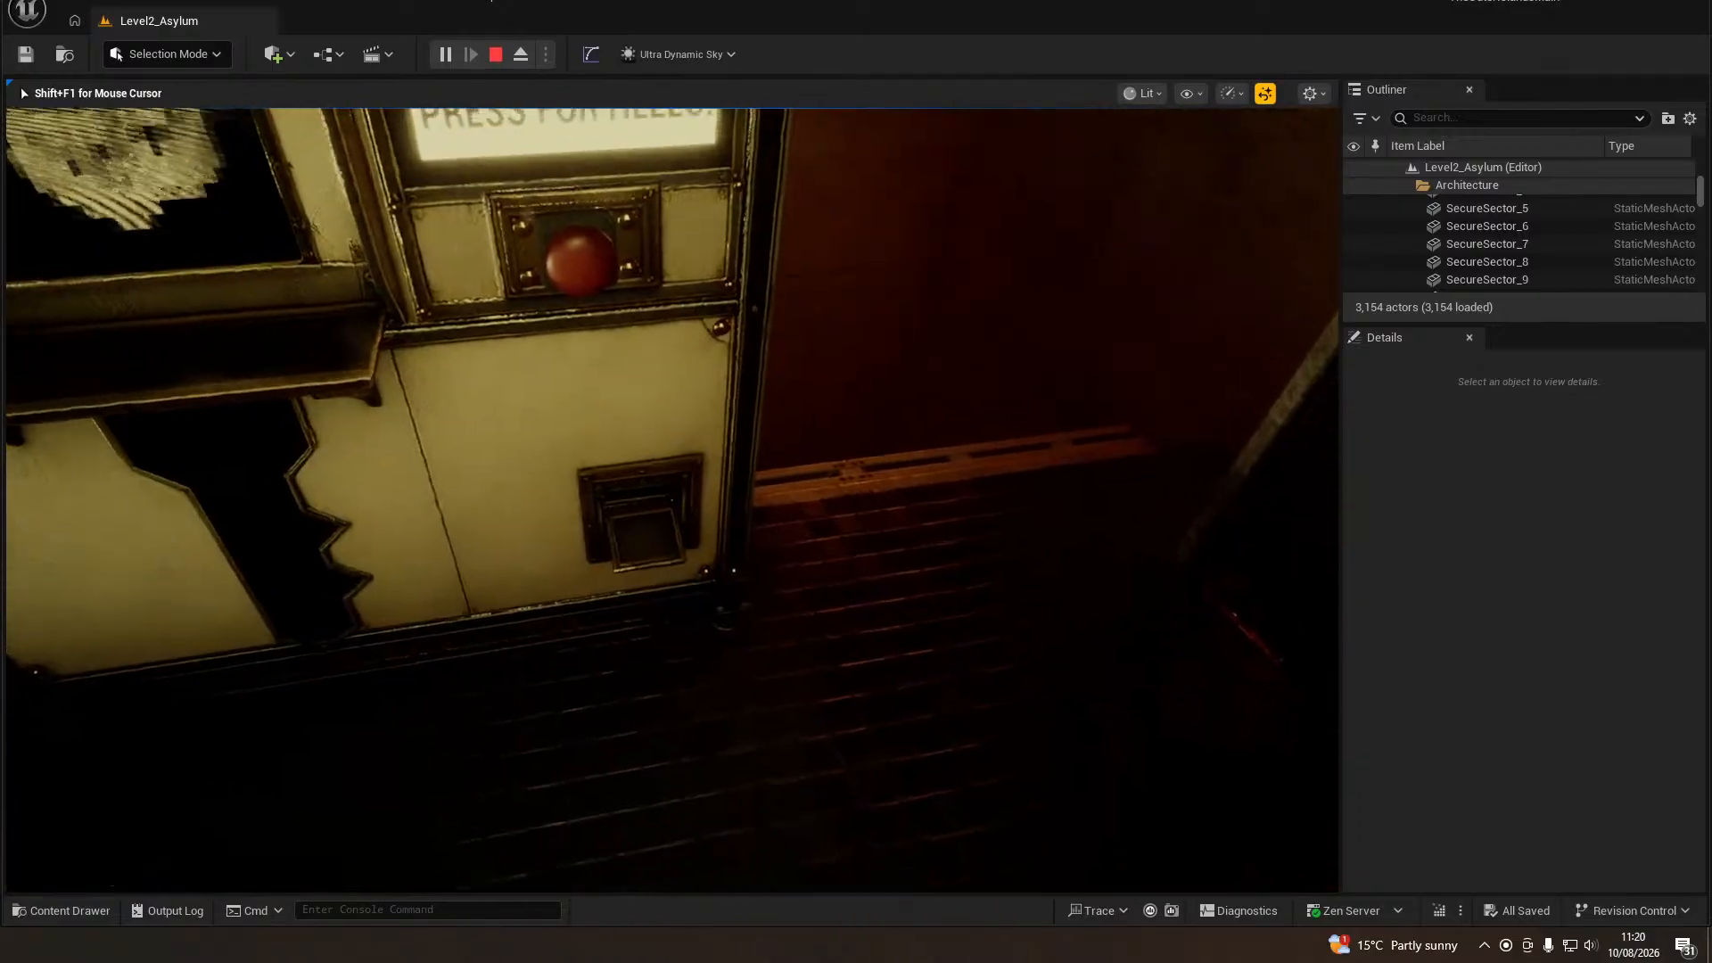
{"action": "key", "text": "w"}
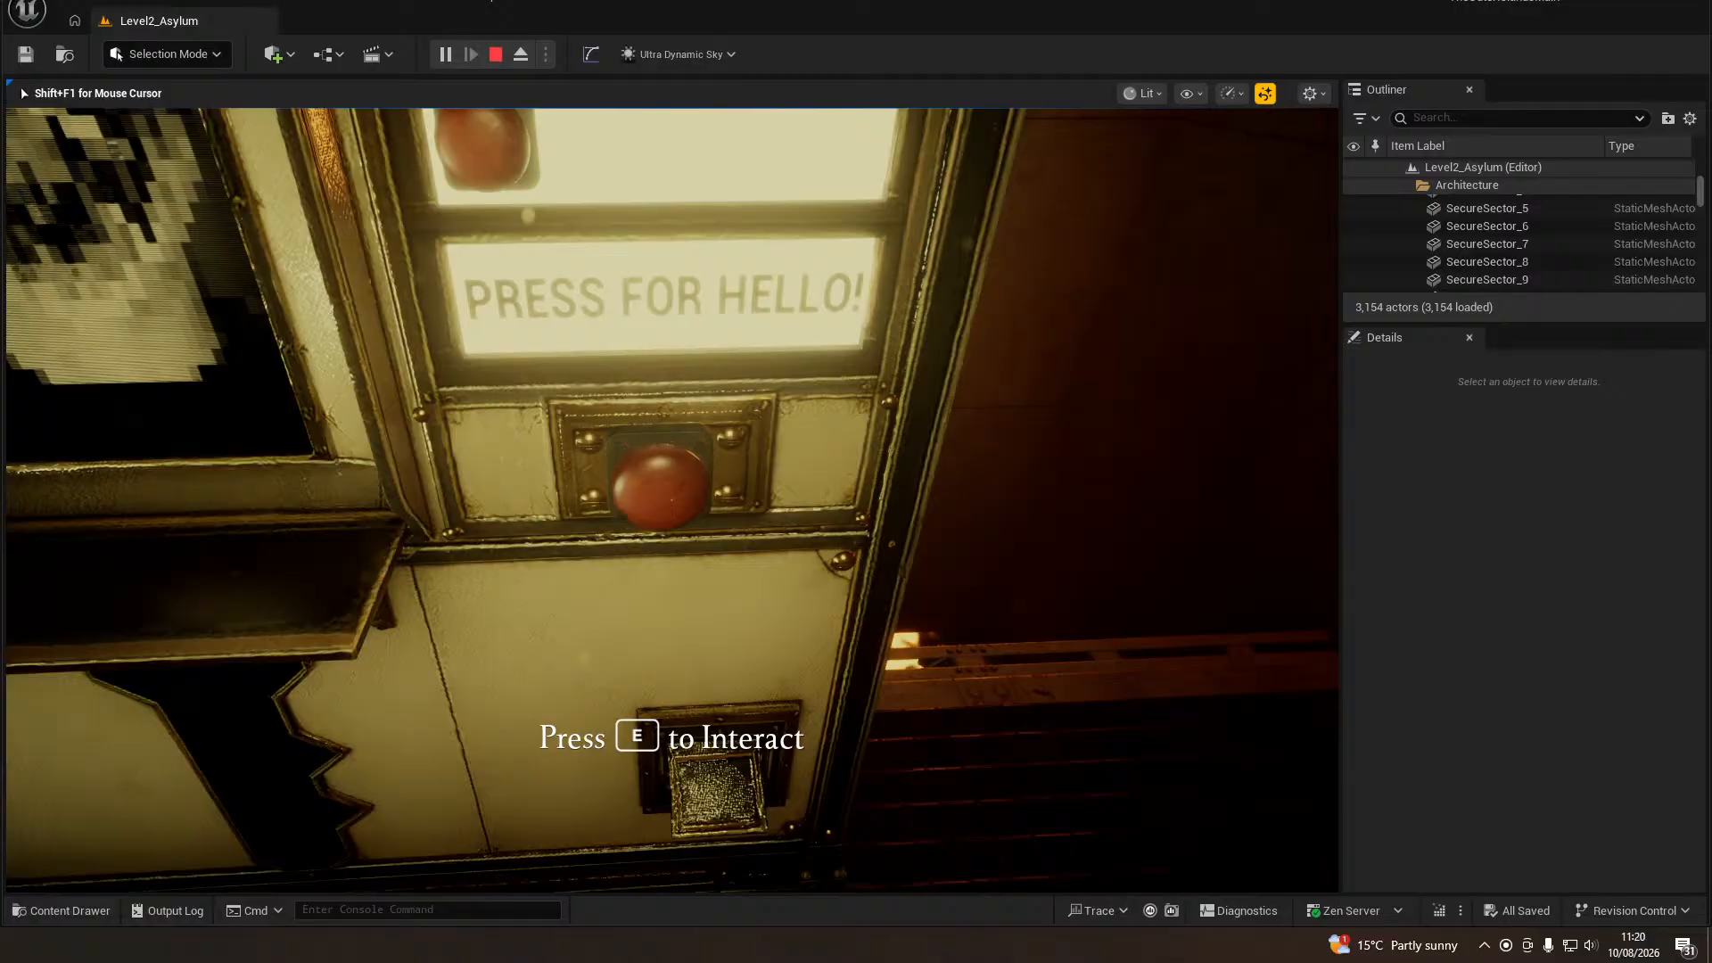
{"action": "key", "text": "e"}
{"action": "key", "text": "s"}
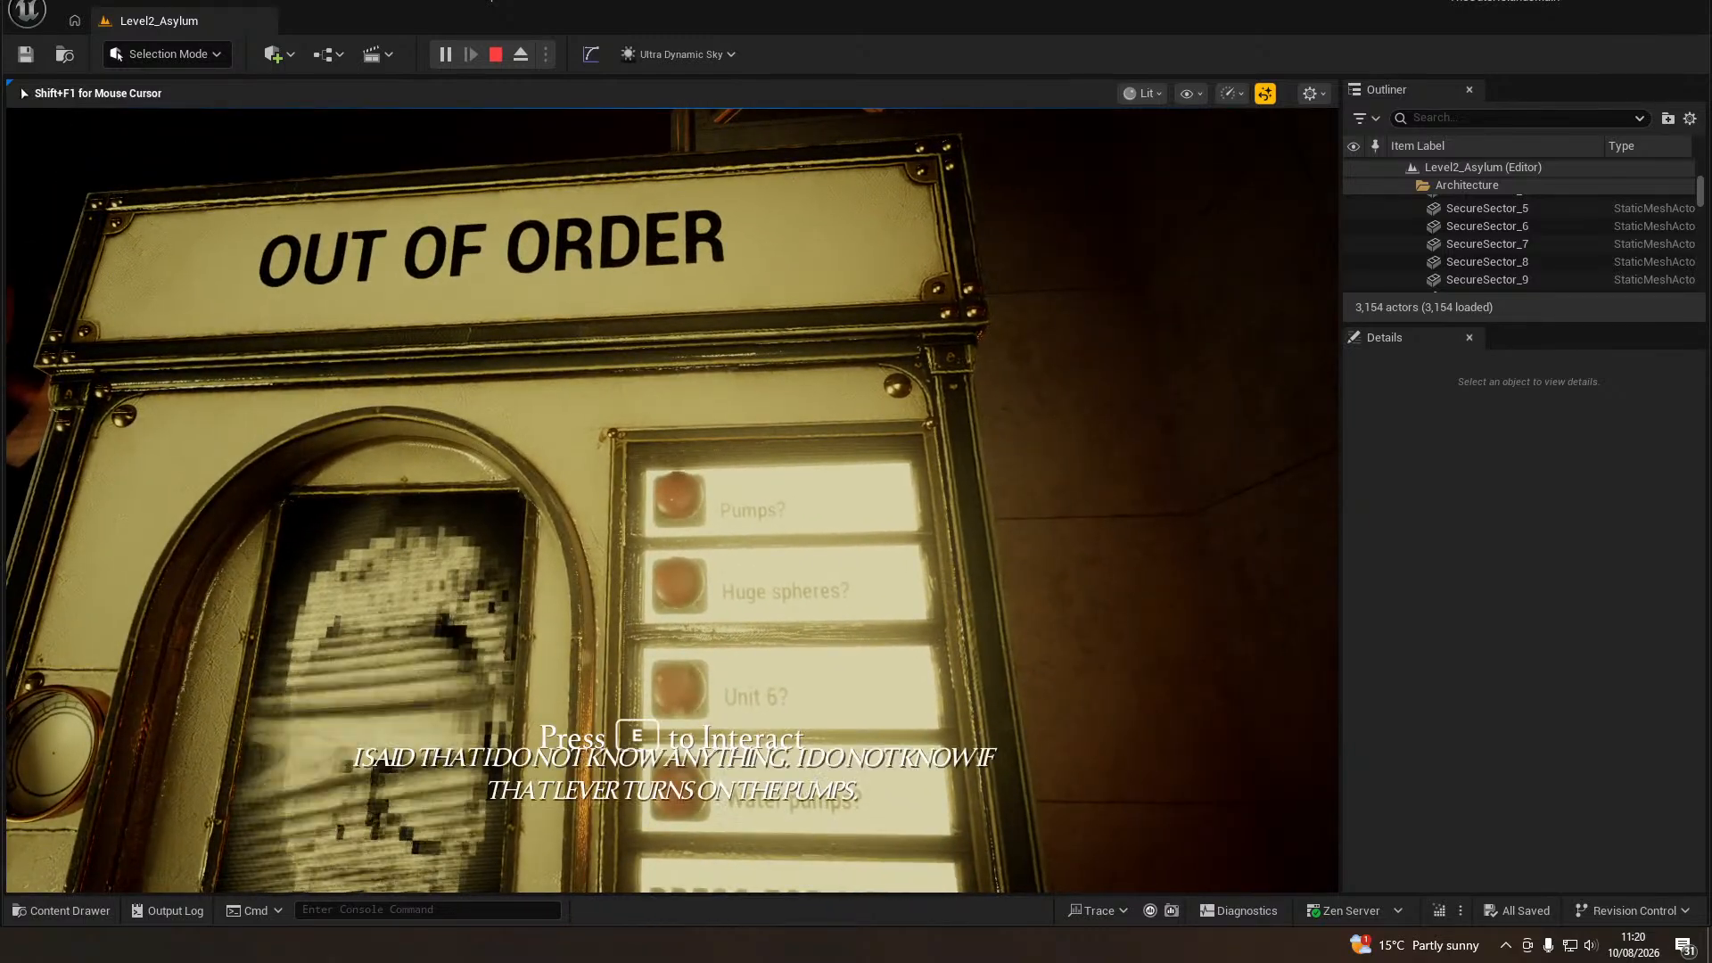
{"action": "key", "text": "e"}
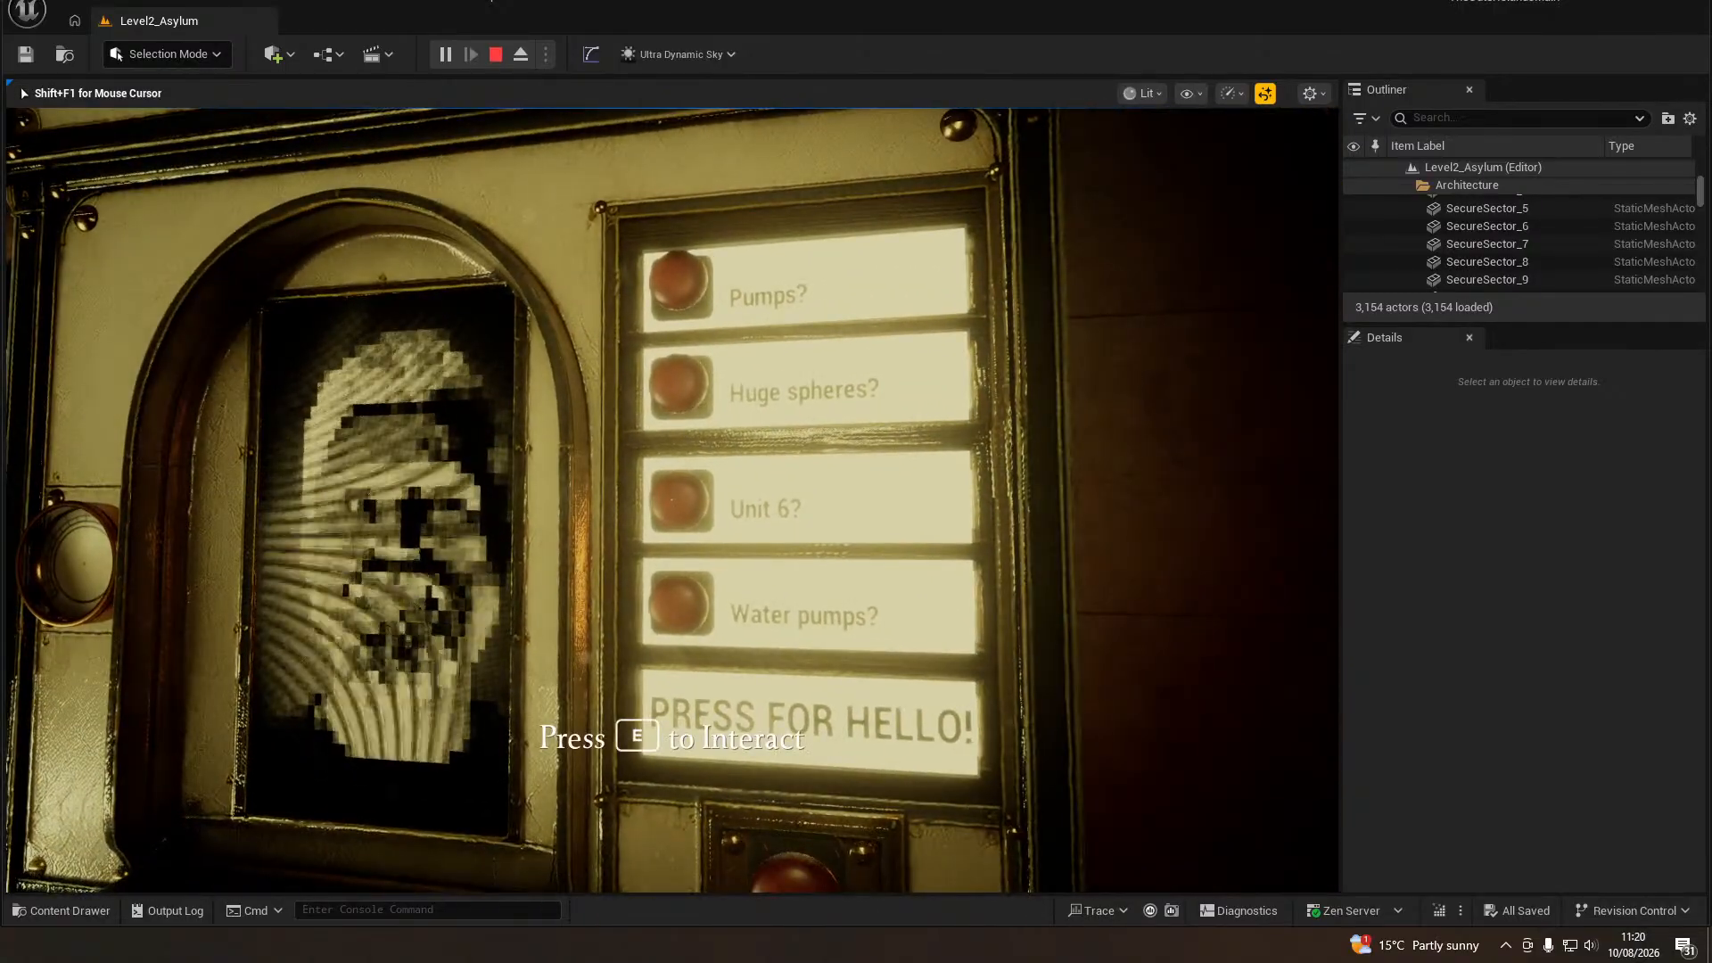
{"action": "key", "text": "e"}
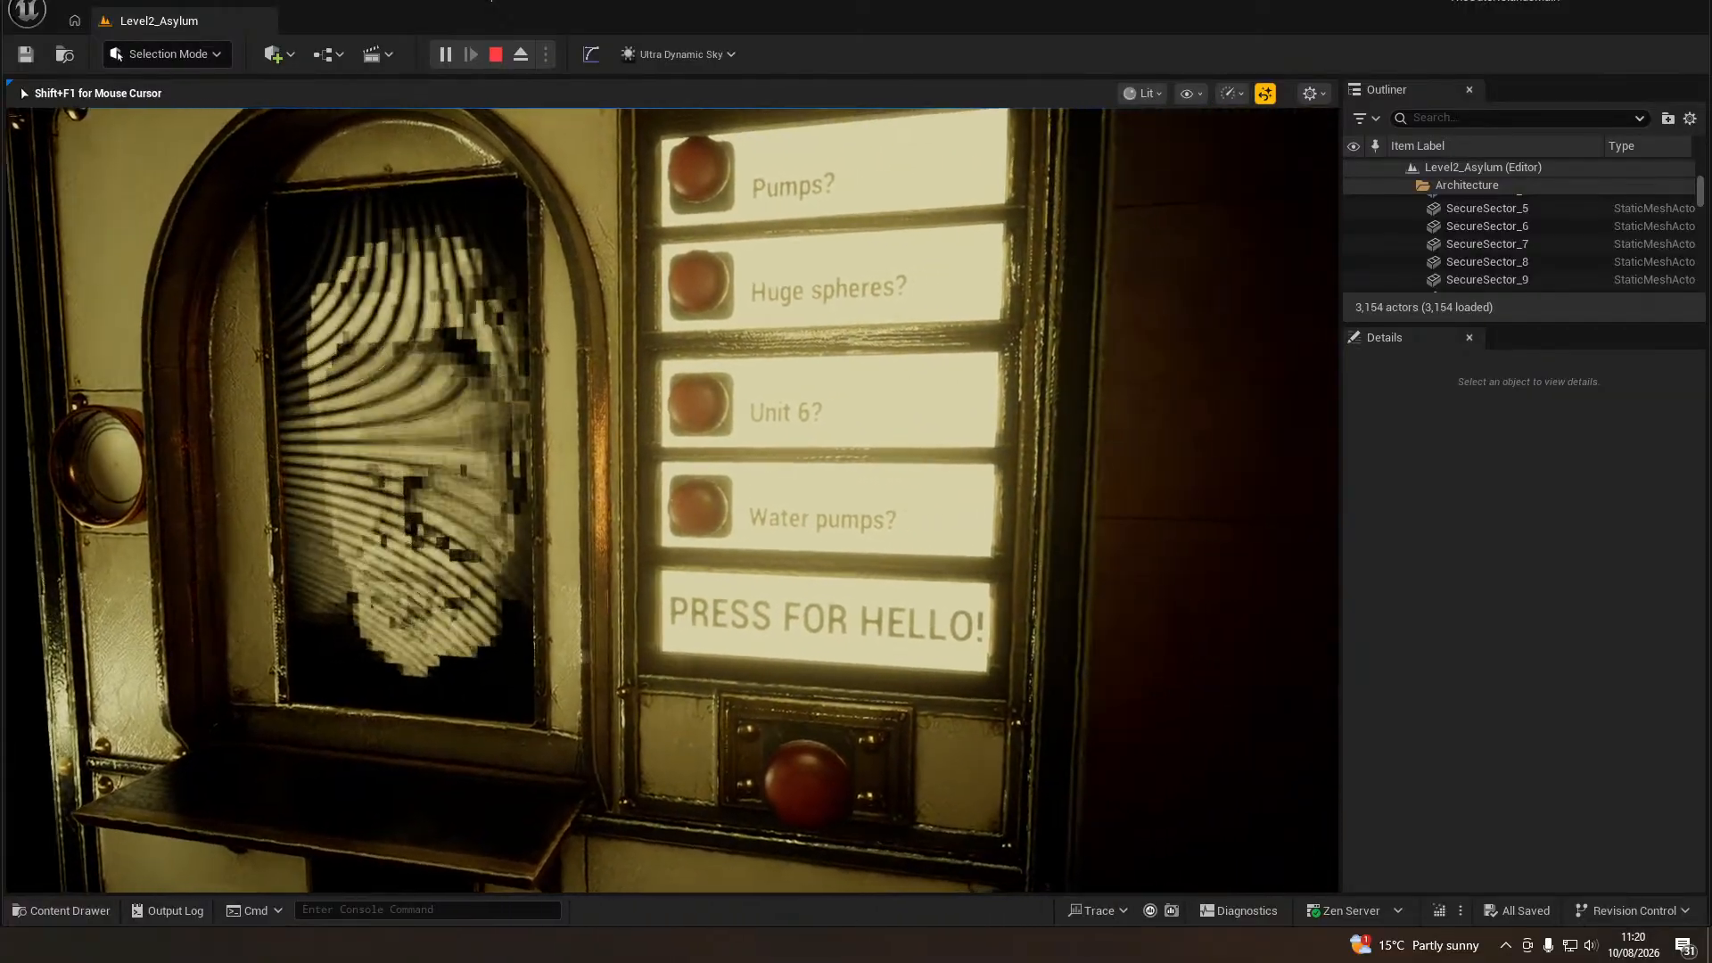
{"action": "key", "text": "e"}
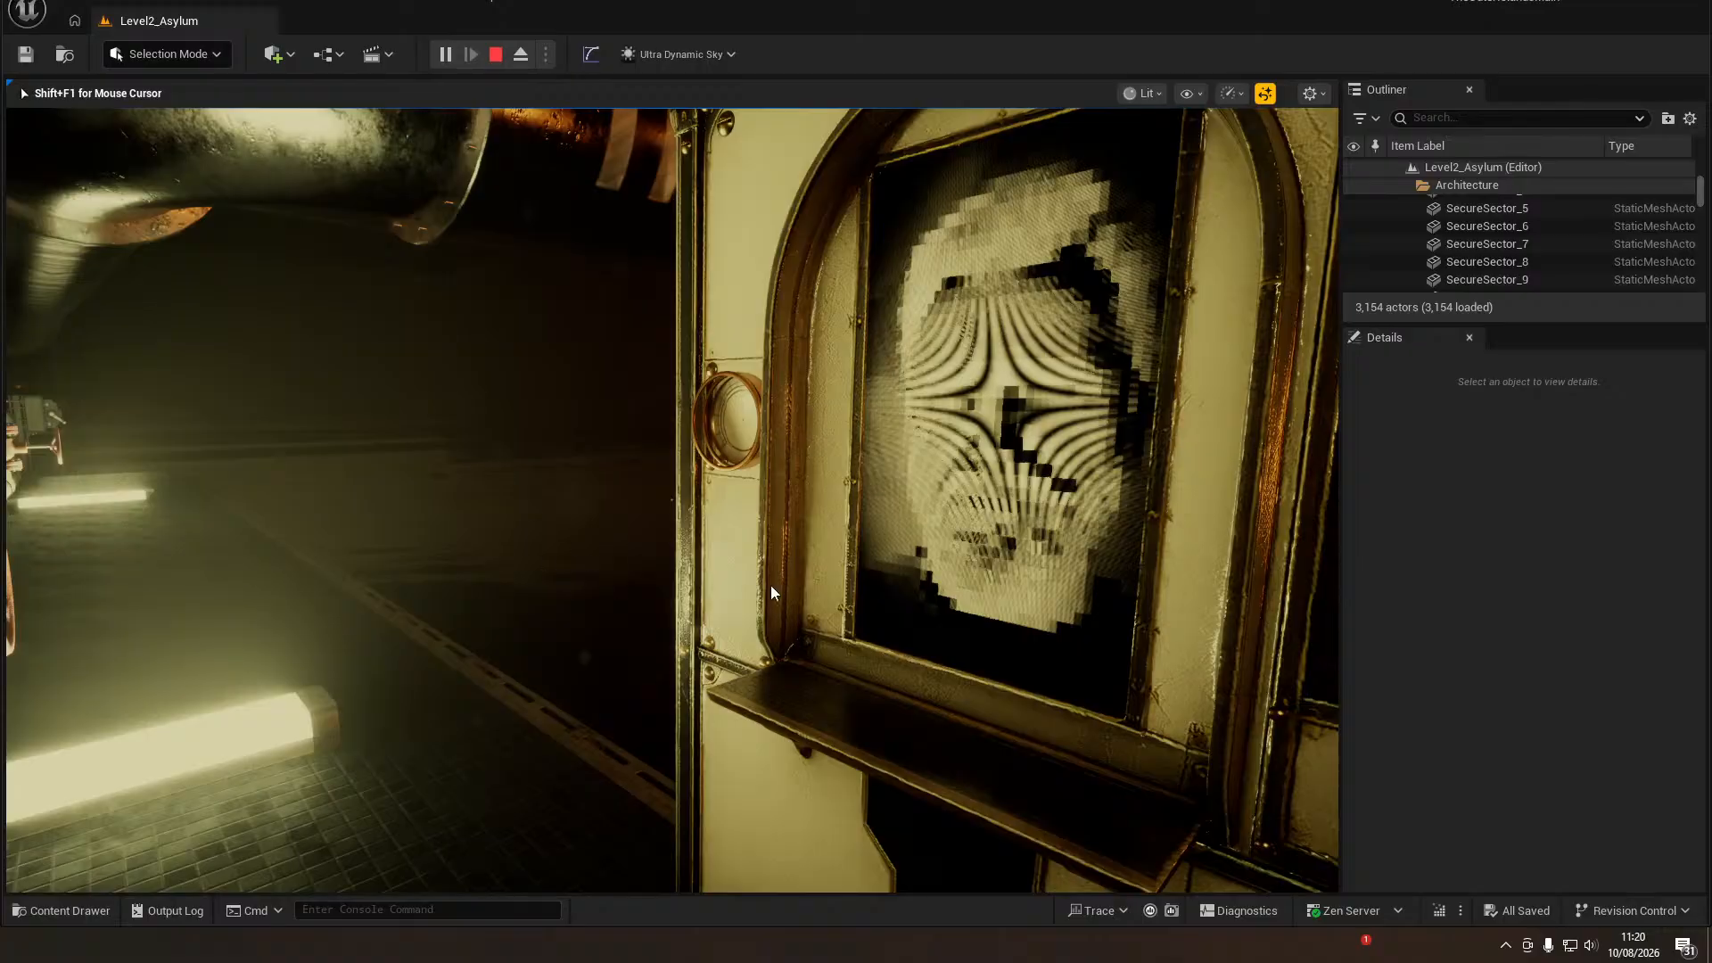
{"action": "key", "text": "Escape"}
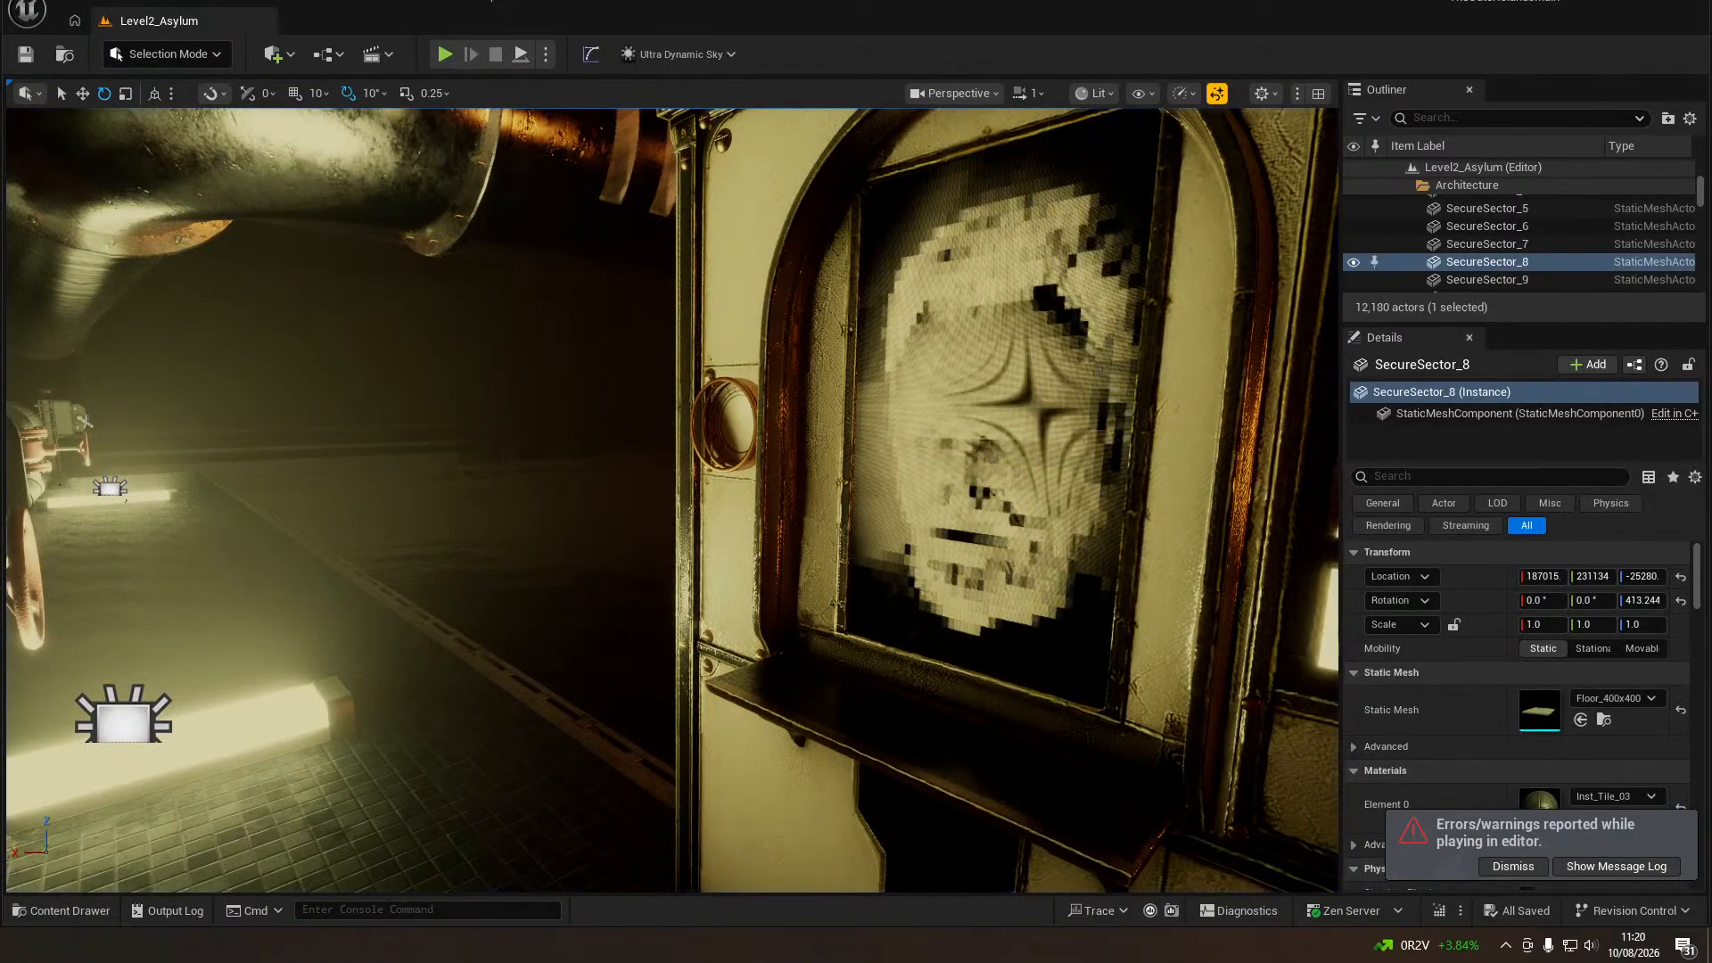
Reselect the OUT OF ORDER kiosk and clear the wording of answer 4 between "OUT OF ORDER." and "NO IDEA WHY".
{"action": "left_click", "coordinate": [1025, 500]}
{"action": "scroll", "coordinate": [1580, 726], "scroll_direction": "down", "scroll_amount": 7}
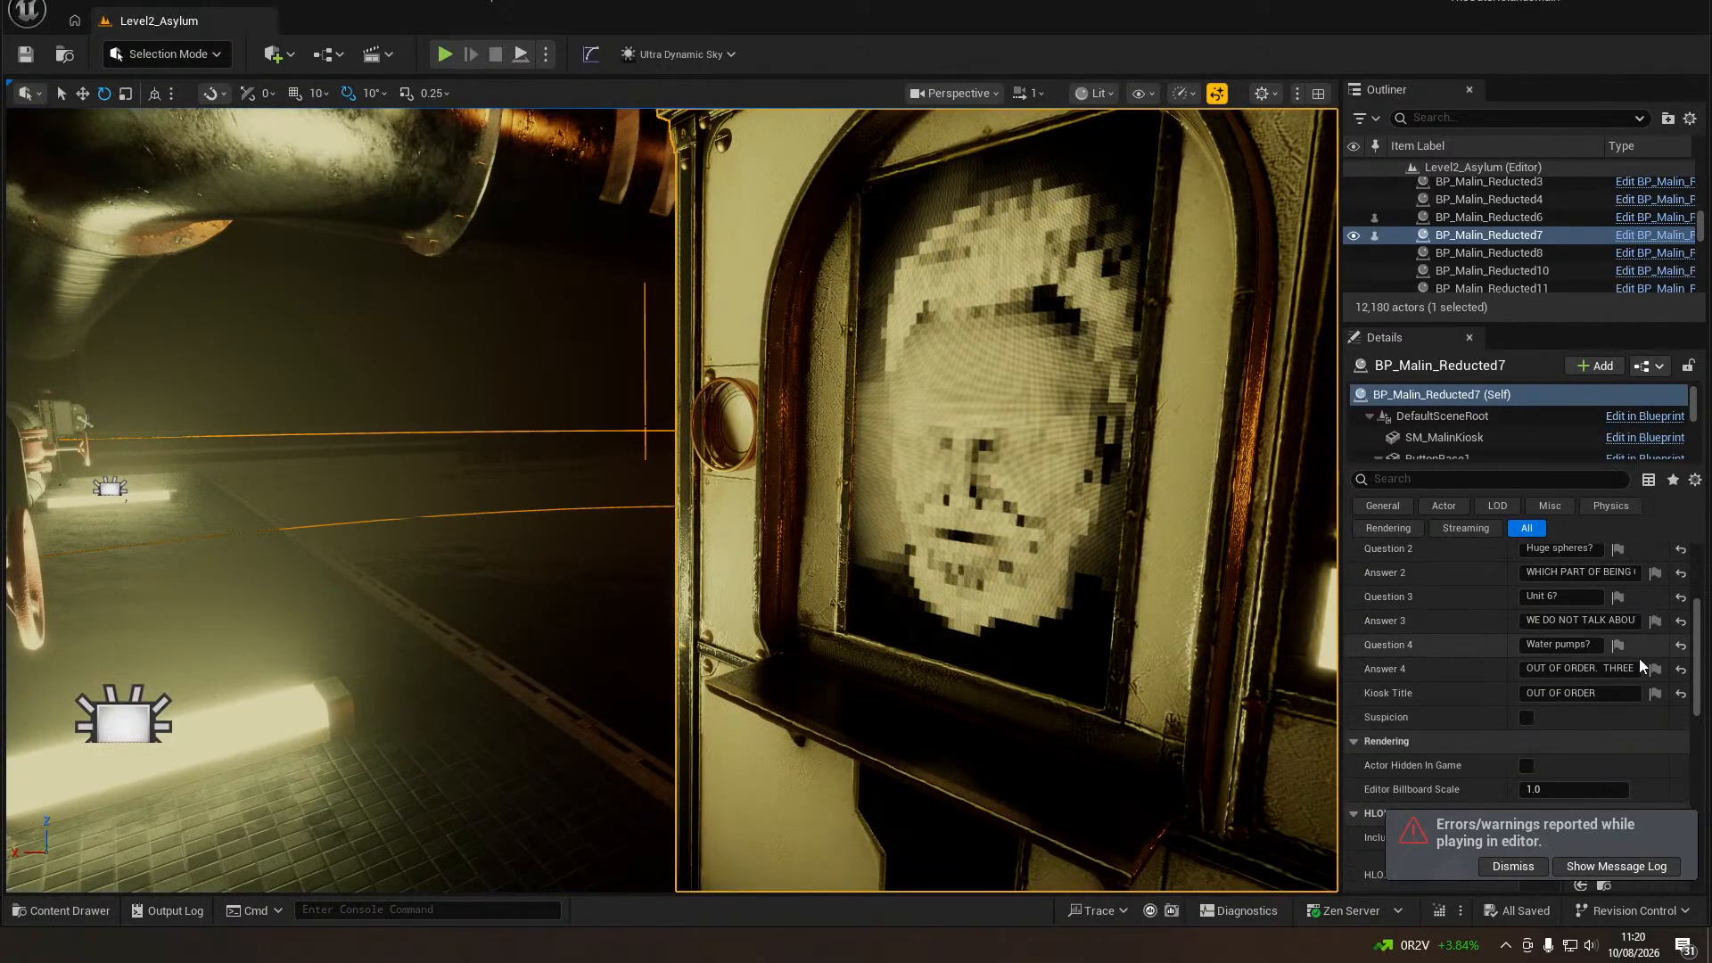
{"action": "left_click", "coordinate": [1616, 669]}
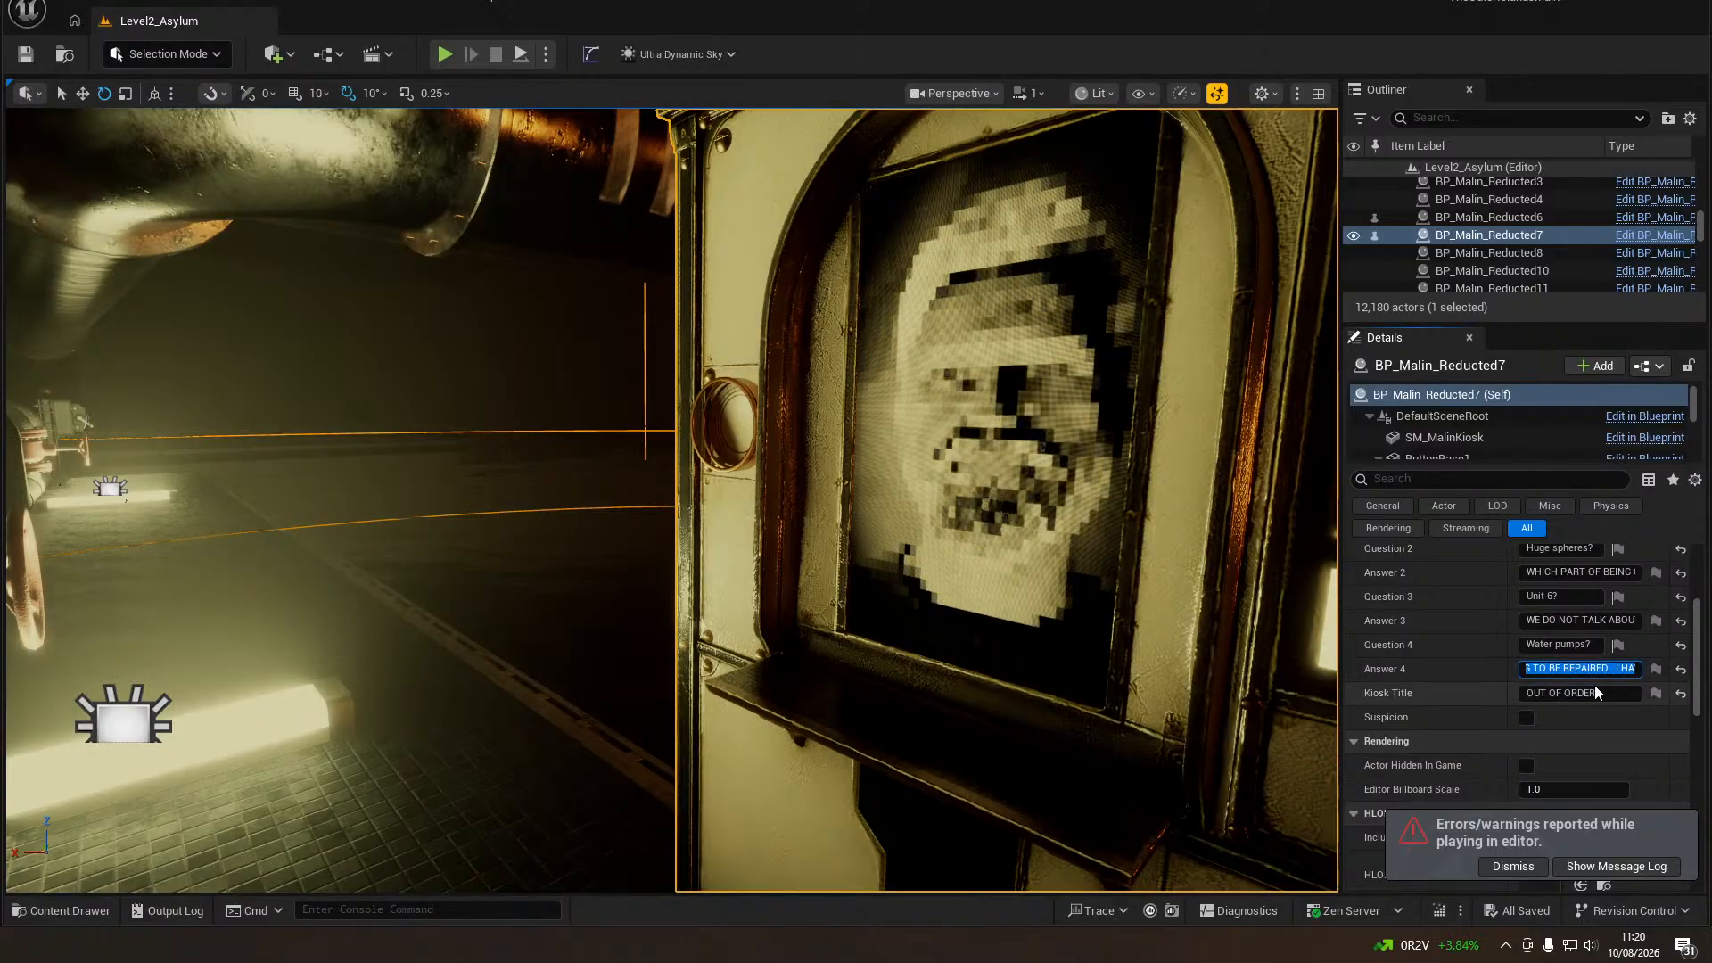
{"action": "type", "text": "0000000000000"}
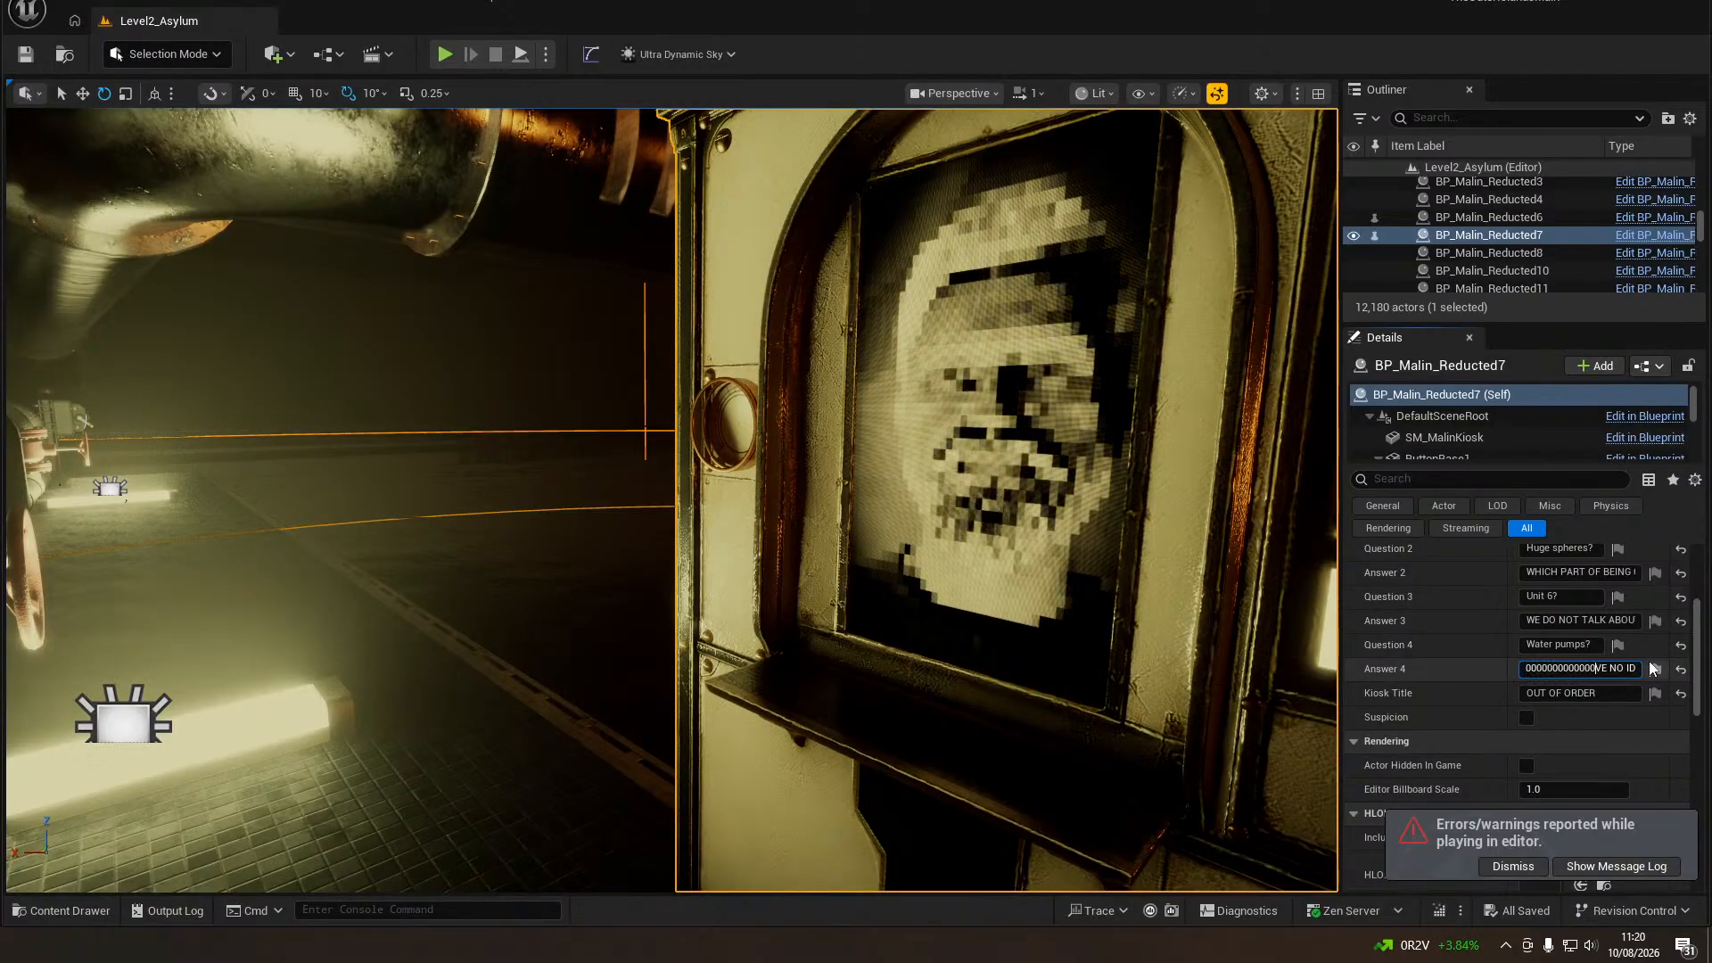
{"action": "type", "text": "0000000000000"}
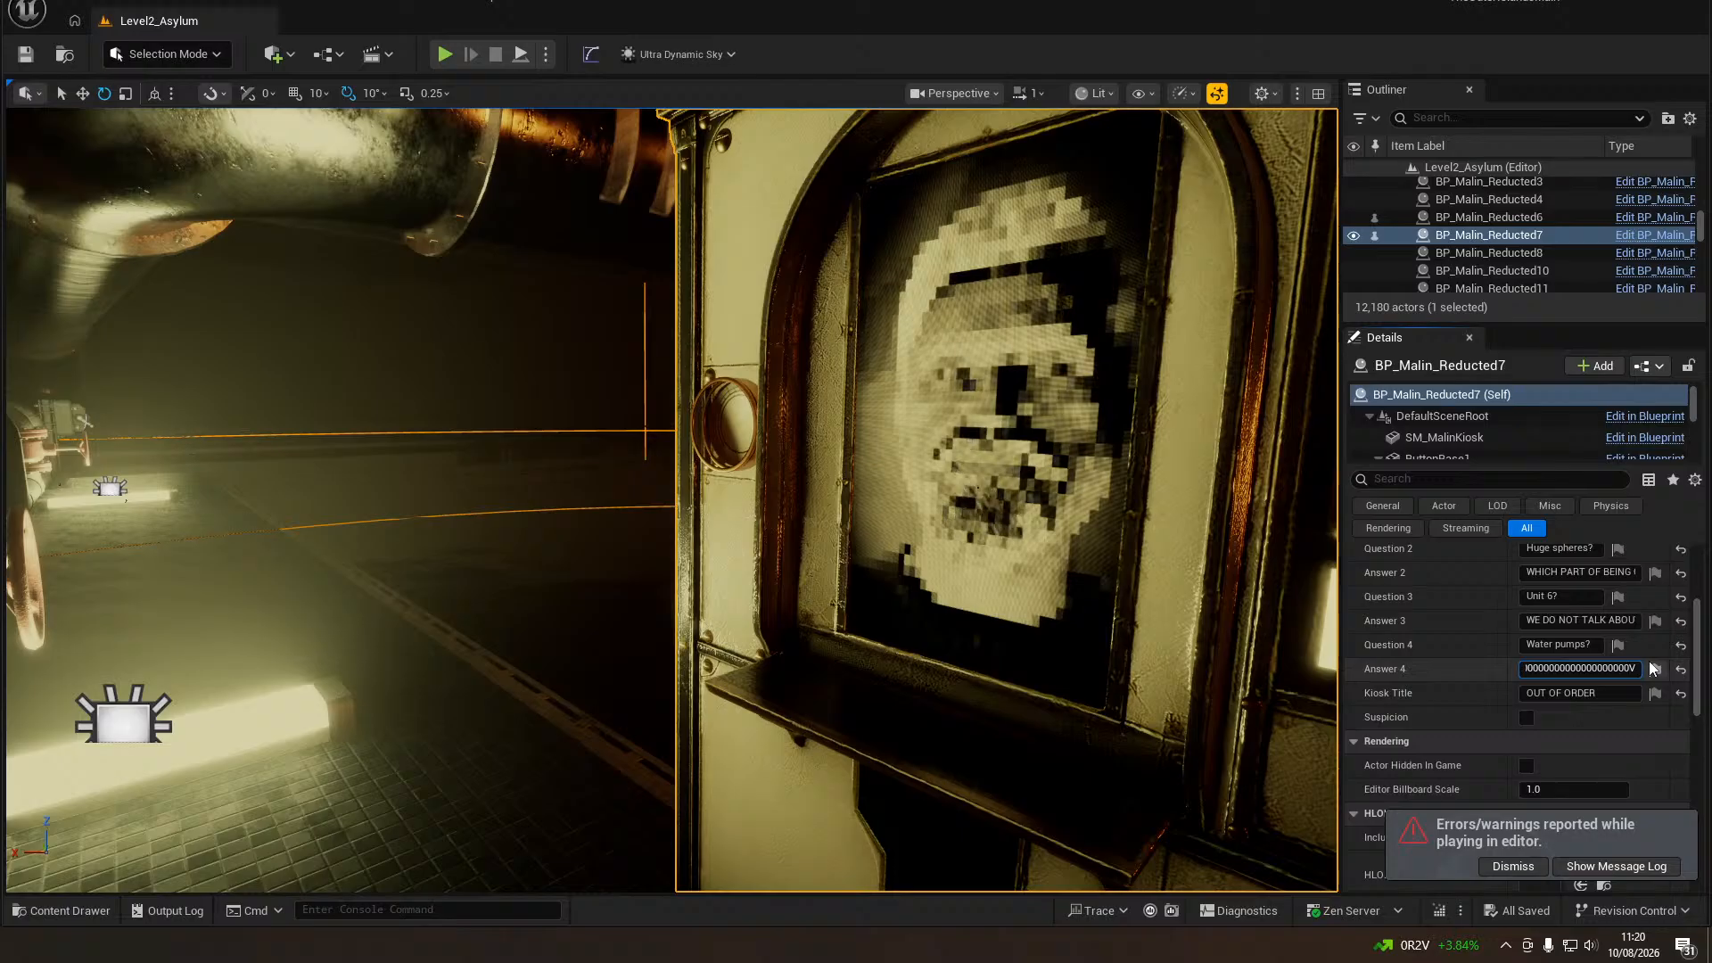
{"action": "key", "text": "Home"}
{"action": "type", "text": "T"}
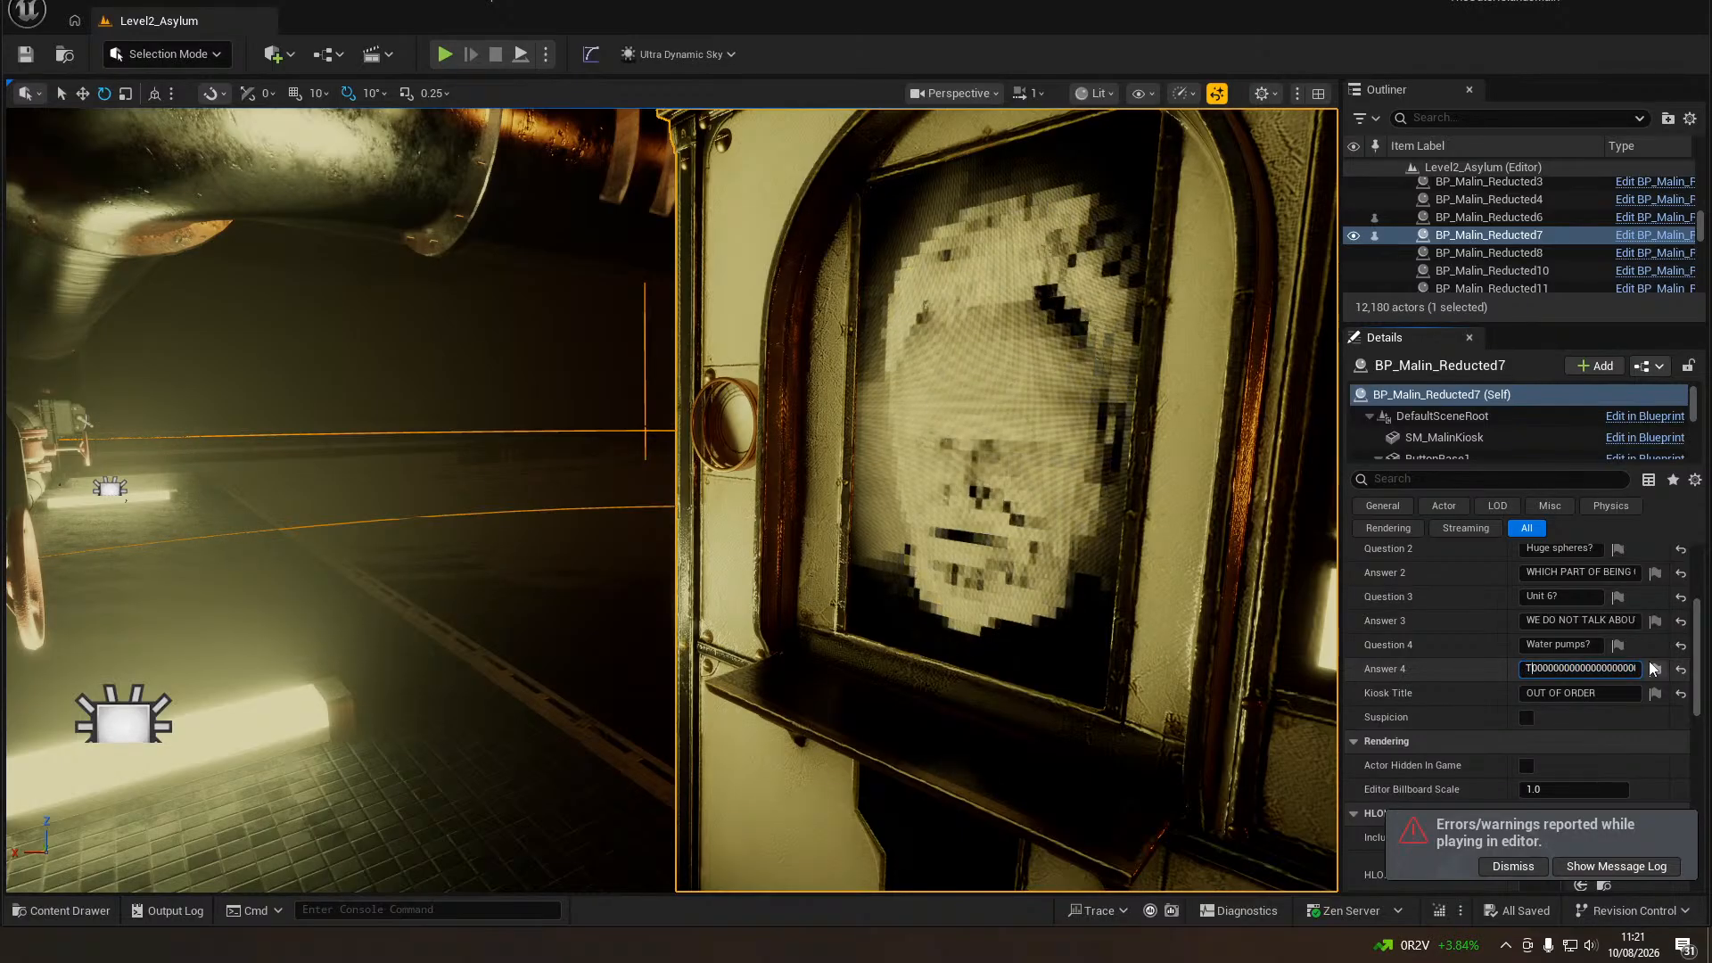
{"action": "key", "text": "Delete"}
{"action": "key", "text": "Delete"}
{"action": "key", "text": "Delete"}
{"action": "key", "text": "Delete"}
{"action": "key", "text": "Delete"}
{"action": "key", "text": "Delete"}
{"action": "key", "text": "Delete"}
{"action": "key", "text": "Delete"}
{"action": "key", "text": "Delete"}
{"action": "key", "text": "Delete"}
{"action": "key", "text": "Delete"}
{"action": "key", "text": "Delete"}
{"action": "key", "text": "Delete"}
{"action": "key", "text": "Delete"}
{"action": "key", "text": "Delete"}
{"action": "key", "text": "Delete"}
{"action": "key", "text": "Delete"}
{"action": "key", "text": "Delete"}
{"action": "key", "text": "Delete"}
{"action": "key", "text": "Delete"}
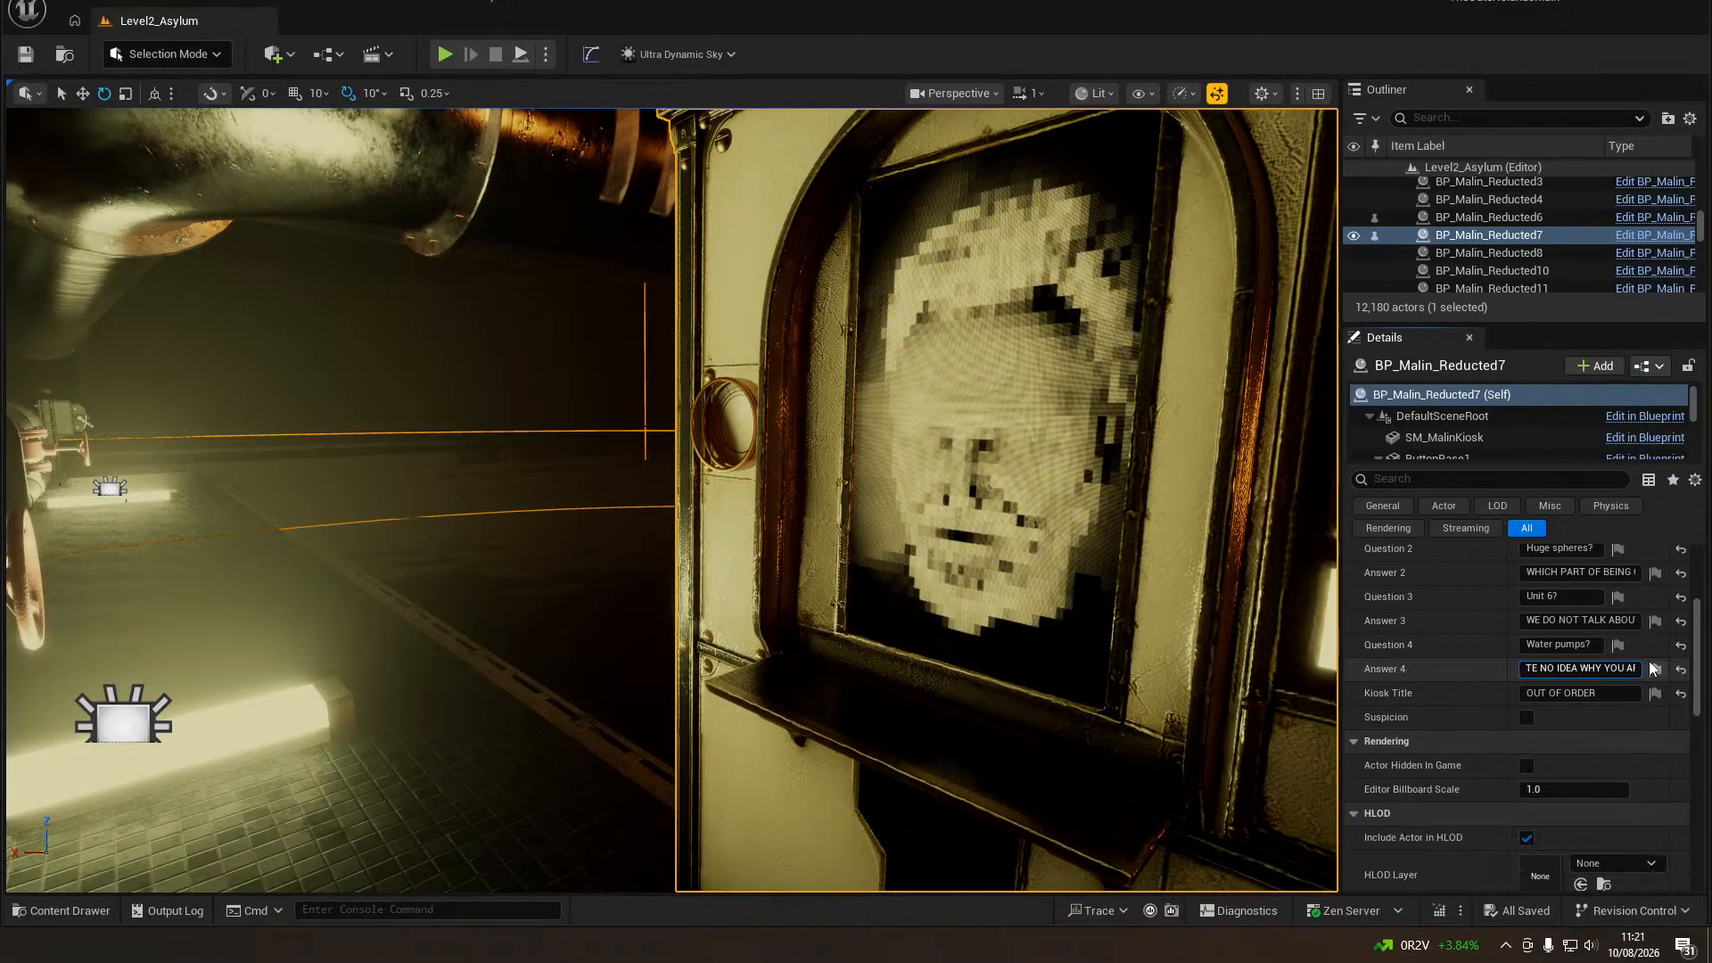
Put the word "THREE" back after "OUT OF ORDER." in the kiosk's answer 4.
{"action": "key", "text": "Left"}
{"action": "key", "text": "Left"}
{"action": "key", "text": "Left"}
{"action": "key", "text": "Left"}
{"action": "key", "text": "Left"}
{"action": "key", "text": "Left"}
{"action": "key", "text": "Left"}
{"action": "key", "text": "Left"}
{"action": "key", "text": "Left"}
{"action": "key", "text": "Left"}
{"action": "key", "text": "Left"}
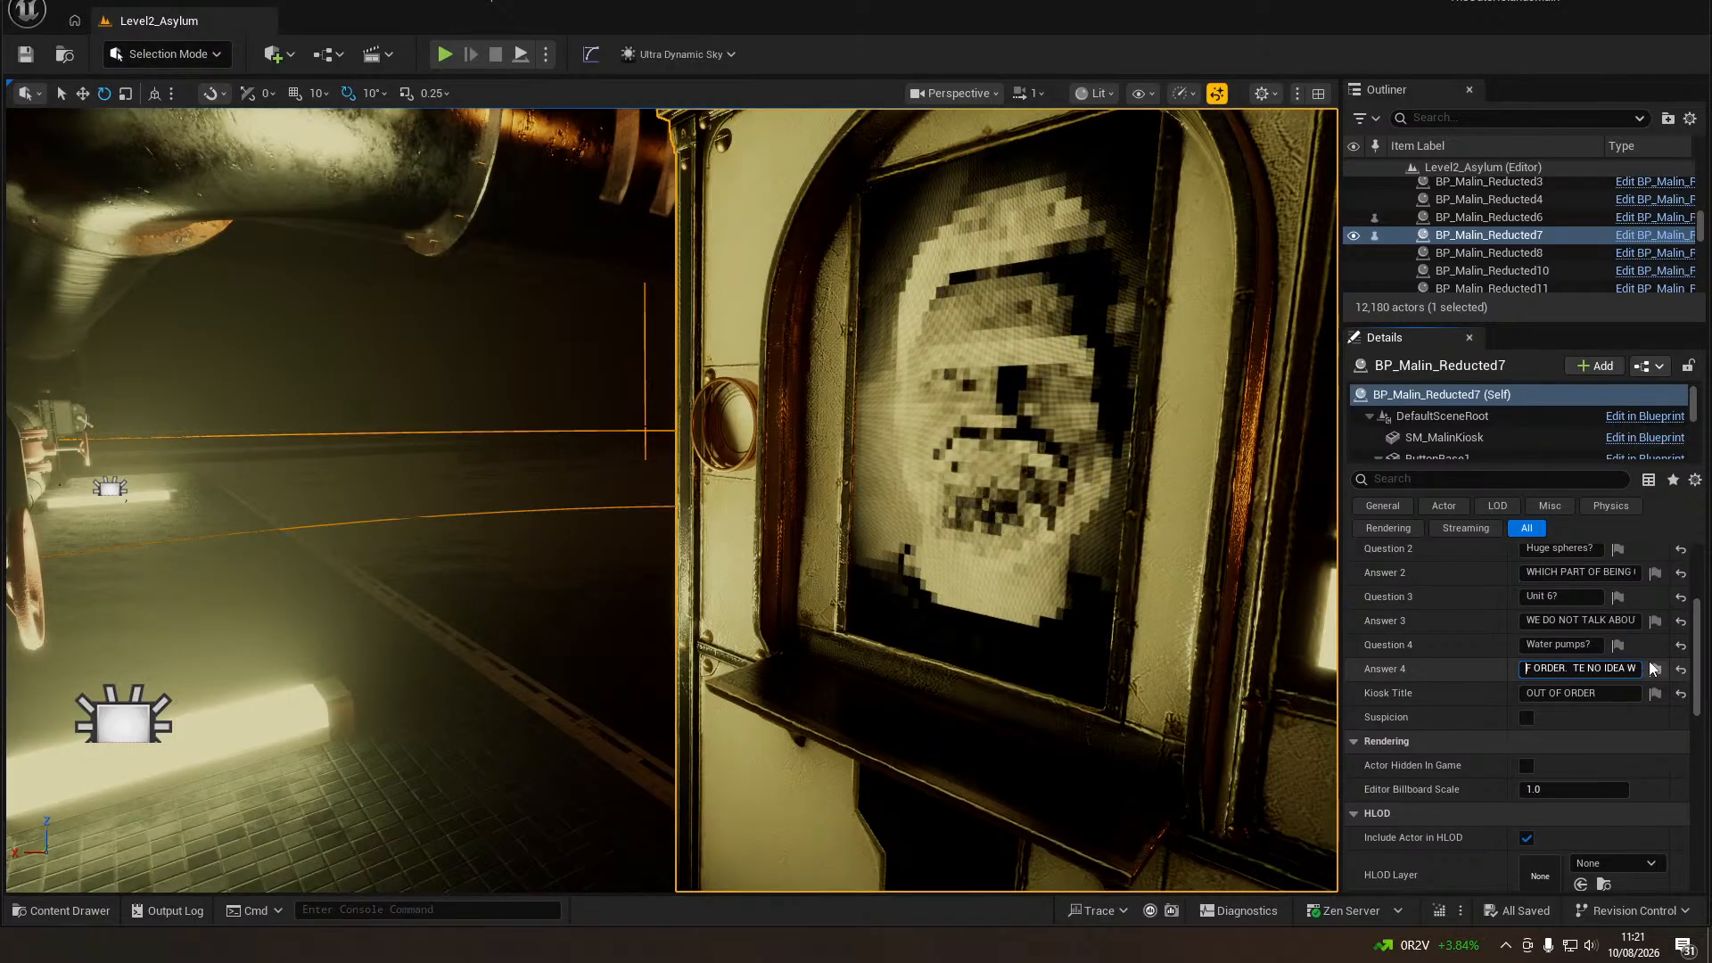
{"action": "key", "text": "Left"}
{"action": "key", "text": "Left"}
{"action": "key", "text": "Left"}
{"action": "key", "text": "Left"}
{"action": "key", "text": "Left"}
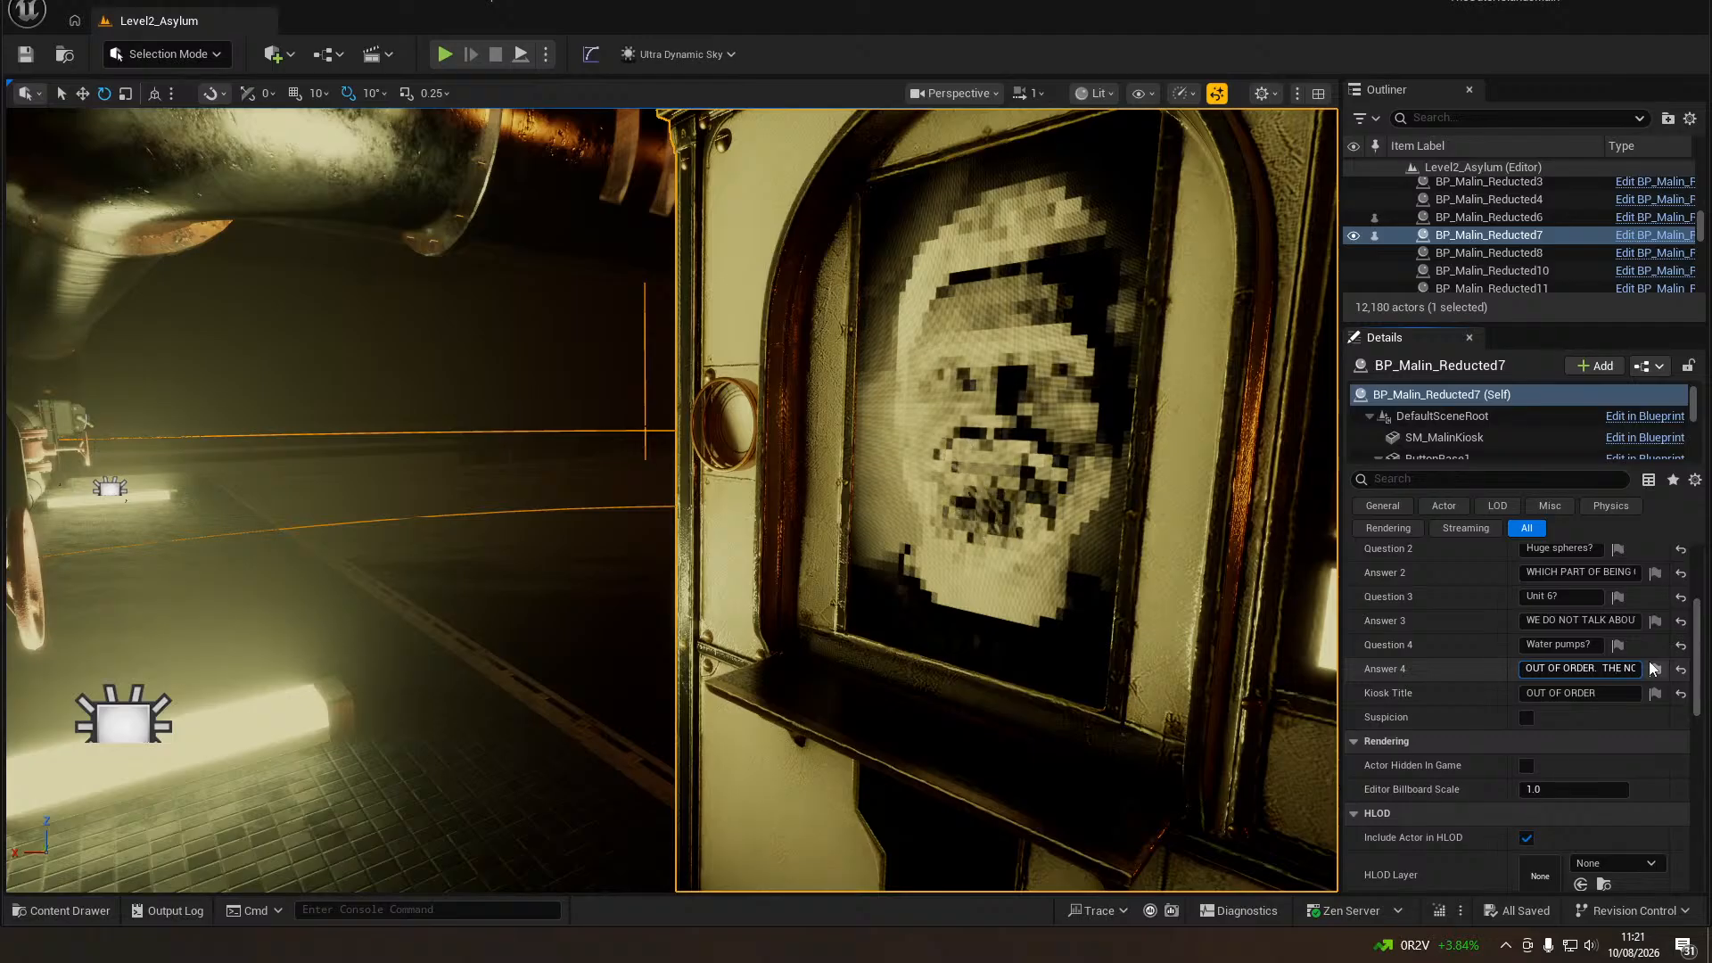
{"action": "type", "text": "HREE"}
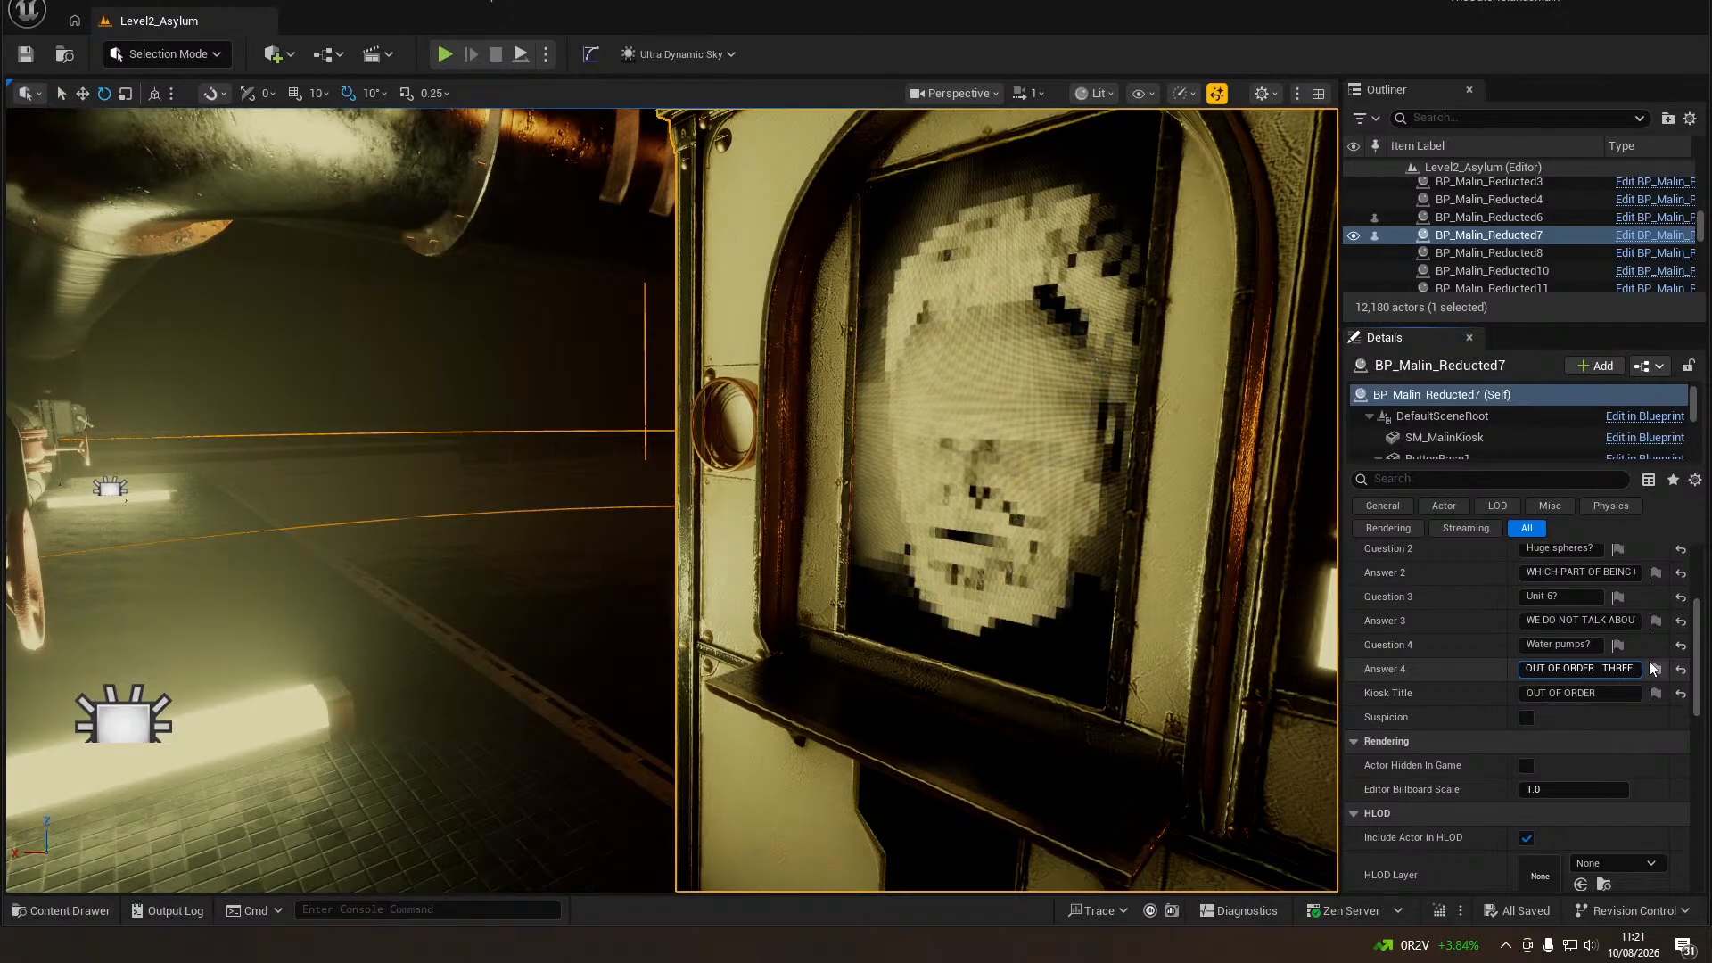
Add "SIMPLE WORDS. I HAVE" between "THREE" and "NO IDEA WHY" in the kiosk's answer 4.
{"action": "key", "text": "Right"}
{"action": "key", "text": "Right"}
{"action": "key", "text": "Right"}
{"action": "key", "text": "Right"}
{"action": "key", "text": "Right"}
{"action": "key", "text": "Right"}
{"action": "key", "text": "Right"}
{"action": "key", "text": "Right"}
{"action": "key", "text": "Right"}
{"action": "key", "text": "Right"}
{"action": "key", "text": "Right"}
{"action": "key", "text": "Right"}
{"action": "key", "text": "Right"}
{"action": "key", "text": "Right"}
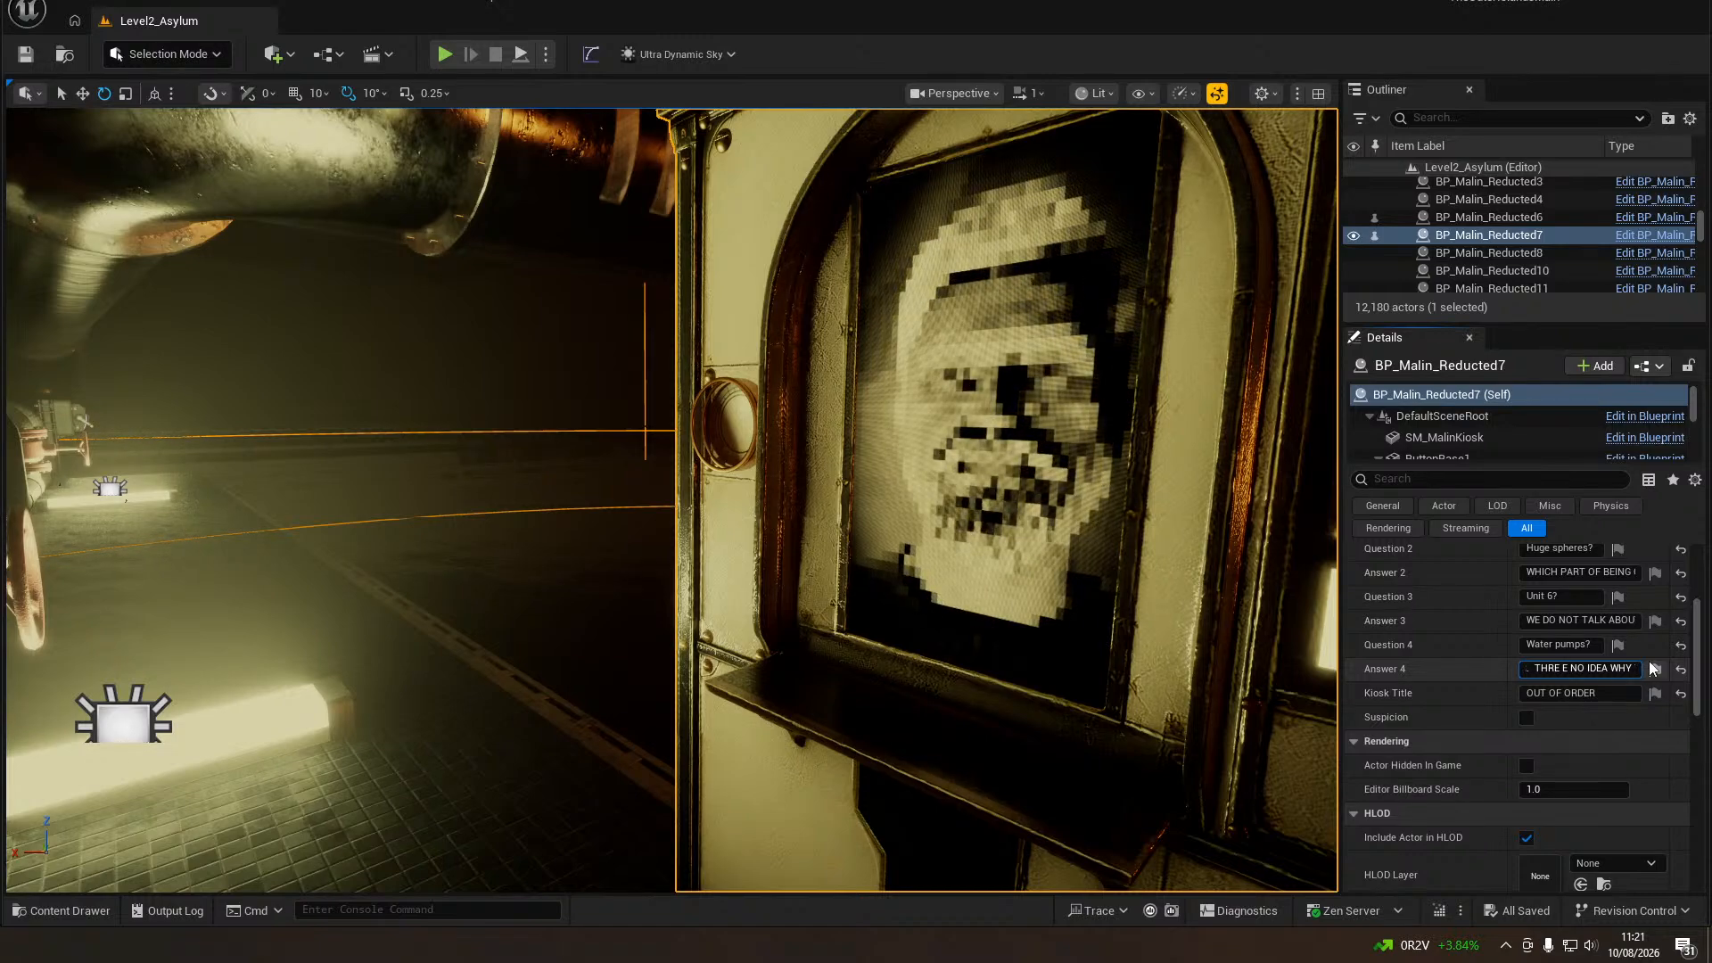
{"action": "type", "text": "SIMPLE WORE N"}
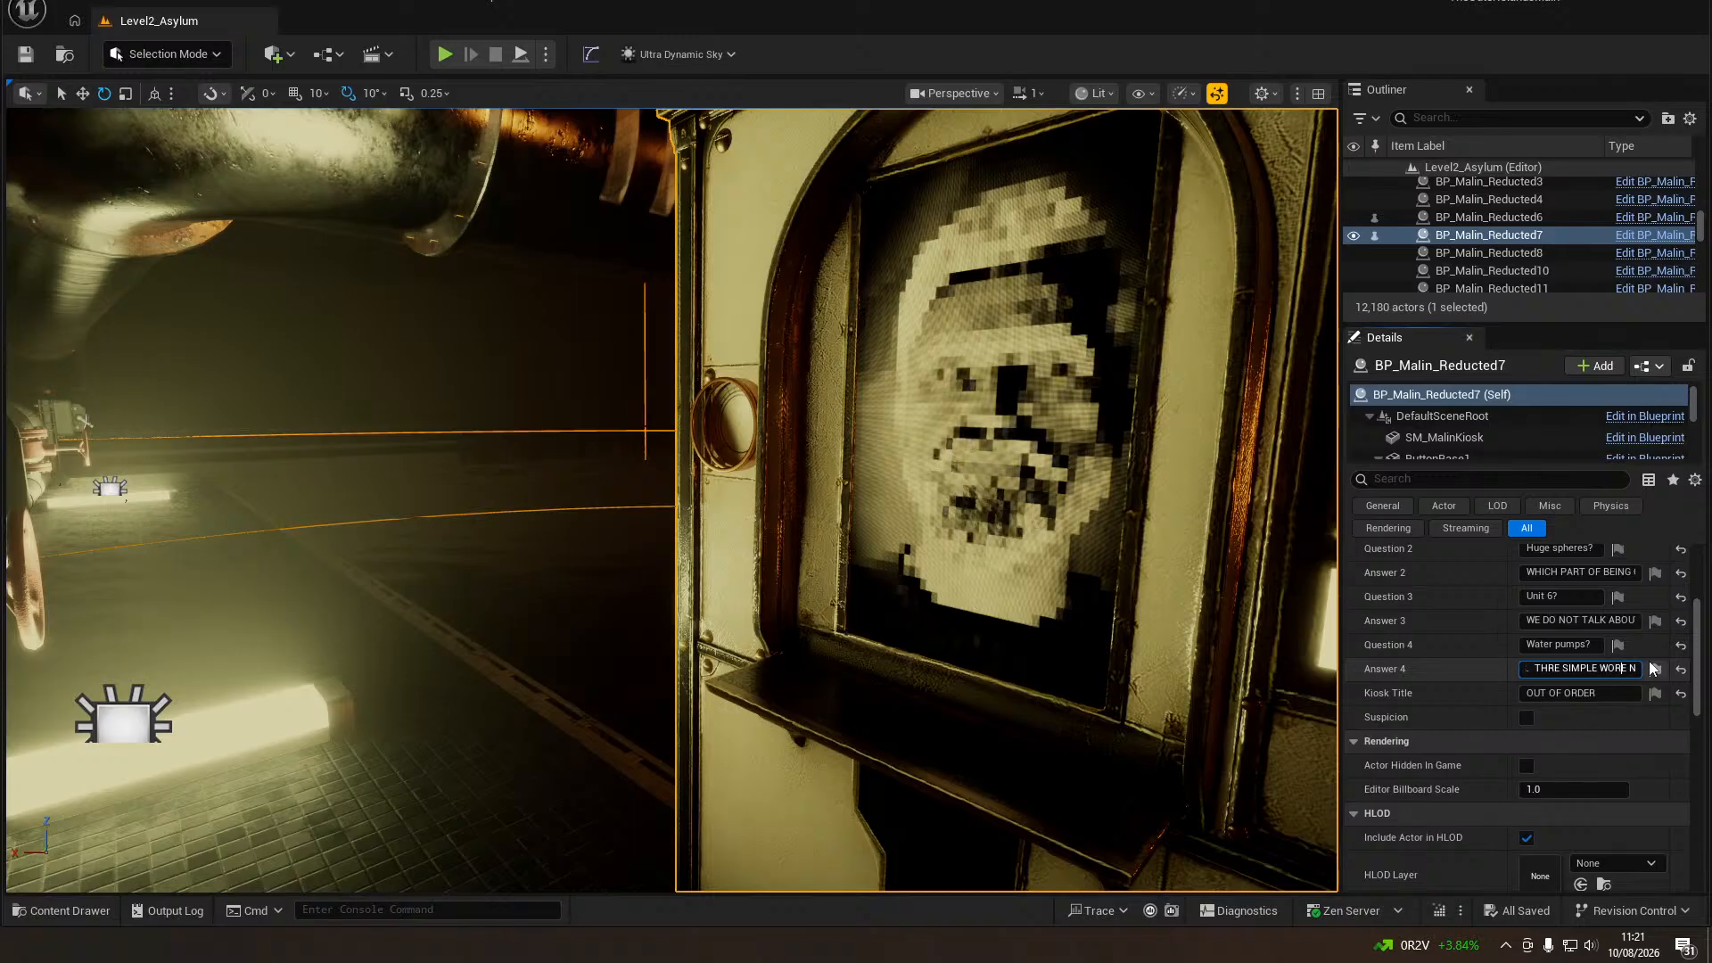
{"action": "type", "text": ". E"}
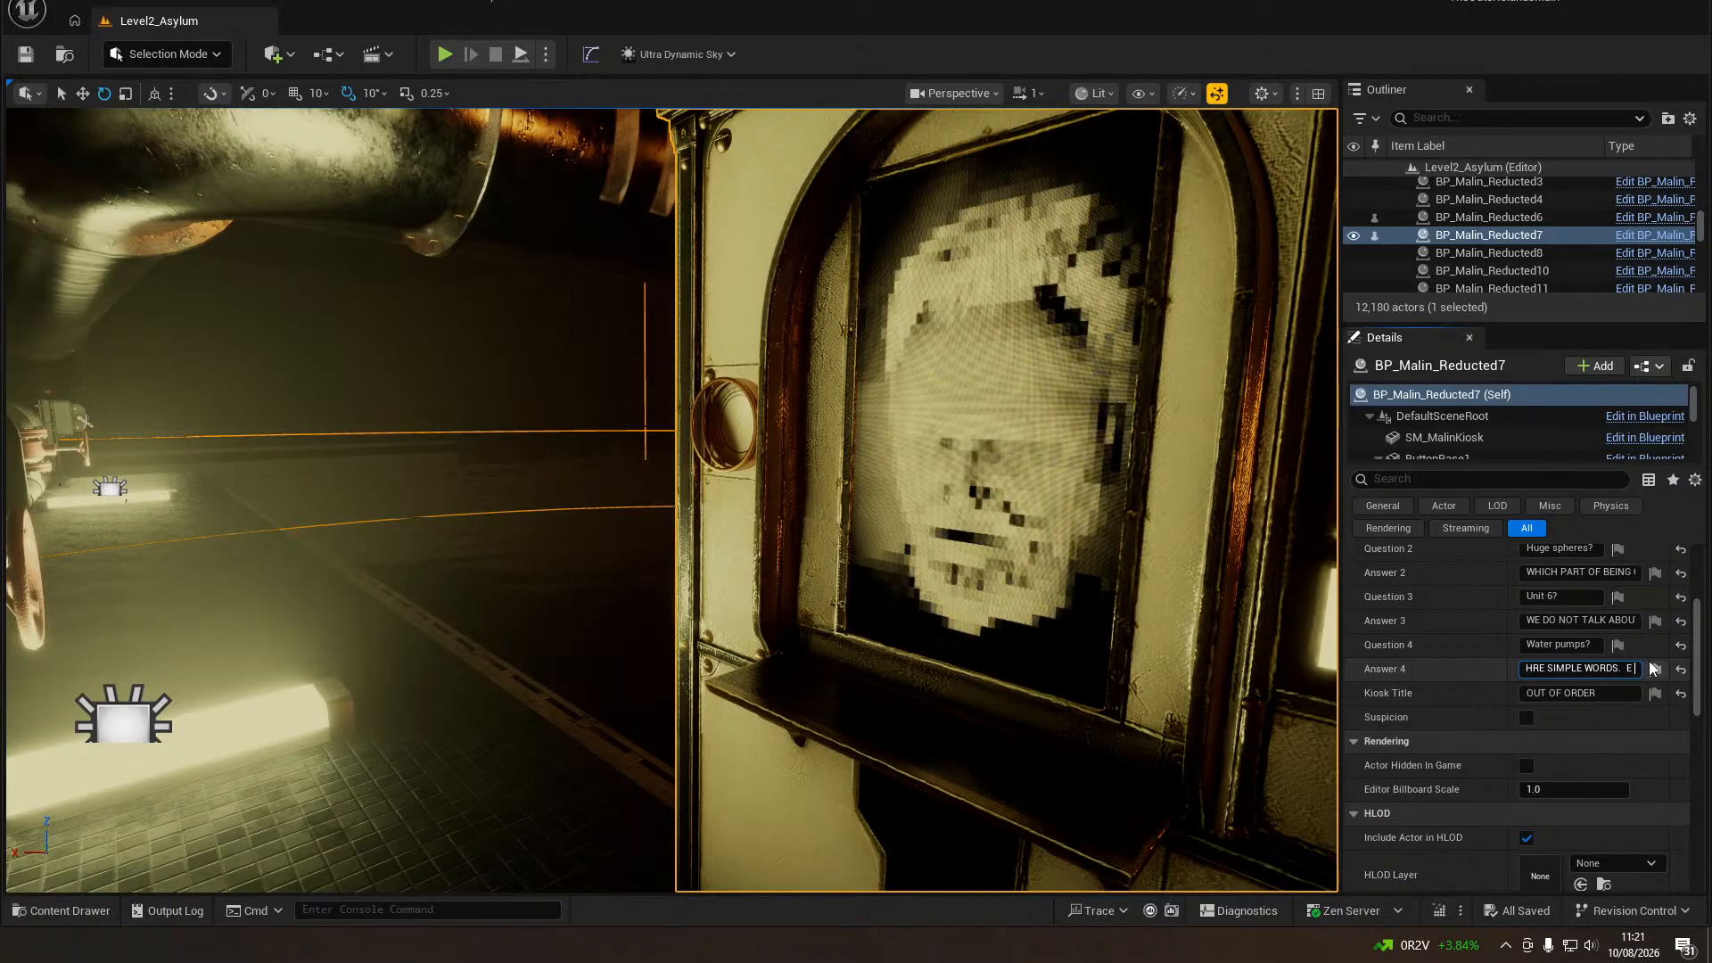
{"action": "type", "text": "NO"}
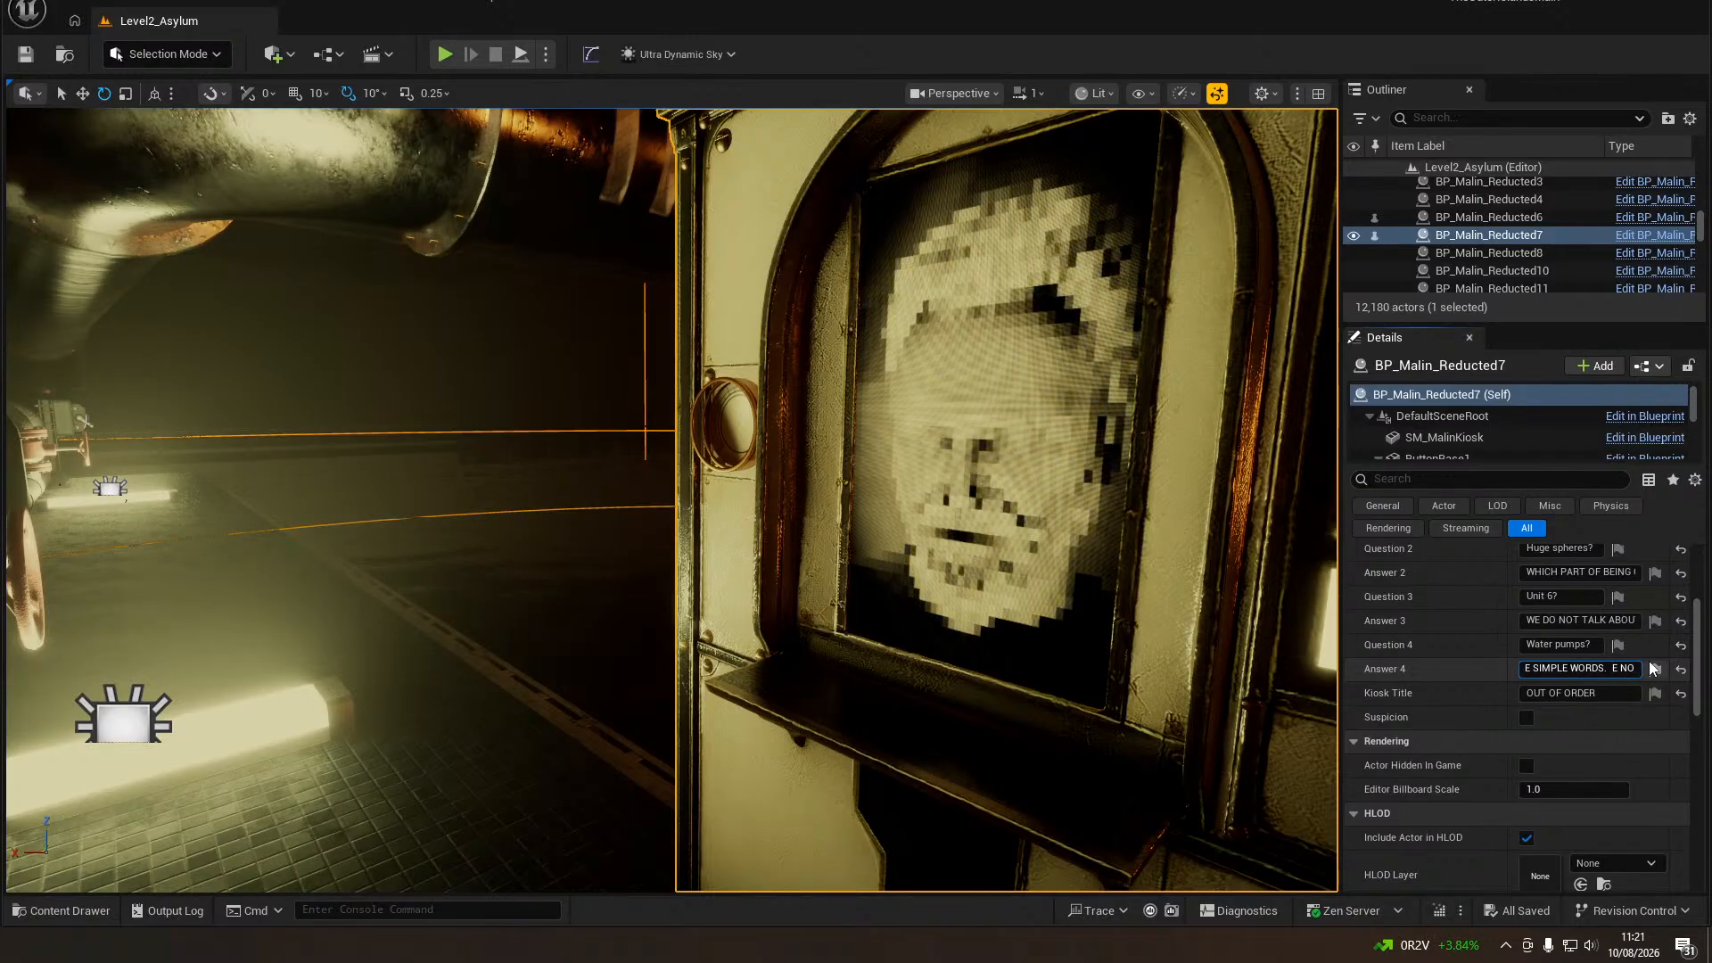
{"action": "key", "text": "Delete"}
{"action": "key", "text": "Delete"}
{"action": "type", "text": "HAVE"}
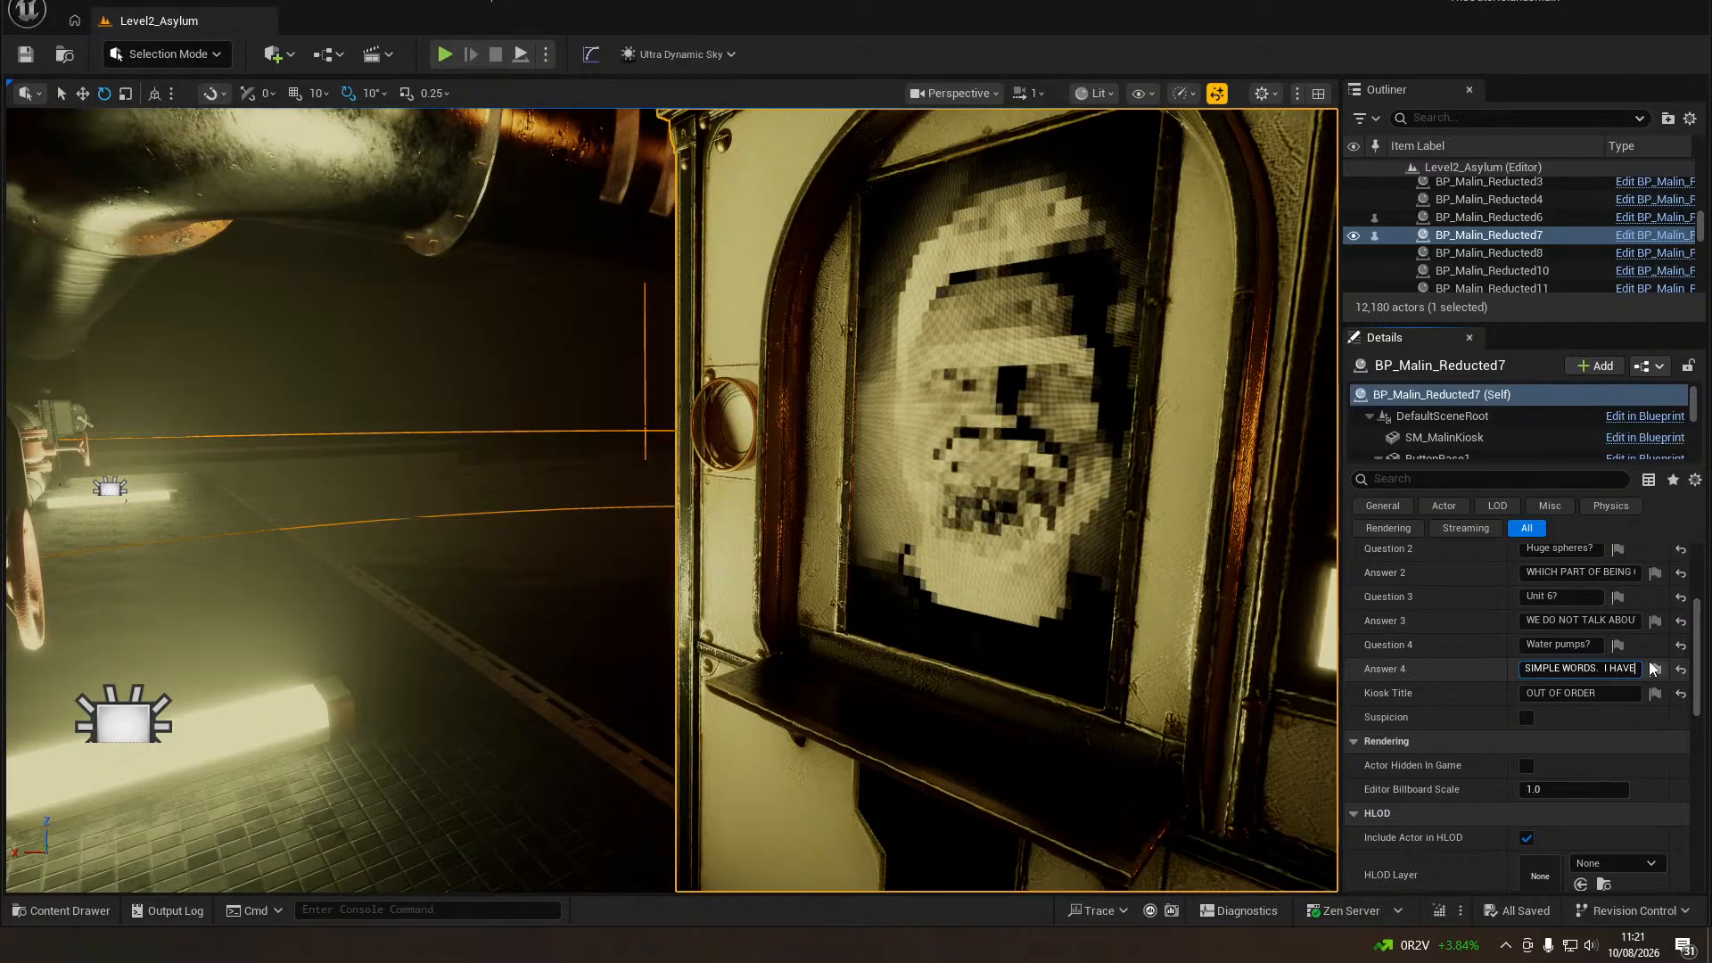
Correct the spelling of "QUESTIONS" near the end of the kiosk's answer 4 and save the level.
{"action": "key", "text": "Right"}
{"action": "key", "text": "Right"}
{"action": "key", "text": "Right"}
{"action": "key", "text": "Right"}
{"action": "key", "text": "Right"}
{"action": "key", "text": "Right"}
{"action": "key", "text": "Right"}
{"action": "key", "text": "Right"}
{"action": "key", "text": "Right"}
{"action": "key", "text": "Right"}
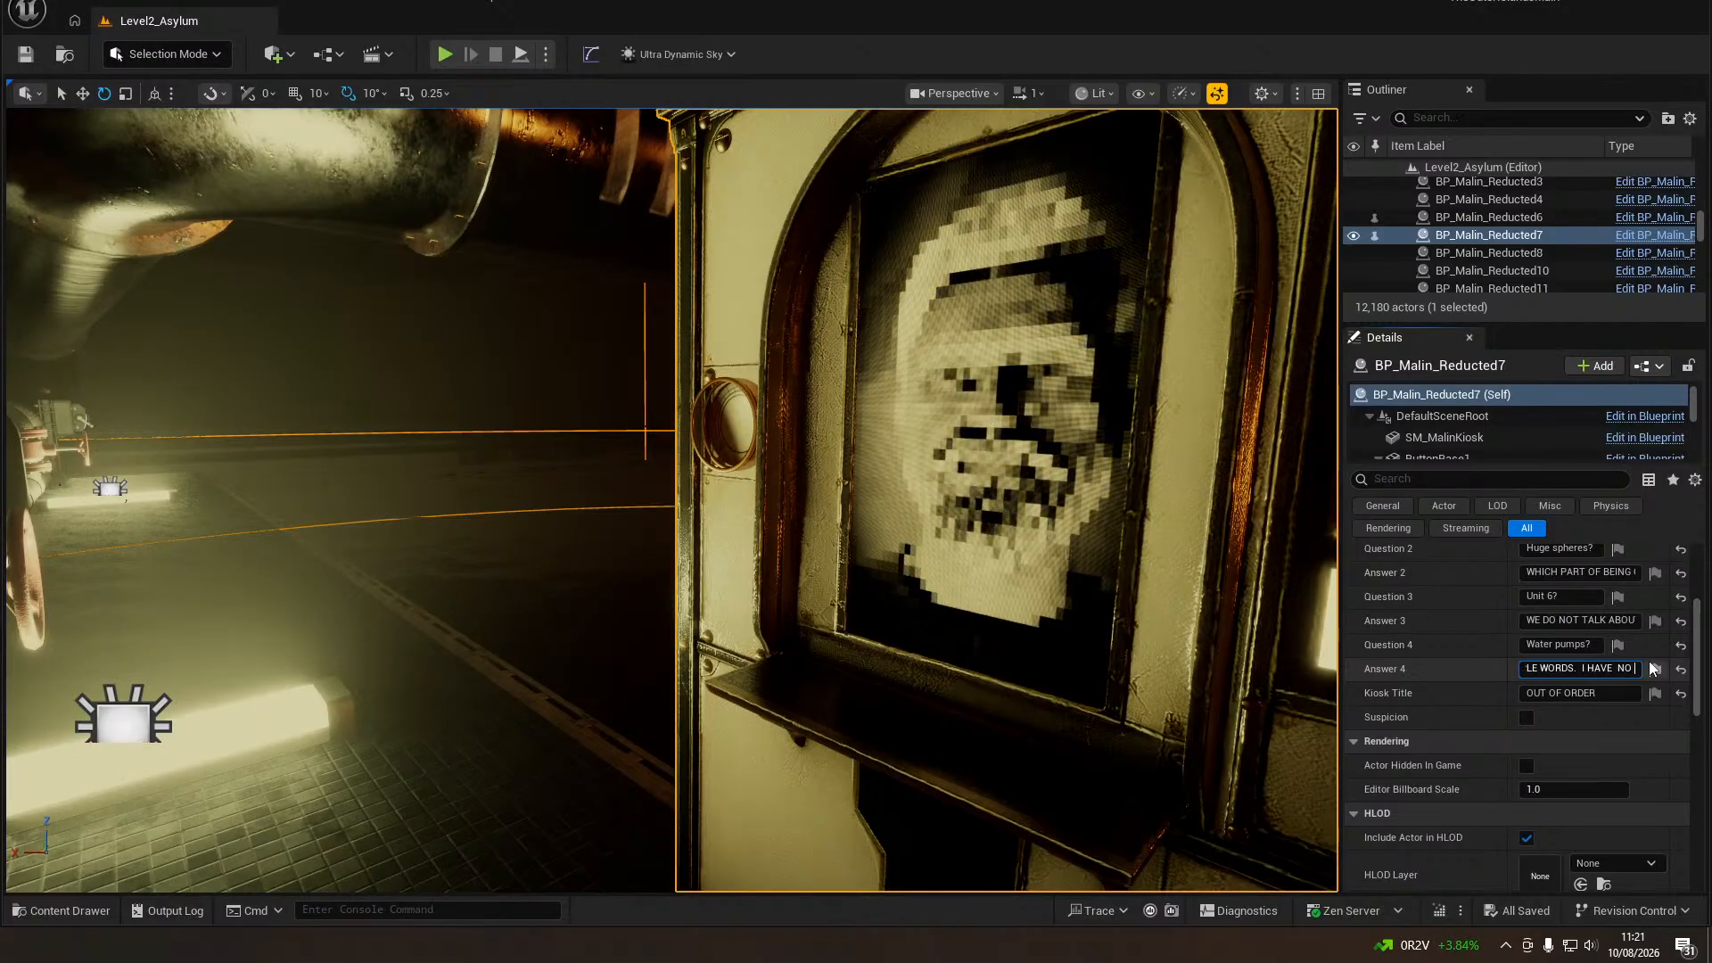
{"action": "key", "text": "Right"}
{"action": "key", "text": "Right"}
{"action": "key", "text": "Right"}
{"action": "key", "text": "Right"}
{"action": "key", "text": "Right"}
{"action": "key", "text": "Right"}
{"action": "key", "text": "Right"}
{"action": "key", "text": "Right"}
{"action": "key", "text": "Right"}
{"action": "key", "text": "Right"}
{"action": "key", "text": "Right"}
{"action": "key", "text": "Right"}
{"action": "key", "text": "Right"}
{"action": "key", "text": "Right"}
{"action": "key", "text": "Right"}
{"action": "key", "text": "Right"}
{"action": "key", "text": "Right"}
{"action": "key", "text": "Right"}
{"action": "key", "text": "Right"}
{"action": "key", "text": "Right"}
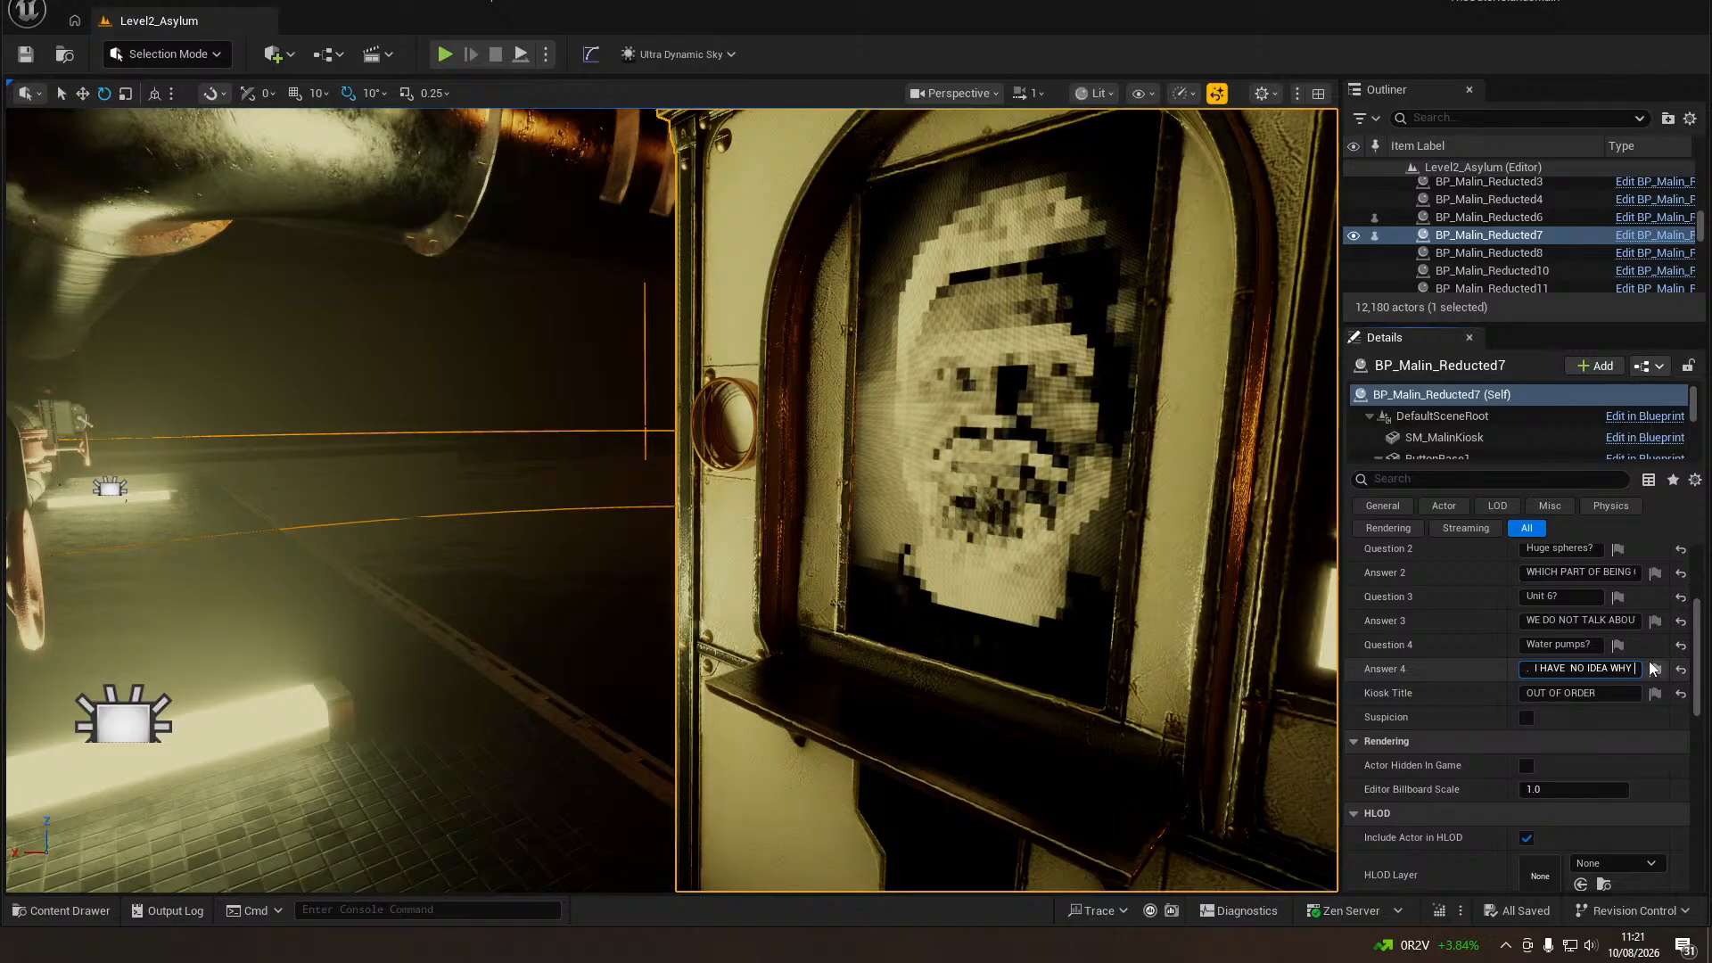
{"action": "key", "text": "Right"}
{"action": "key", "text": "Right"}
{"action": "key", "text": "Right"}
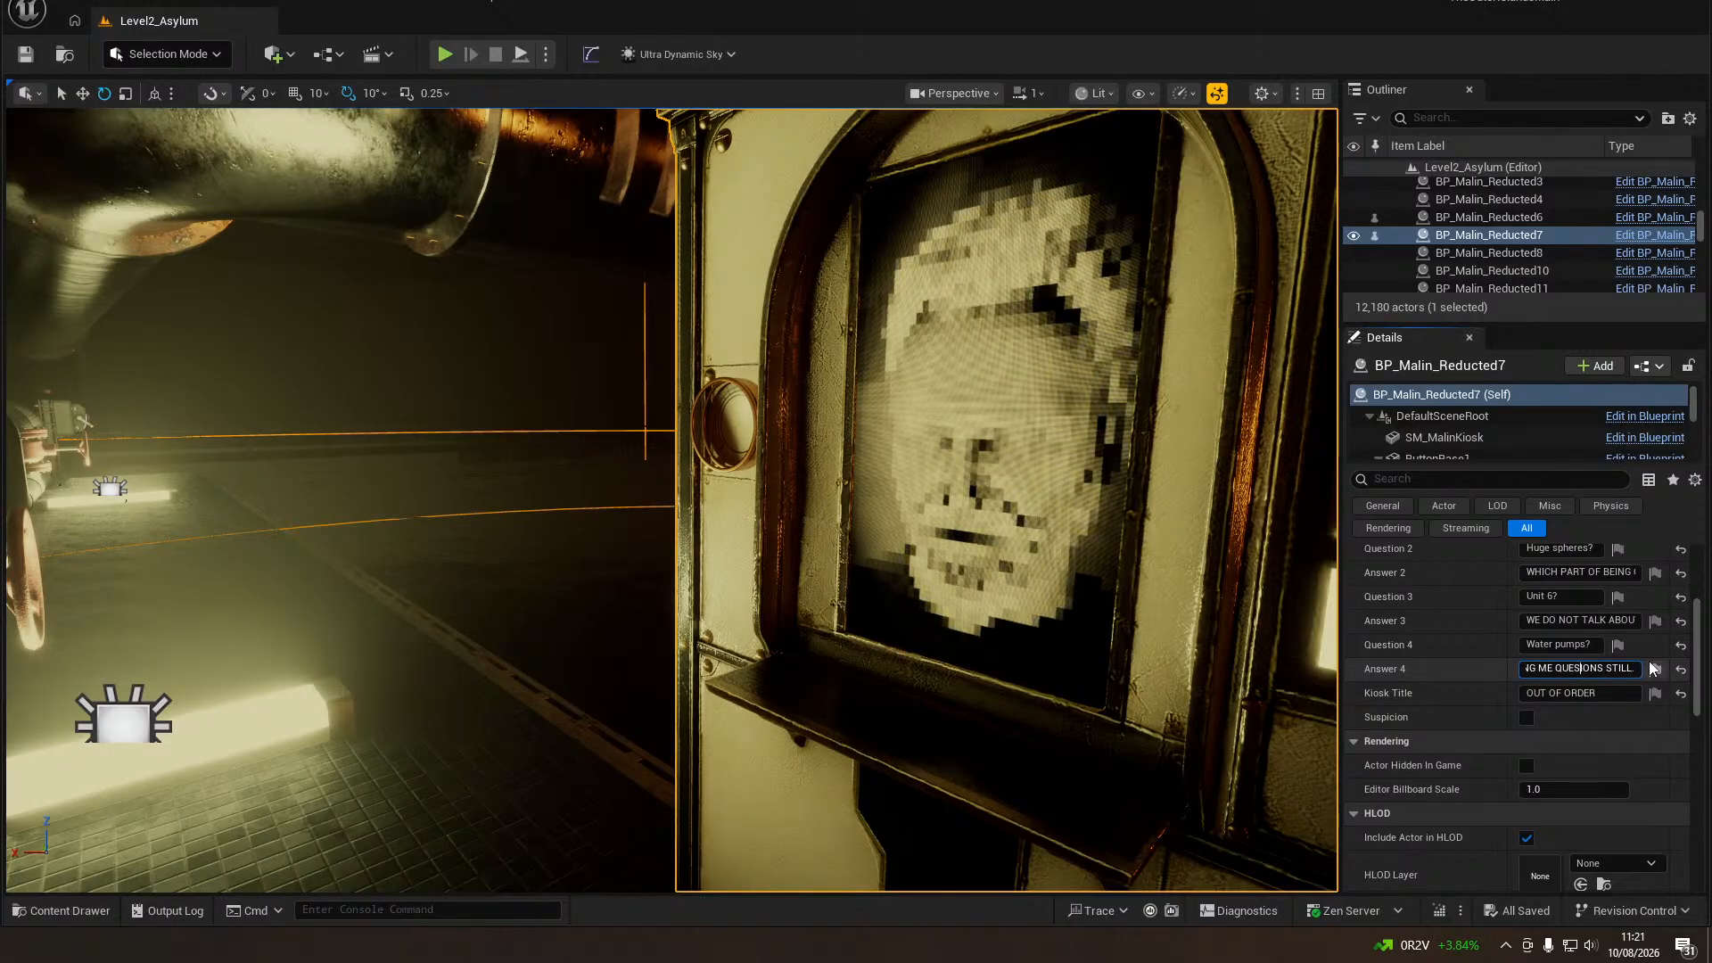
{"action": "type", "text": "T"}
{"action": "key", "text": "Return"}
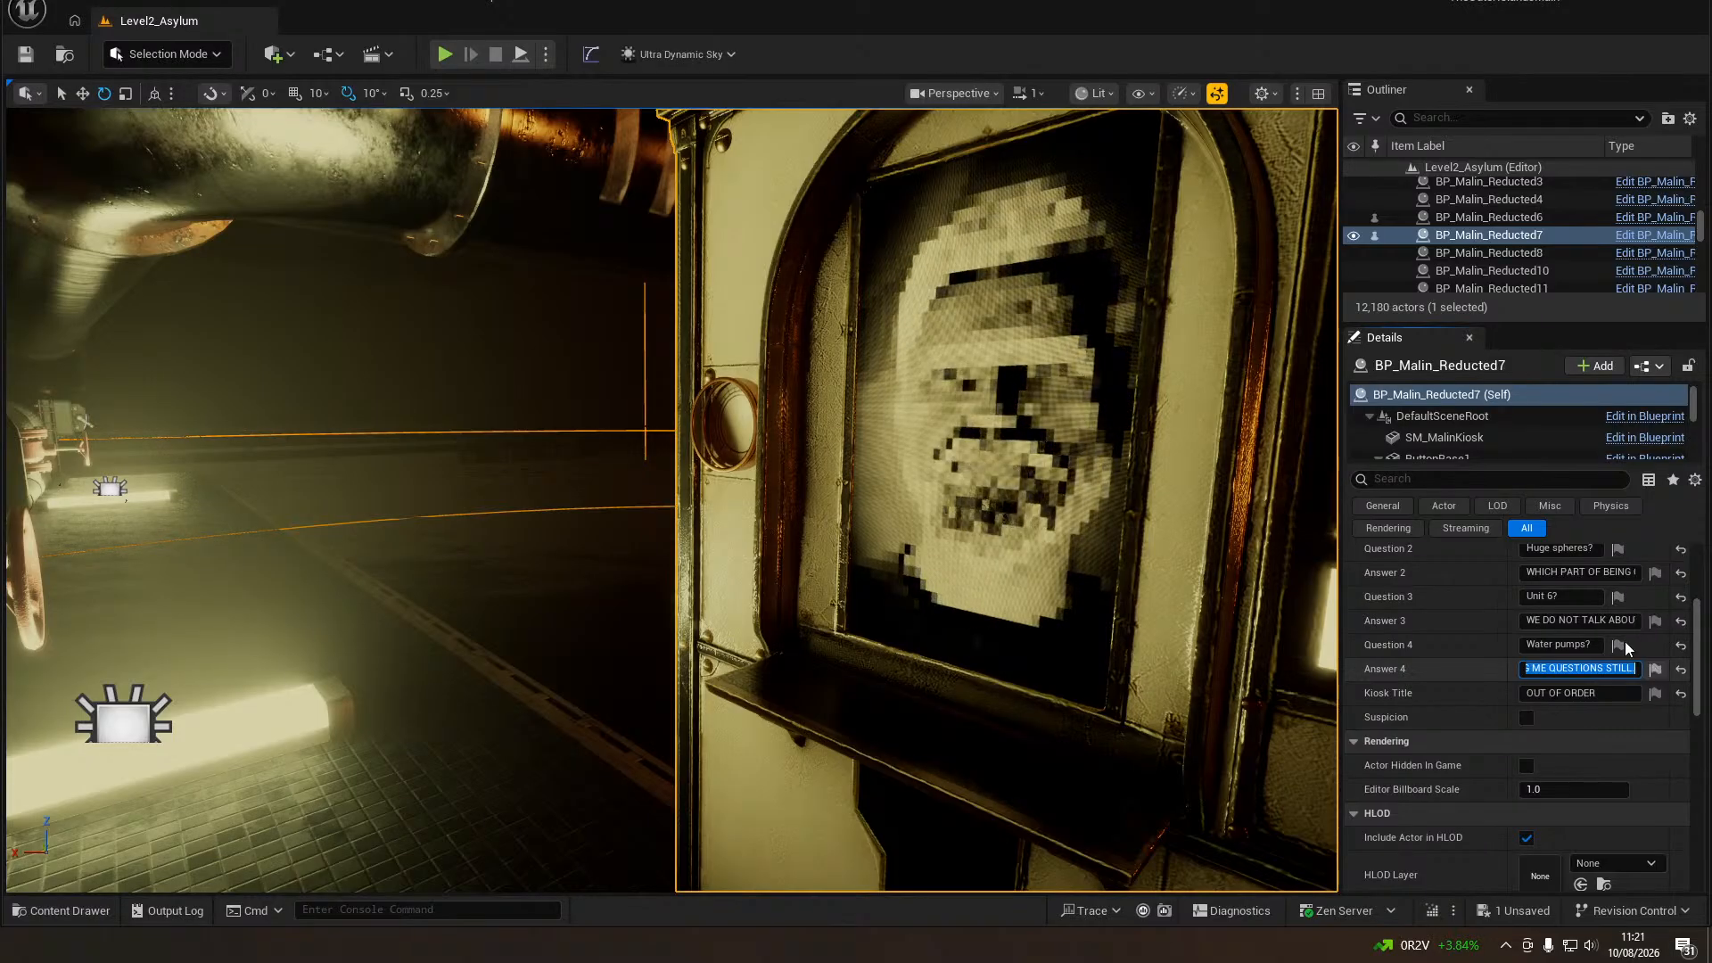
{"action": "left_click", "coordinate": [27, 54]}
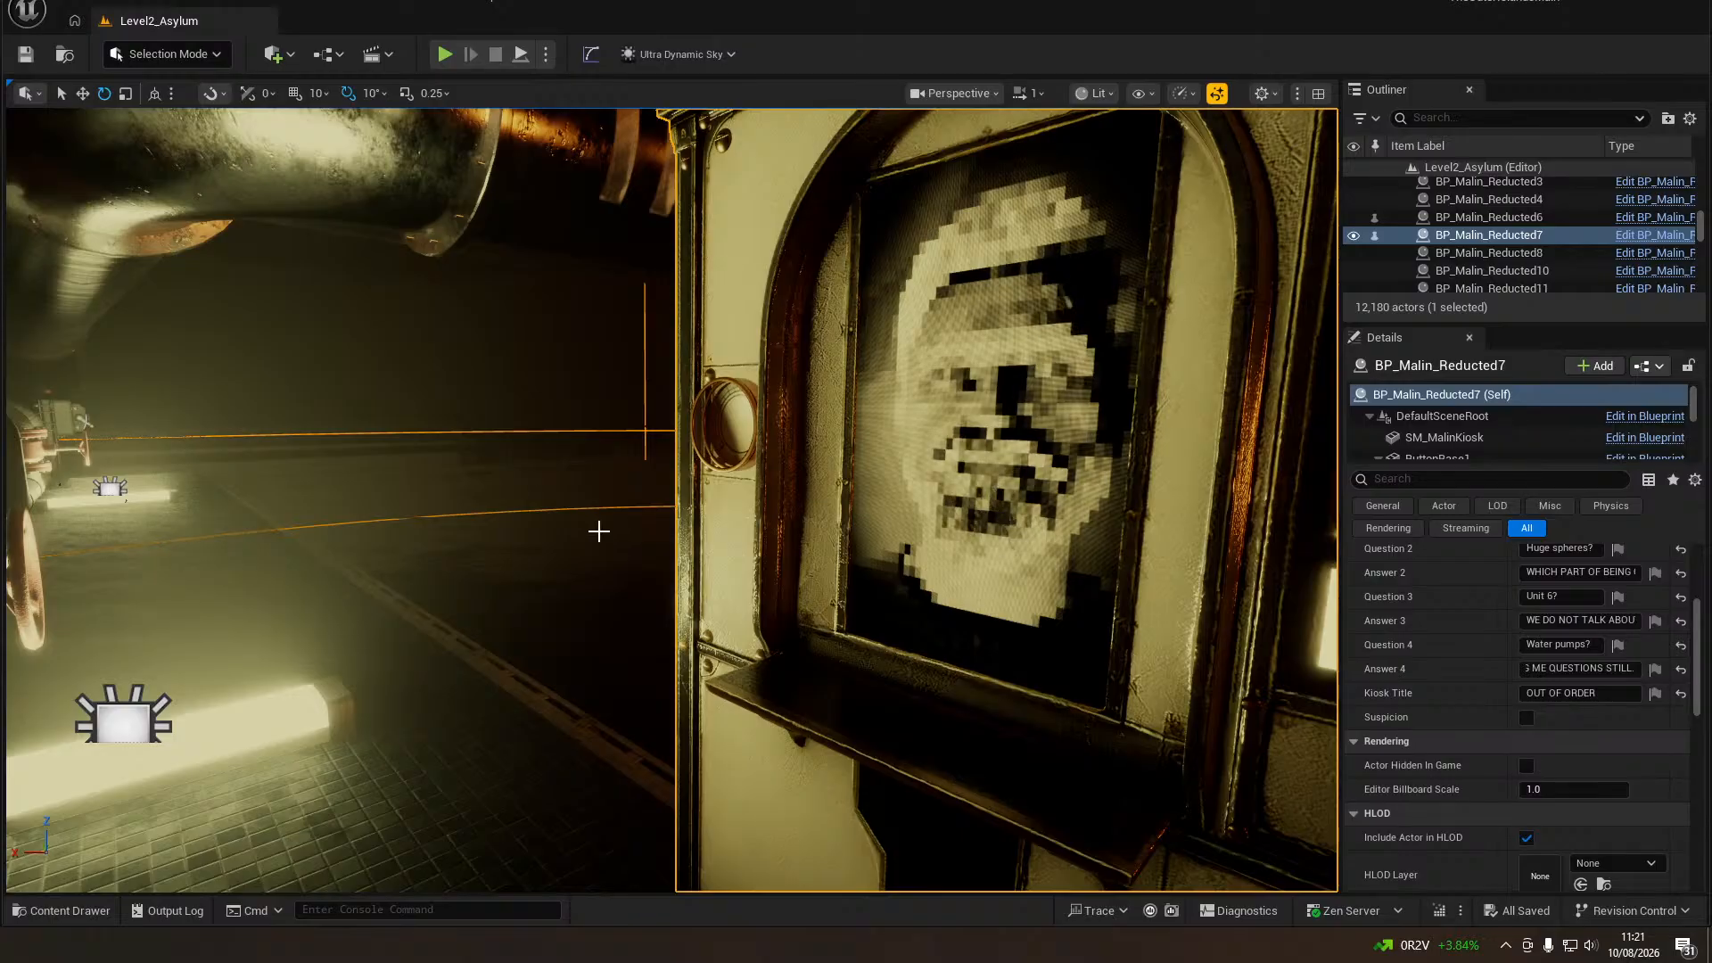
Go to the dark, red-lit catwalk staircase and switch the viewport to unlit shading.
{"action": "right_click_drag", "start_coordinate": [596, 531], "coordinate": [972, 575]}
{"action": "key", "text": "w"}
{"action": "key", "text": "s"}
{"action": "key", "text": "w"}
{"action": "key", "text": "w"}
{"action": "key", "text": "w"}
{"action": "key", "text": "w"}
{"action": "key", "text": "w"}
{"action": "right_click_drag", "start_coordinate": [673, 499], "coordinate": [596, 532]}
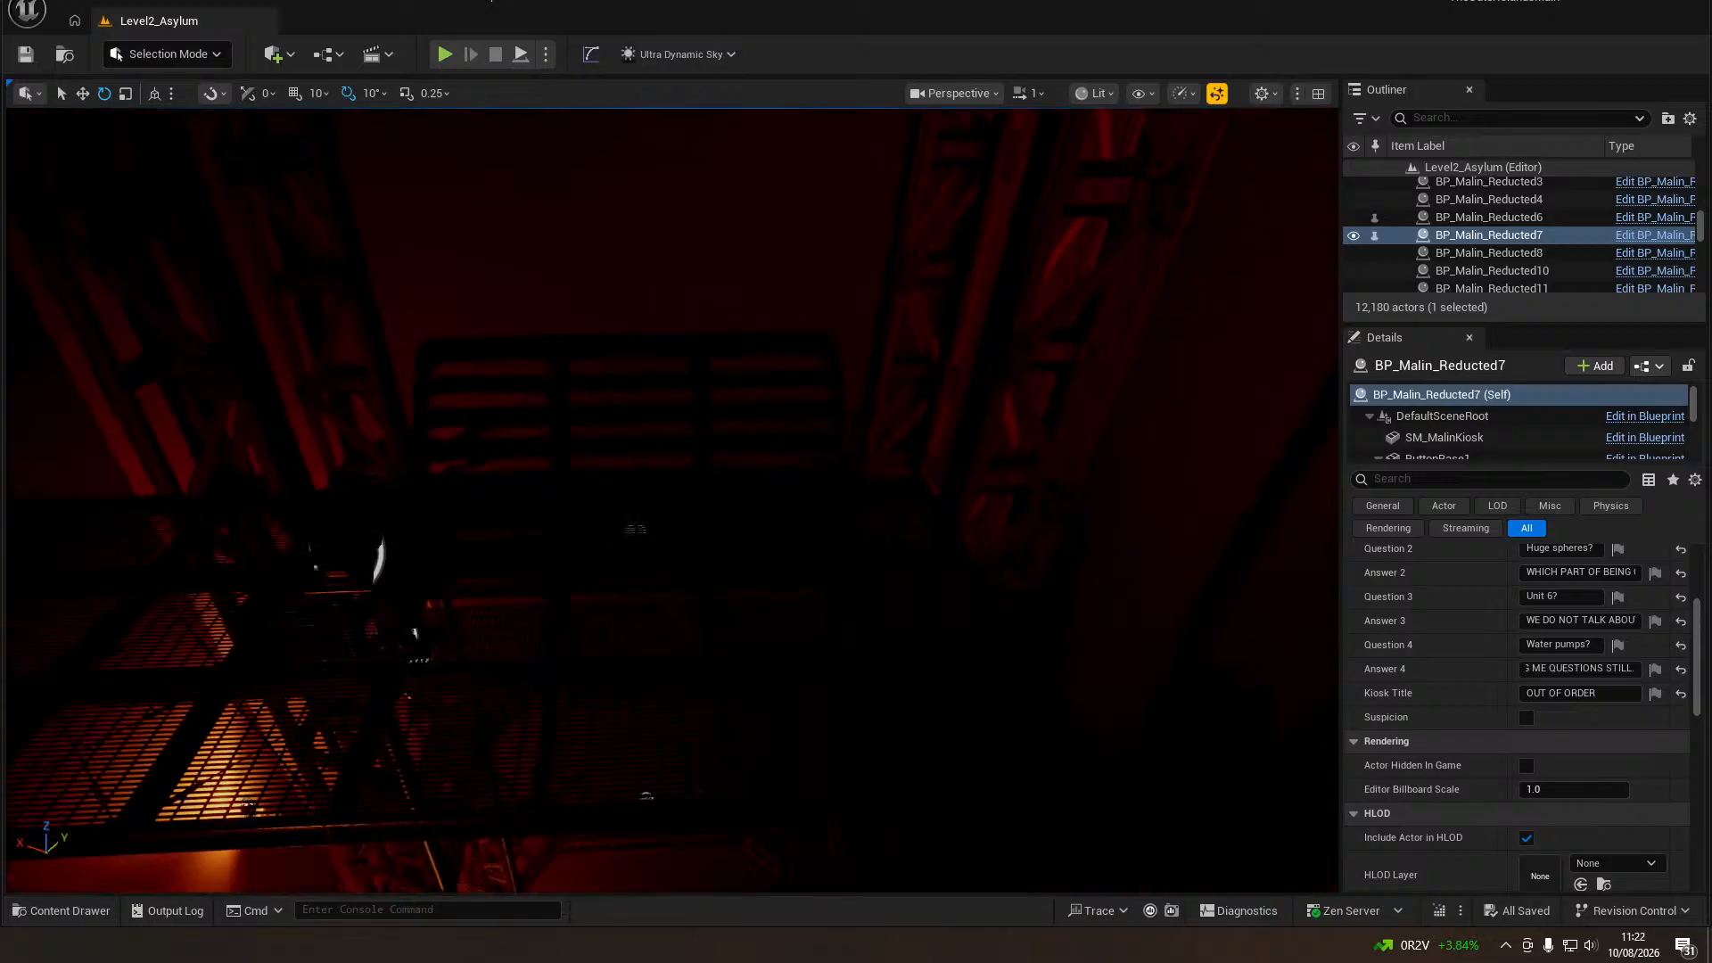
{"action": "left_click", "coordinate": [549, 434]}
{"action": "right_click_drag", "start_coordinate": [550, 434], "coordinate": [379, 509]}
{"action": "key", "text": "alt+3"}
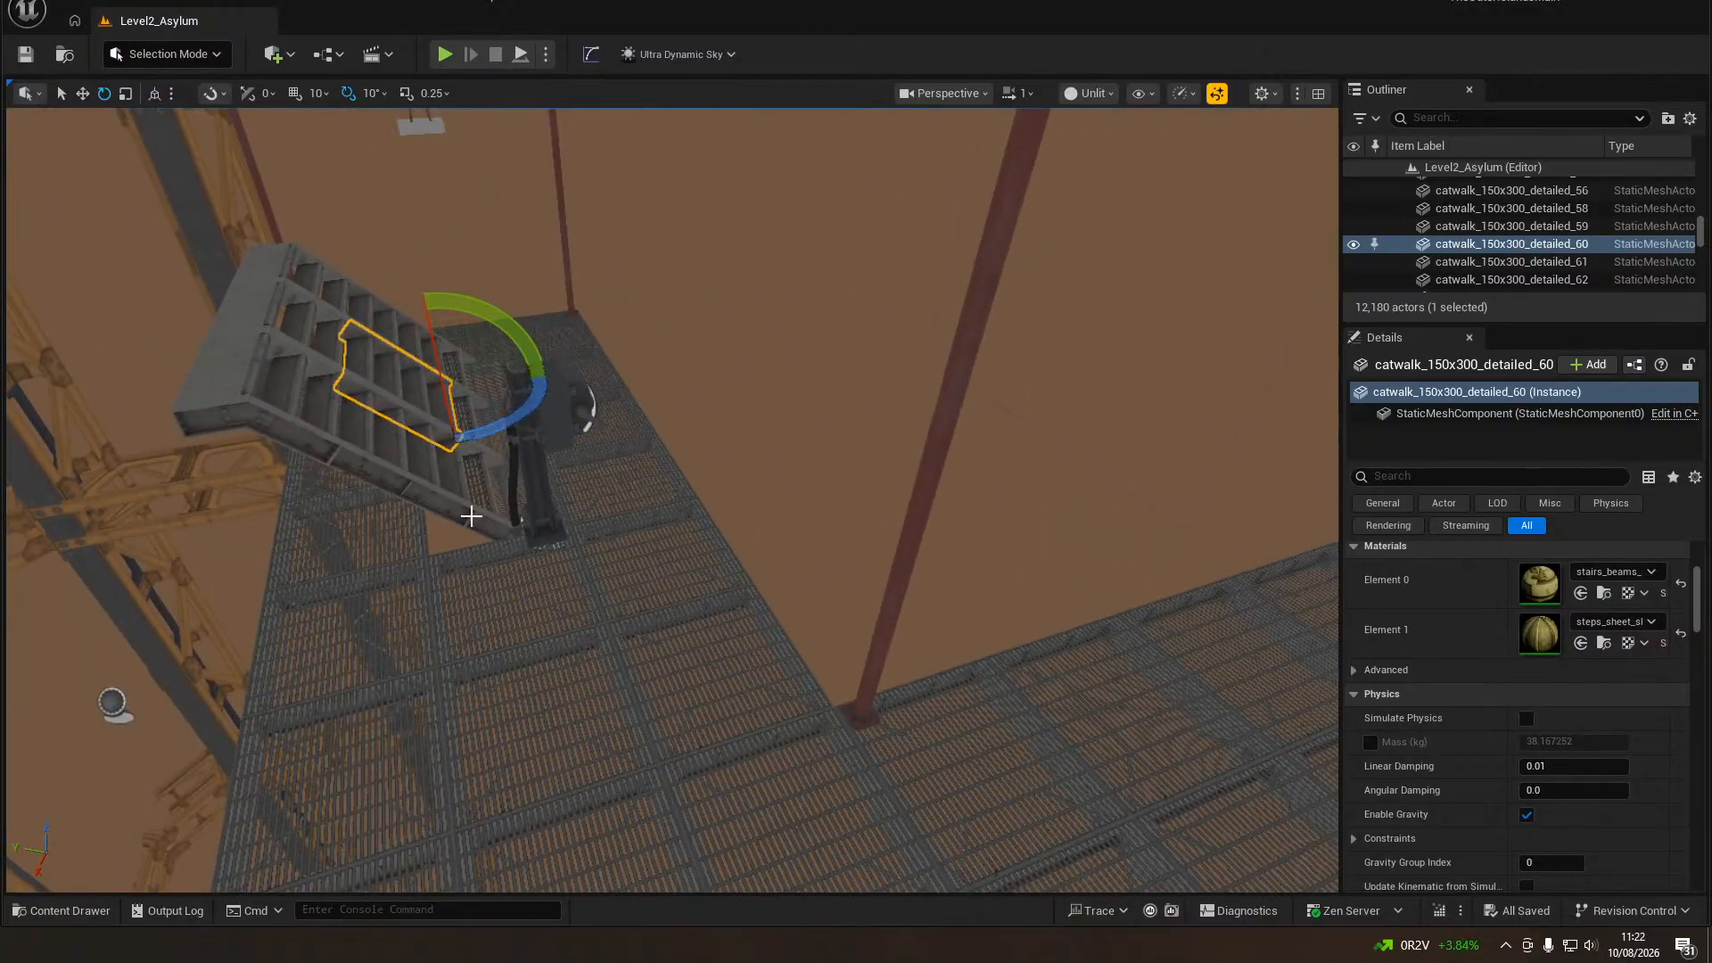
Select the three catwalk pieces along one side of the staircase and duplicate them, turned crosswise to the original.
{"action": "left_click", "coordinate": [471, 518]}
{"action": "left_click", "coordinate": [493, 519], "text": "ctrl"}
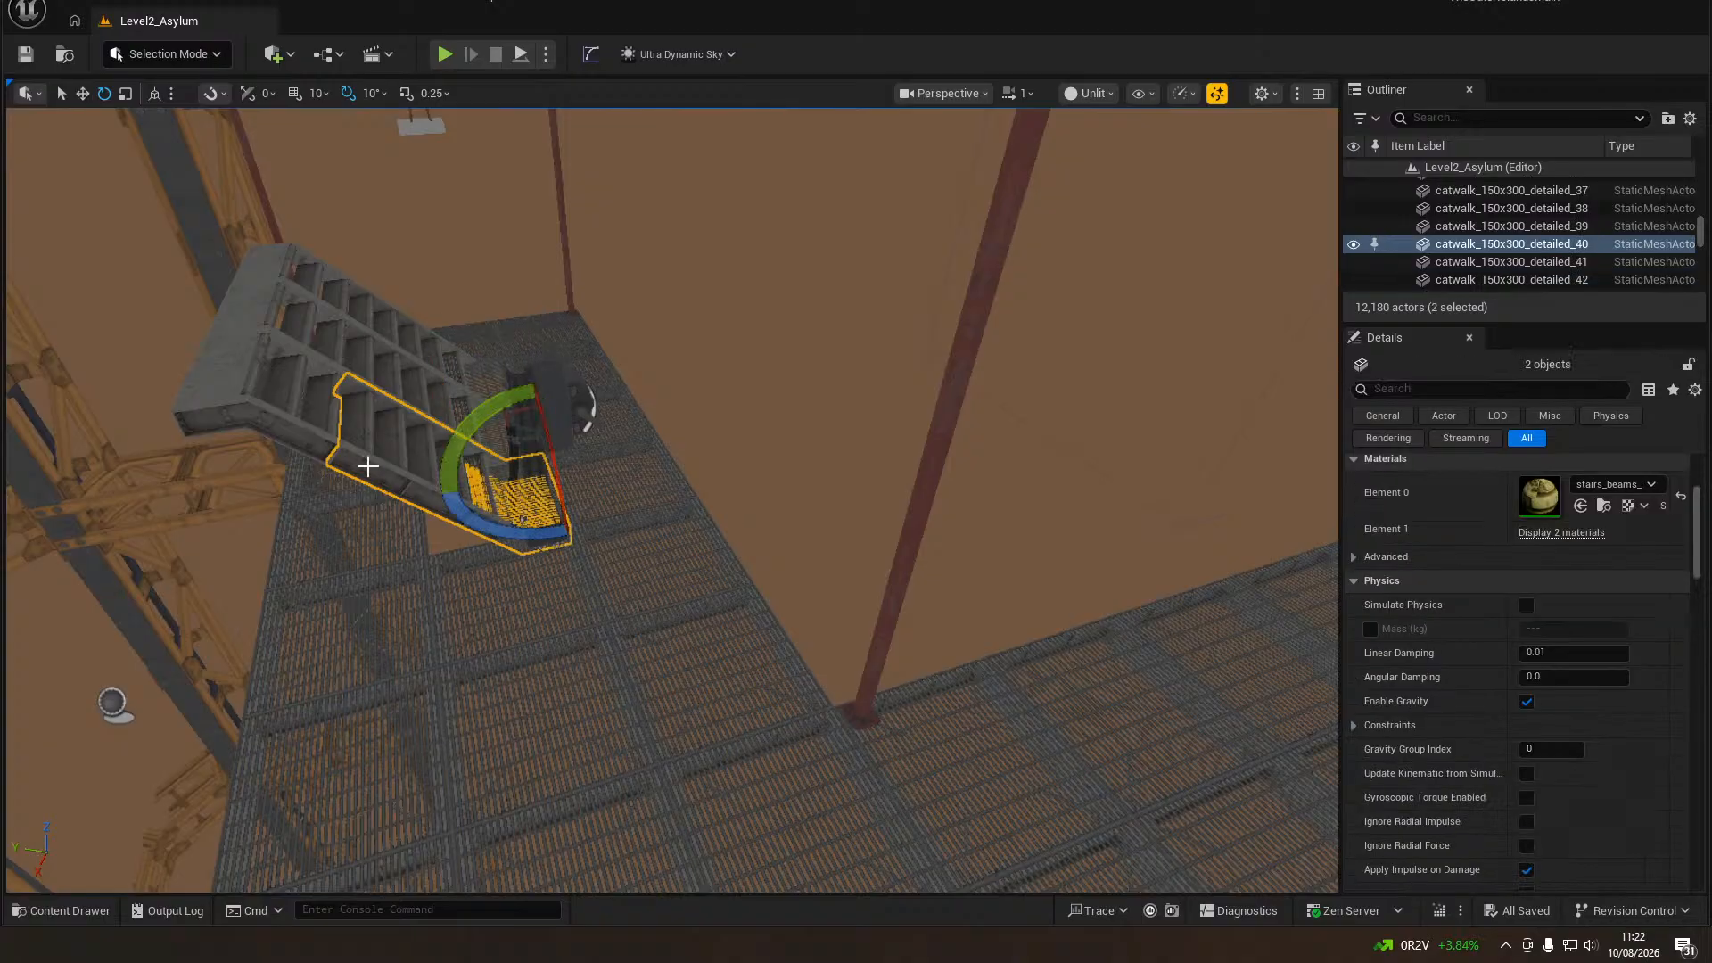
{"action": "left_click", "coordinate": [298, 431], "text": "ctrl"}
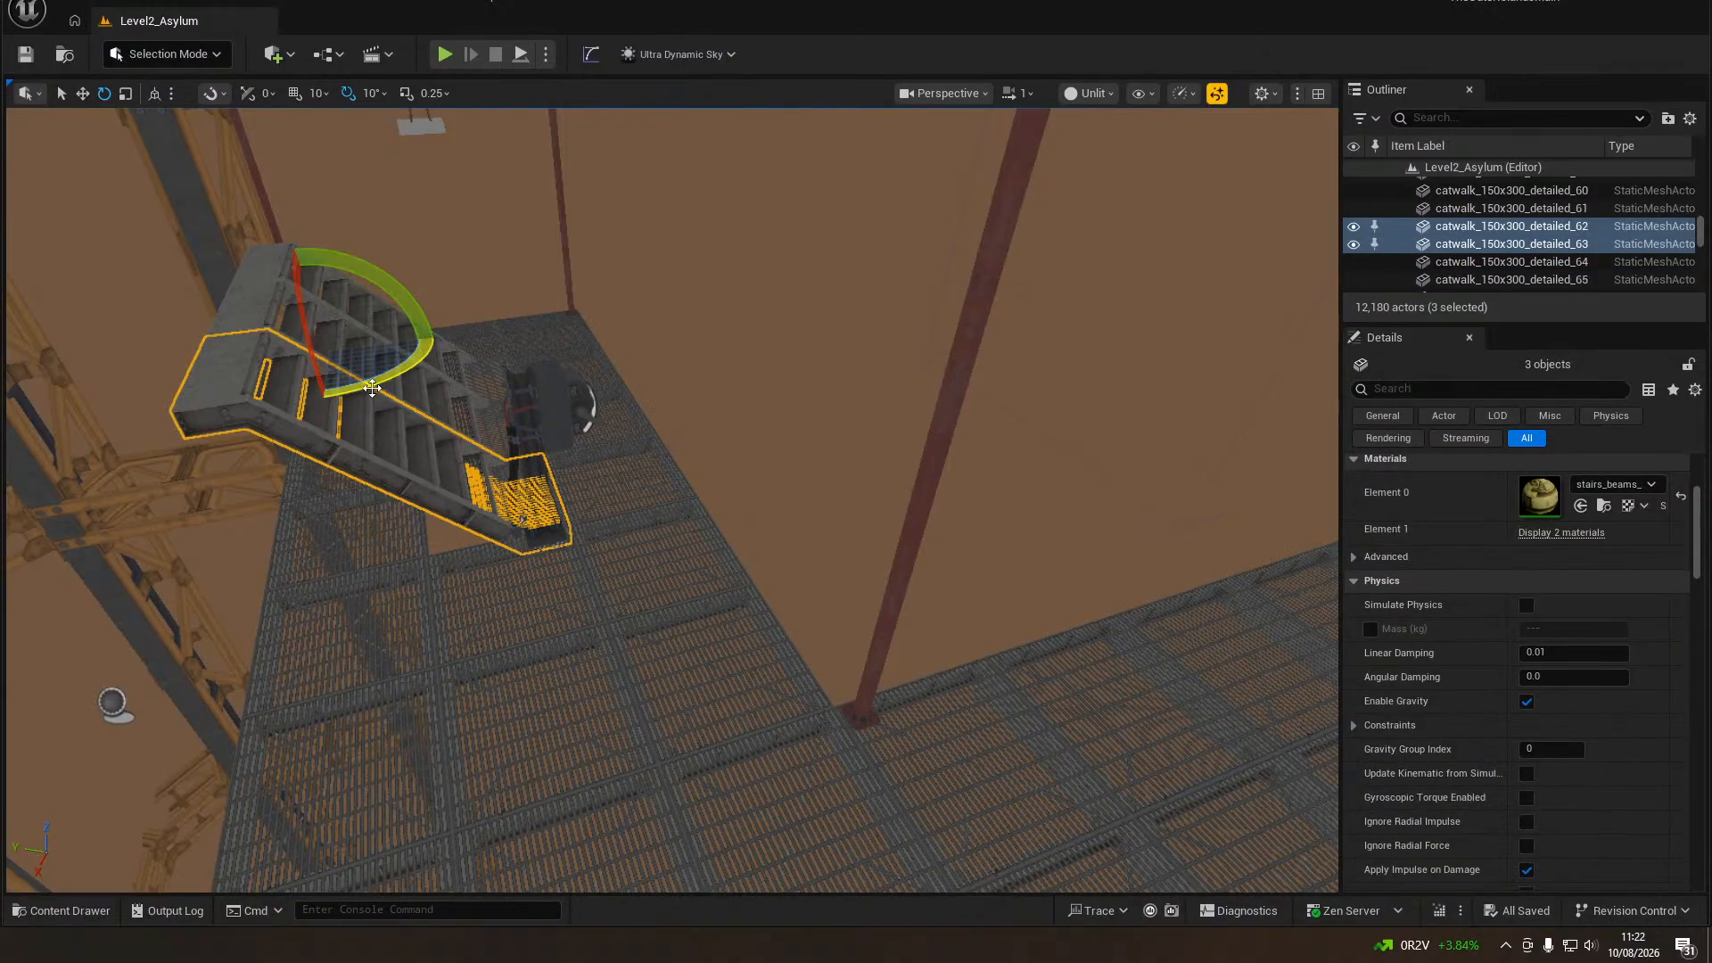
{"action": "mouse_move", "coordinate": [373, 392]}
{"action": "left_mouse_down", "text": "alt"}
{"action": "mouse_move", "coordinate": [172, 389]}
{"action": "mouse_move", "coordinate": [403, 398]}
{"action": "mouse_move", "coordinate": [346, 394]}
{"action": "left_mouse_up", "text": "alt"}
{"action": "right_click_drag", "start_coordinate": [298, 405], "coordinate": [458, 437]}
{"action": "key", "text": "w"}
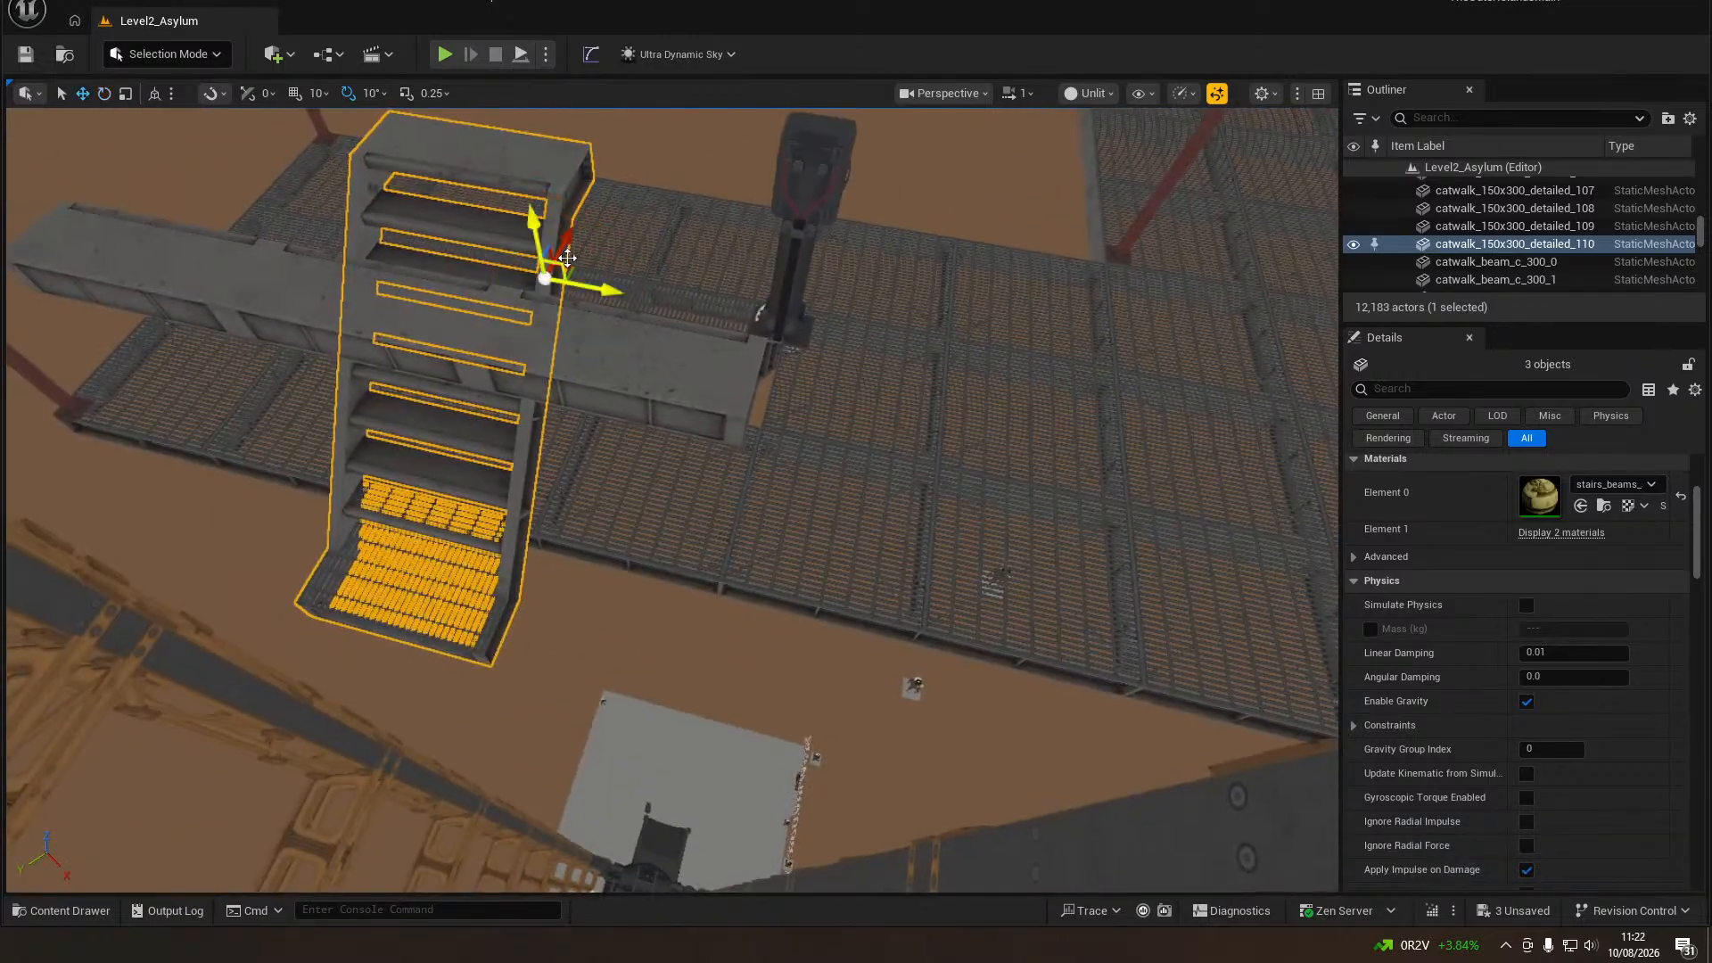
Move the copied stairs onto the grey platform in front of the raised corridor entrance.
{"action": "left_click_drag", "start_coordinate": [576, 265], "coordinate": [571, 268], "text": "shift"}
{"action": "right_click_drag", "start_coordinate": [579, 285], "coordinate": [615, 187]}
{"action": "right_click_drag", "start_coordinate": [828, 450], "coordinate": [827, 451]}
{"action": "left_click_drag", "start_coordinate": [927, 383], "coordinate": [791, 388]}
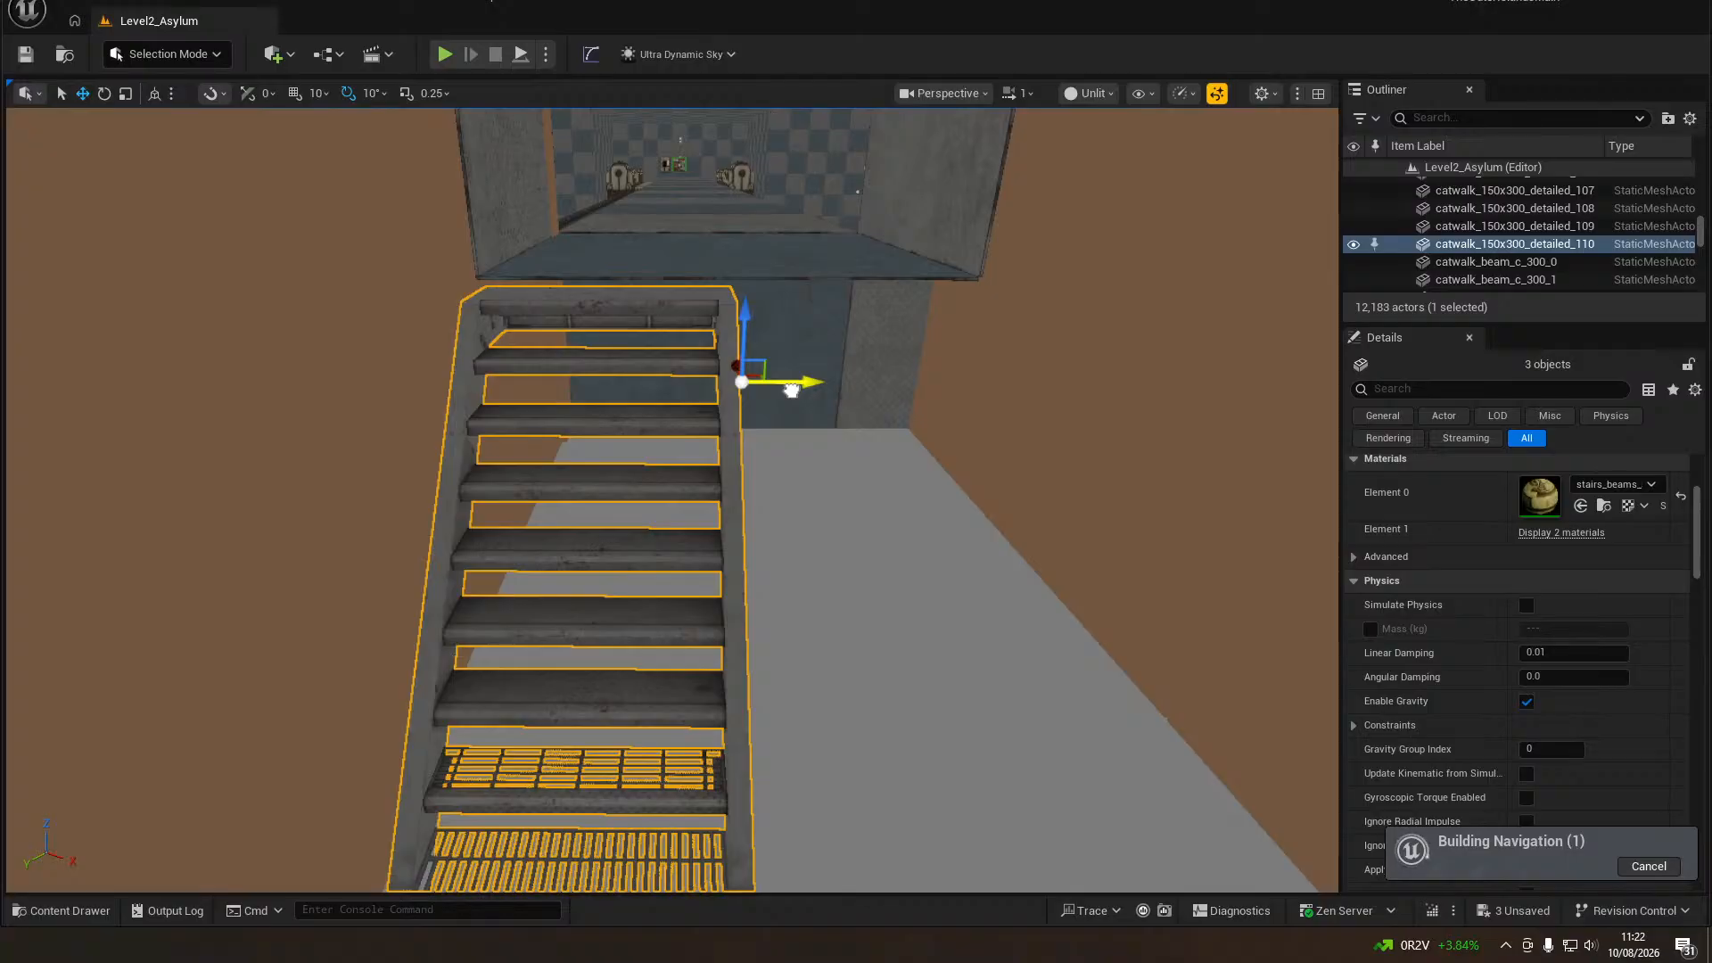
{"action": "right_click_drag", "start_coordinate": [792, 388], "coordinate": [851, 388]}
{"action": "left_click_drag", "start_coordinate": [853, 390], "coordinate": [855, 381]}
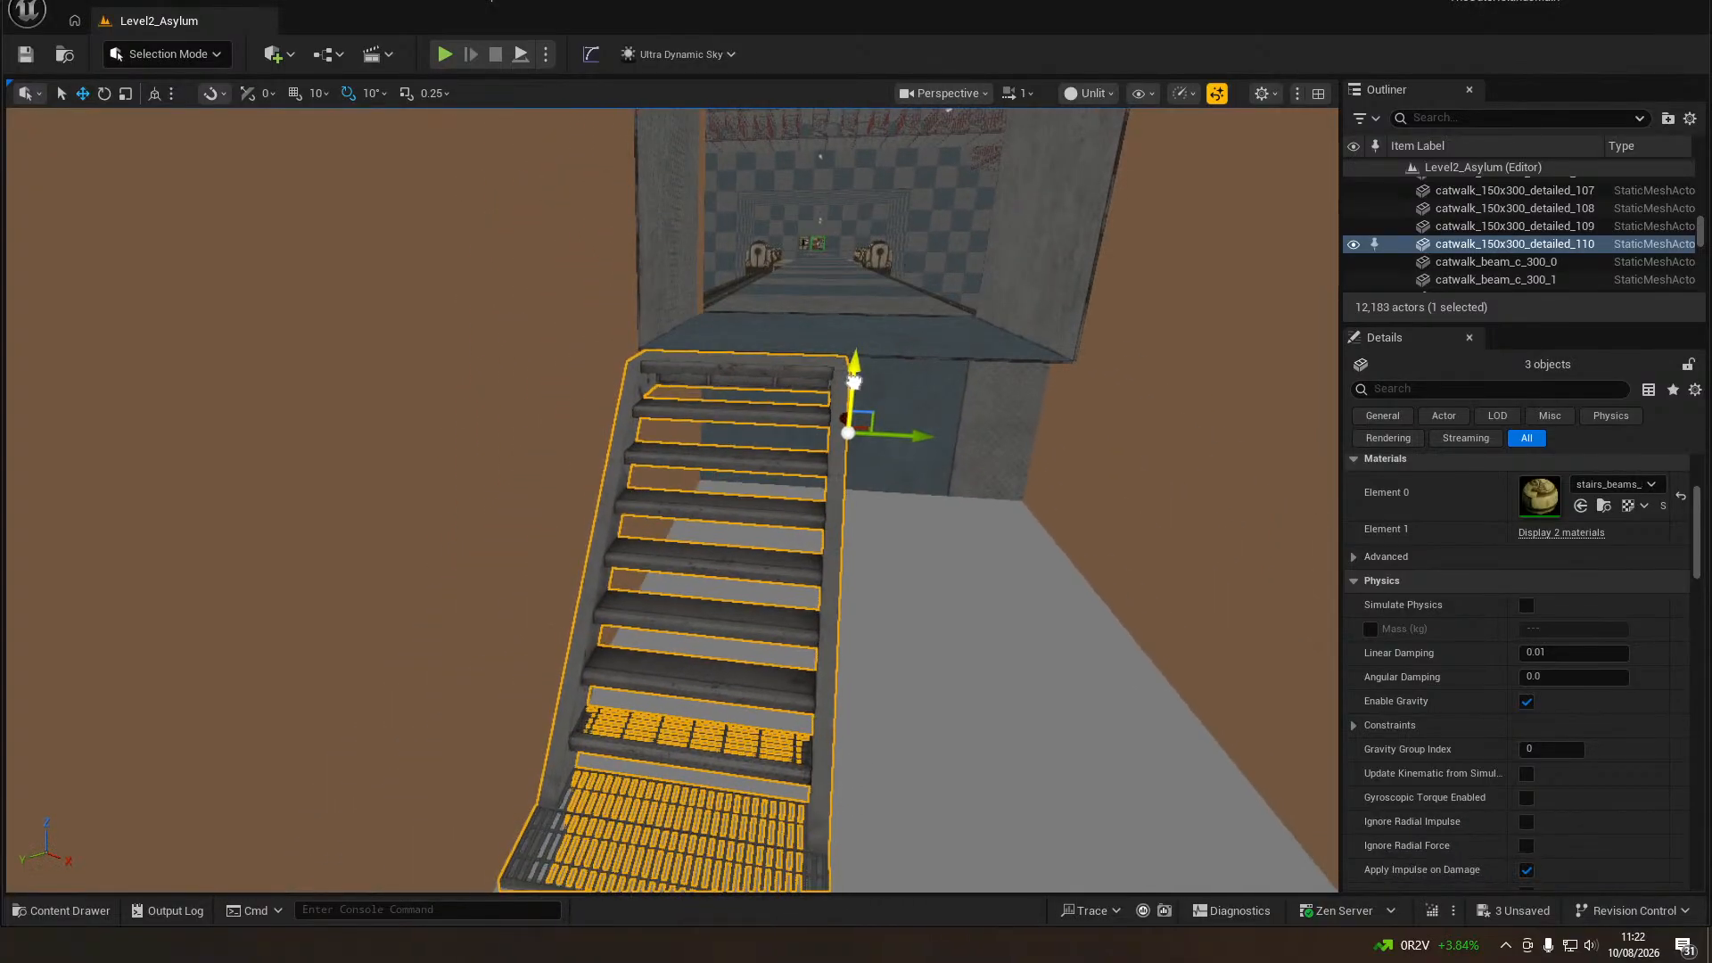
Fine-tune the copied stairs' height and position so the top landing meets the edge of the corridor floor.
{"action": "right_click_drag", "start_coordinate": [856, 382], "coordinate": [849, 453]}
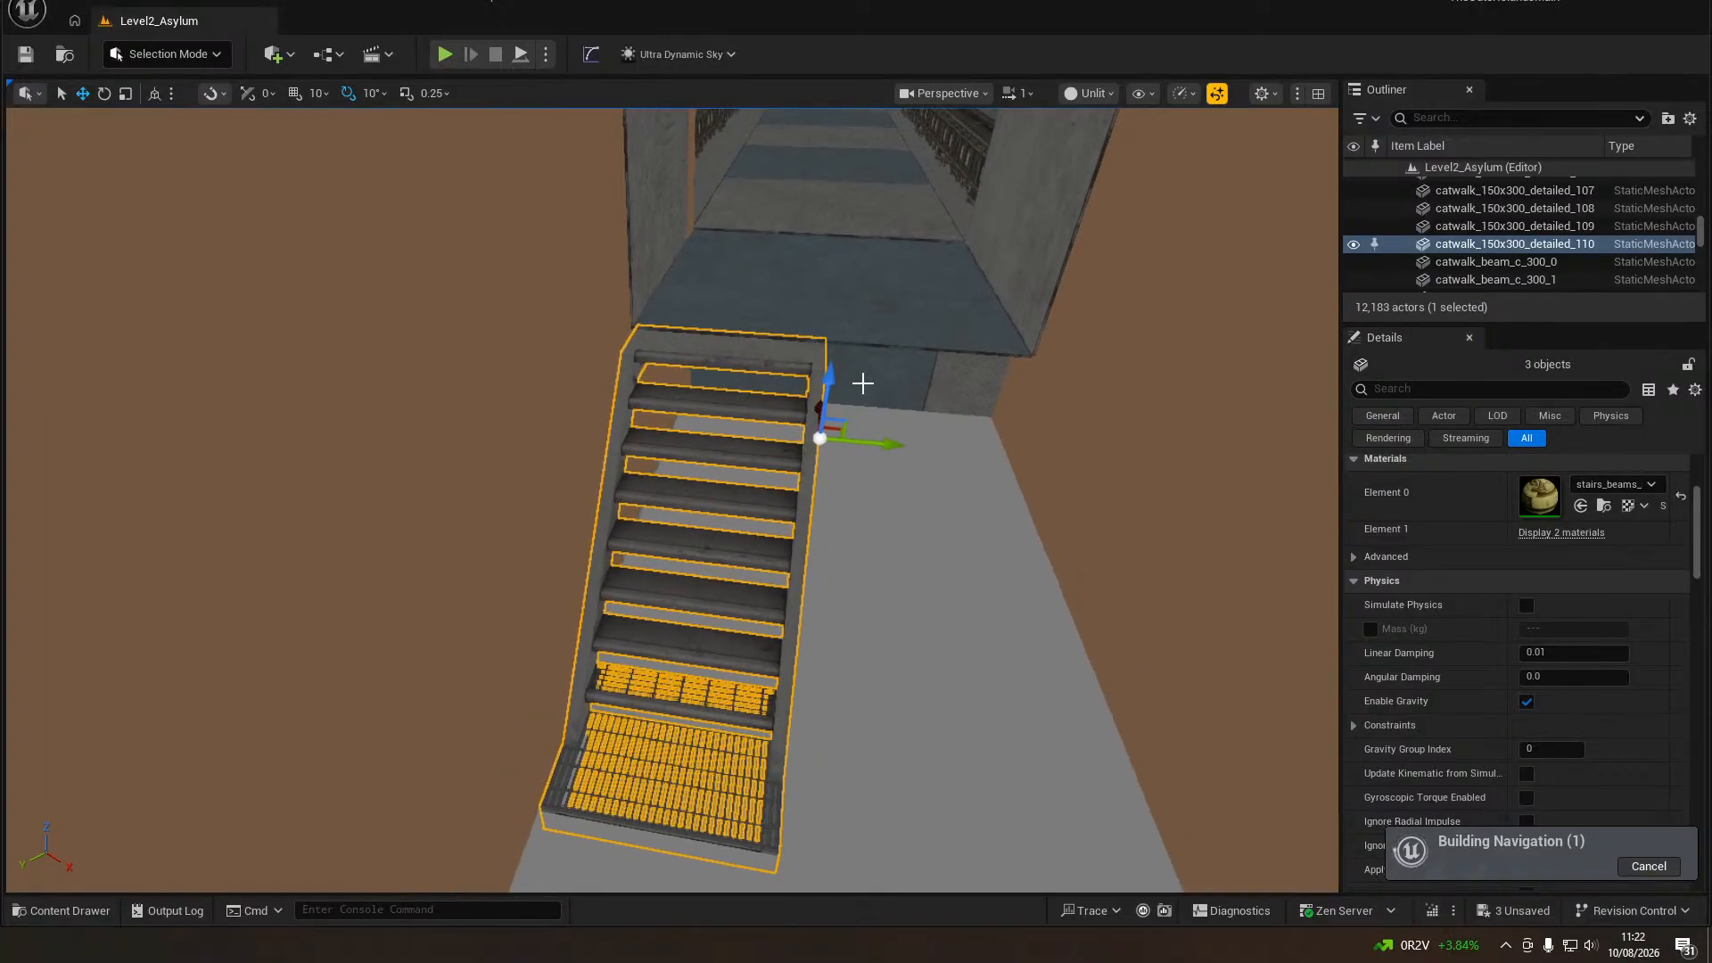
{"action": "left_click_drag", "start_coordinate": [831, 381], "coordinate": [831, 376]}
{"action": "left_click_drag", "start_coordinate": [854, 441], "coordinate": [852, 441]}
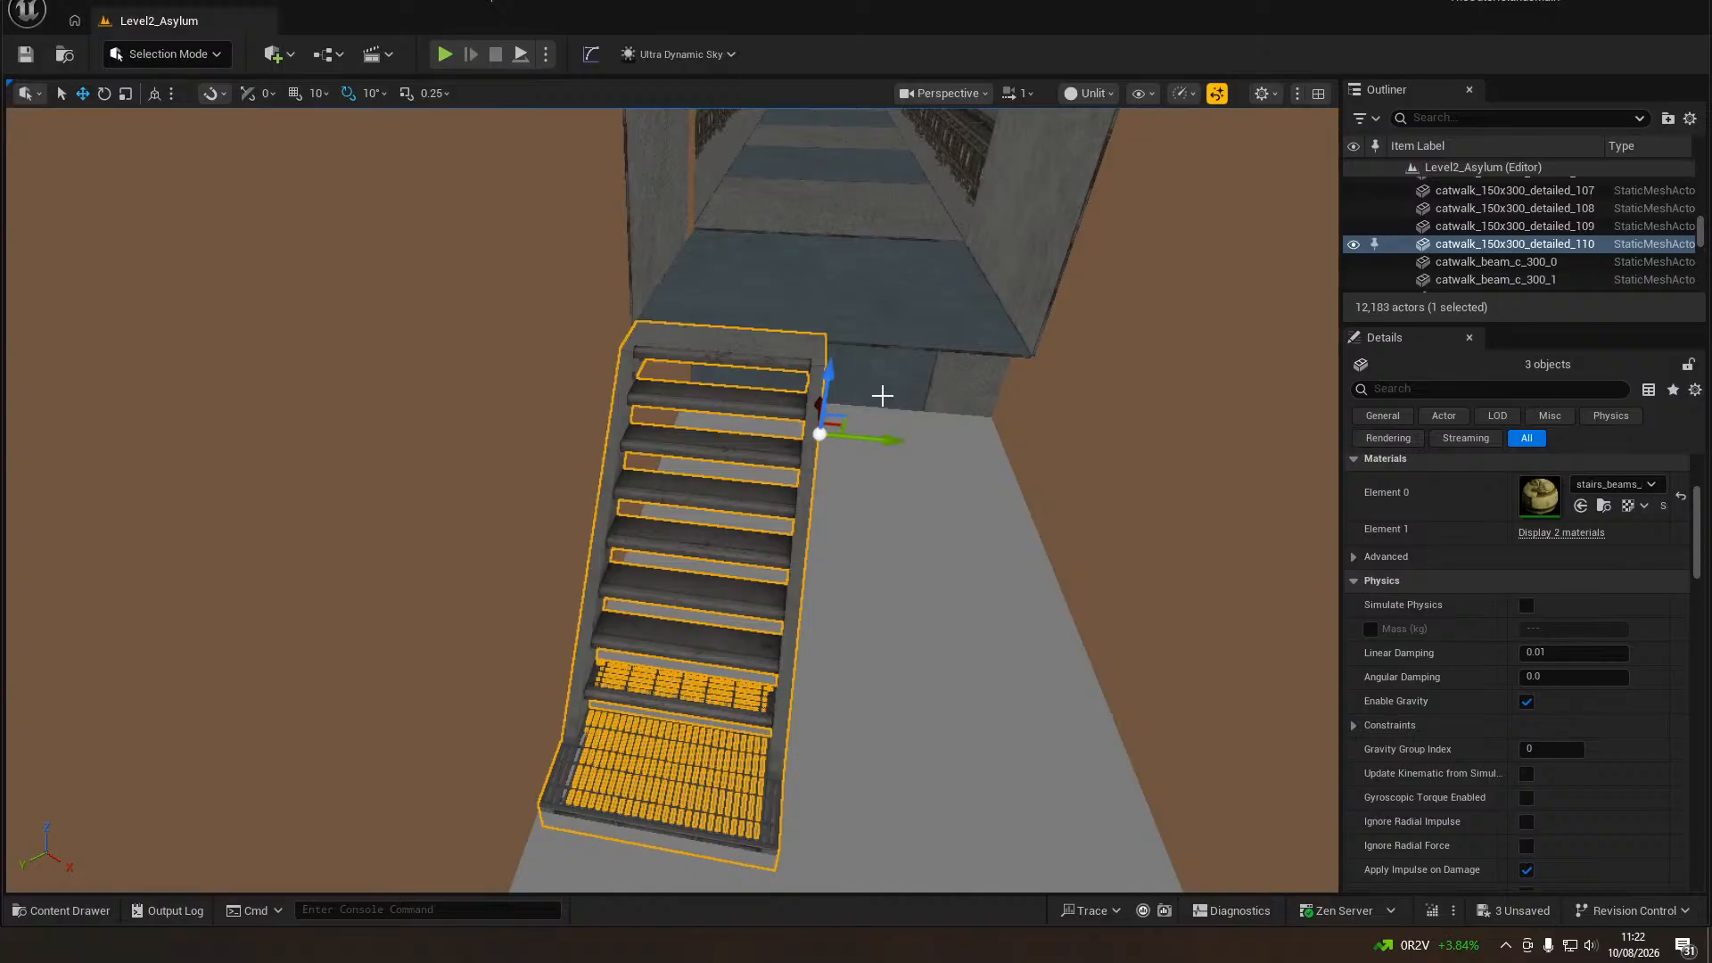
{"action": "right_click_drag", "start_coordinate": [865, 382], "coordinate": [816, 382]}
{"action": "key", "text": "d"}
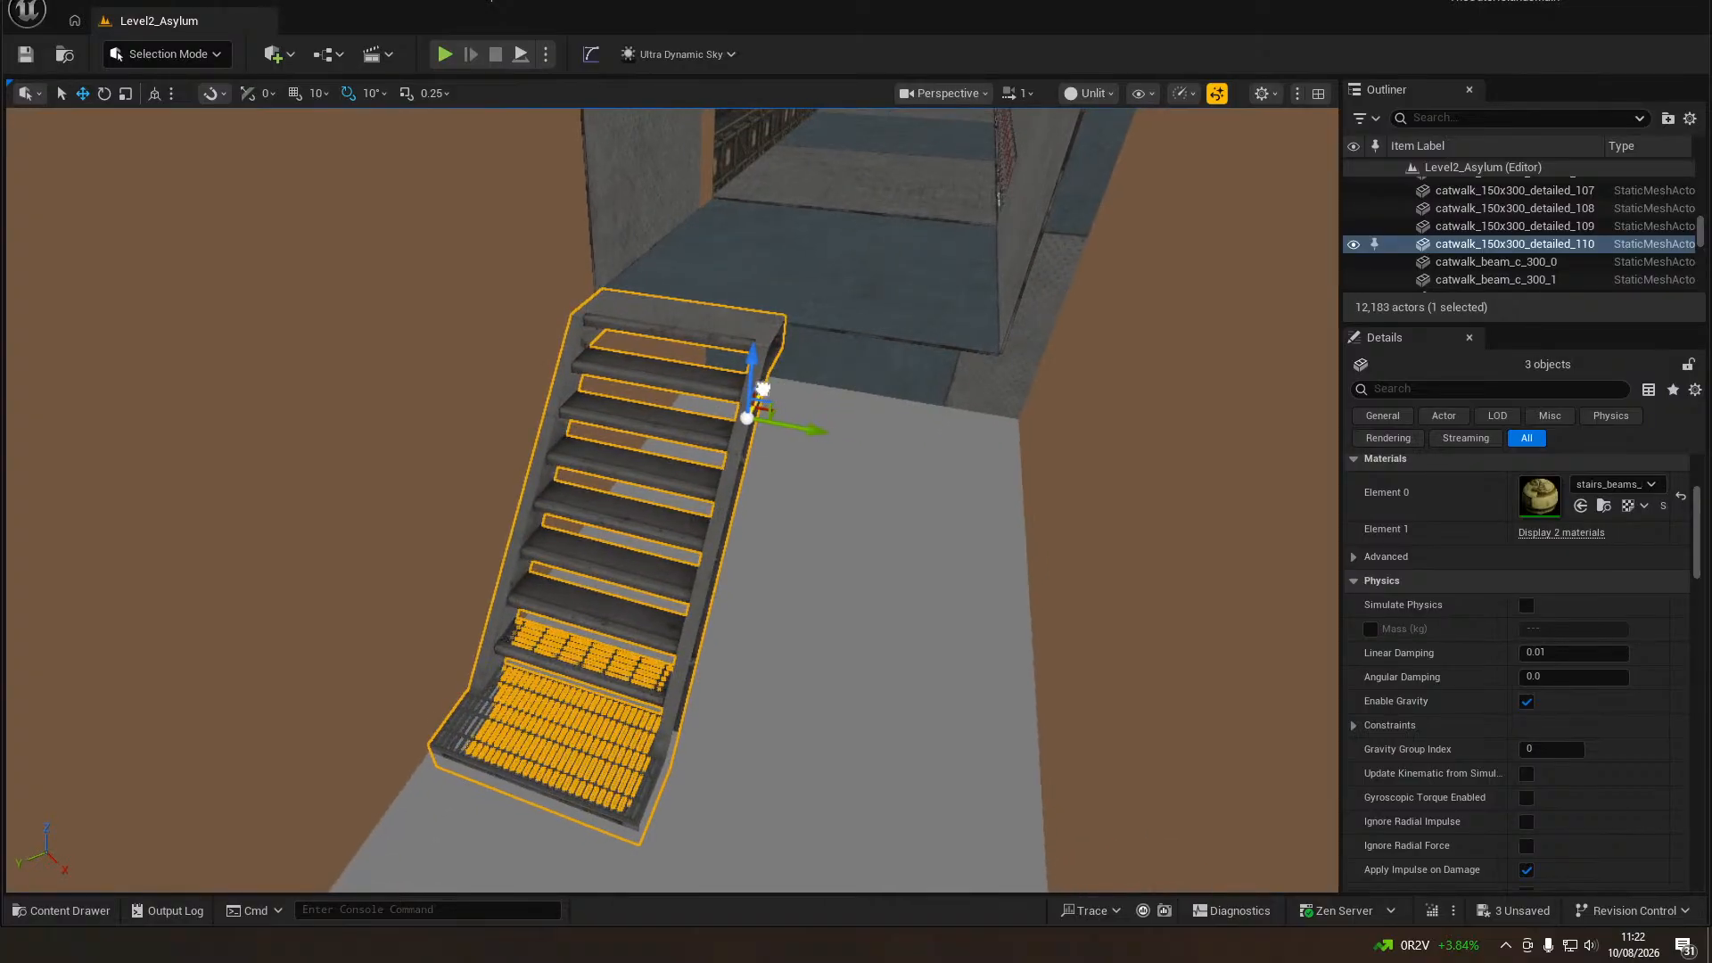
{"action": "left_click_drag", "start_coordinate": [765, 390], "coordinate": [762, 391]}
{"action": "key", "text": "d"}
{"action": "right_click_drag", "start_coordinate": [762, 391], "coordinate": [347, 428]}
{"action": "key", "text": "d"}
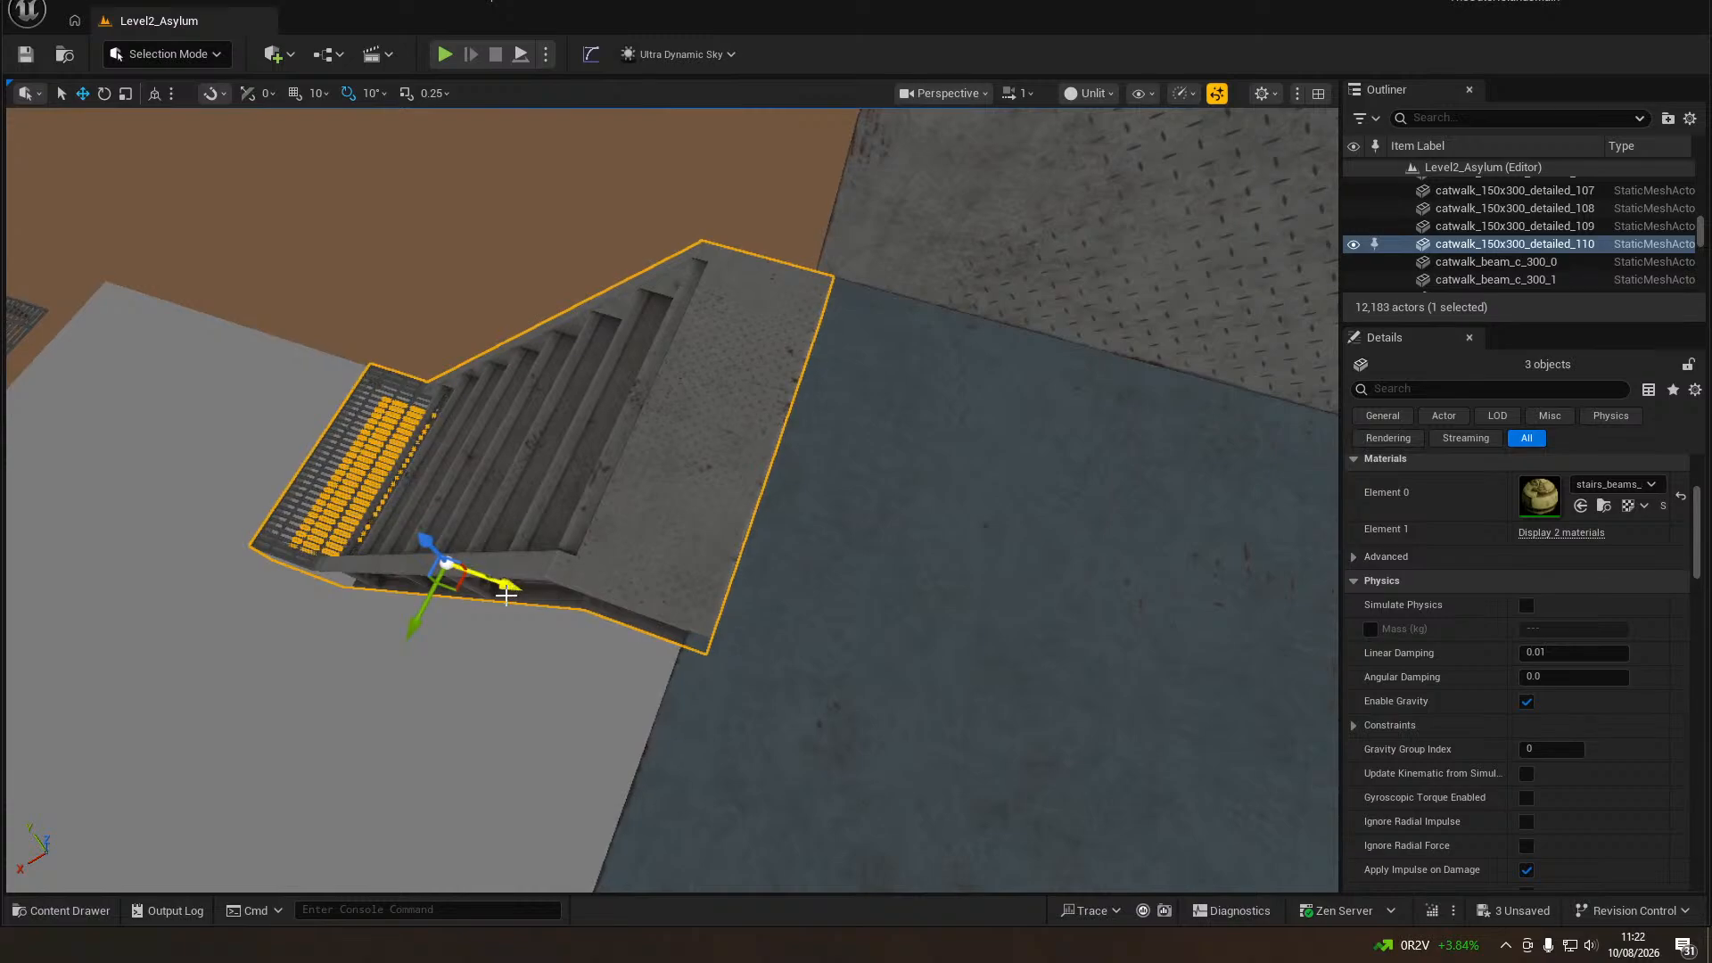
{"action": "left_click_drag", "start_coordinate": [517, 589], "coordinate": [487, 580]}
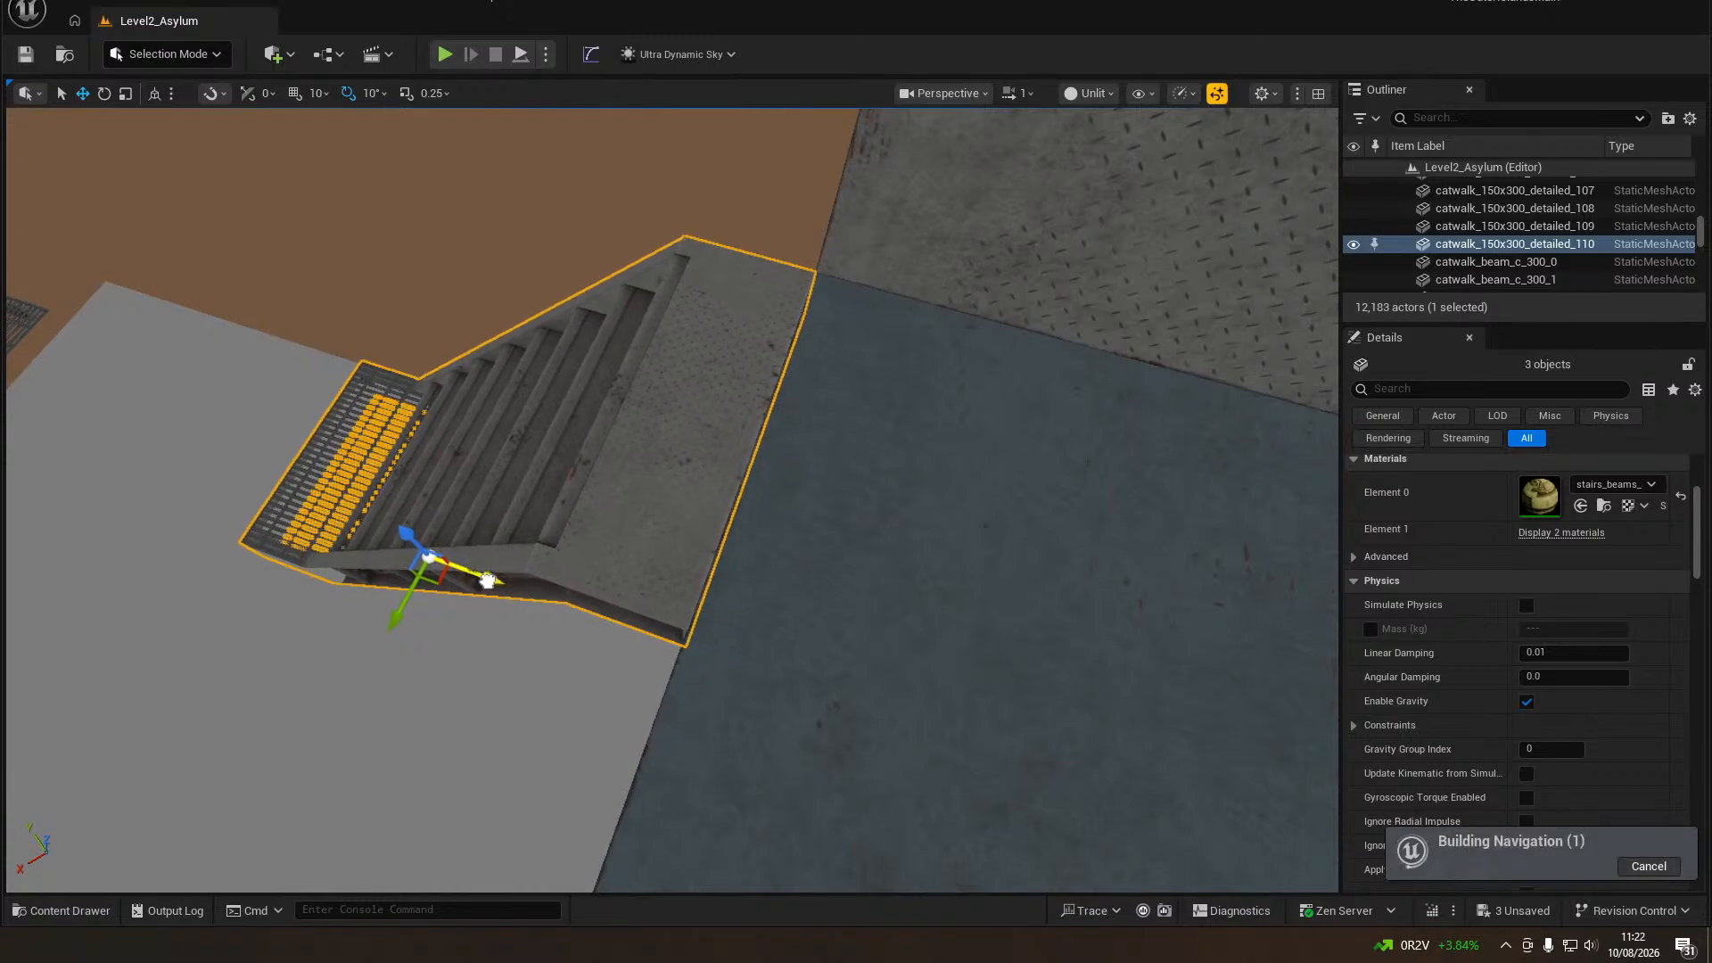
Turn on grid snapping at 10, duplicate the stairs alongside to span the corridor entrance, and save the level.
{"action": "left_click", "coordinate": [297, 94]}
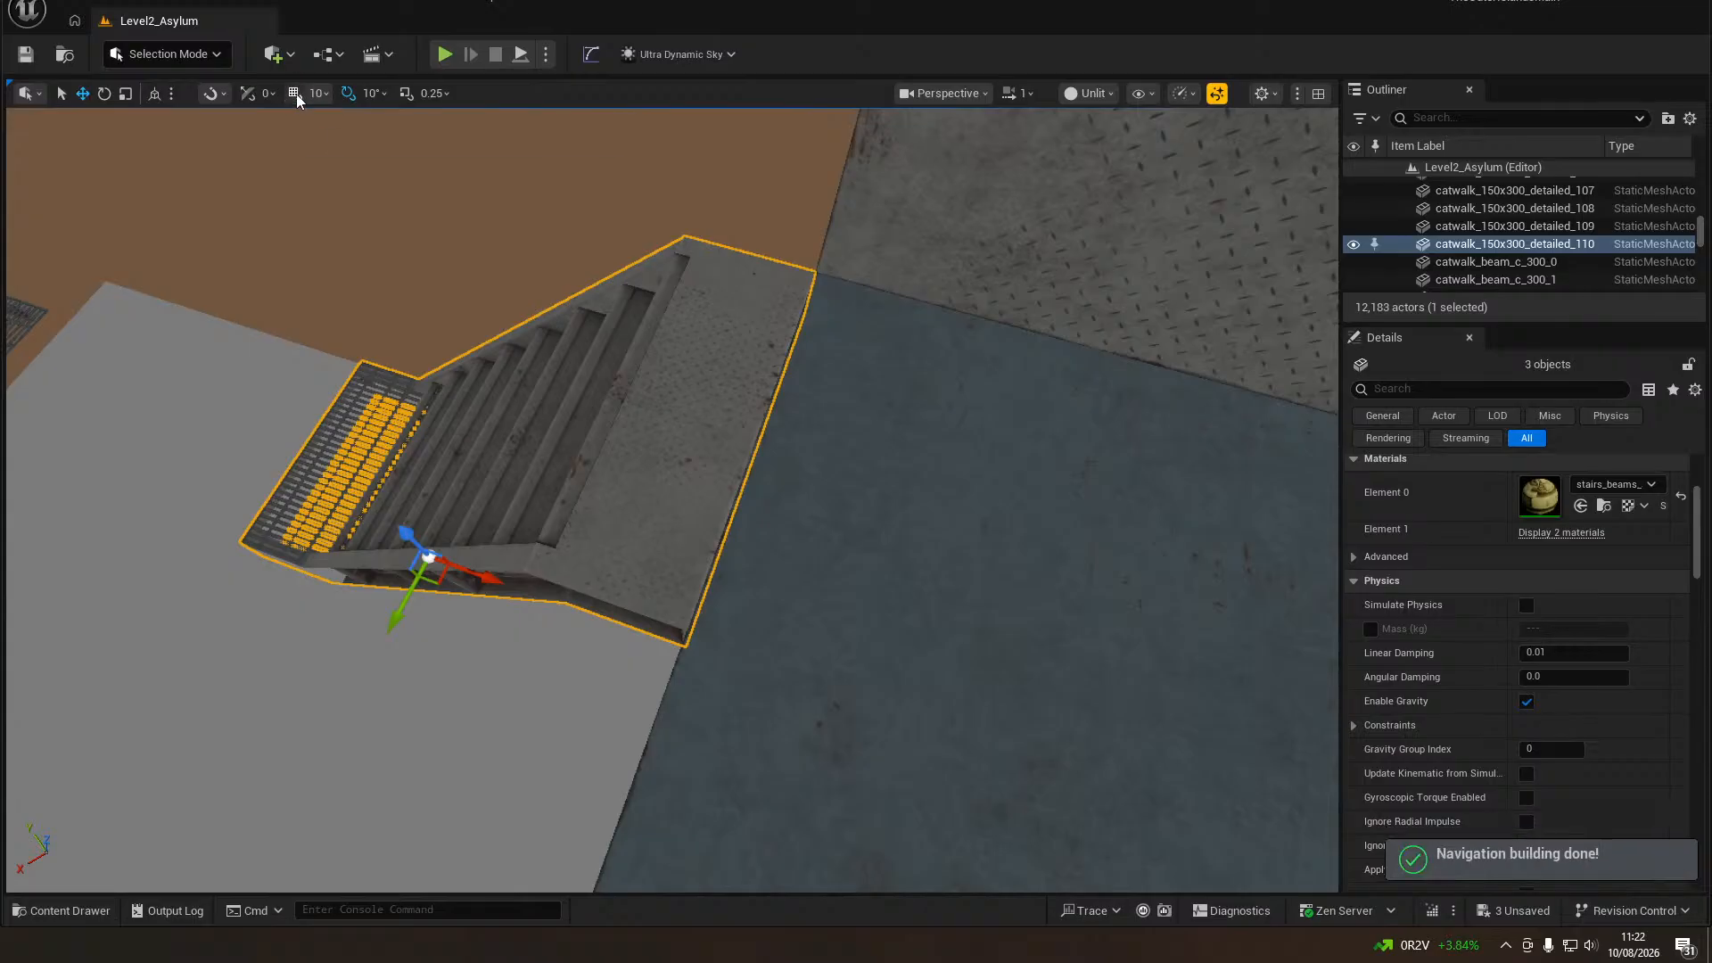
{"action": "key", "text": "d"}
{"action": "right_click_drag", "start_coordinate": [649, 308], "coordinate": [473, 298]}
{"action": "left_click_drag", "start_coordinate": [598, 309], "coordinate": [251, 312], "text": "alt"}
{"action": "right_click_drag", "start_coordinate": [592, 547], "coordinate": [578, 423]}
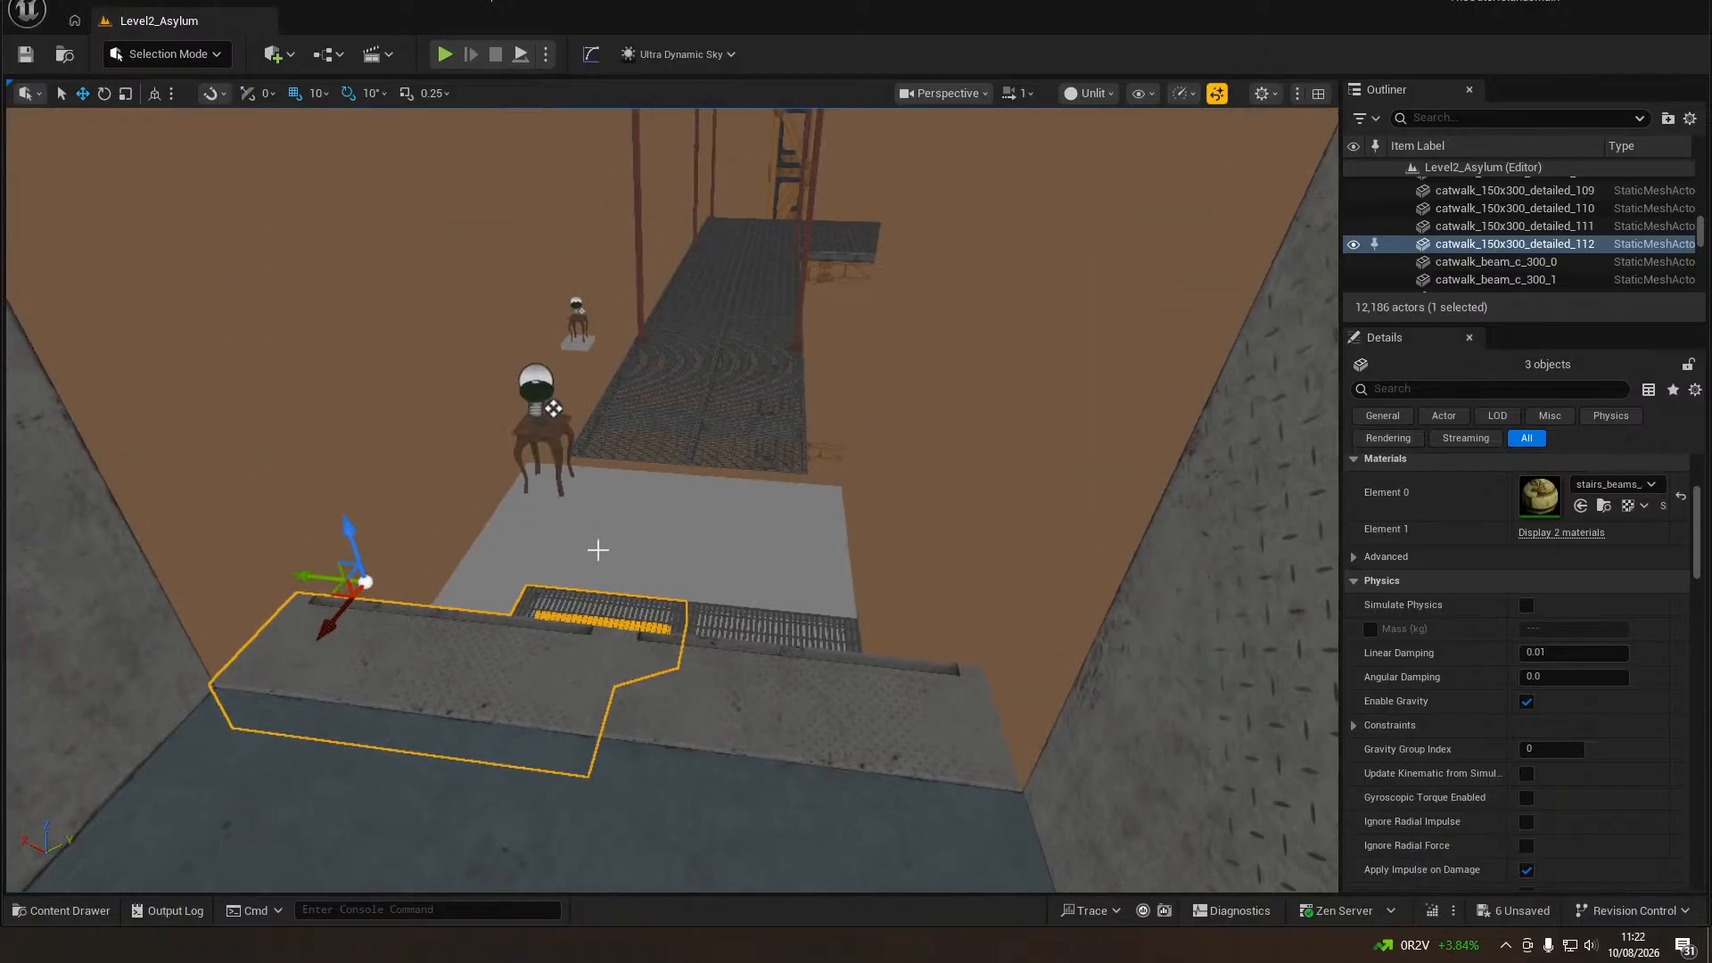
{"action": "key", "text": "ctrl+s"}
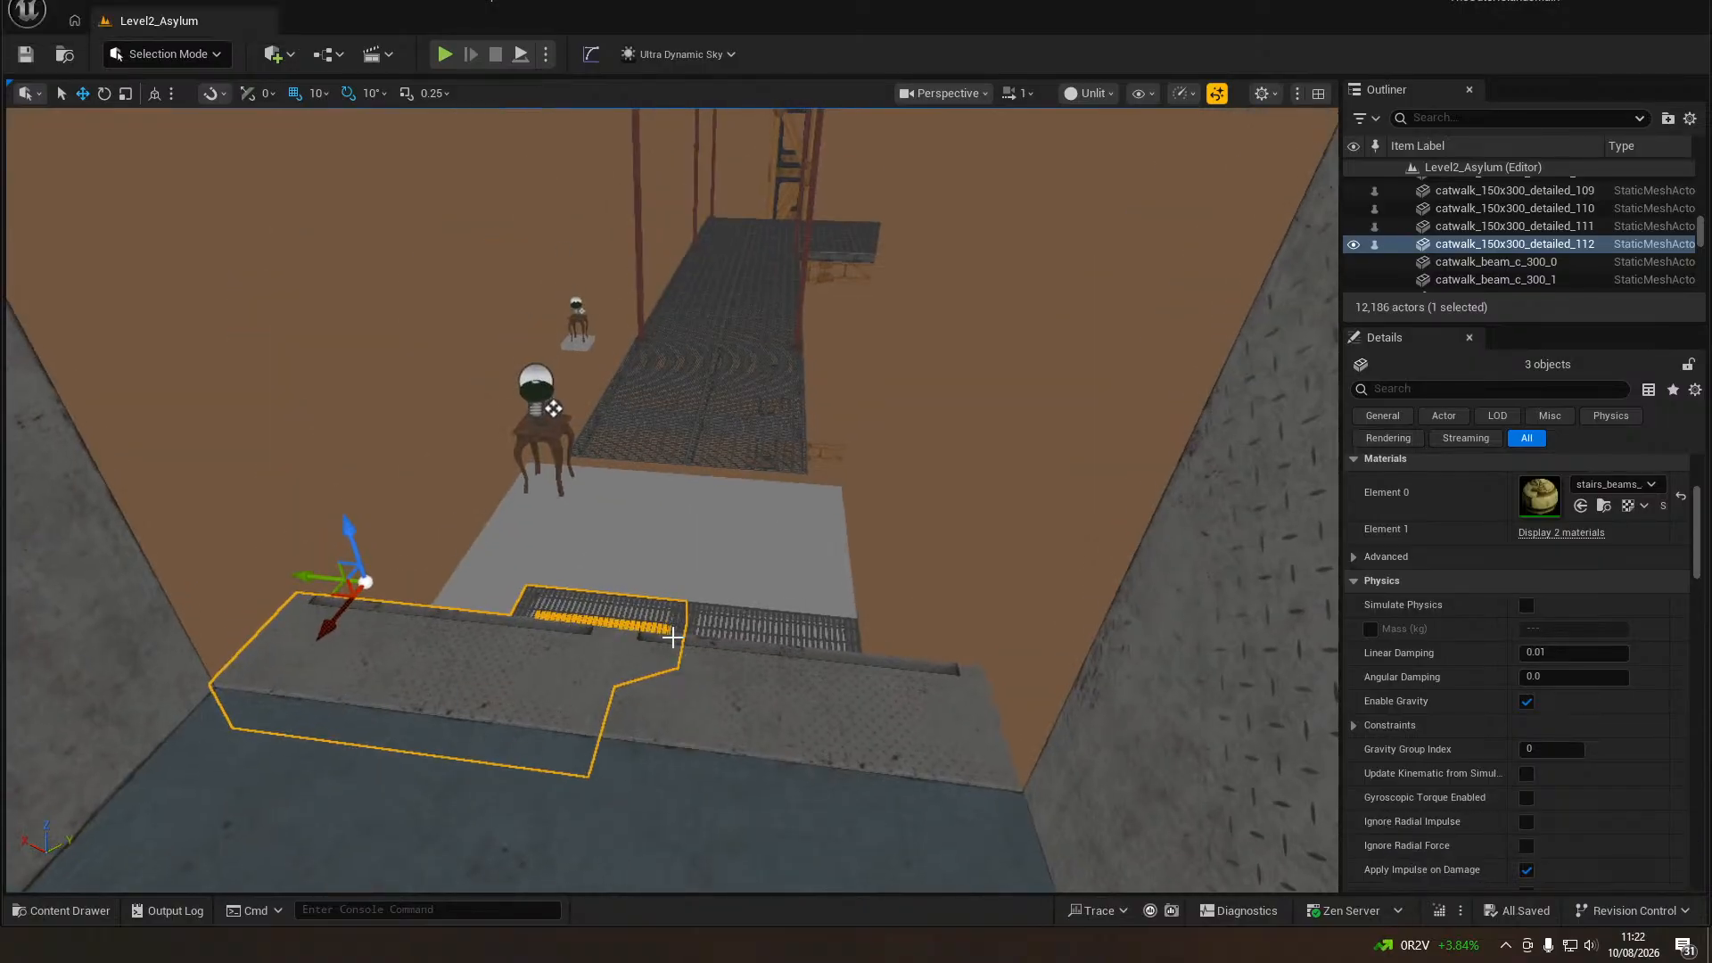
Survey the area beyond the new stairs, along the large pipes, water channel and tanks.
{"action": "right_click", "coordinate": [706, 749]}
{"action": "right_click_drag", "start_coordinate": [636, 751], "coordinate": [486, 615]}
{"action": "key", "text": "w"}
{"action": "key", "text": "w"}
{"action": "key", "text": "w"}
{"action": "key", "text": "w"}
{"action": "key", "text": "w"}
{"action": "key", "text": "e"}
{"action": "right_click_drag", "start_coordinate": [695, 768], "coordinate": [634, 751]}
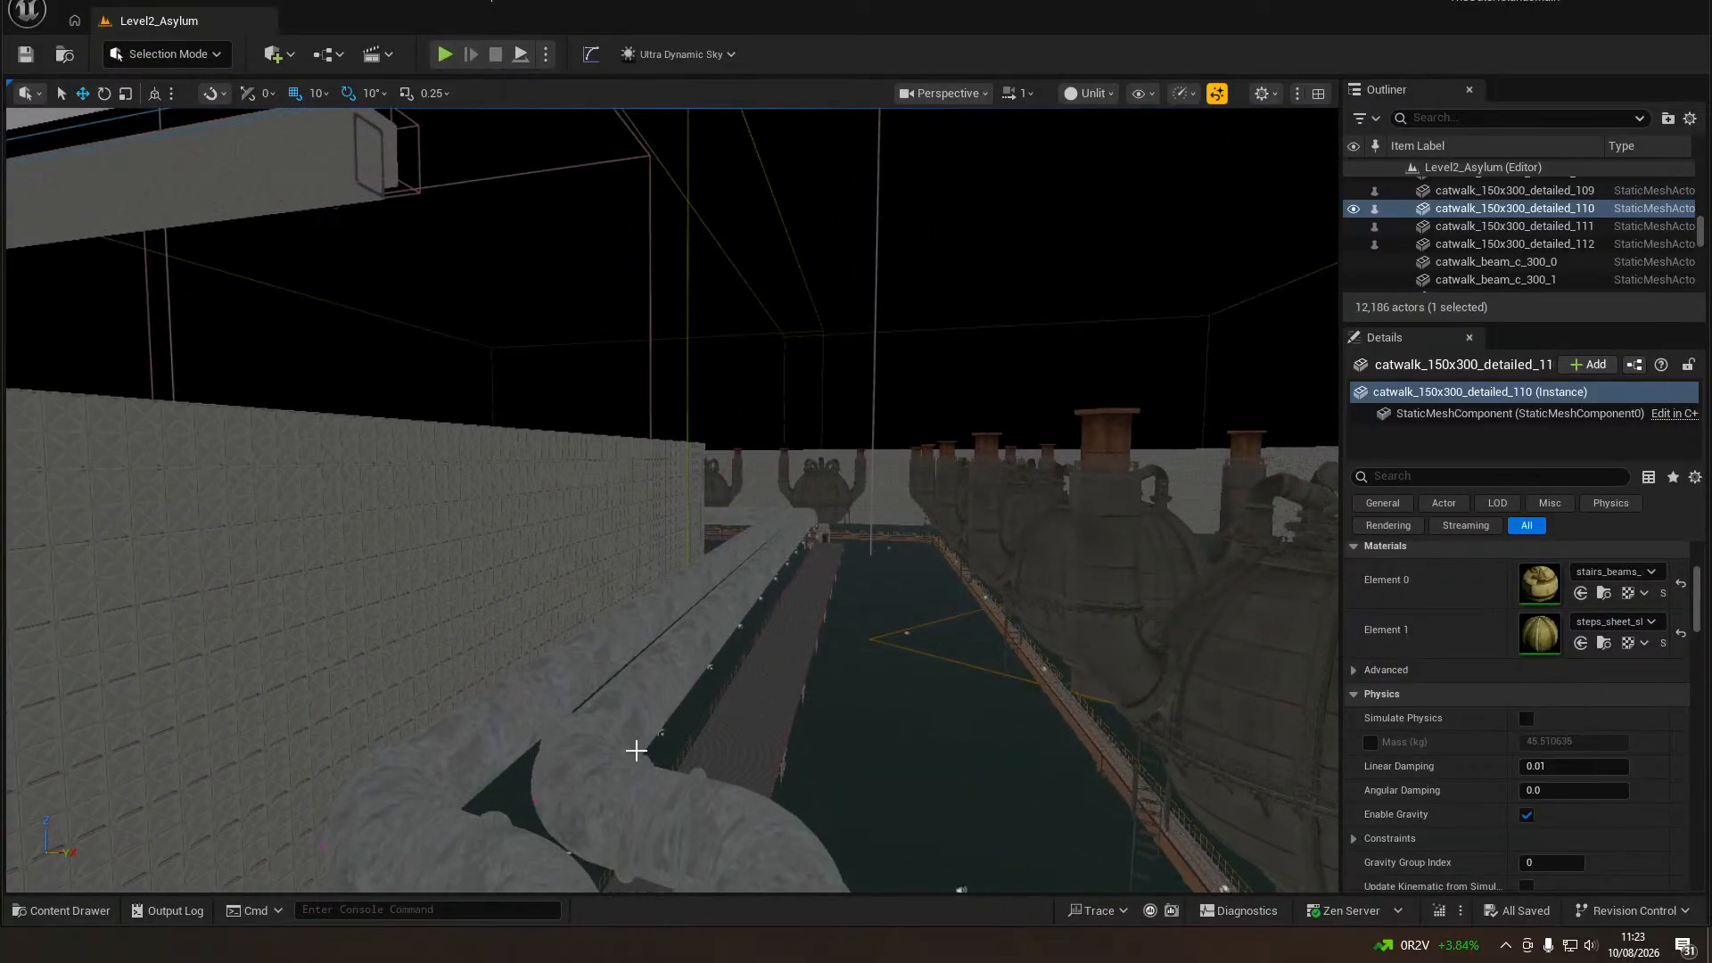